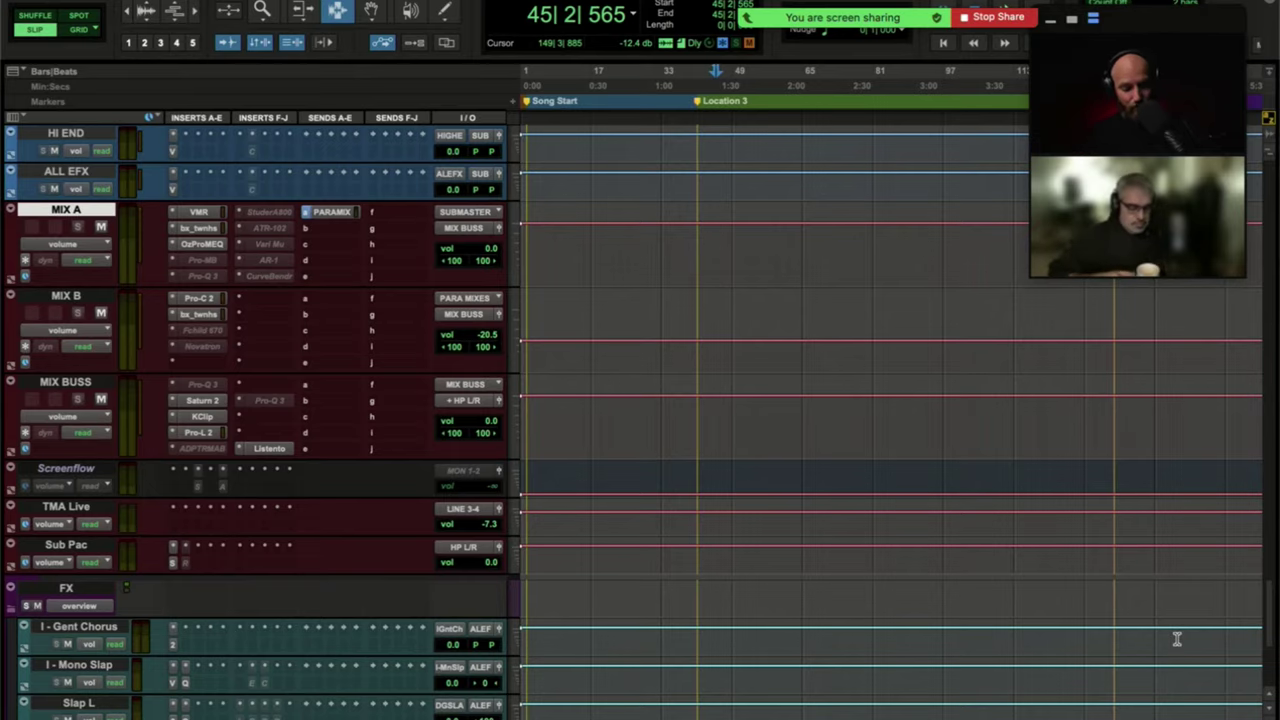
{"action": "key", "text": "super+Tab"}
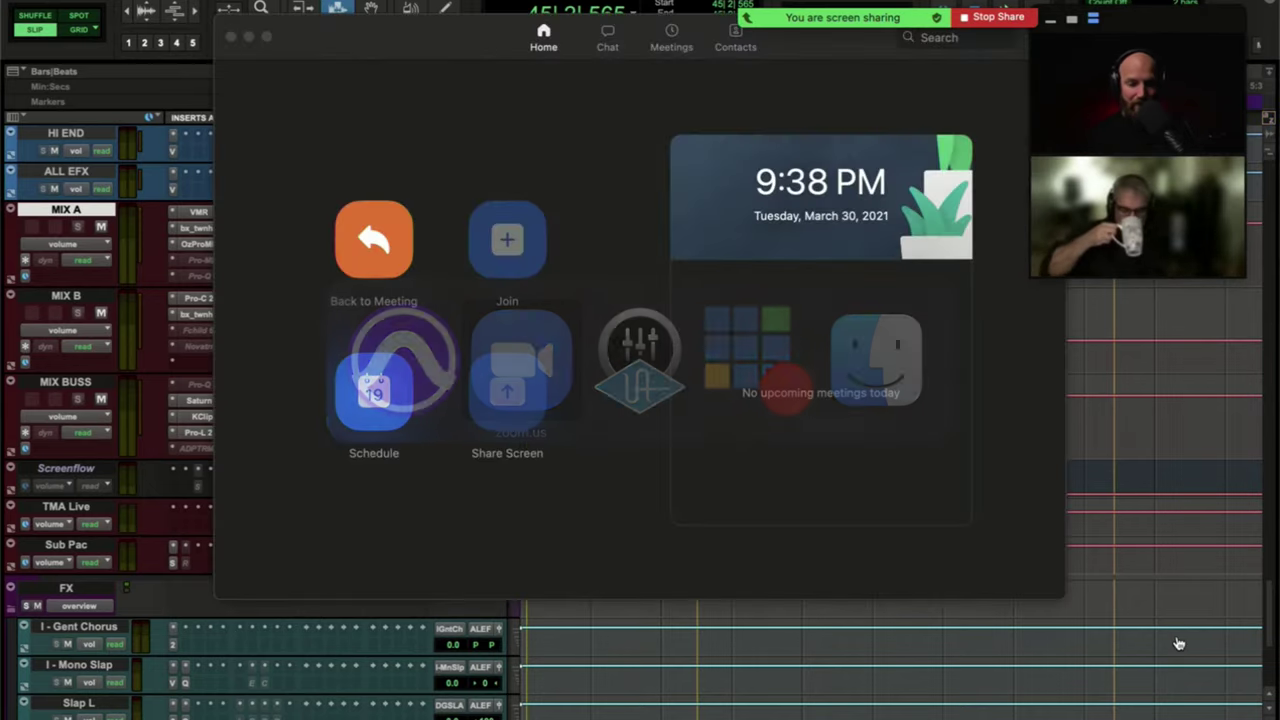
{"action": "key", "text": "super+Tab"}
{"action": "key", "text": "super+Tab"}
{"action": "key", "text": "super+Tab"}
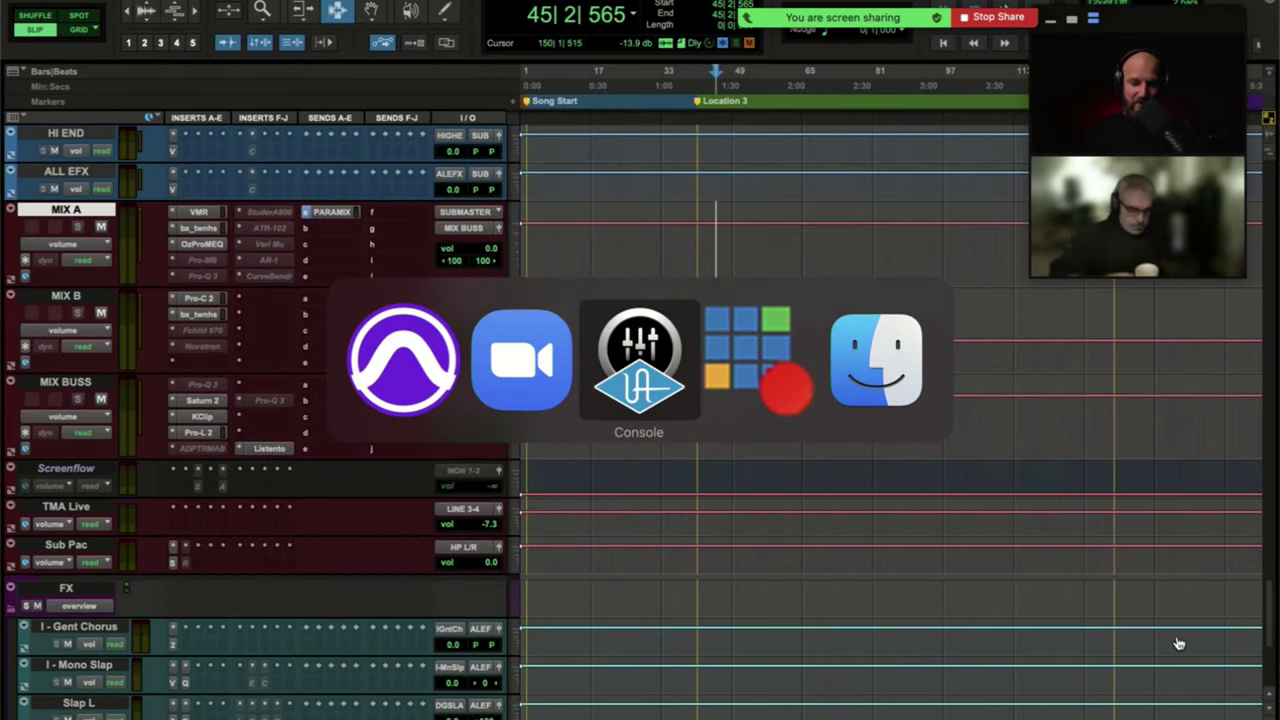
{"action": "key", "text": "super+shift+Tab"}
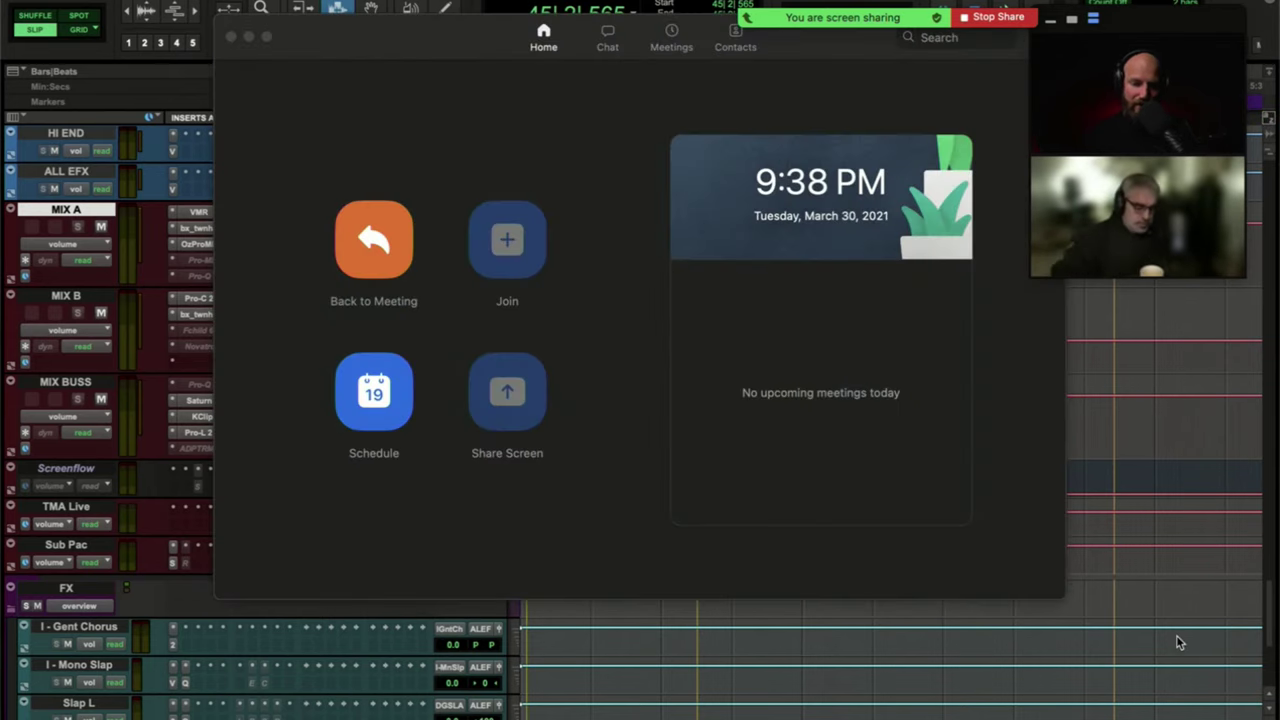
{"action": "key", "text": "super+Tab"}
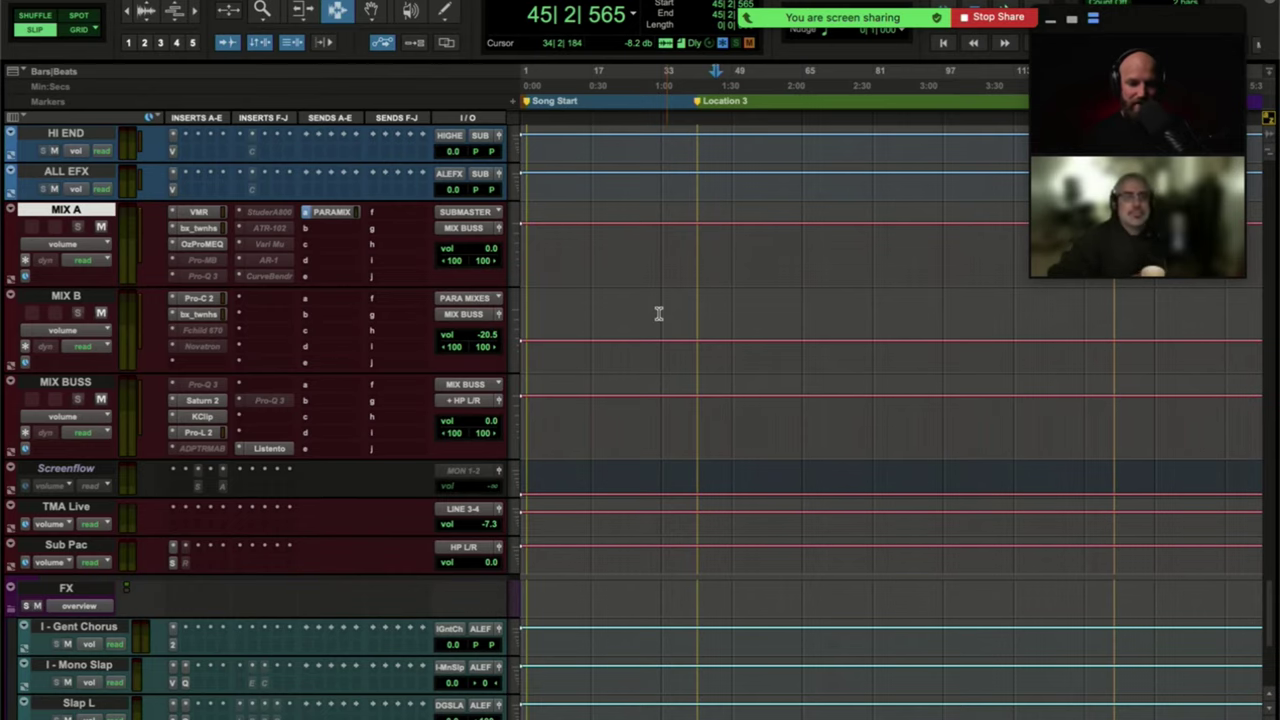
Play the mix from near the Song Start marker through to the end of the song and stop playback.
{"action": "scroll", "coordinate": [659, 314], "scroll_direction": "up", "scroll_amount": 20}
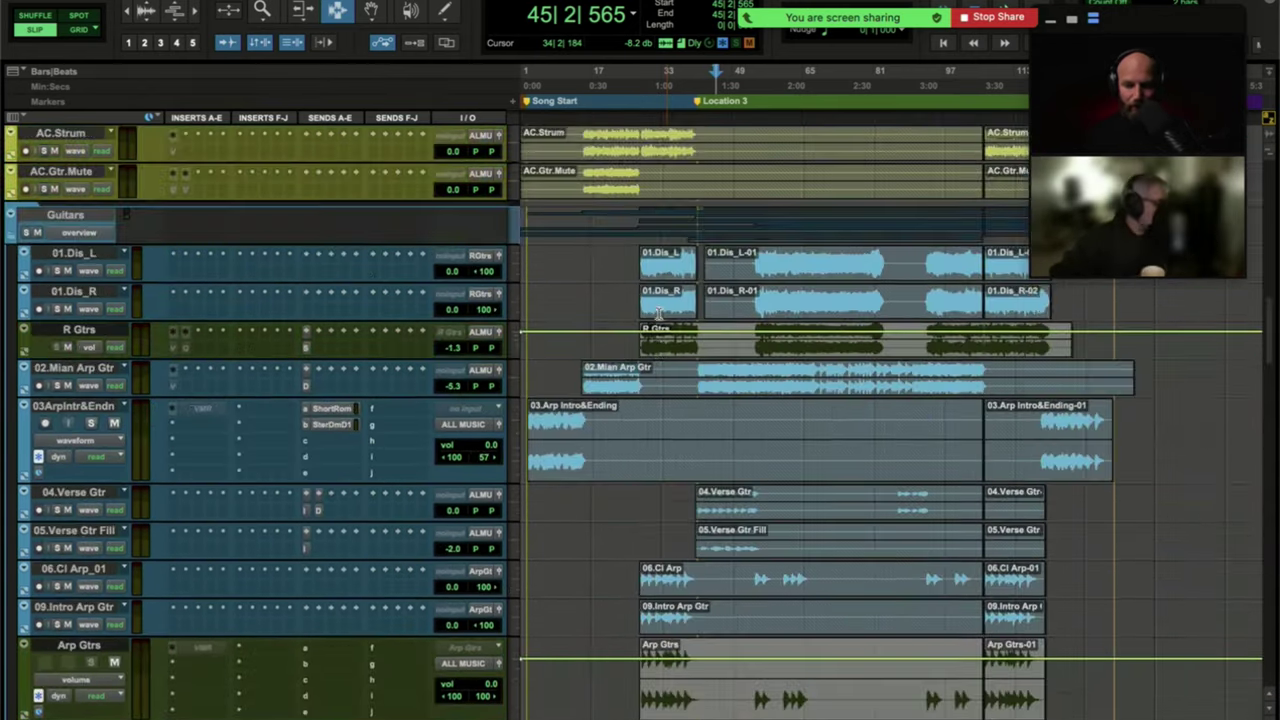
{"action": "scroll", "coordinate": [659, 314], "scroll_direction": "up", "scroll_amount": 6}
{"action": "key", "text": "space"}
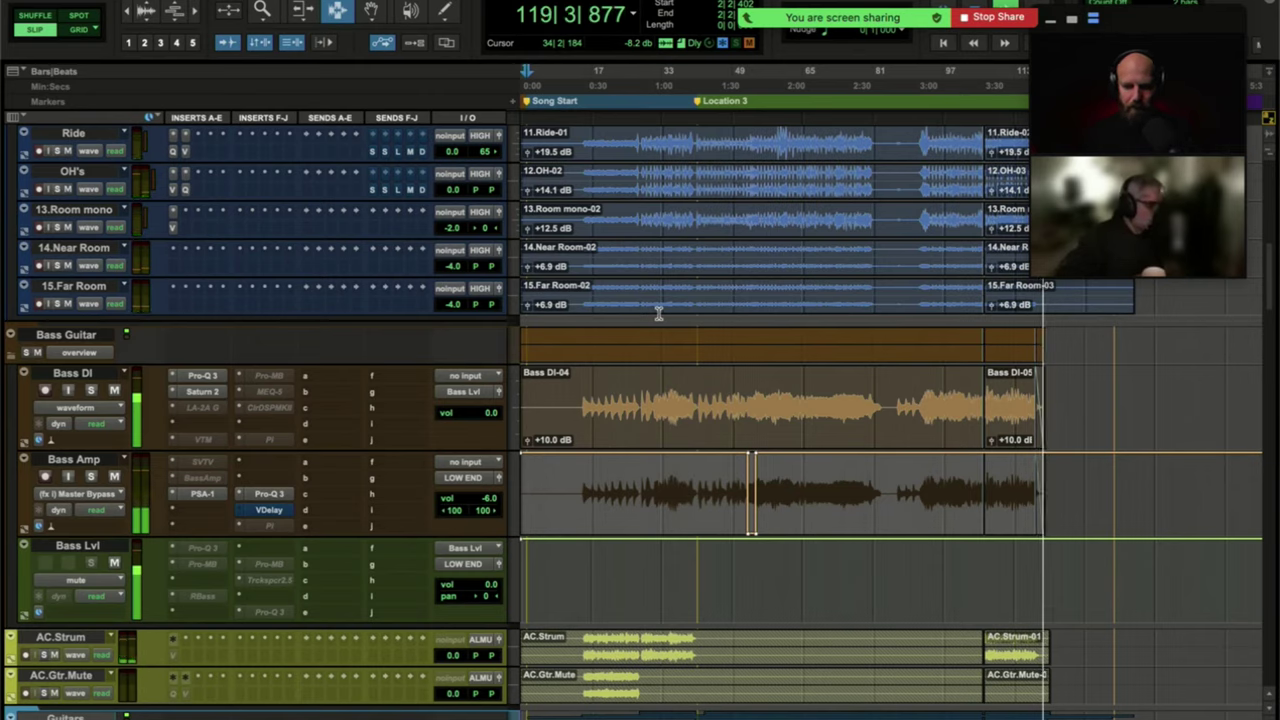
{"action": "key", "text": "space"}
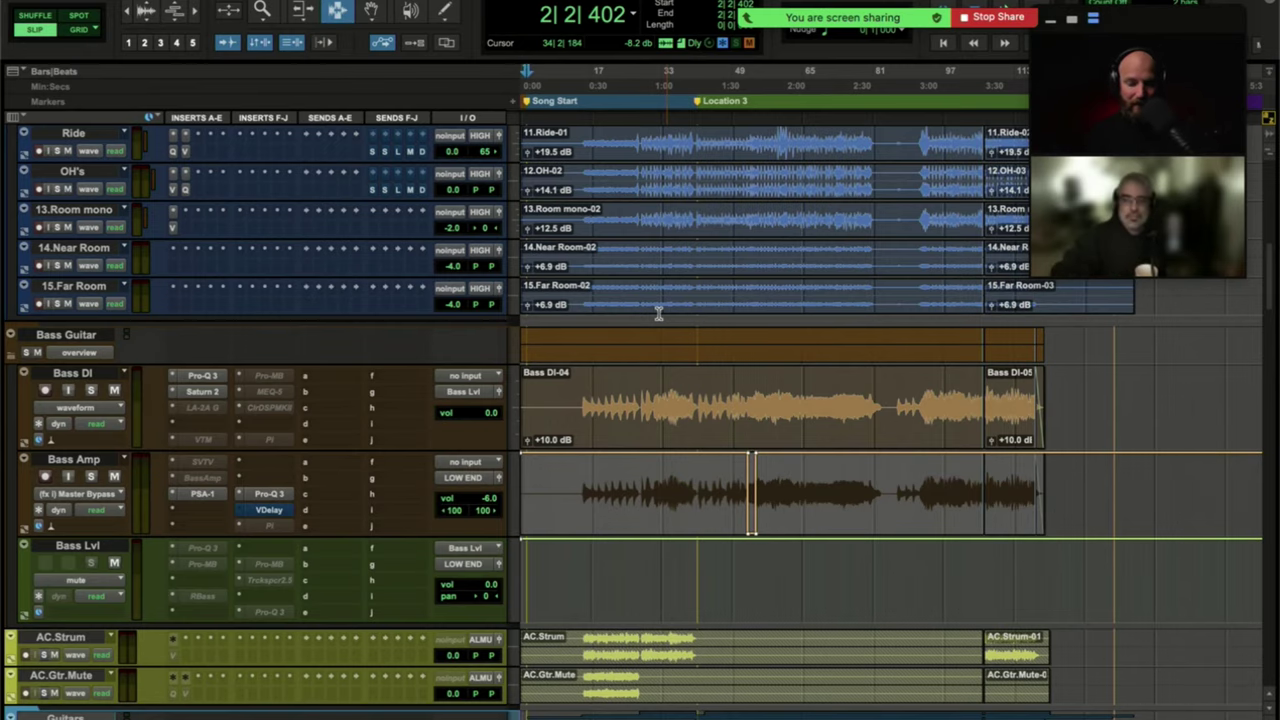
Place the edit cursor on the first tom hit of the Rack T2 track around bar 34 and zoom in on it.
{"action": "scroll", "coordinate": [340, 320], "scroll_direction": "up", "scroll_amount": 10}
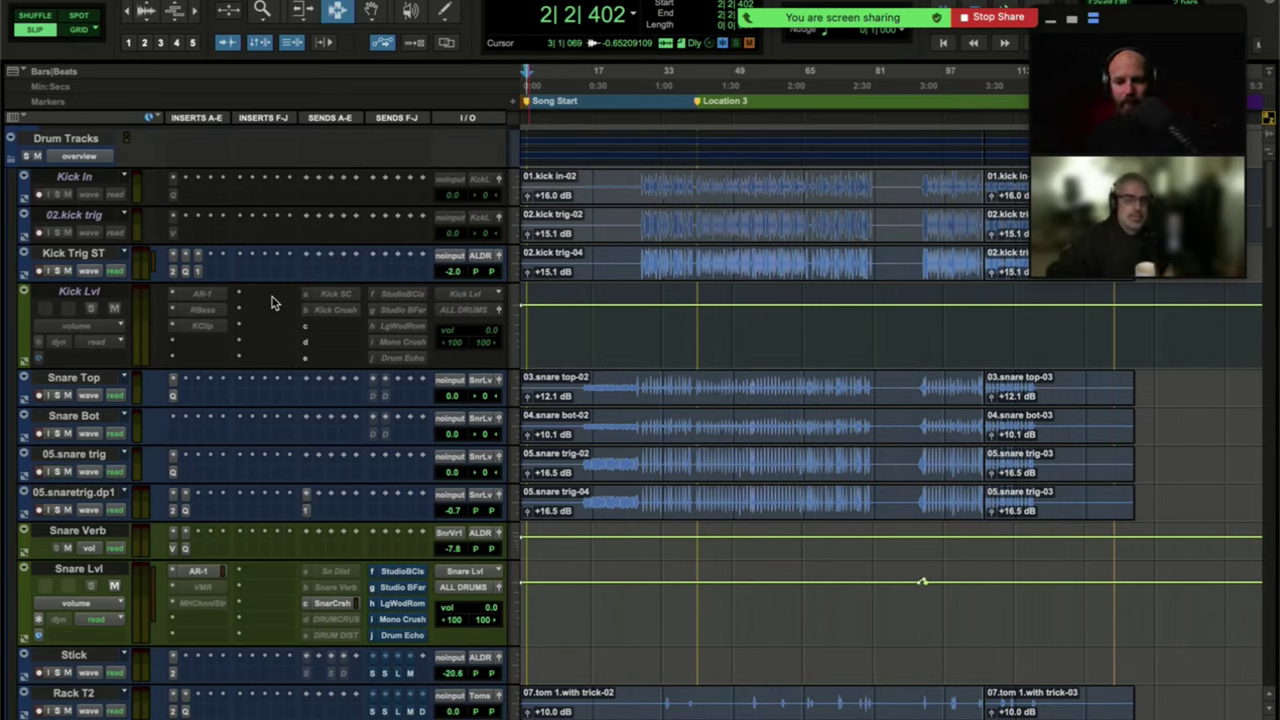
{"action": "key", "text": "super+Tab"}
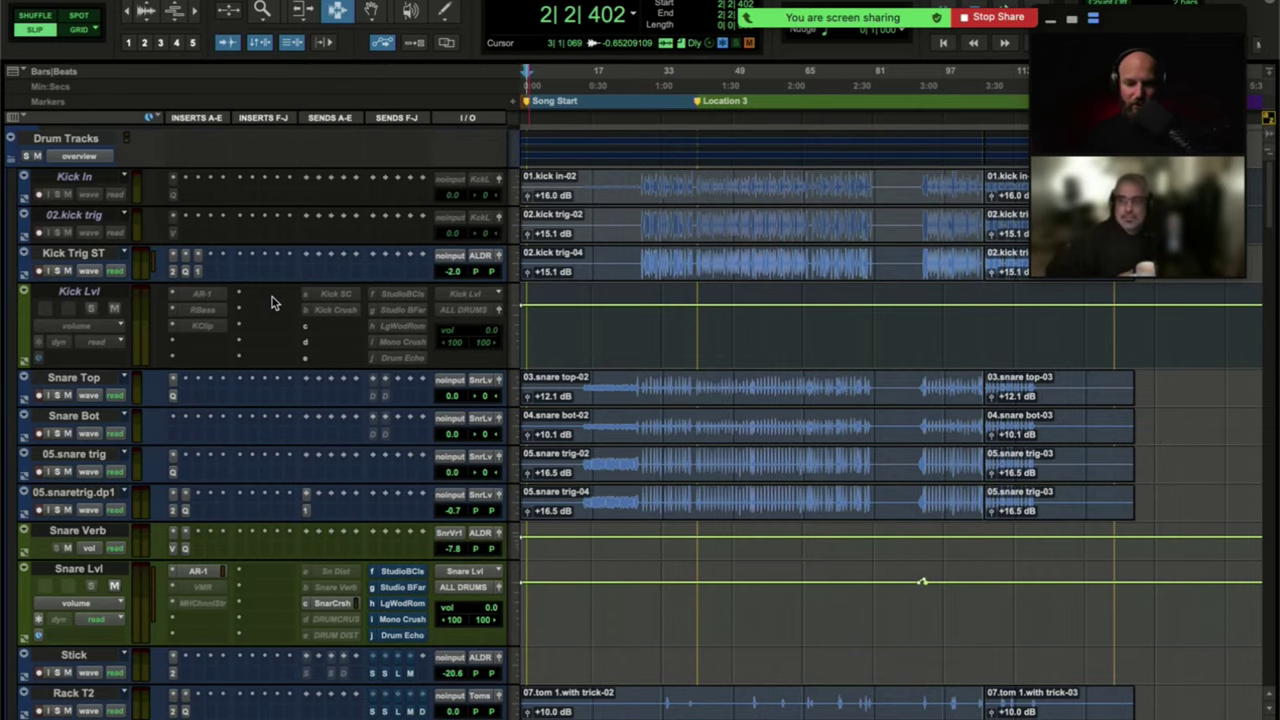
{"action": "scroll", "coordinate": [268, 330], "scroll_direction": "down", "scroll_amount": 1}
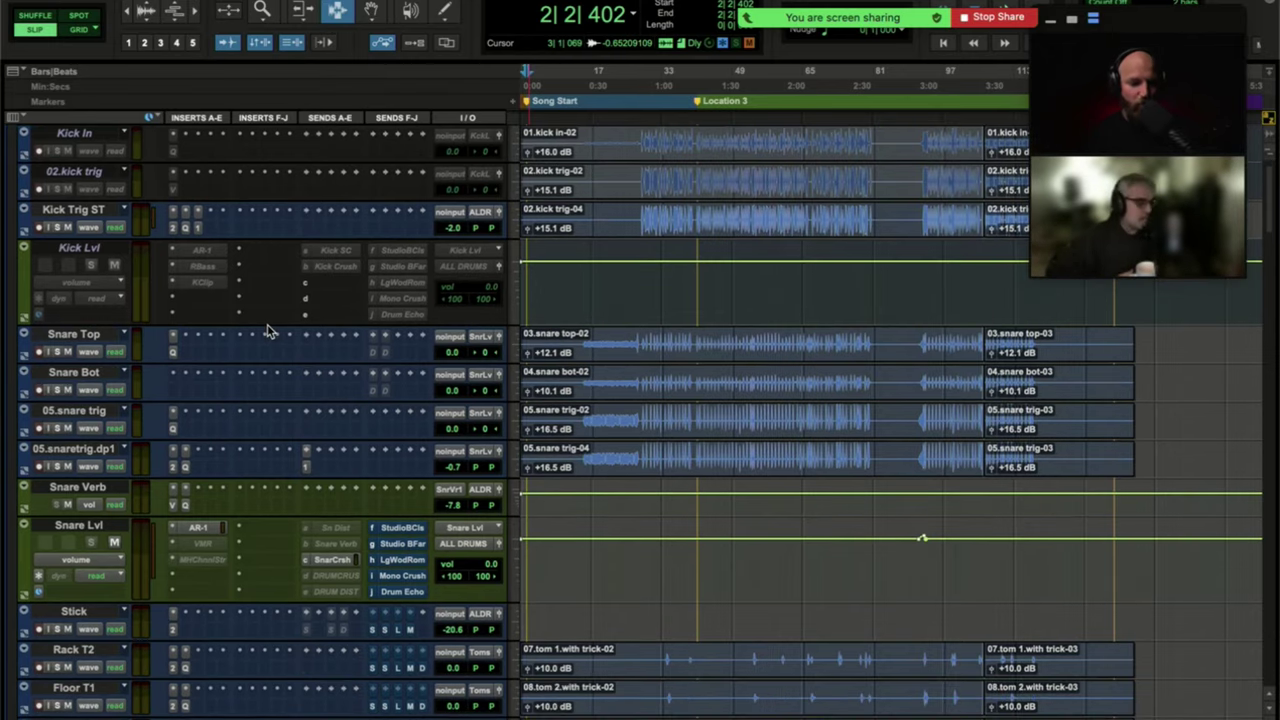
{"action": "scroll", "coordinate": [268, 332], "scroll_direction": "down", "scroll_amount": 7}
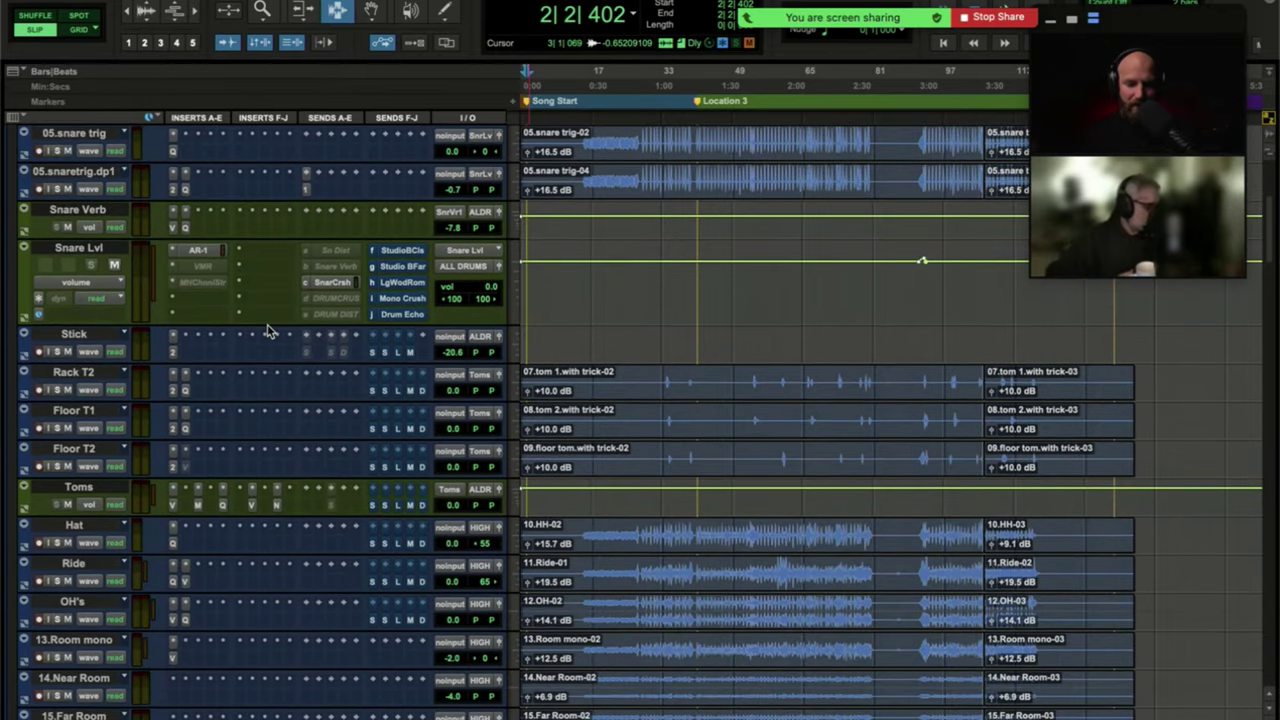
{"action": "scroll", "coordinate": [268, 331], "scroll_direction": "down", "scroll_amount": 1}
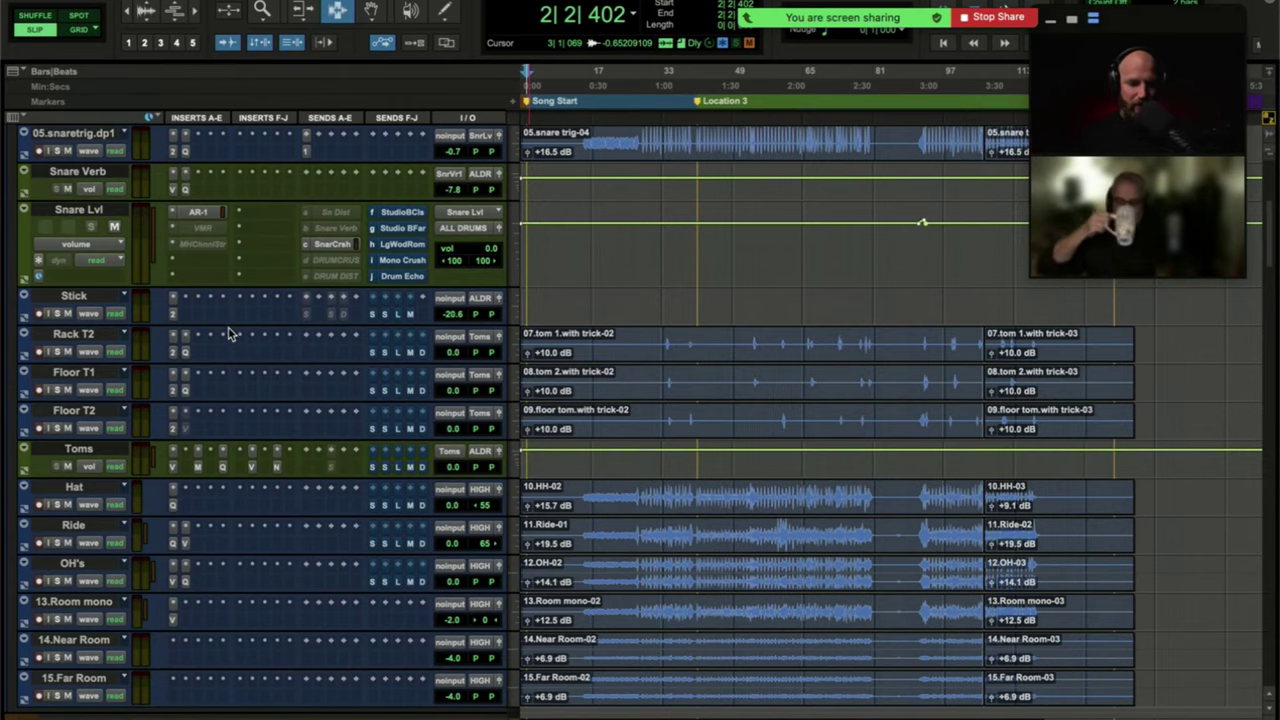
{"action": "scroll", "coordinate": [228, 331], "scroll_direction": "down", "scroll_amount": 1}
{"action": "left_click", "coordinate": [585, 308]}
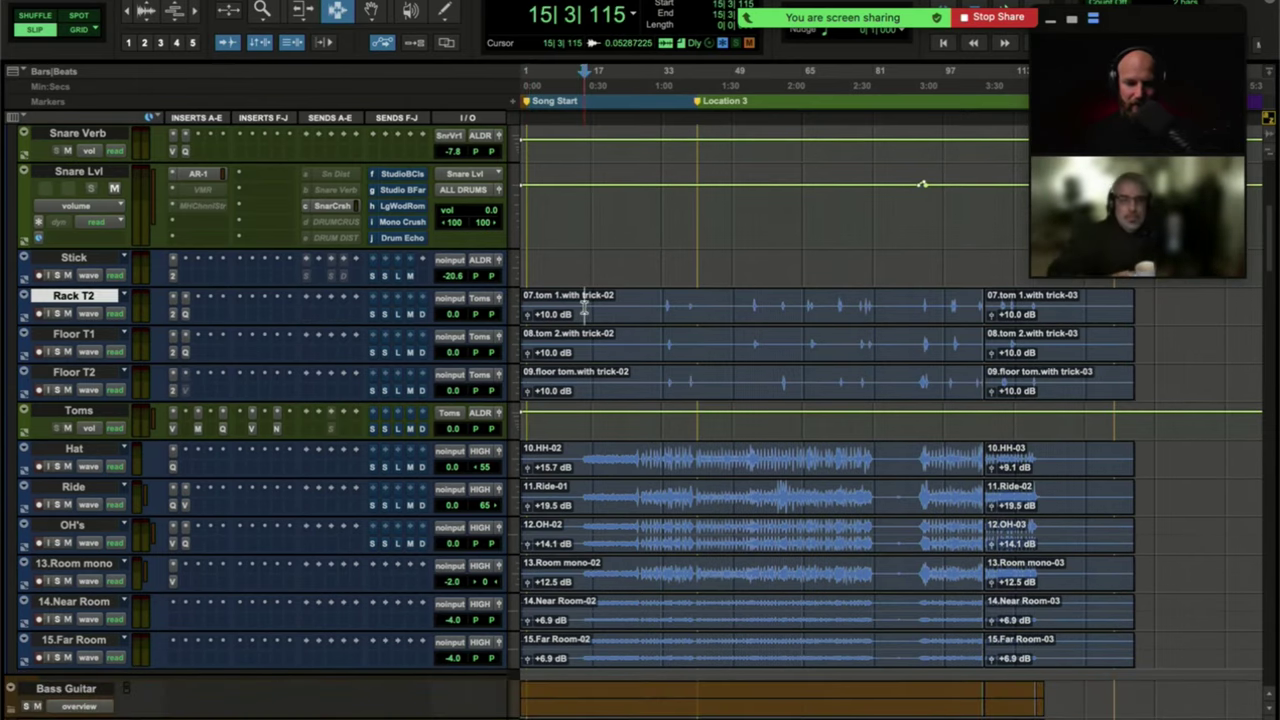
{"action": "left_click", "coordinate": [672, 300]}
{"action": "key", "text": "ctrl+bracketright"}
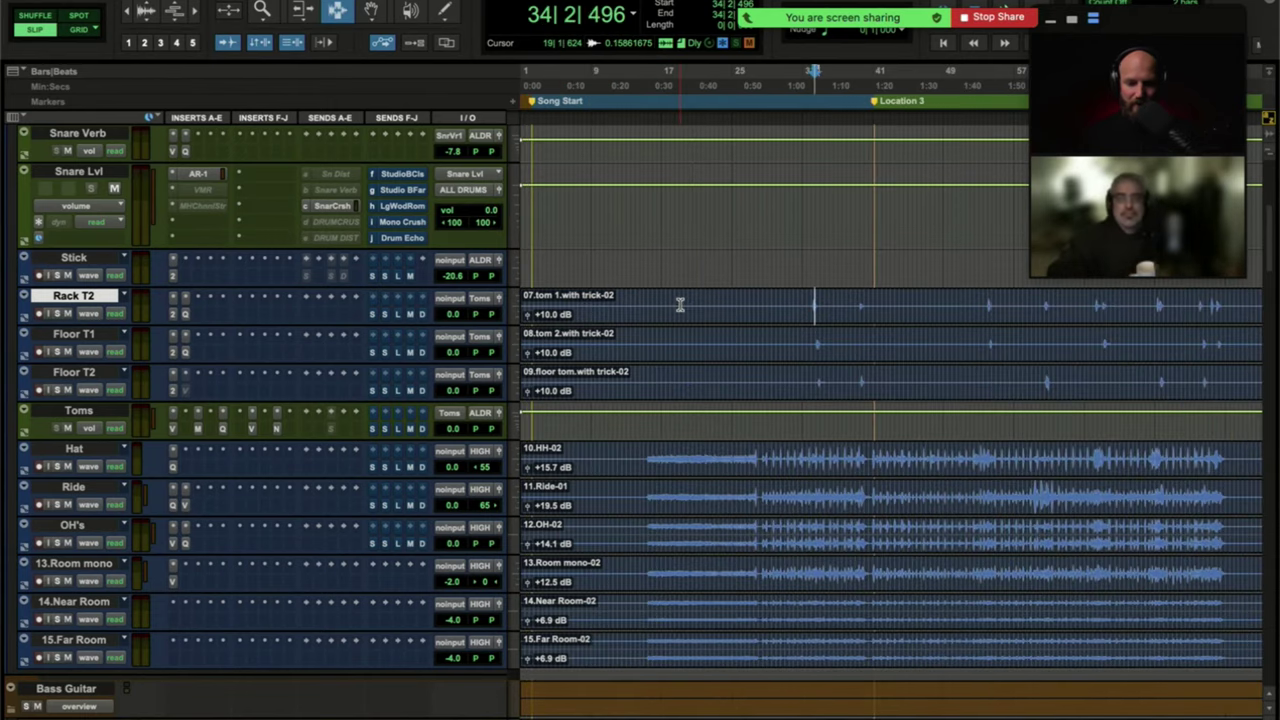
{"action": "key", "text": "ctrl+bracketright"}
{"action": "key", "text": "ctrl+bracketright"}
{"action": "scroll", "coordinate": [680, 304], "scroll_direction": "right", "scroll_amount": 5}
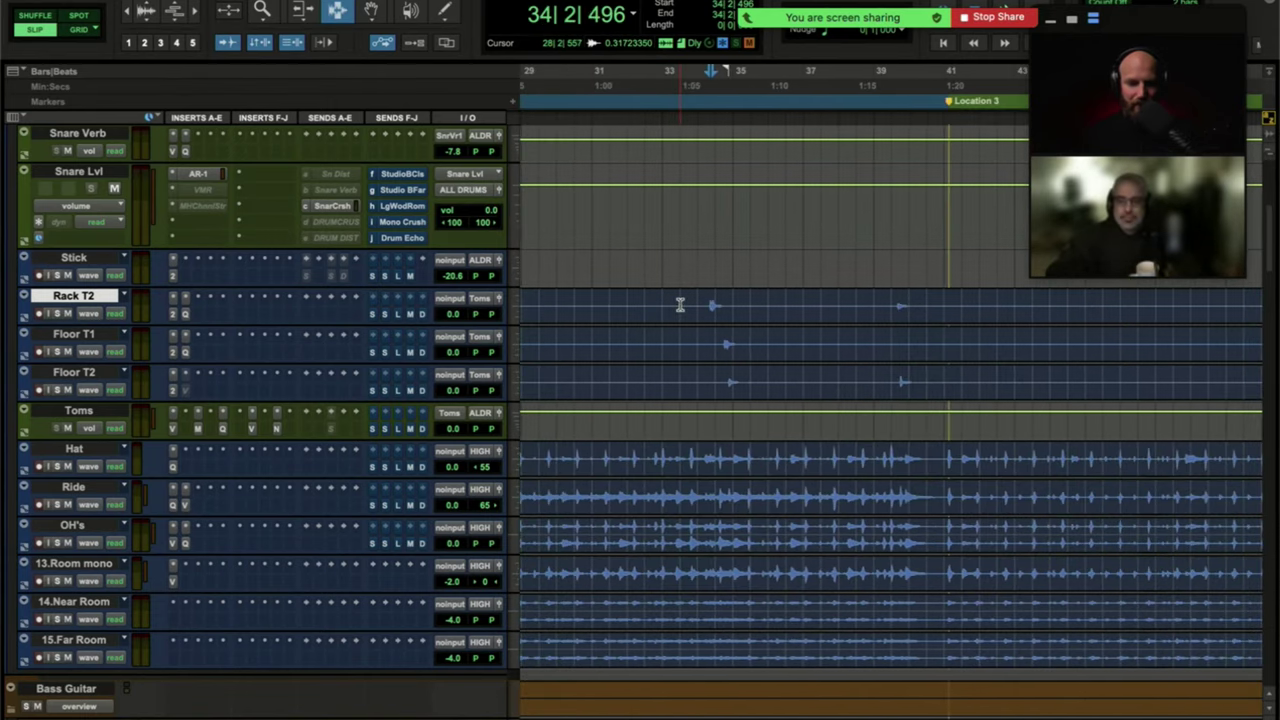
Place the edit cursor just before the first Rack T2 tom hit and inspect the track's Trigger 2 sample mixer, closing it when finished.
{"action": "left_click", "coordinate": [635, 305]}
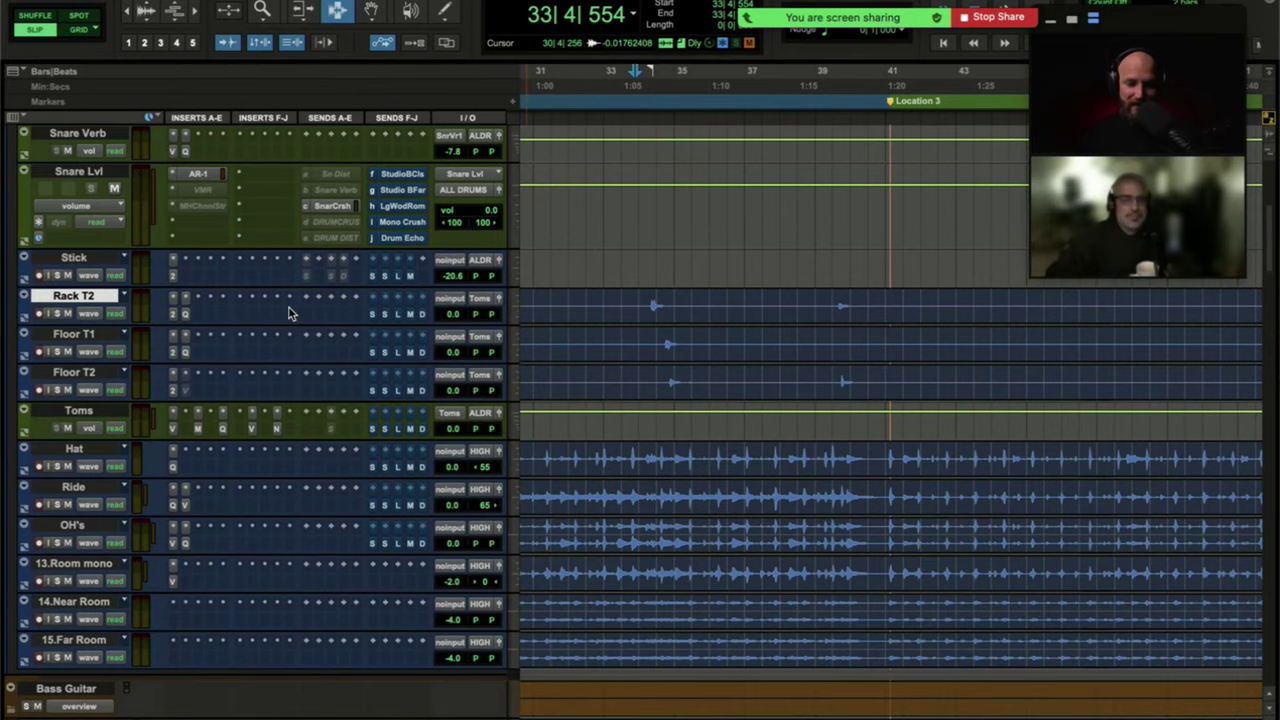
{"action": "left_click", "coordinate": [174, 315]}
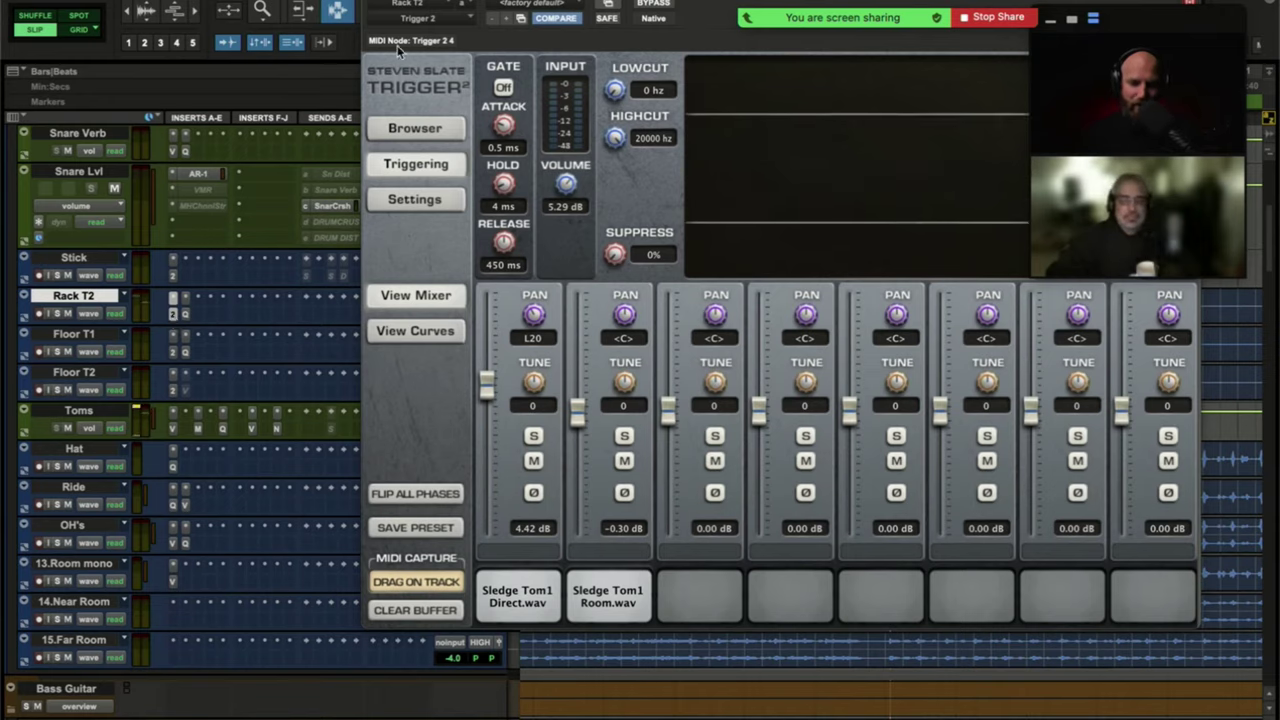
{"action": "key", "text": "super+w"}
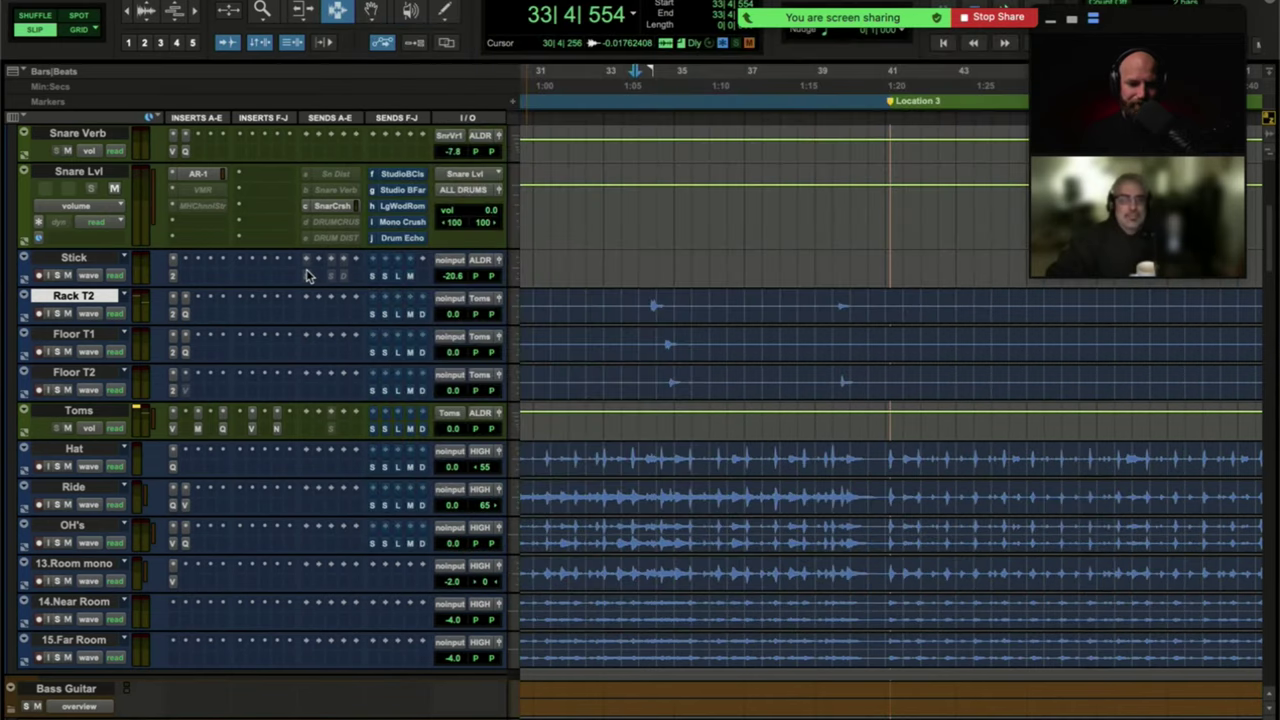
Open Trigger 2 on the Kick Trig ST track and audition the Jumper Kick Direct.wav sample.
{"action": "scroll", "coordinate": [140, 420], "scroll_direction": "up", "scroll_amount": 1}
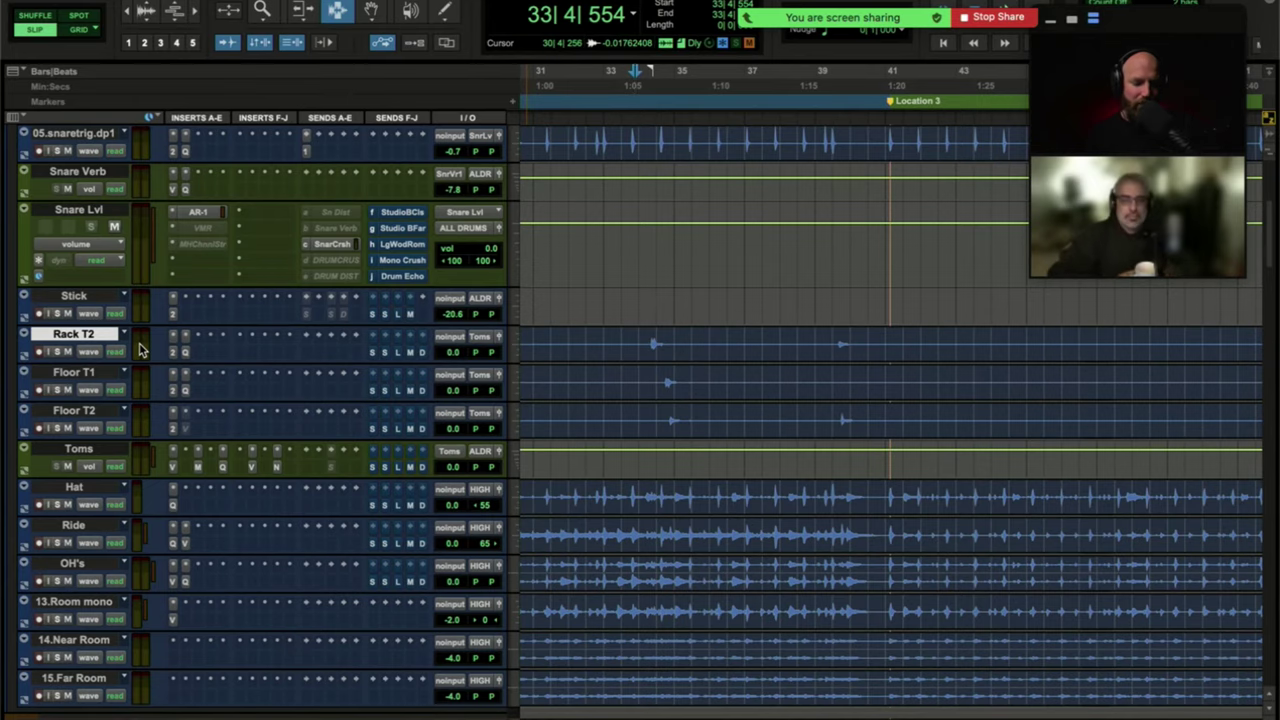
{"action": "scroll", "coordinate": [140, 349], "scroll_direction": "up", "scroll_amount": 9}
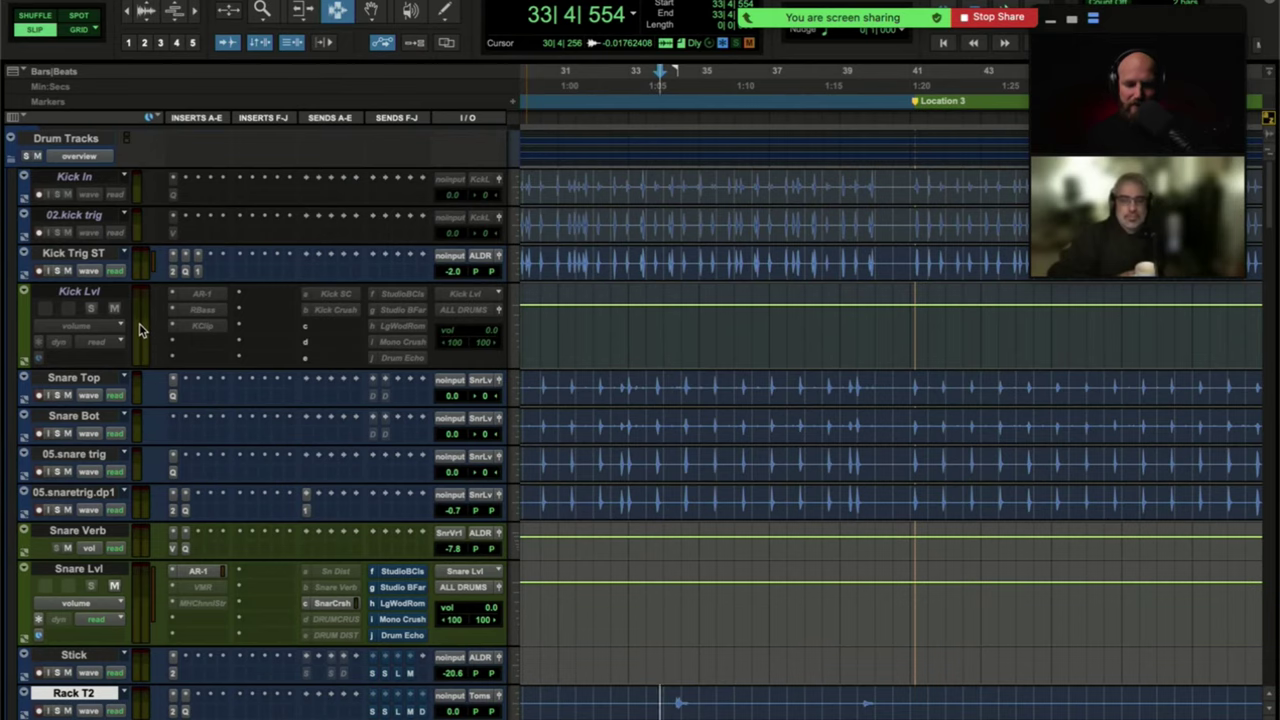
{"action": "scroll", "coordinate": [140, 328], "scroll_direction": "left", "scroll_amount": 2}
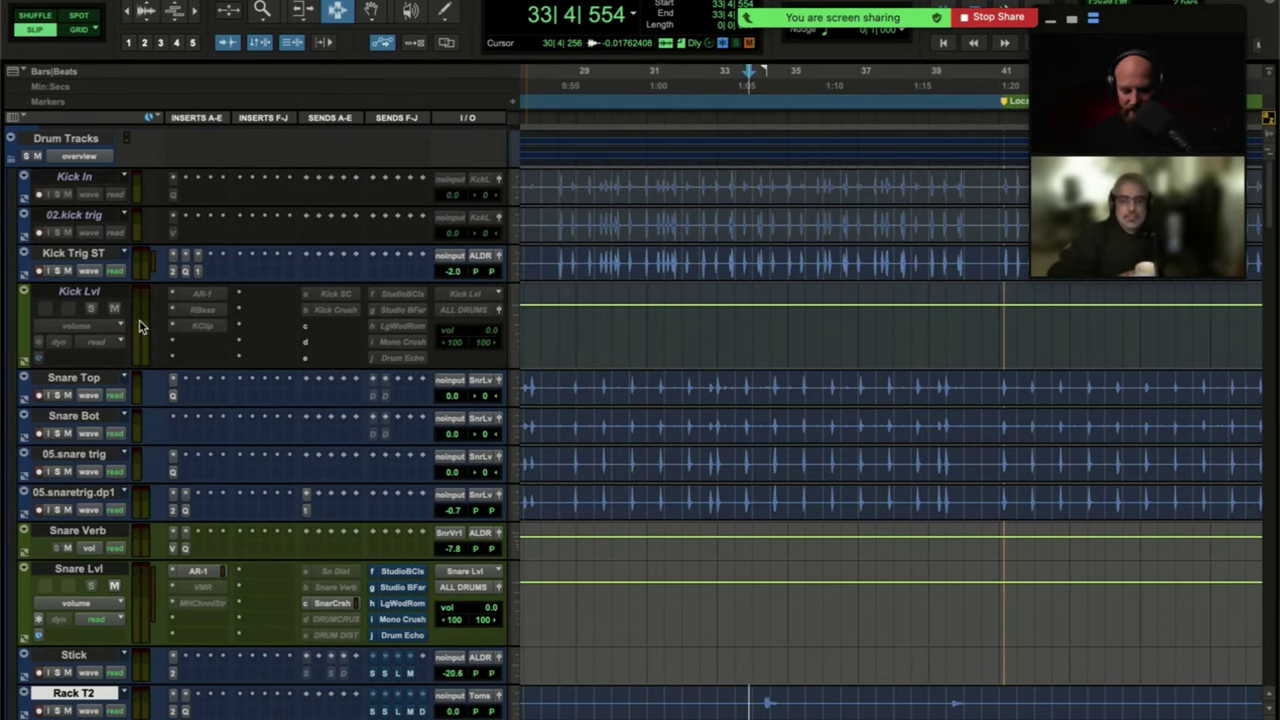
{"action": "scroll", "coordinate": [140, 325], "scroll_direction": "down", "scroll_amount": 3}
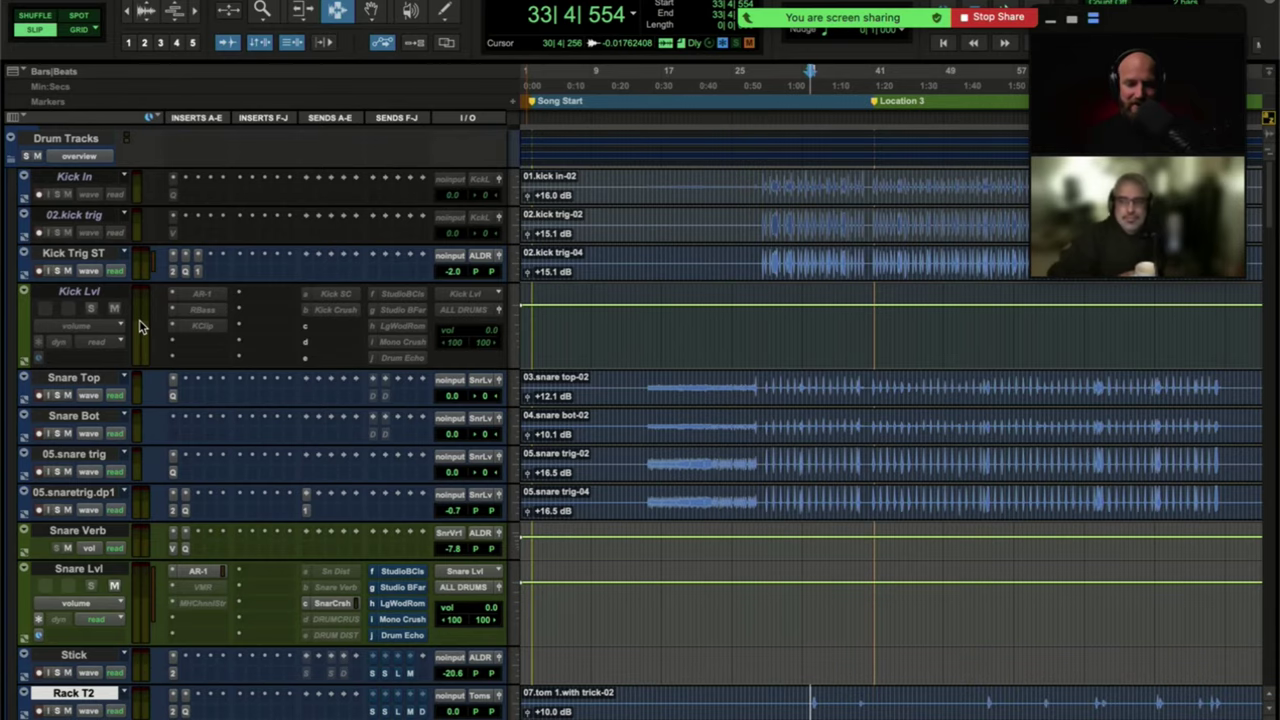
{"action": "scroll", "coordinate": [607, 374], "scroll_direction": "up", "scroll_amount": 3}
{"action": "scroll", "coordinate": [607, 374], "scroll_direction": "right", "scroll_amount": 2}
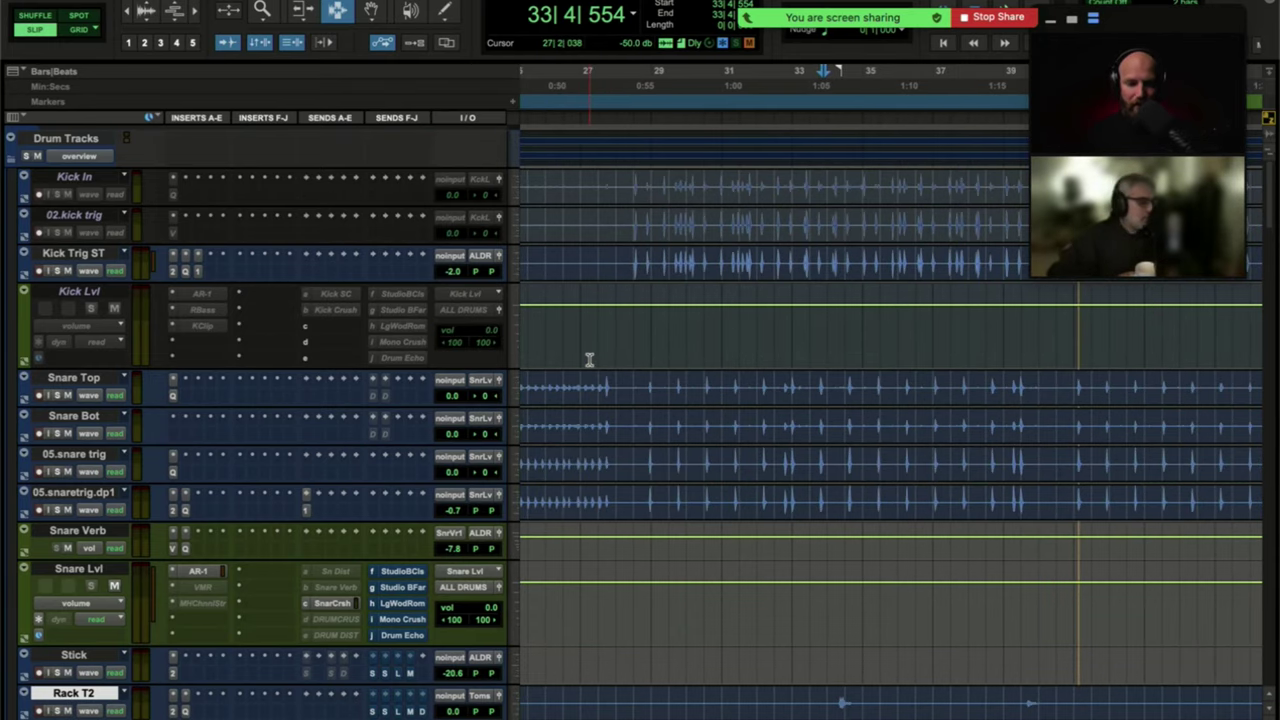
{"action": "scroll", "coordinate": [589, 360], "scroll_direction": "down", "scroll_amount": 1}
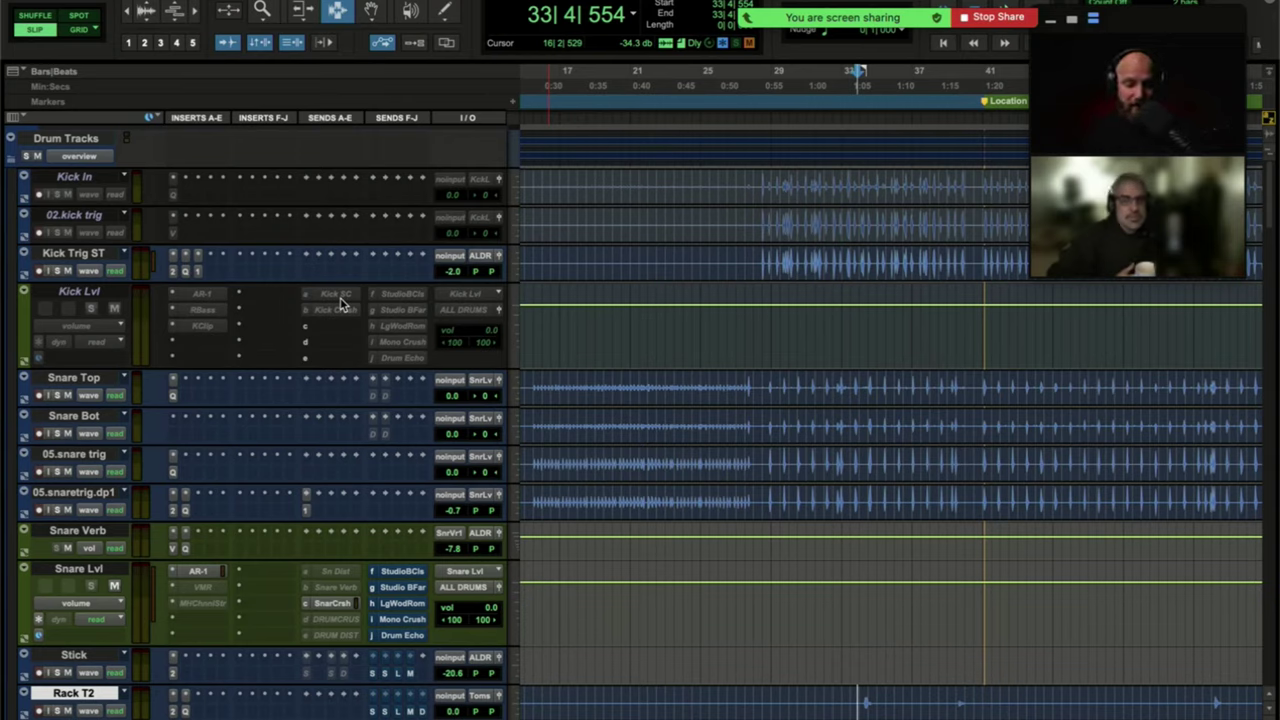
{"action": "left_click", "coordinate": [176, 274]}
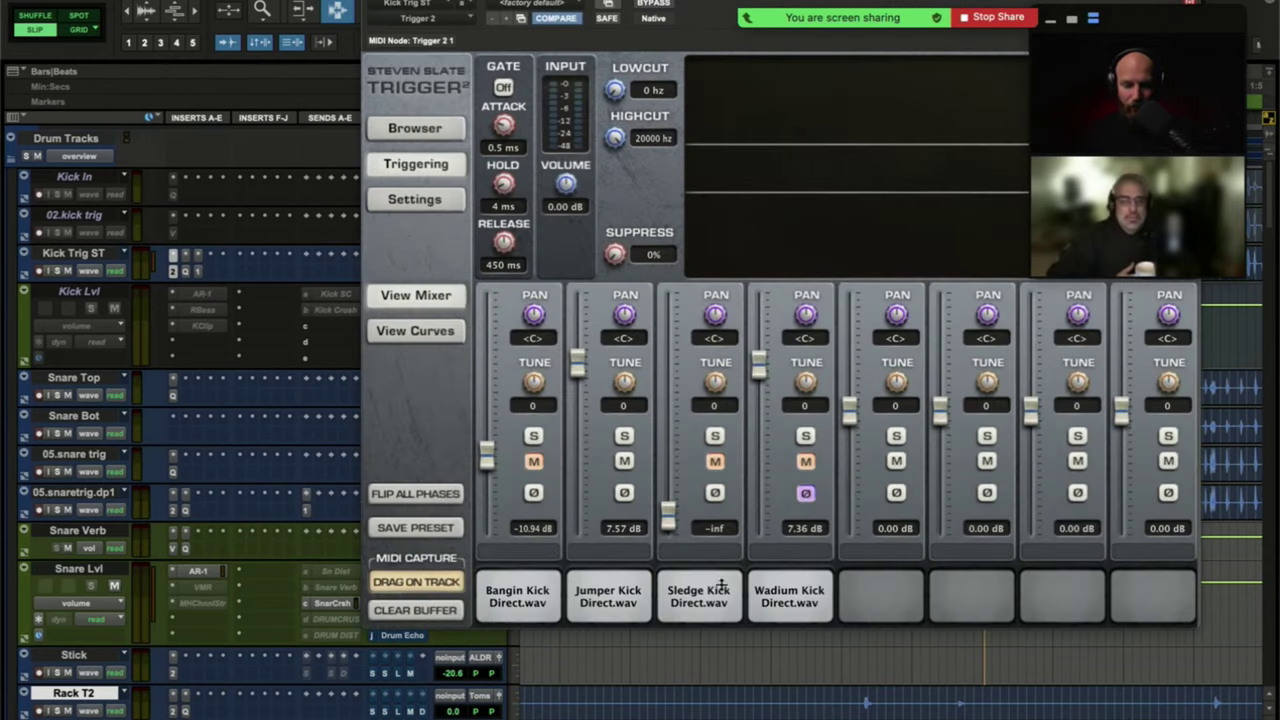
{"action": "left_click", "coordinate": [602, 582]}
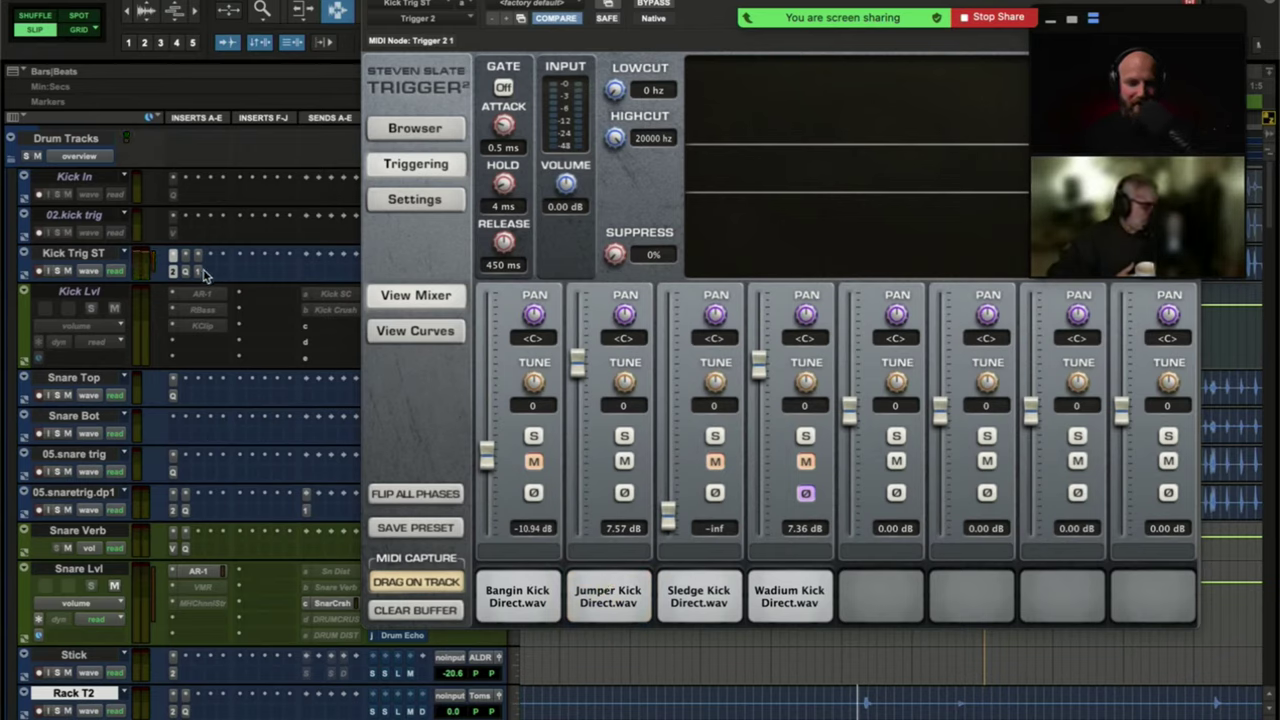
{"action": "left_click", "coordinate": [617, 576]}
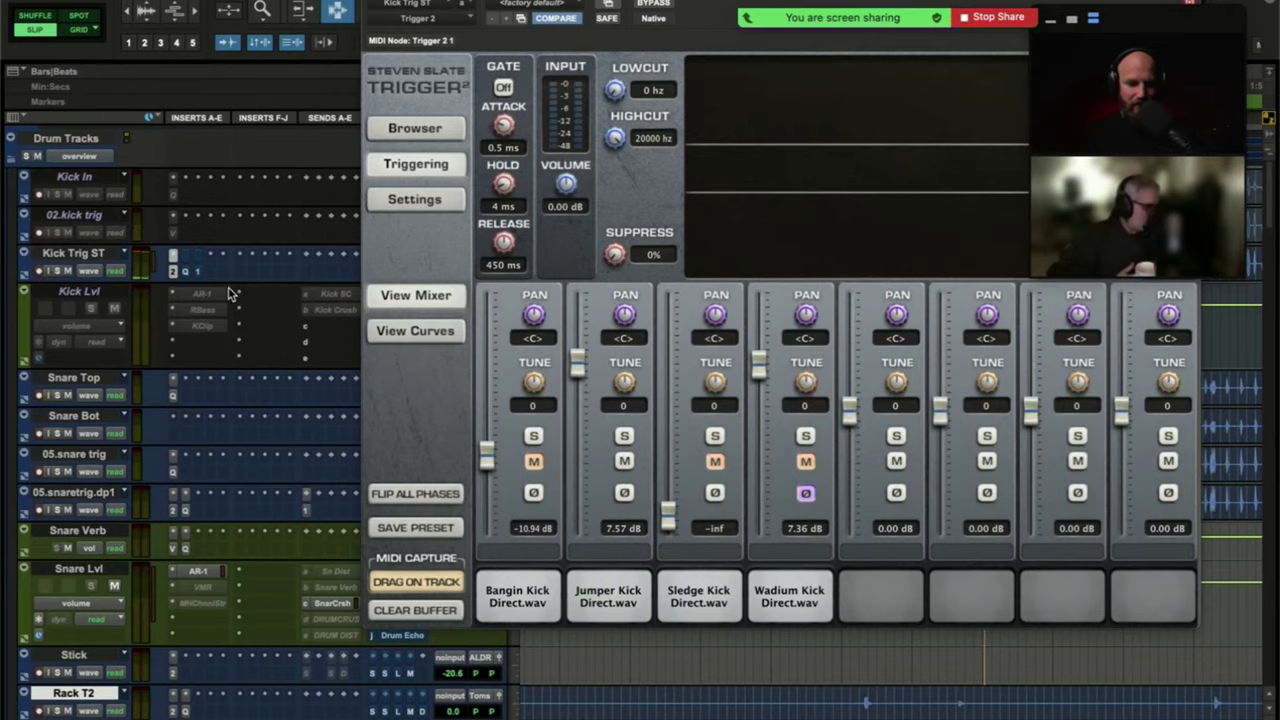
Examine the Pro-Q 3 equalizer curve on the Kick Trig ST track and close the plug-in window.
{"action": "left_click", "coordinate": [186, 272]}
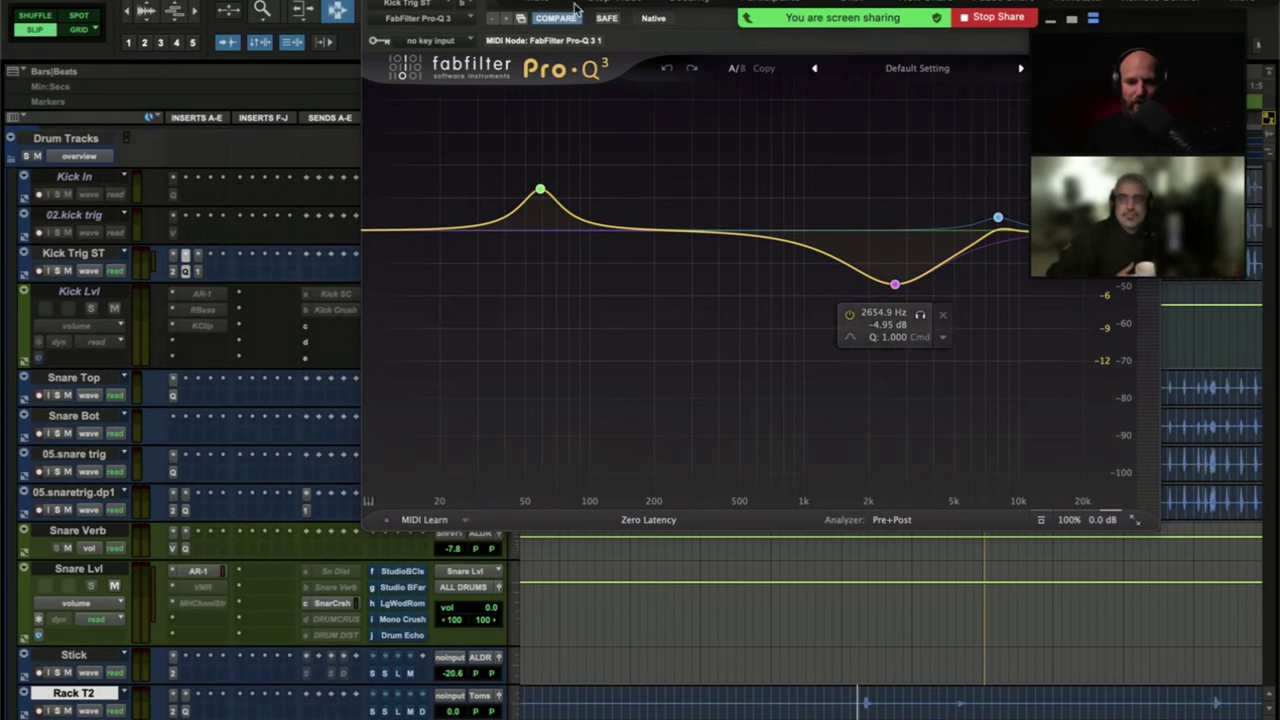
{"action": "left_click_drag", "start_coordinate": [470, 5], "coordinate": [346, 94]}
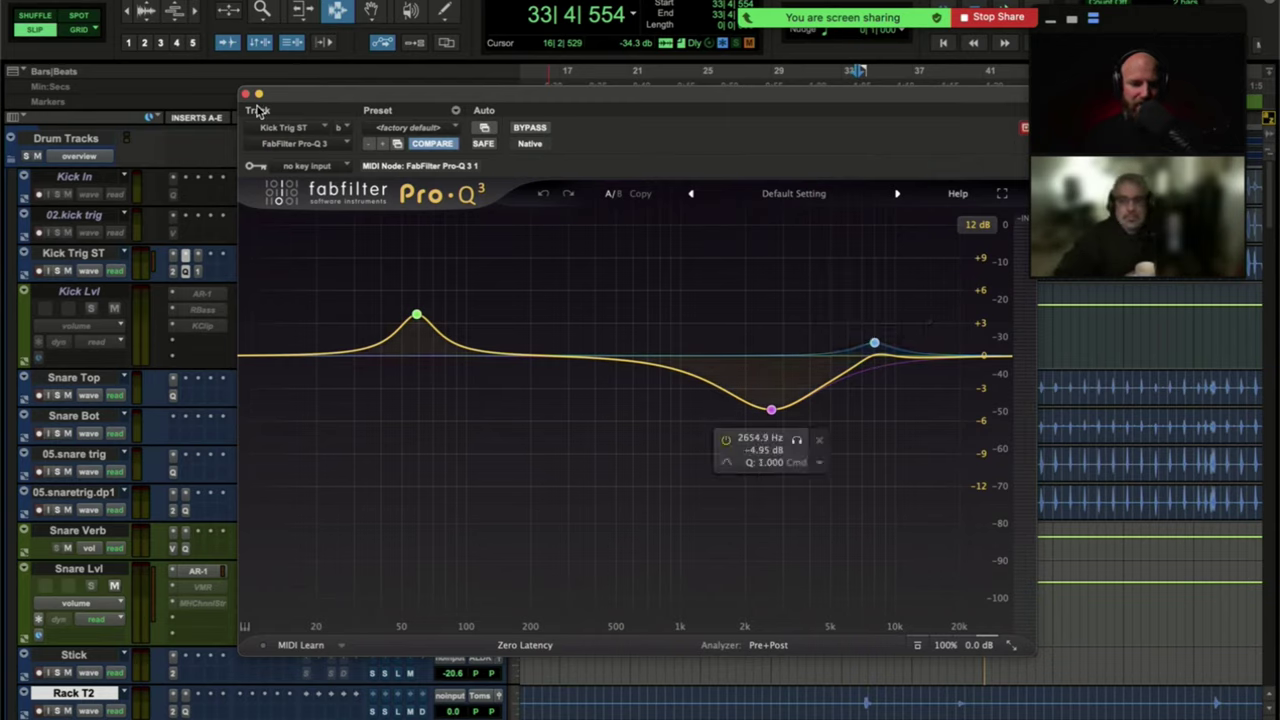
{"action": "left_click", "coordinate": [246, 94]}
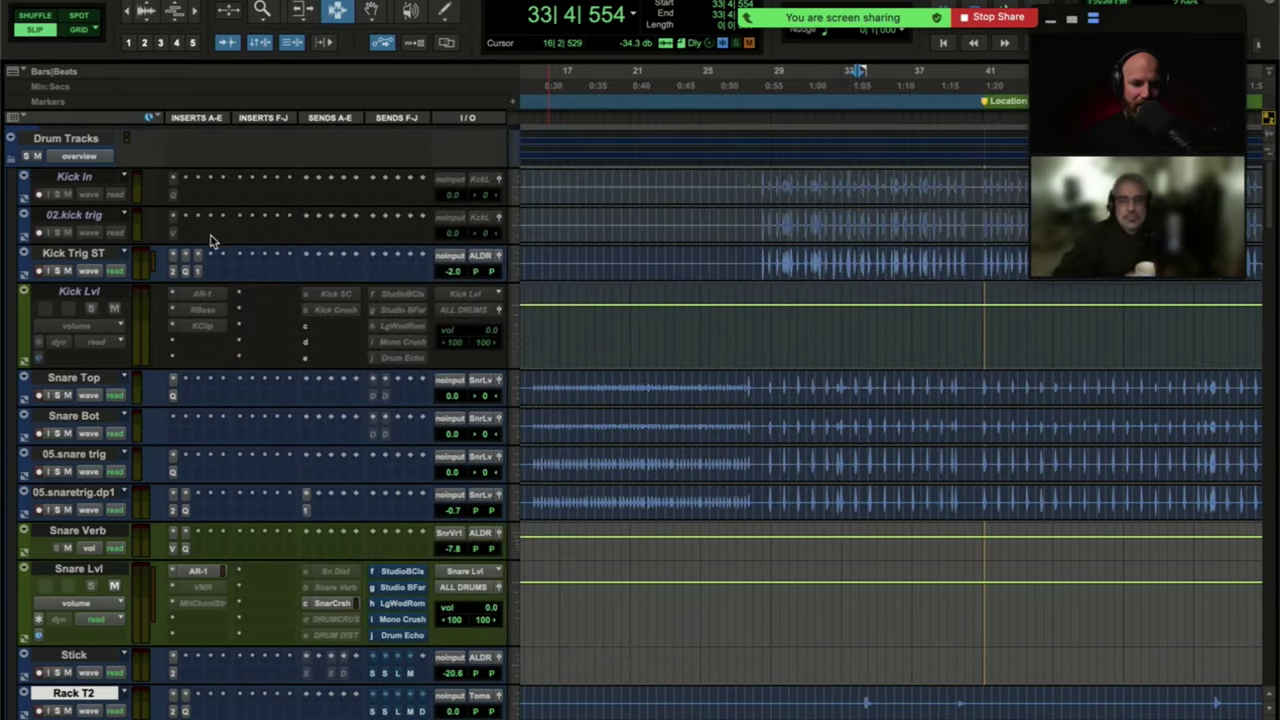
Select the Kick Trig ST track, open its AR-1 compressor, and move the plug-in window clear of the track controls.
{"action": "left_click", "coordinate": [82, 253]}
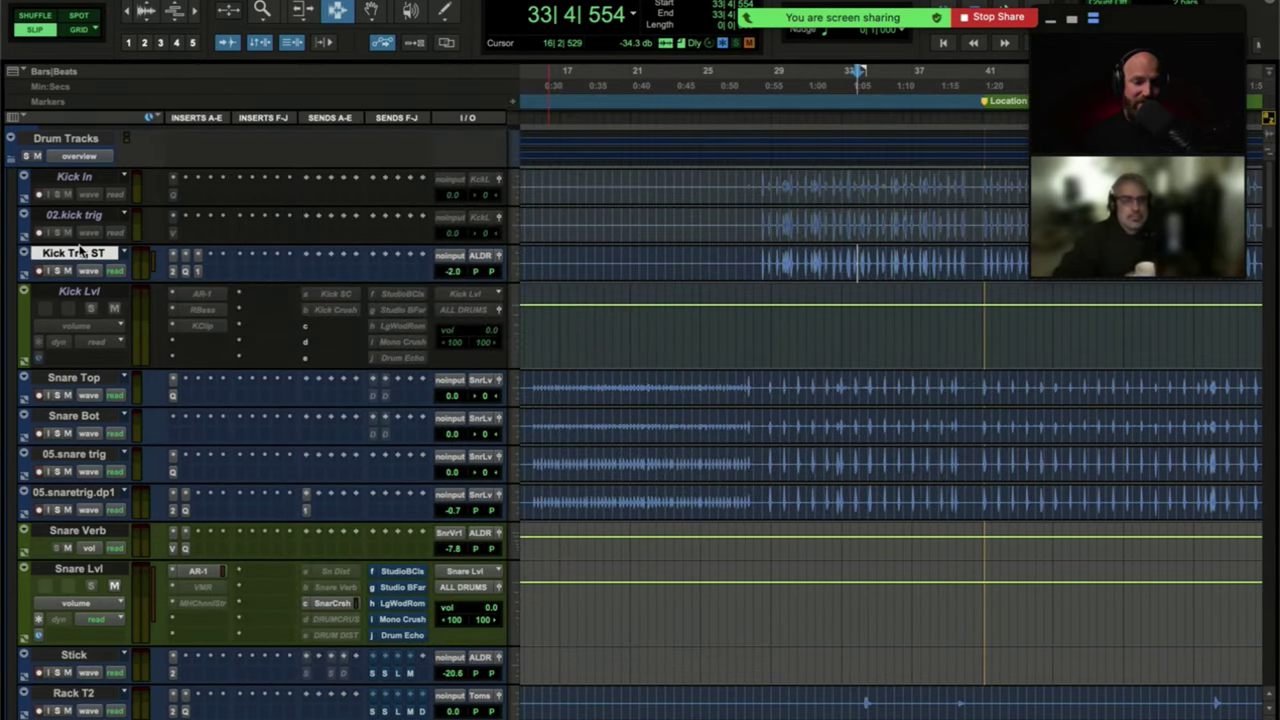
{"action": "left_click", "coordinate": [198, 272]}
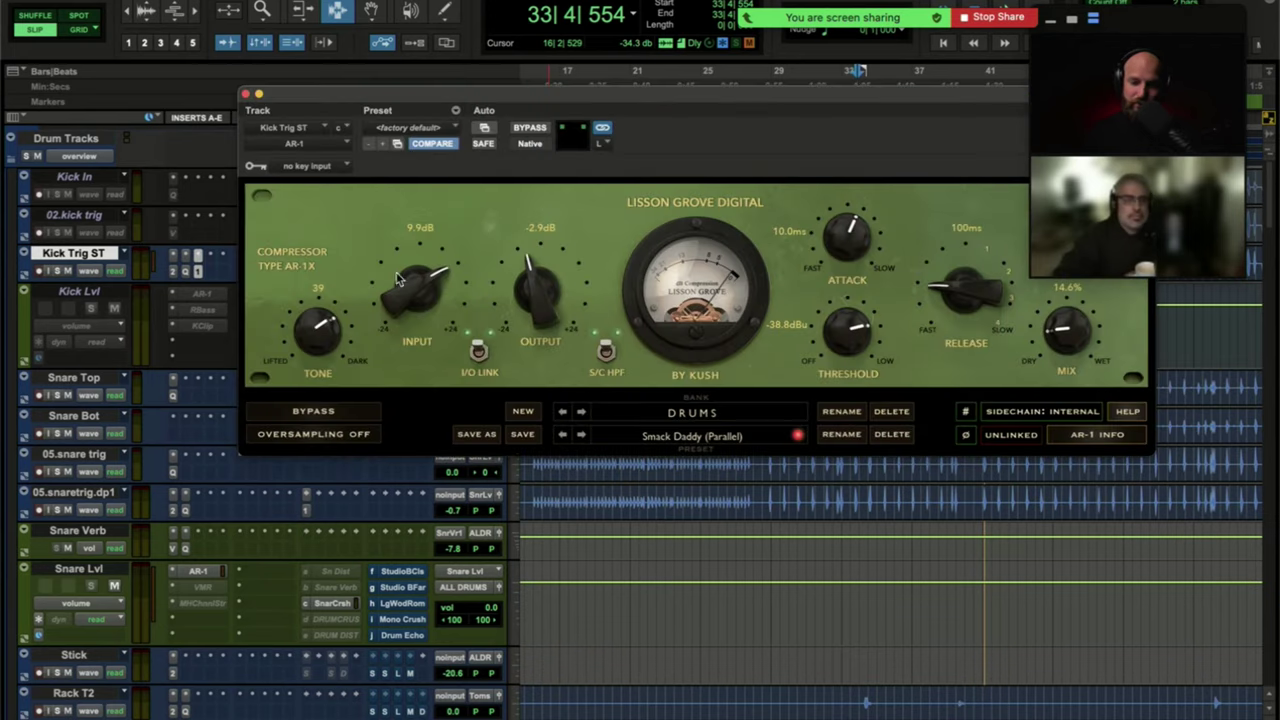
{"action": "left_click_drag", "start_coordinate": [627, 107], "coordinate": [520, 121]}
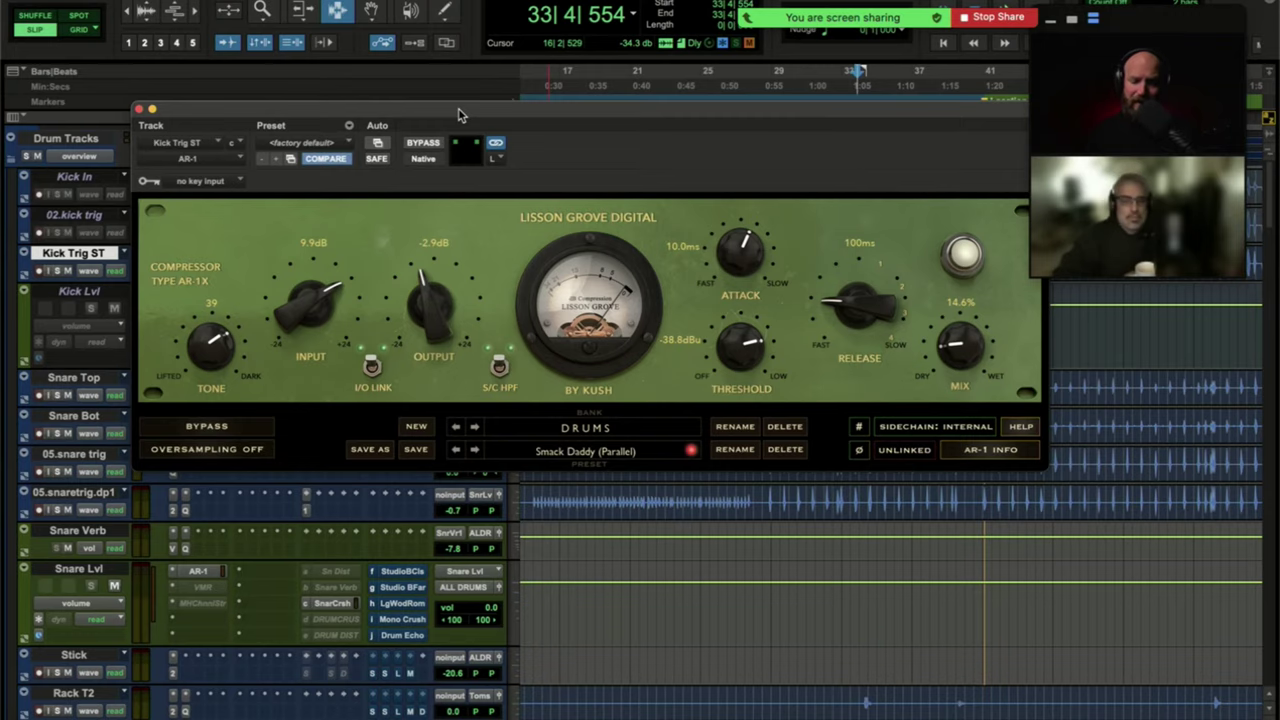
{"action": "left_click_drag", "start_coordinate": [477, 115], "coordinate": [535, 104]}
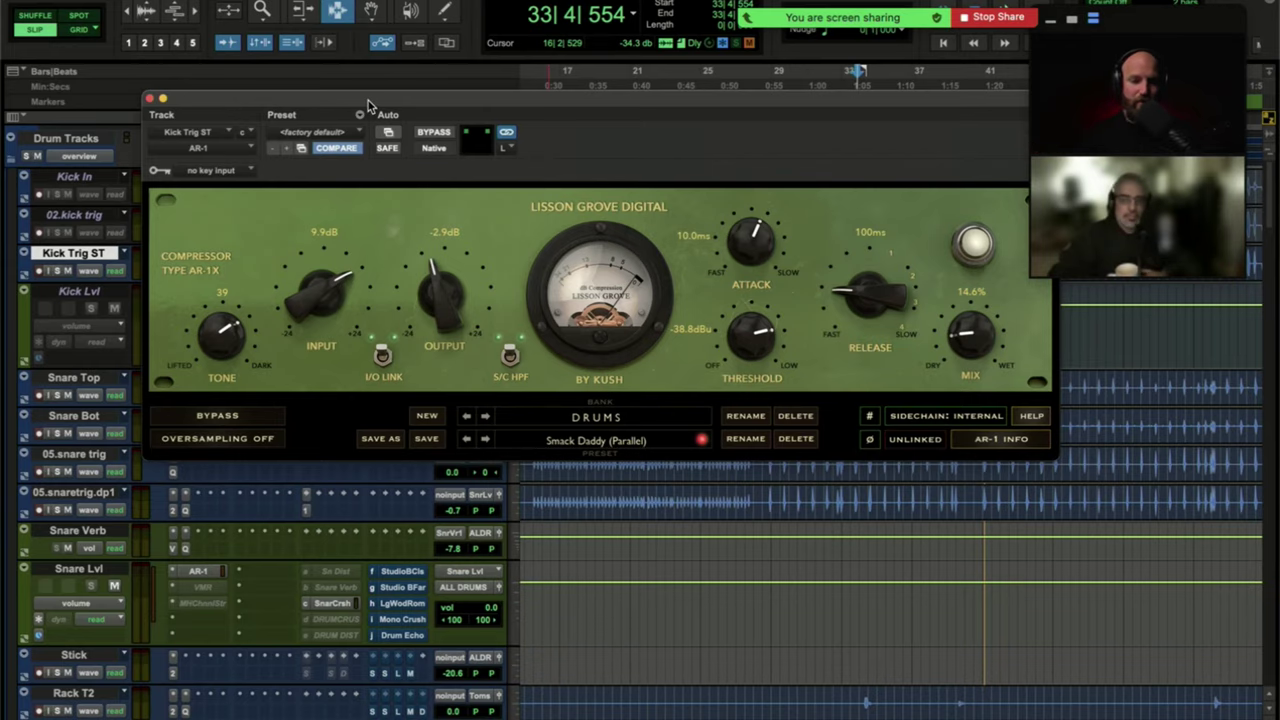
{"action": "left_click_drag", "start_coordinate": [368, 104], "coordinate": [510, 108]}
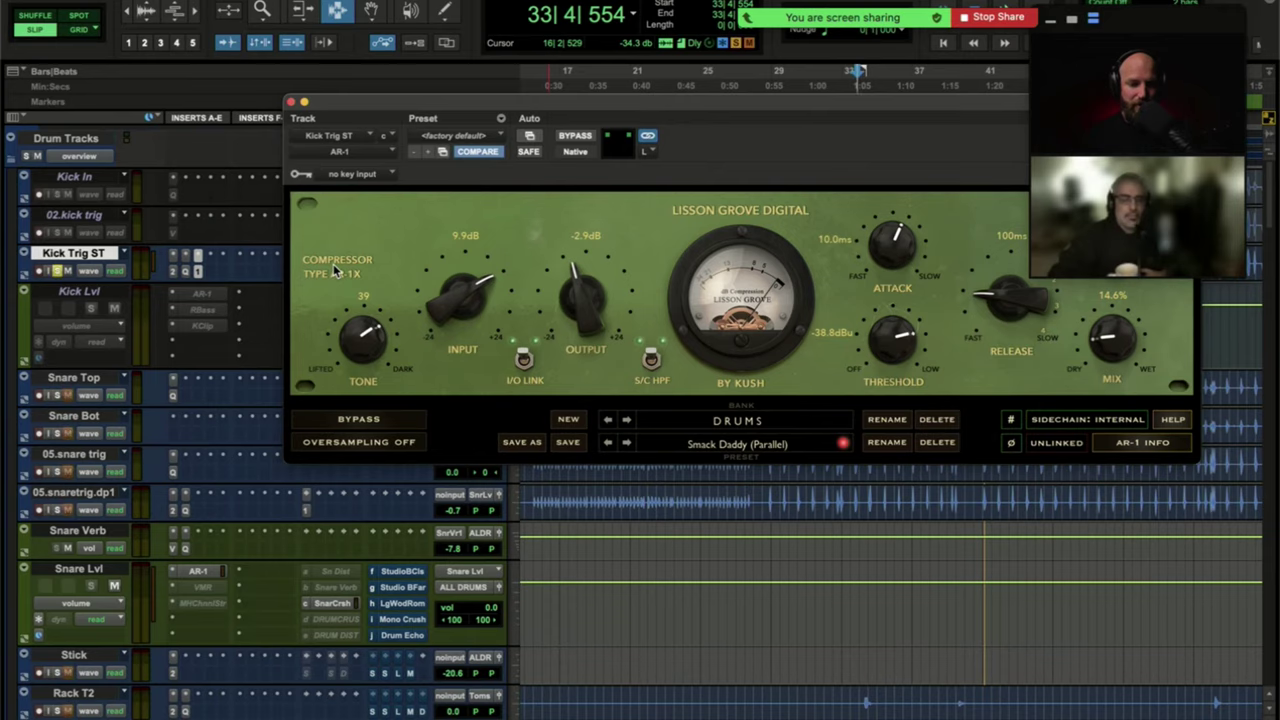
Play back the soloed Kick Trig ST track with AR-1 active and look through the bass and guitar tracks for other activity.
{"action": "key", "text": "space"}
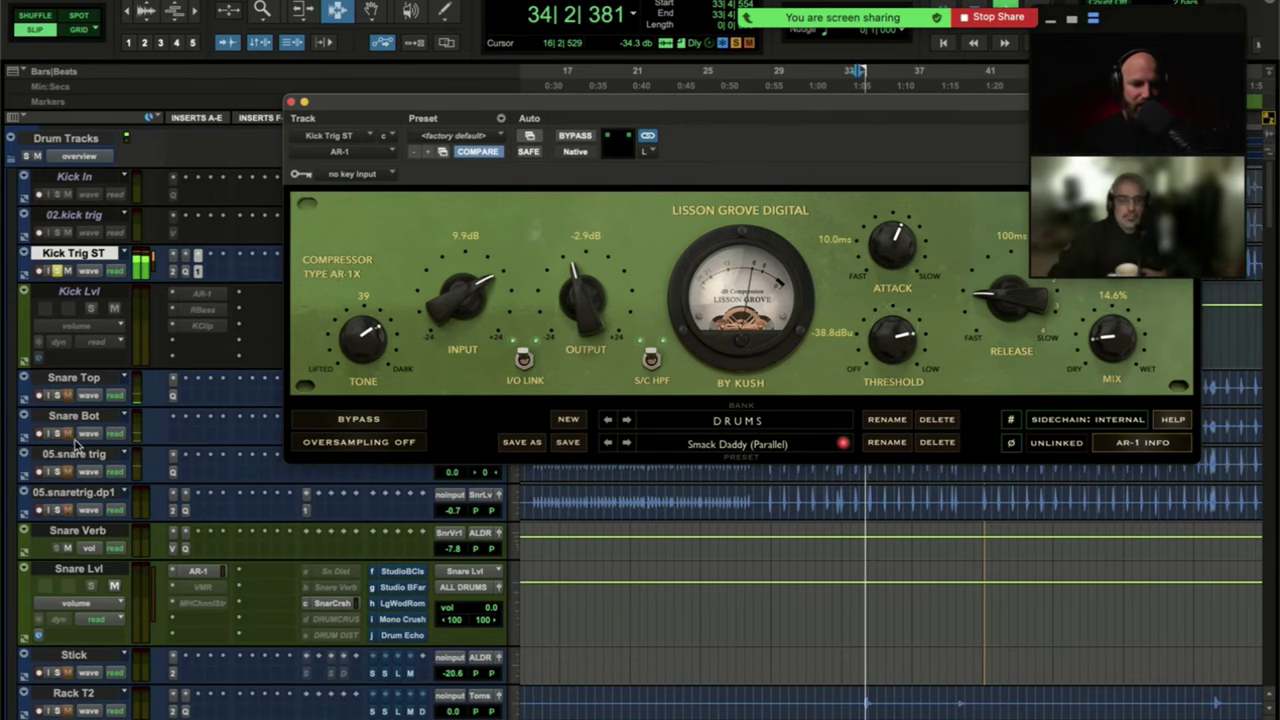
{"action": "key", "text": "space"}
{"action": "scroll", "coordinate": [75, 450], "scroll_direction": "down", "scroll_amount": 10}
{"action": "scroll", "coordinate": [75, 450], "scroll_direction": "down", "scroll_amount": 8}
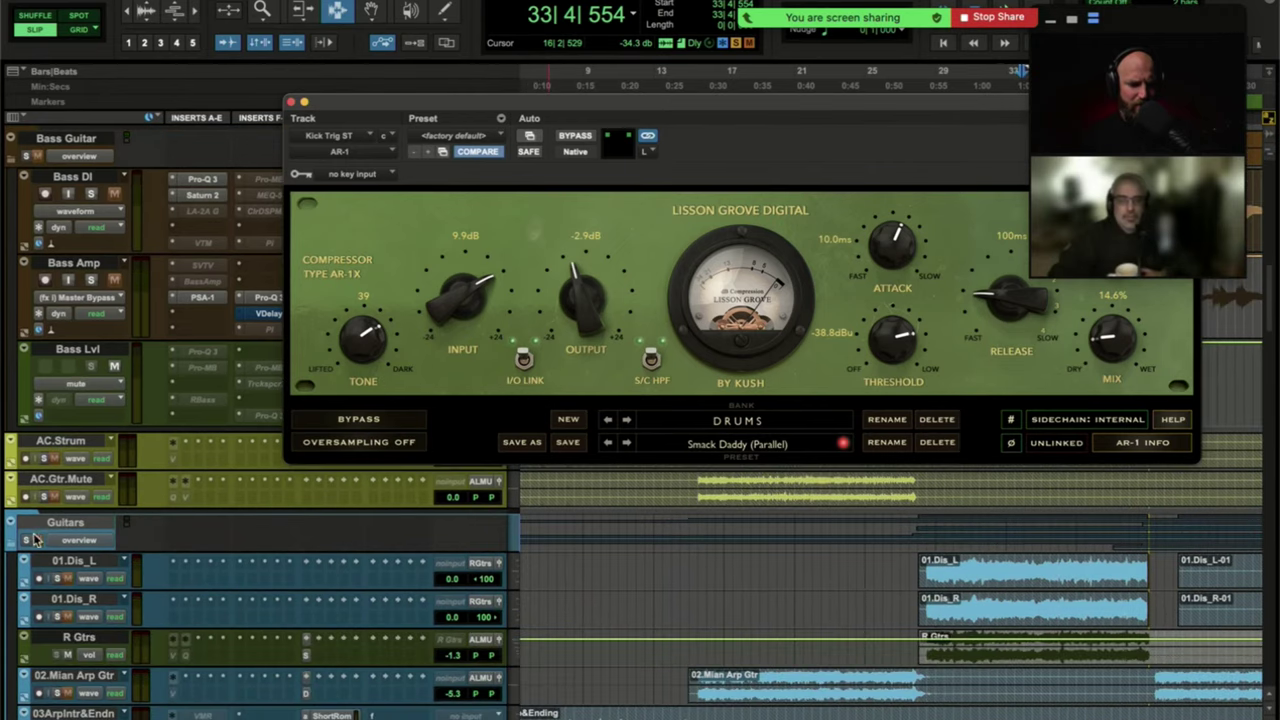
{"action": "key", "text": "space"}
{"action": "scroll", "coordinate": [168, 544], "scroll_direction": "up", "scroll_amount": 15}
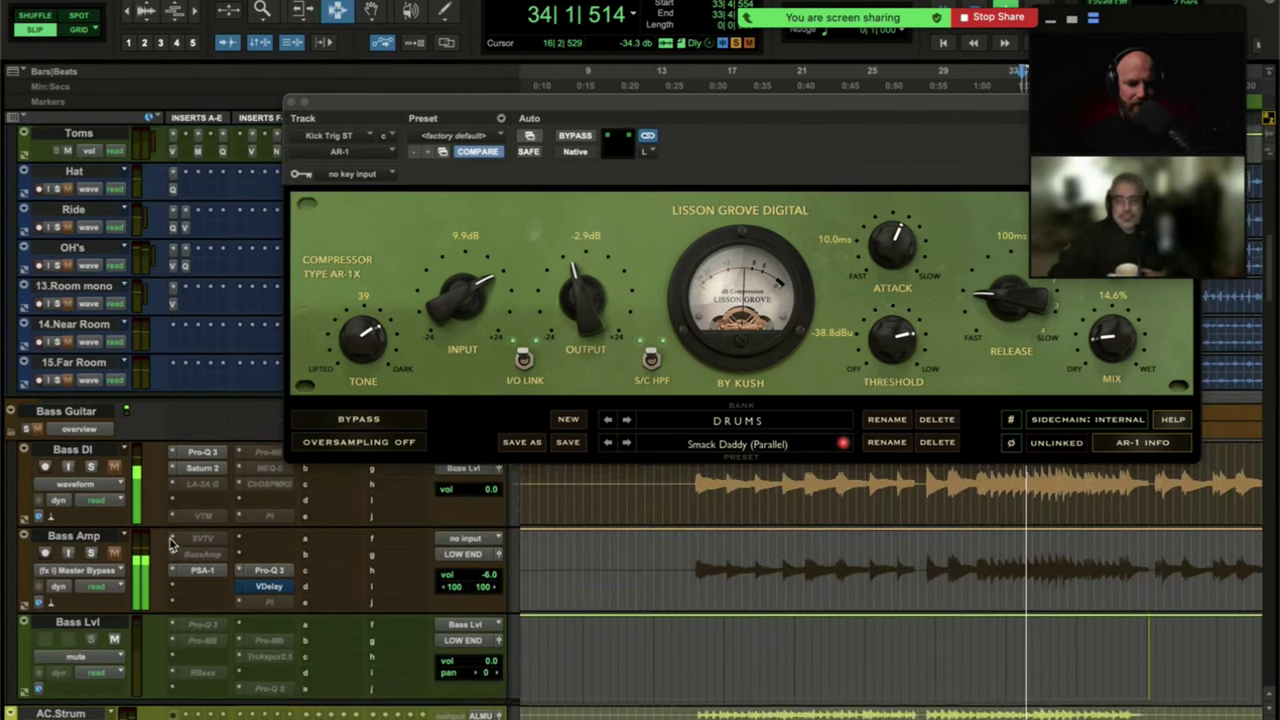
{"action": "key", "text": "space"}
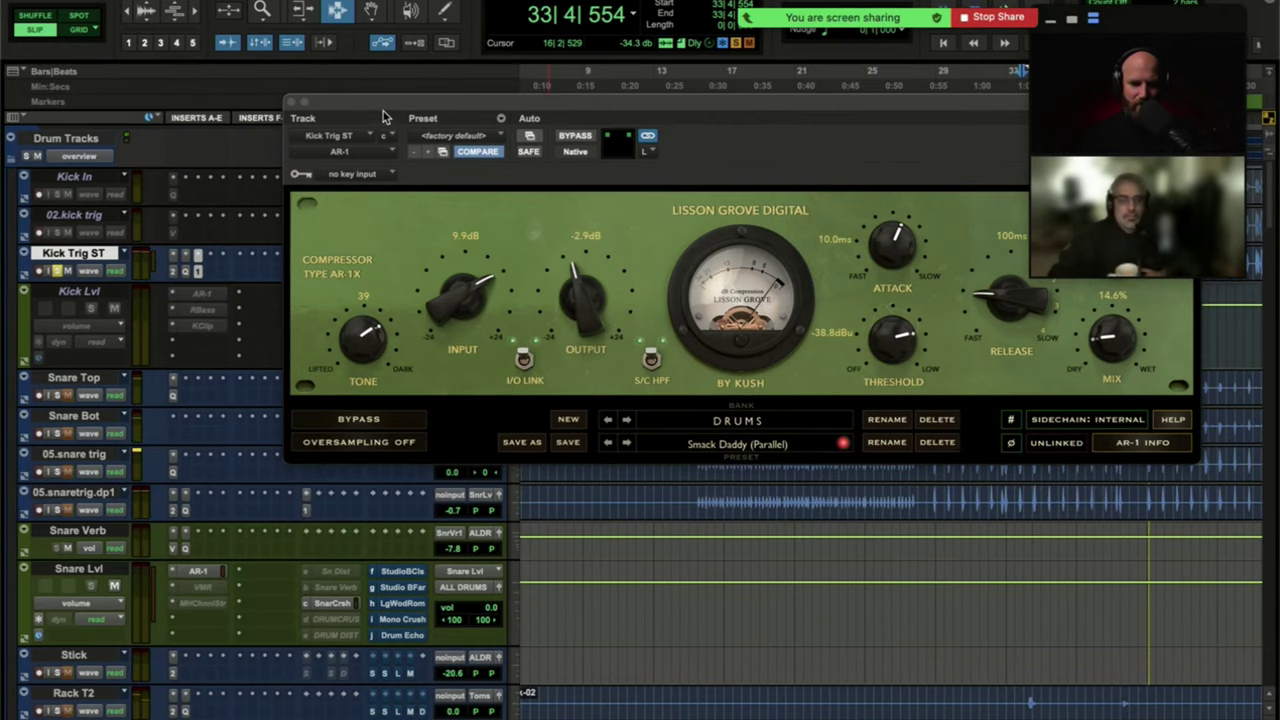
Compare the kick during playback with AR-1 bypassed and active, close the compressor, and unsolo Kick Trig ST.
{"action": "left_click_drag", "start_coordinate": [383, 117], "coordinate": [307, 120]}
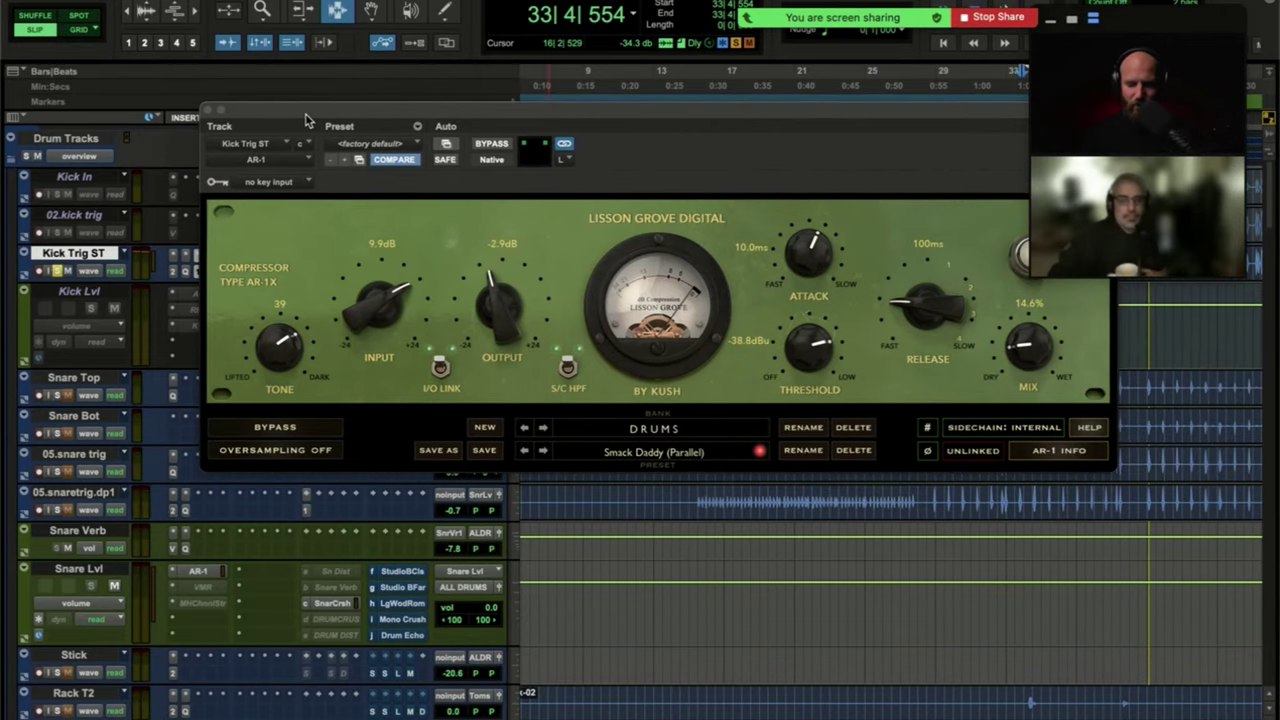
{"action": "left_click", "coordinate": [491, 147]}
{"action": "key", "text": "space"}
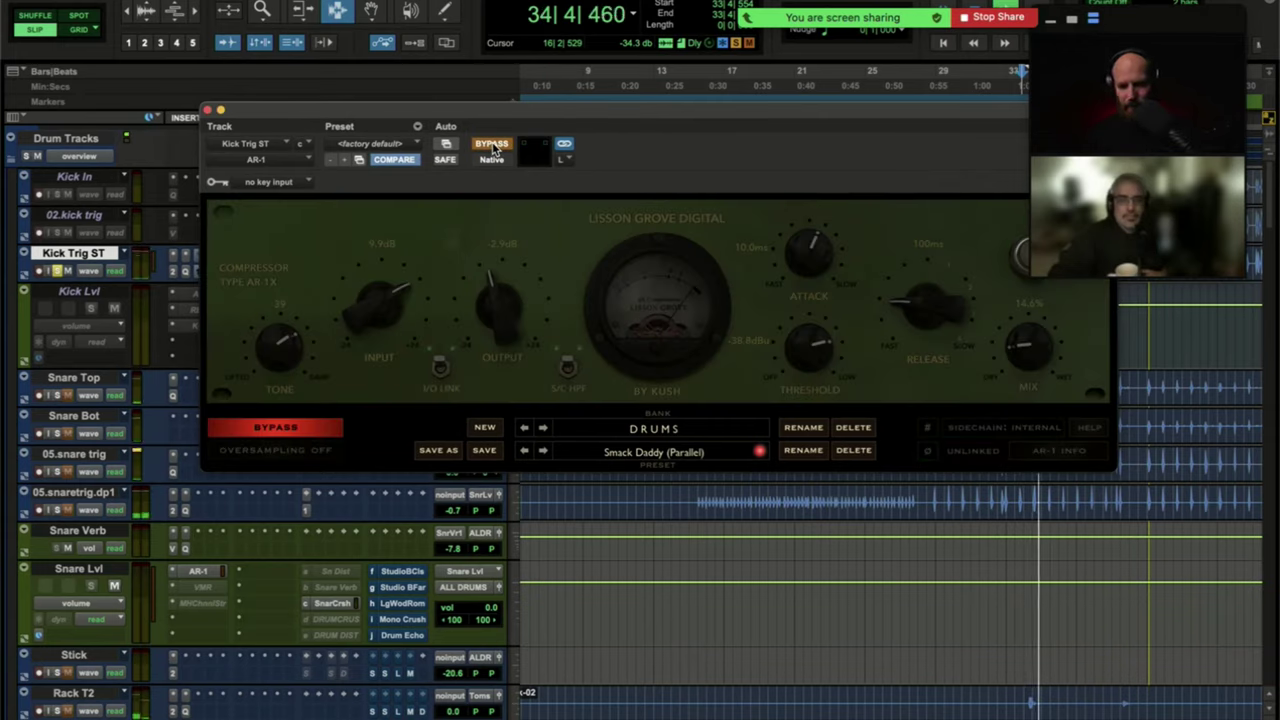
{"action": "left_click", "coordinate": [492, 148]}
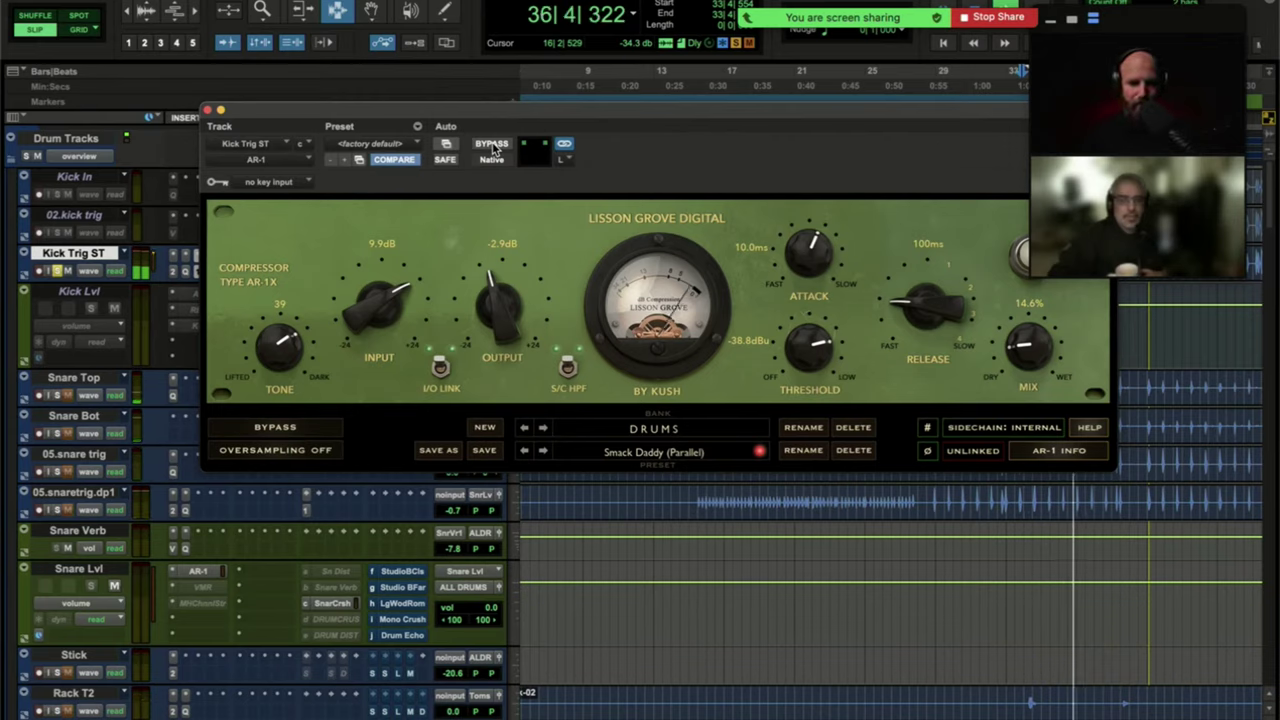
{"action": "key", "text": "space"}
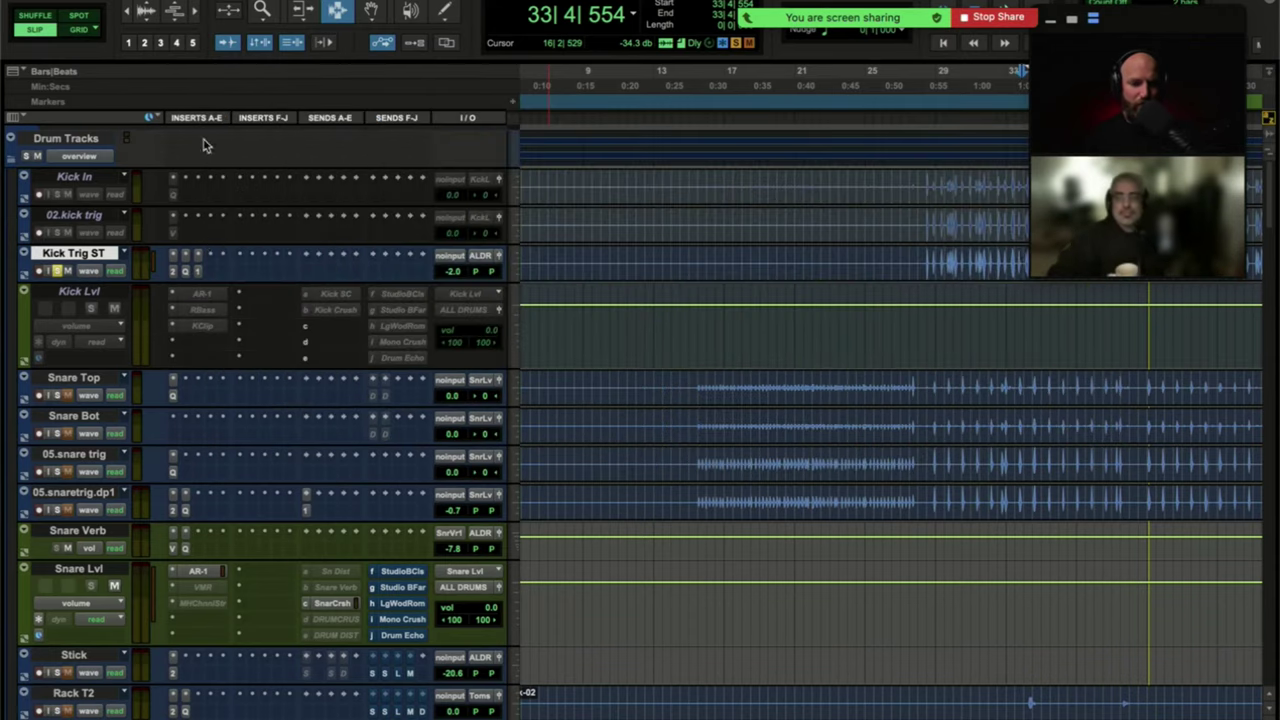
{"action": "left_click", "coordinate": [207, 110]}
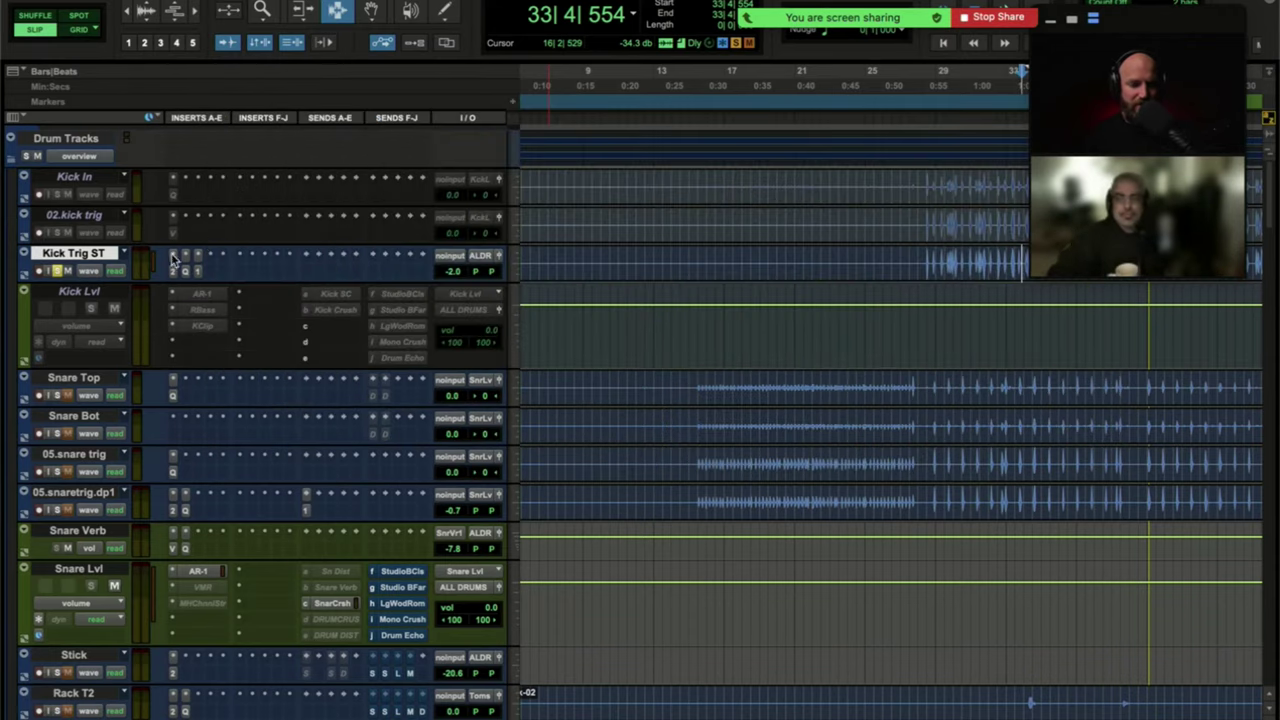
{"action": "left_click", "coordinate": [57, 271]}
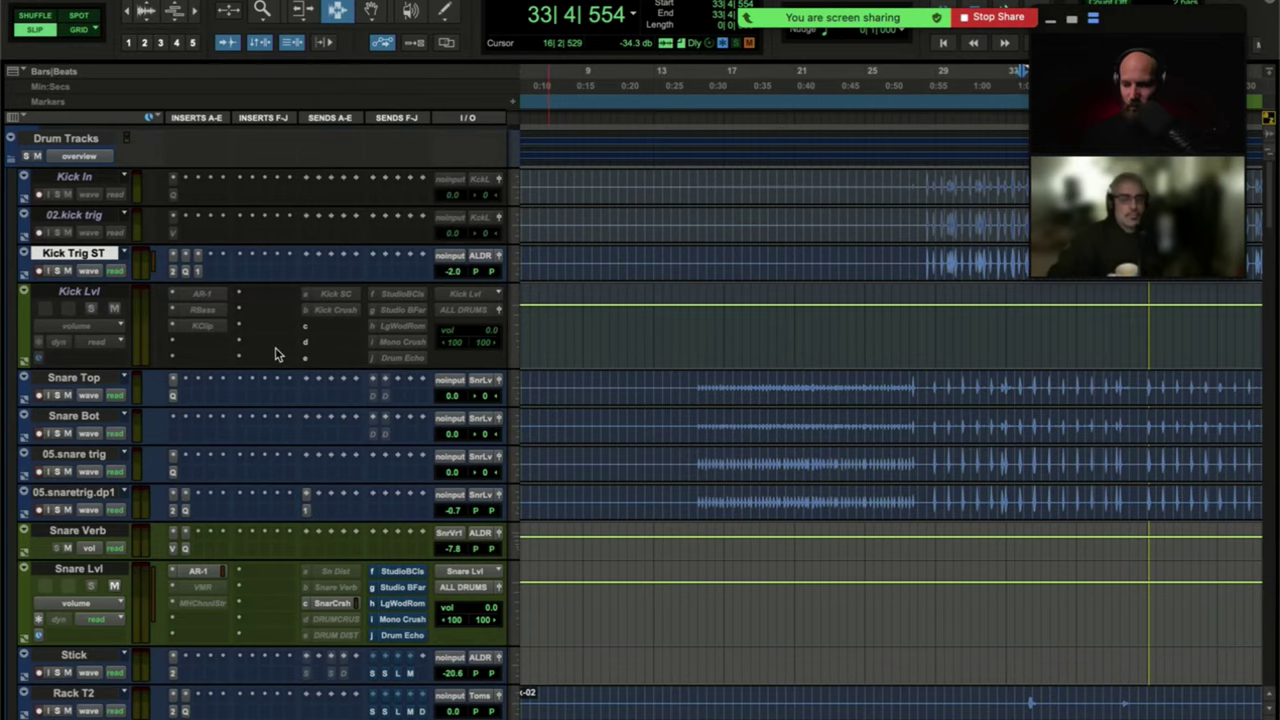
Select the Snare Top track and place the edit cursor on it at about bar 28, beat 2.
{"action": "scroll", "coordinate": [275, 353], "scroll_direction": "down", "scroll_amount": 2}
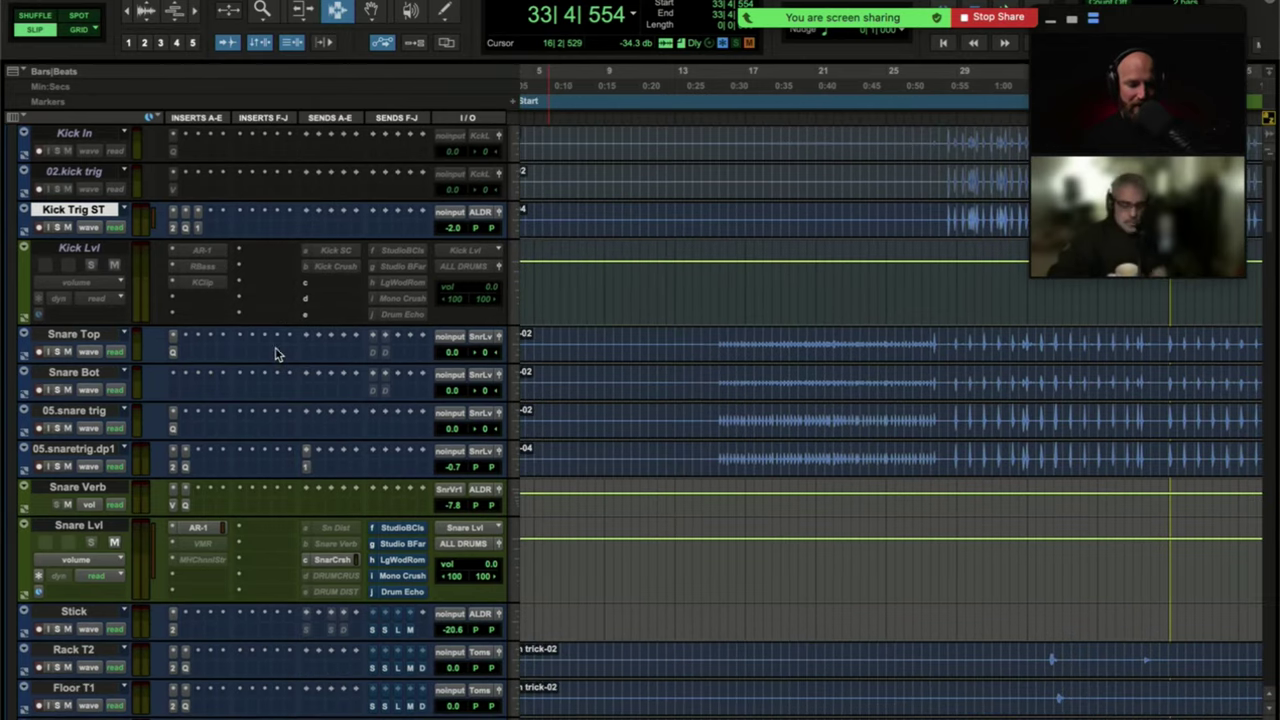
{"action": "left_click", "coordinate": [79, 336]}
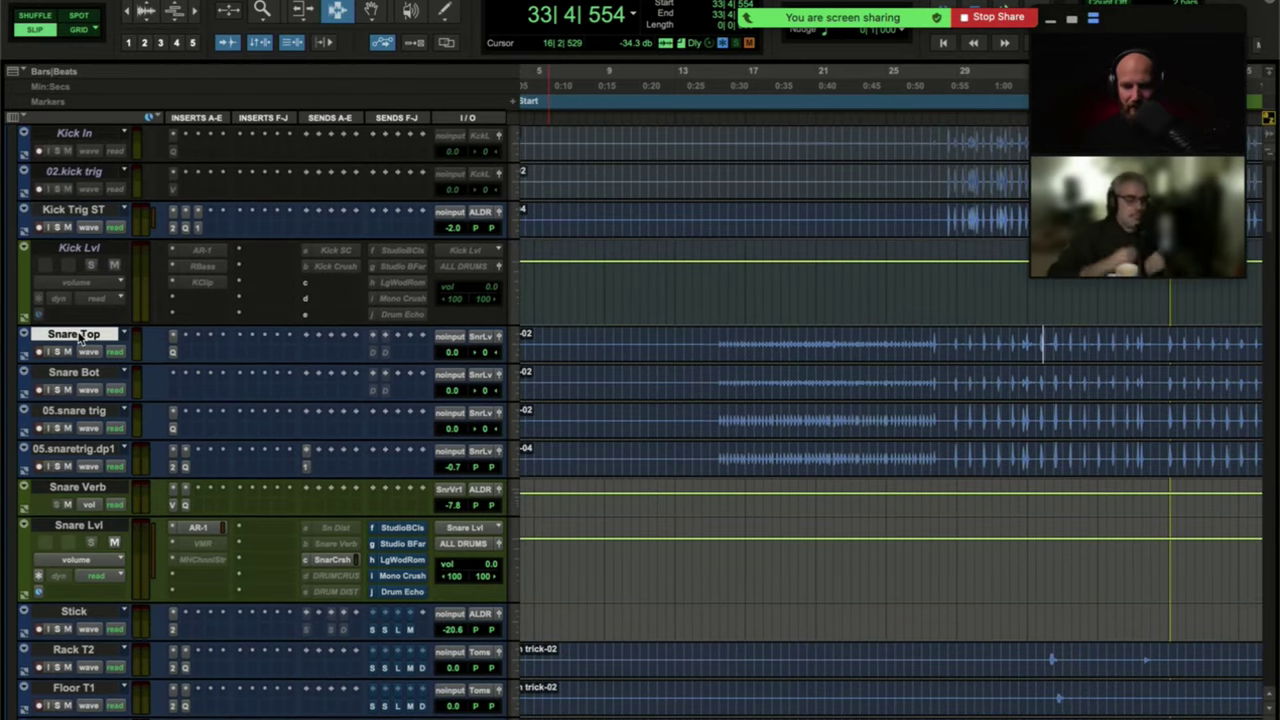
{"action": "scroll", "coordinate": [727, 386], "scroll_direction": "right", "scroll_amount": 3}
{"action": "scroll", "coordinate": [727, 386], "scroll_direction": "right", "scroll_amount": 8}
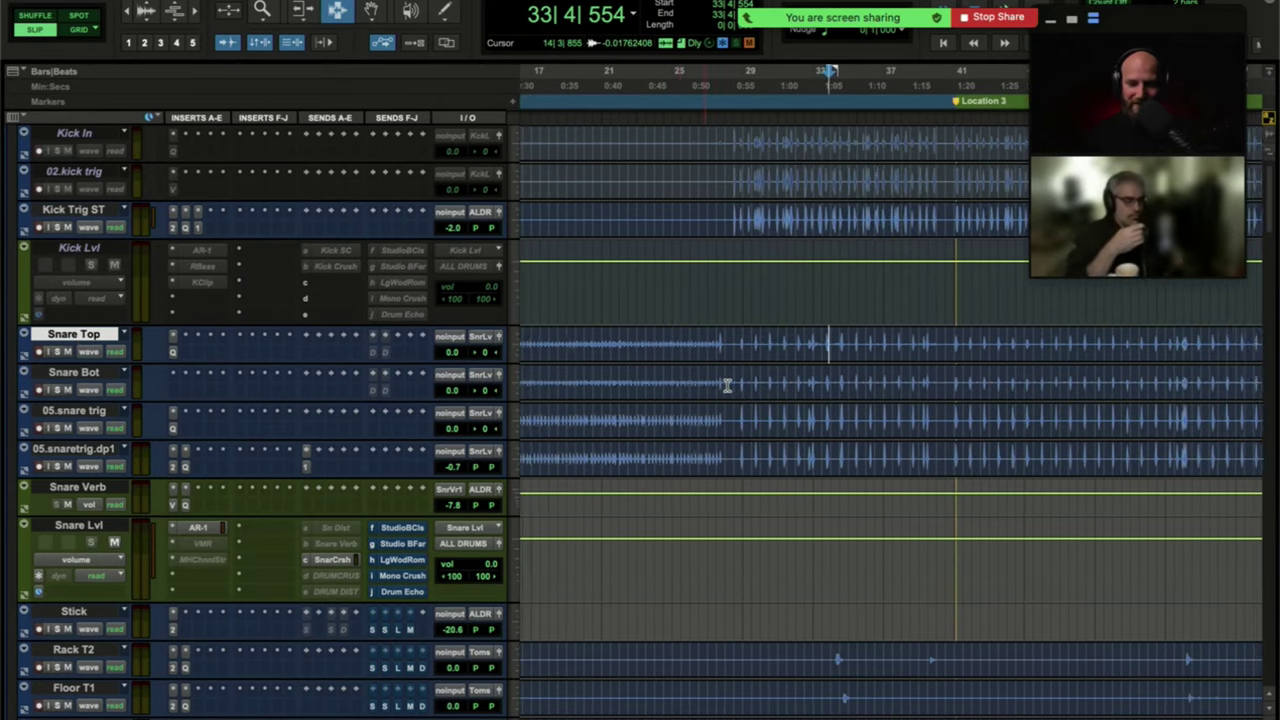
{"action": "left_click", "coordinate": [651, 345]}
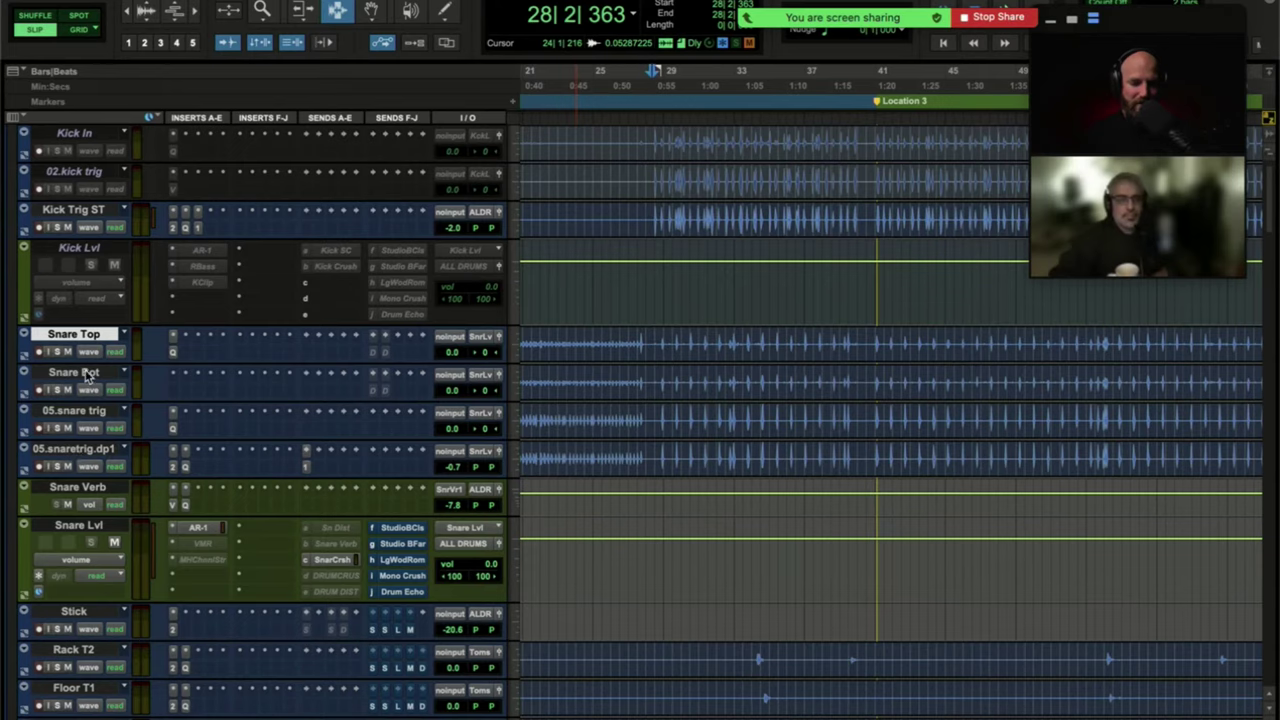
Solo Snare Top, open its Pro-Q 3 equalizer, and move the plug-in window clear of the track's inserts.
{"action": "left_click", "coordinate": [173, 352]}
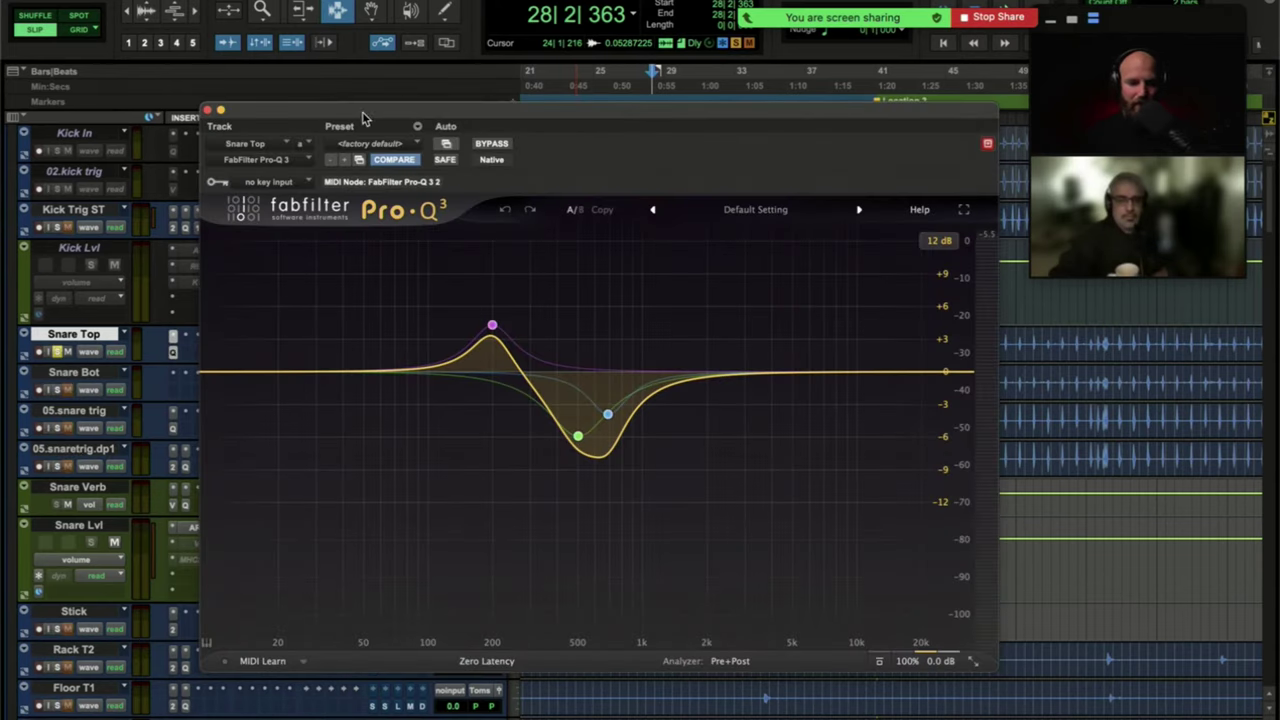
{"action": "left_click_drag", "start_coordinate": [361, 113], "coordinate": [443, 117]}
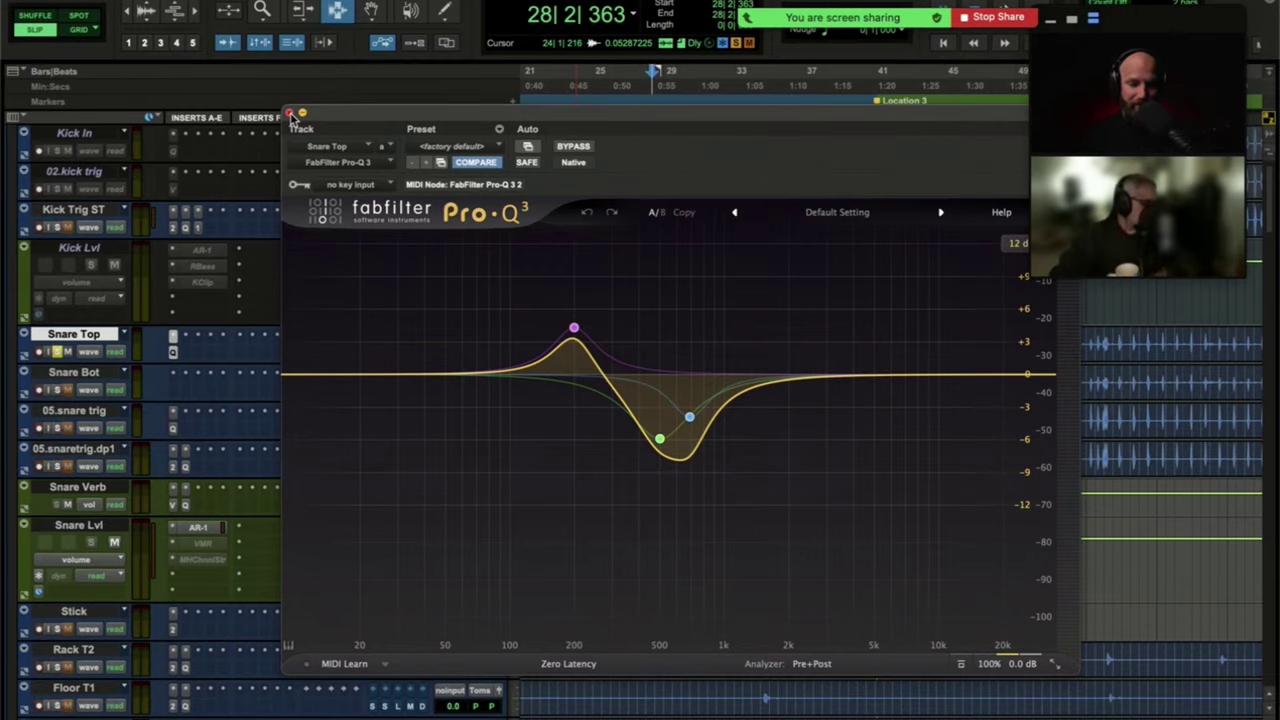
{"action": "left_click_drag", "start_coordinate": [340, 115], "coordinate": [324, 87]}
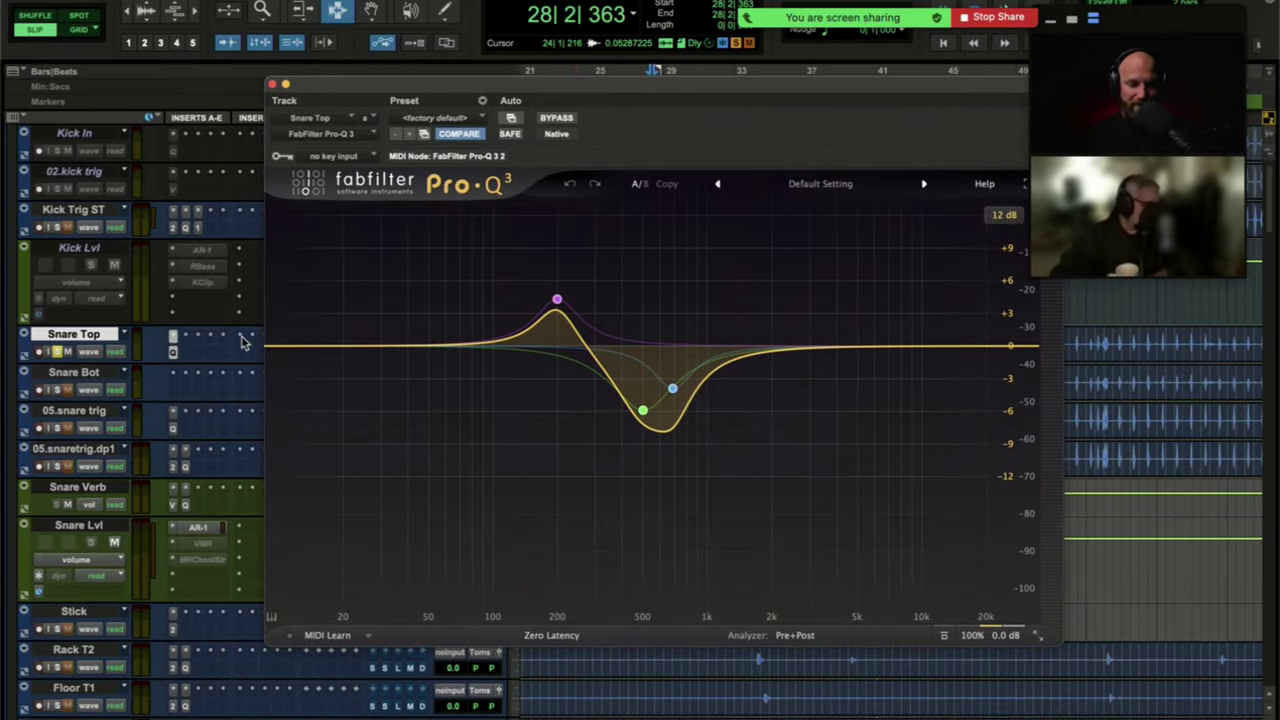
Play the soloed Snare Top with Pro-Q 3 active and bypassed, leaving it active and closing the plug-in window after the comparison.
{"action": "key", "text": "space"}
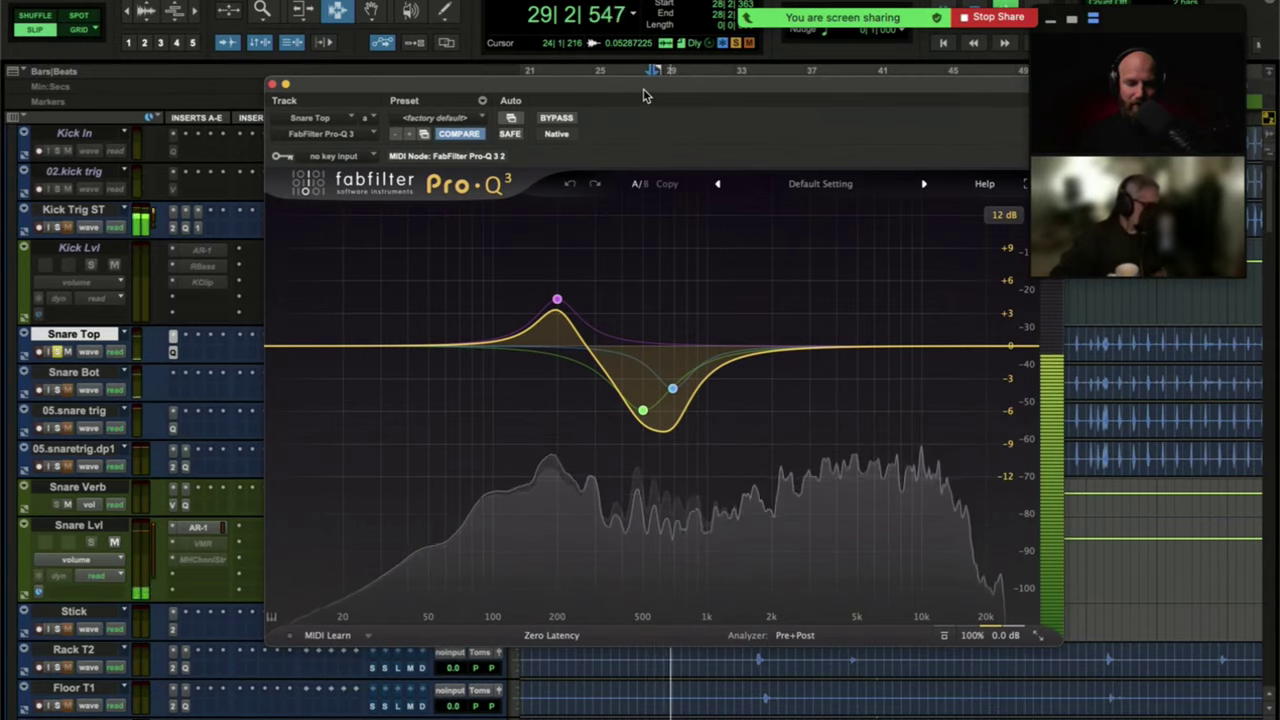
{"action": "left_click", "coordinate": [557, 118]}
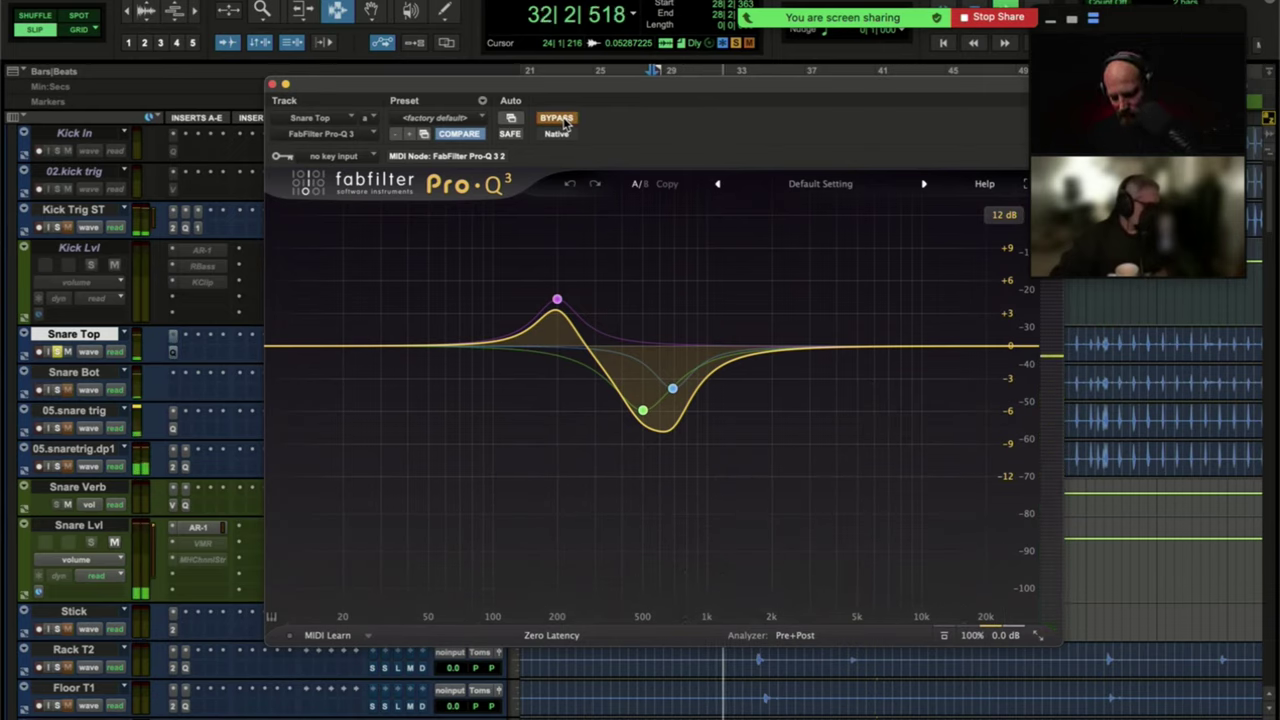
{"action": "left_click", "coordinate": [560, 119]}
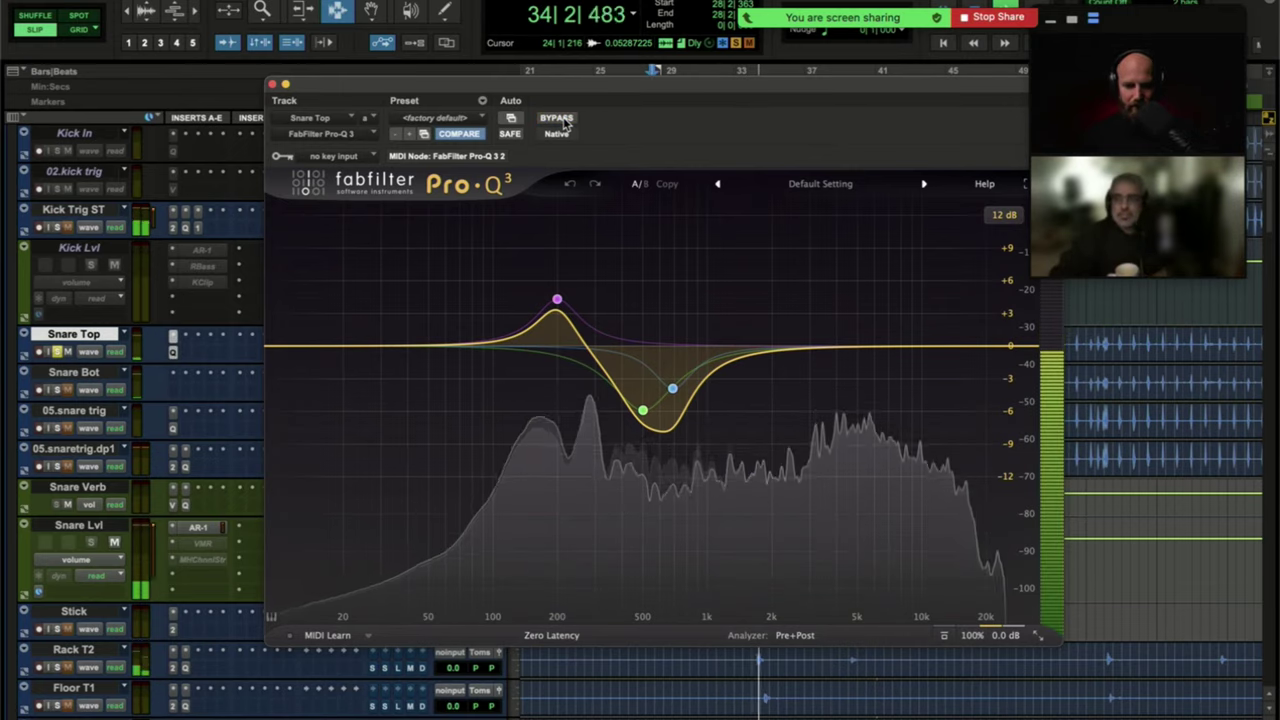
{"action": "key", "text": "space"}
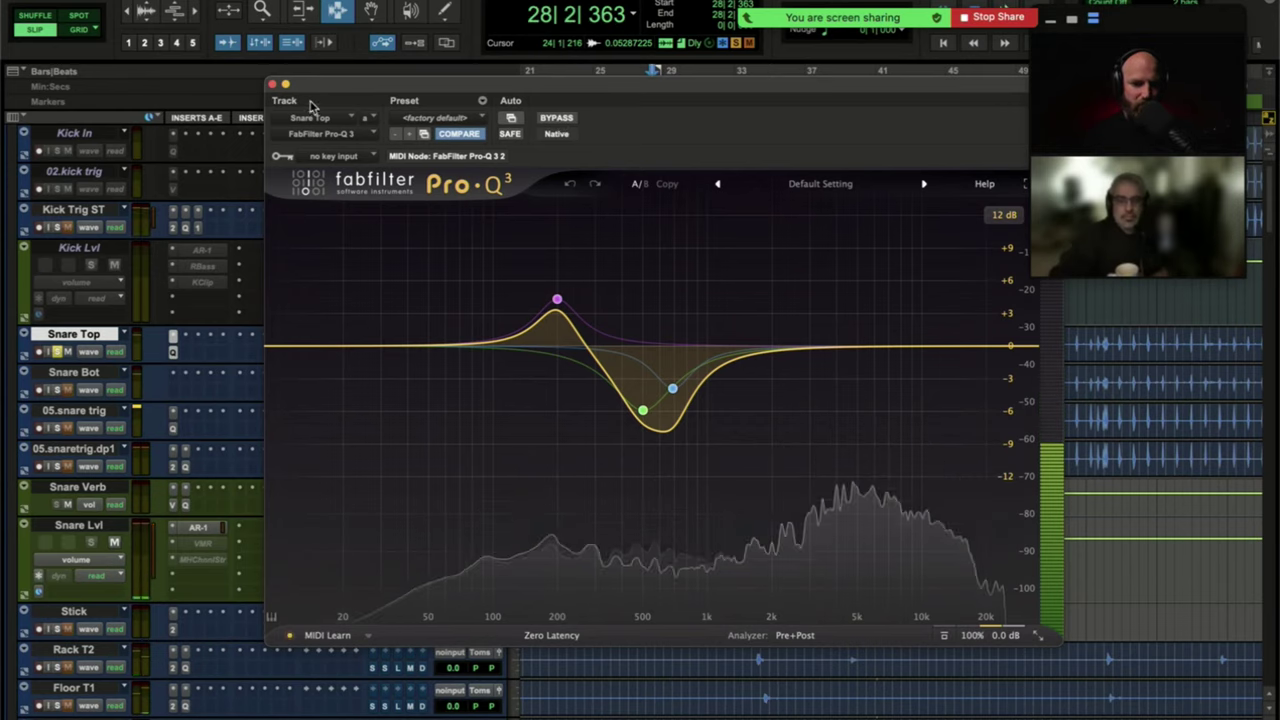
{"action": "left_click", "coordinate": [272, 85]}
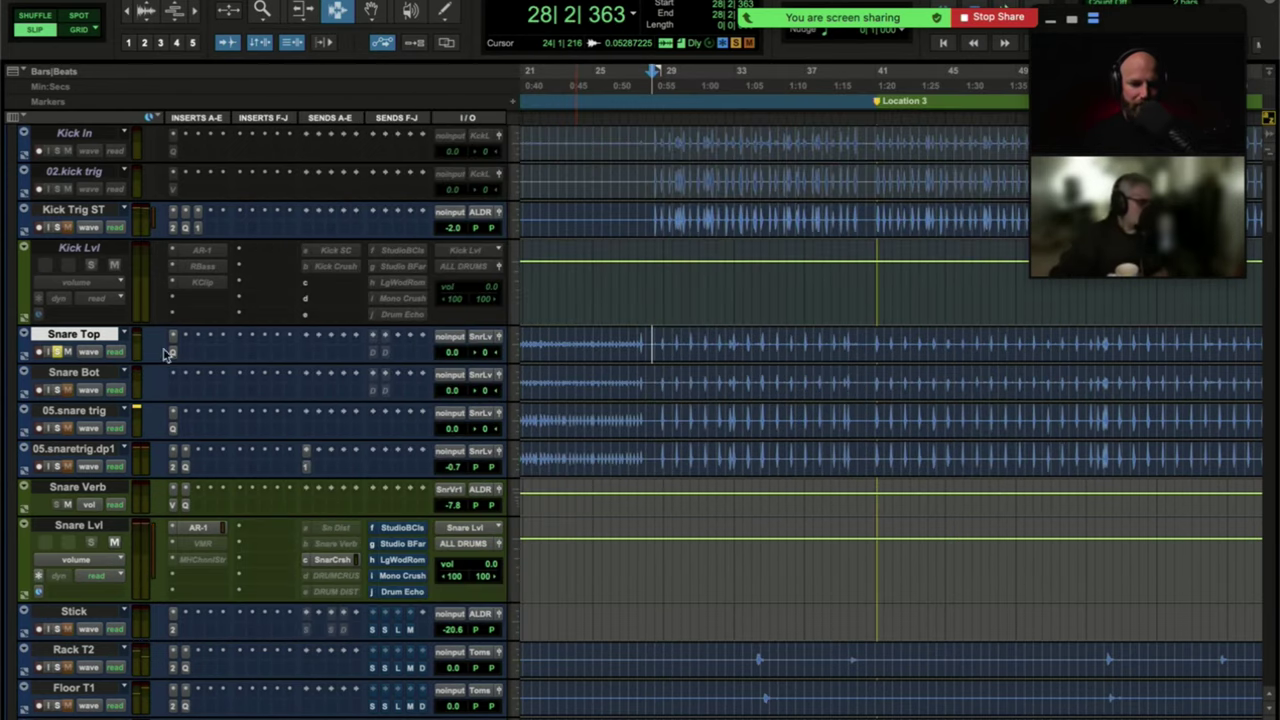
Solo only the Snare Bot track, start playback, and add the Snare Top track to the solo.
{"action": "left_click", "coordinate": [65, 377]}
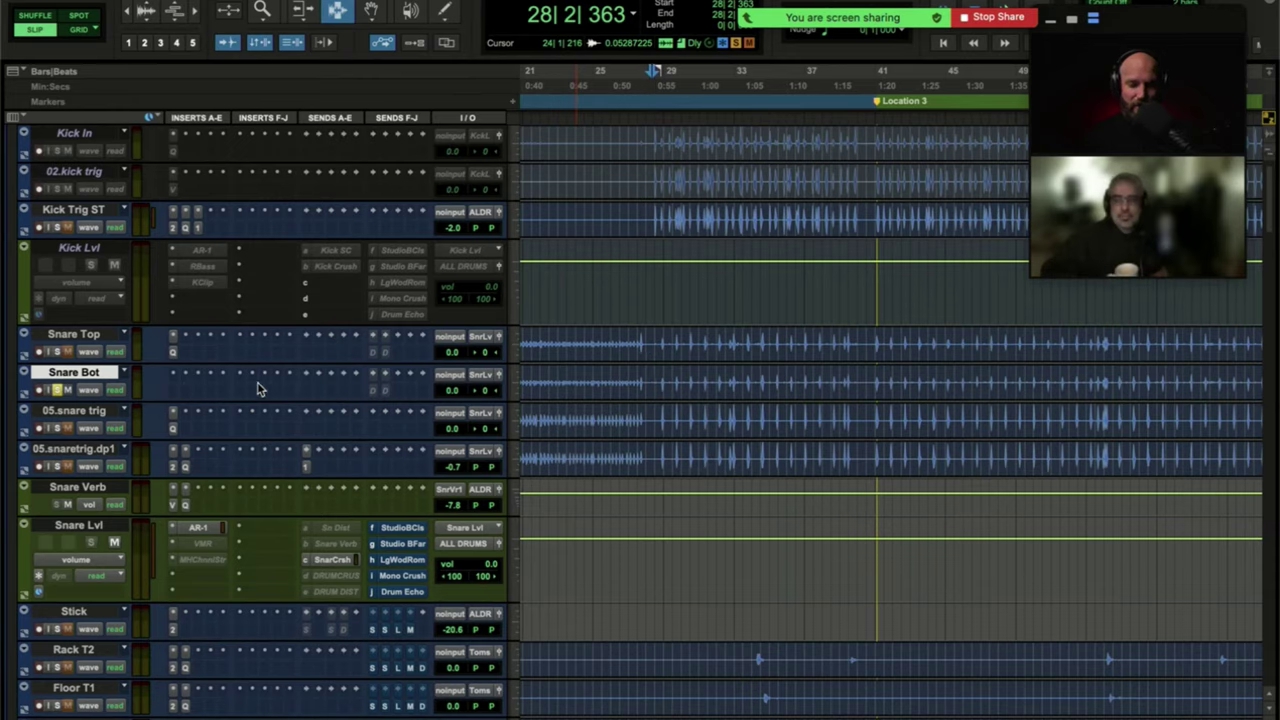
{"action": "key", "text": "space"}
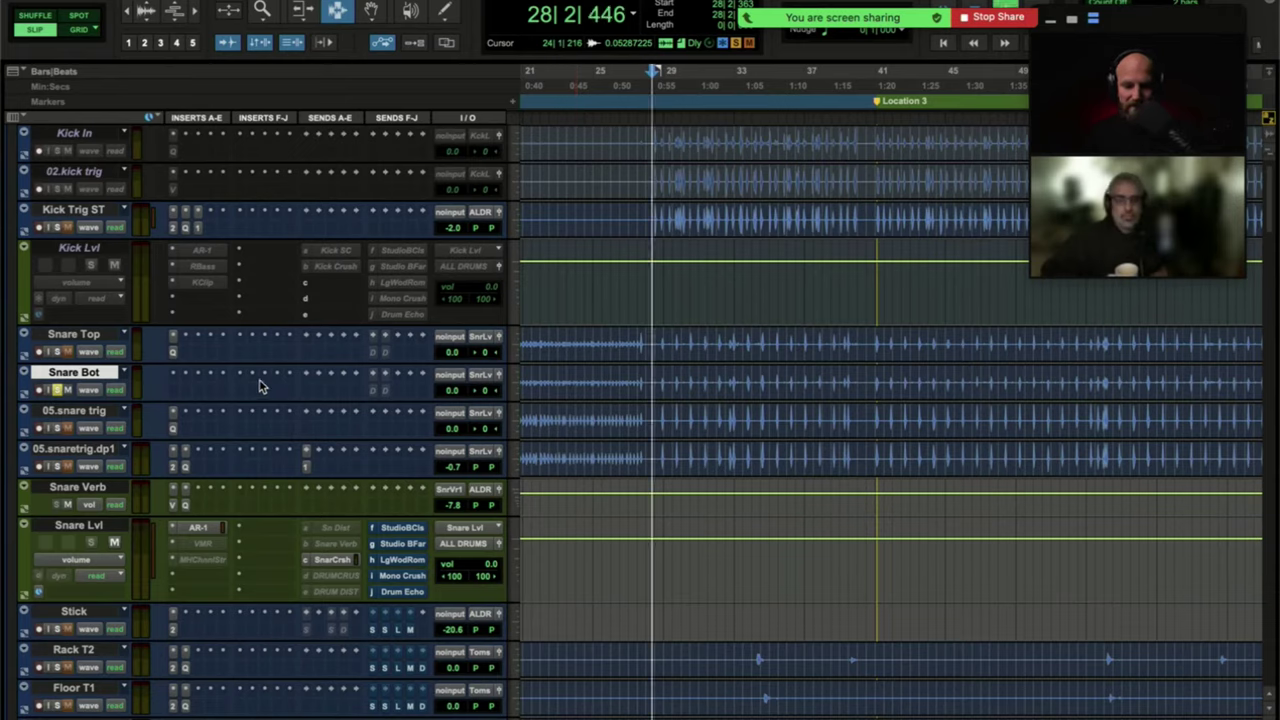
{"action": "left_click", "coordinate": [80, 338]}
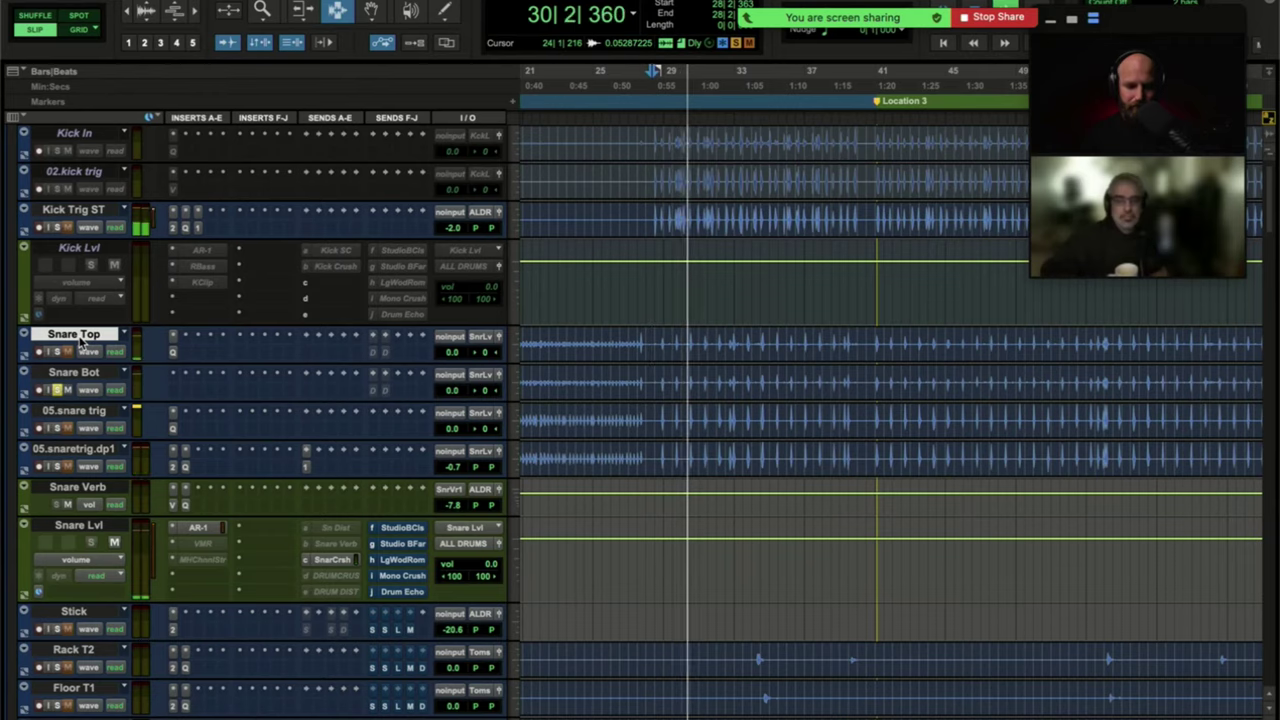
{"action": "left_click", "coordinate": [57, 351]}
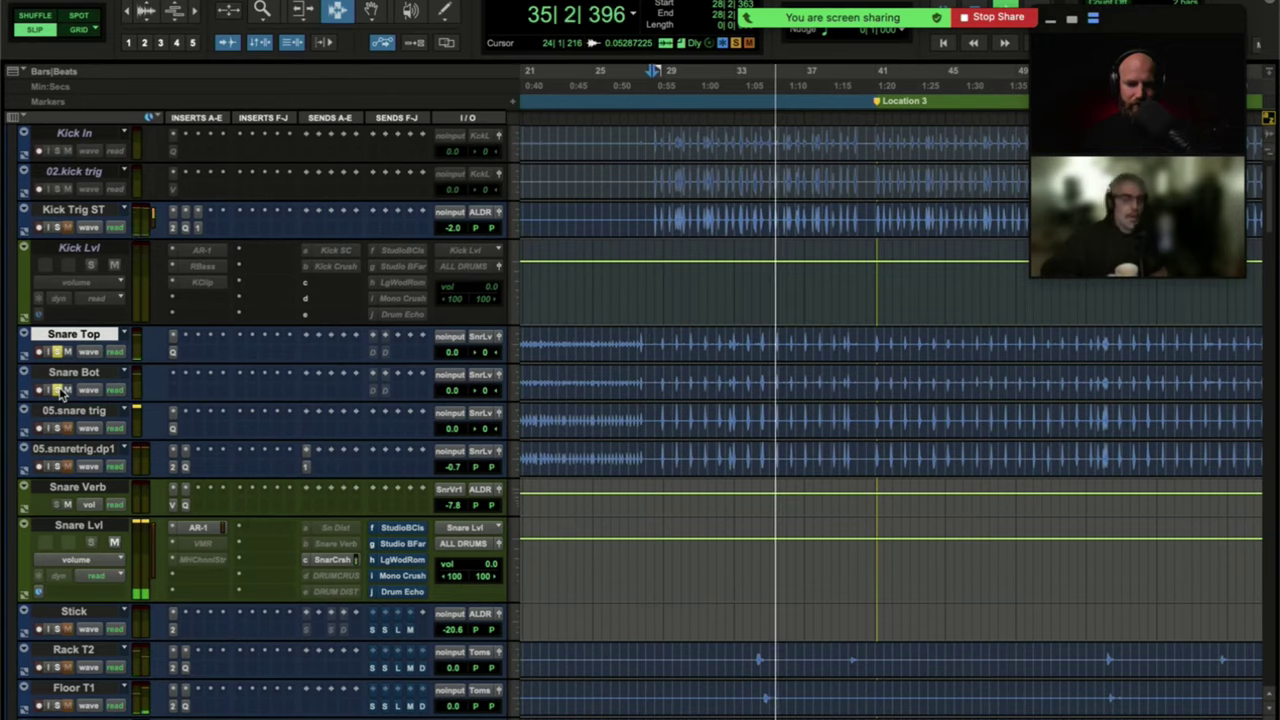
Compare Snare Top with and without Snare Bot by toggling the latter's solo, stop playback, and clear both solos.
{"action": "left_click", "coordinate": [57, 390]}
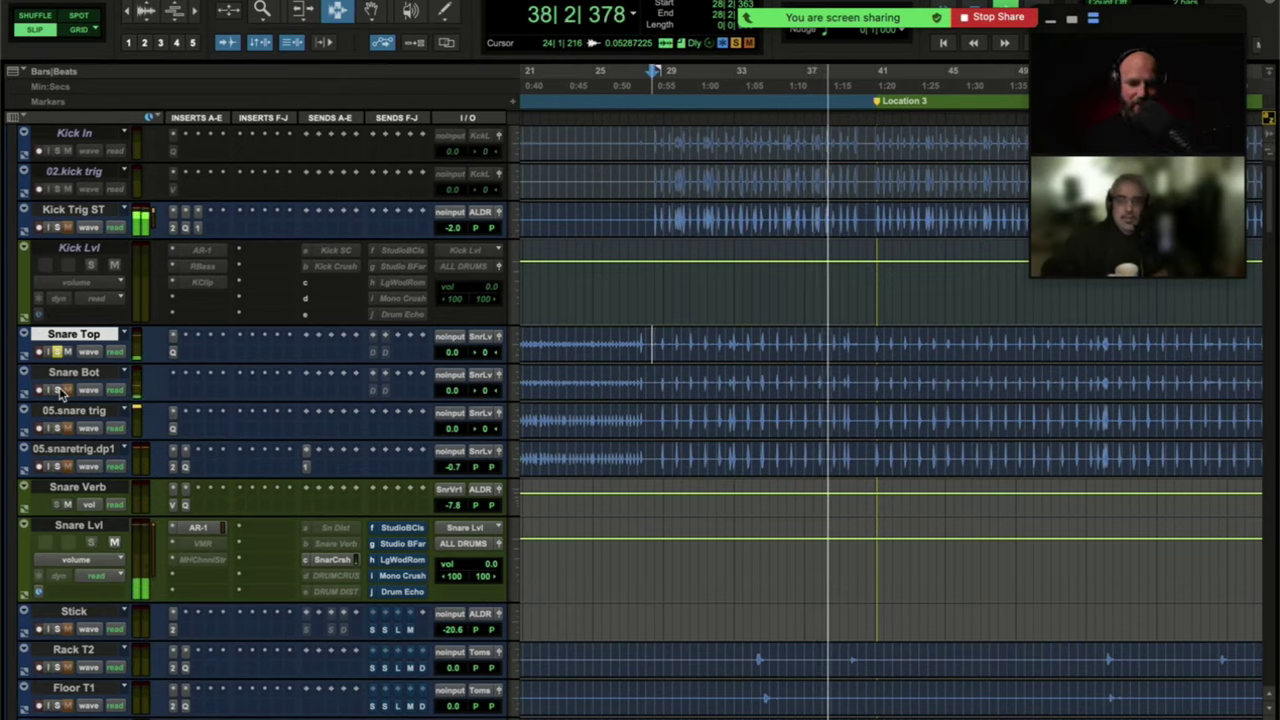
{"action": "left_click", "coordinate": [57, 390]}
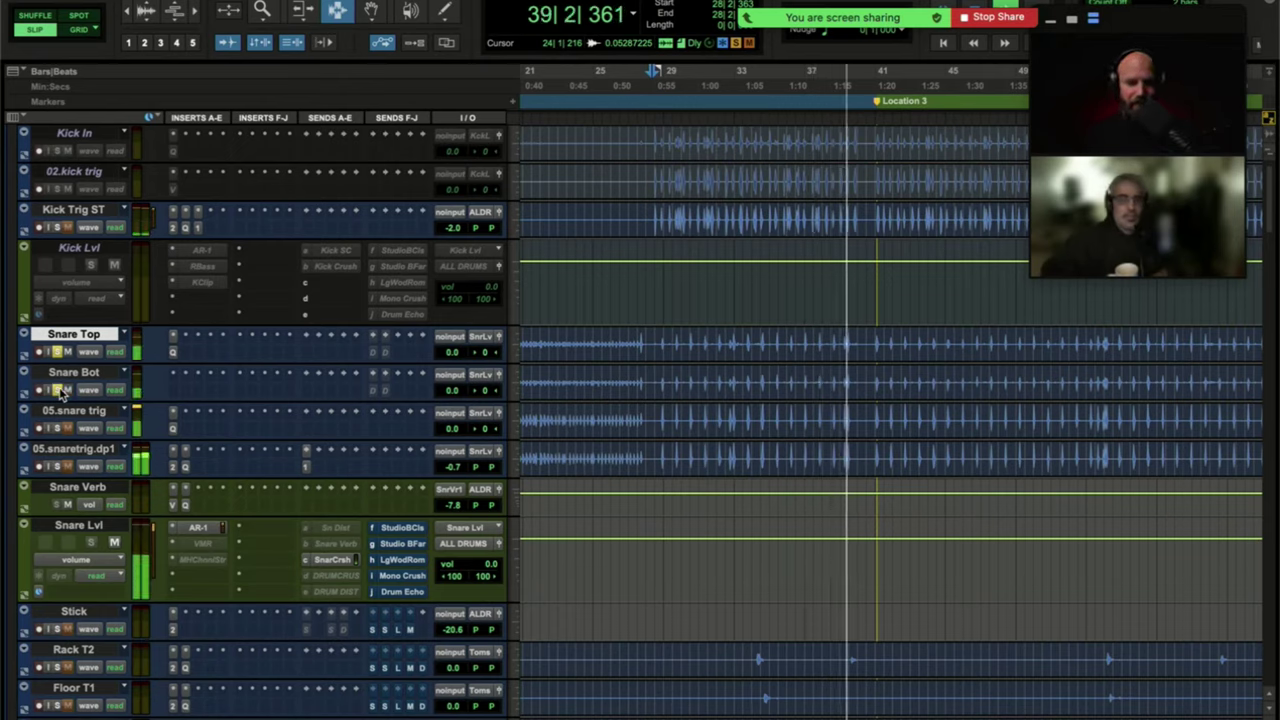
{"action": "key", "text": "space"}
{"action": "left_click", "coordinate": [57, 390]}
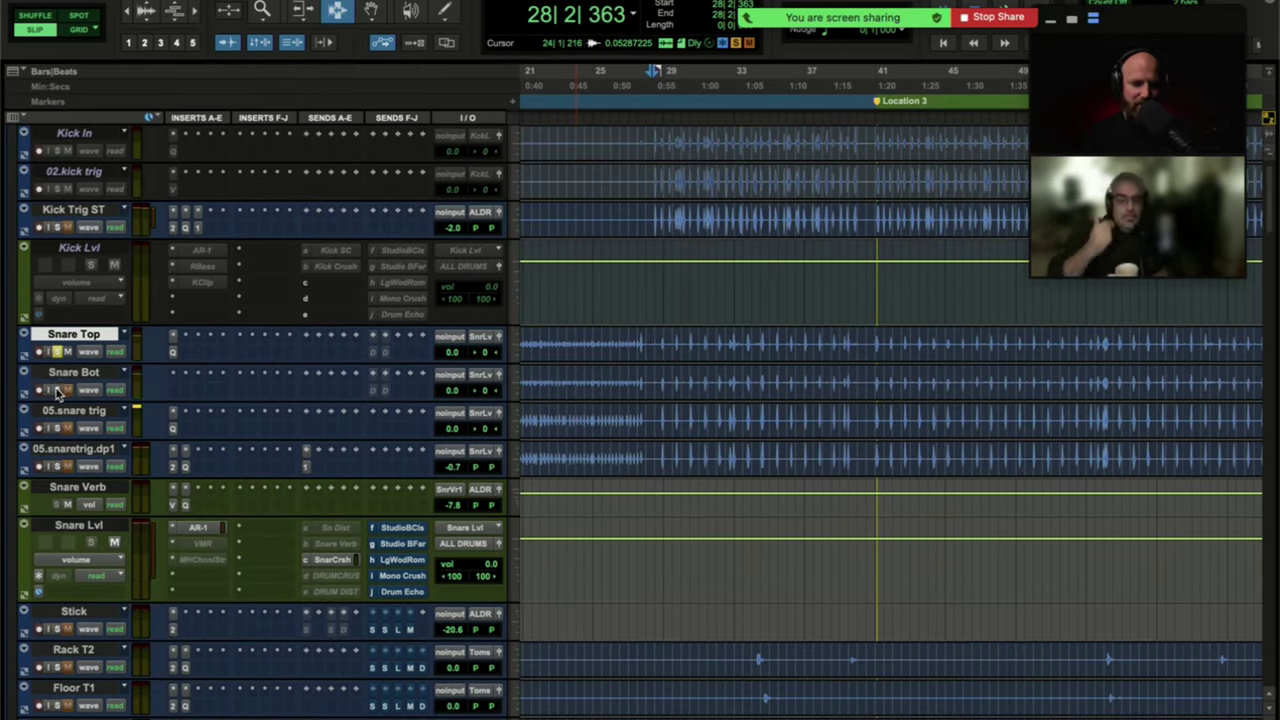
{"action": "left_click", "coordinate": [57, 352]}
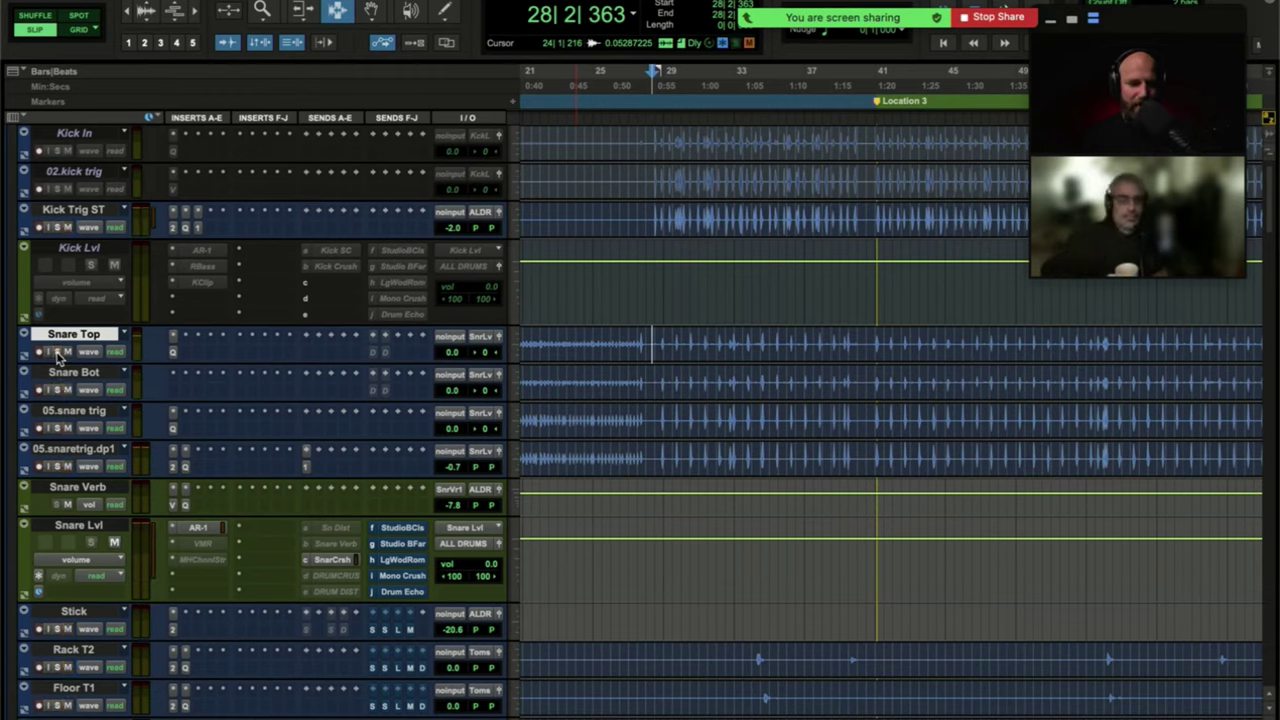
Select and solo the 05.snare trig track, and advance the edit cursor to its next transient.
{"action": "left_click", "coordinate": [85, 410]}
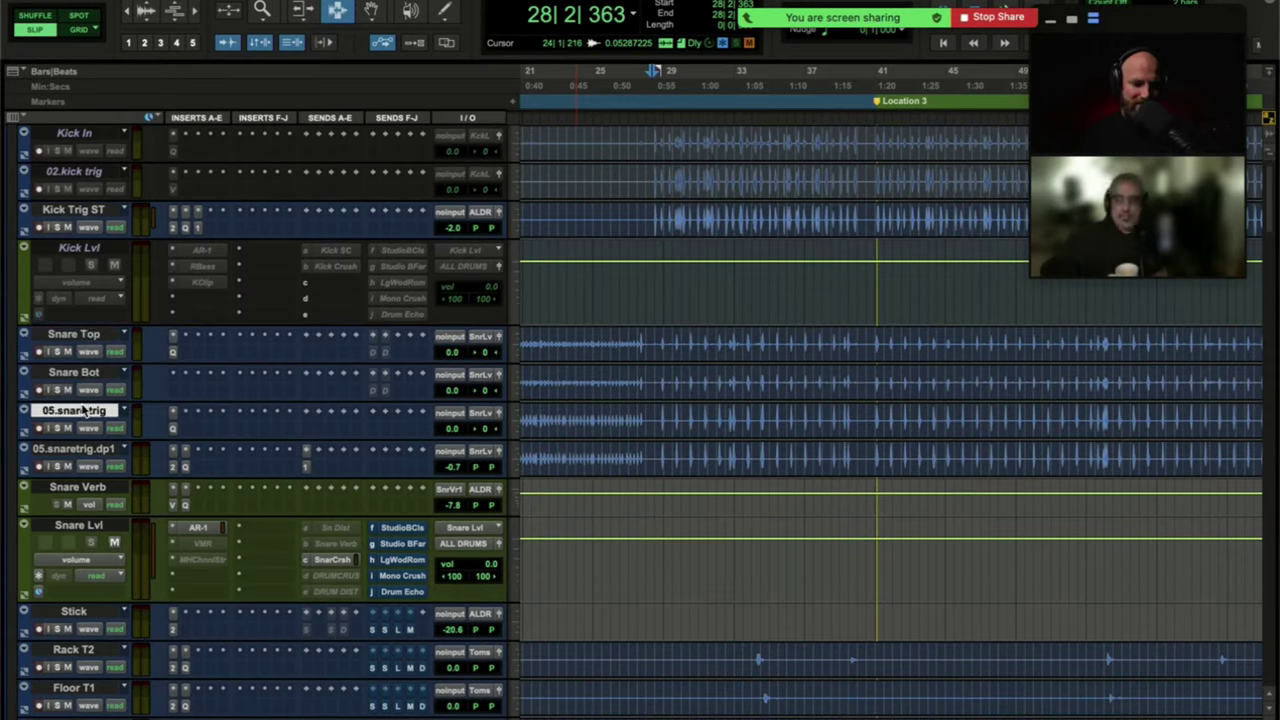
{"action": "key", "text": "shift+s"}
{"action": "key", "text": "Tab"}
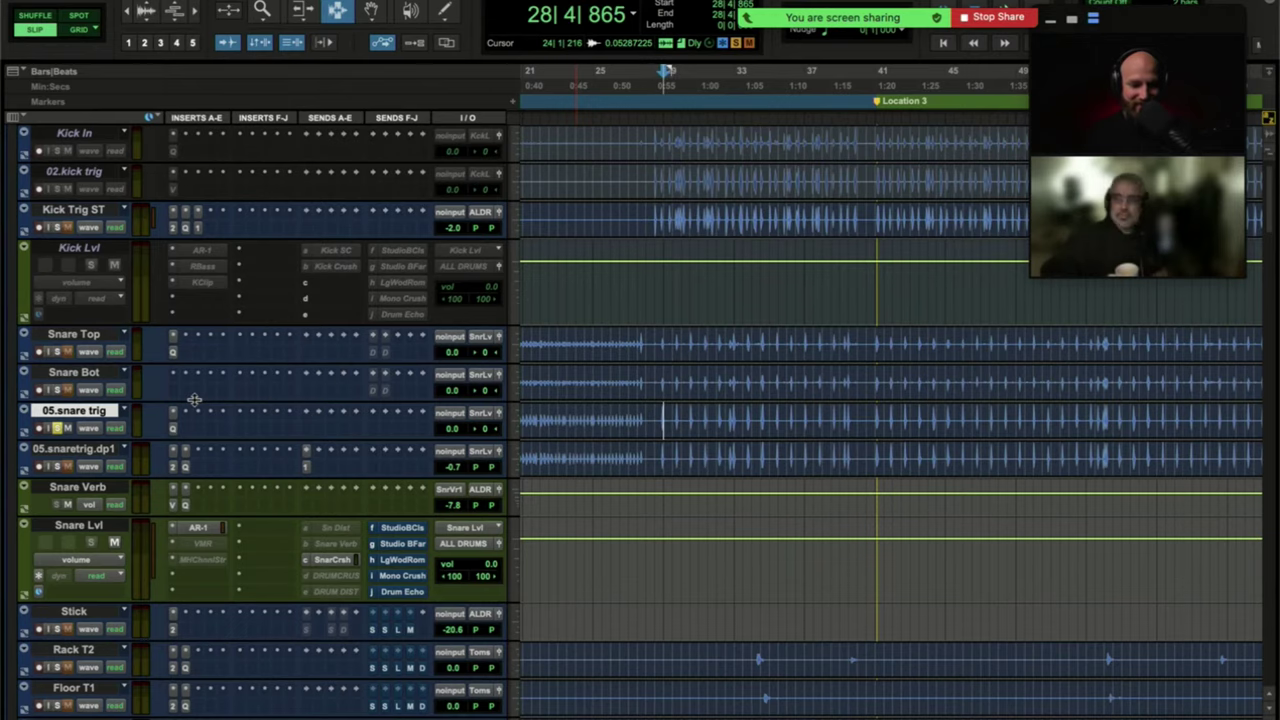
Open the Pro-Q 3 equalizer on 05.snare trig and move its window higher to view the full curve.
{"action": "left_click", "coordinate": [175, 430]}
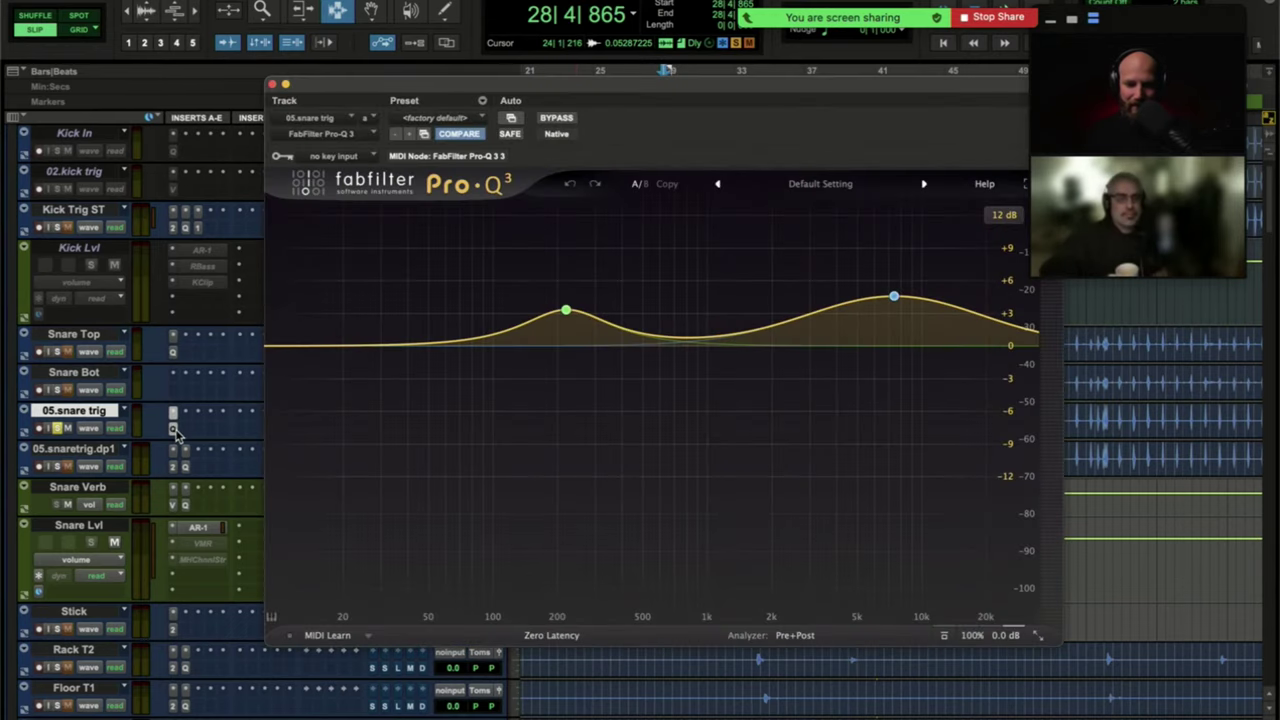
{"action": "mouse_move", "coordinate": [519, 282]}
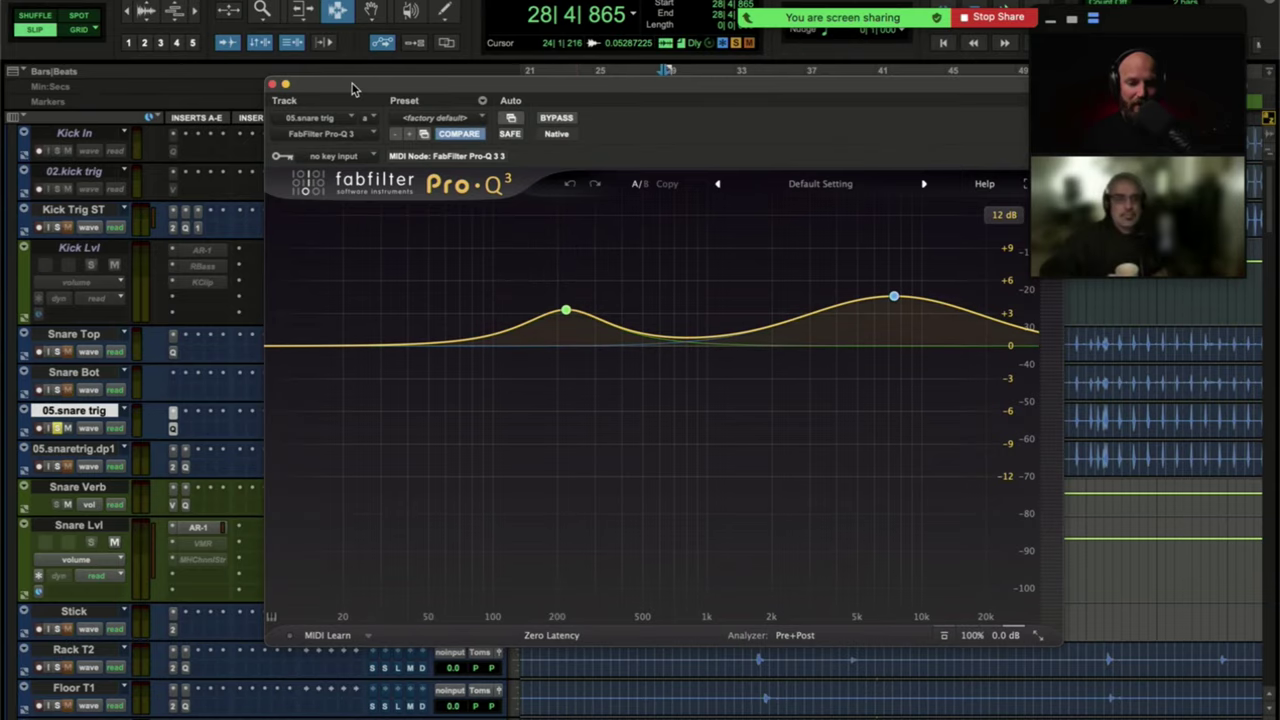
{"action": "left_click_drag", "start_coordinate": [351, 89], "coordinate": [315, 46]}
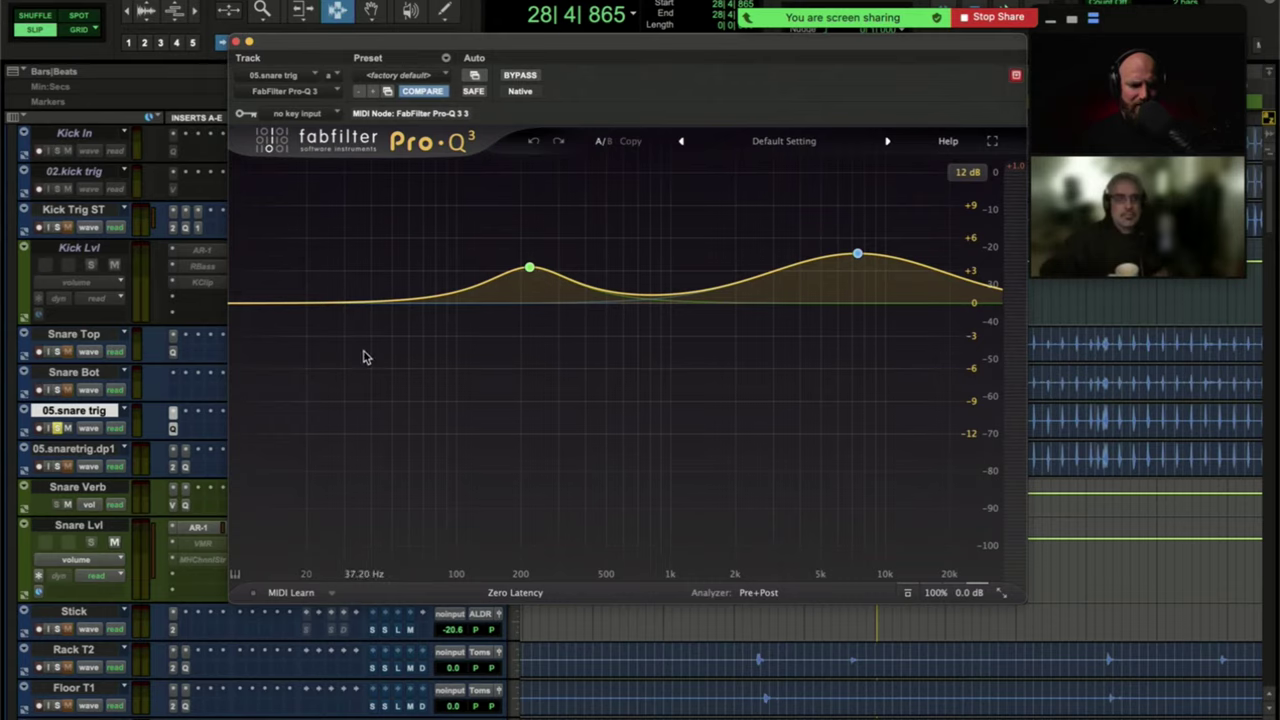
Inspect the two Pro-Q 3 boosts while playing the soloed 05.snare trig track, stop playback, close the equalizer and clear the solo.
{"action": "mouse_move", "coordinate": [509, 277]}
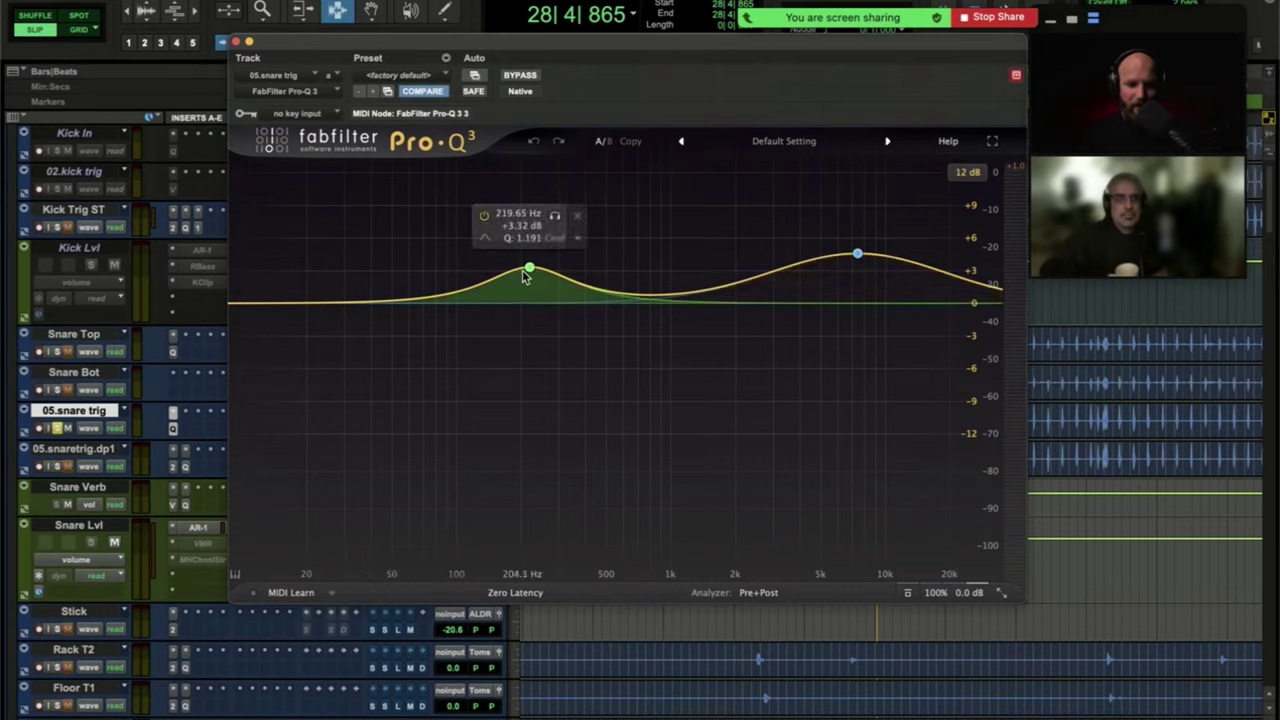
{"action": "mouse_move", "coordinate": [880, 306]}
{"action": "key", "text": "space"}
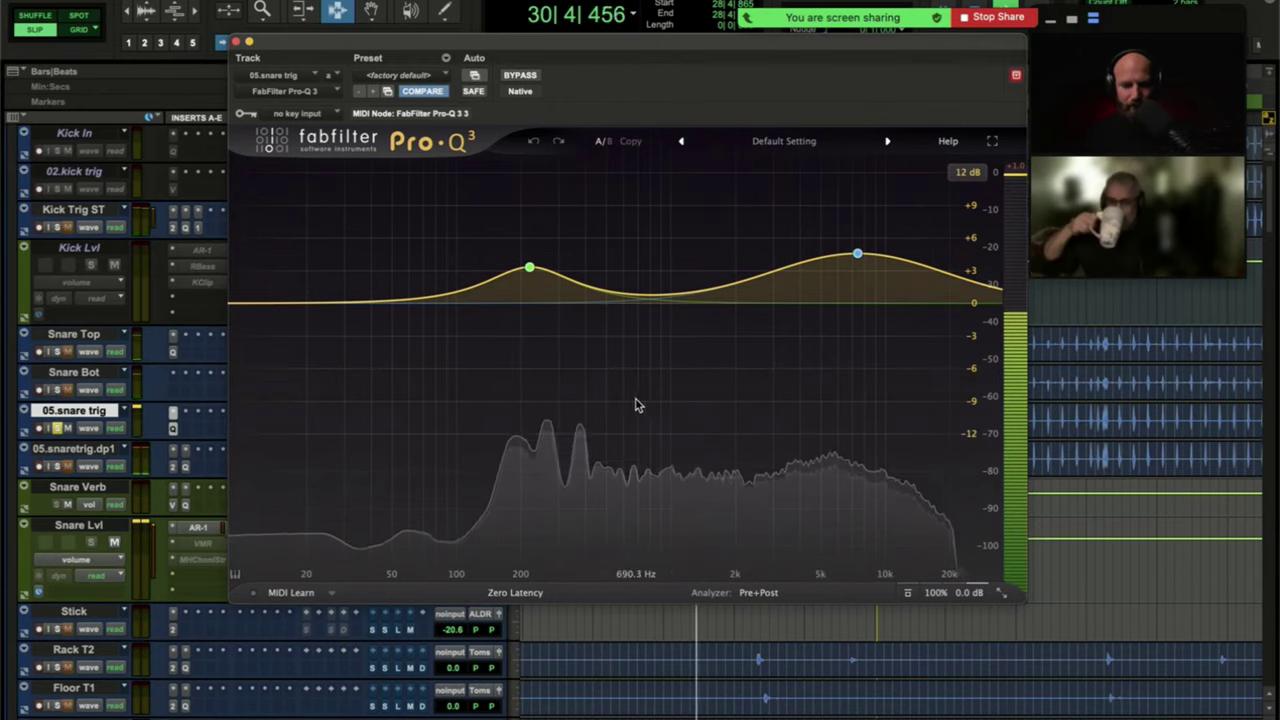
{"action": "key", "text": "space"}
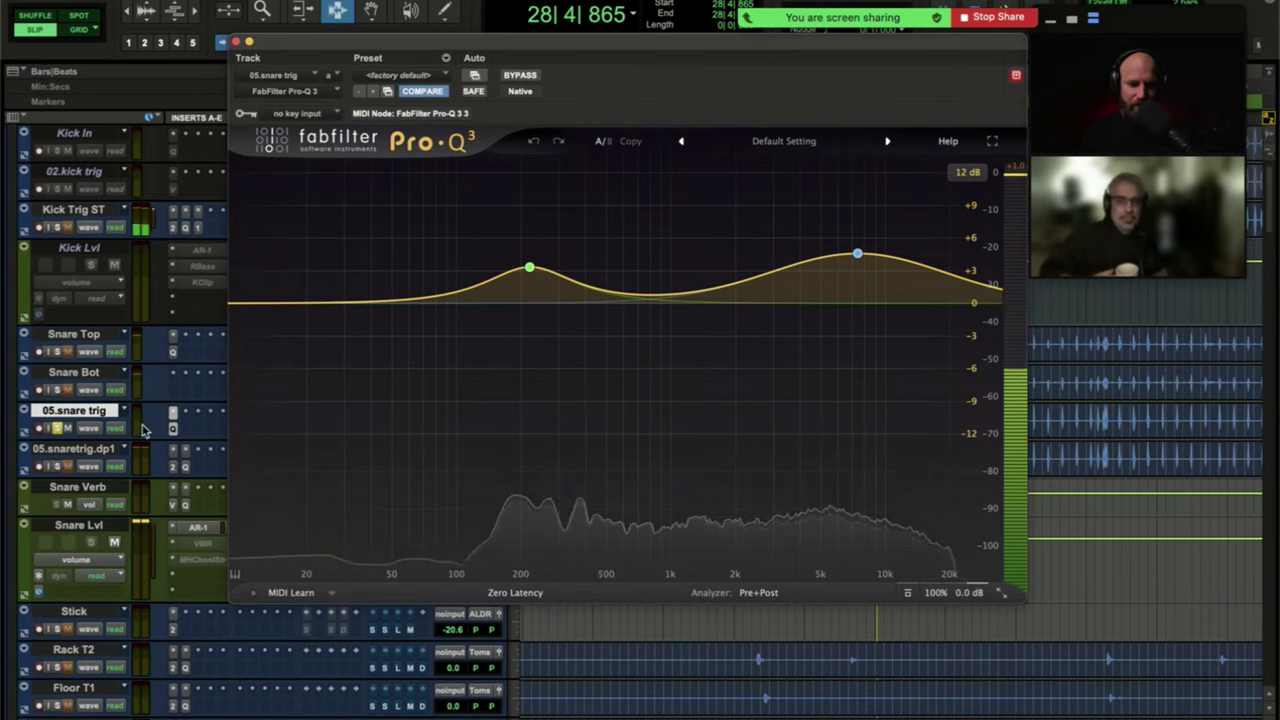
{"action": "left_click", "coordinate": [174, 428]}
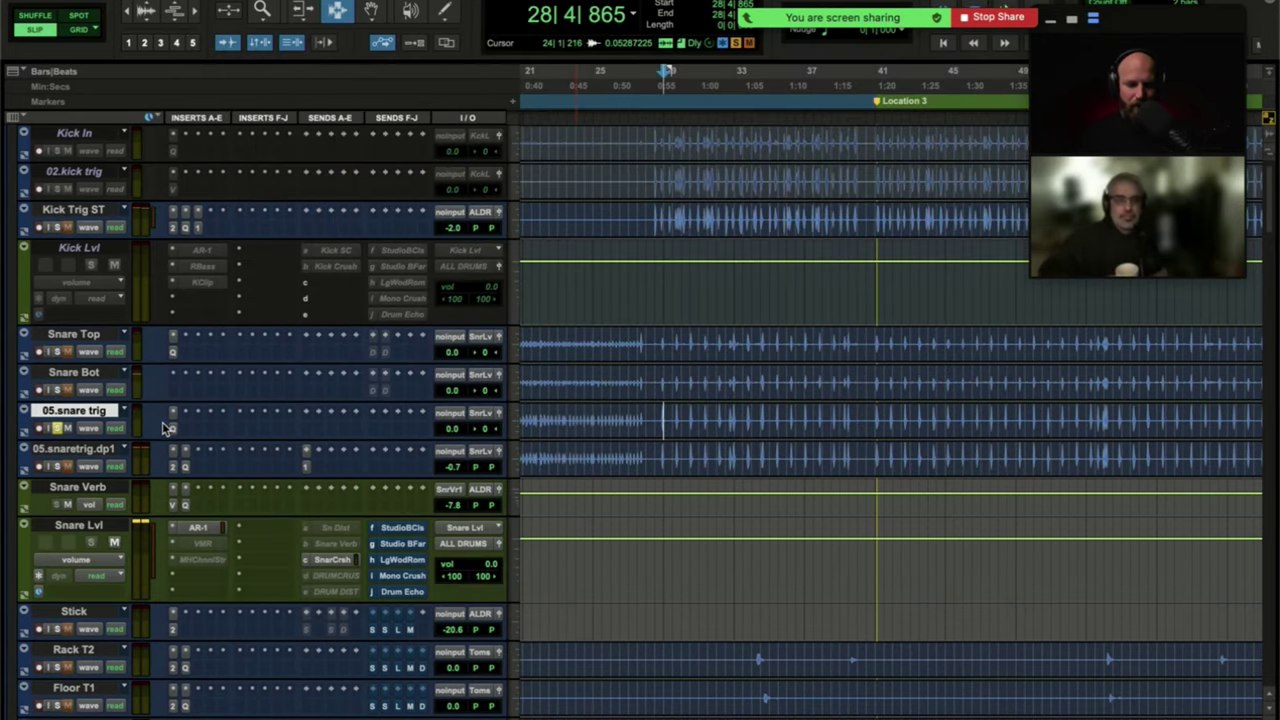
{"action": "left_click", "coordinate": [57, 428]}
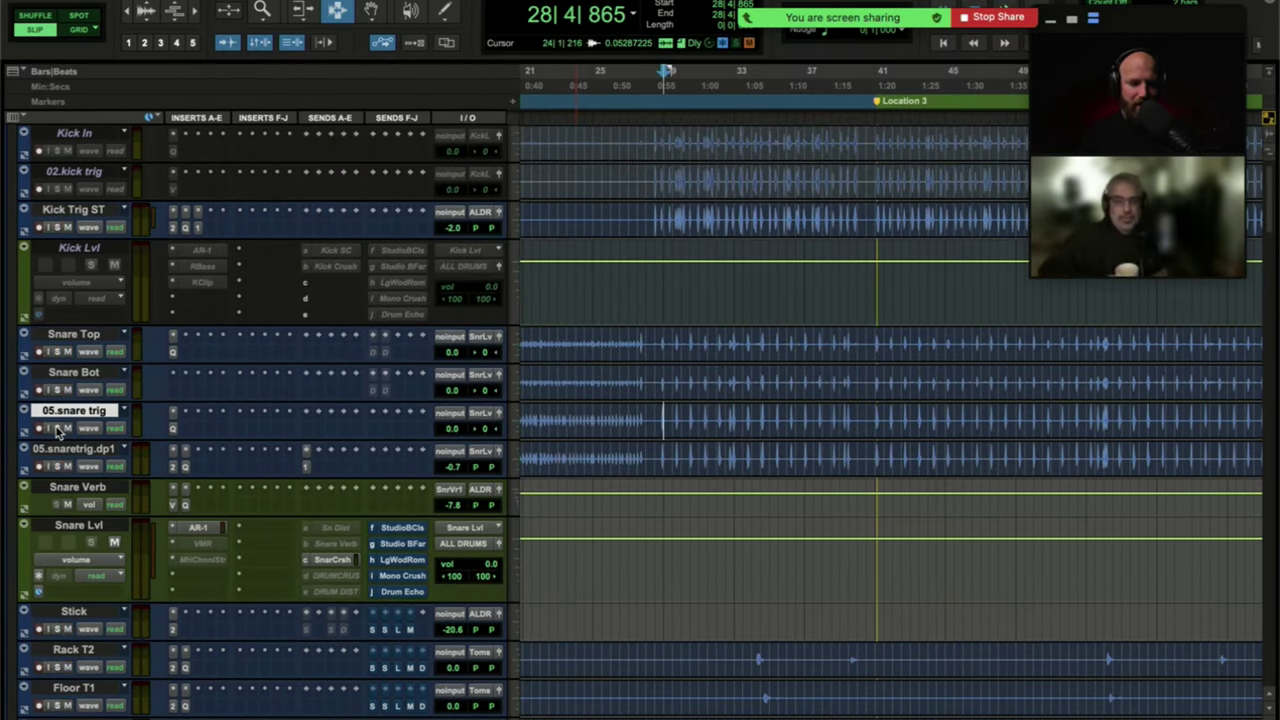
Solo 05.snaretrig.dp1, open its Trigger 2 plugin, and audition the Jumper Snare Direct and Jumper Snare Room samples.
{"action": "left_click", "coordinate": [72, 450]}
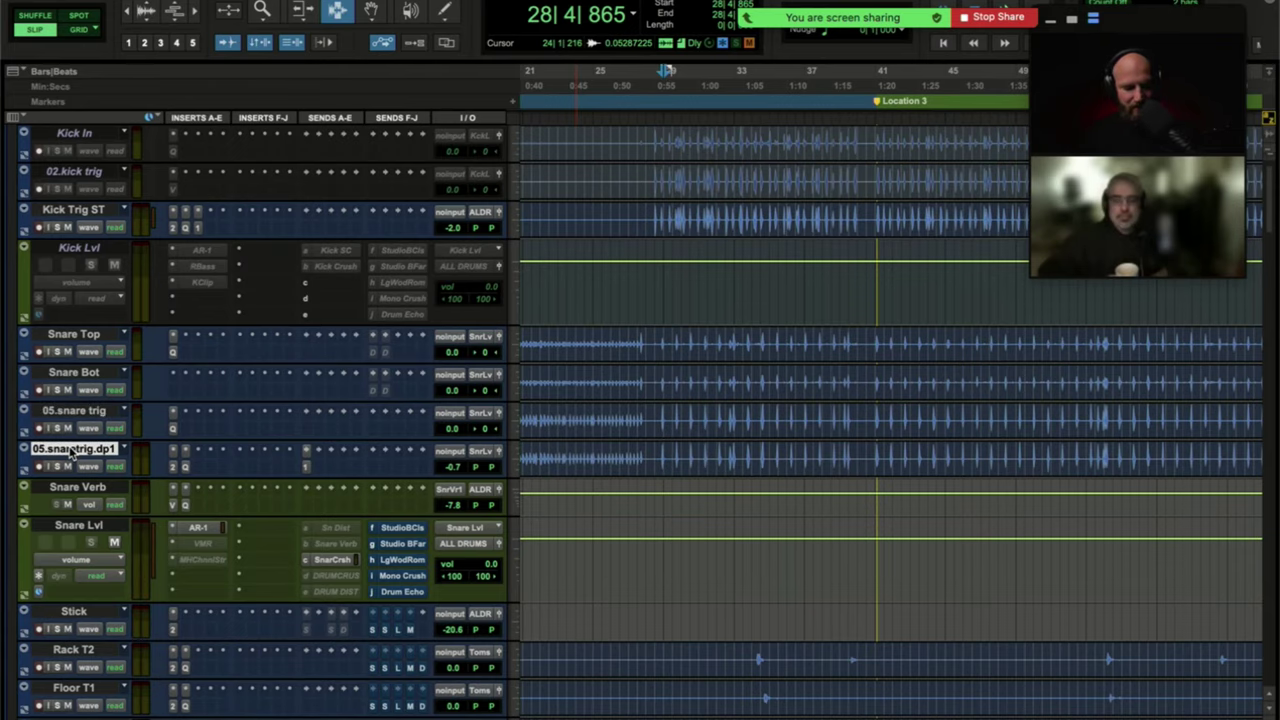
{"action": "left_click", "coordinate": [172, 468]}
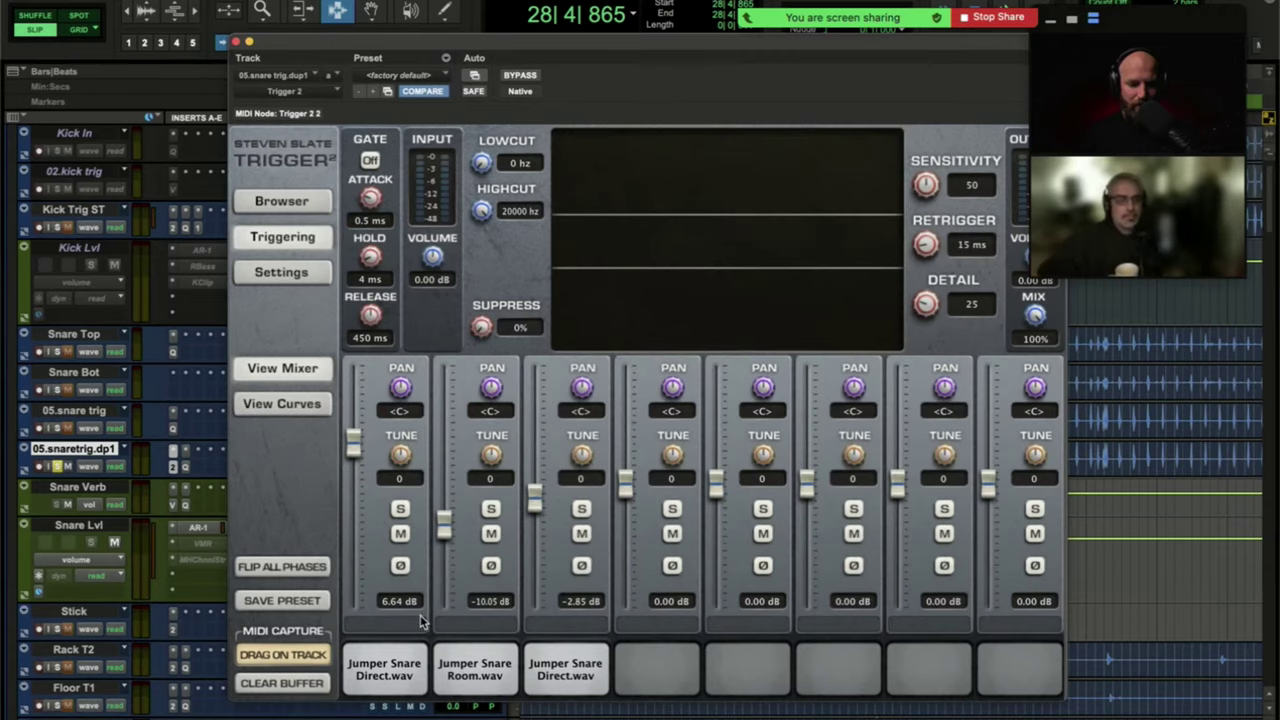
{"action": "left_click", "coordinate": [384, 660]}
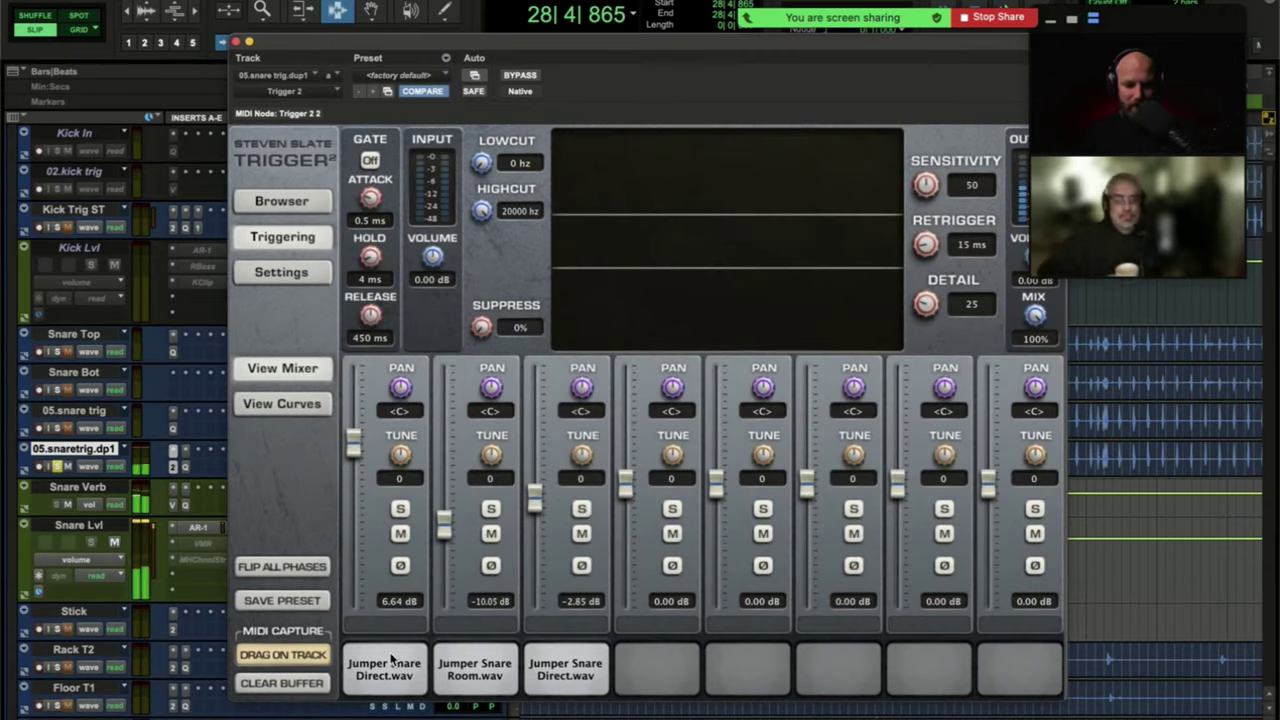
{"action": "left_click", "coordinate": [476, 662]}
{"action": "left_click", "coordinate": [566, 652]}
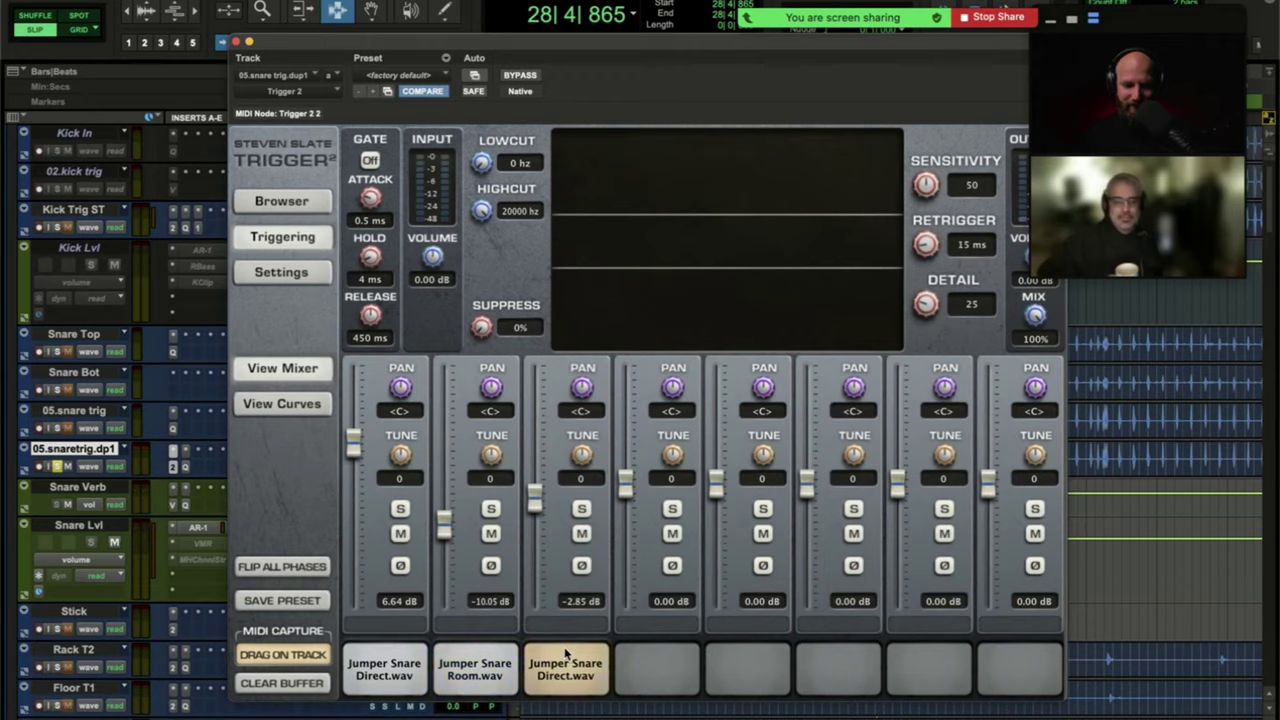
{"action": "left_click", "coordinate": [475, 652]}
{"action": "left_click", "coordinate": [393, 652]}
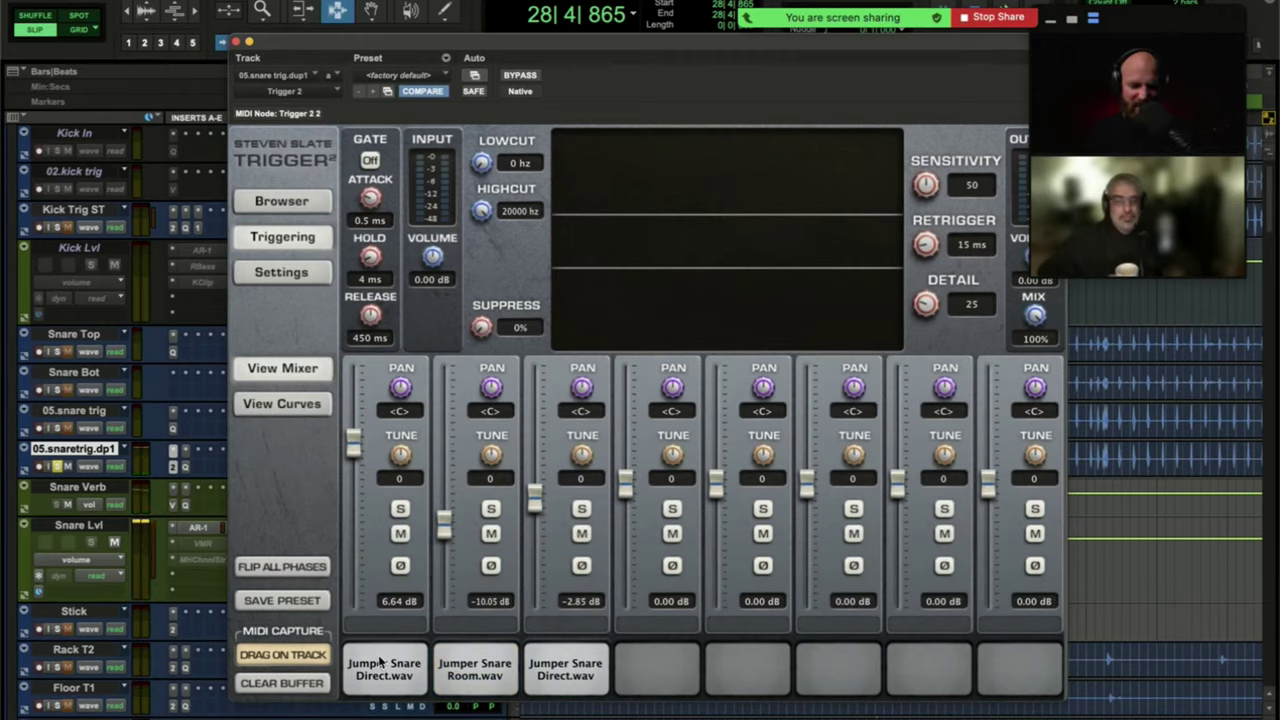
{"action": "left_click", "coordinate": [380, 660]}
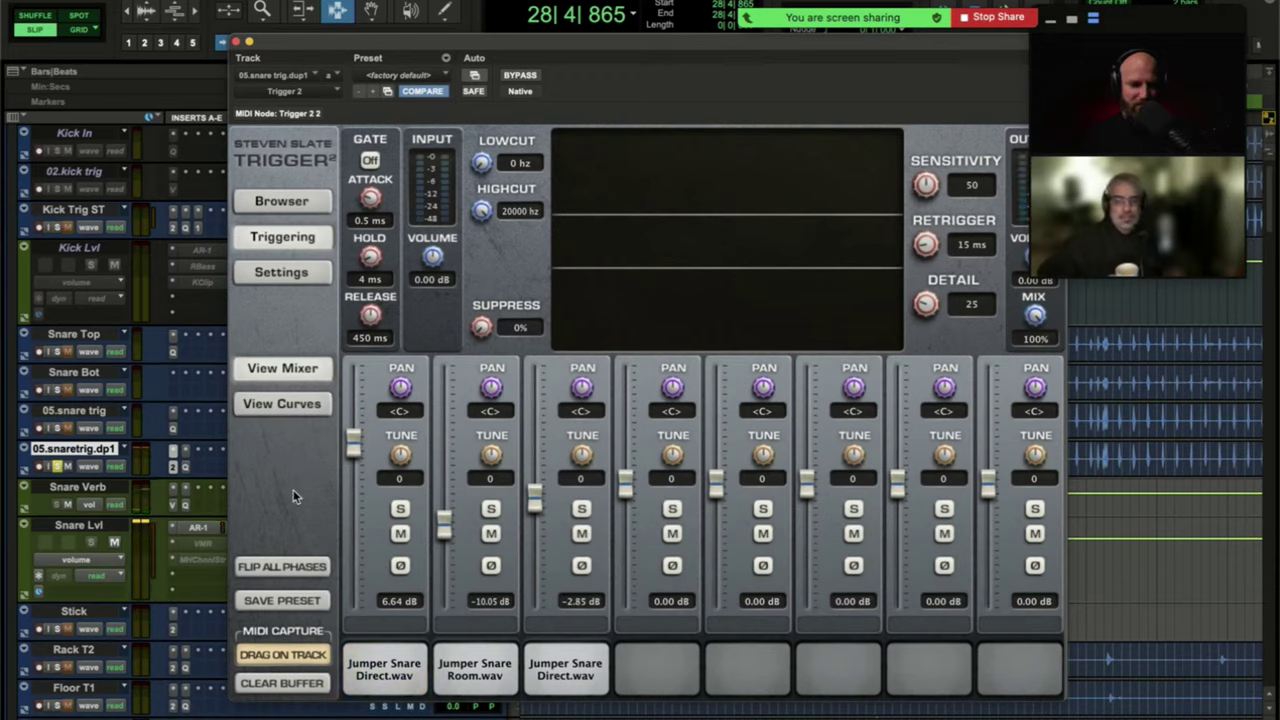
Compare the Trigger 2 envelope curves of the snare samples with their mixer levels, ending on the mixer view.
{"action": "left_click", "coordinate": [282, 403]}
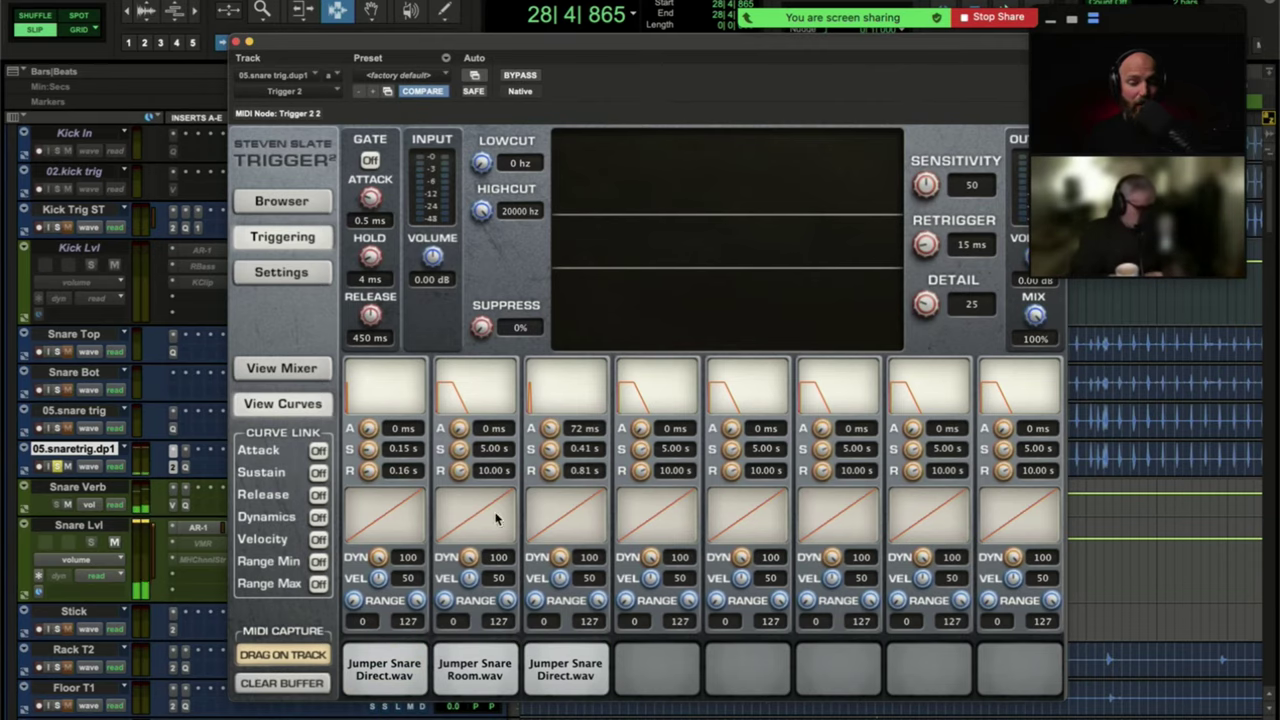
{"action": "left_click", "coordinate": [281, 369]}
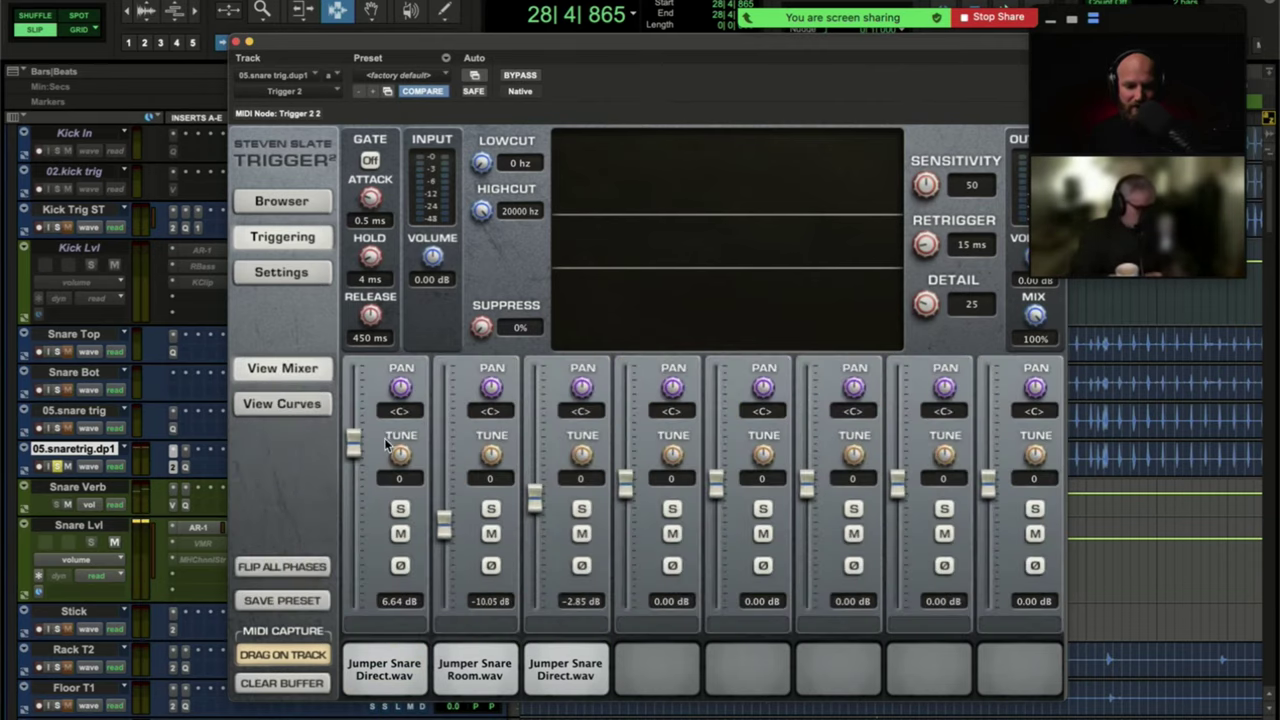
{"action": "left_click", "coordinate": [283, 404]}
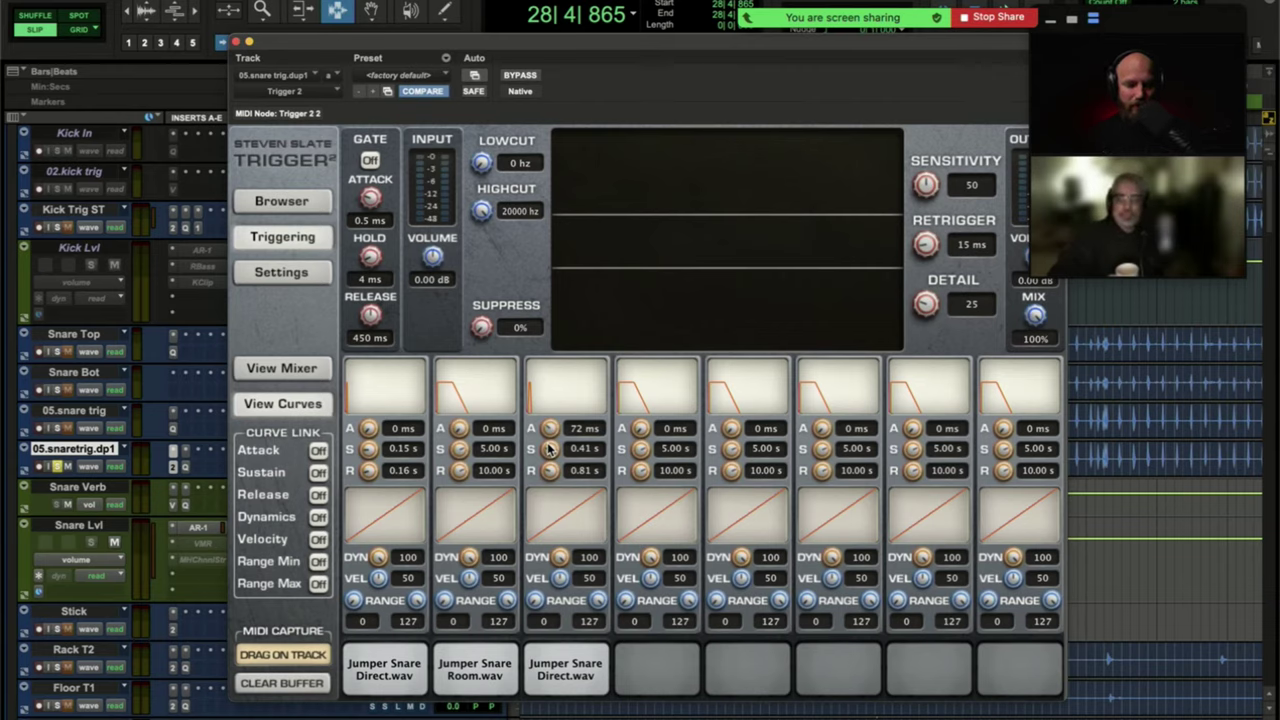
{"action": "left_click", "coordinate": [281, 369]}
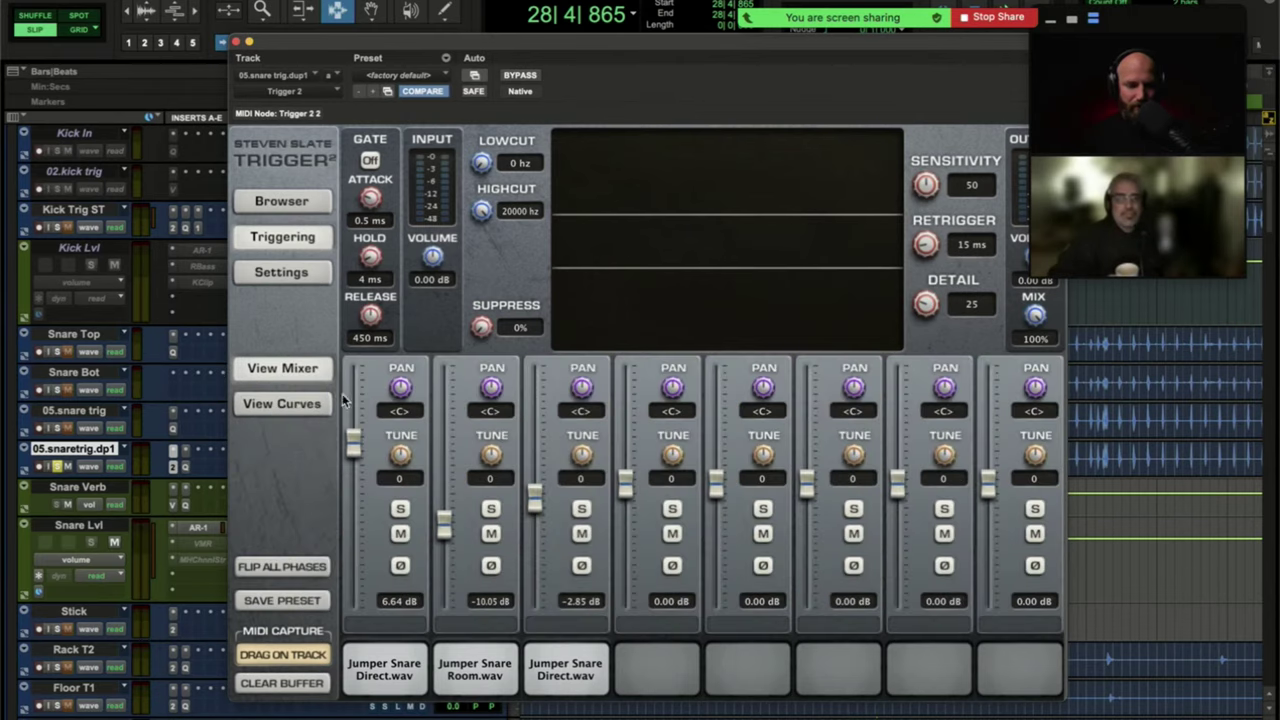
Check the Pro-Q 3 equalizer on 05.snaretrig.dp1, close it, and play the soloed track for a few bars.
{"action": "left_click", "coordinate": [185, 469]}
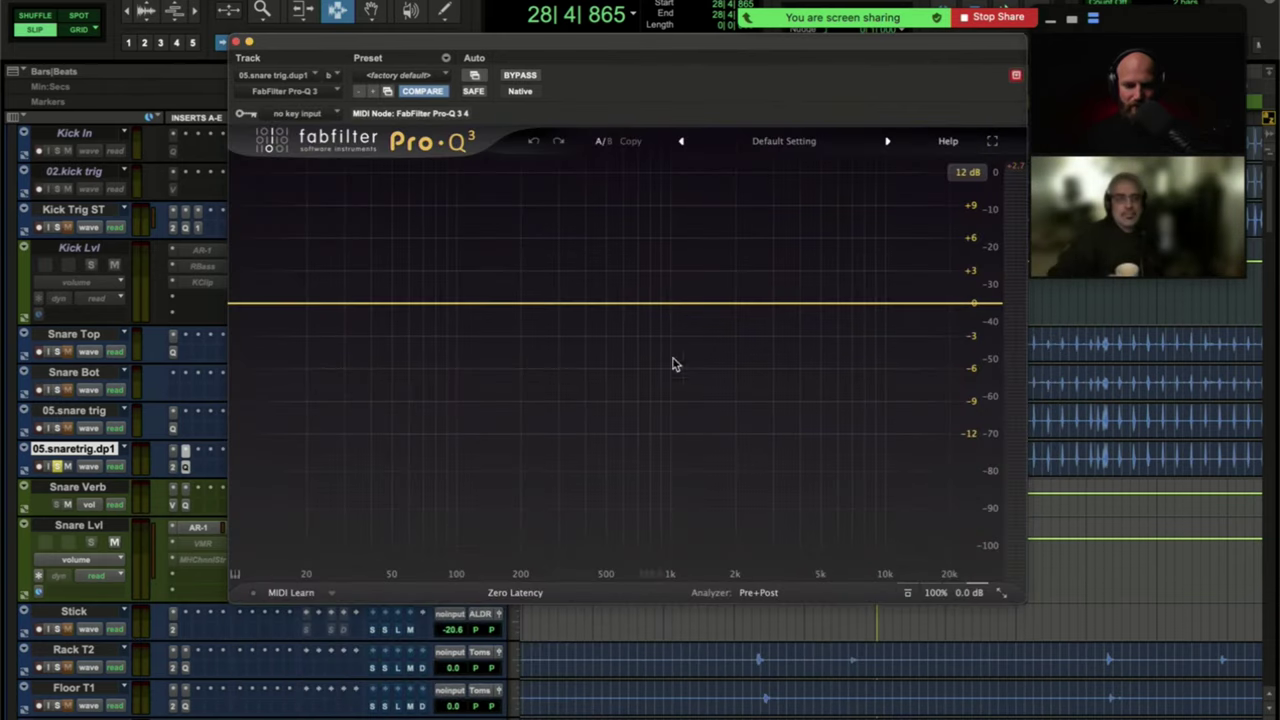
{"action": "mouse_move", "coordinate": [931, 589]}
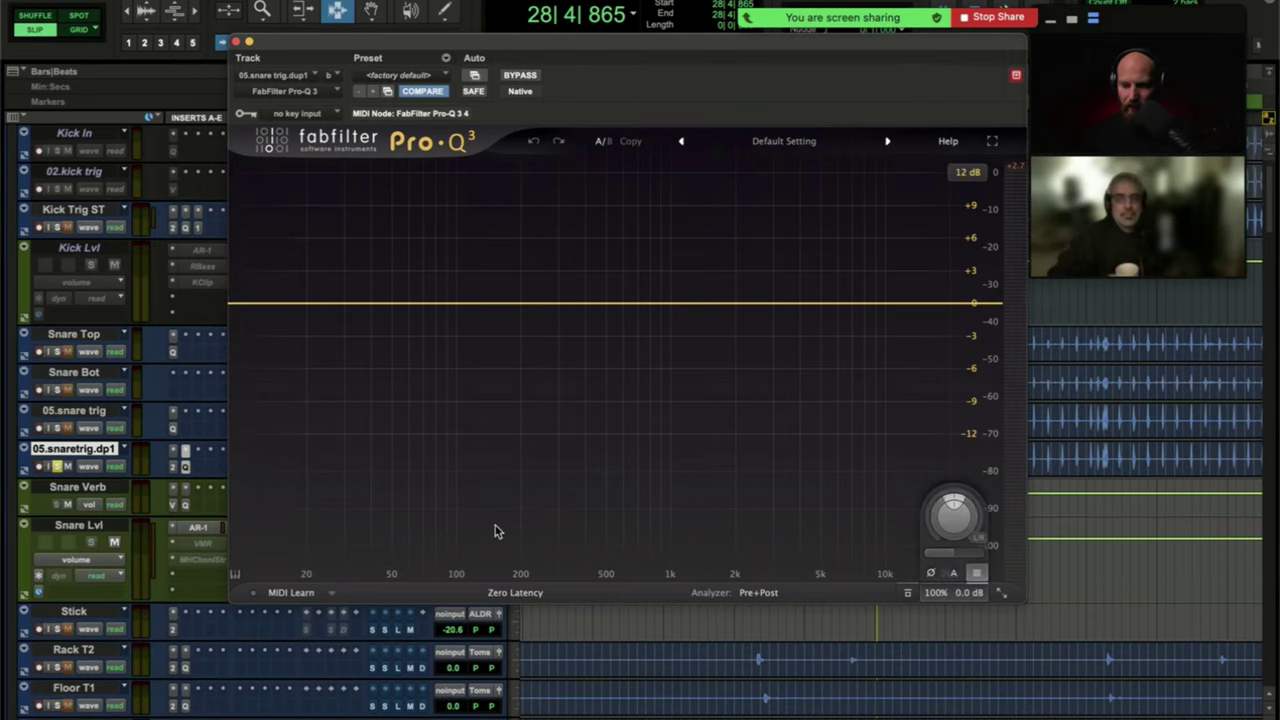
{"action": "left_click", "coordinate": [185, 469]}
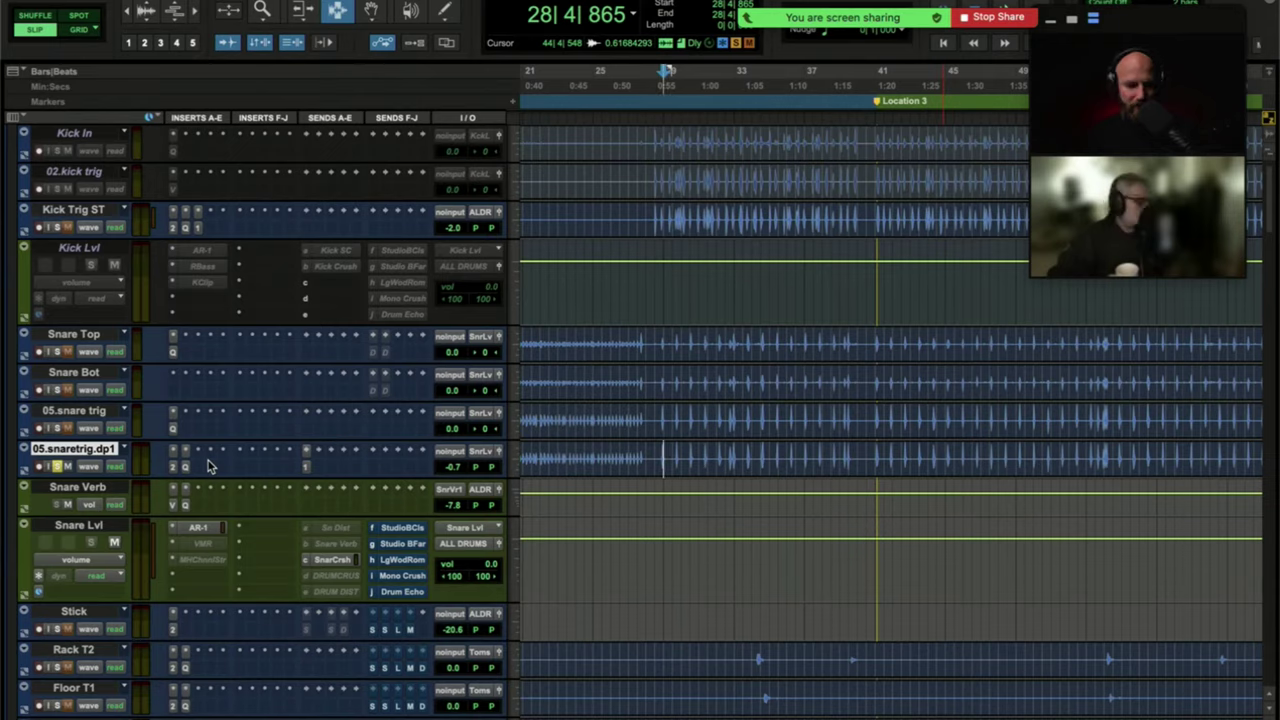
{"action": "key", "text": "space"}
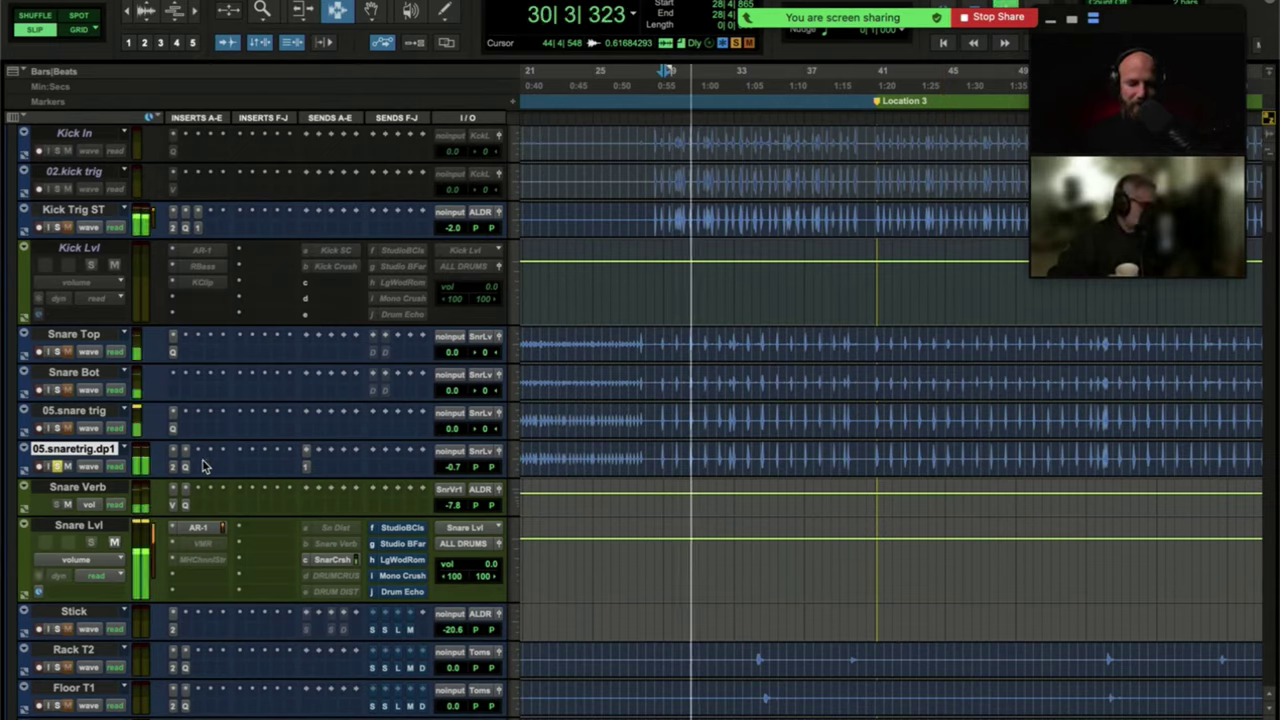
{"action": "key", "text": "space"}
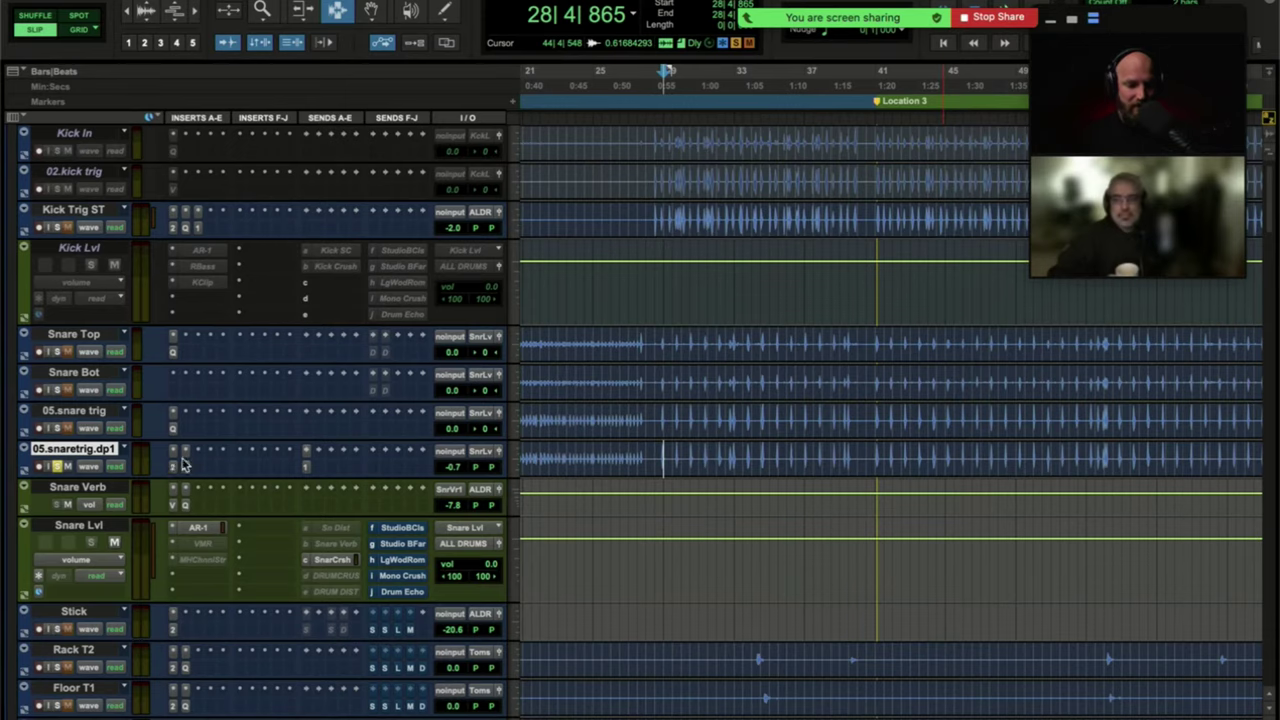
Reopen Trigger 2 on 05.snaretrig.dp1, show the envelope curves, audition the third slot's Jumper Snare Direct.wav, and close the plugin.
{"action": "left_click", "coordinate": [181, 458]}
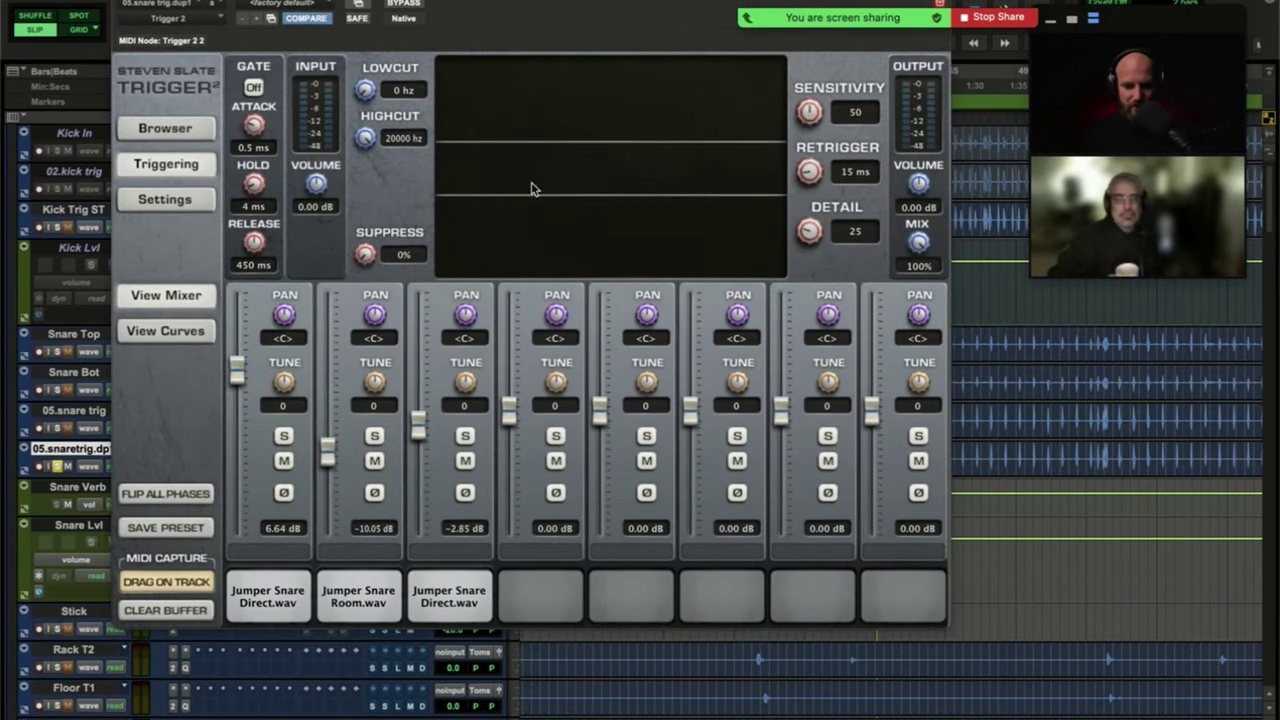
{"action": "left_click", "coordinate": [177, 331]}
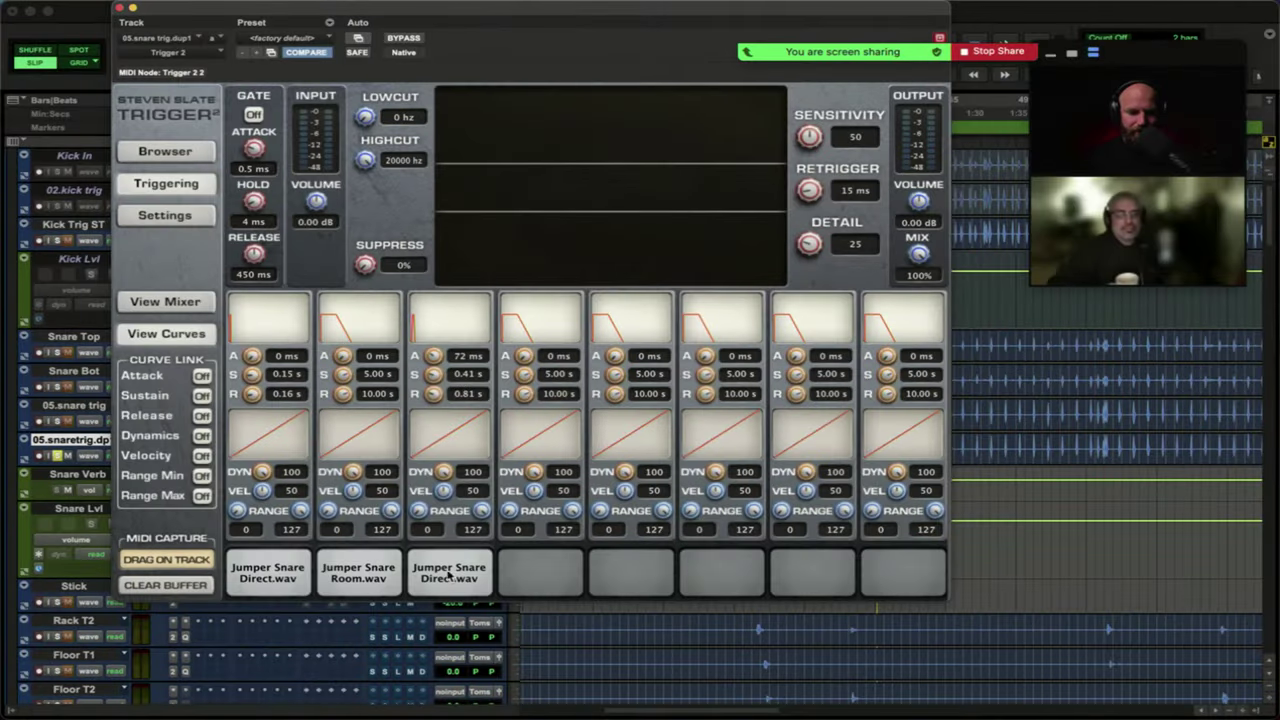
{"action": "left_click", "coordinate": [449, 562]}
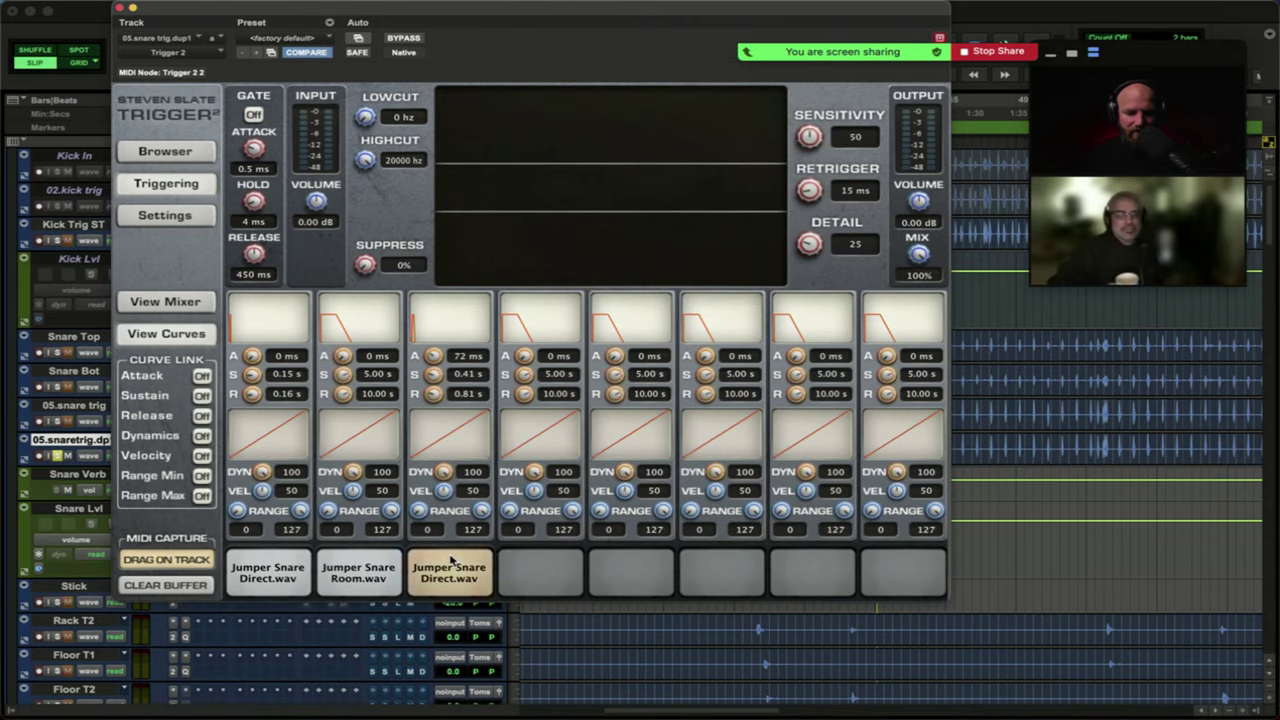
{"action": "left_click", "coordinate": [449, 562]}
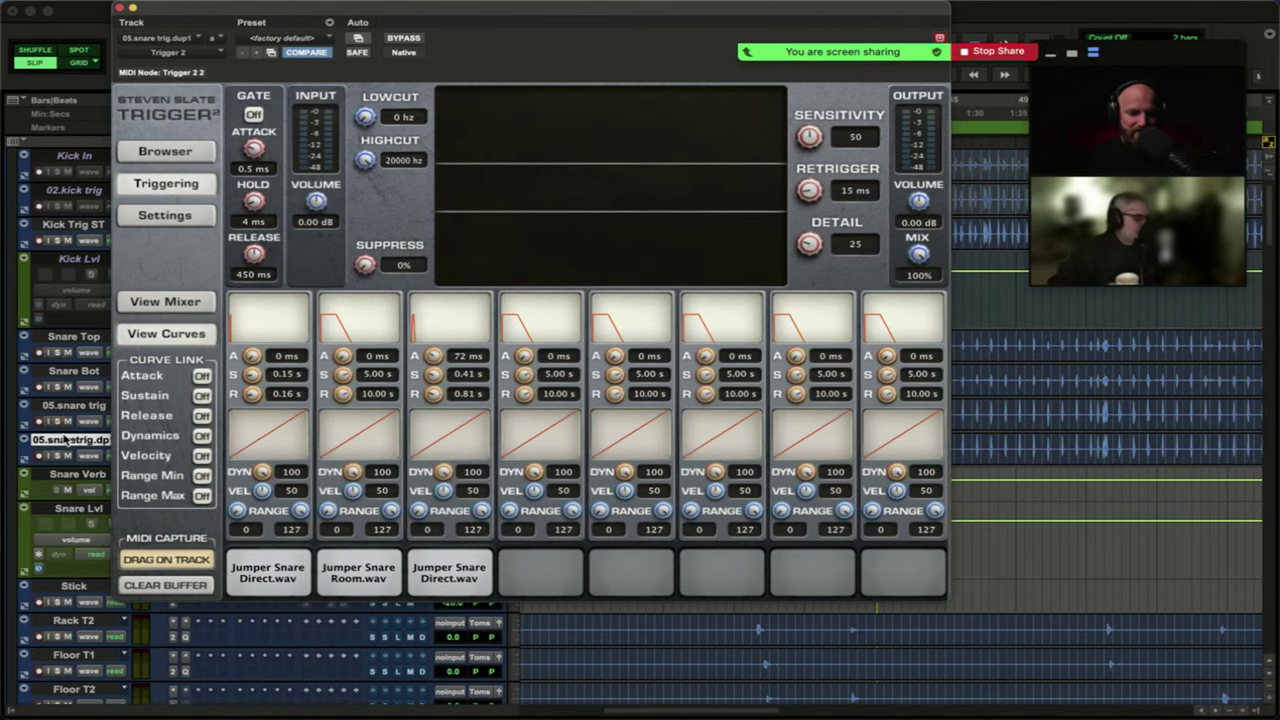
{"action": "left_click", "coordinate": [119, 9]}
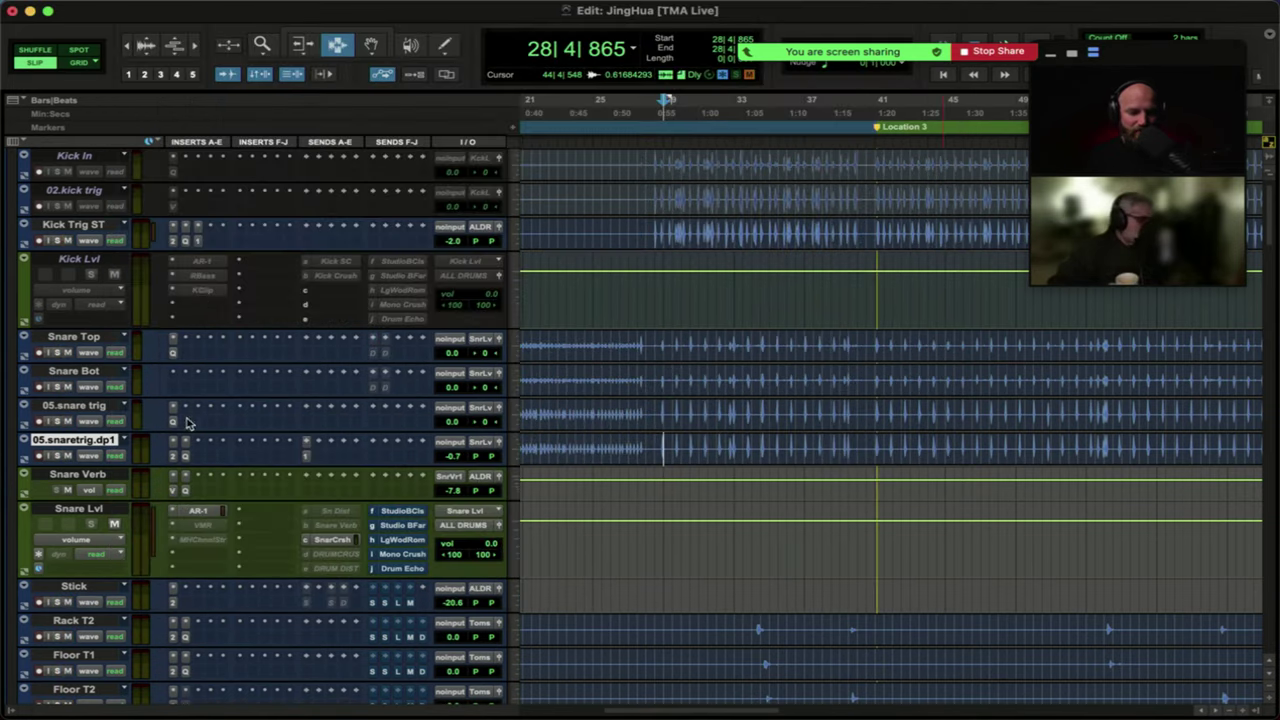
Play back the entire Drum Tracks folder in solo, stop playback, and clear the folder's solo.
{"action": "scroll", "coordinate": [62, 455], "scroll_direction": "up", "scroll_amount": 2}
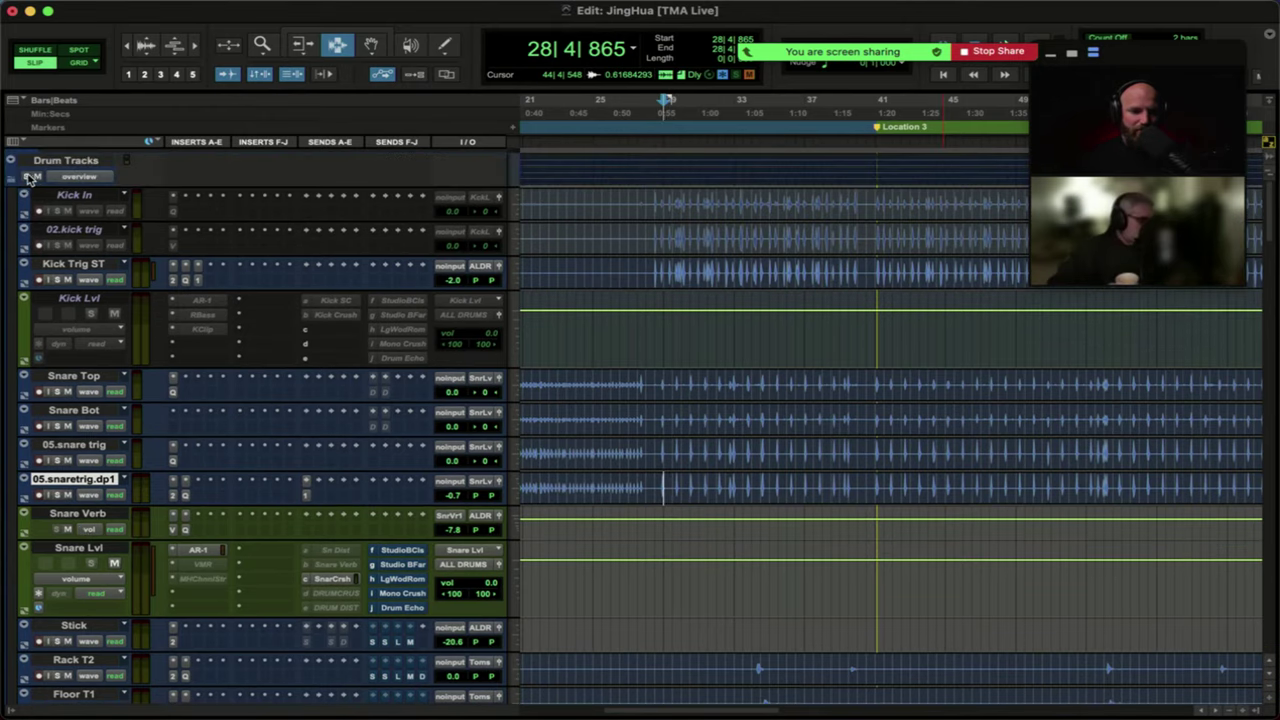
{"action": "key", "text": "space"}
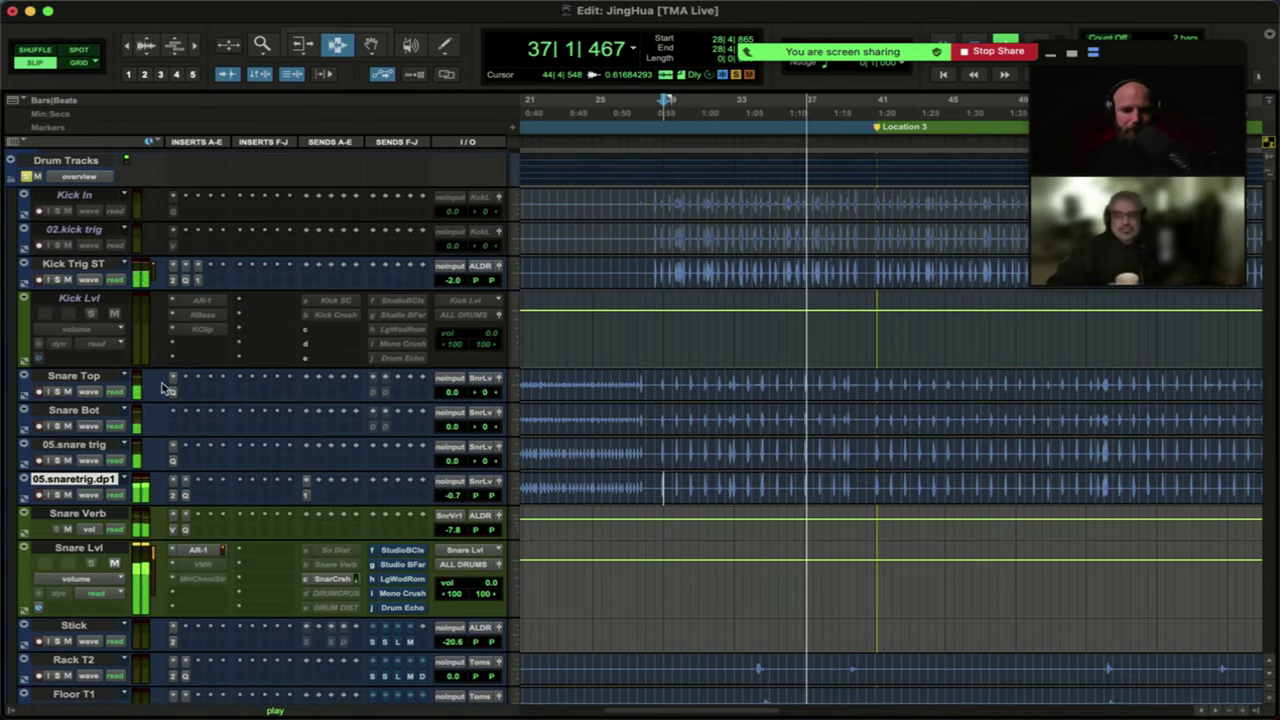
{"action": "key", "text": "space"}
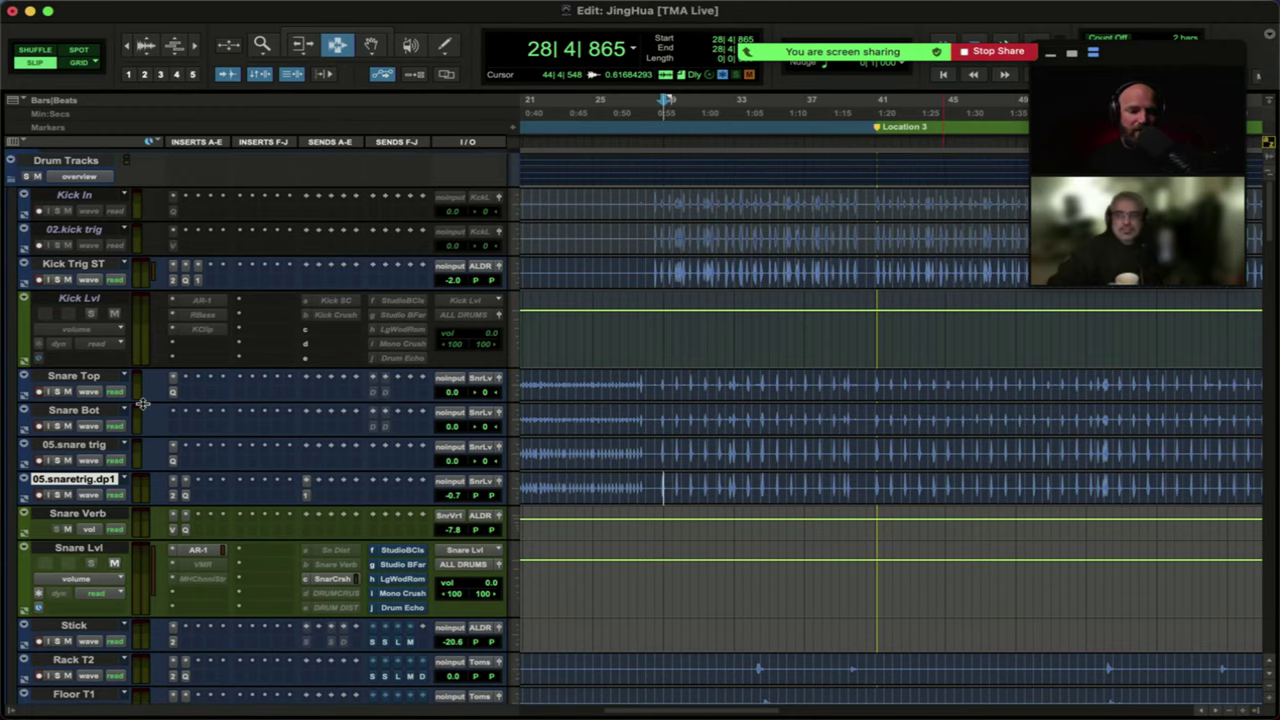
Examine the Pro-Q 3 equalizer curve on the Kick Trig ST track and close the plugin.
{"action": "left_click", "coordinate": [185, 278]}
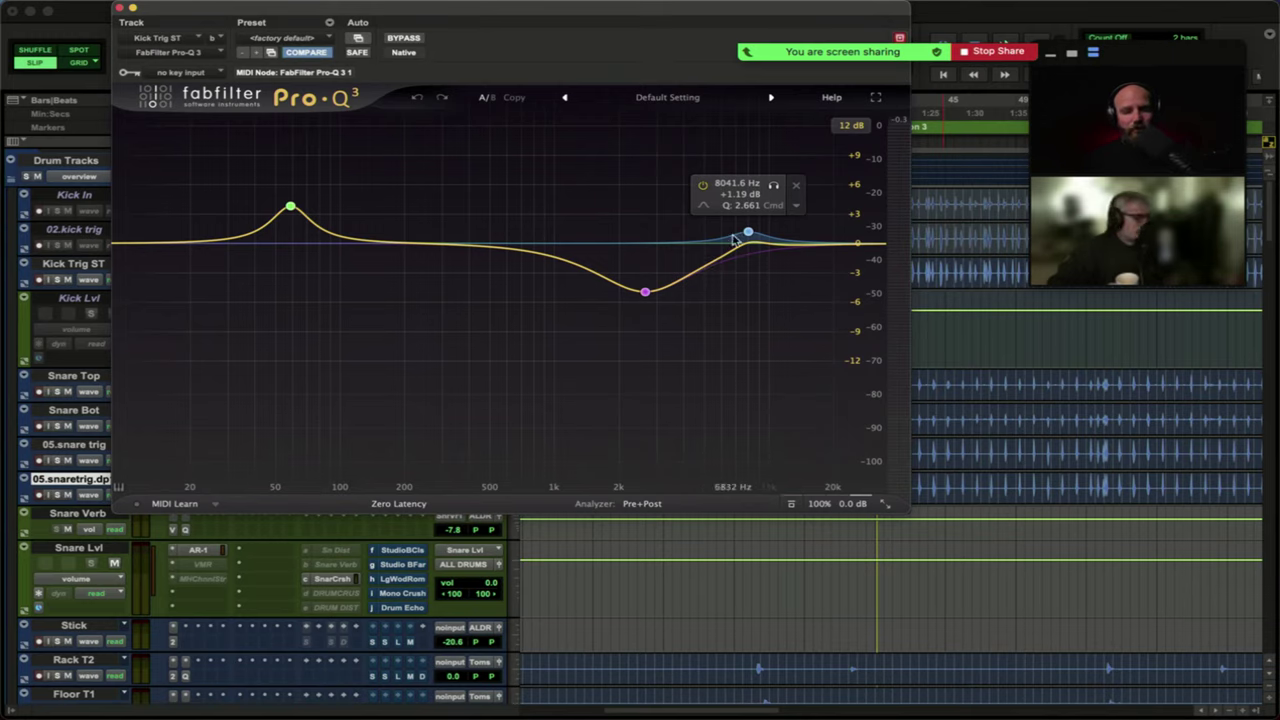
{"action": "left_click", "coordinate": [120, 9]}
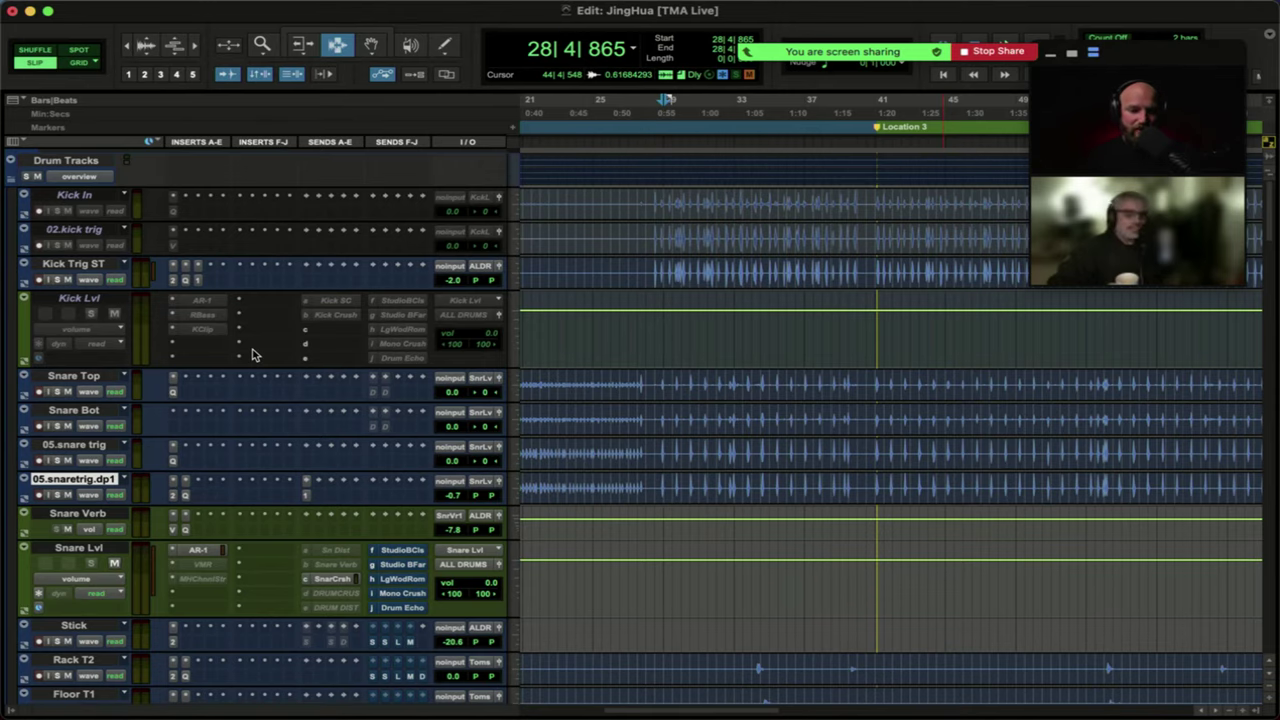
Activate and open ADPTR MetricAB on the MIX BUSS track, and switch its reference to Demo_inst.wav.
{"action": "scroll", "coordinate": [251, 354], "scroll_direction": "down", "scroll_amount": 10}
{"action": "scroll", "coordinate": [251, 425], "scroll_direction": "down", "scroll_amount": 20}
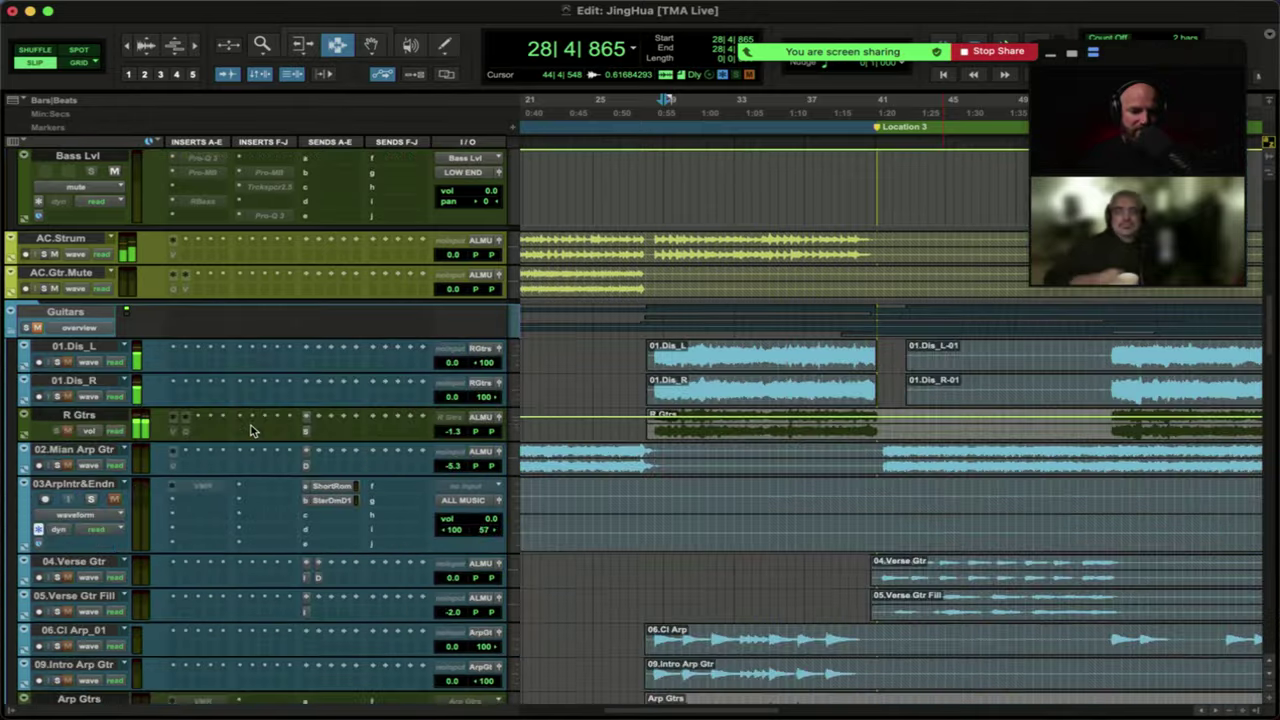
{"action": "scroll", "coordinate": [251, 430], "scroll_direction": "down", "scroll_amount": 20}
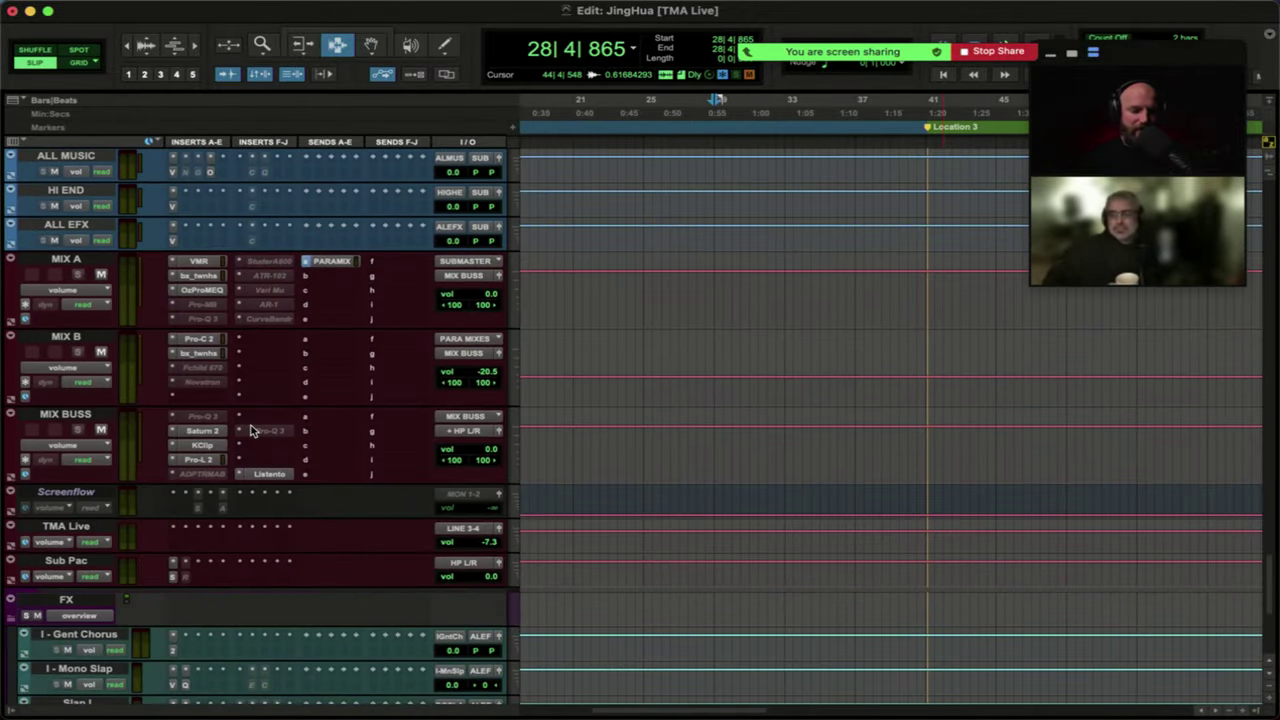
{"action": "scroll", "coordinate": [251, 422], "scroll_direction": "down", "scroll_amount": 1}
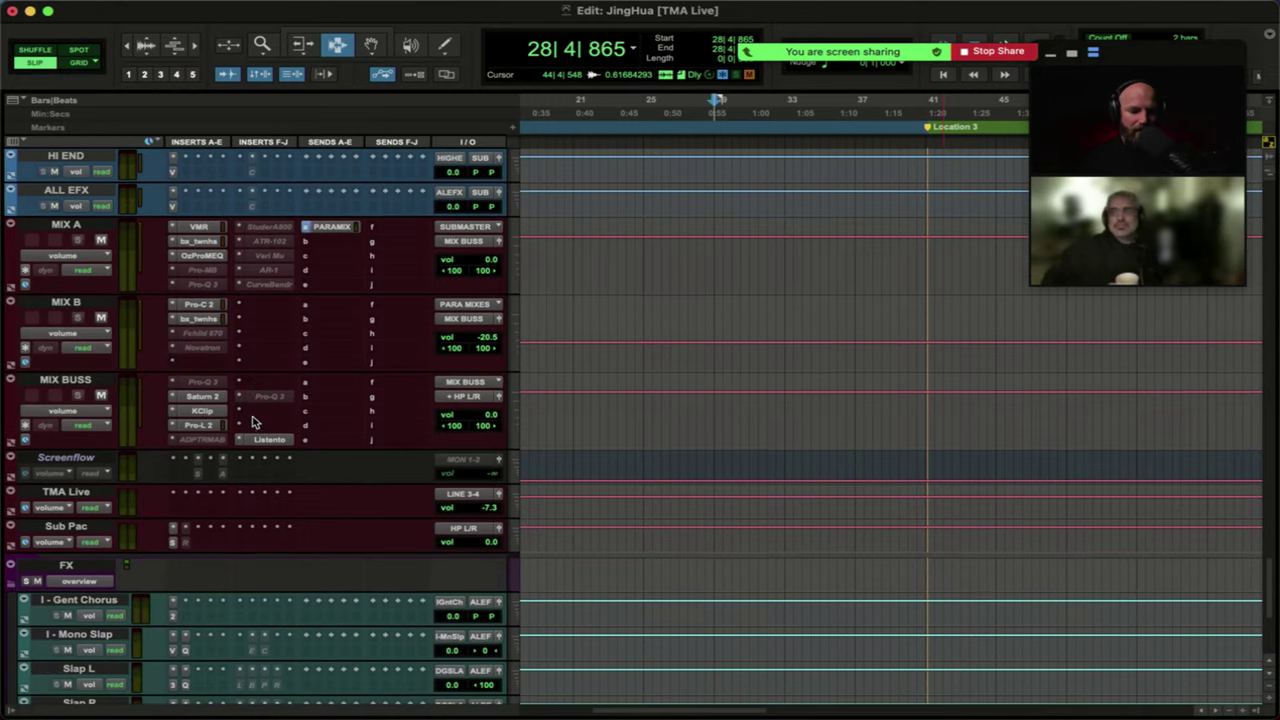
{"action": "left_click", "coordinate": [207, 445], "text": "ctrl+super"}
{"action": "left_click", "coordinate": [202, 443]}
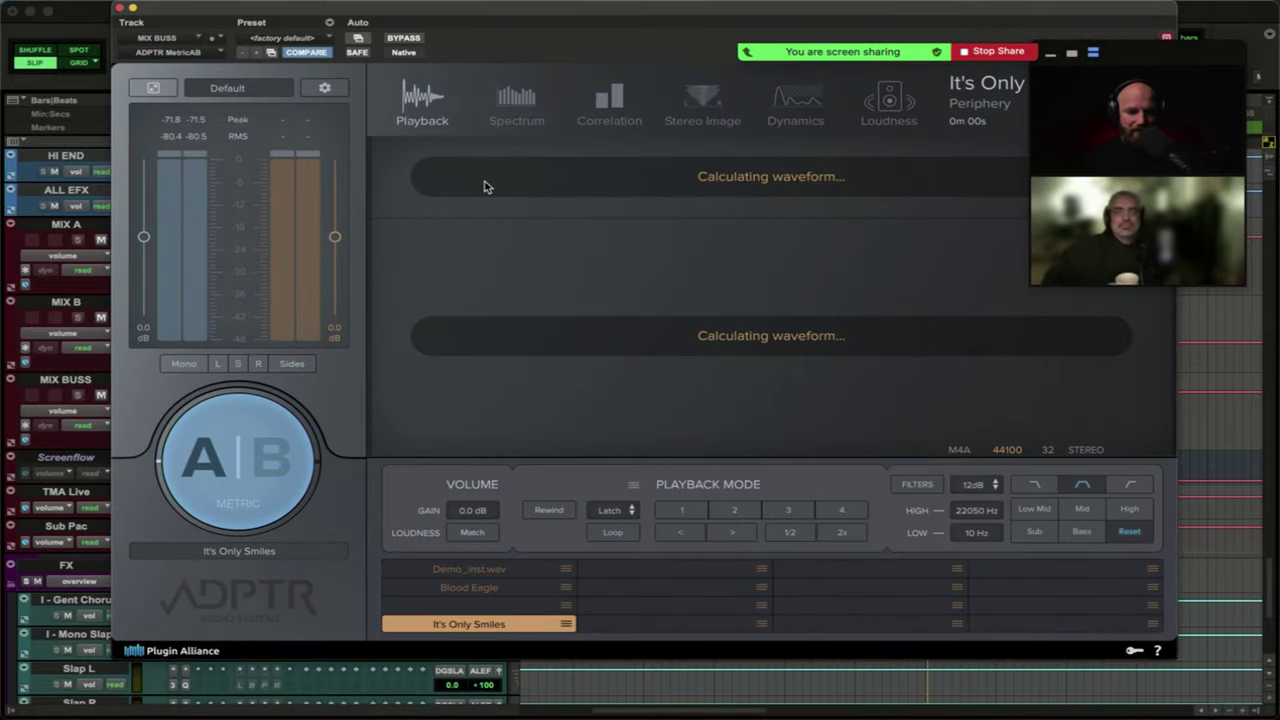
{"action": "left_click", "coordinate": [460, 570]}
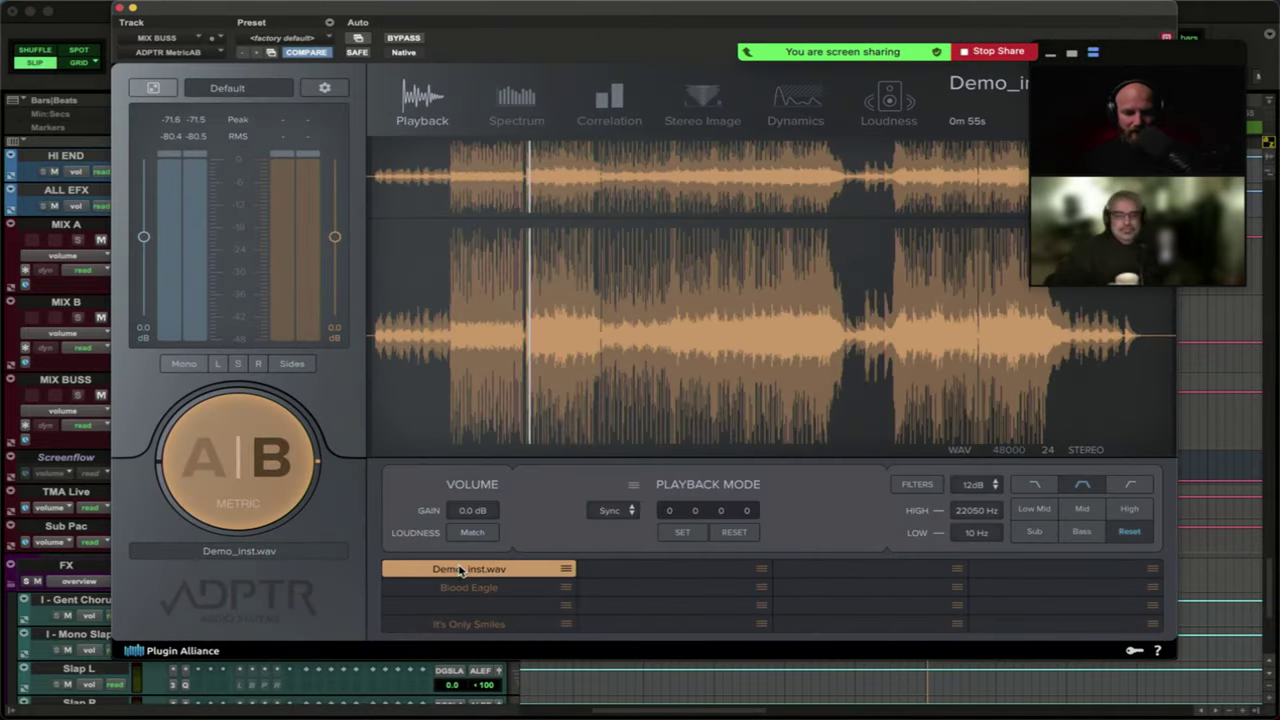
Play back the song while comparing the mix with Demo_inst.wav in MetricAB, stop playback, and move the plugin window clear of the tracks.
{"action": "left_click_drag", "start_coordinate": [234, 11], "coordinate": [297, 17]}
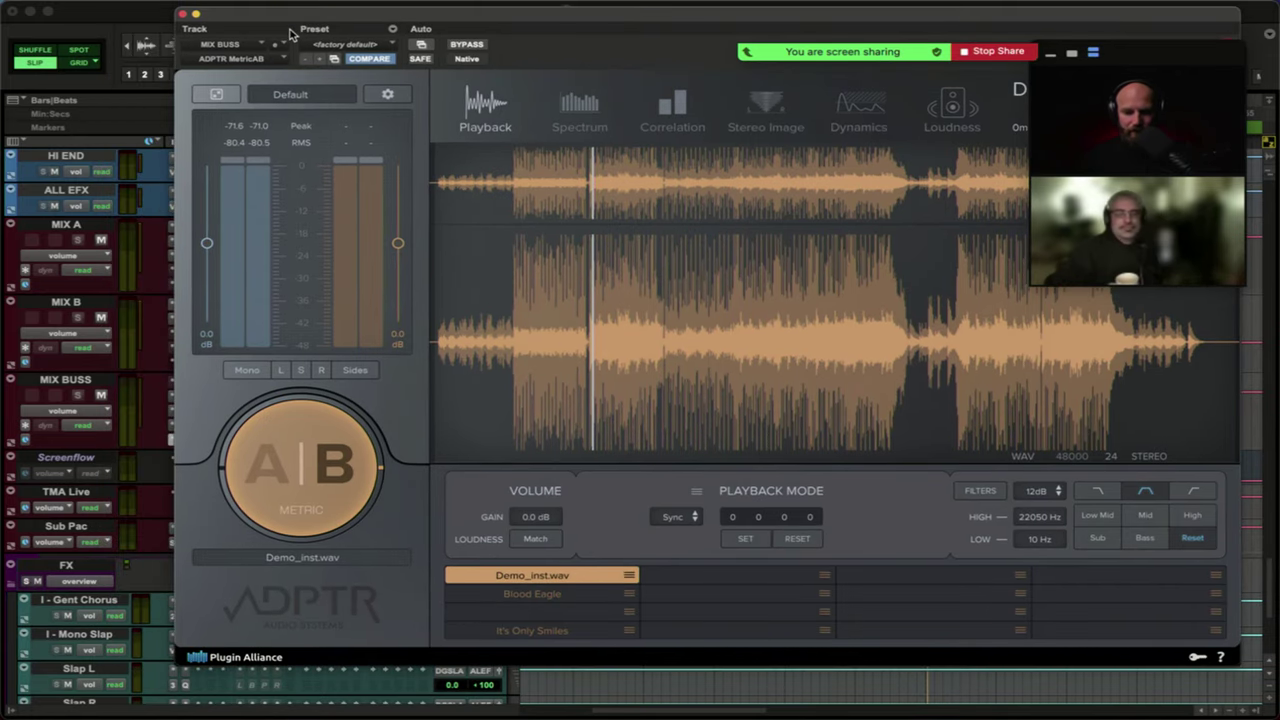
{"action": "left_click", "coordinate": [300, 478]}
{"action": "left_click", "coordinate": [300, 478]}
{"action": "key", "text": "space"}
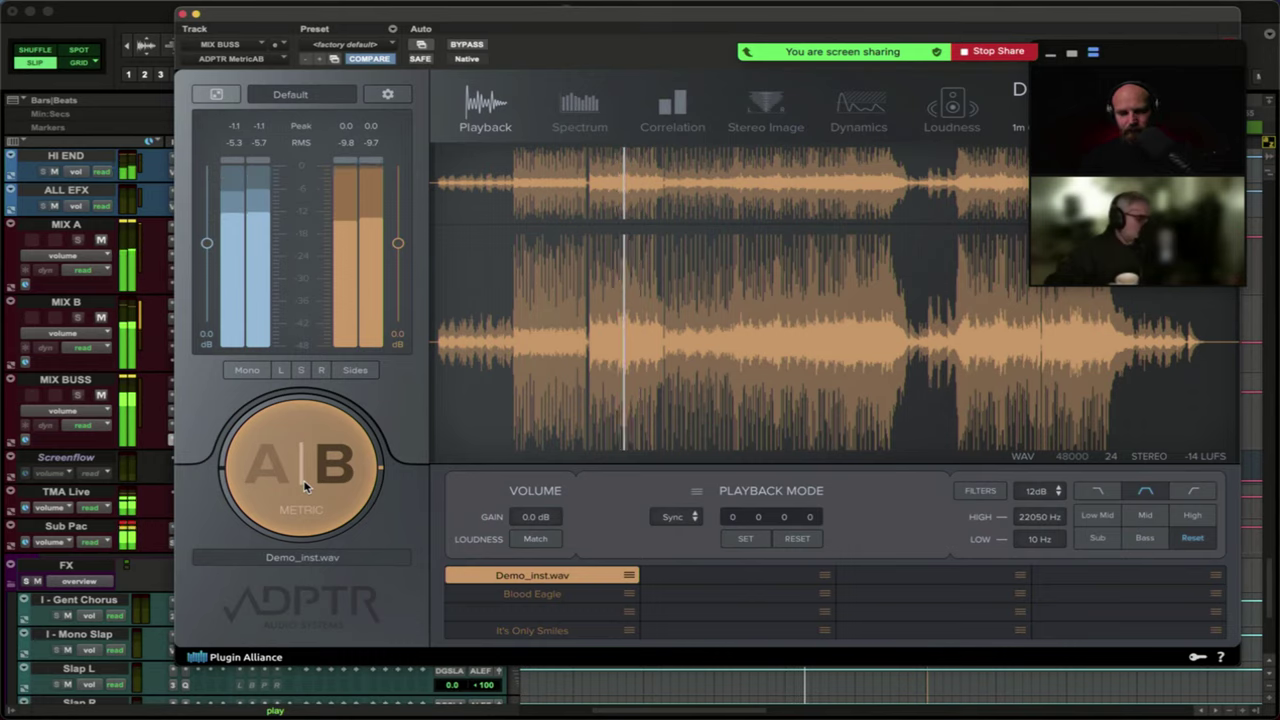
{"action": "key", "text": "space"}
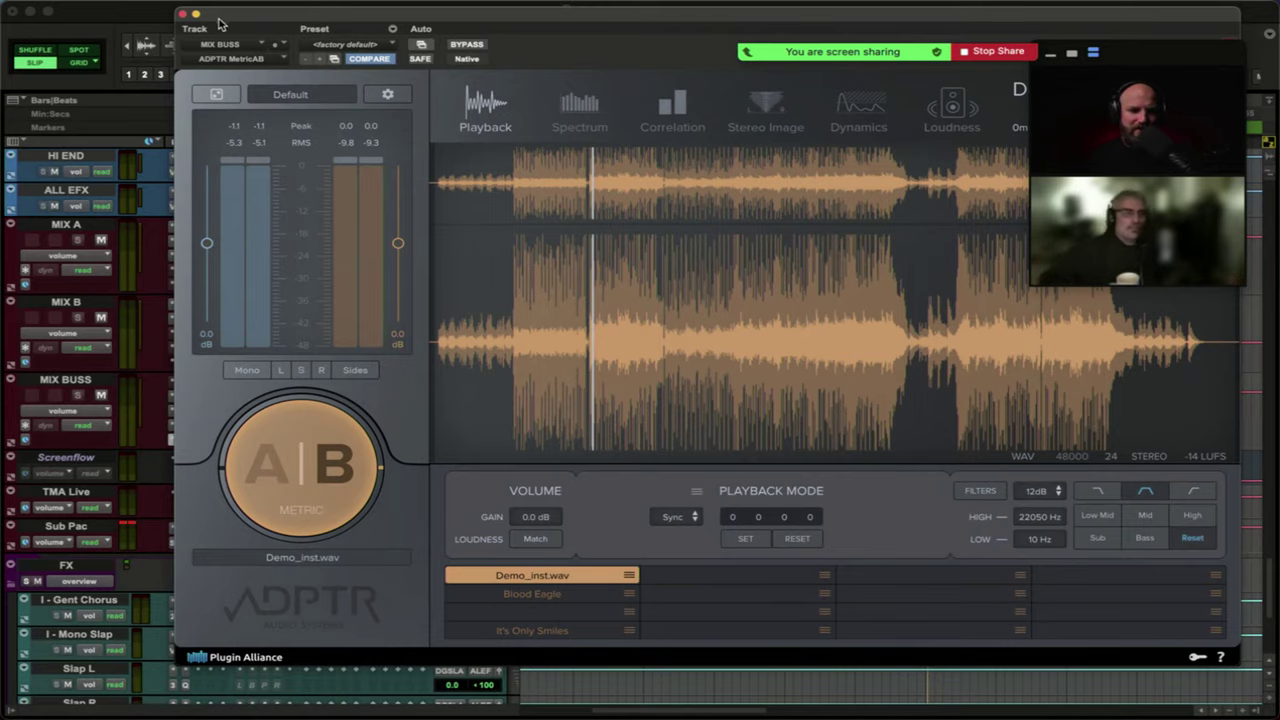
{"action": "left_click_drag", "start_coordinate": [218, 19], "coordinate": [1112, 6]}
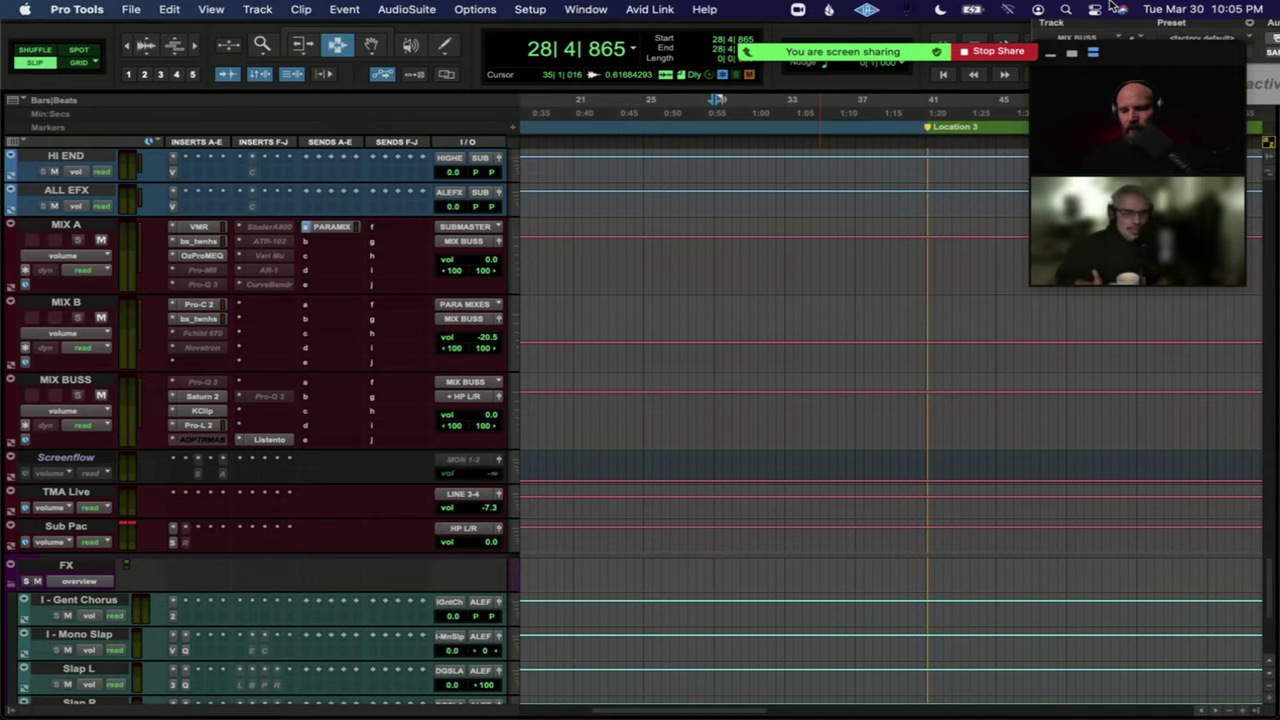
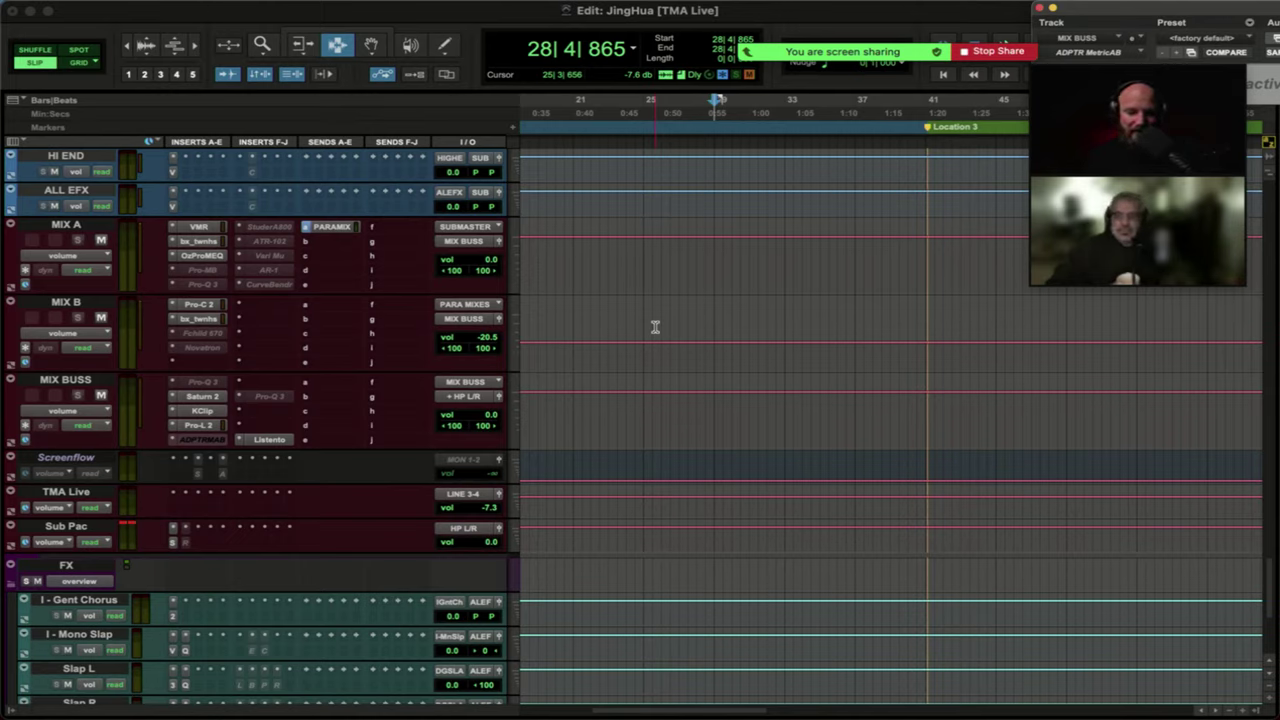
Switch to Safari and load themixacademy.com.
{"action": "key", "text": "super+Tab"}
{"action": "key", "text": "super+shift+Tab"}
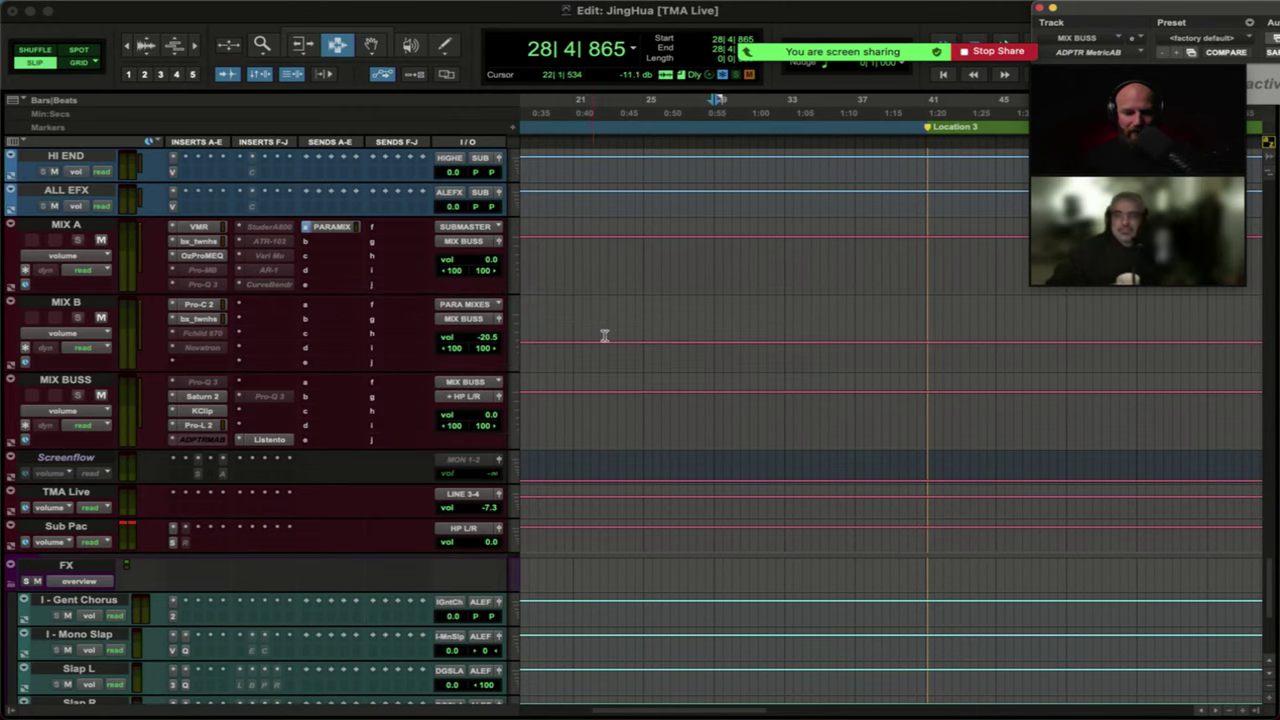
{"action": "mouse_move", "coordinate": [381, 708]}
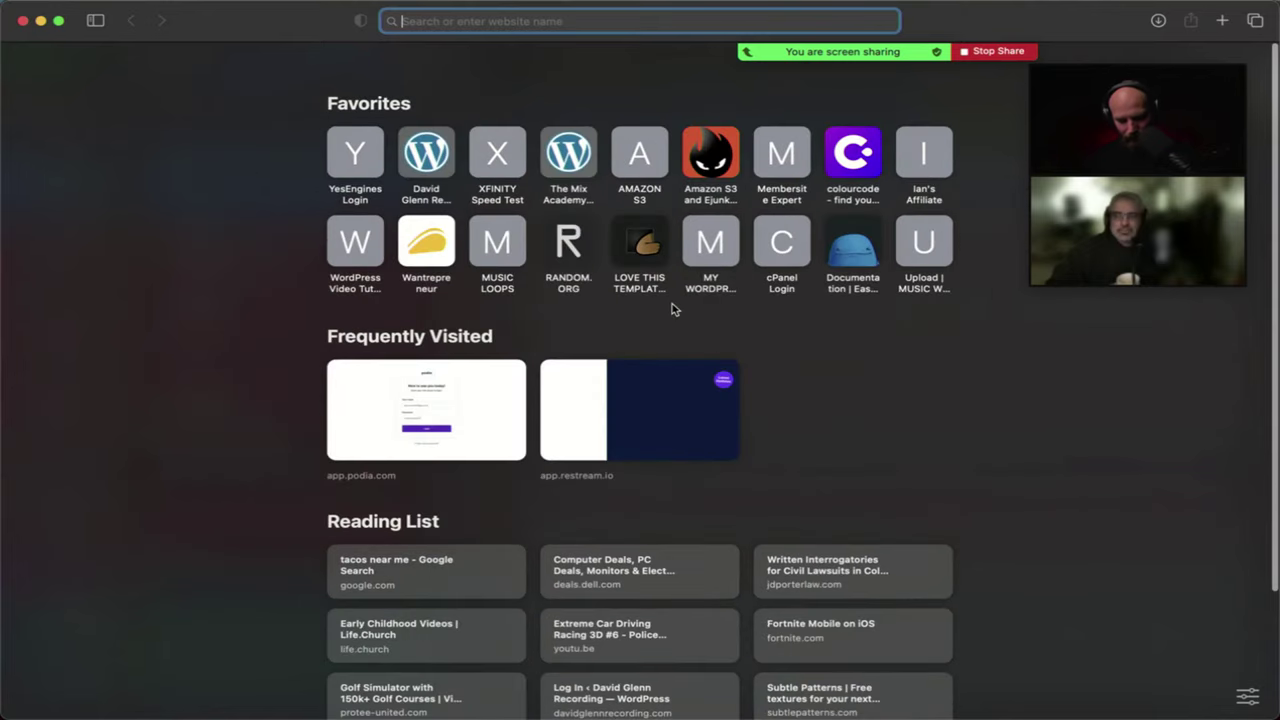
{"action": "type", "text": "themixacademy.com"}
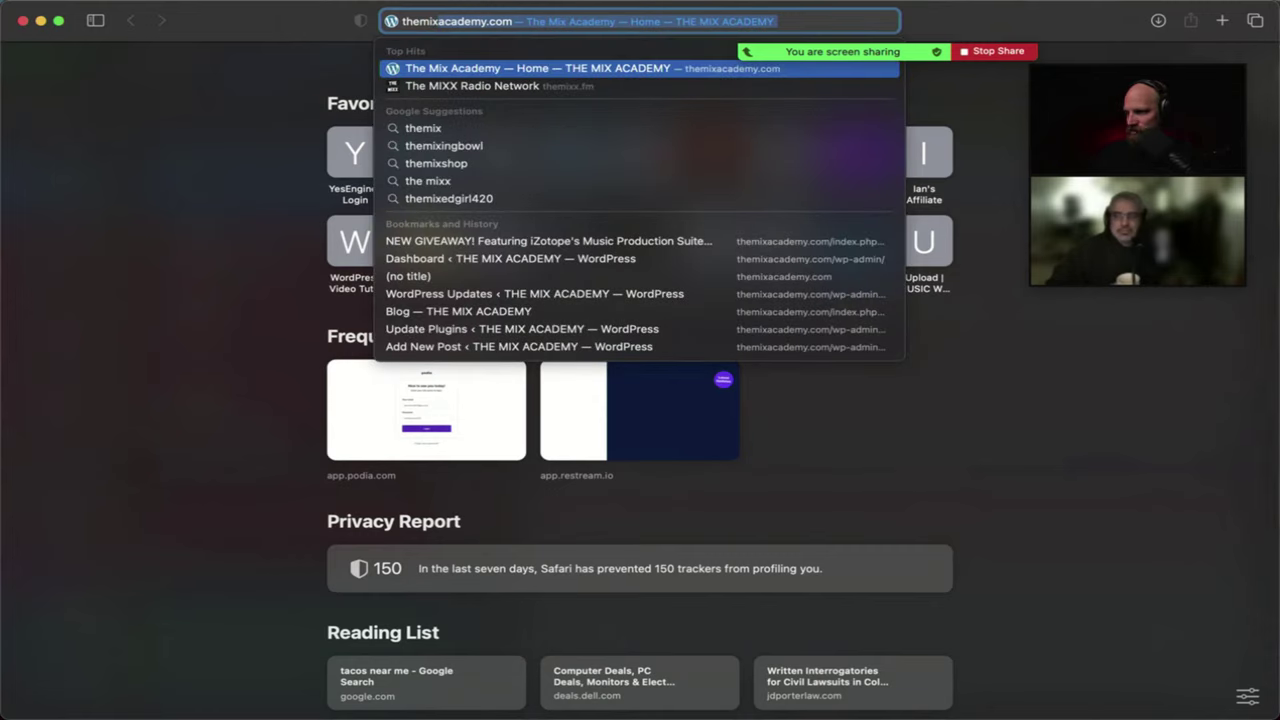
{"action": "key", "text": "Return"}
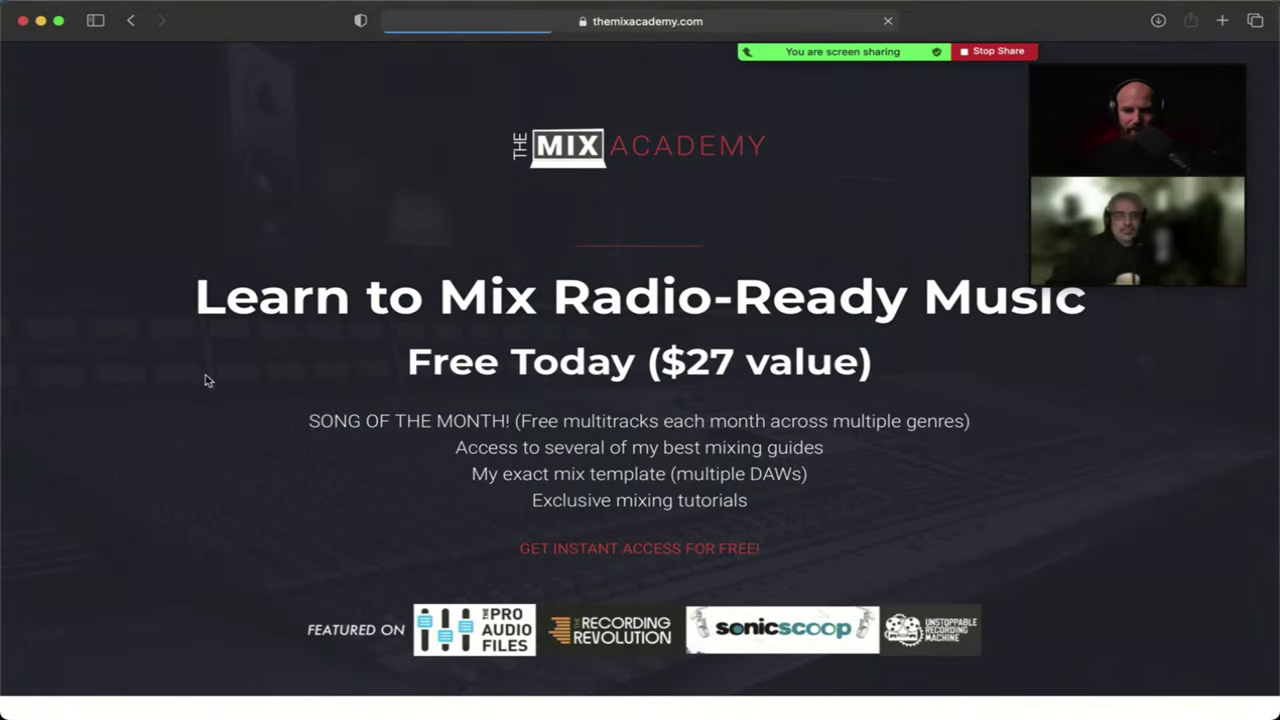
Open the post "NEW GIVEAWAY! Featuring iZotope's Music Production Suite Pro" on The Mix Academy site.
{"action": "scroll", "coordinate": [545, 370], "scroll_direction": "down", "scroll_amount": 10}
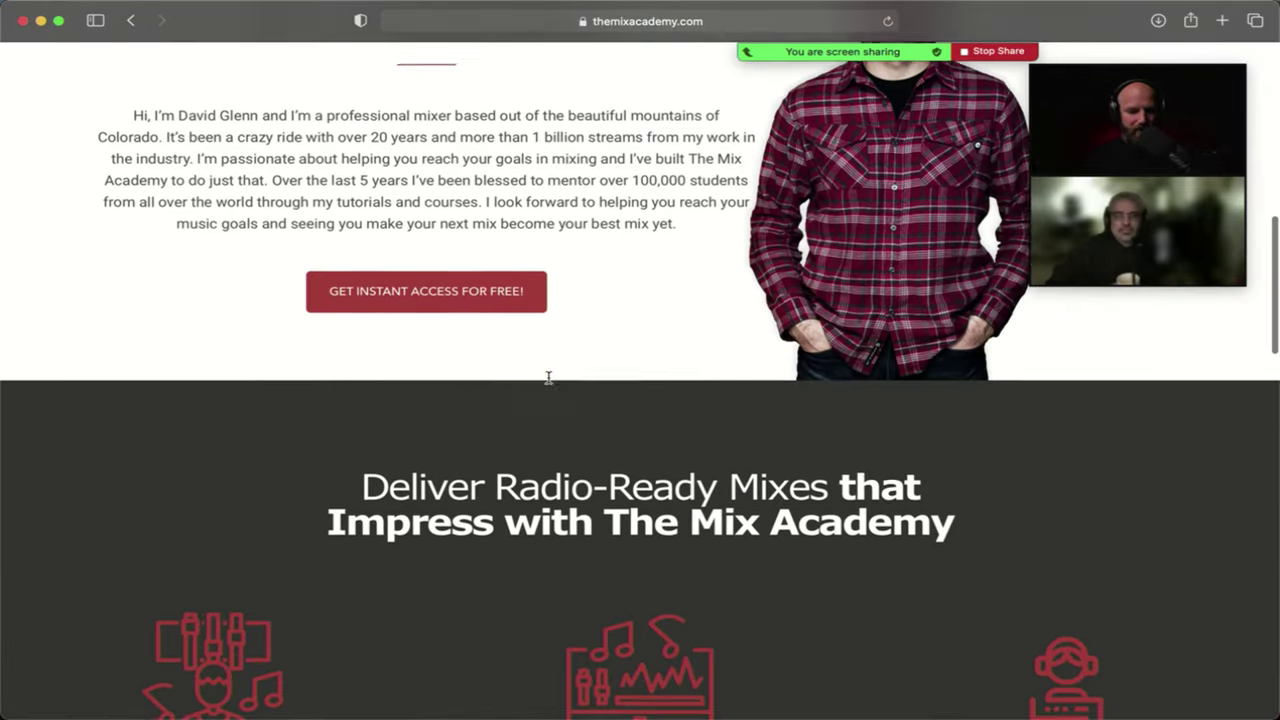
{"action": "scroll", "coordinate": [548, 377], "scroll_direction": "down", "scroll_amount": 5}
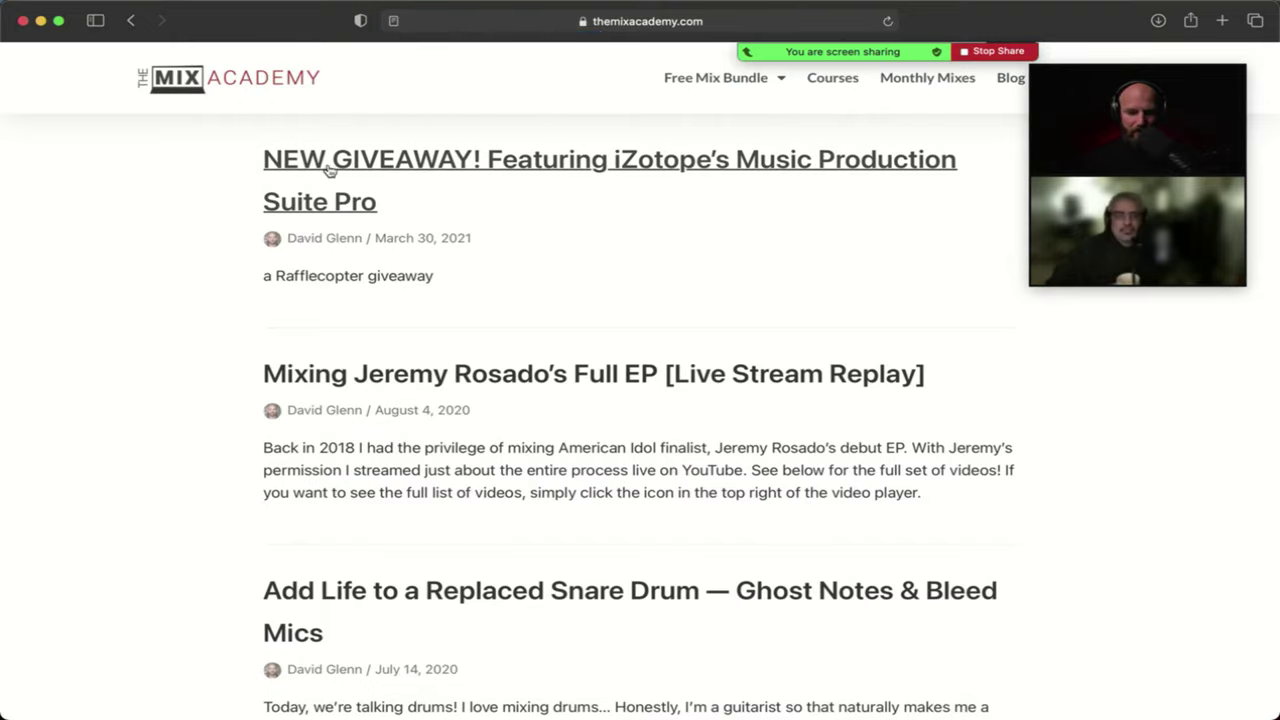
{"action": "left_click", "coordinate": [386, 169]}
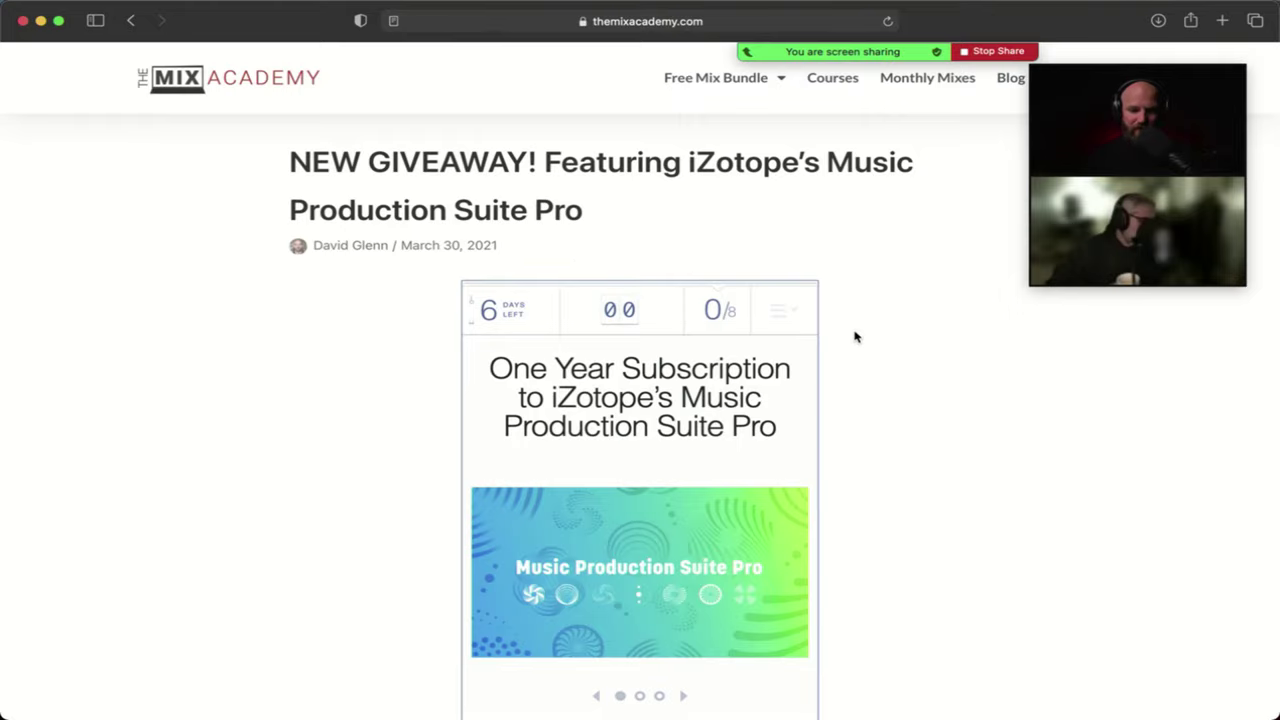
Examine the giveaway's entry options and browse its prizes through to the Mixing Drums Ultimate Bundle.
{"action": "scroll", "coordinate": [849, 349], "scroll_direction": "down", "scroll_amount": 2}
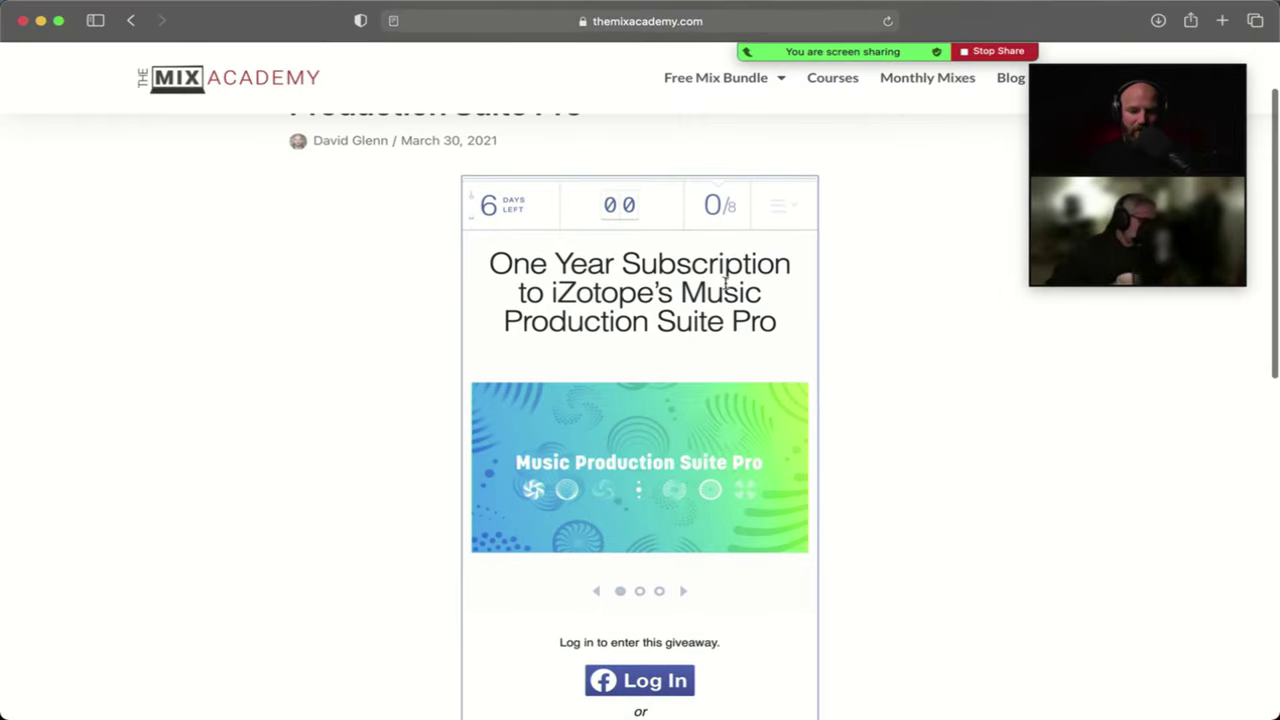
{"action": "scroll", "coordinate": [397, 317], "scroll_direction": "down", "scroll_amount": 1}
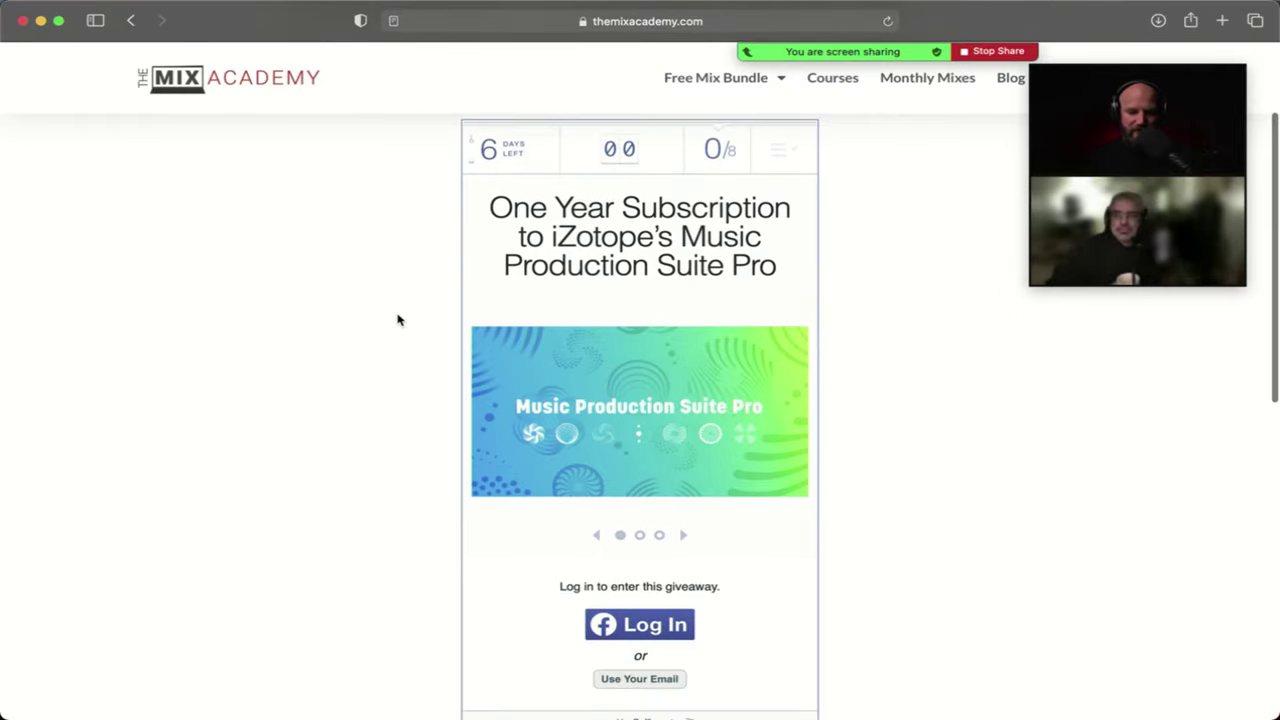
{"action": "scroll", "coordinate": [391, 349], "scroll_direction": "down", "scroll_amount": 3}
{"action": "scroll", "coordinate": [474, 491], "scroll_direction": "up", "scroll_amount": 2}
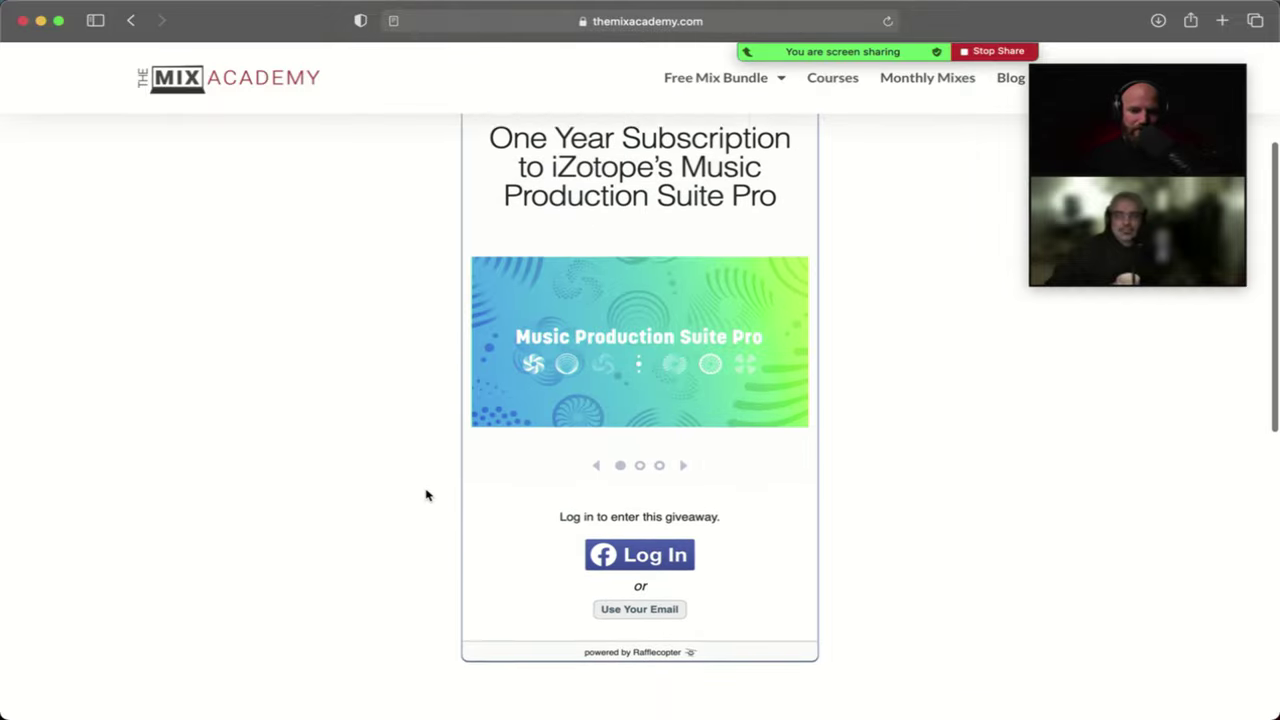
{"action": "scroll", "coordinate": [425, 495], "scroll_direction": "up", "scroll_amount": 1}
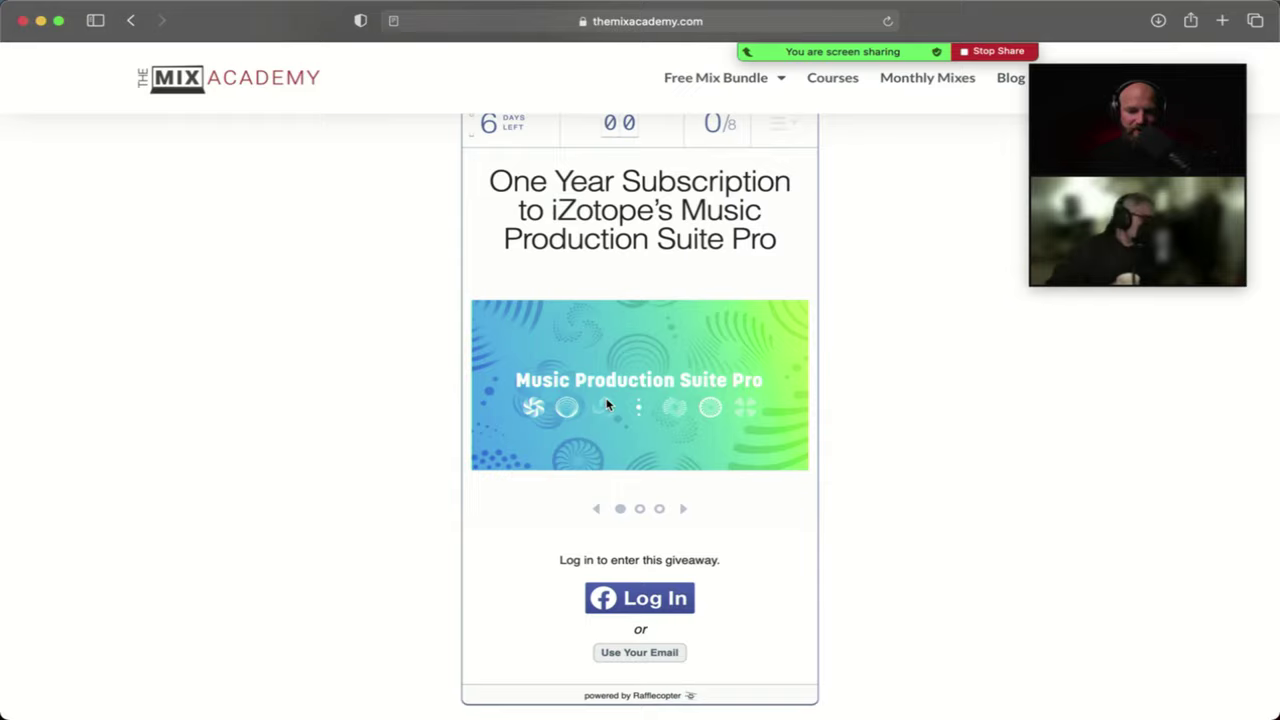
{"action": "left_click", "coordinate": [684, 508]}
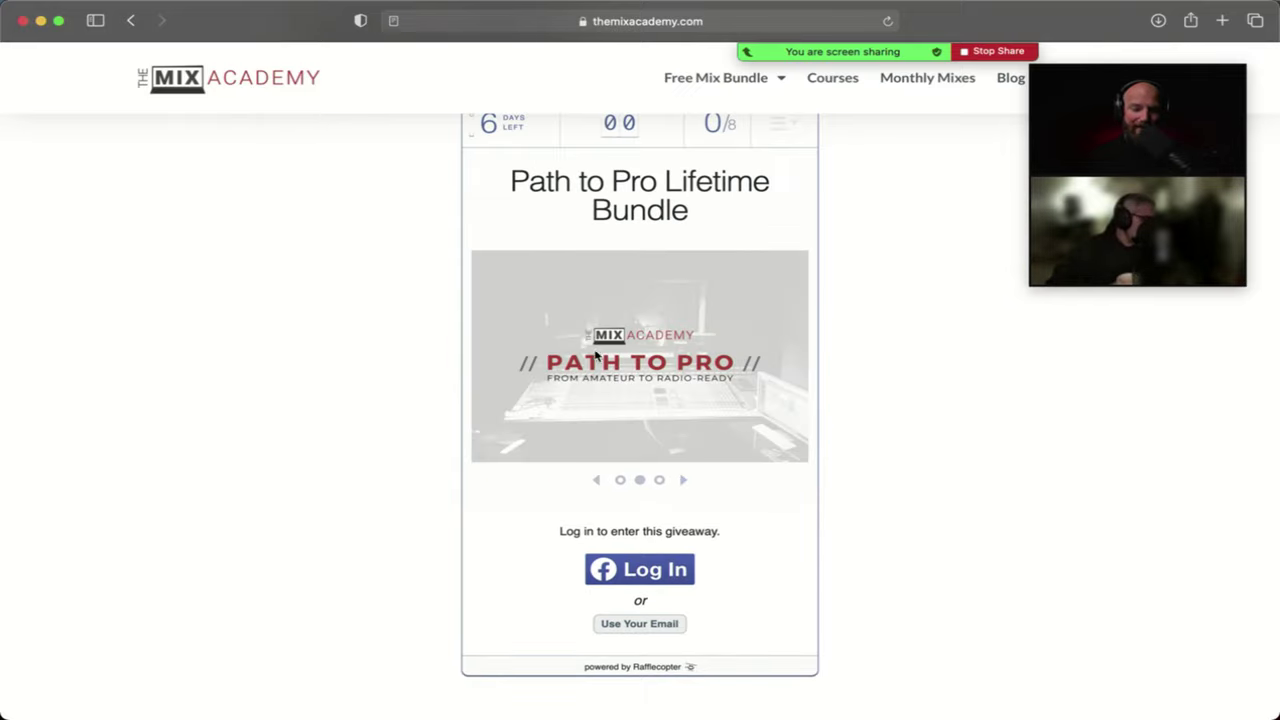
{"action": "left_click", "coordinate": [684, 480]}
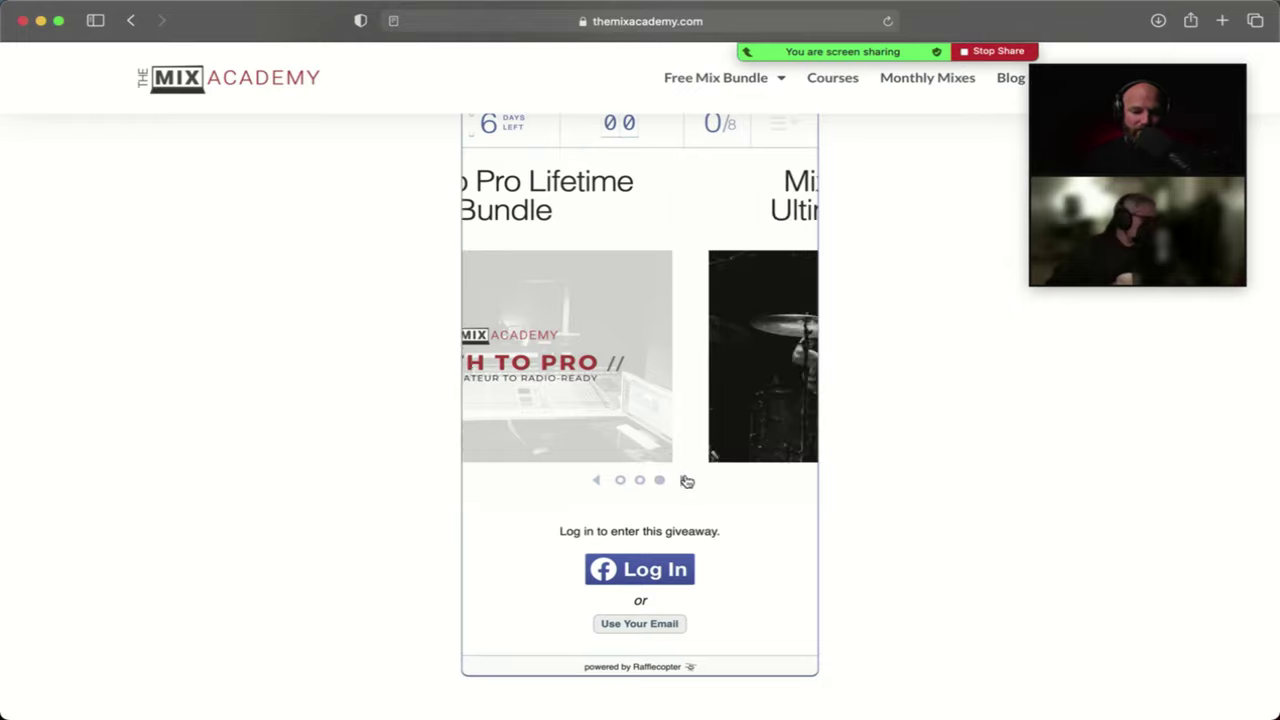
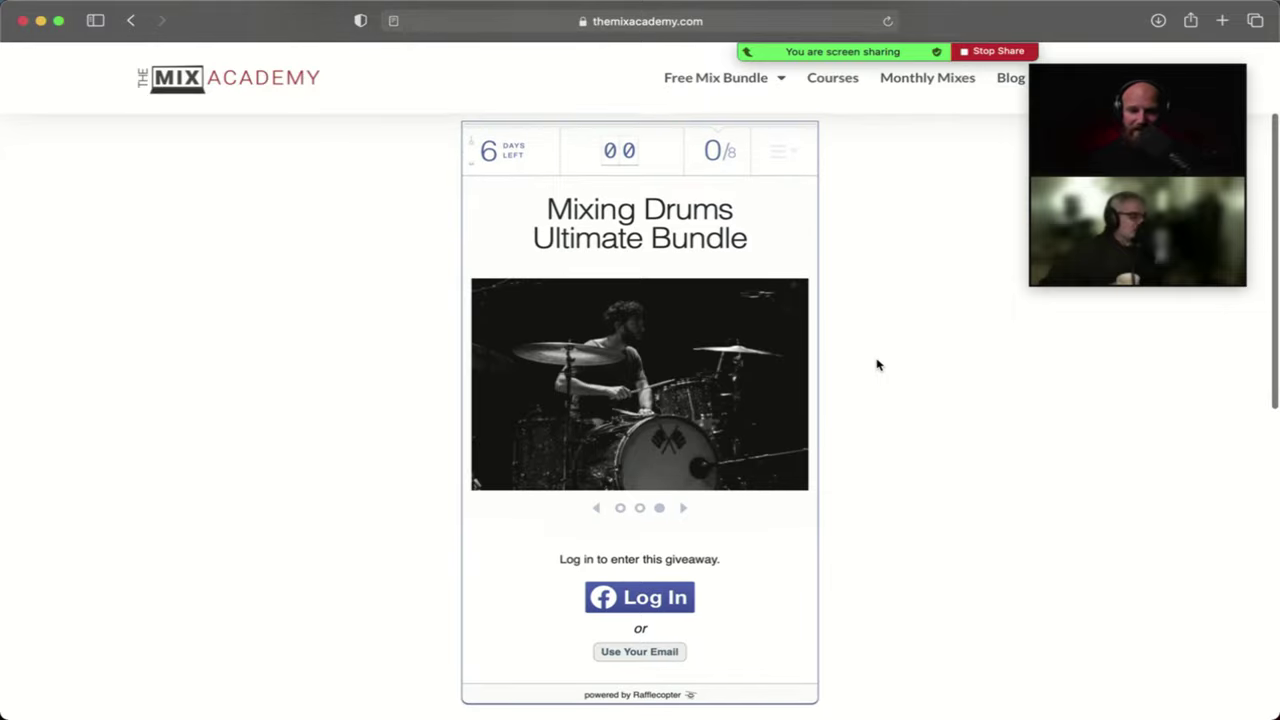
Reload the giveaway page and review its entry counter, the iZotope prize and the login options.
{"action": "scroll", "coordinate": [877, 365], "scroll_direction": "up", "scroll_amount": 4}
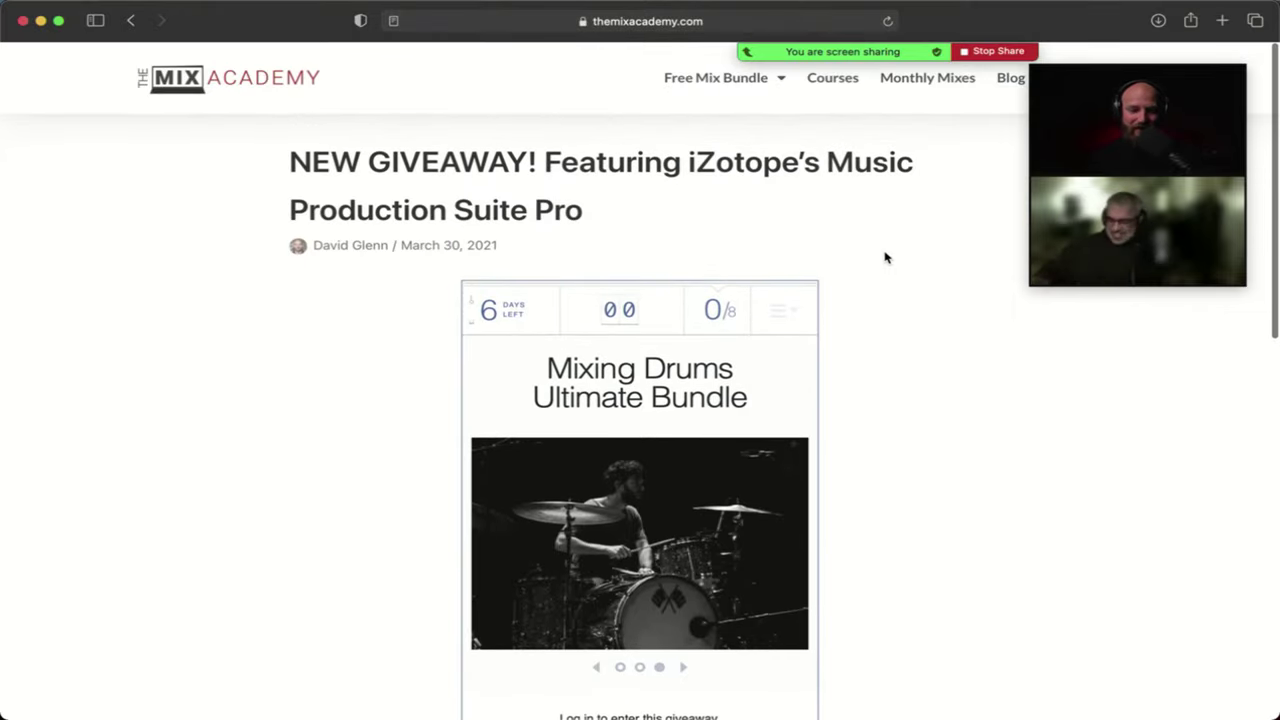
{"action": "scroll", "coordinate": [885, 283], "scroll_direction": "down", "scroll_amount": 2}
{"action": "scroll", "coordinate": [885, 285], "scroll_direction": "down", "scroll_amount": 3}
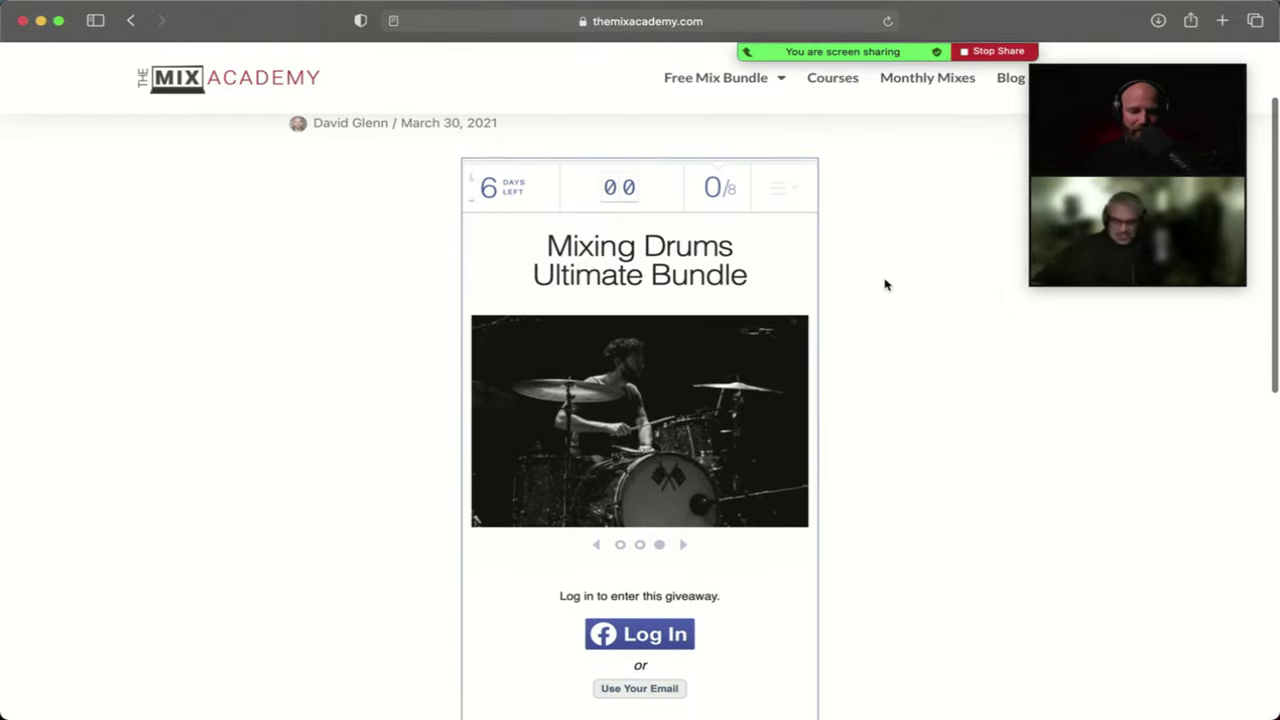
{"action": "scroll", "coordinate": [885, 285], "scroll_direction": "up", "scroll_amount": 1}
{"action": "scroll", "coordinate": [885, 285], "scroll_direction": "up", "scroll_amount": 3}
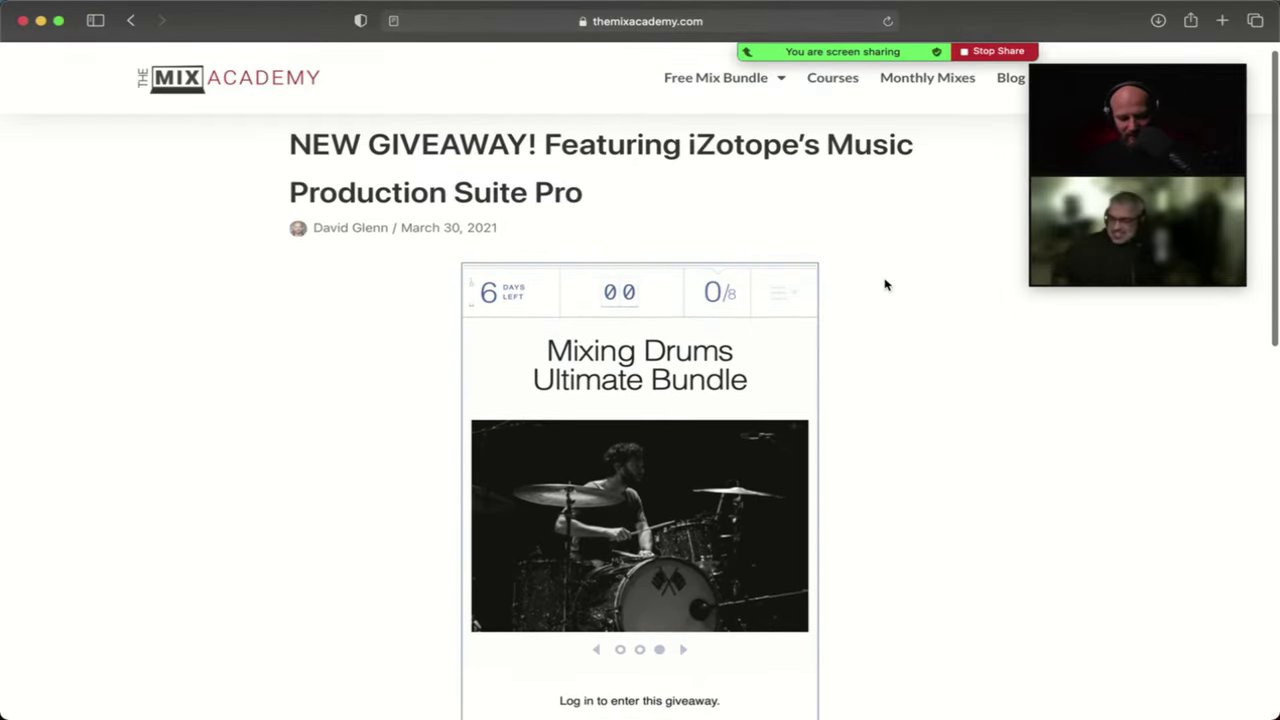
{"action": "key", "text": "cmd+r"}
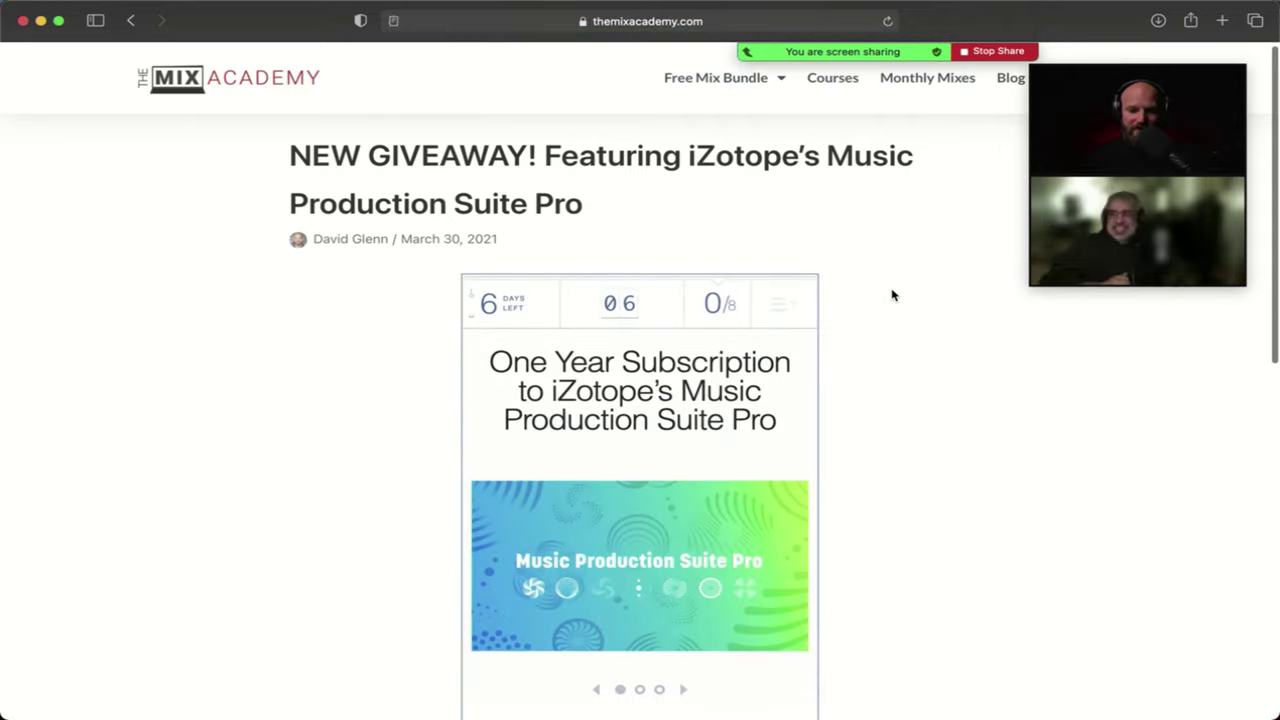
{"action": "scroll", "coordinate": [893, 295], "scroll_direction": "down", "scroll_amount": 1}
{"action": "scroll", "coordinate": [893, 295], "scroll_direction": "up", "scroll_amount": 1}
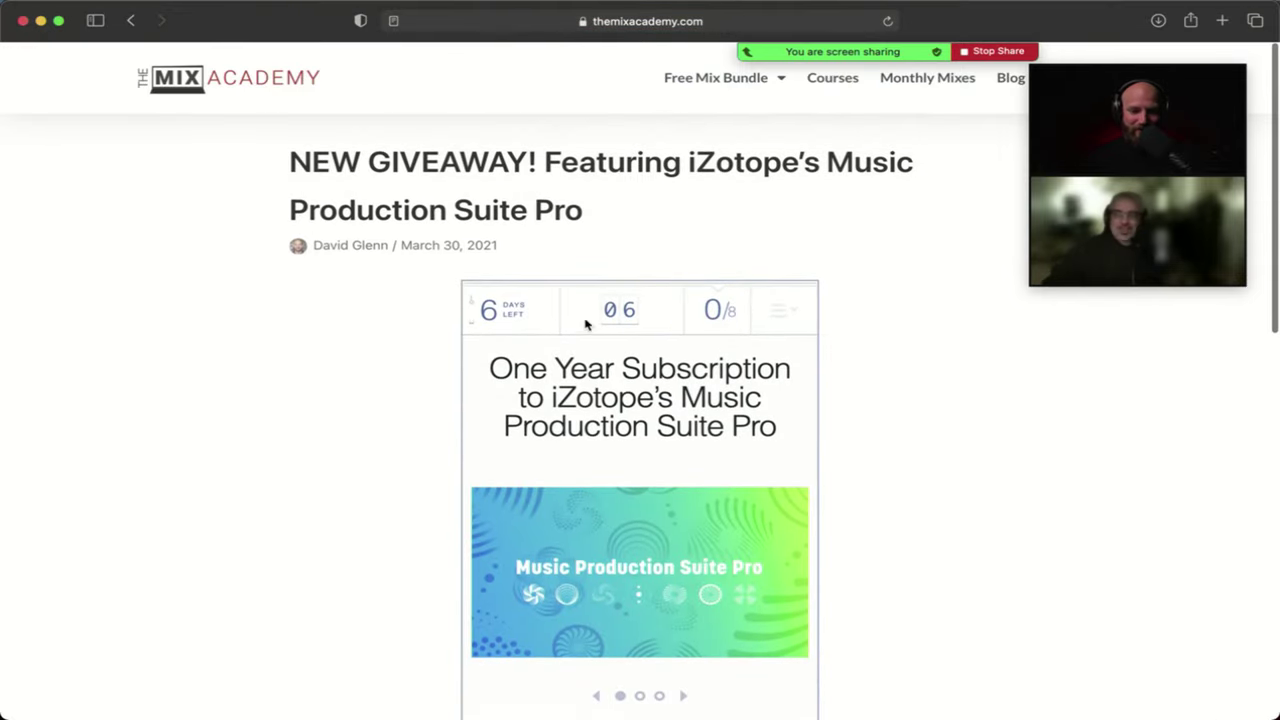
{"action": "scroll", "coordinate": [937, 400], "scroll_direction": "down", "scroll_amount": 2}
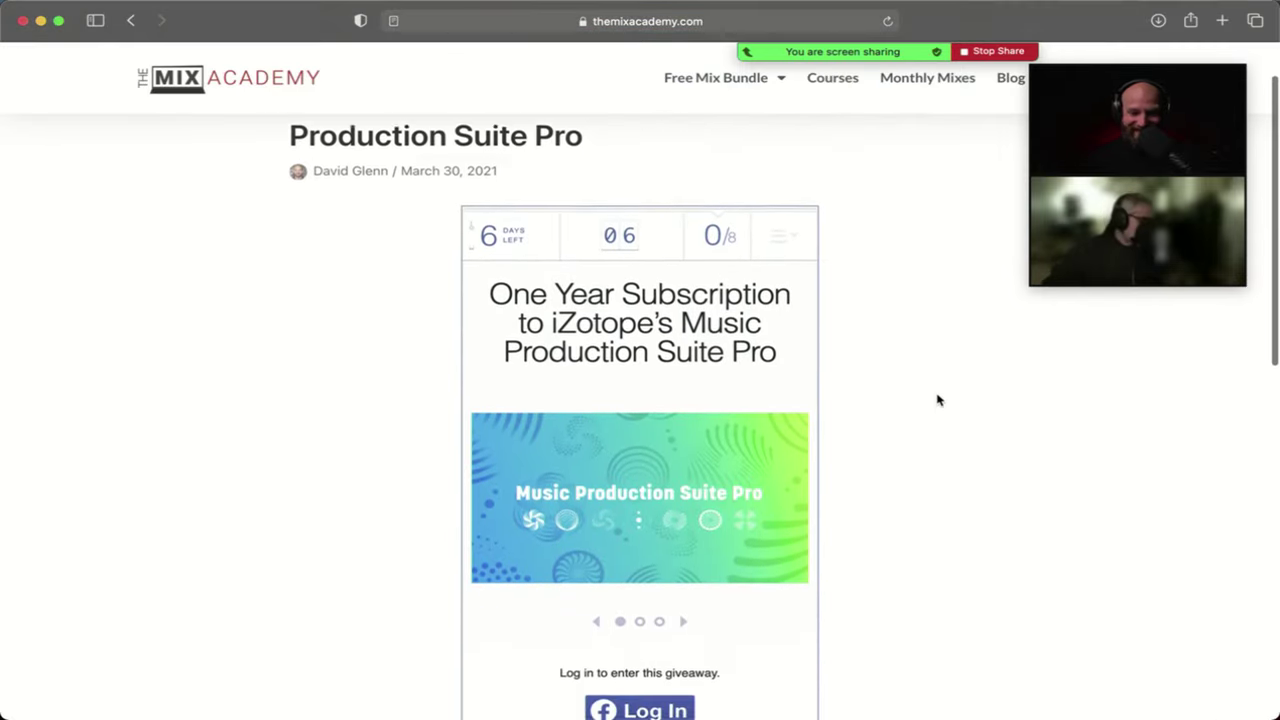
{"action": "scroll", "coordinate": [977, 428], "scroll_direction": "down", "scroll_amount": 2}
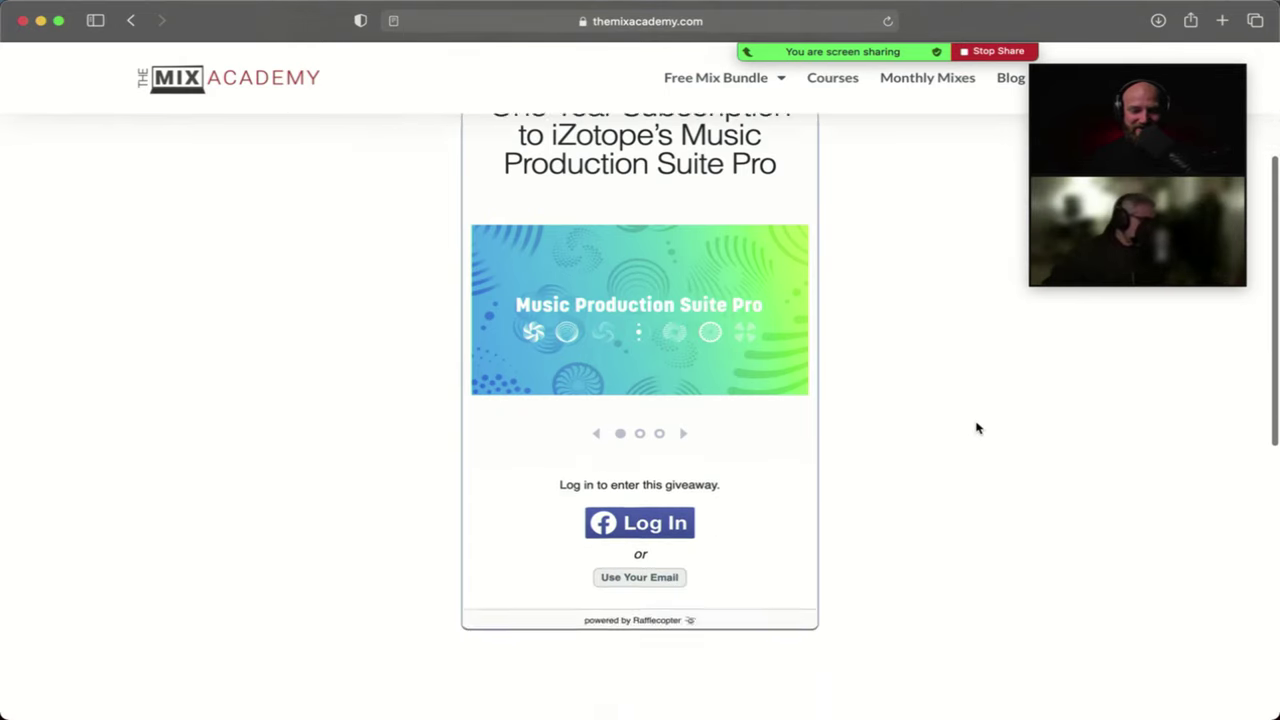
{"action": "scroll", "coordinate": [977, 429], "scroll_direction": "up", "scroll_amount": 4}
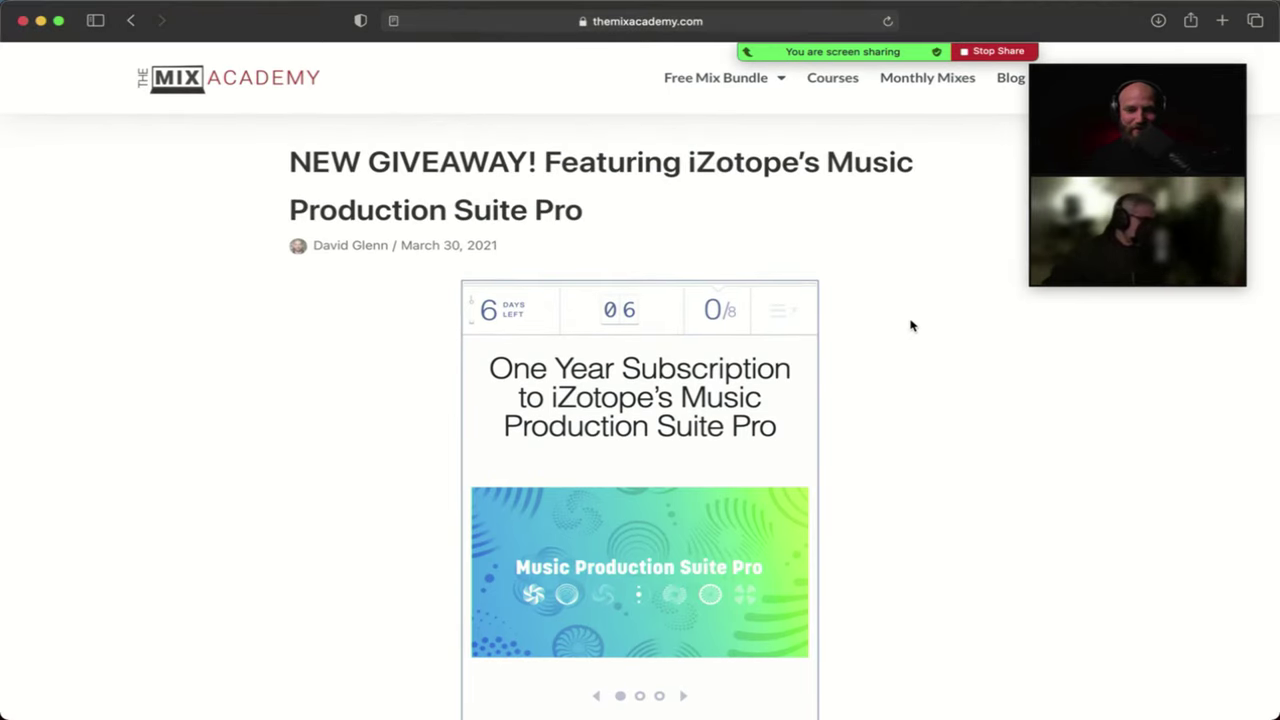
Switch back to Pro Tools, then select and unmute the Guitars folder.
{"action": "key", "text": "super+Tab"}
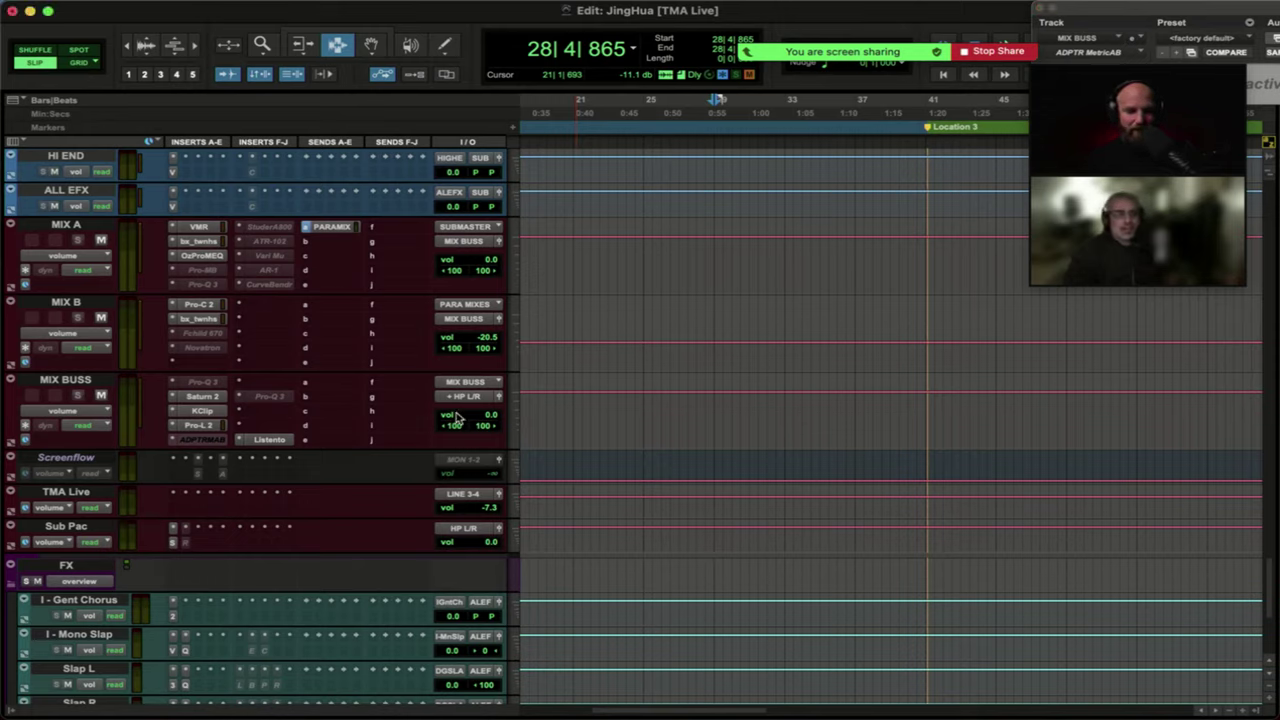
{"action": "scroll", "coordinate": [375, 368], "scroll_direction": "up", "scroll_amount": 10}
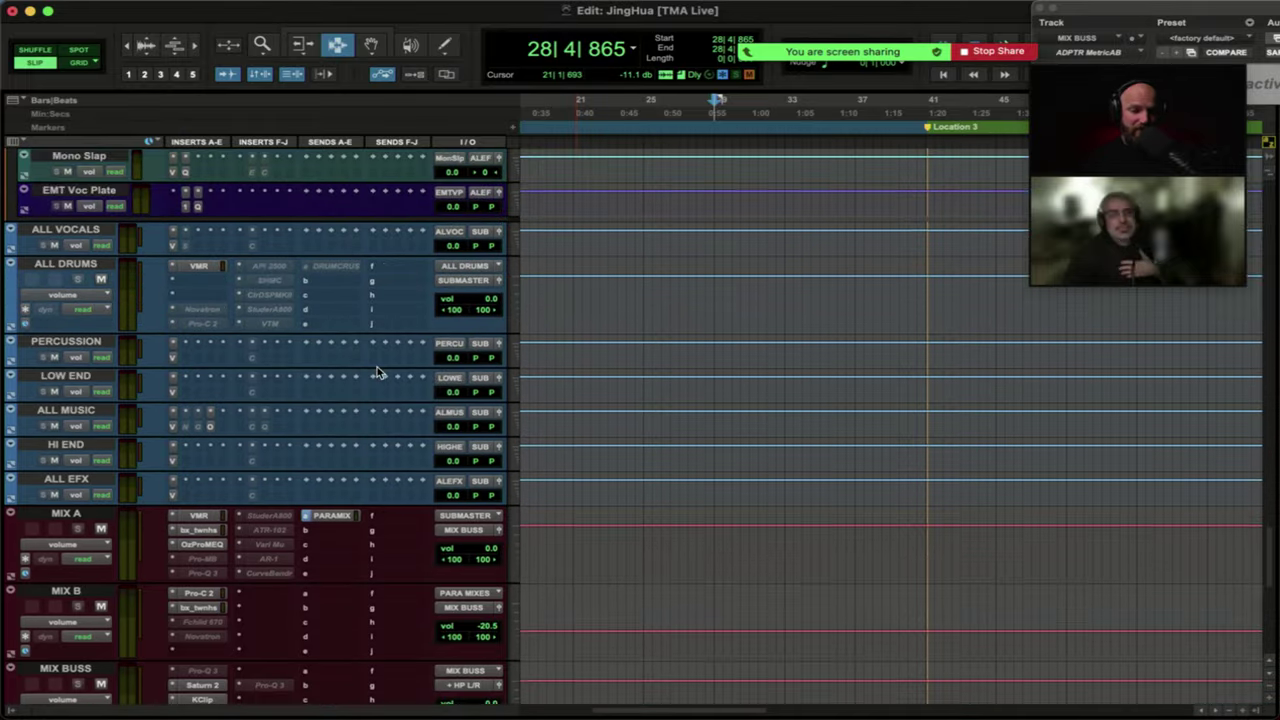
{"action": "scroll", "coordinate": [268, 345], "scroll_direction": "up", "scroll_amount": 15}
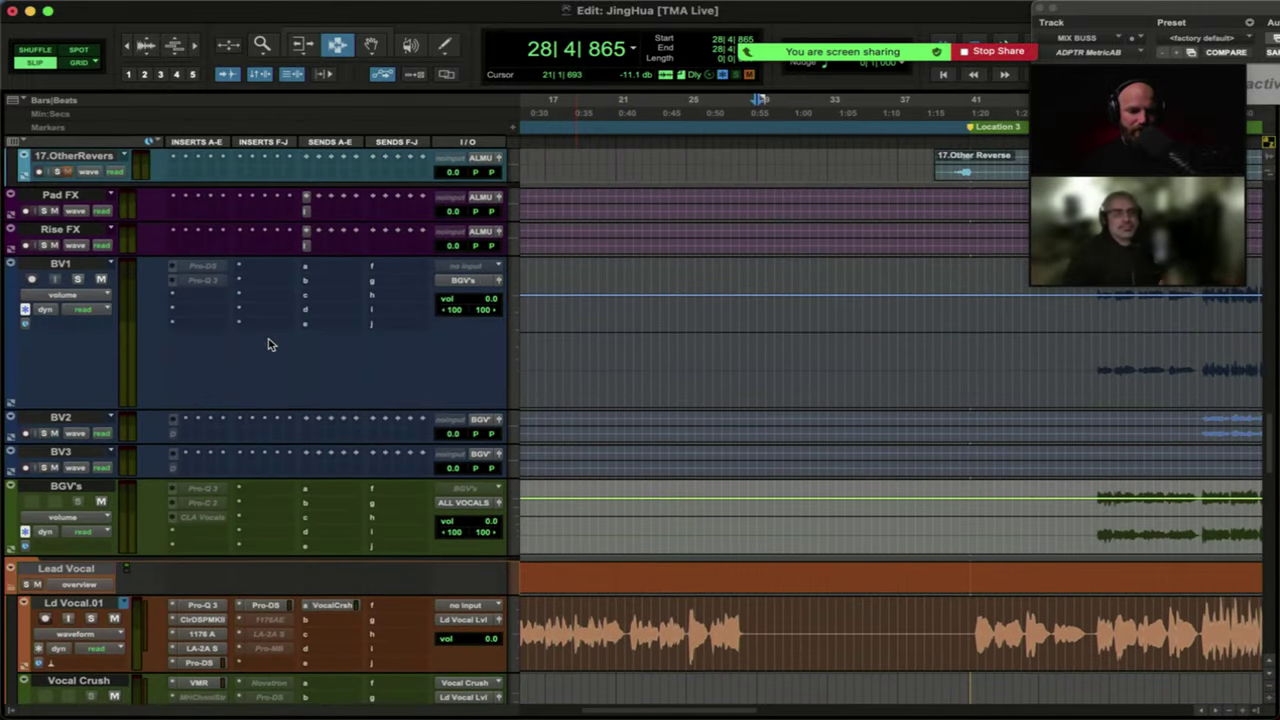
{"action": "scroll", "coordinate": [268, 345], "scroll_direction": "up", "scroll_amount": 15}
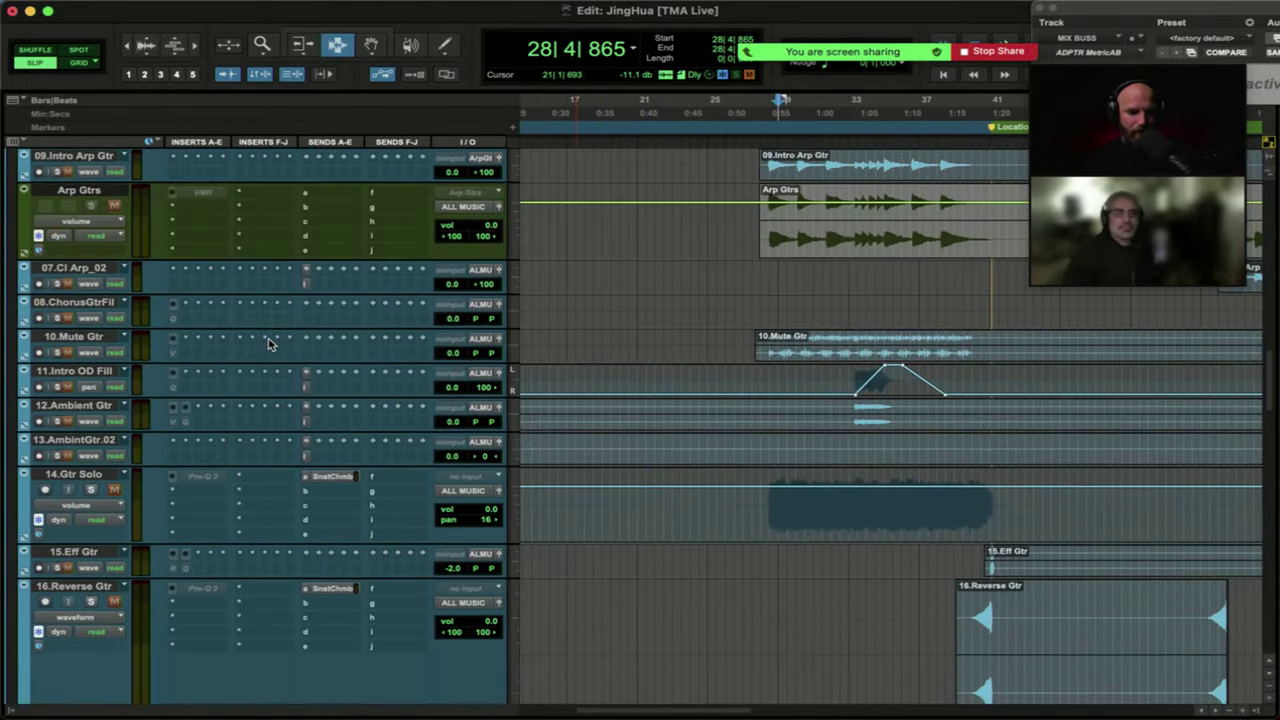
{"action": "scroll", "coordinate": [268, 345], "scroll_direction": "up", "scroll_amount": 15}
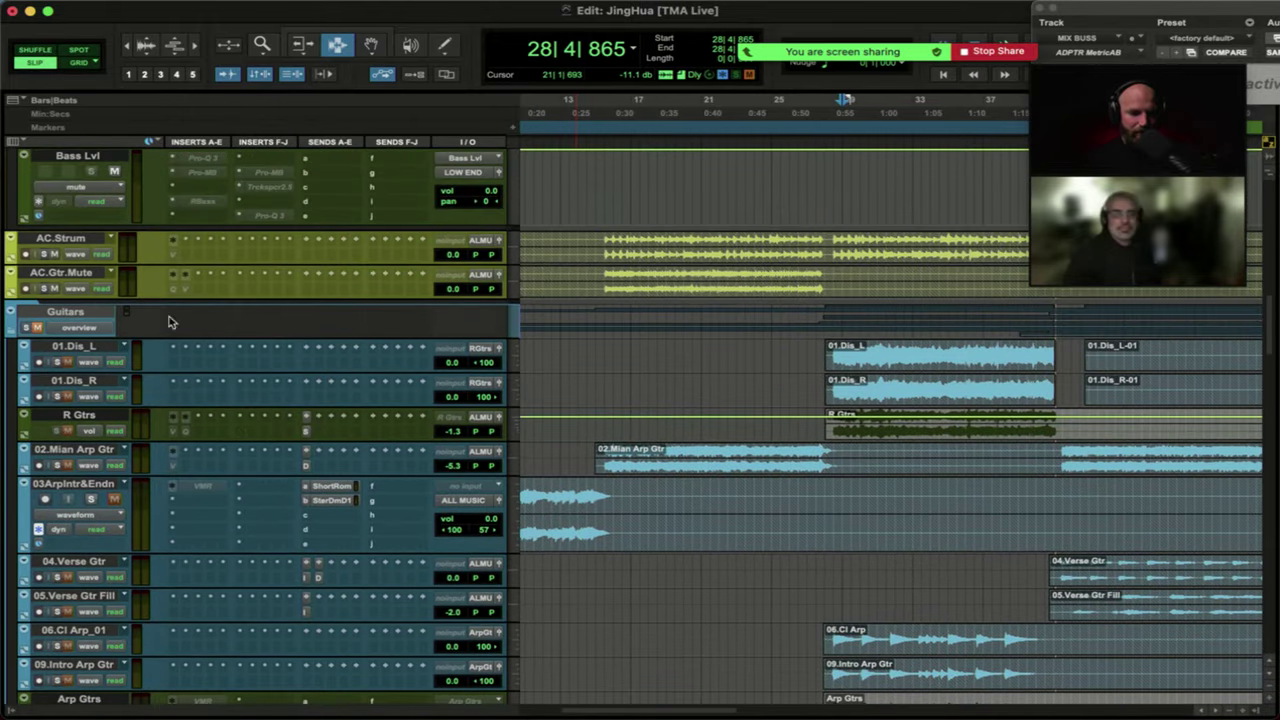
{"action": "left_click", "coordinate": [88, 315]}
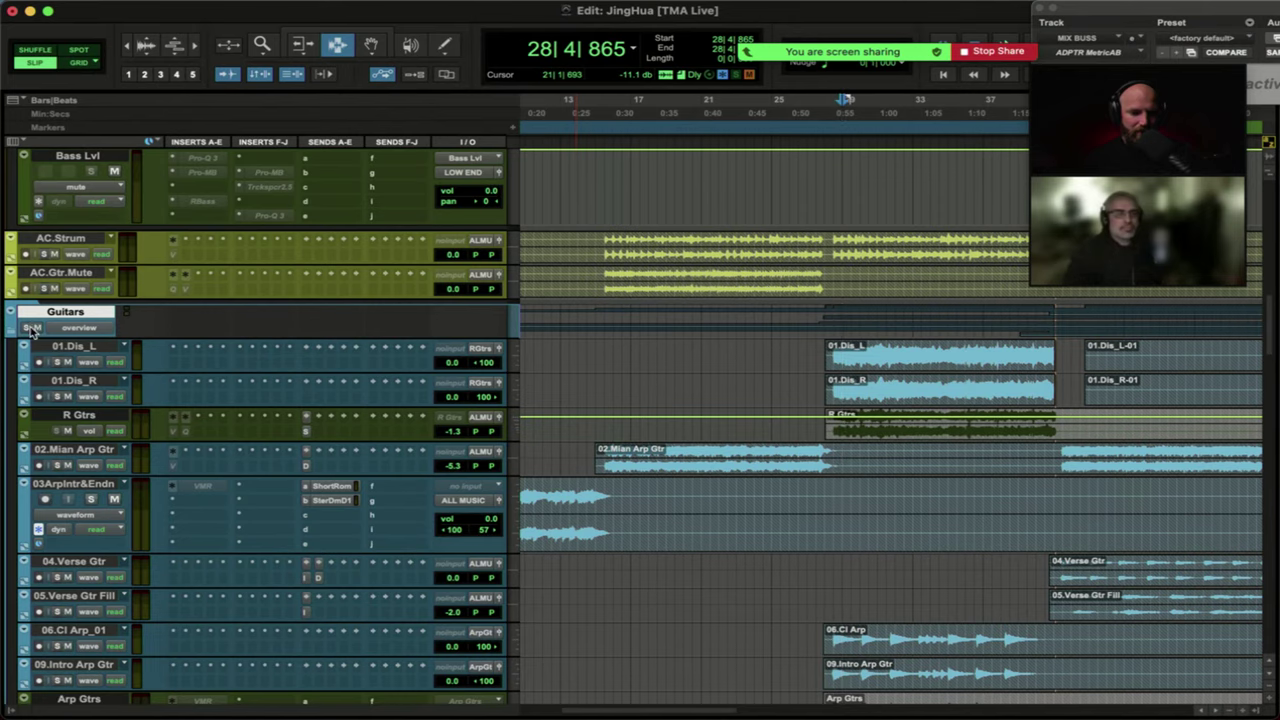
{"action": "scroll", "coordinate": [740, 369], "scroll_direction": "up", "scroll_amount": 4}
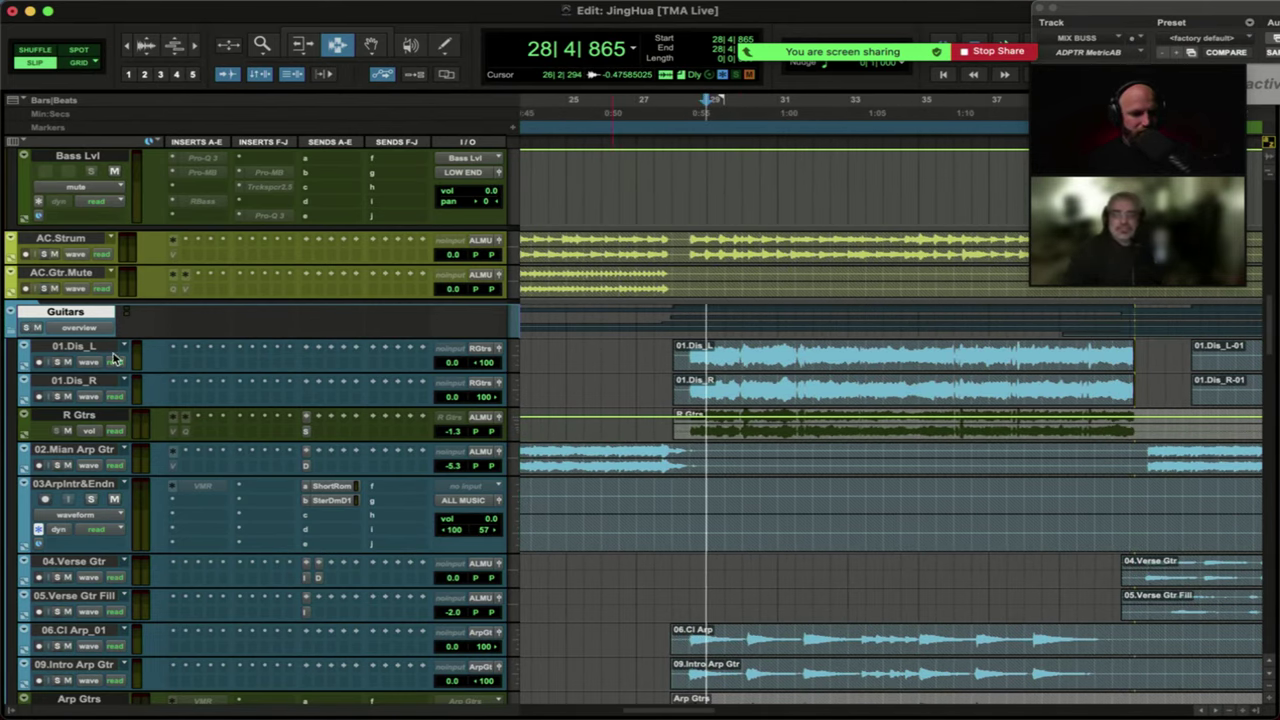
{"action": "left_click", "coordinate": [75, 350]}
{"action": "scroll", "coordinate": [103, 265], "scroll_direction": "up", "scroll_amount": 10}
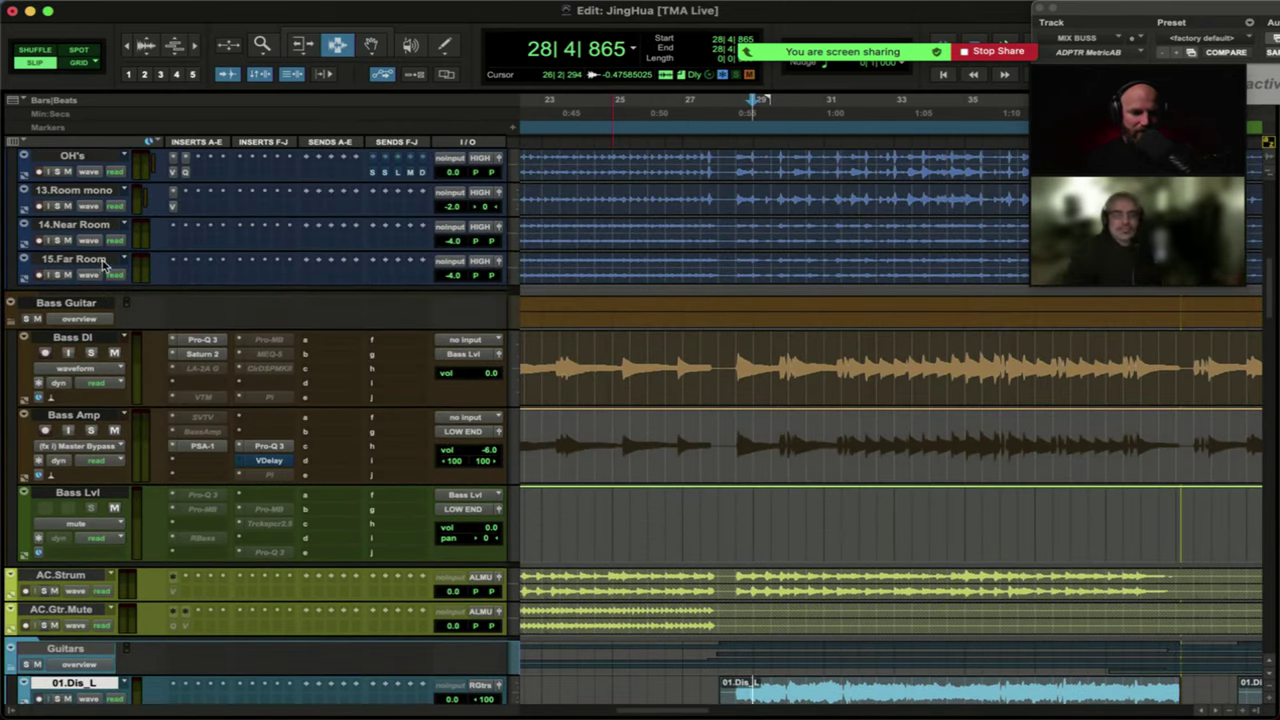
{"action": "left_click", "coordinate": [82, 262]}
{"action": "scroll", "coordinate": [80, 262], "scroll_direction": "up", "scroll_amount": 10}
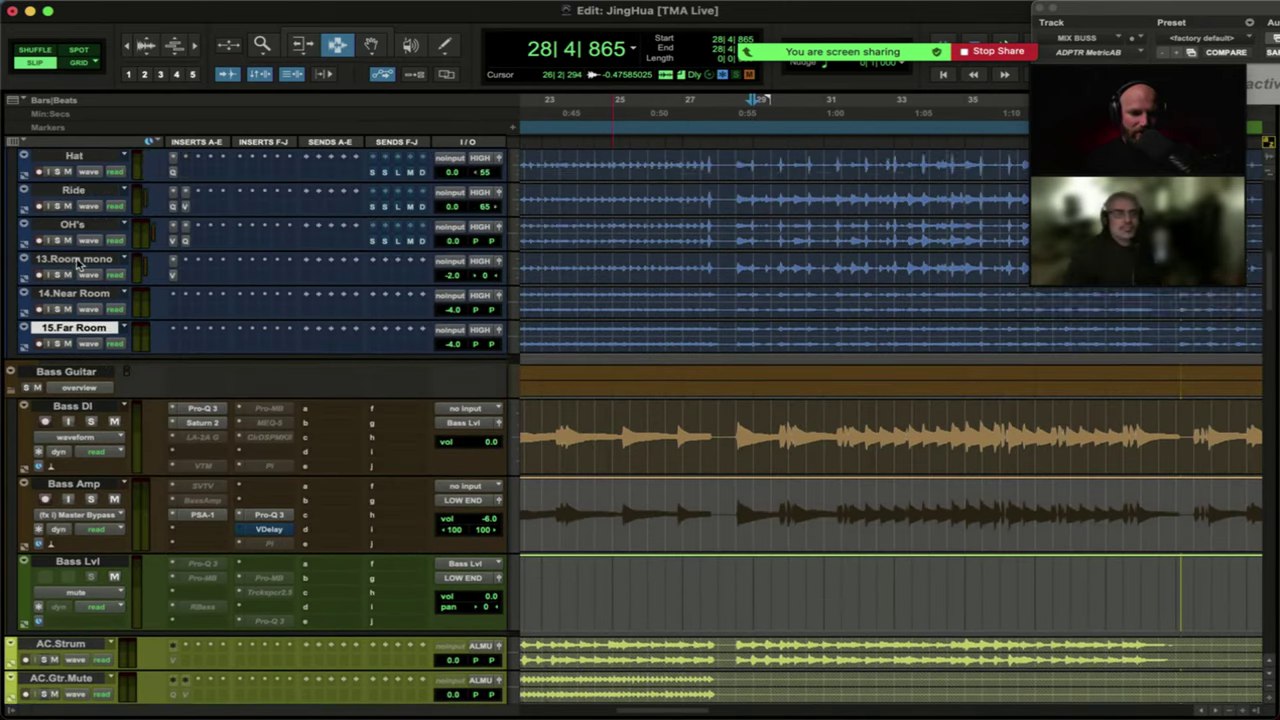
{"action": "scroll", "coordinate": [78, 262], "scroll_direction": "up", "scroll_amount": 5}
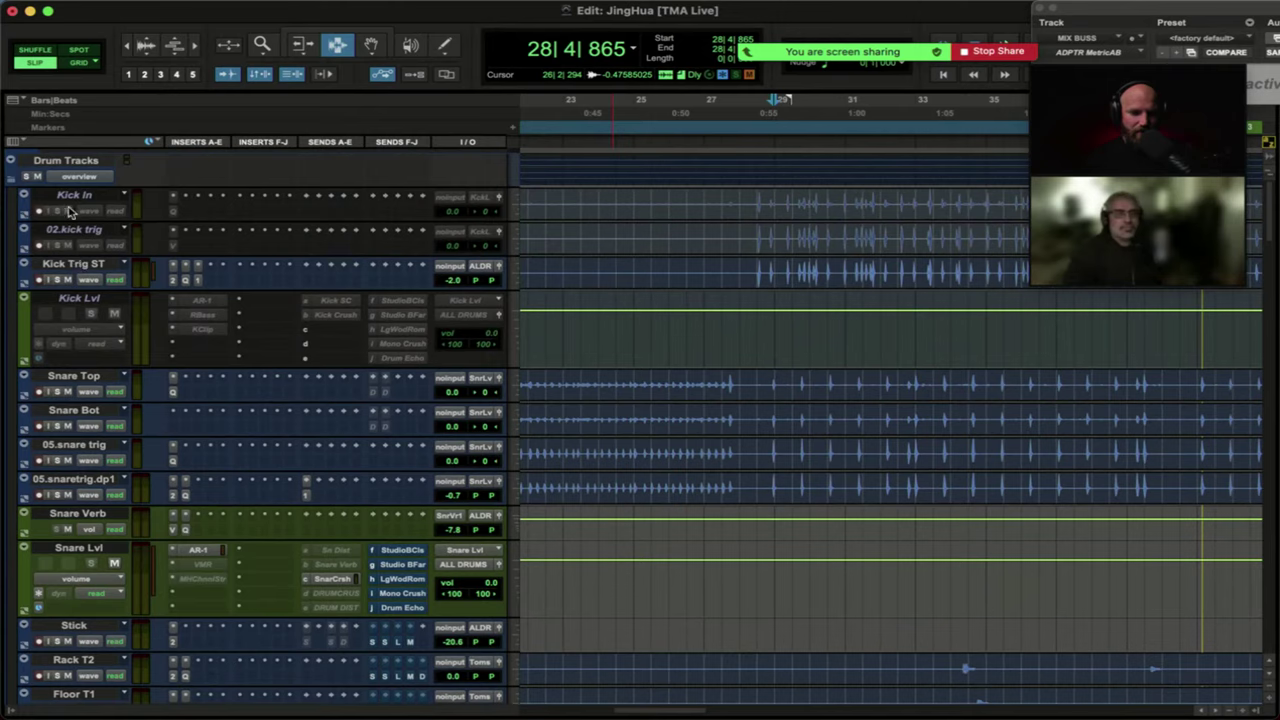
{"action": "left_click", "coordinate": [64, 162]}
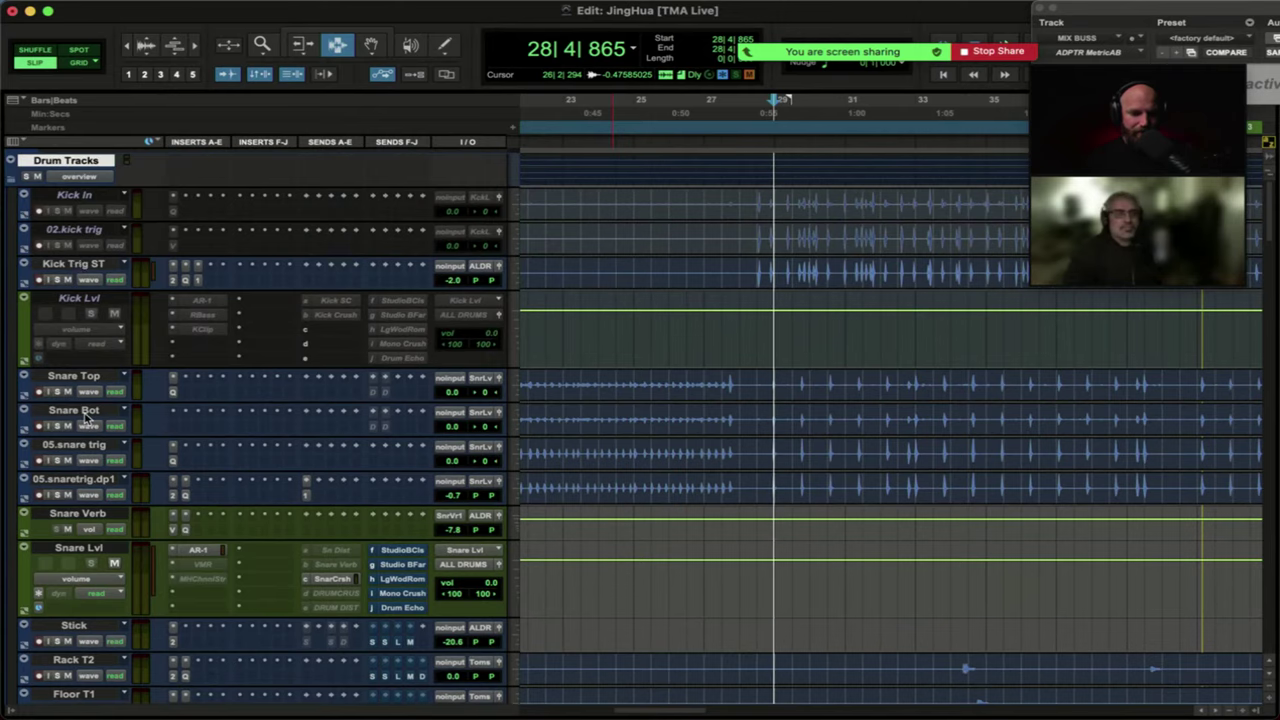
Select all the drum tracks from Kick In through 15.Far Room and freeze them.
{"action": "scroll", "coordinate": [86, 418], "scroll_direction": "down", "scroll_amount": 5}
{"action": "scroll", "coordinate": [86, 418], "scroll_direction": "down", "scroll_amount": 4}
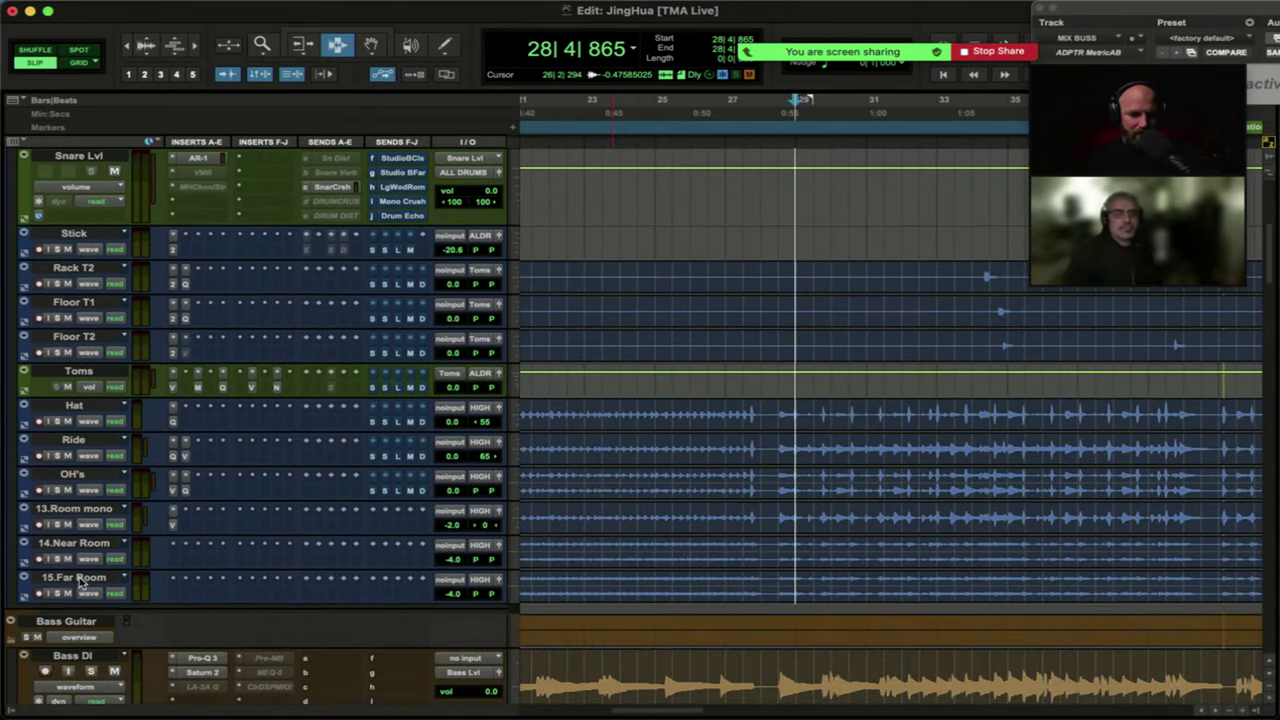
{"action": "left_click", "coordinate": [80, 580]}
{"action": "scroll", "coordinate": [76, 400], "scroll_direction": "up", "scroll_amount": 8}
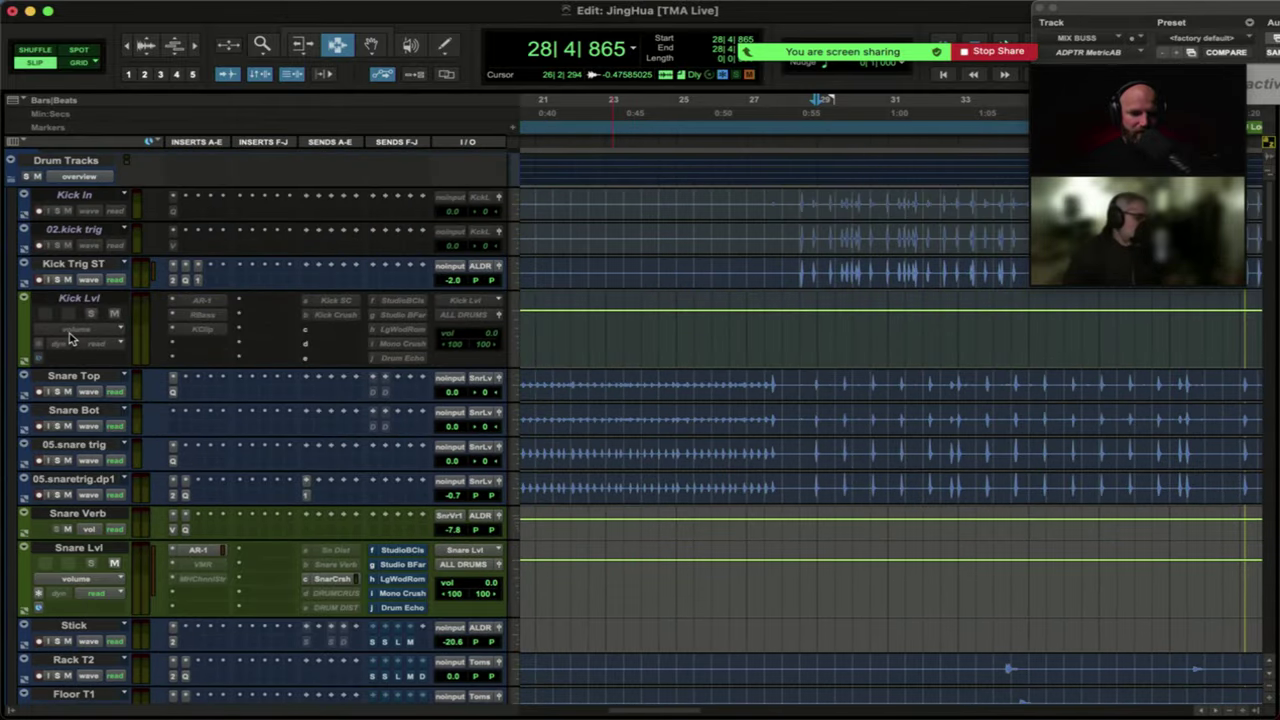
{"action": "left_click", "coordinate": [80, 200]}
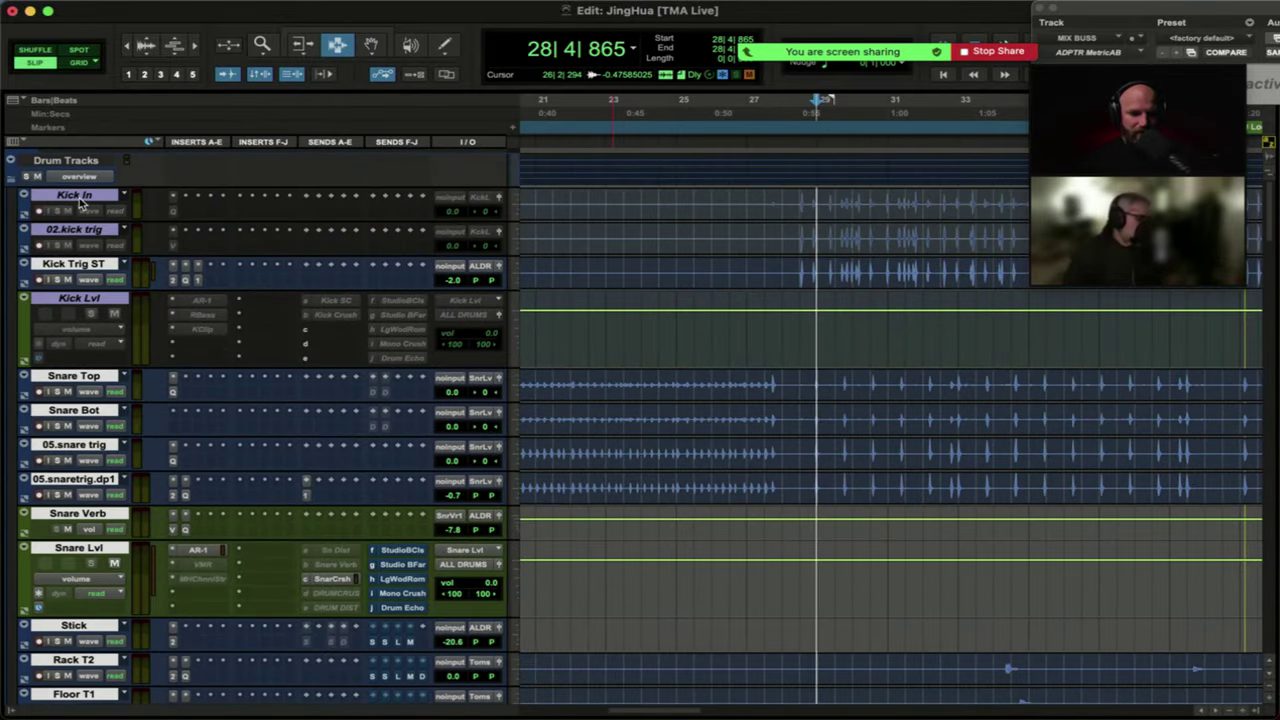
{"action": "right_click", "coordinate": [82, 265]}
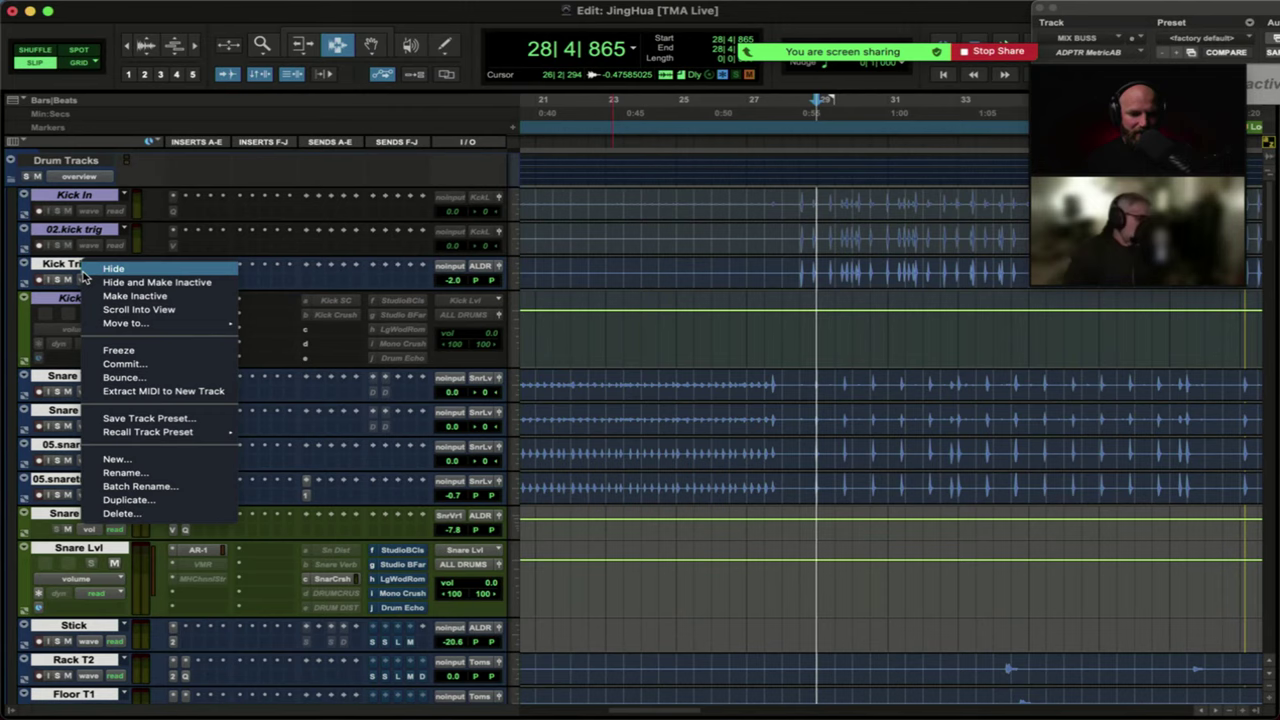
{"action": "left_click", "coordinate": [120, 351]}
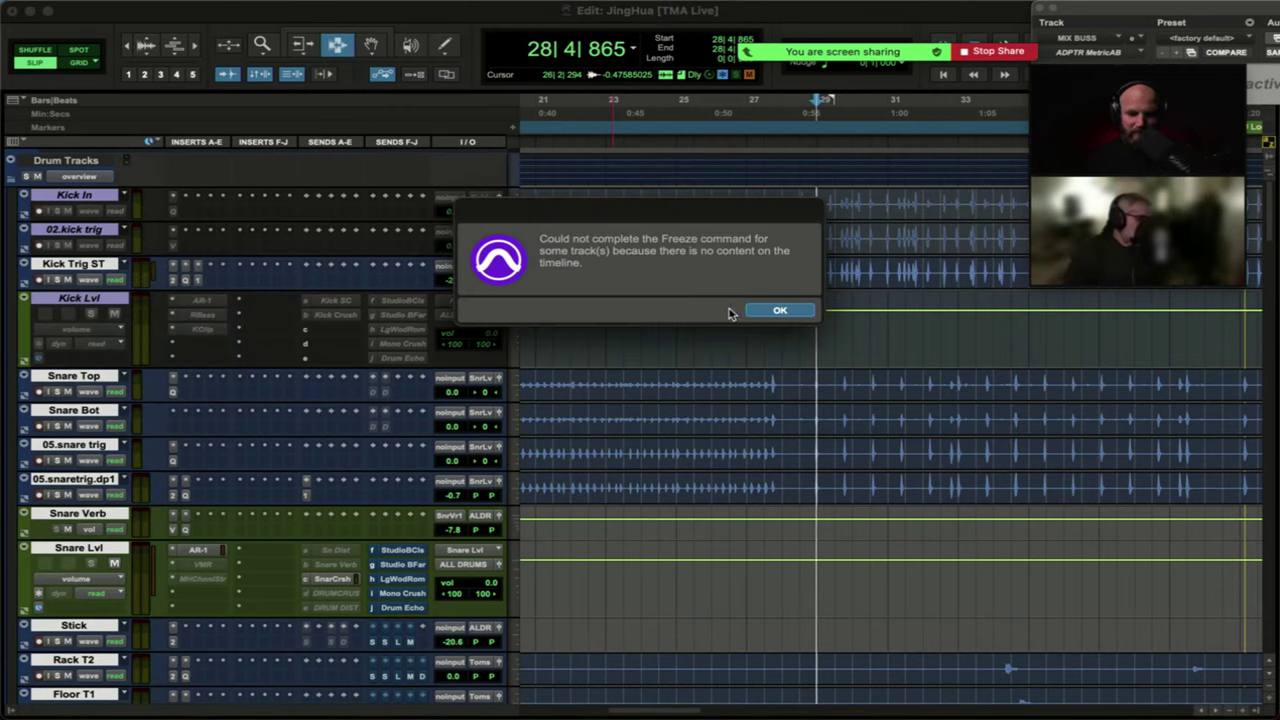
{"action": "key", "text": "Return"}
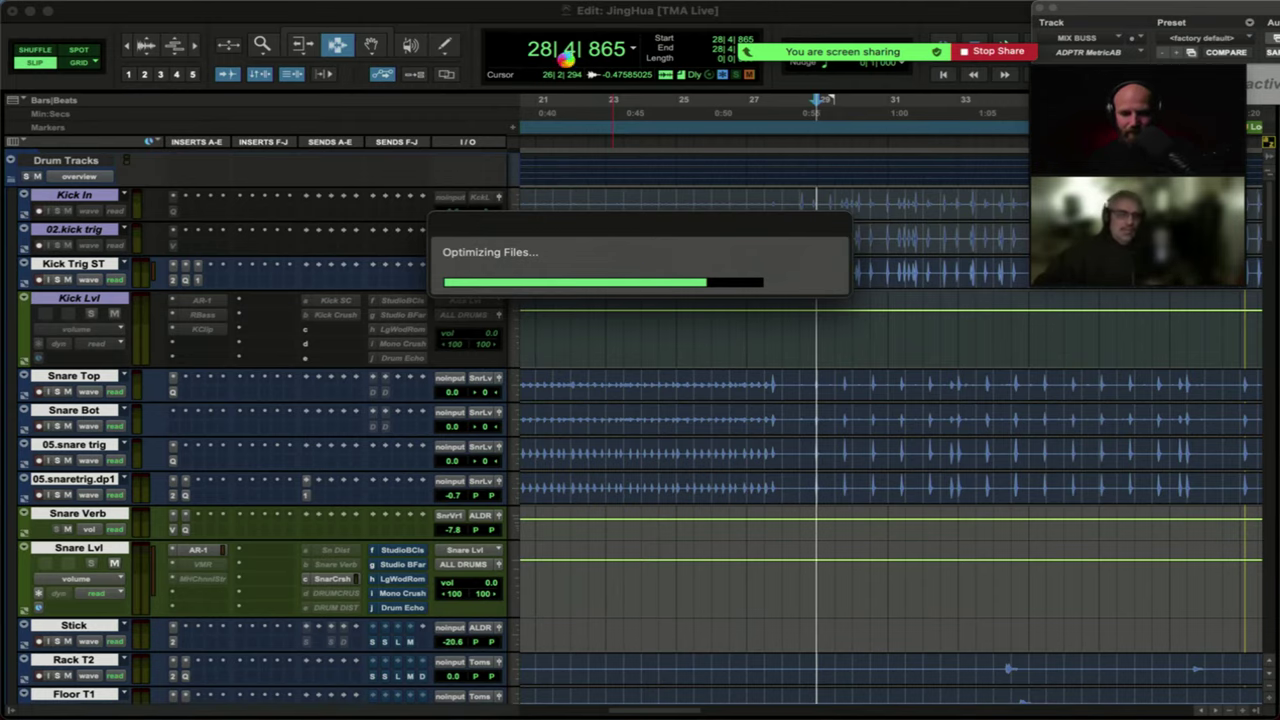
Check the Zoom sharing options, pause the screen share and stop it.
{"action": "mouse_move", "coordinate": [790, 25]}
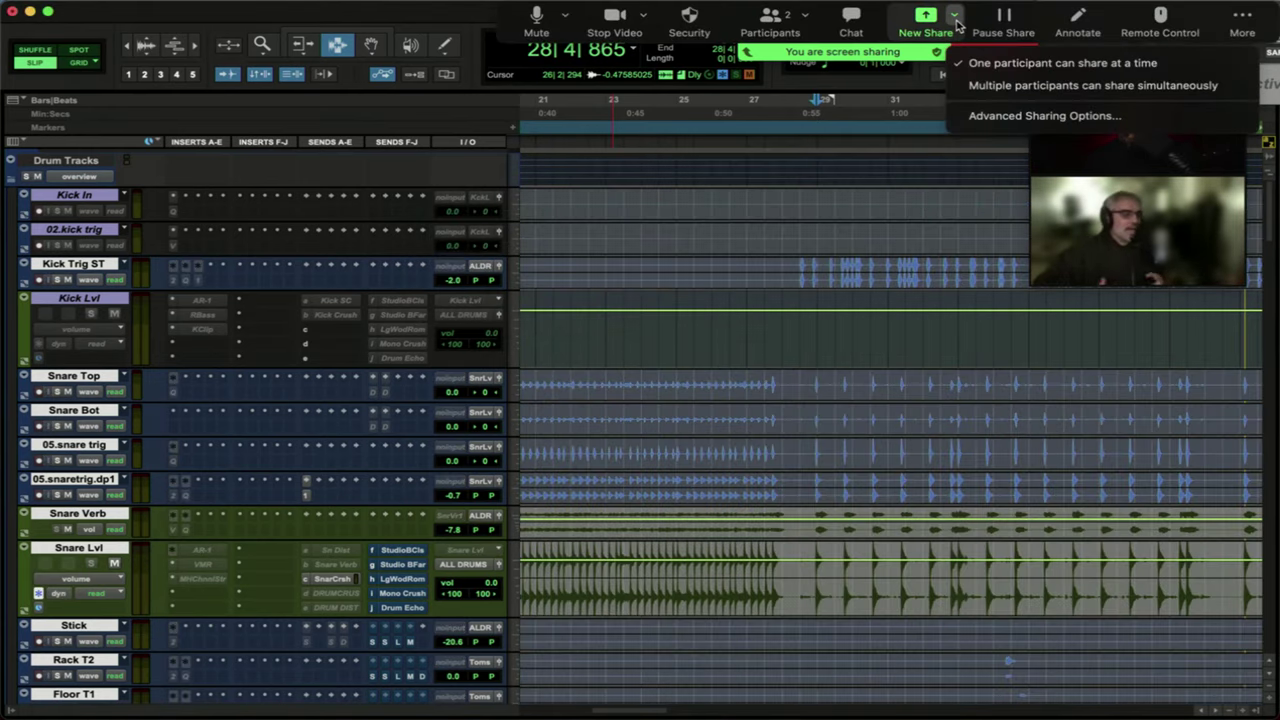
{"action": "left_click", "coordinate": [955, 17]}
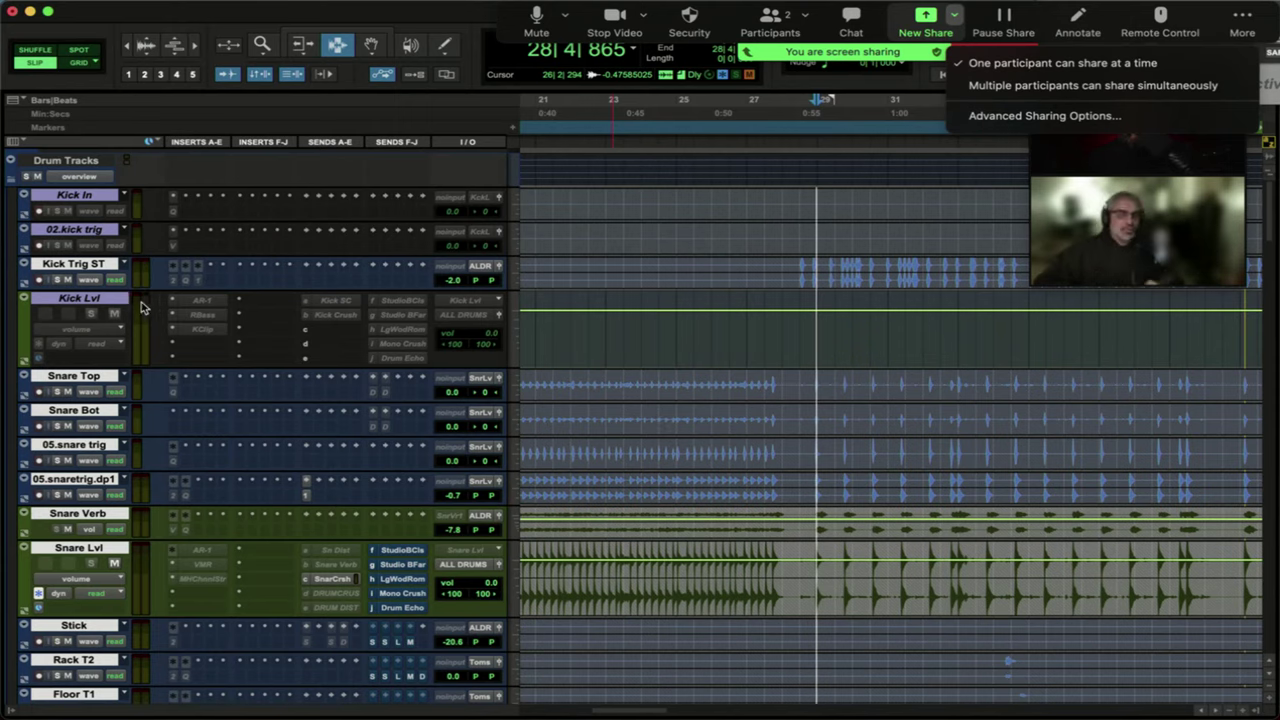
{"action": "left_click", "coordinate": [1010, 215]}
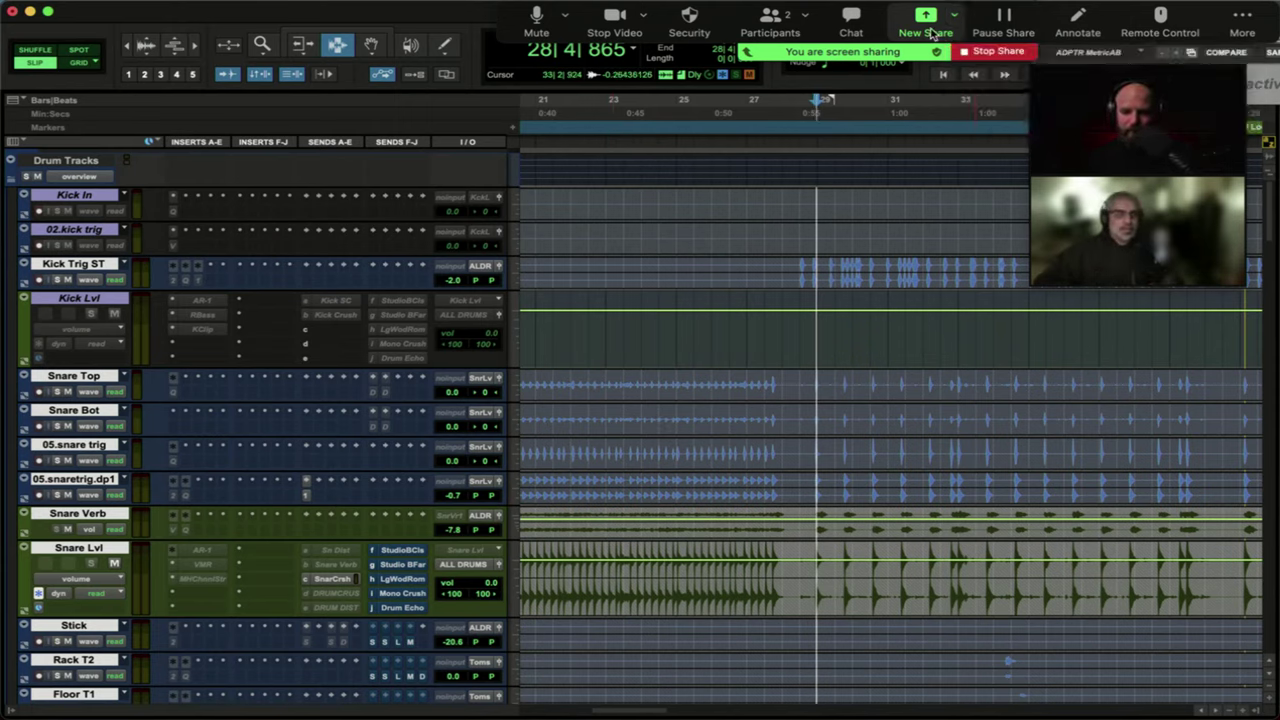
{"action": "left_click", "coordinate": [1005, 33]}
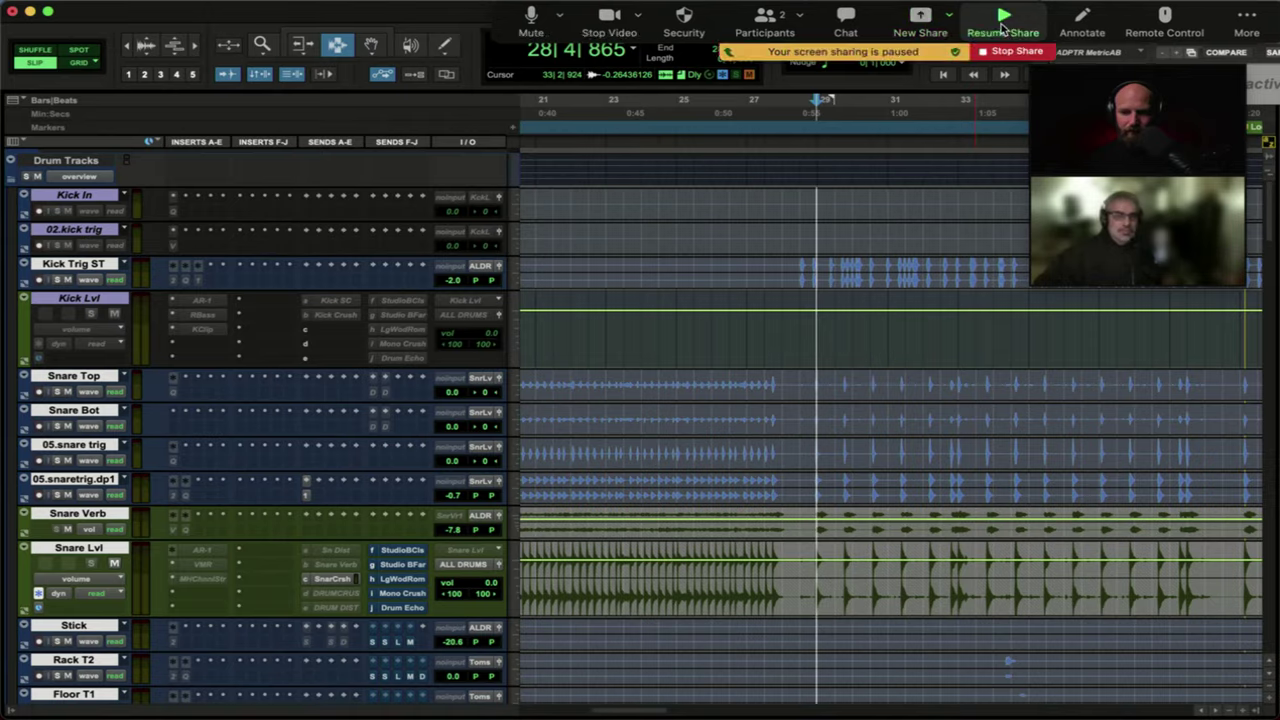
{"action": "left_click", "coordinate": [1000, 51]}
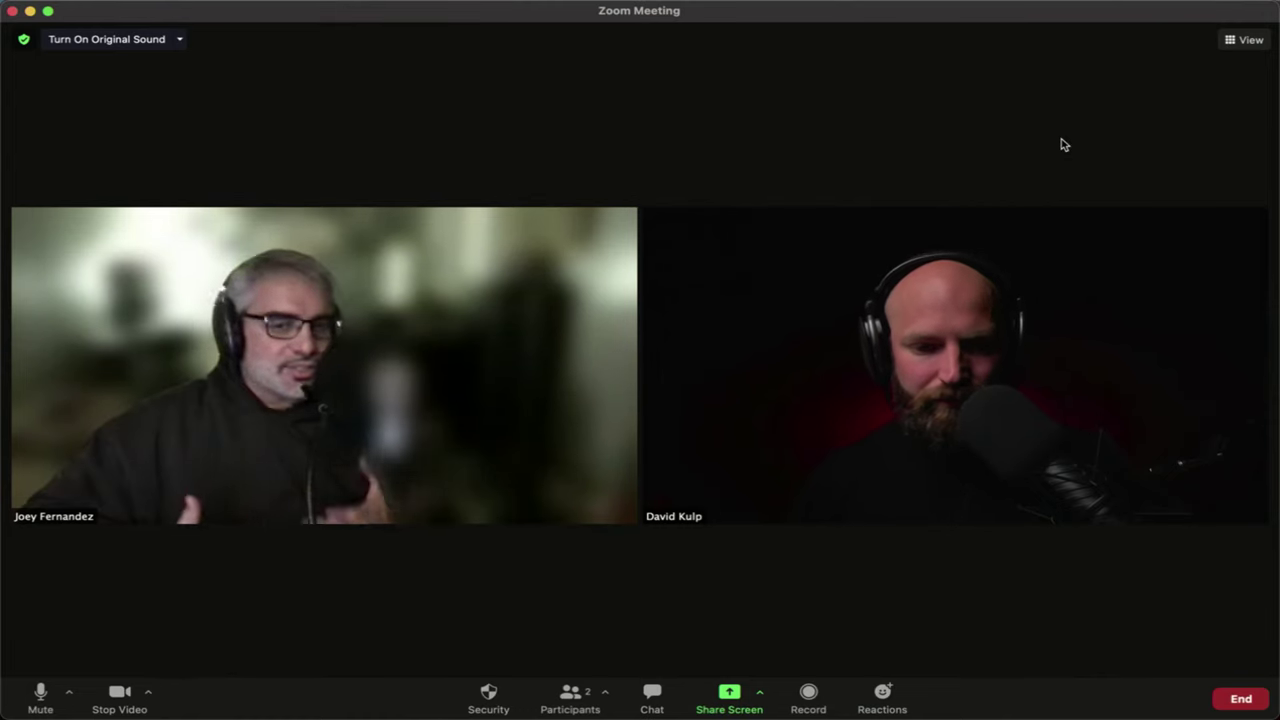
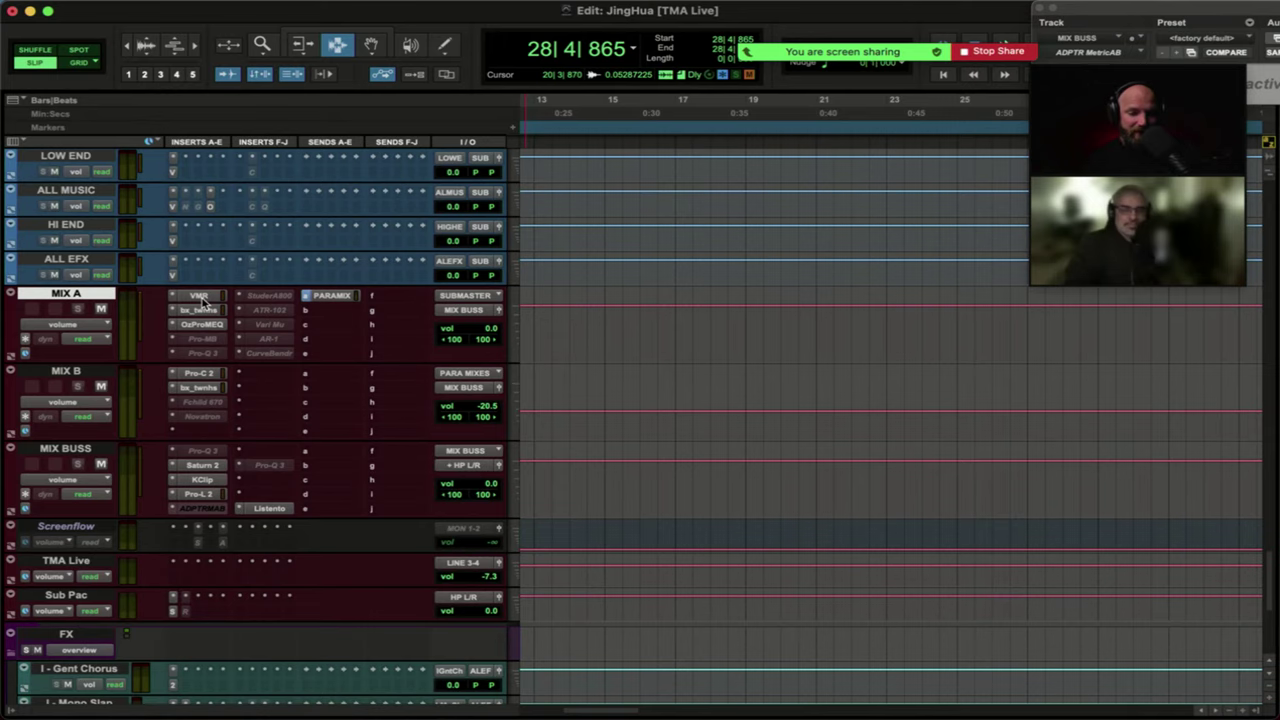
Inspect the Virtual Mix Rack chain inserted on MIX A, and close its window.
{"action": "left_click", "coordinate": [200, 298]}
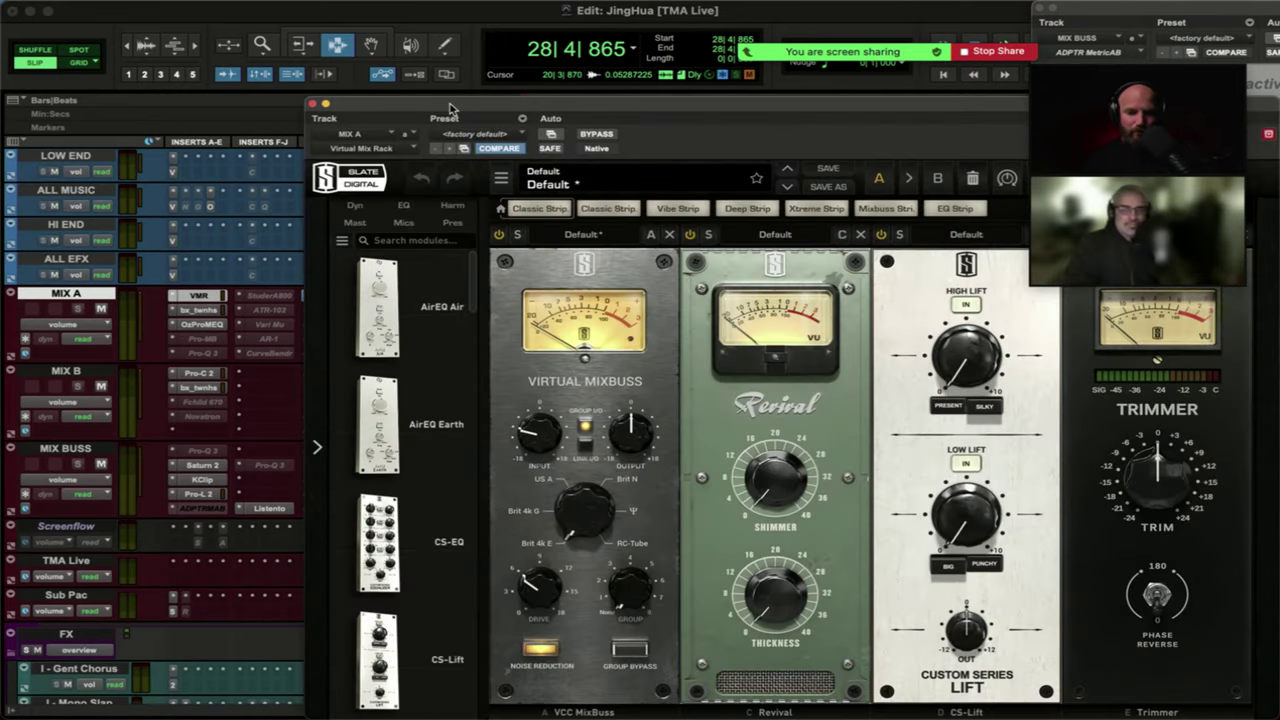
{"action": "left_click_drag", "start_coordinate": [450, 108], "coordinate": [379, 20]}
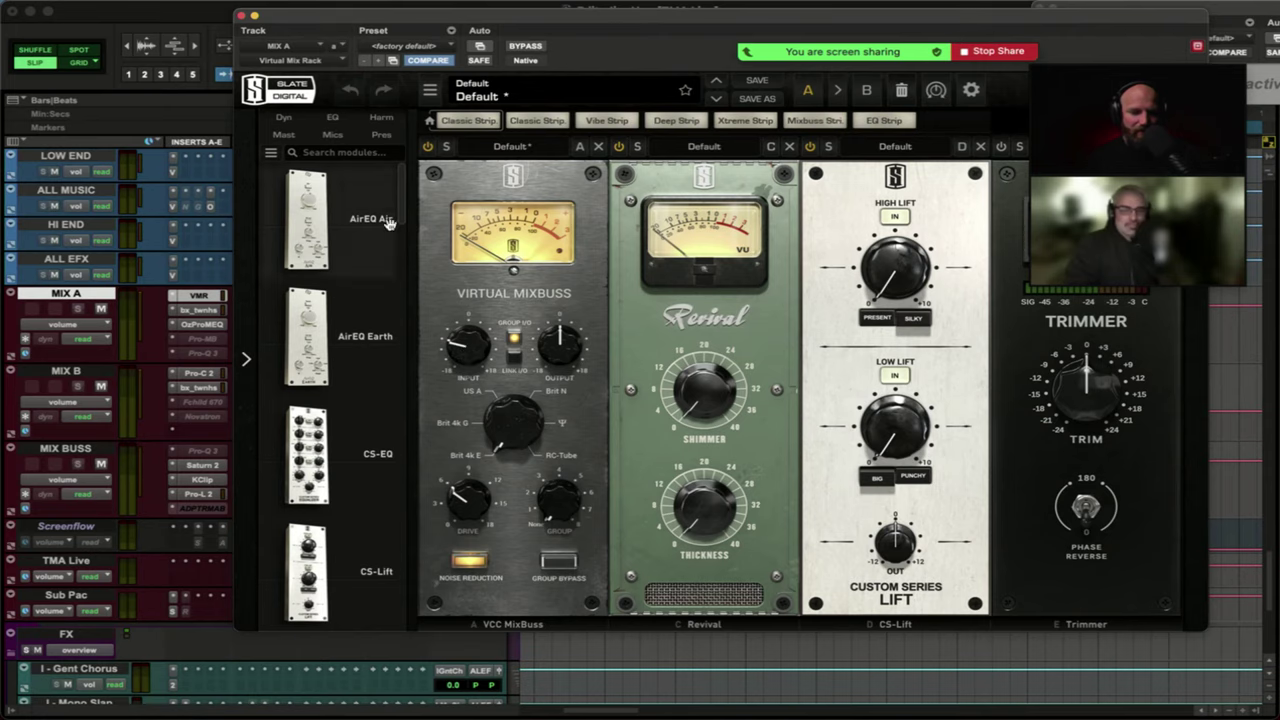
{"action": "left_click", "coordinate": [241, 17]}
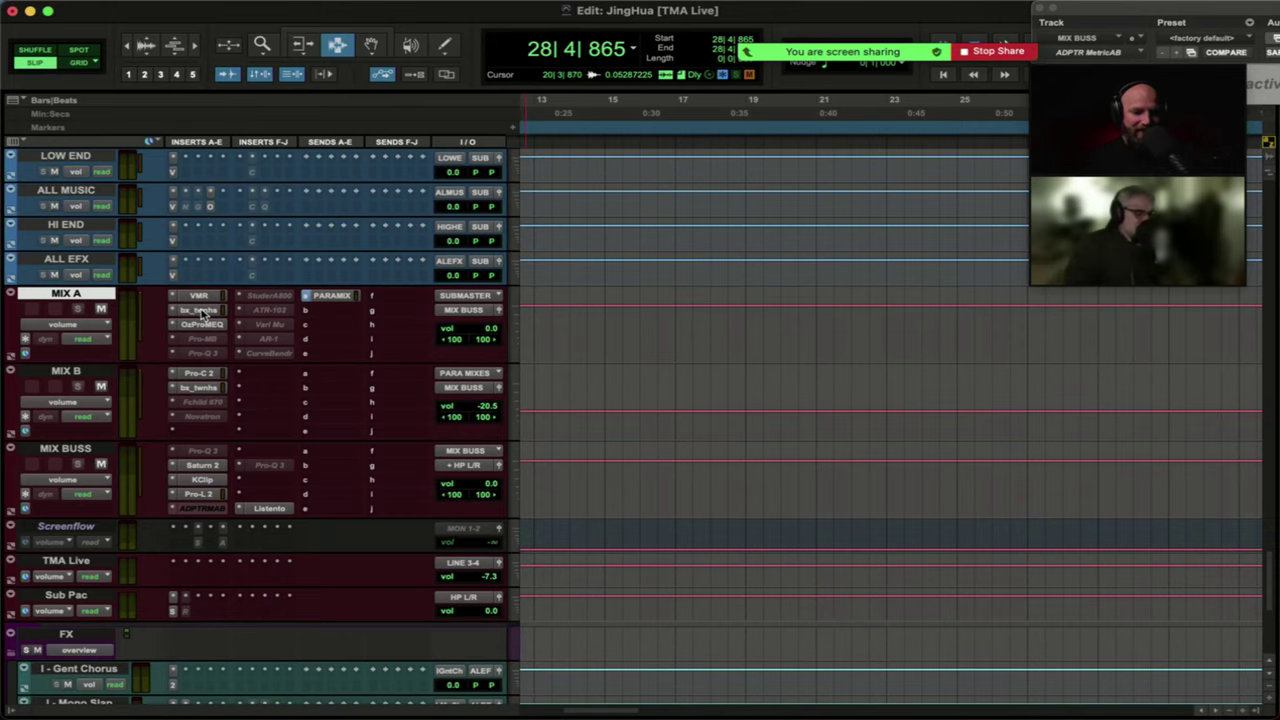
Inspect the bx_townhouse buss compressor on MIX A while playing the mix, and close its window.
{"action": "left_click", "coordinate": [203, 311]}
{"action": "left_click_drag", "start_coordinate": [606, 20], "coordinate": [588, 124]}
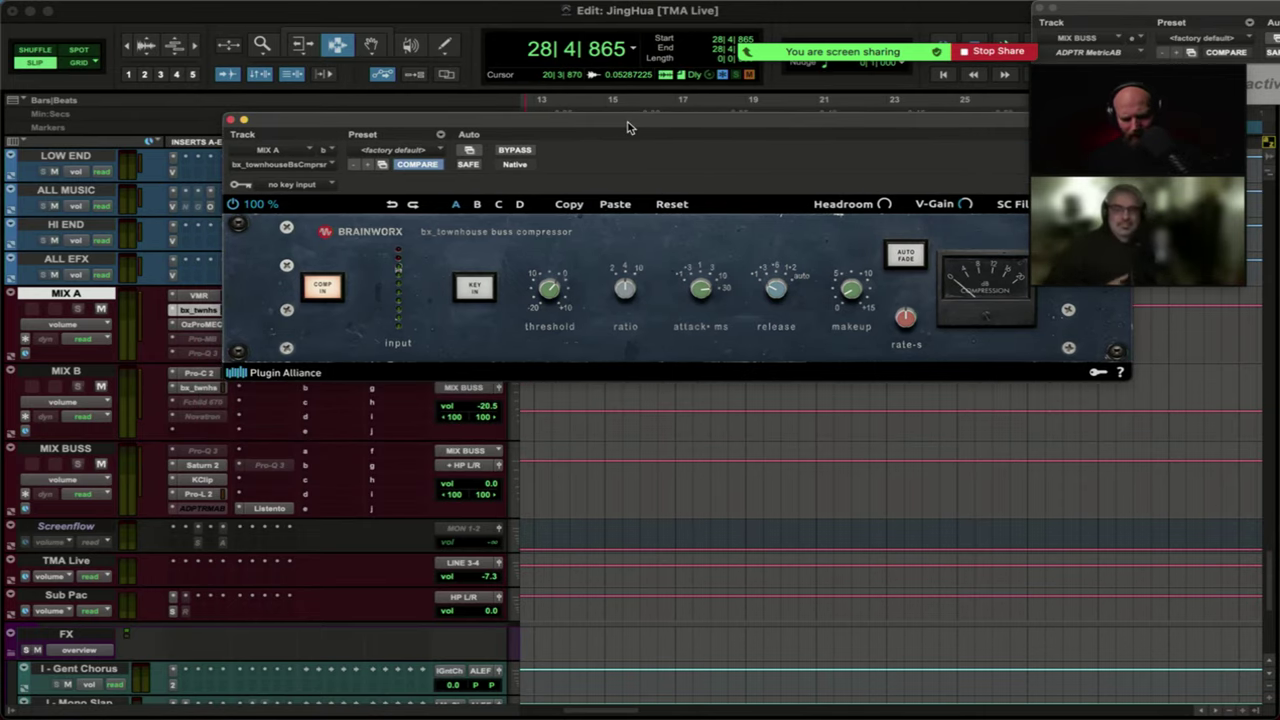
{"action": "key", "text": "space"}
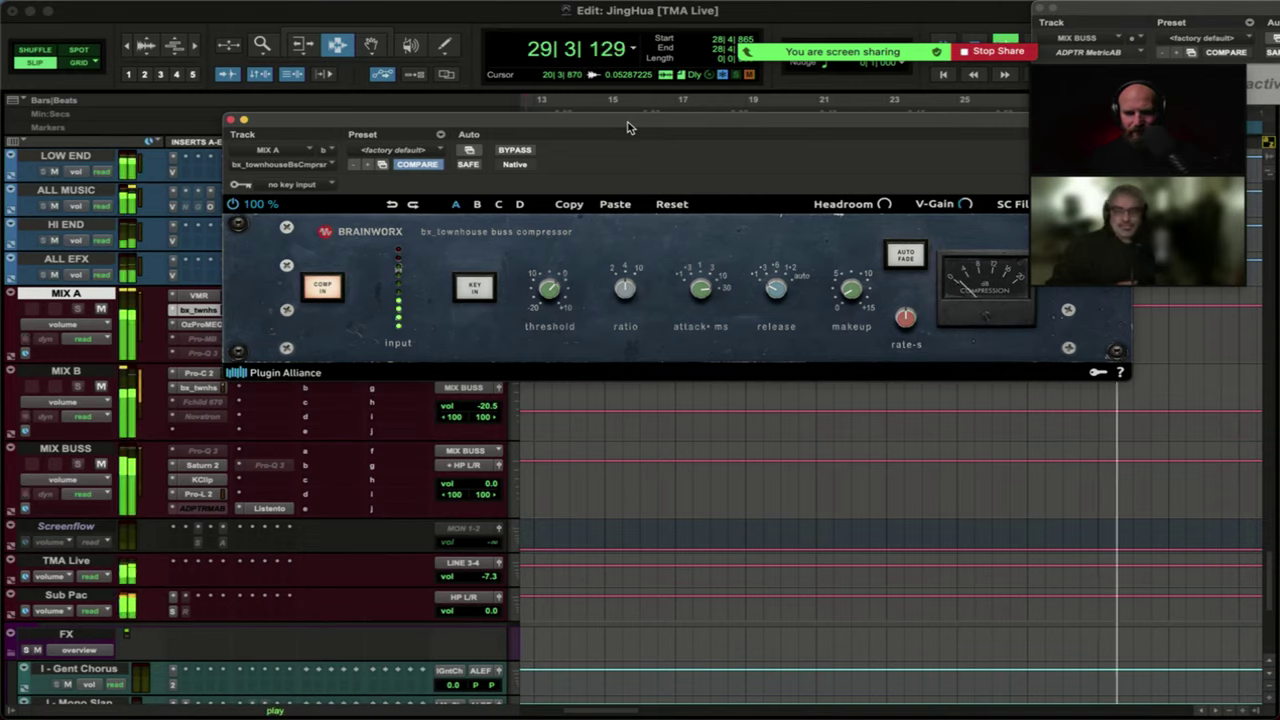
{"action": "key", "text": "space"}
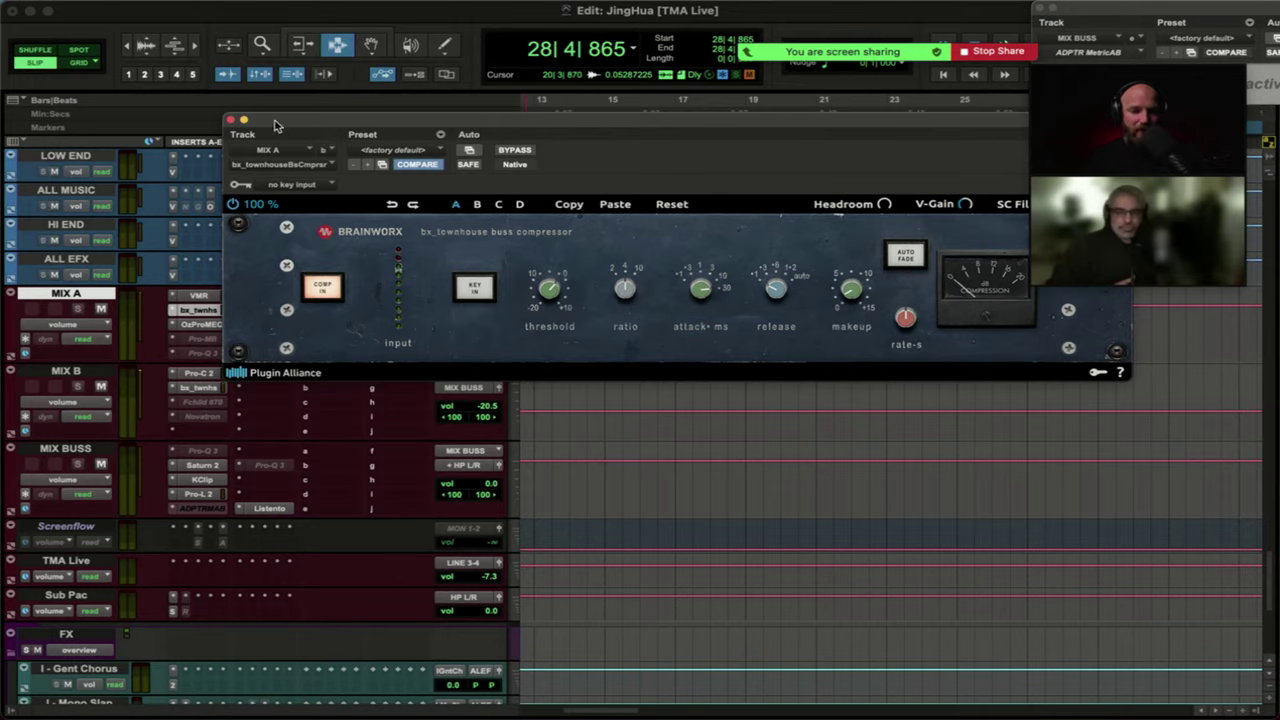
{"action": "left_click", "coordinate": [231, 121]}
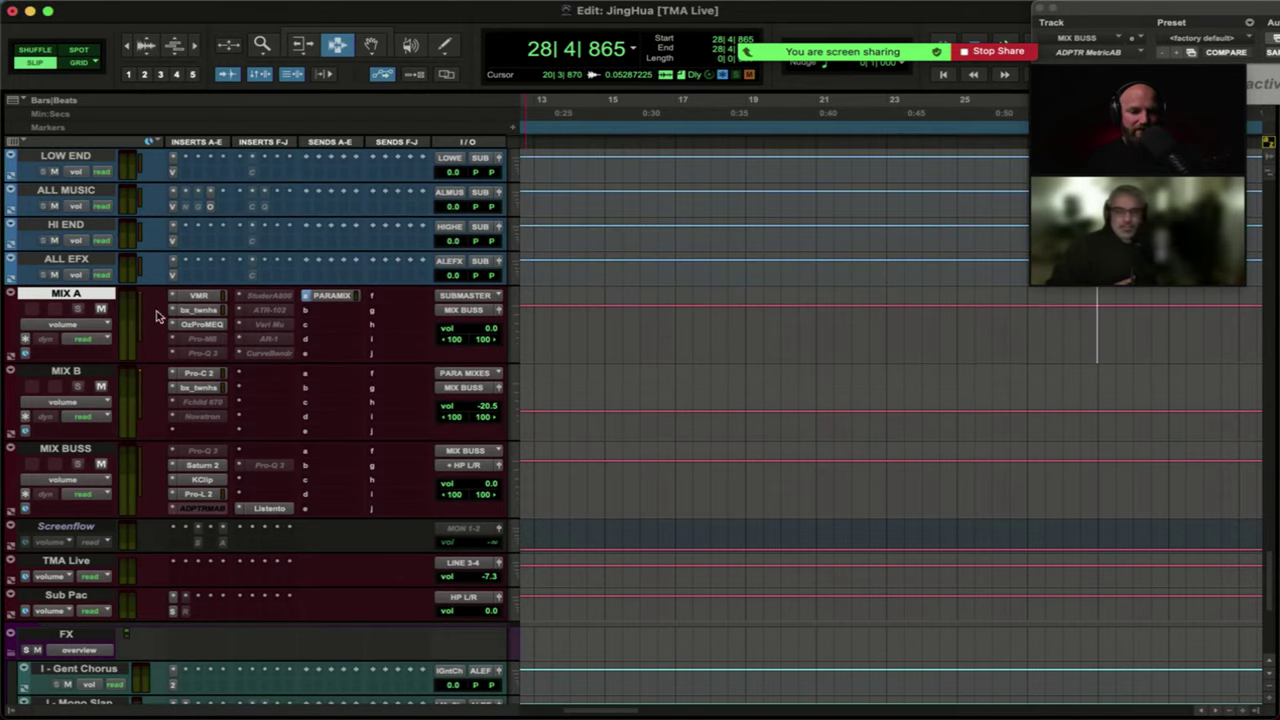
Select MIX B and examine its FabFilter Pro-C 2 compressor while playing the mix.
{"action": "left_click", "coordinate": [70, 372]}
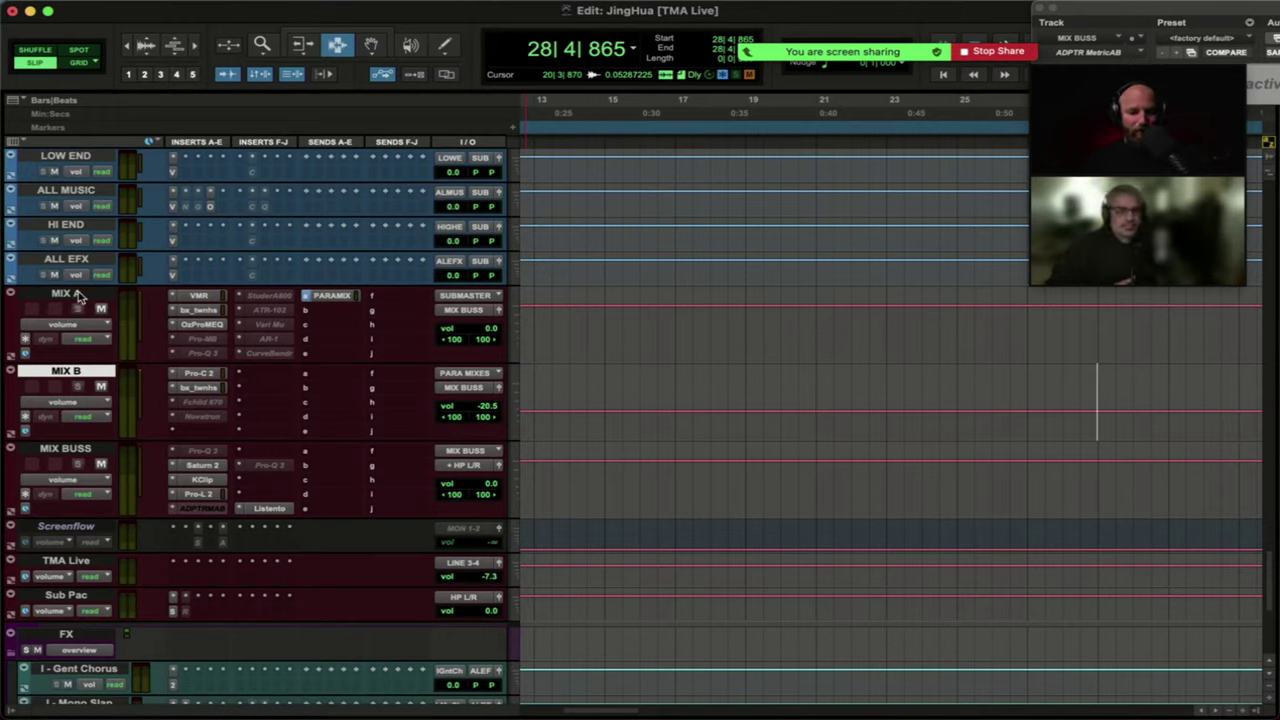
{"action": "left_click", "coordinate": [197, 374]}
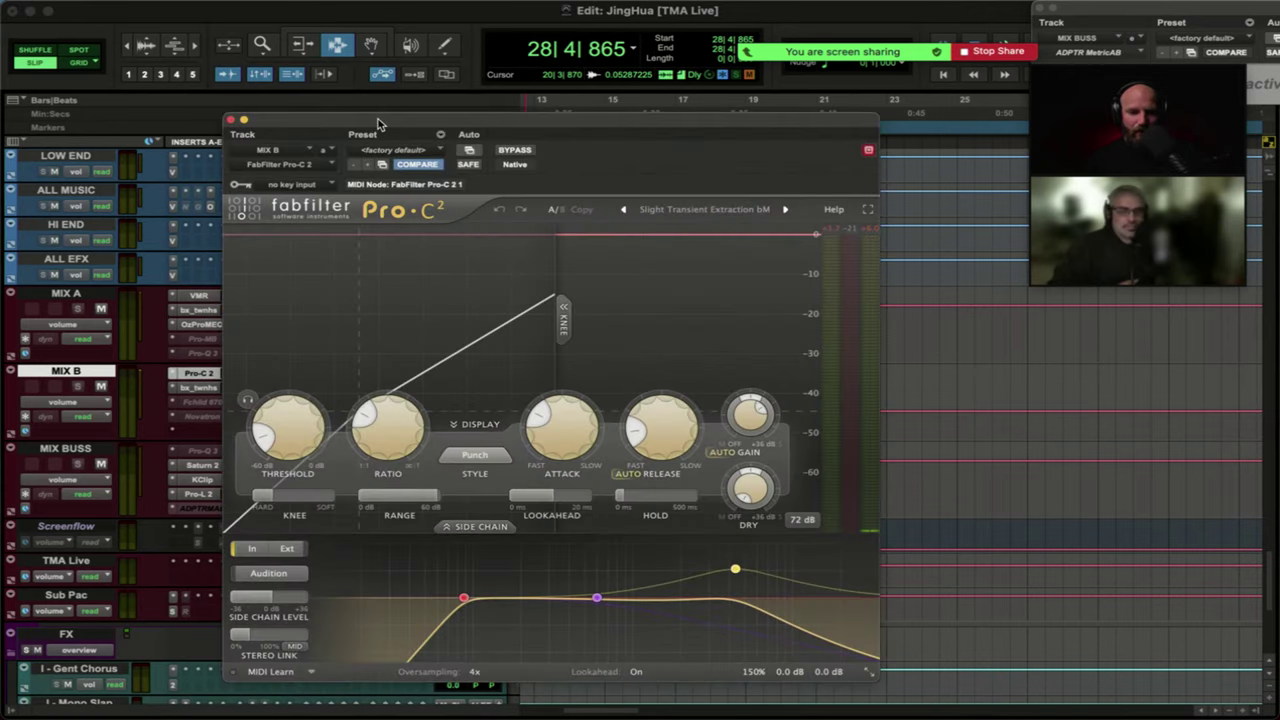
{"action": "left_click_drag", "start_coordinate": [378, 122], "coordinate": [514, 47]}
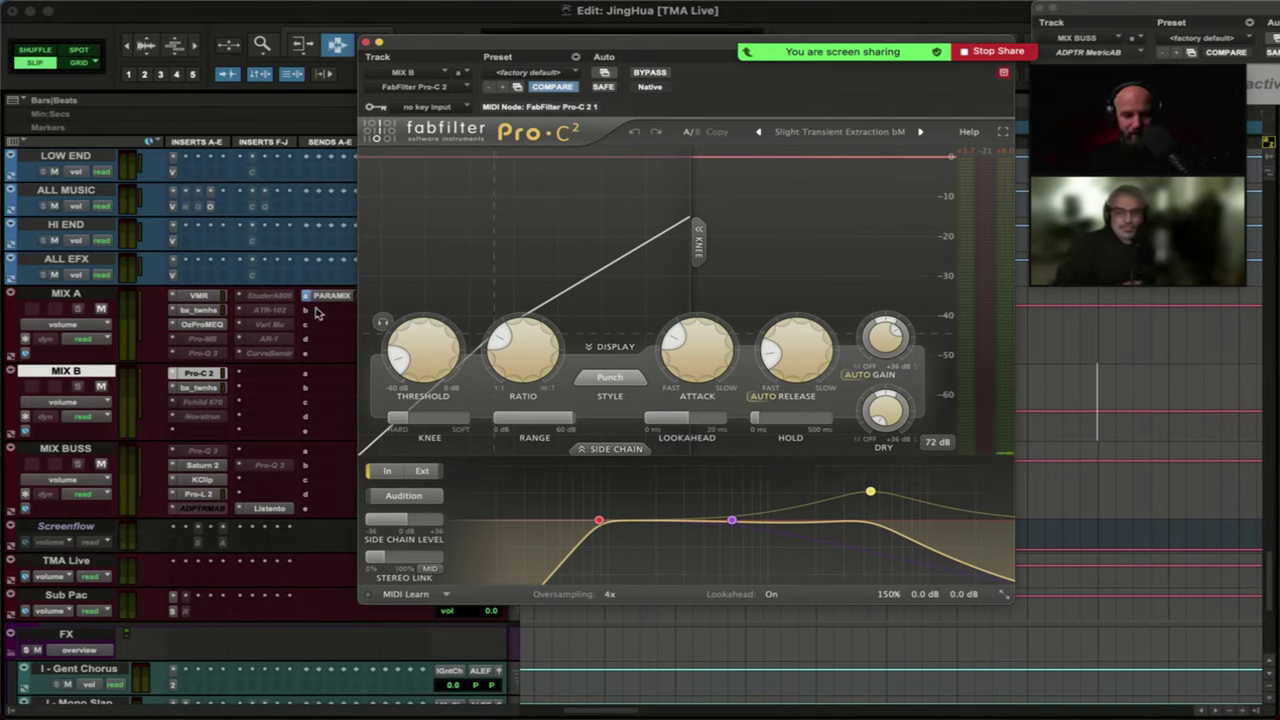
{"action": "key", "text": "space"}
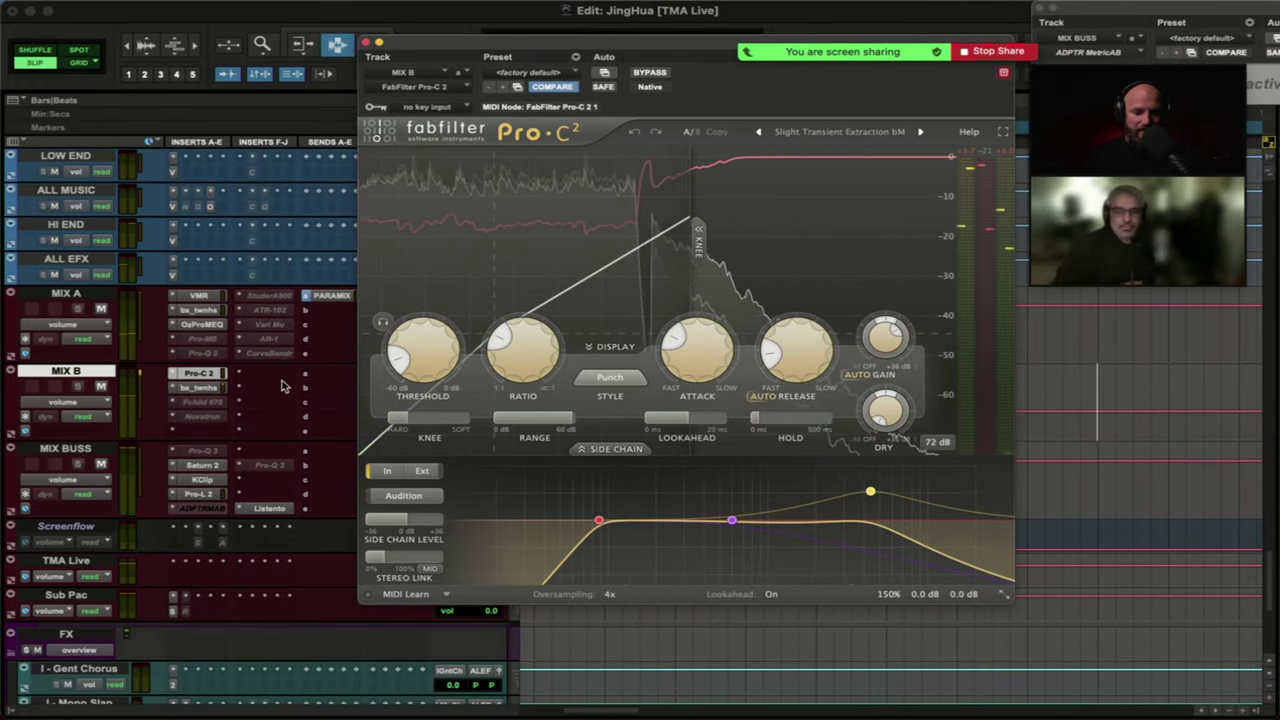
Examine the bx_townhouse buss compressor on MIX B during playback, and close its window.
{"action": "left_click", "coordinate": [198, 388]}
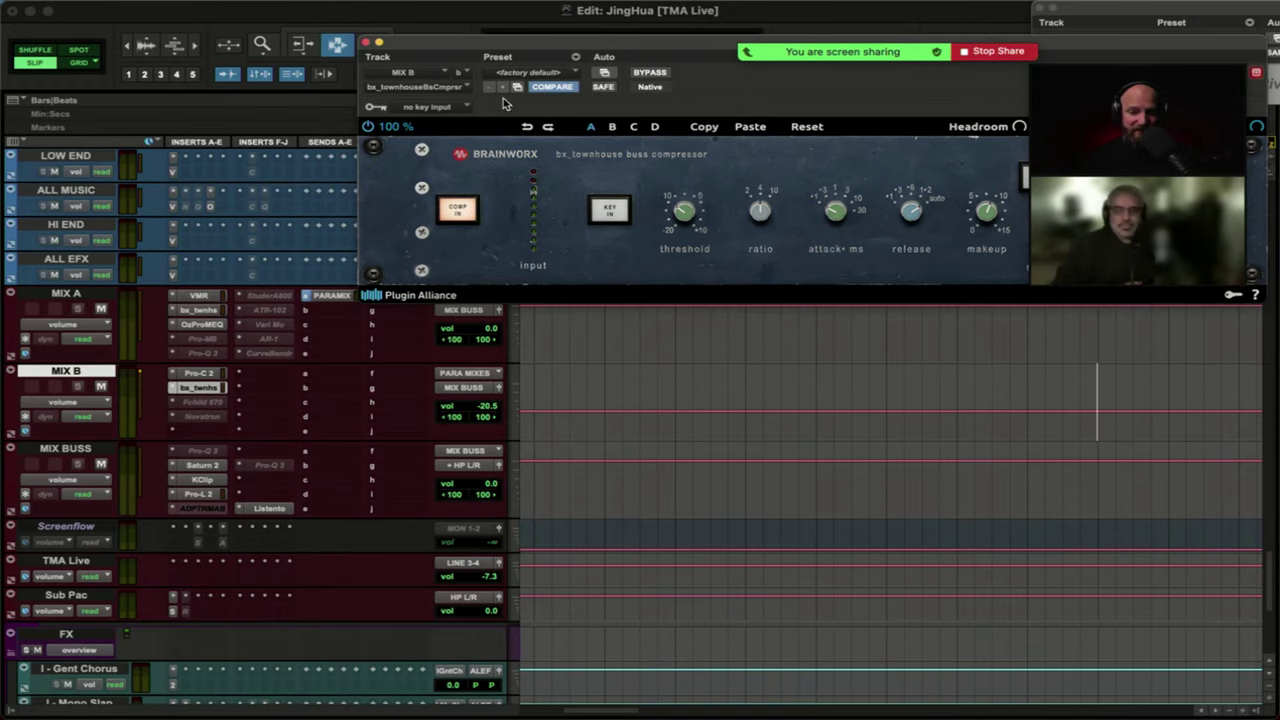
{"action": "left_click_drag", "start_coordinate": [538, 51], "coordinate": [335, 175]}
{"action": "key", "text": "space"}
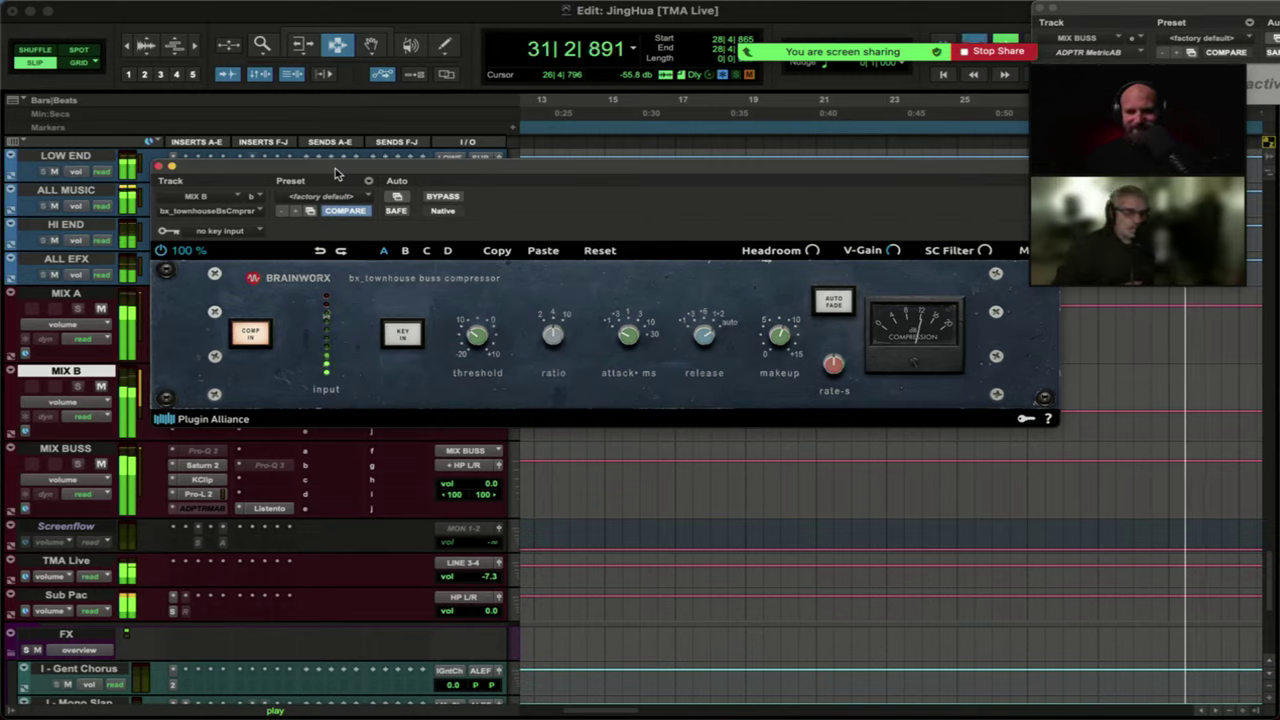
{"action": "key", "text": "space"}
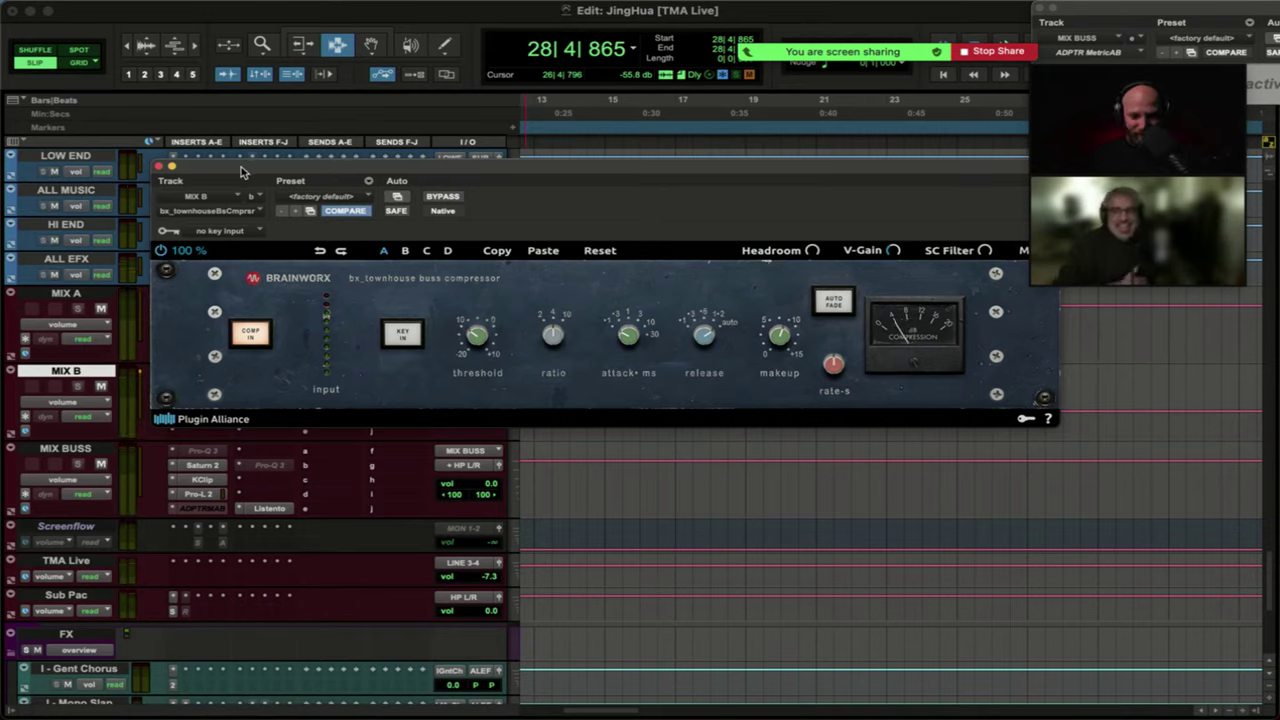
{"action": "key", "text": "space"}
{"action": "key", "text": "space"}
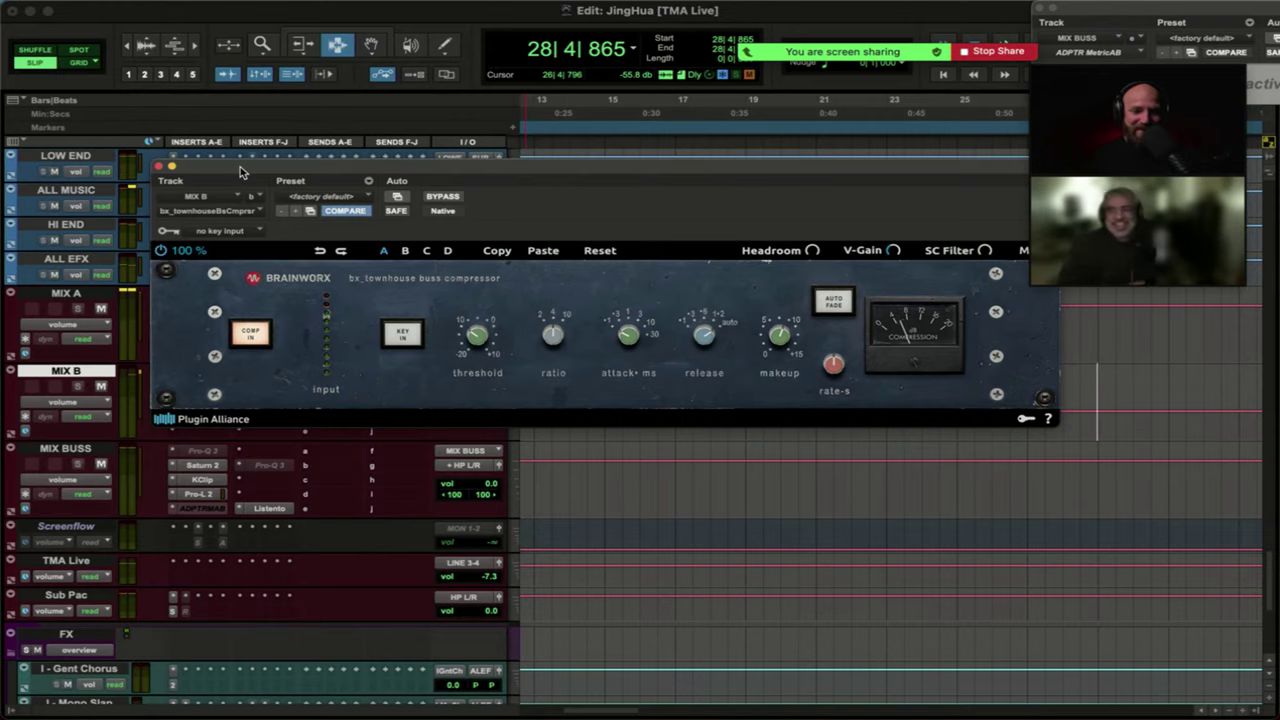
{"action": "left_click_drag", "start_coordinate": [240, 166], "coordinate": [340, 144]}
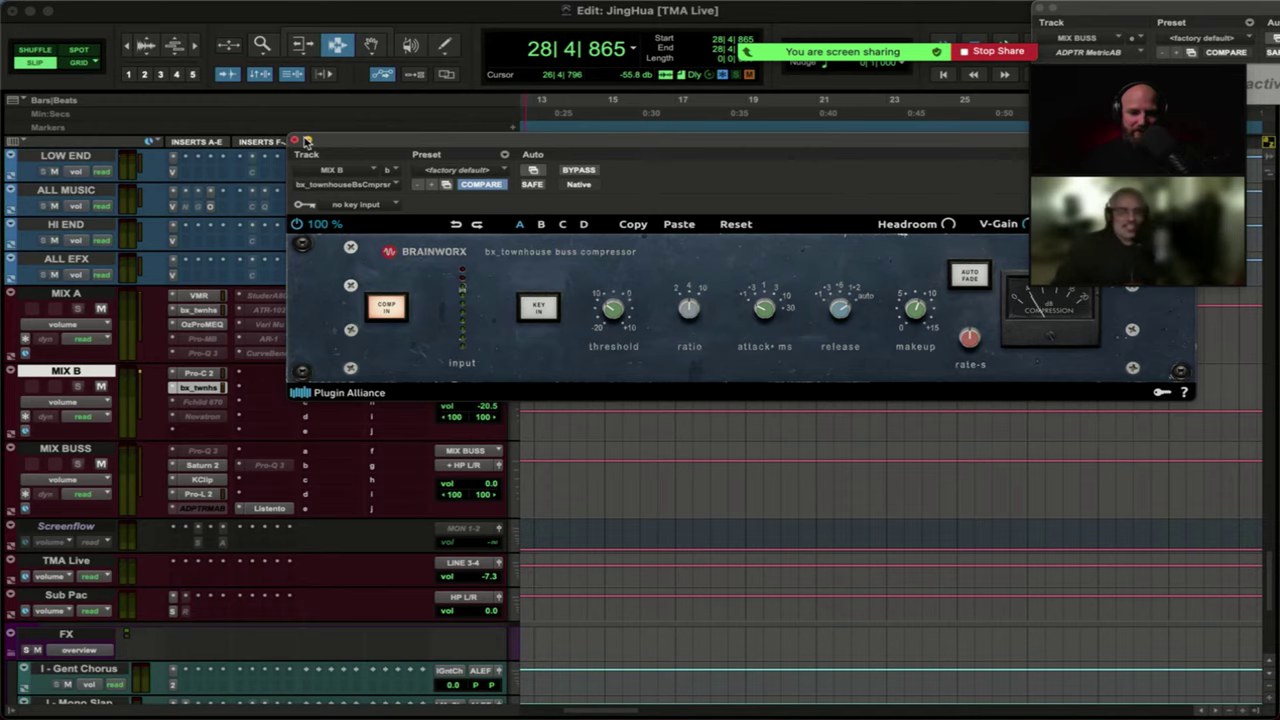
{"action": "left_click", "coordinate": [296, 141]}
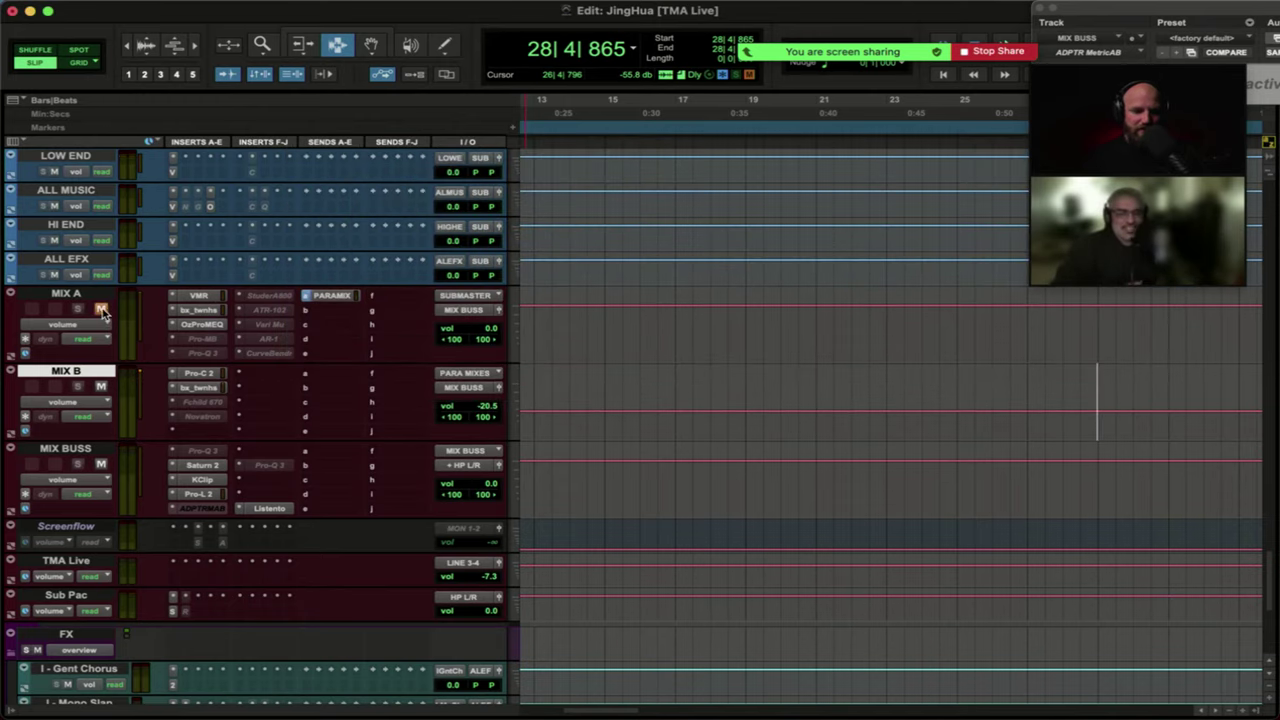
Mute MIX A and play the song to audition the parallel MIX B buss by itself.
{"action": "key", "text": "space"}
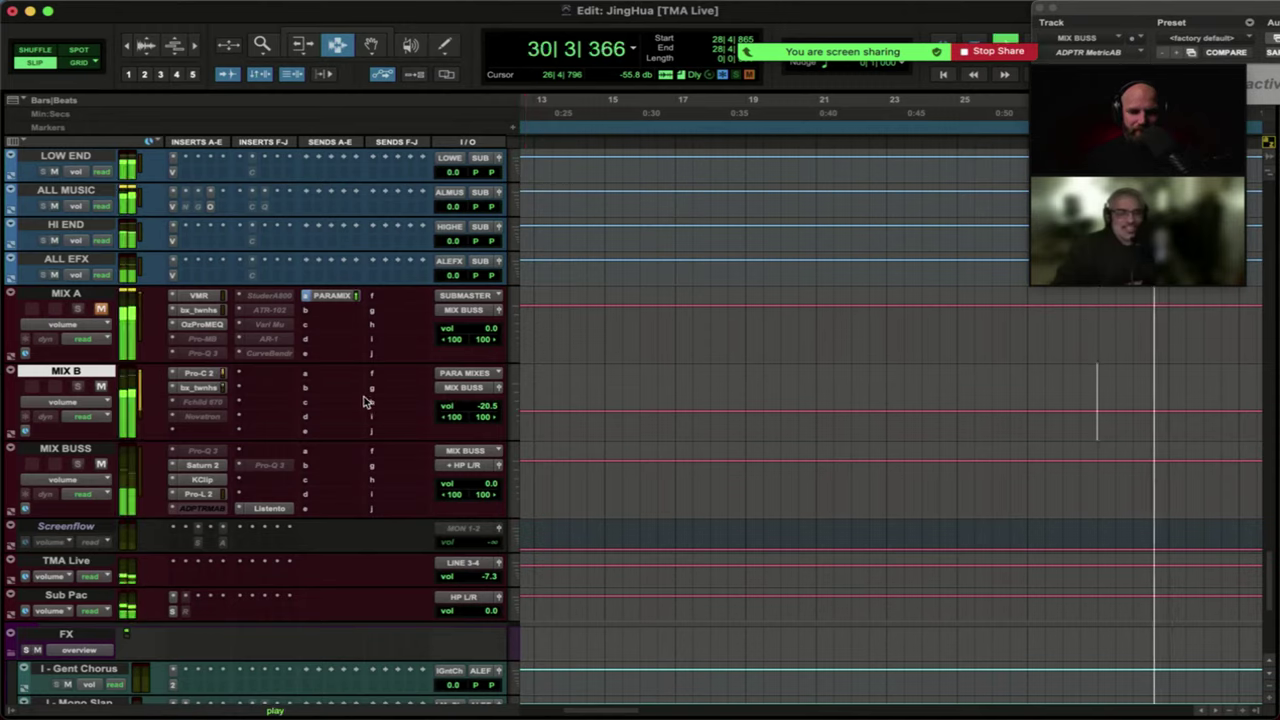
Stop playback and unmute MIX A.
{"action": "key", "text": "space"}
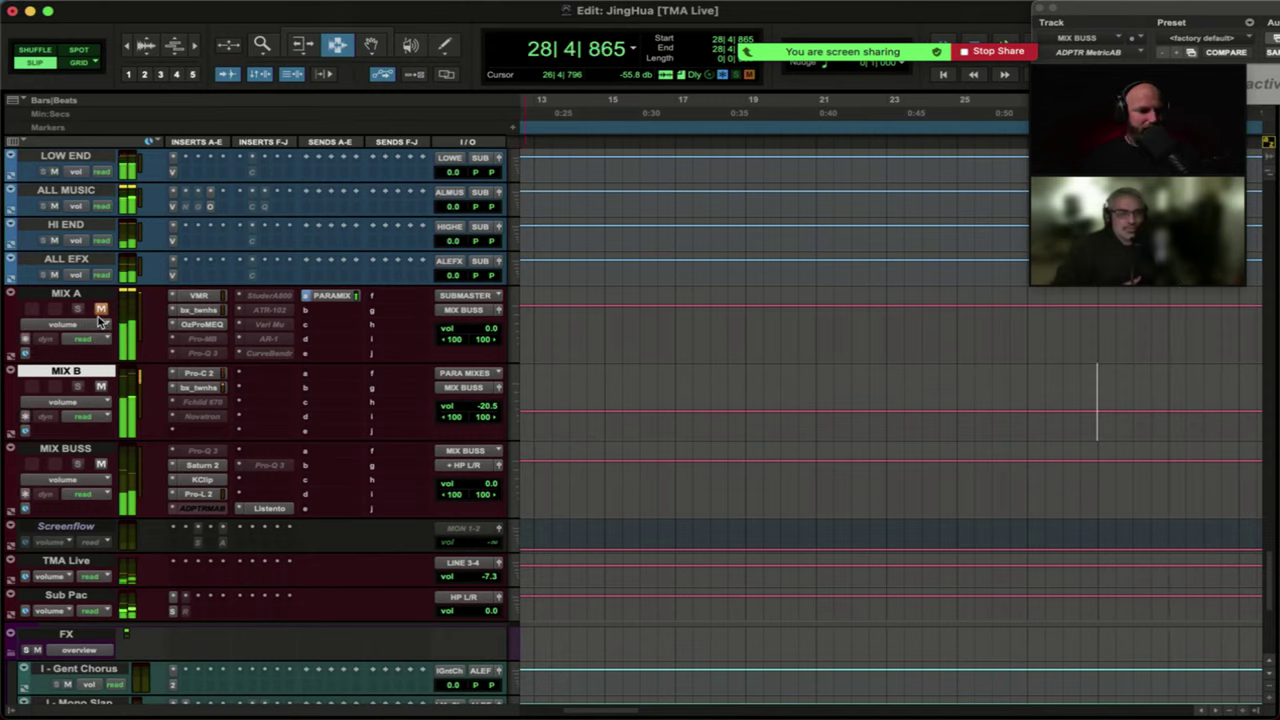
{"action": "left_click", "coordinate": [100, 309]}
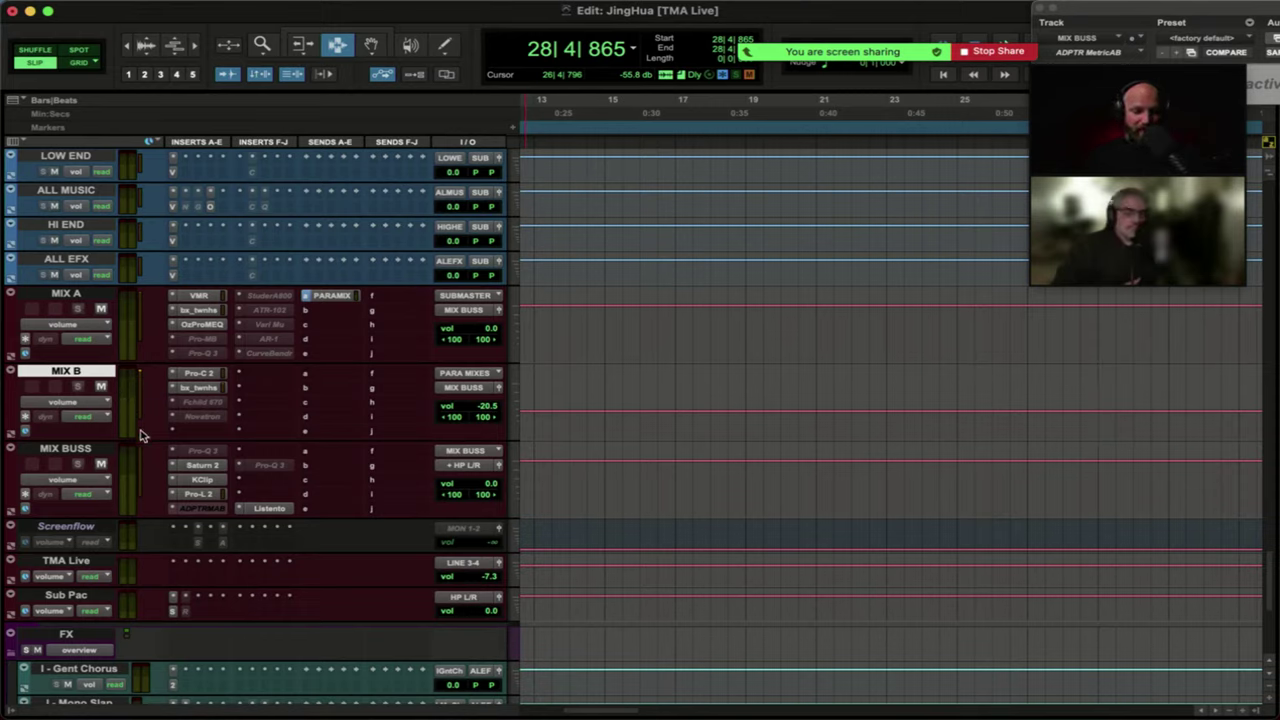
Select MIX BUSS, inspect its KClip Pro clipper, and examine its FabFilter Pro-L 2 limiter while playing the mix.
{"action": "left_click", "coordinate": [78, 452]}
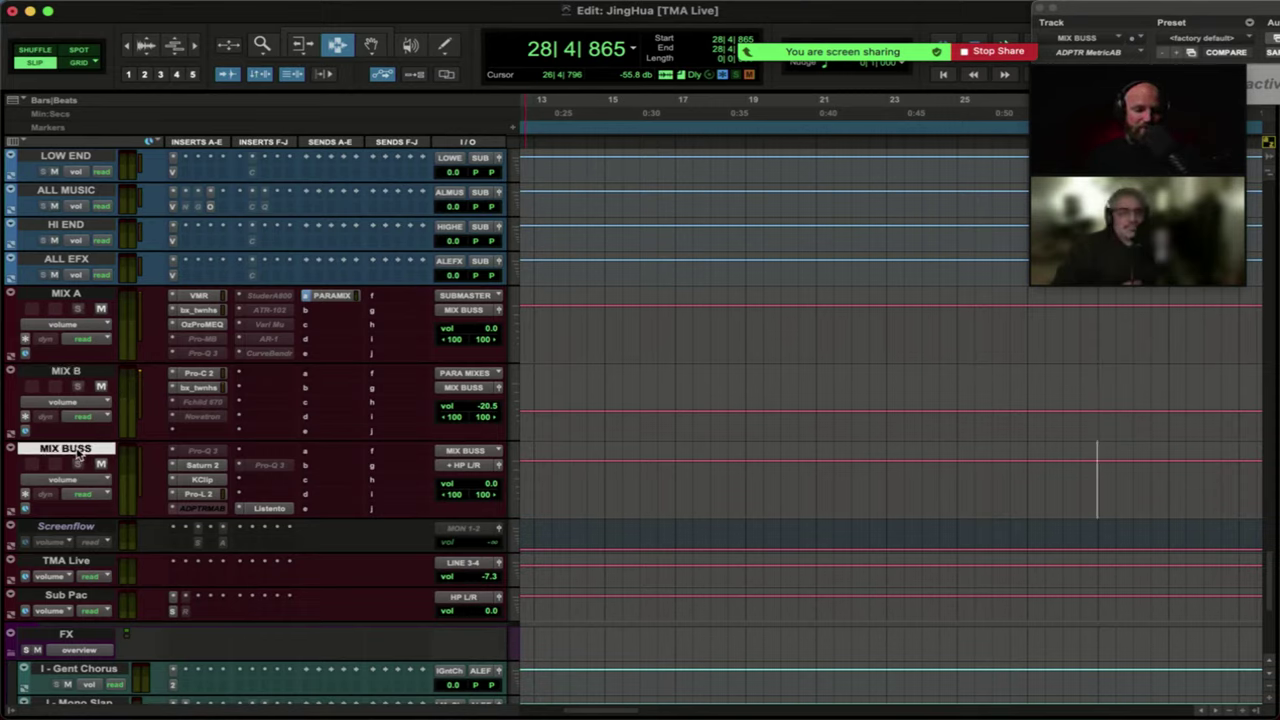
{"action": "left_click", "coordinate": [201, 480]}
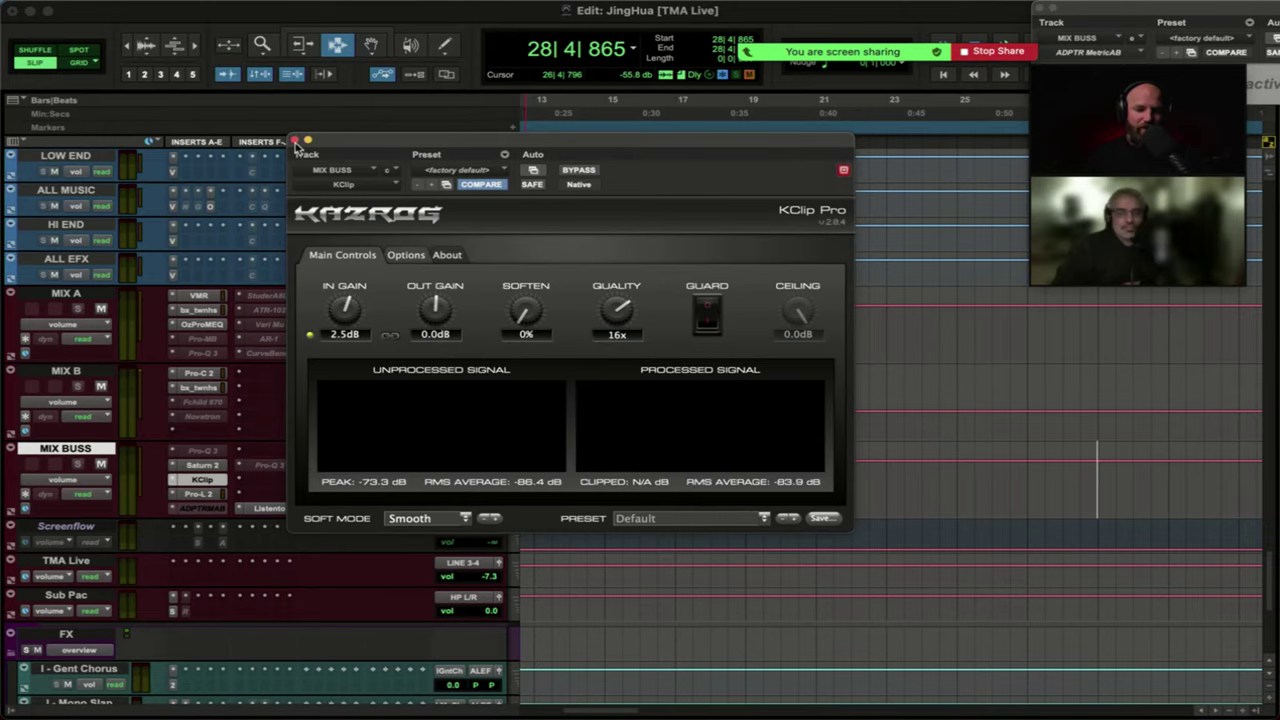
{"action": "left_click", "coordinate": [200, 494]}
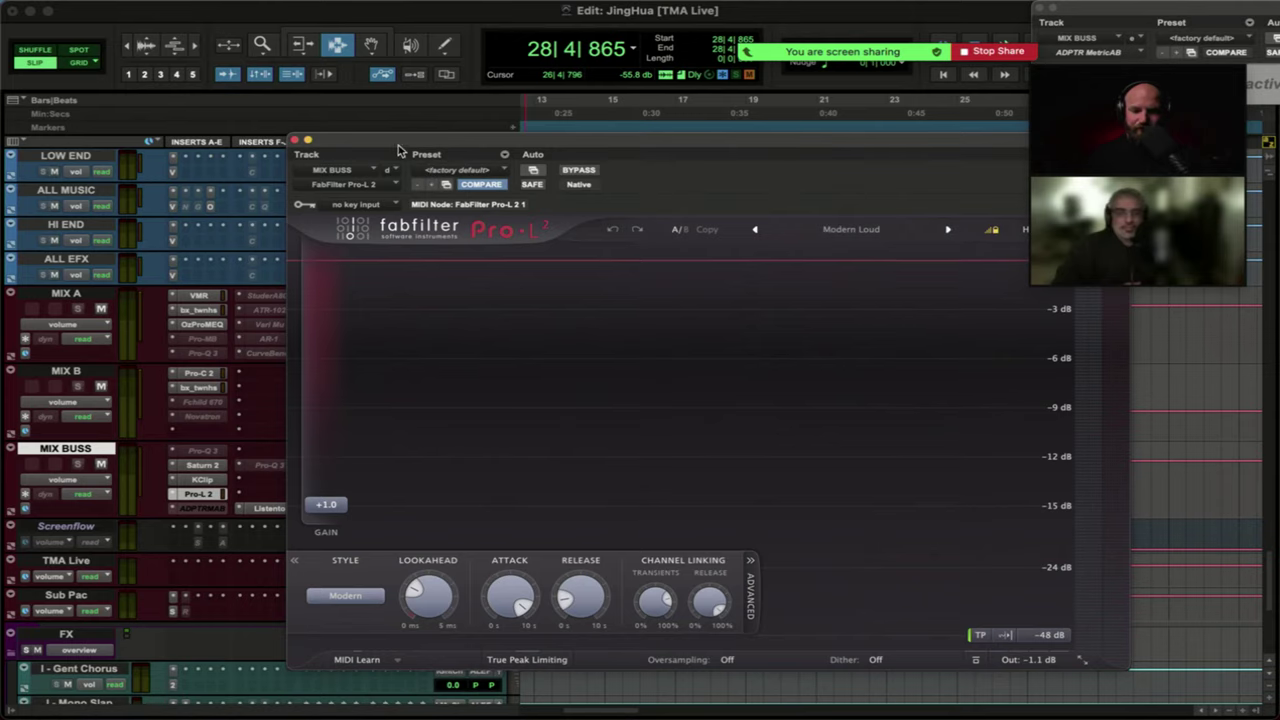
{"action": "left_click_drag", "start_coordinate": [398, 150], "coordinate": [260, 70]}
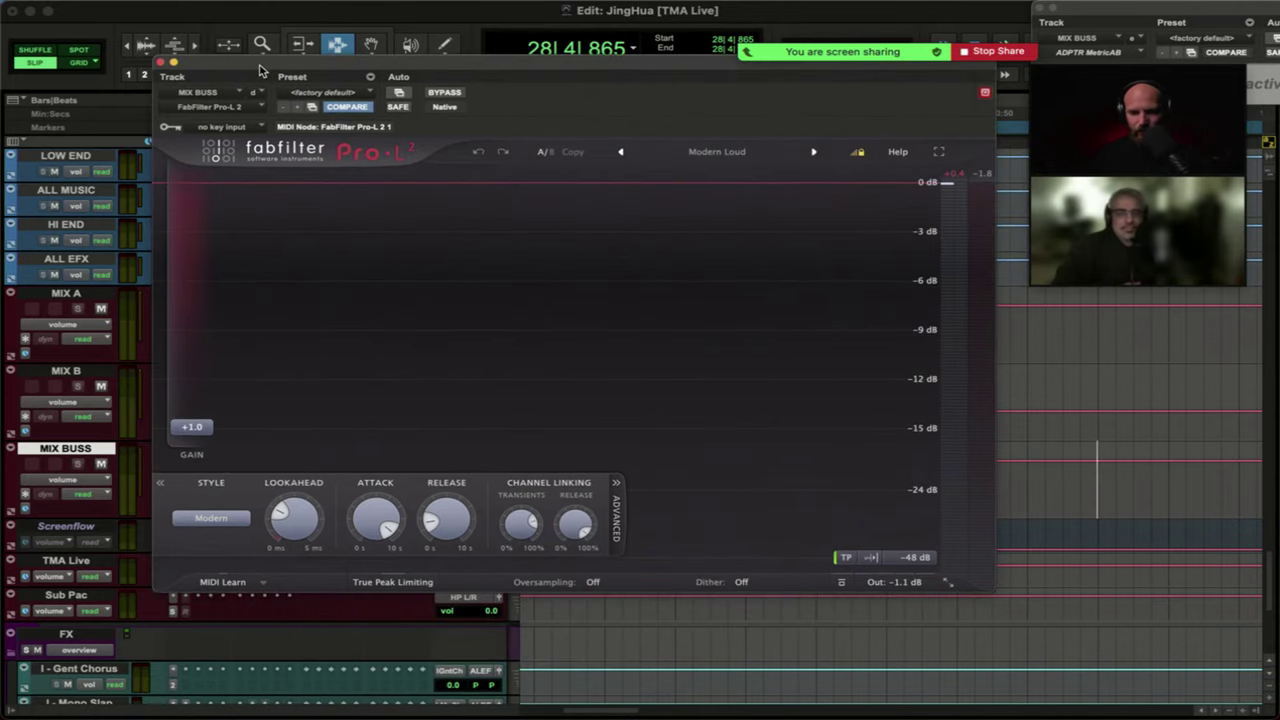
{"action": "key", "text": "space"}
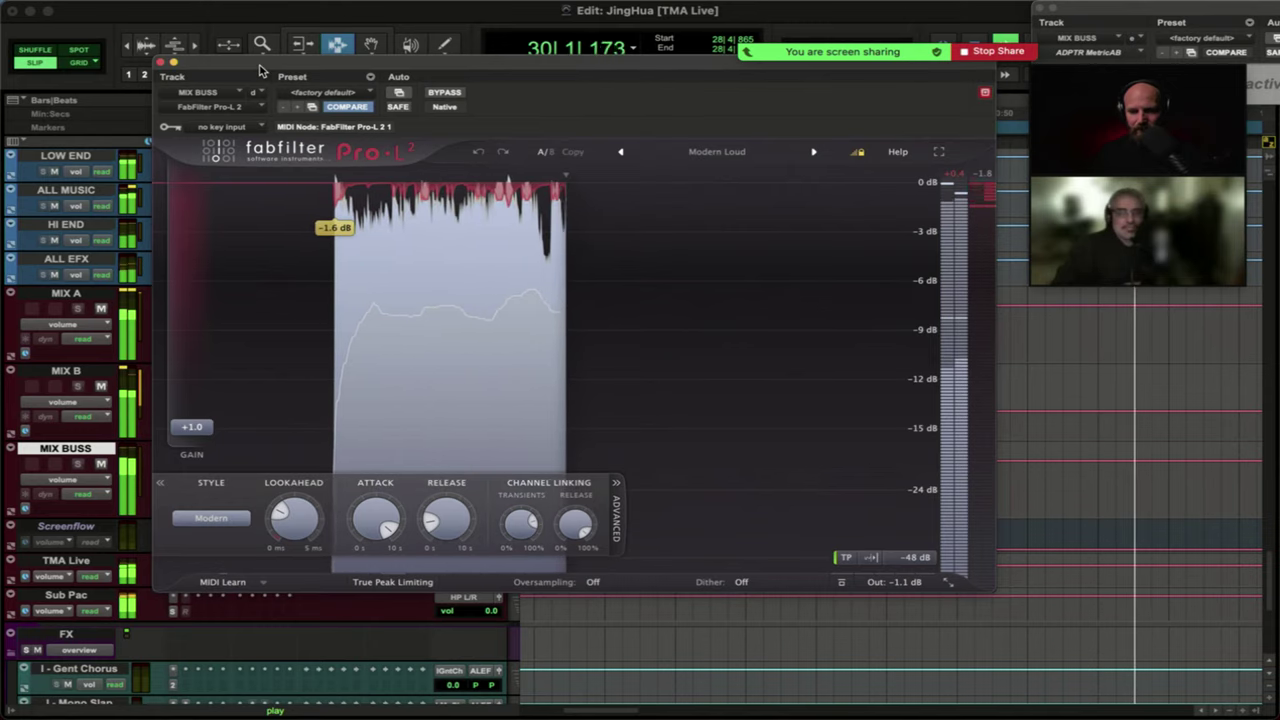
{"action": "key", "text": "space"}
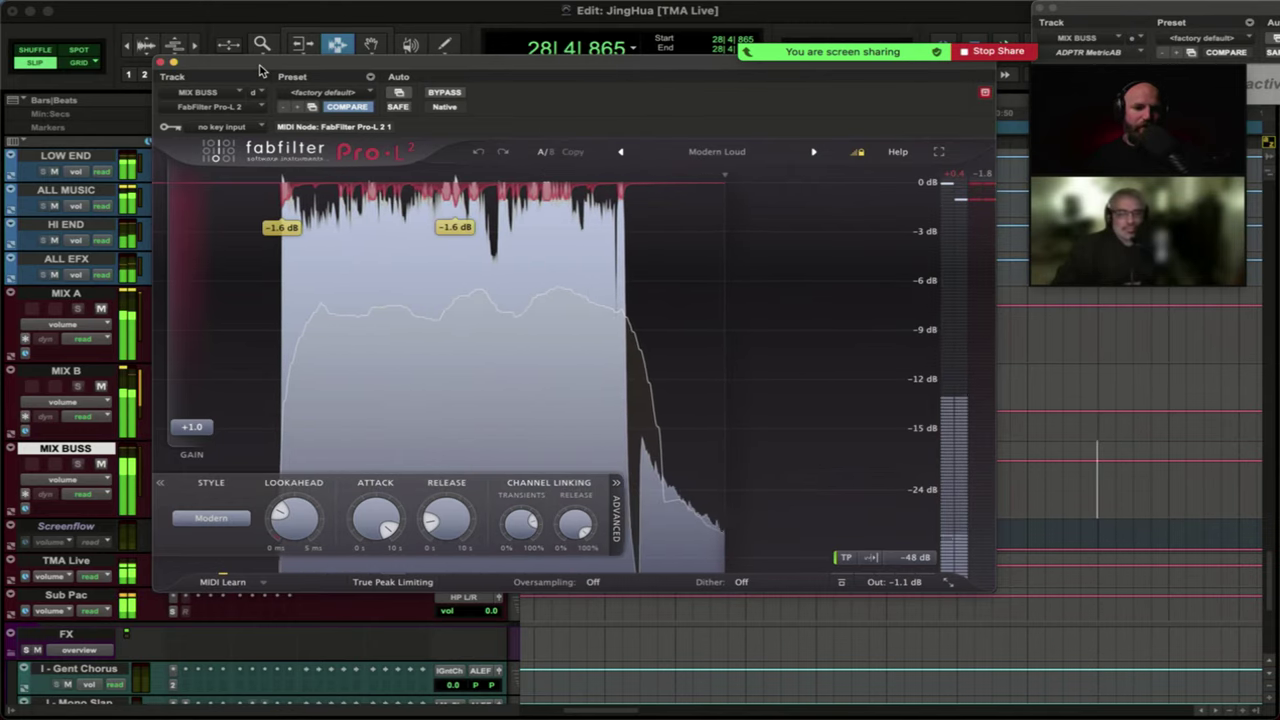
{"action": "left_click", "coordinate": [160, 63]}
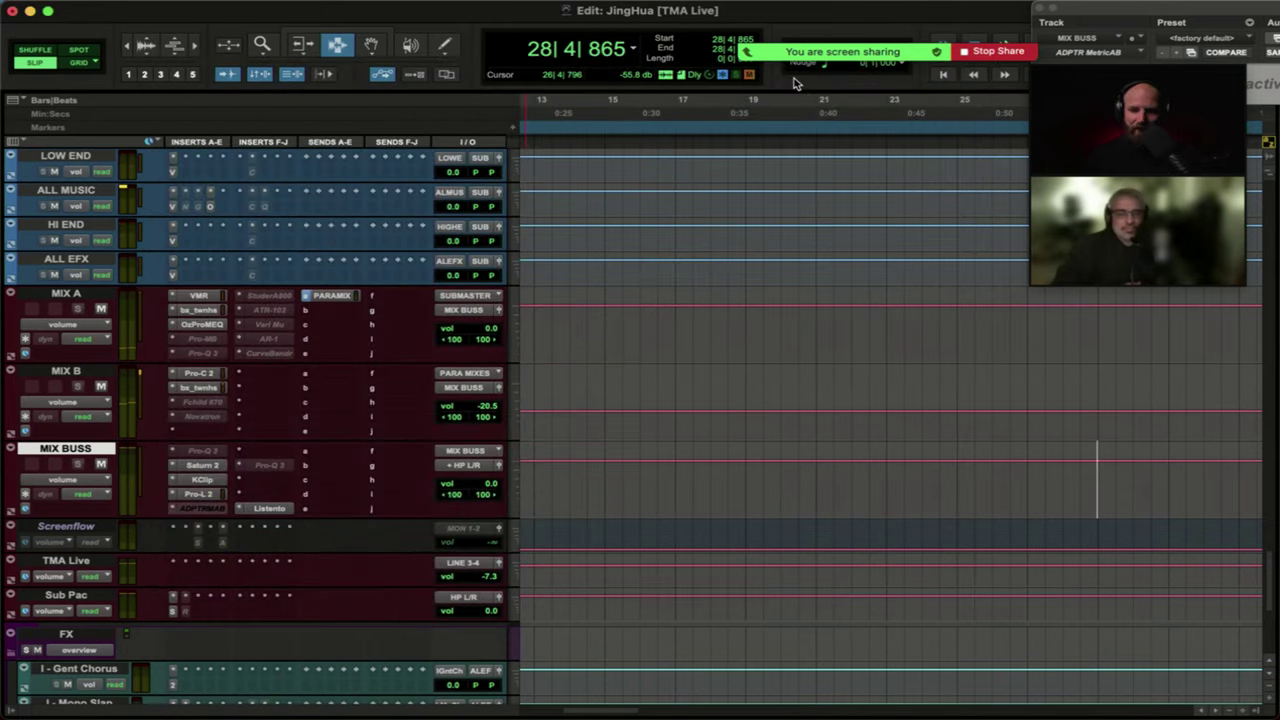
Activate the ADPTR MetricAB plug-in on MIX BUSS and bring its window into view.
{"action": "left_click", "coordinate": [1263, 85]}
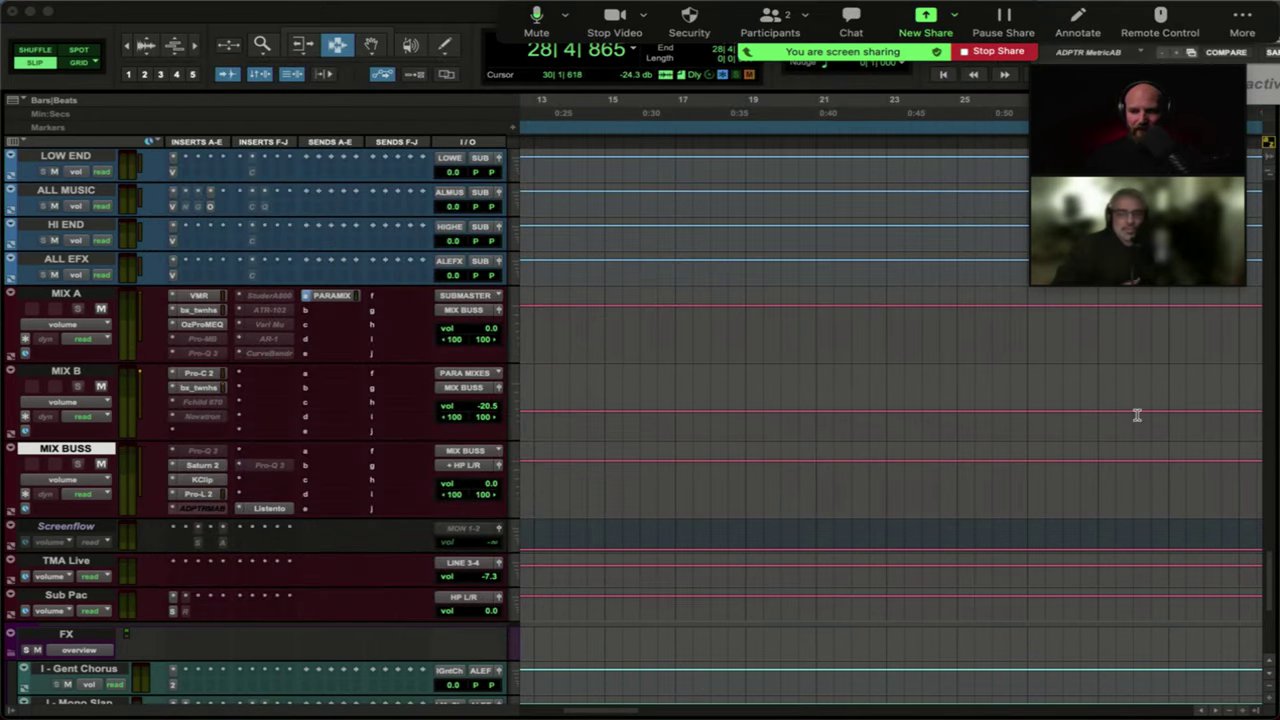
{"action": "left_click", "coordinate": [1098, 450]}
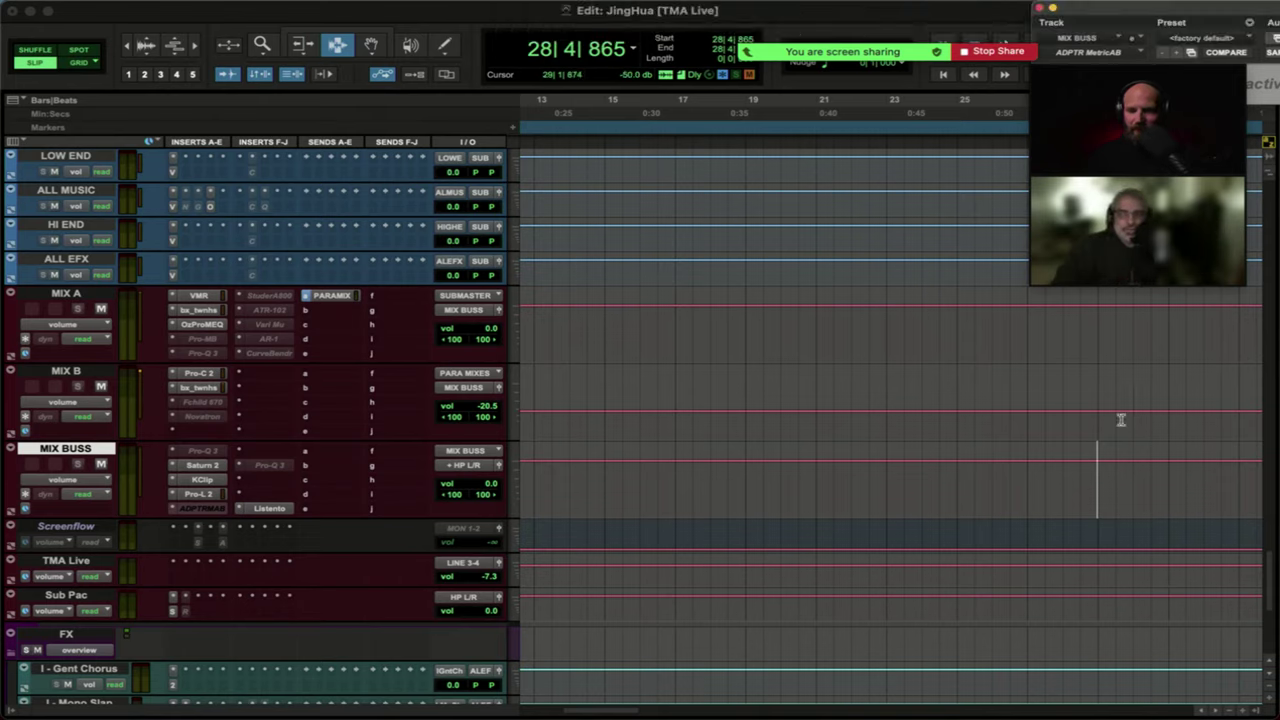
{"action": "left_click_drag", "start_coordinate": [1274, 14], "coordinate": [534, 166]}
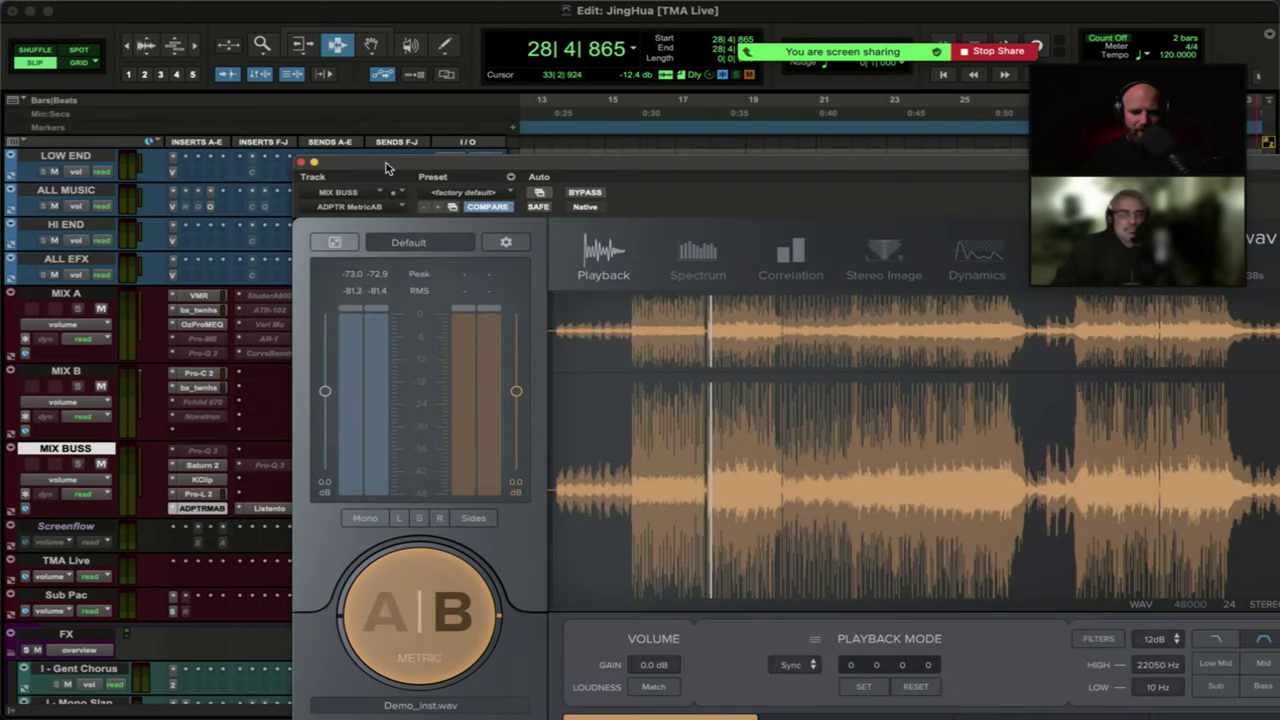
{"action": "left_click_drag", "start_coordinate": [370, 167], "coordinate": [388, 129]}
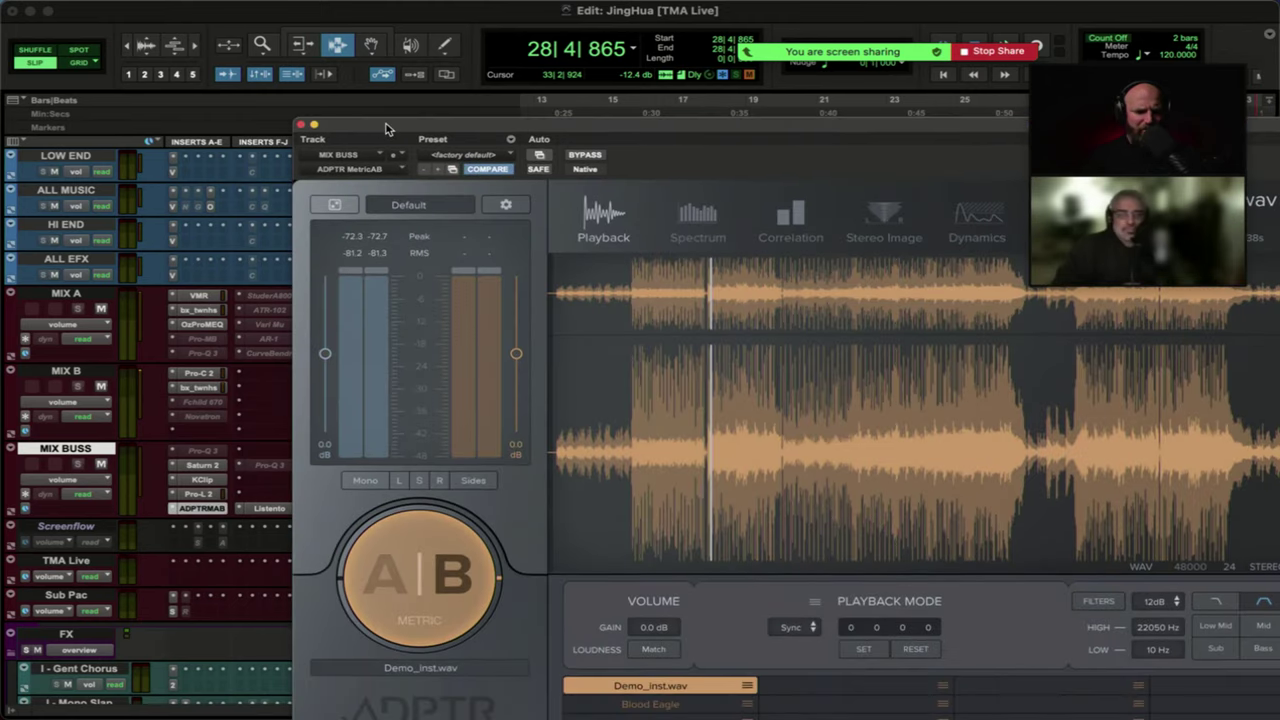
Check the output level of the FabFilter Pro-L 2 limiter on MIX BUSS, and close its window.
{"action": "left_click", "coordinate": [200, 495]}
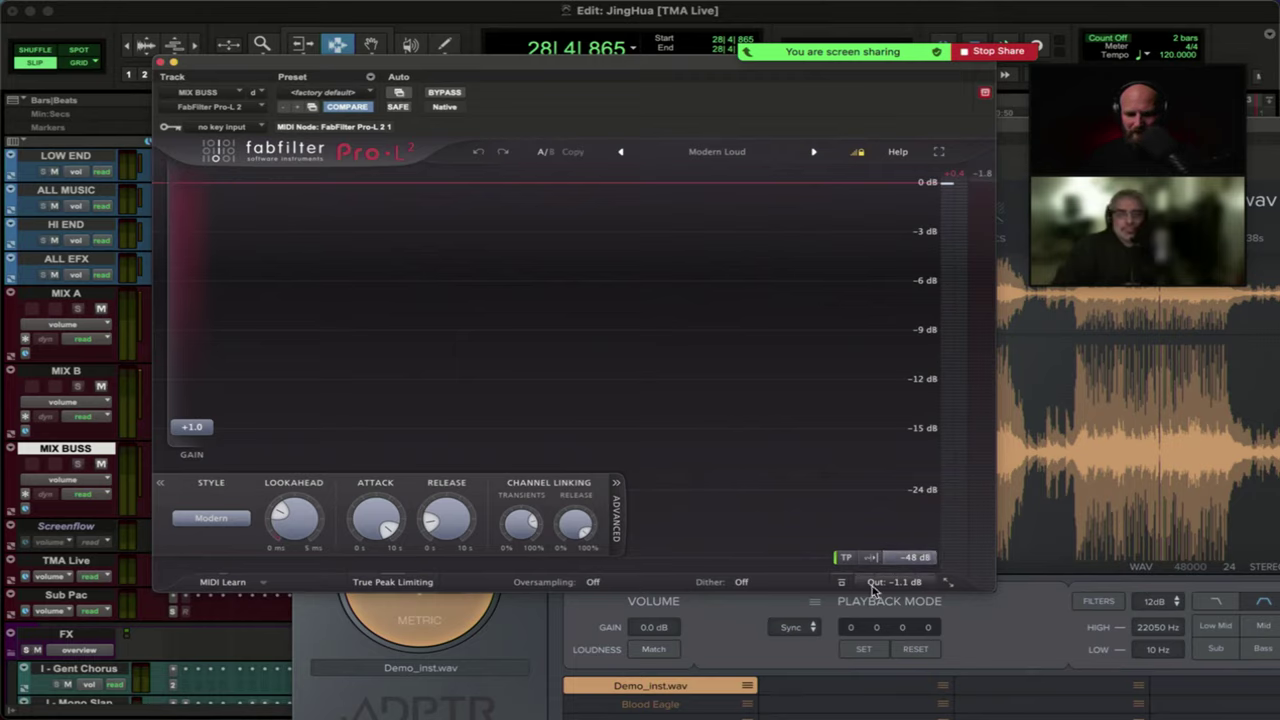
{"action": "mouse_move", "coordinate": [885, 575]}
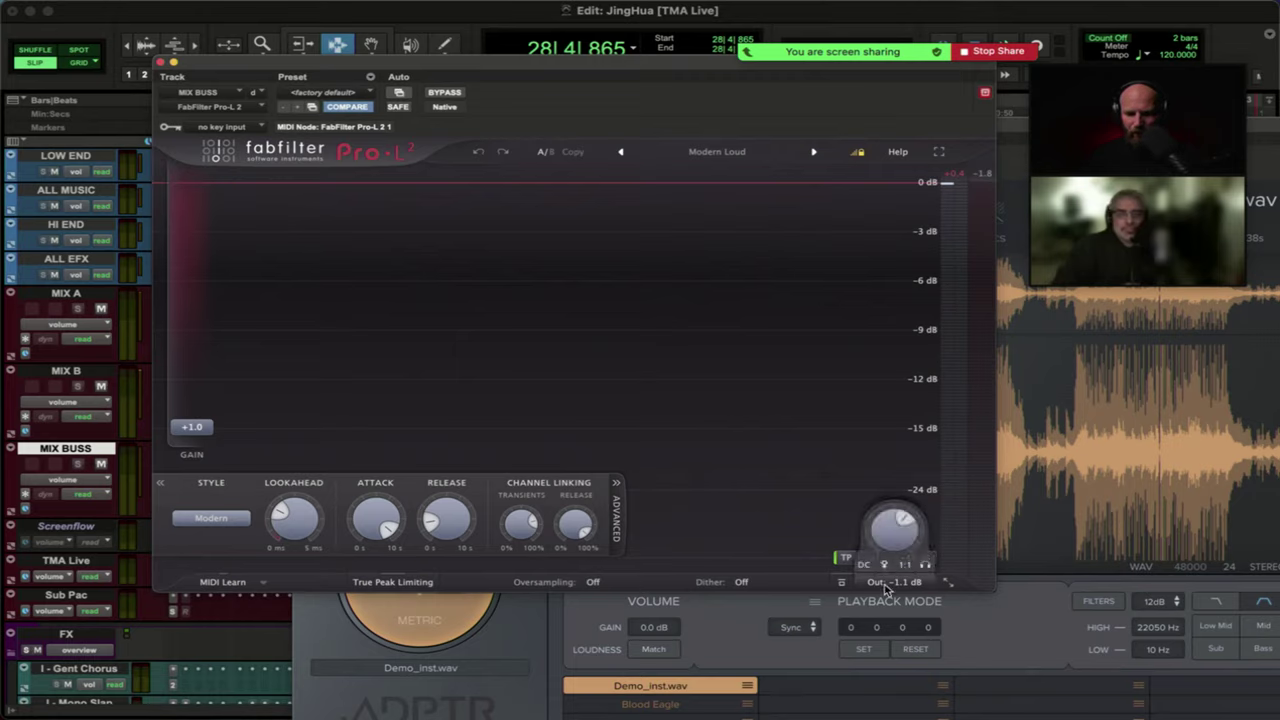
{"action": "left_click", "coordinate": [161, 63]}
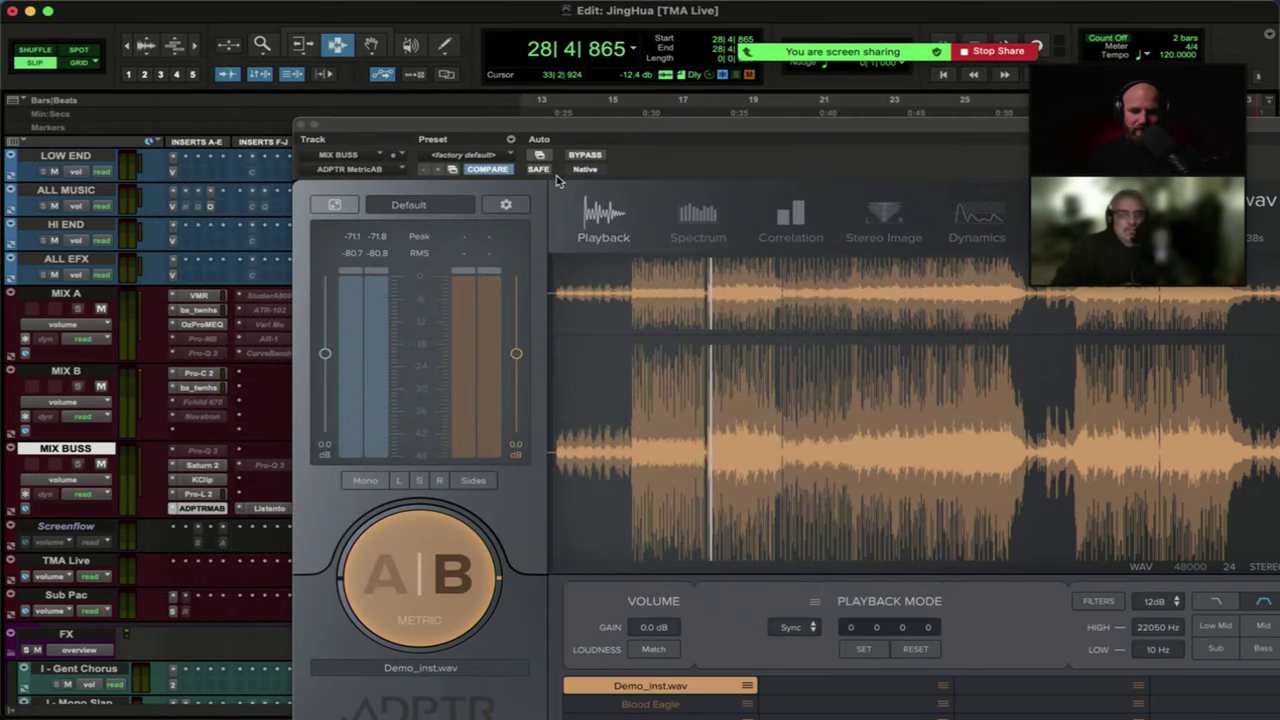
Display MetricAB's Loudness meters and play the song with the A source to measure the mix's loudness.
{"action": "left_click_drag", "start_coordinate": [592, 128], "coordinate": [446, 43]}
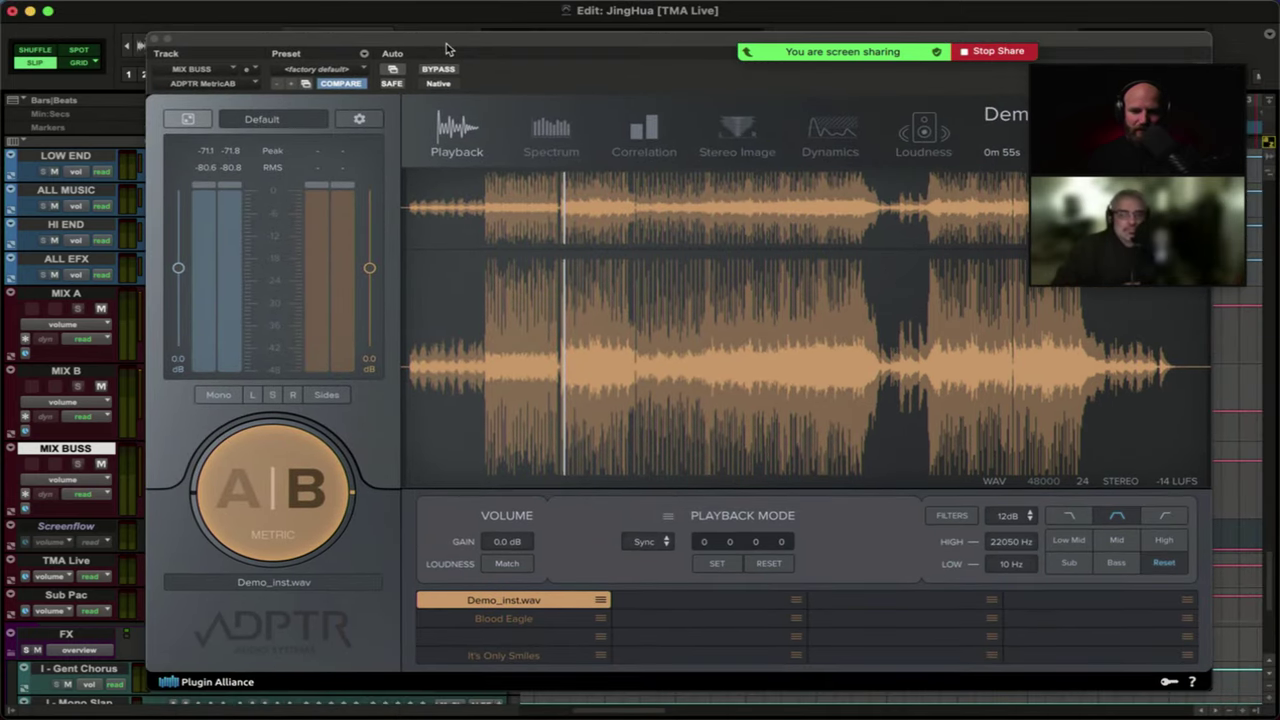
{"action": "left_click", "coordinate": [925, 138]}
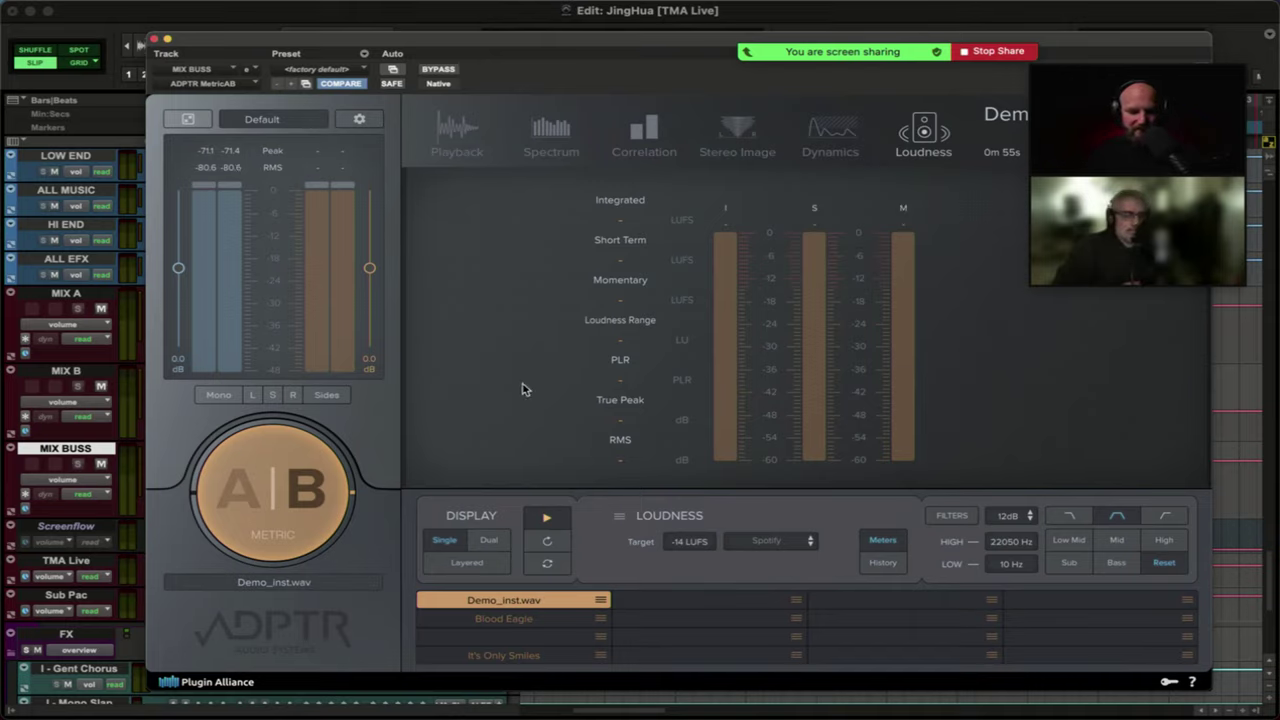
{"action": "key", "text": "space"}
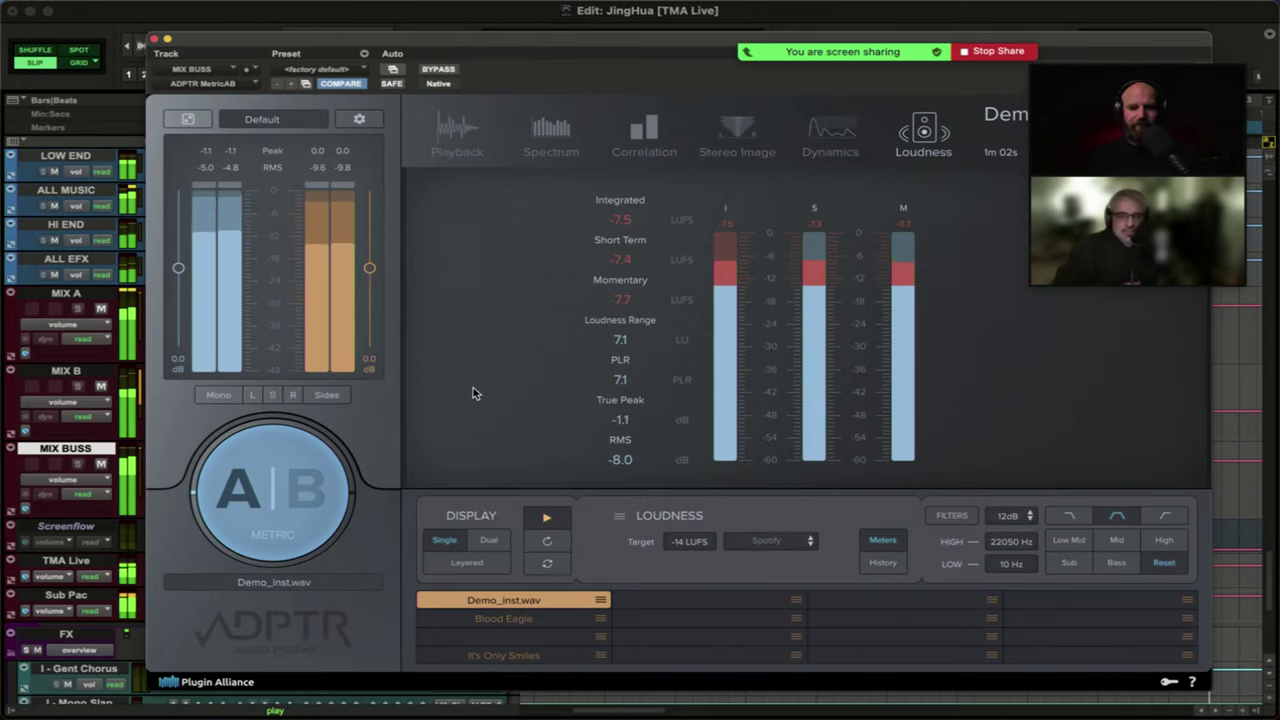
{"action": "key", "text": "space"}
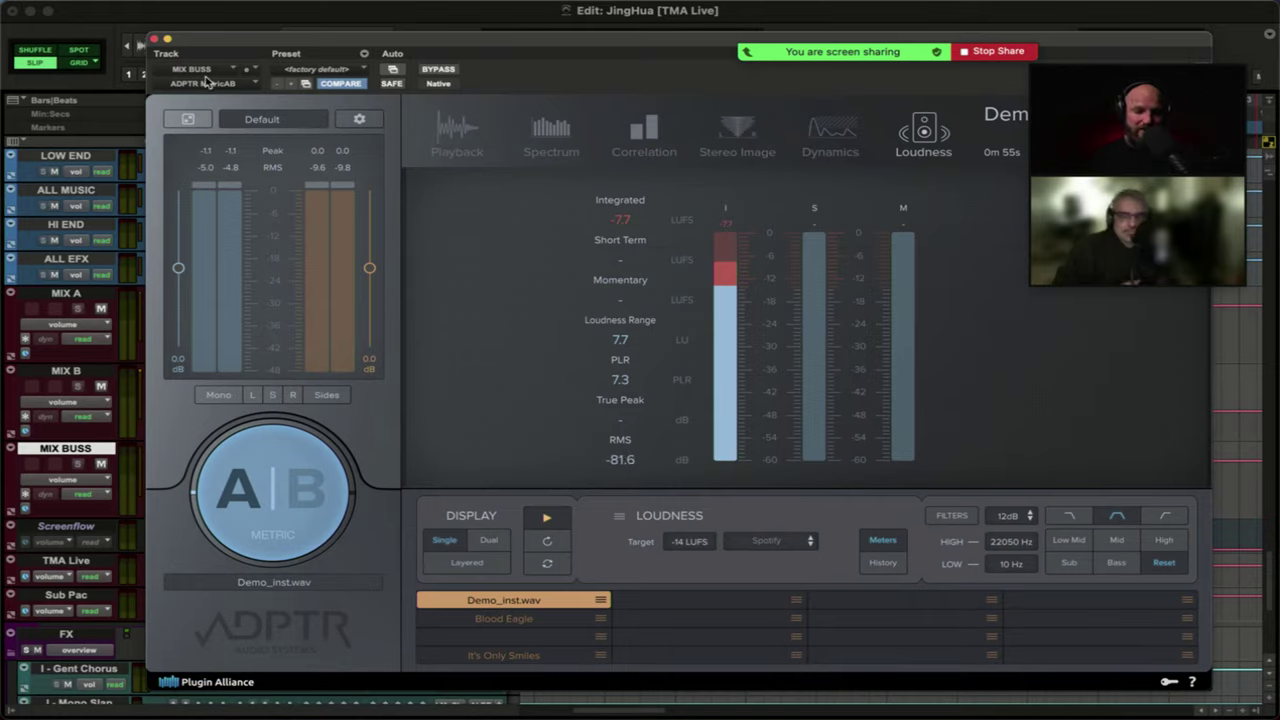
Make the MetricAB plug-in inactive again and move its window out of the way.
{"action": "left_click", "coordinate": [154, 40]}
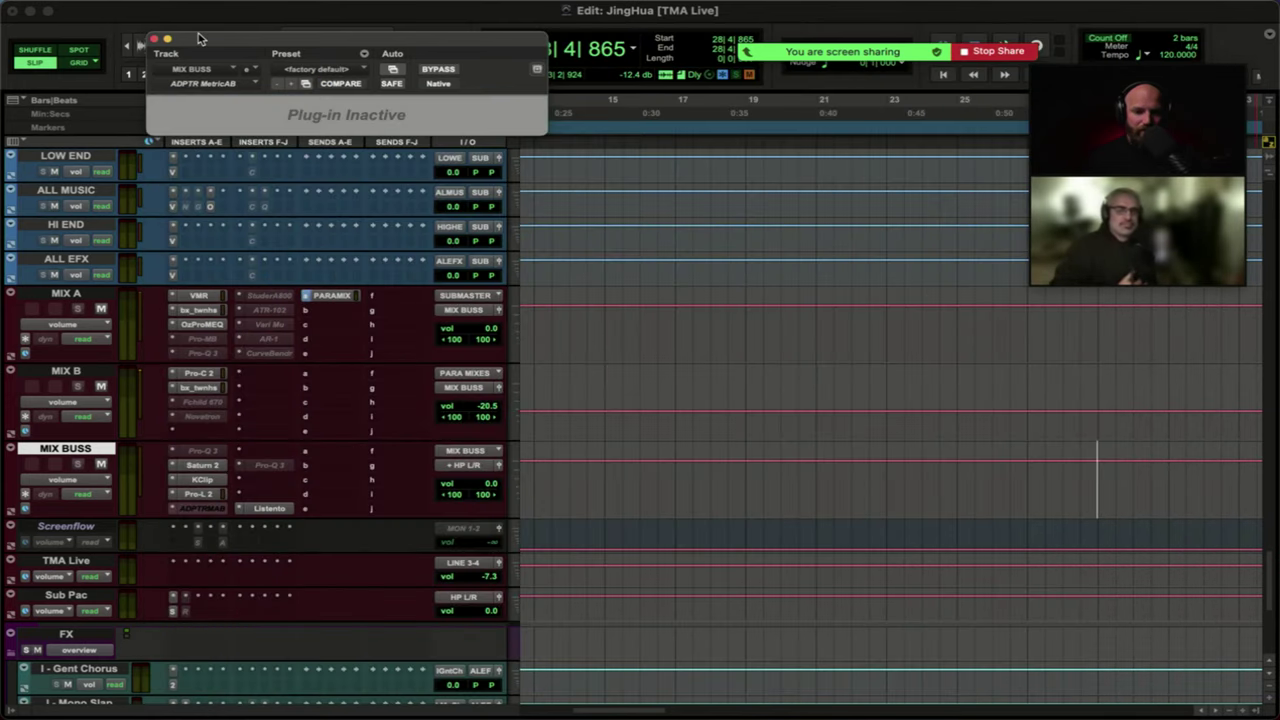
{"action": "left_click_drag", "start_coordinate": [198, 38], "coordinate": [1073, 6]}
{"action": "left_click_drag", "start_coordinate": [1097, 6], "coordinate": [1103, 6]}
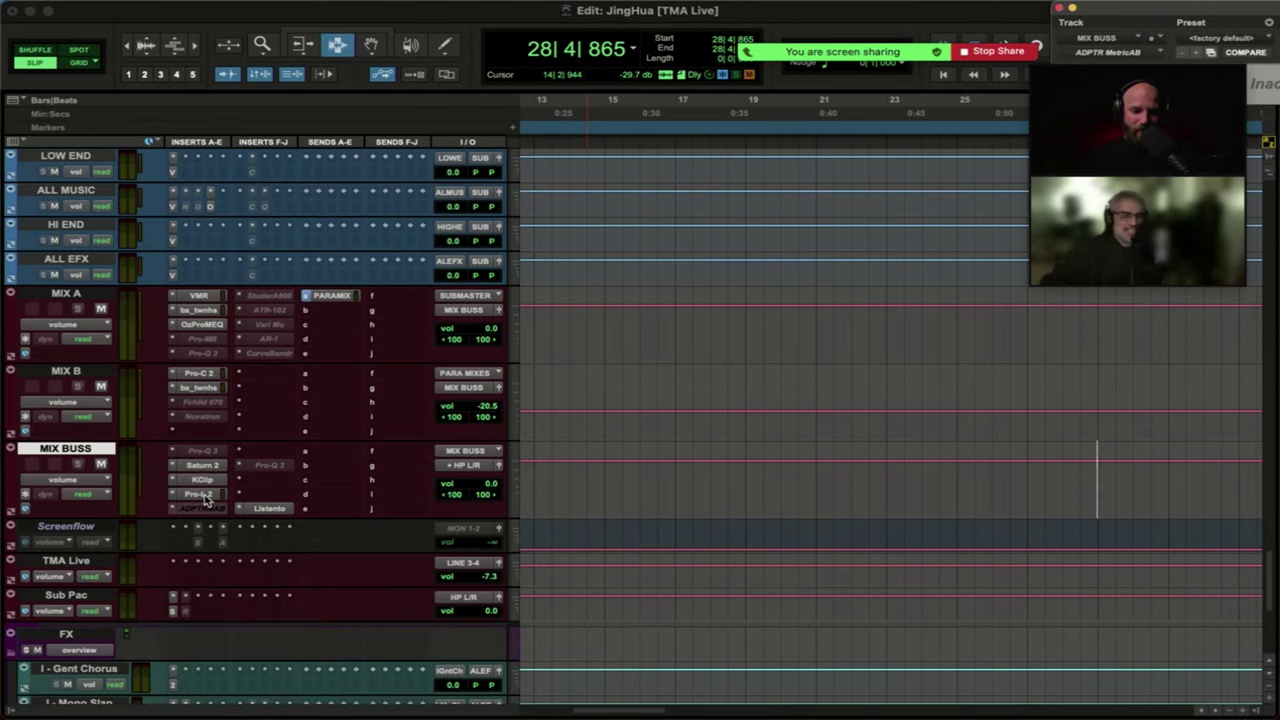
Open FabFilter Saturn 2 on MIX BUSS and examine the Warm Tube saturation settings of its frequency bands.
{"action": "left_click", "coordinate": [203, 466]}
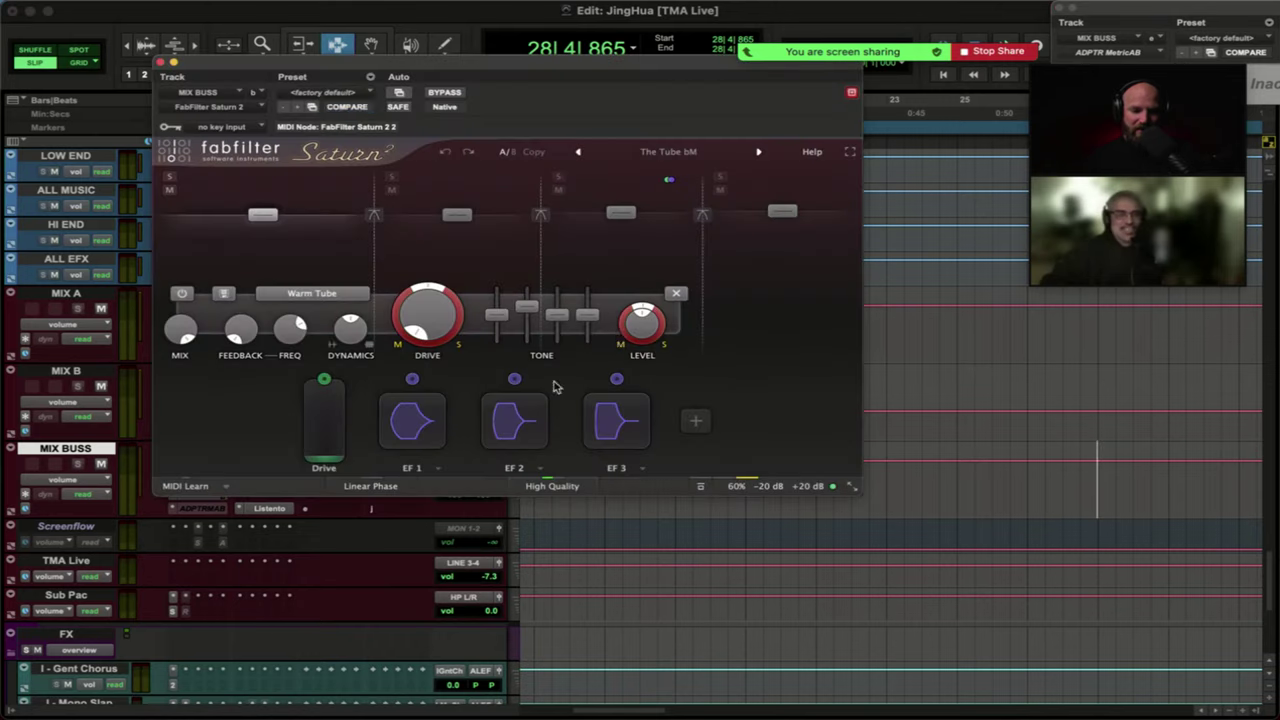
{"action": "left_click_drag", "start_coordinate": [489, 63], "coordinate": [633, 97]}
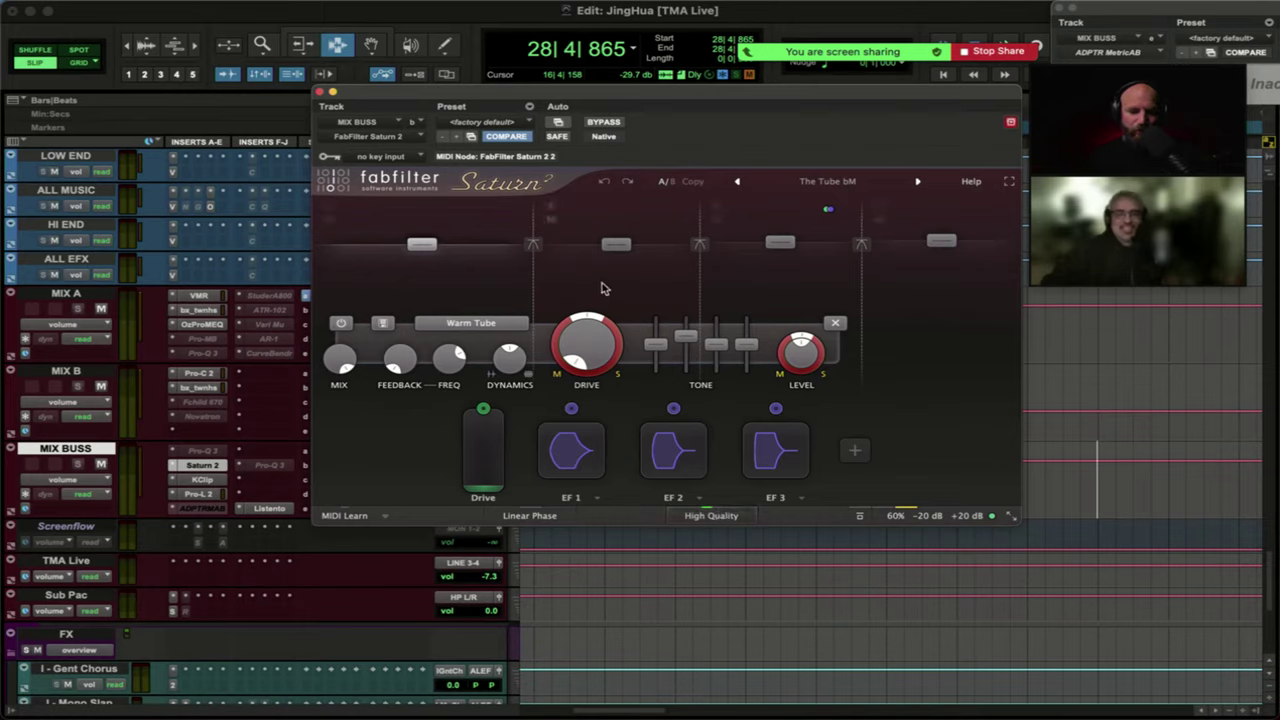
{"action": "mouse_move", "coordinate": [770, 249]}
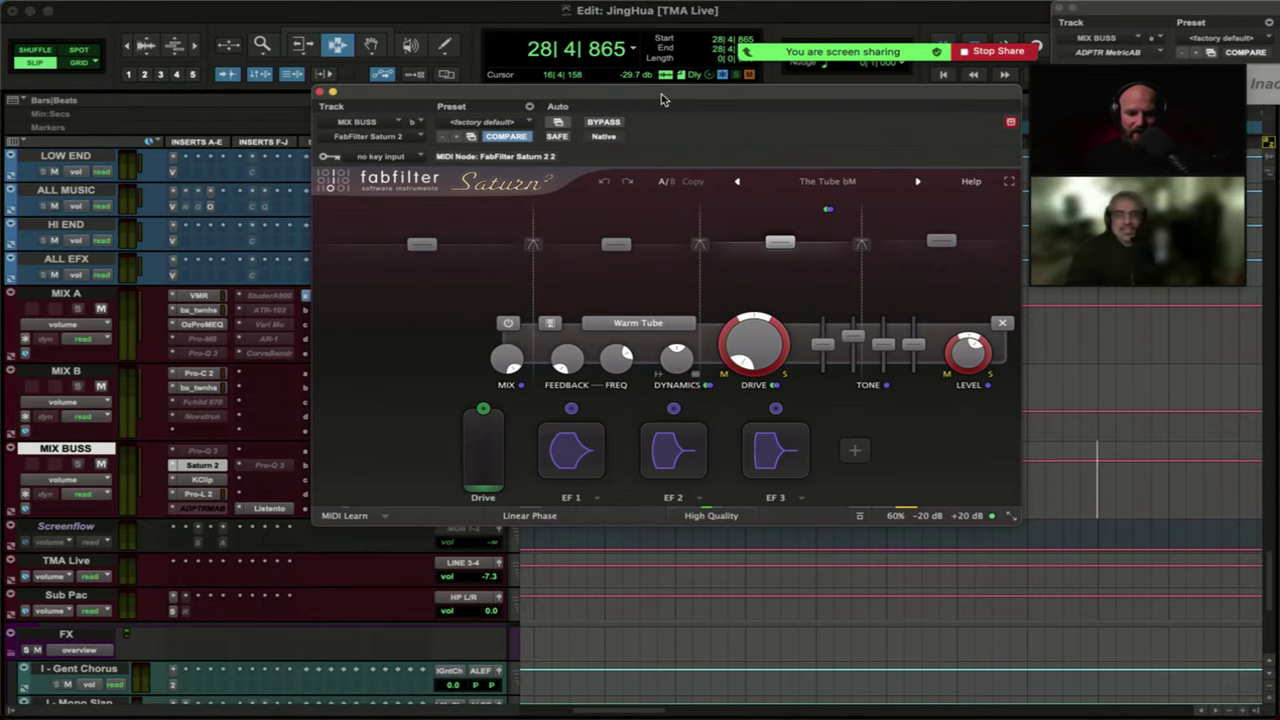
{"action": "left_click_drag", "start_coordinate": [663, 103], "coordinate": [639, 93]}
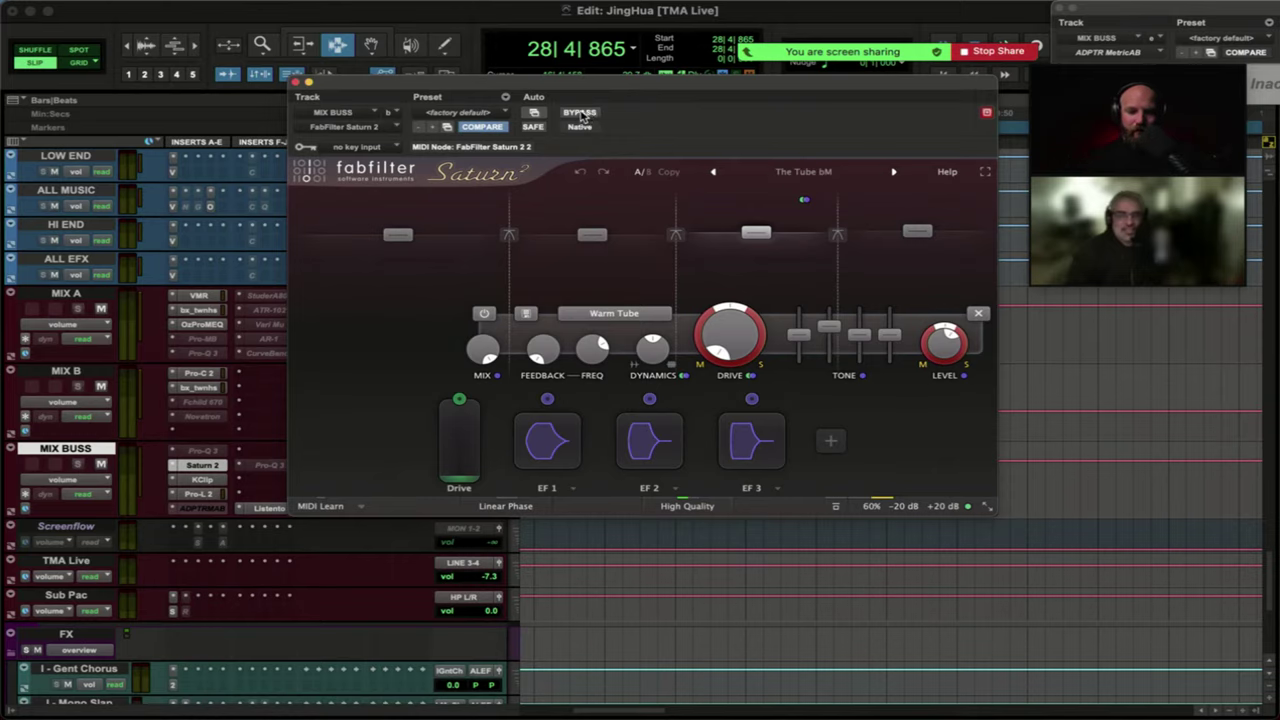
Play the mix while toggling the bypass of Saturn 2 to compare its effect, leave it enabled, and close its window.
{"action": "key", "text": "space"}
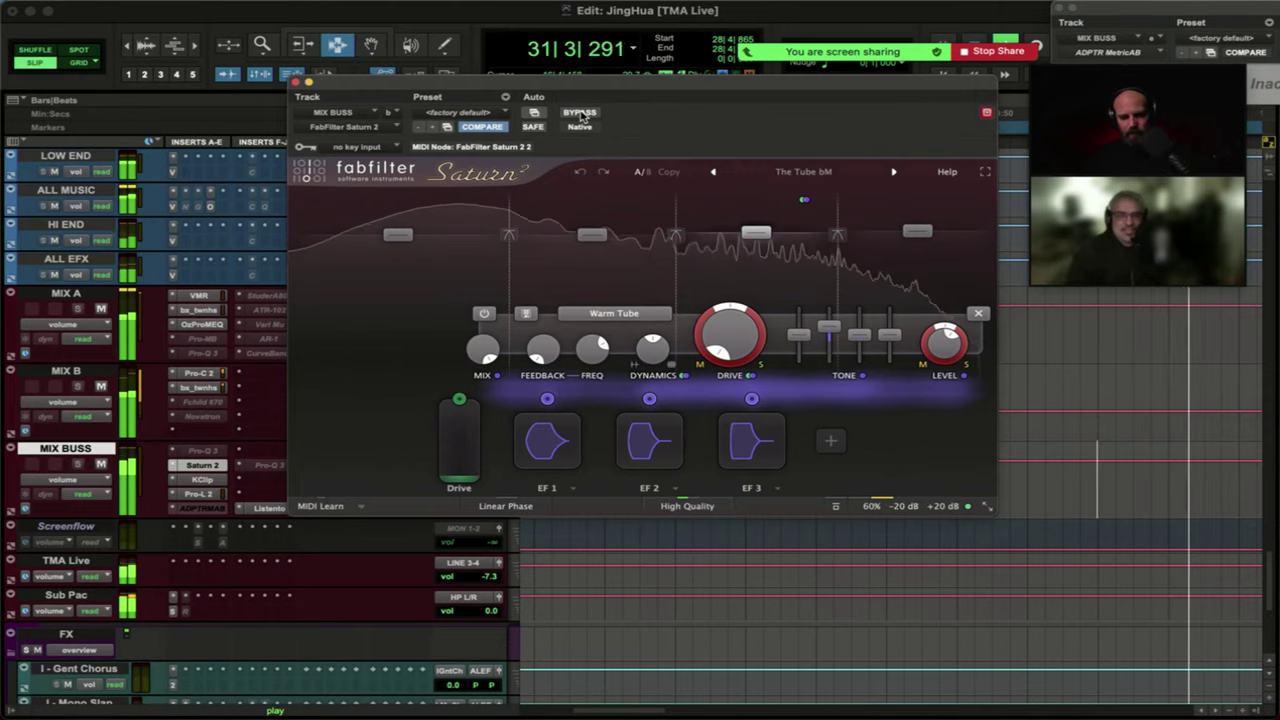
{"action": "left_click", "coordinate": [580, 113]}
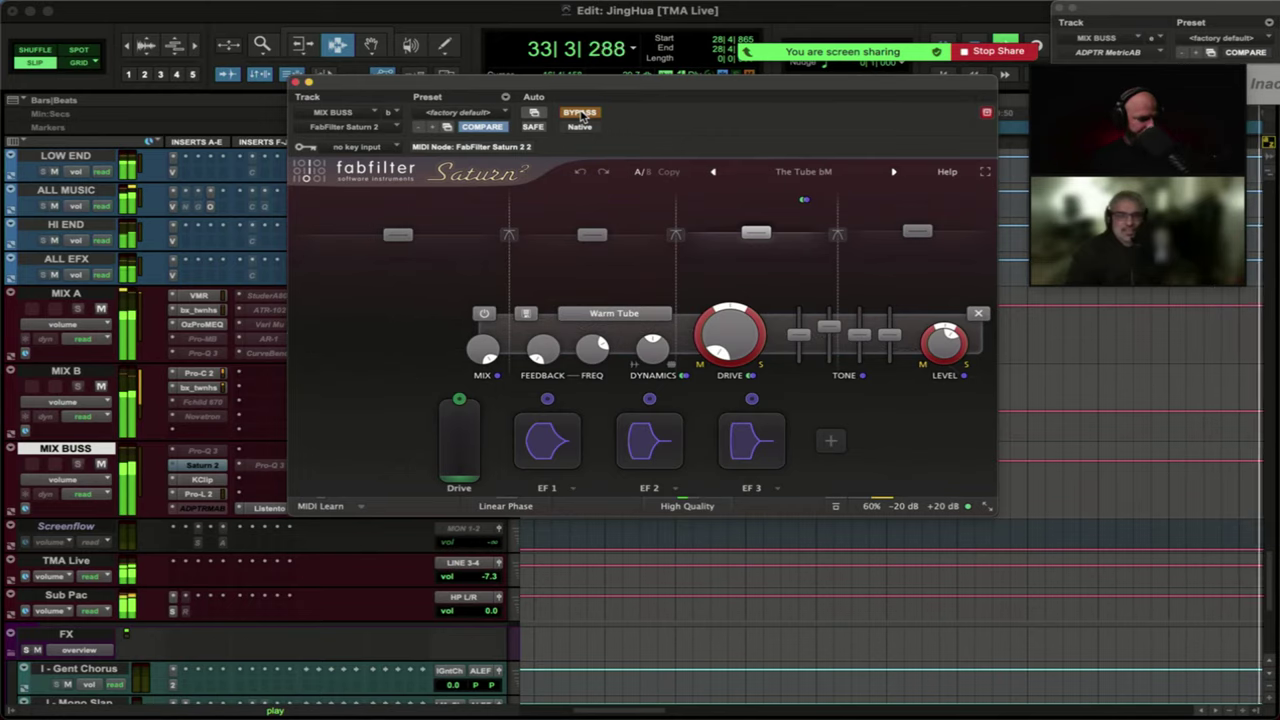
{"action": "left_click", "coordinate": [580, 113]}
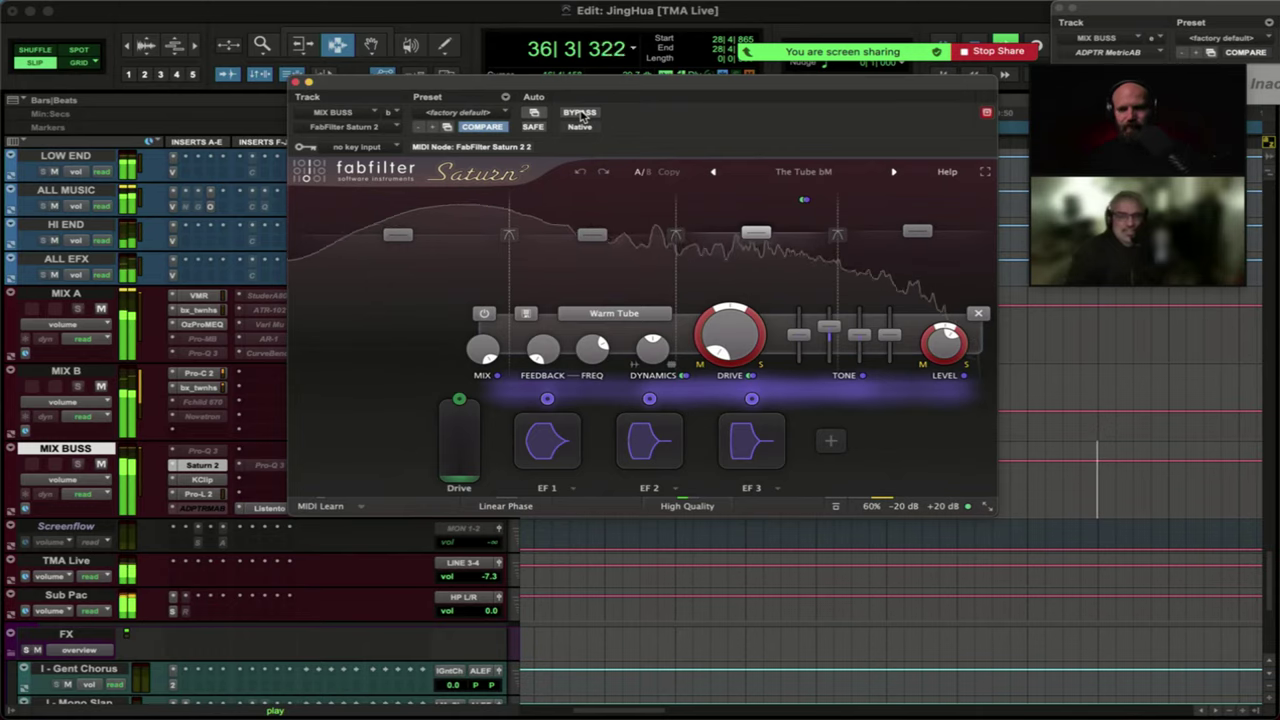
{"action": "left_click", "coordinate": [580, 113]}
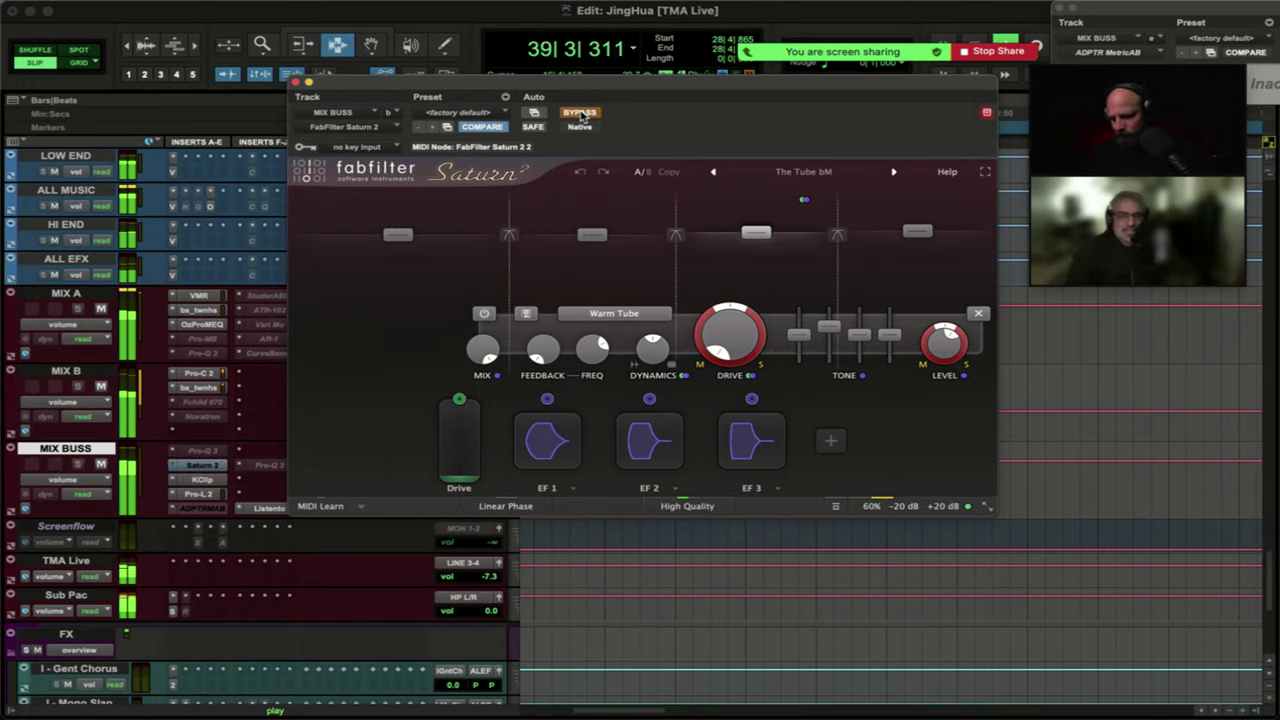
{"action": "key", "text": "space"}
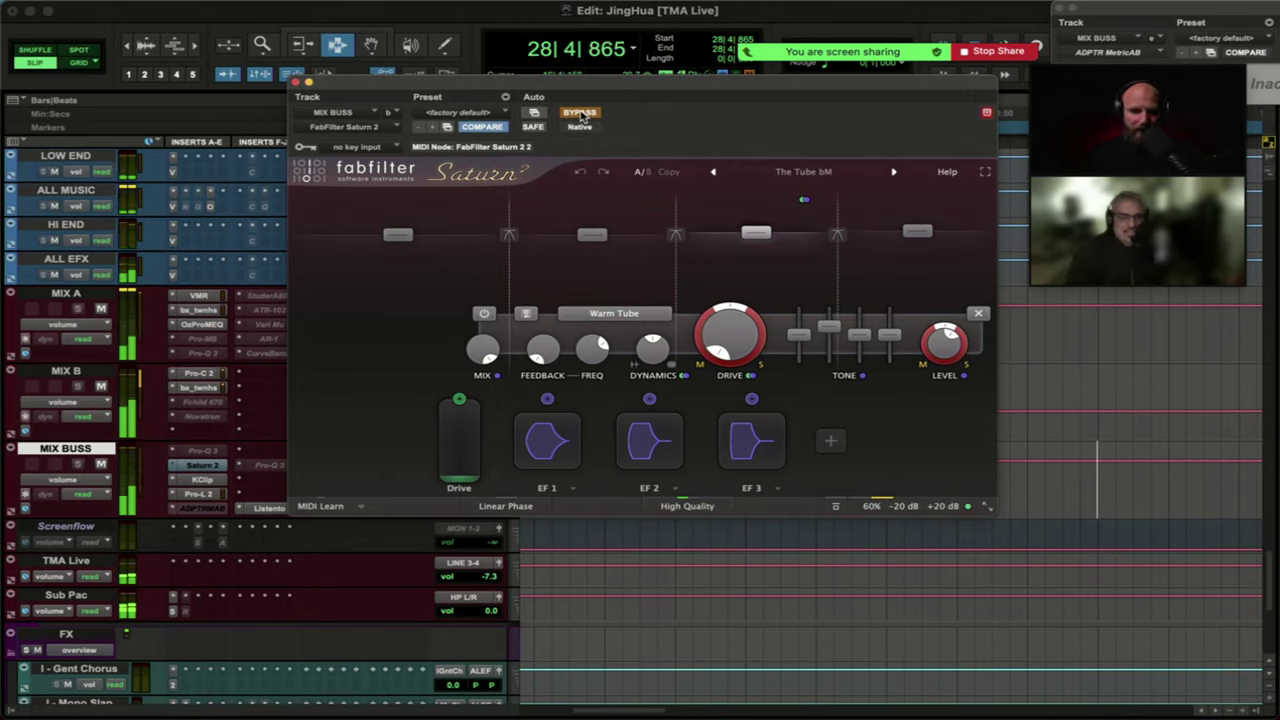
{"action": "left_click", "coordinate": [581, 113]}
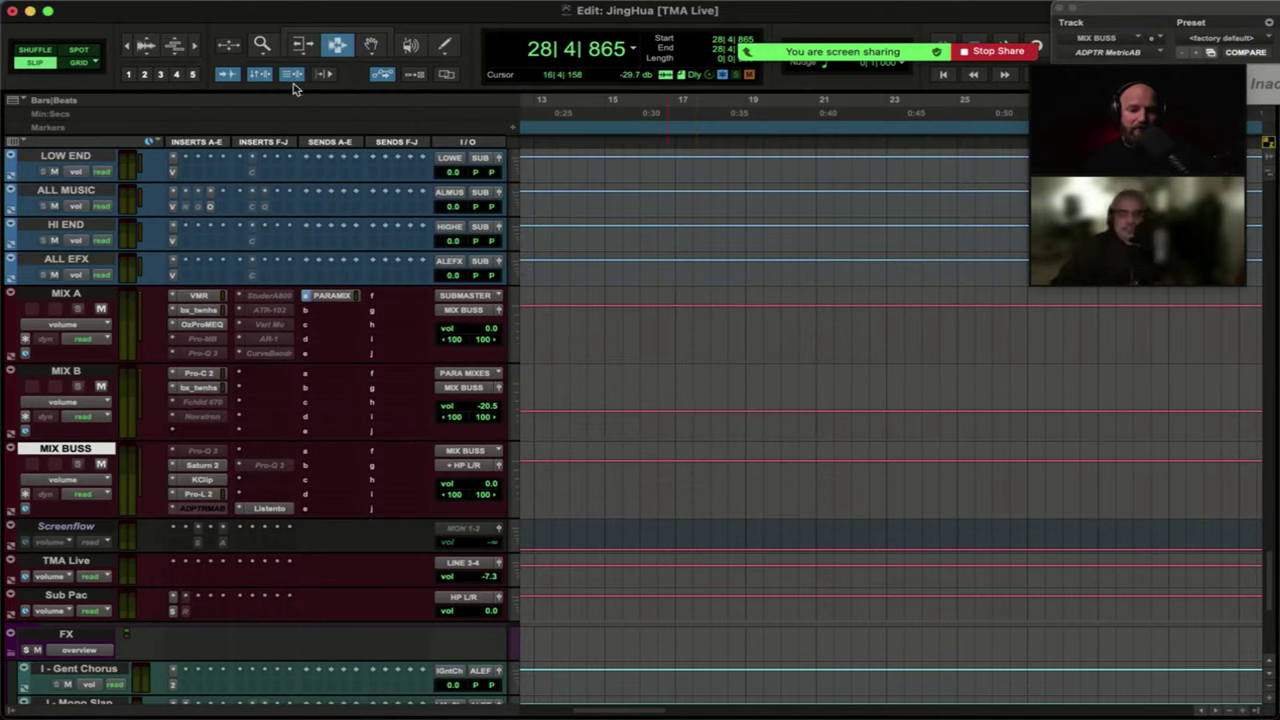
{"action": "left_click", "coordinate": [302, 83]}
Go back up to the drum tracks and place the edit cursor on Kick Trig ST at about bar 32.
{"action": "scroll", "coordinate": [687, 425], "scroll_direction": "down", "scroll_amount": 3}
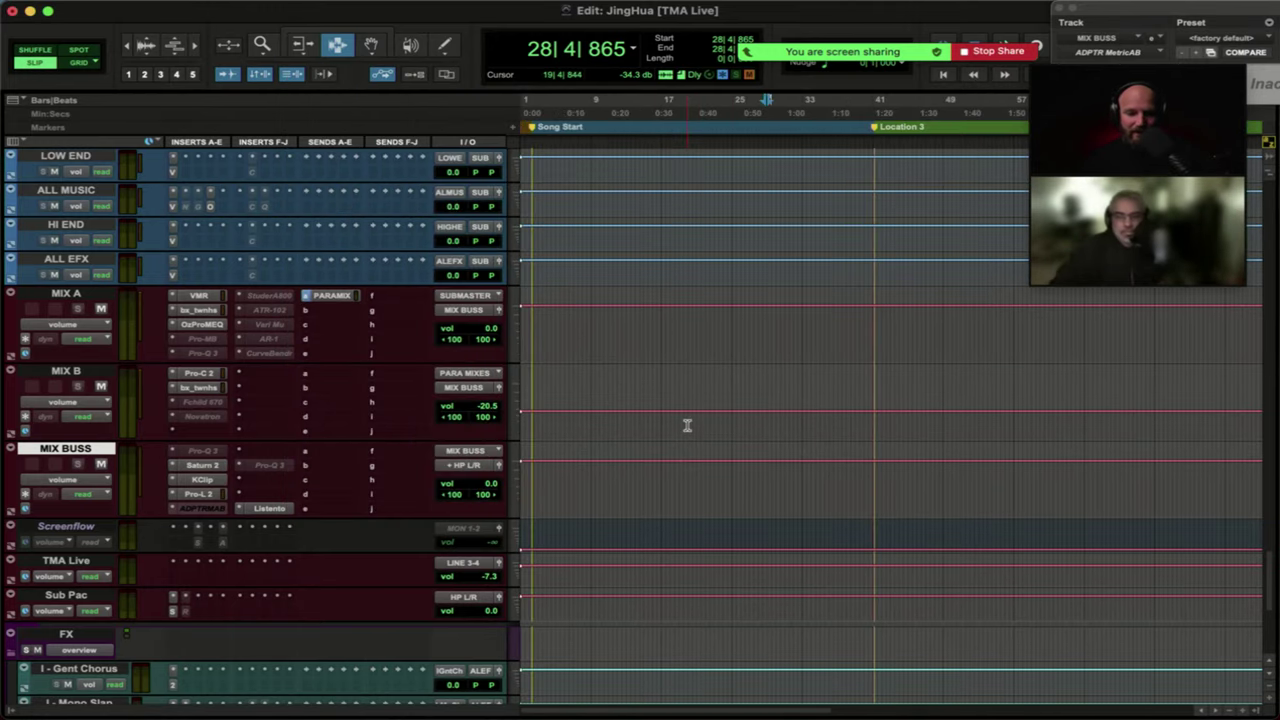
{"action": "scroll", "coordinate": [687, 425], "scroll_direction": "up", "scroll_amount": 15}
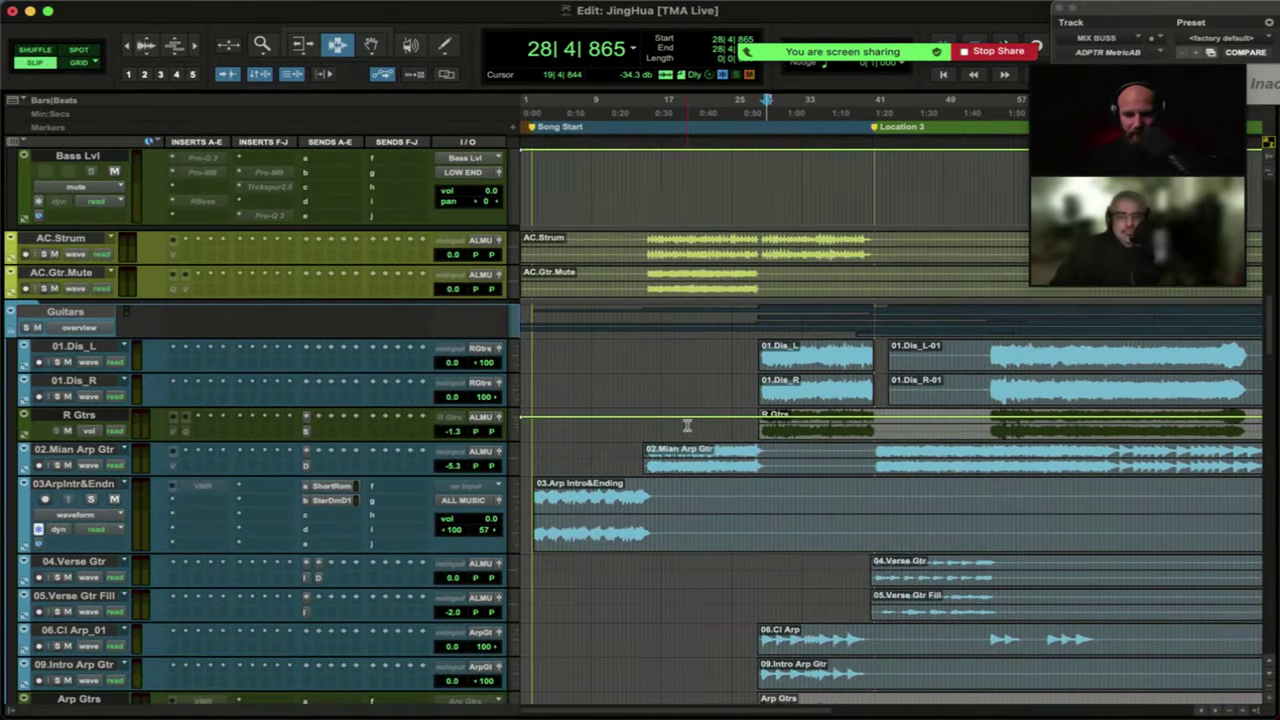
{"action": "scroll", "coordinate": [687, 425], "scroll_direction": "up", "scroll_amount": 15}
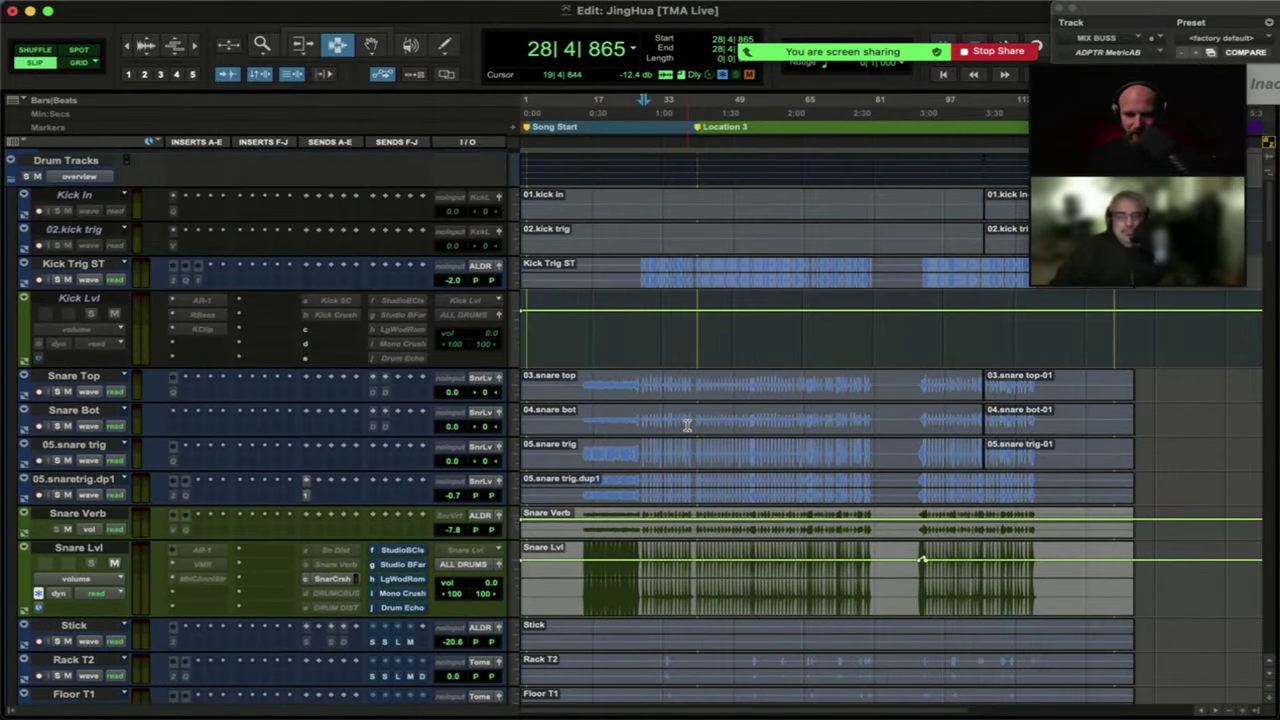
{"action": "left_click", "coordinate": [657, 268]}
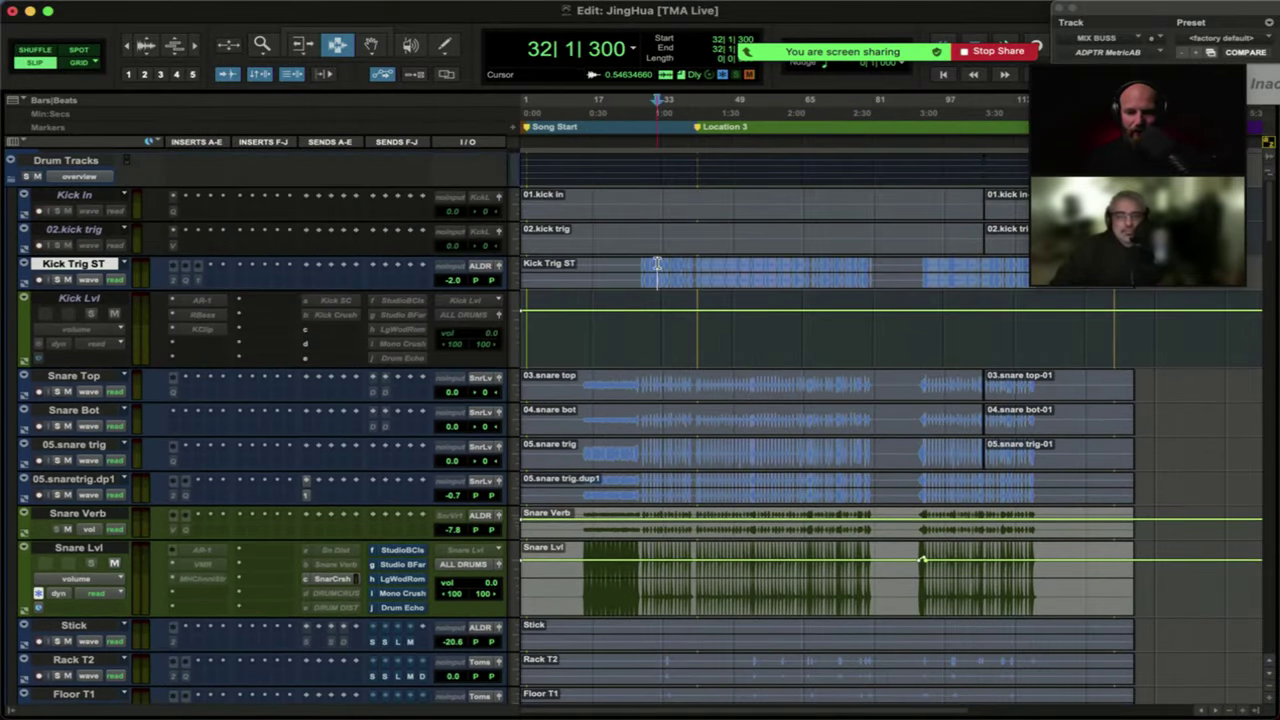
{"action": "scroll", "coordinate": [678, 268], "scroll_direction": "down", "scroll_amount": 1}
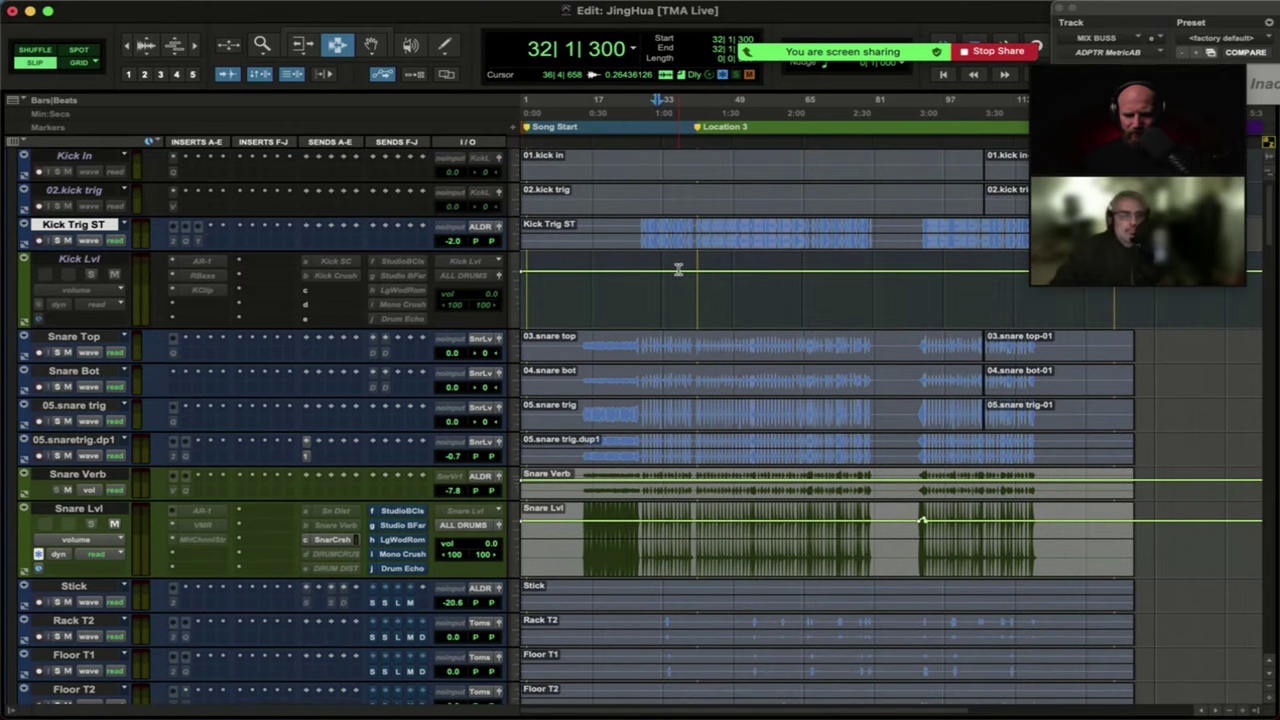
{"action": "scroll", "coordinate": [676, 281], "scroll_direction": "down", "scroll_amount": 2}
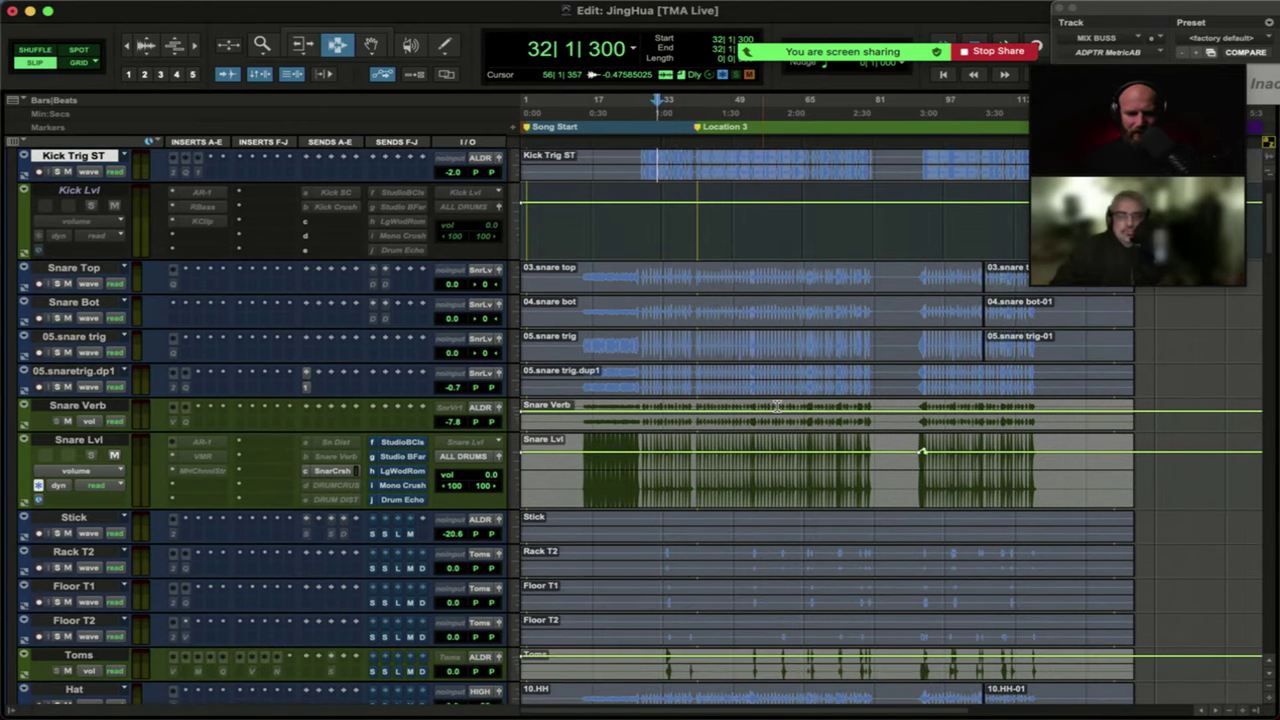
Select the snare build-up on Snare Lvl from about bar 91 to bar 93 to examine its volume automation.
{"action": "left_click", "coordinate": [924, 468]}
{"action": "key", "text": "super+bracketright"}
{"action": "key", "text": "super+bracketright"}
{"action": "key", "text": "super+bracketright"}
{"action": "key", "text": "super+bracketright"}
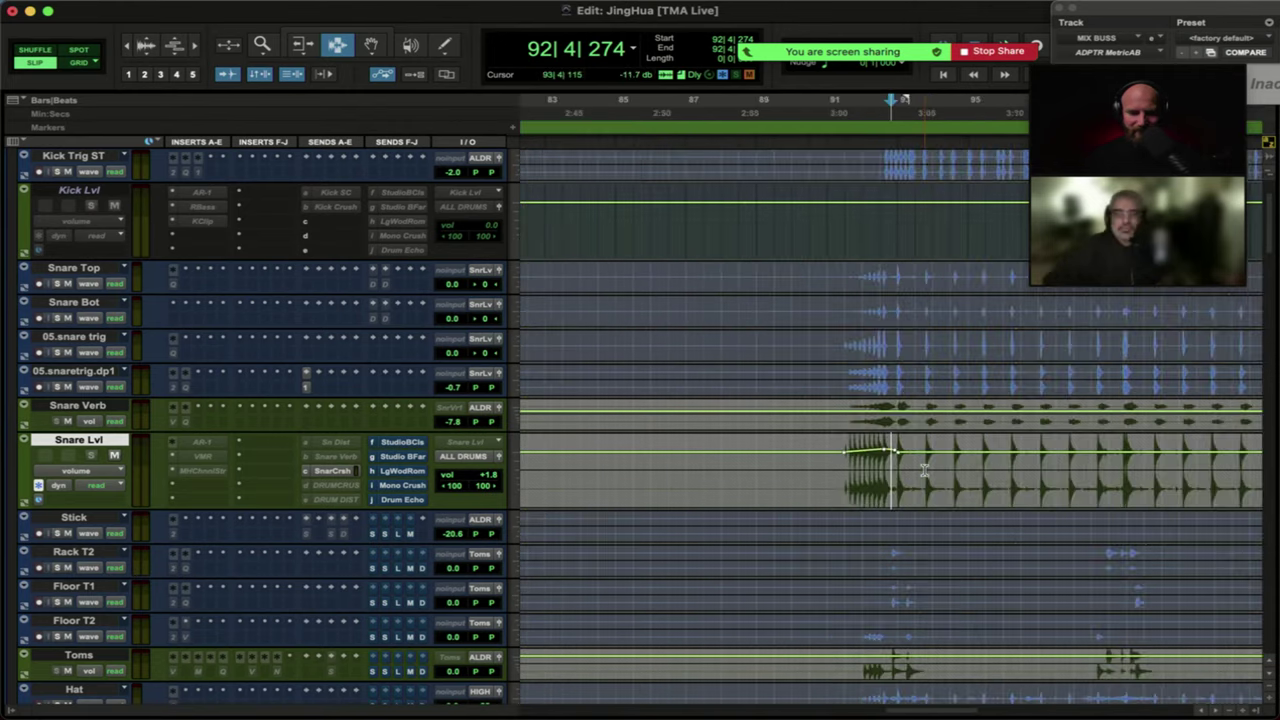
{"action": "left_click", "coordinate": [795, 485]}
{"action": "left_click_drag", "start_coordinate": [787, 480], "coordinate": [907, 478]}
{"action": "left_click_drag", "start_coordinate": [776, 472], "coordinate": [901, 468]}
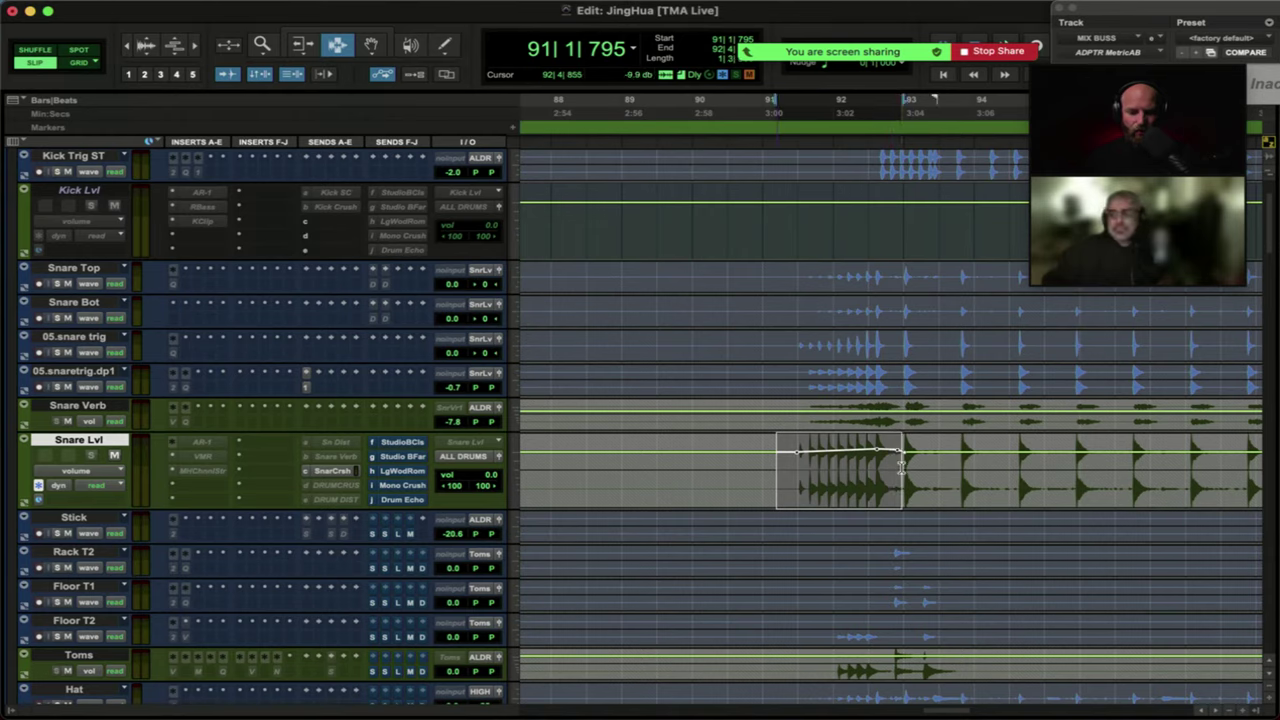
{"action": "left_click_drag", "start_coordinate": [785, 470], "coordinate": [898, 468]}
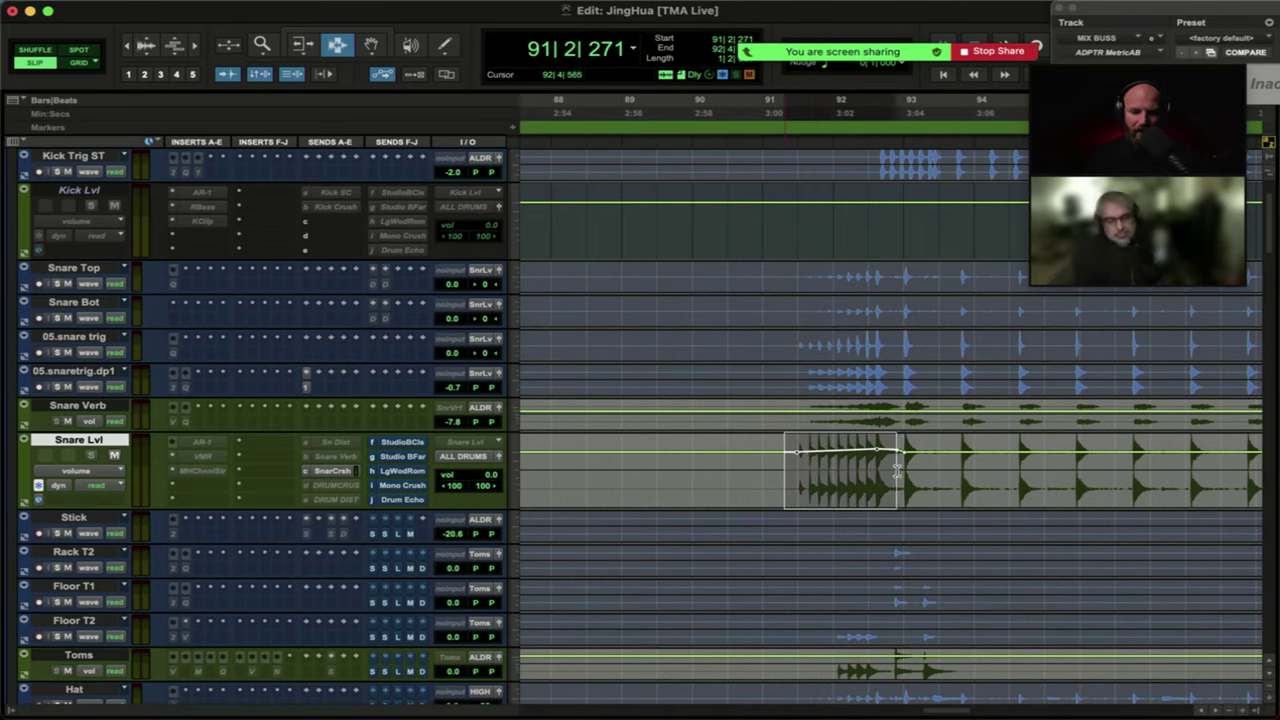
Place the edit cursor on Snare Lvl at about bar 42 and examine the track's volume automation around it.
{"action": "key", "text": "r"}
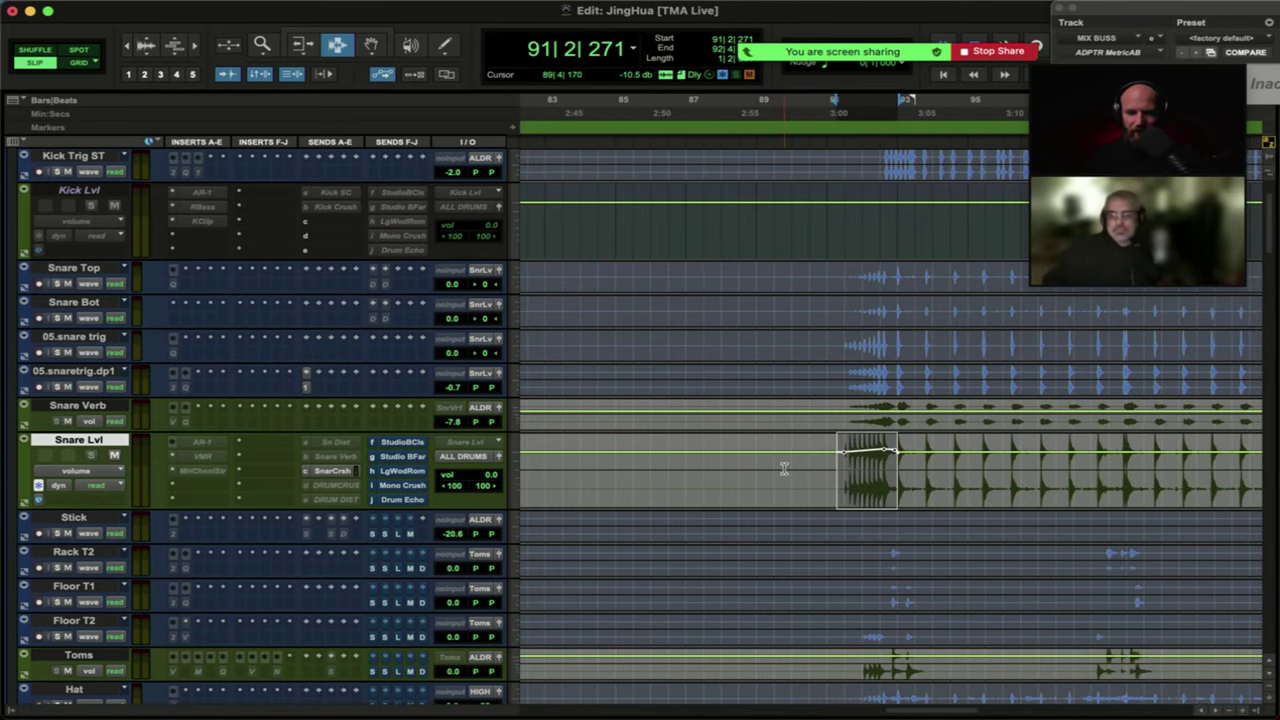
{"action": "key", "text": "r"}
{"action": "key", "text": "r"}
{"action": "key", "text": "r"}
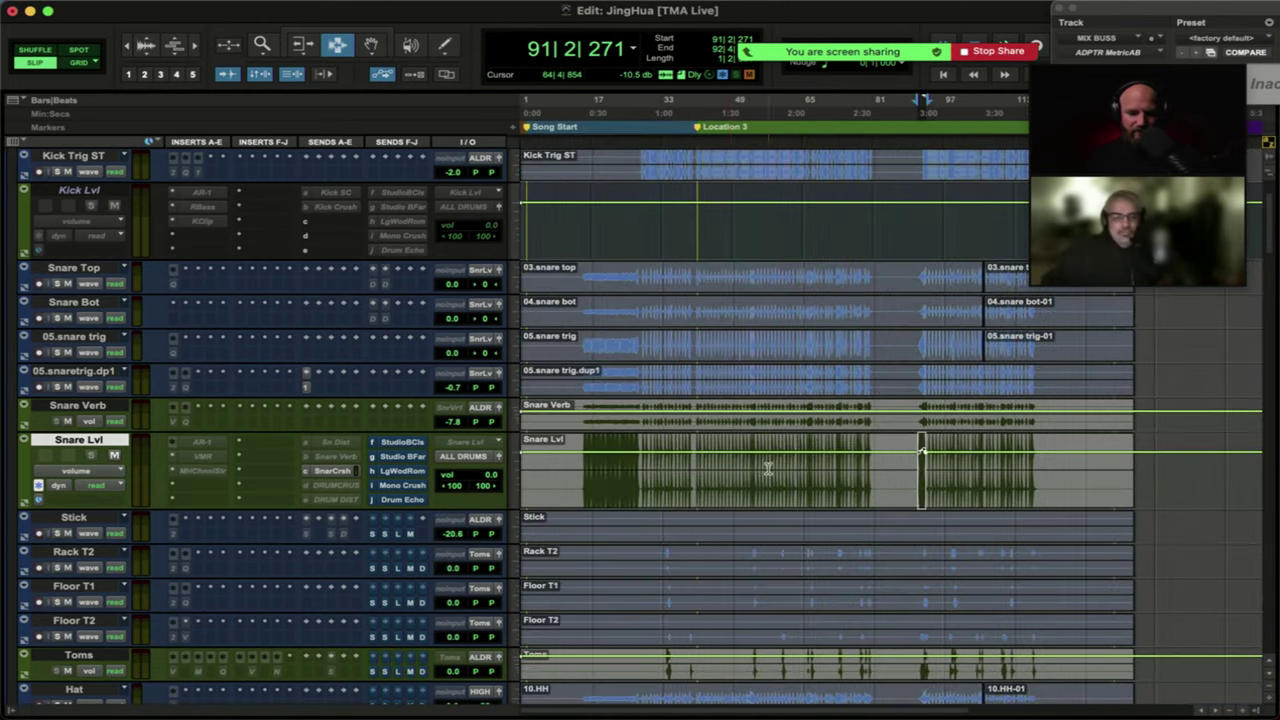
{"action": "left_click", "coordinate": [706, 470]}
{"action": "key", "text": "t"}
{"action": "key", "text": "t"}
{"action": "key", "text": "t"}
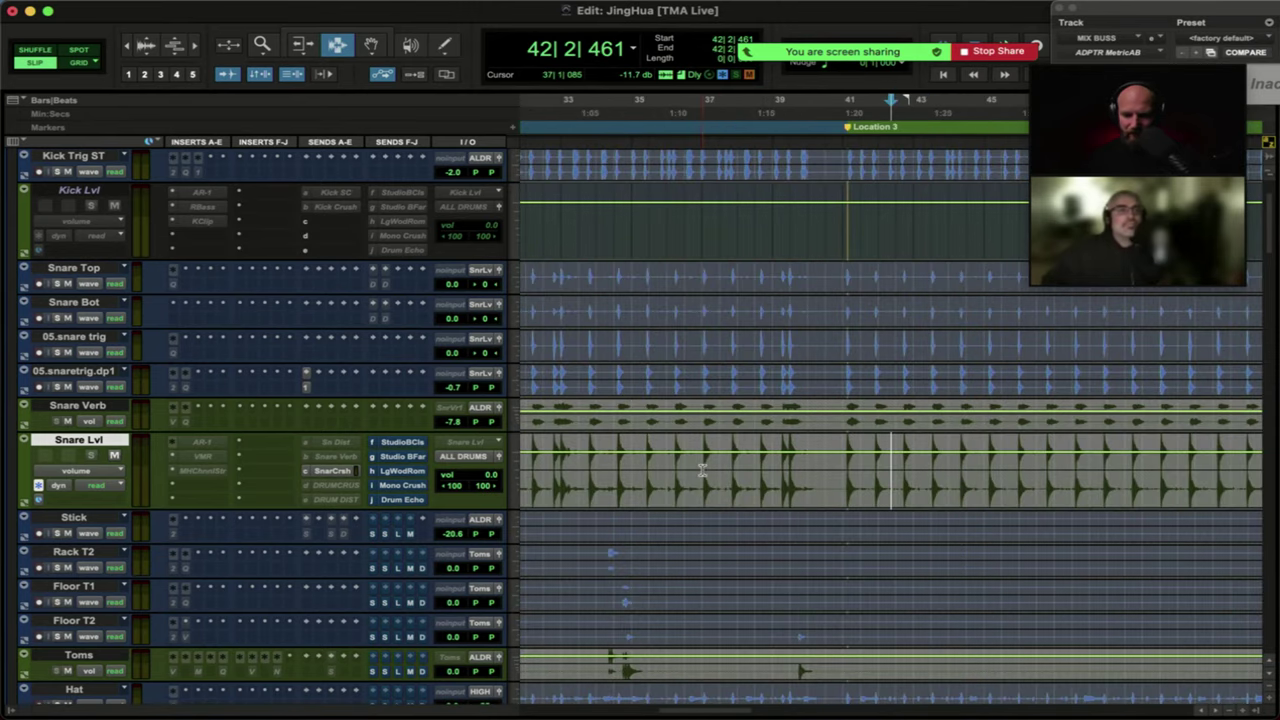
{"action": "key", "text": "r"}
{"action": "key", "text": "r"}
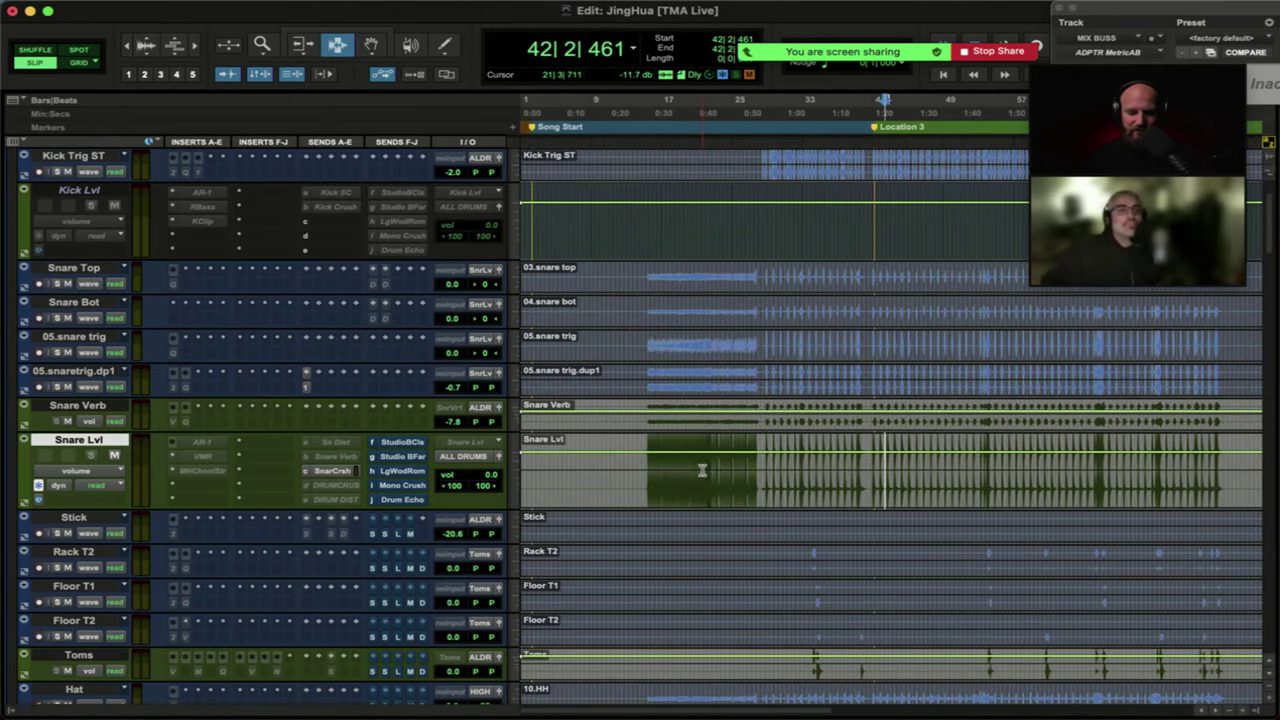
Place the edit cursor on the Toms track at about bar 33 and enlarge the track's height to examine its volume automation.
{"action": "scroll", "coordinate": [702, 470], "scroll_direction": "down", "scroll_amount": 6}
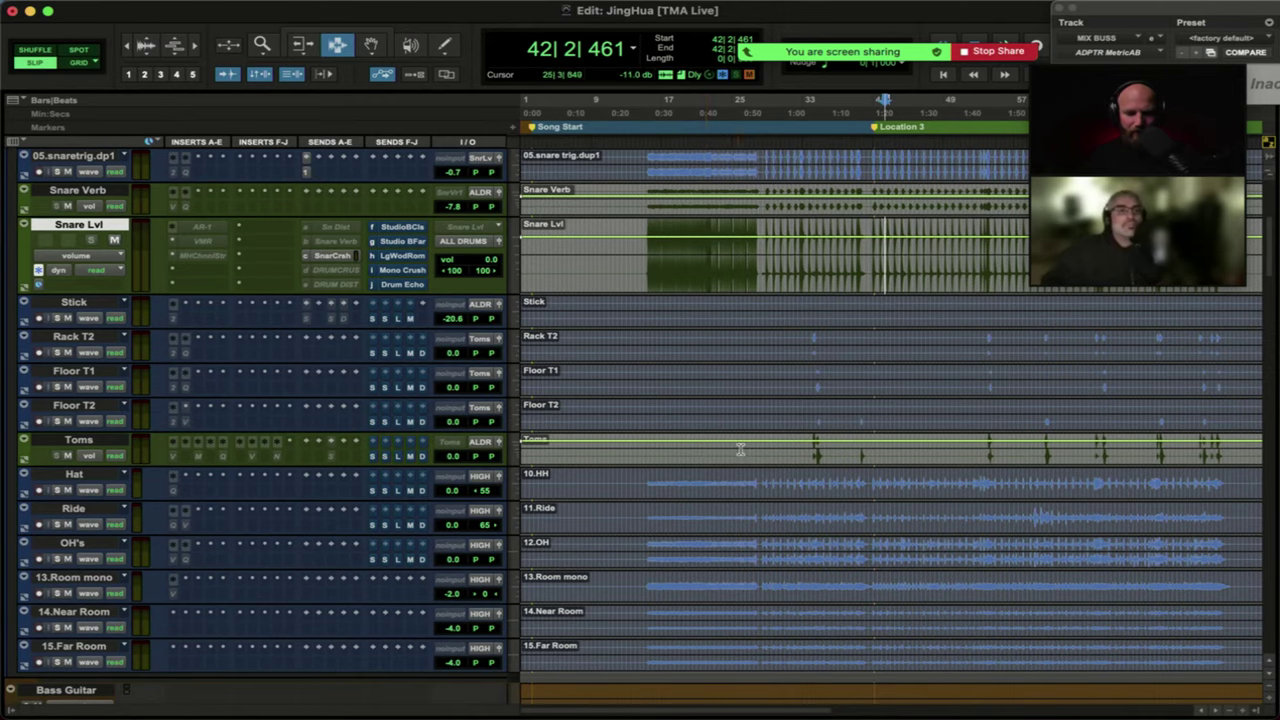
{"action": "left_click", "coordinate": [805, 450]}
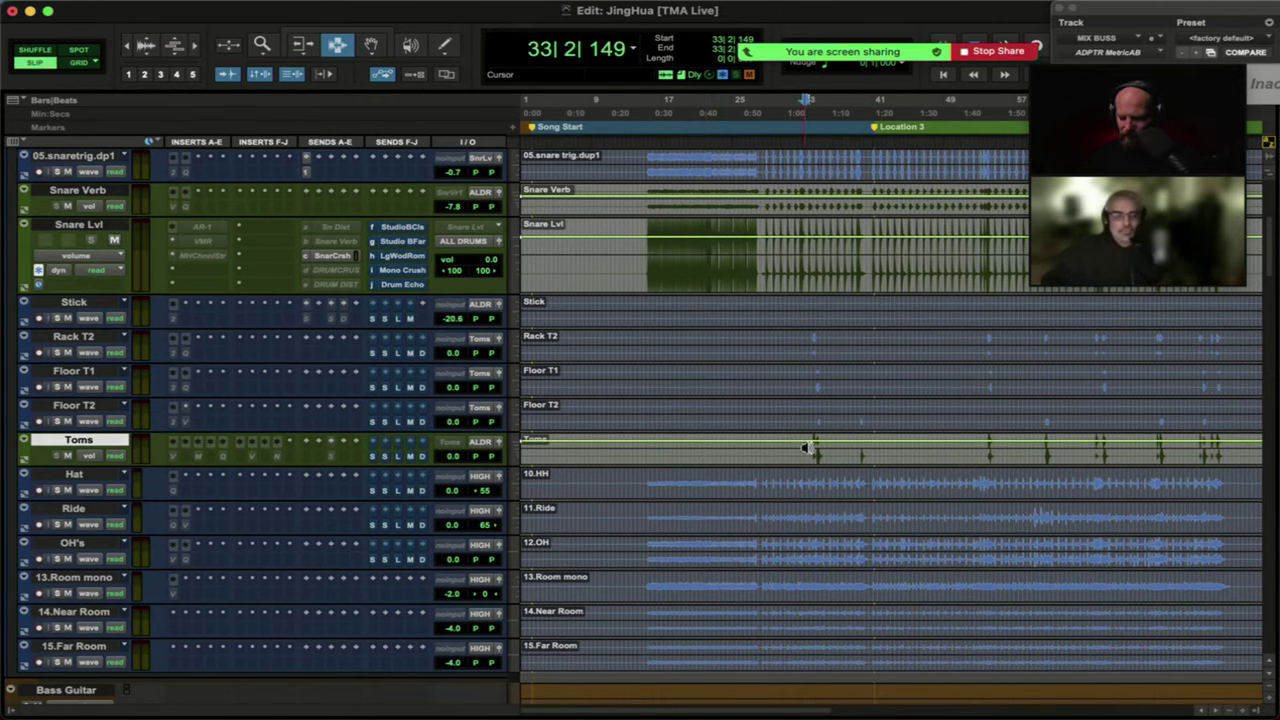
{"action": "key", "text": "ctrl+Up"}
{"action": "scroll", "coordinate": [804, 450], "scroll_direction": "right", "scroll_amount": 3}
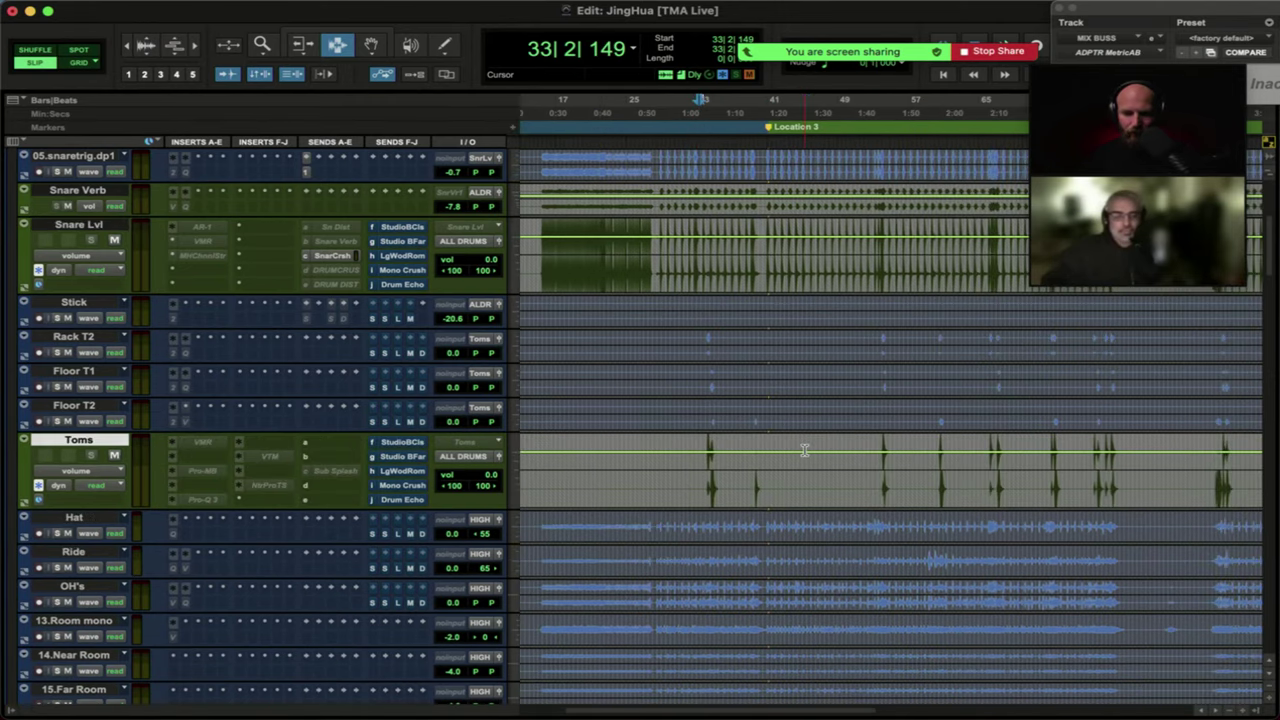
{"action": "scroll", "coordinate": [804, 450], "scroll_direction": "left", "scroll_amount": 3}
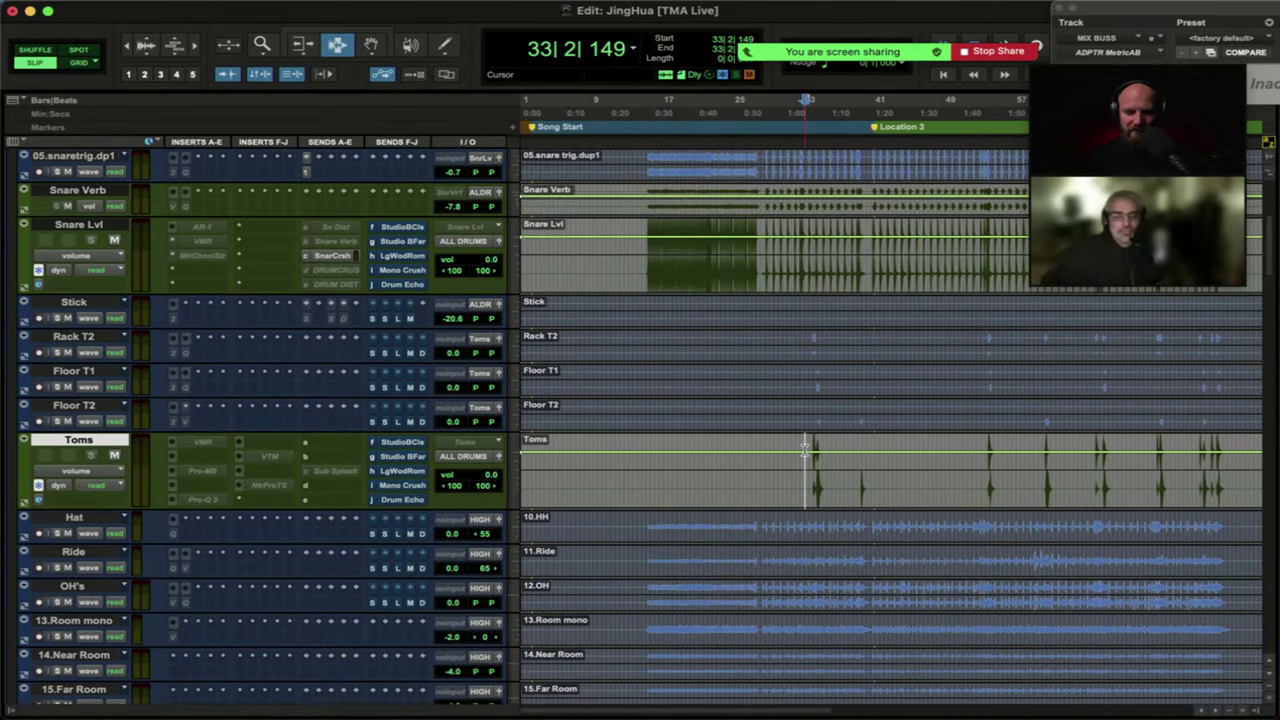
{"action": "key", "text": "super+bracketleft"}
{"action": "scroll", "coordinate": [804, 450], "scroll_direction": "up", "scroll_amount": 5}
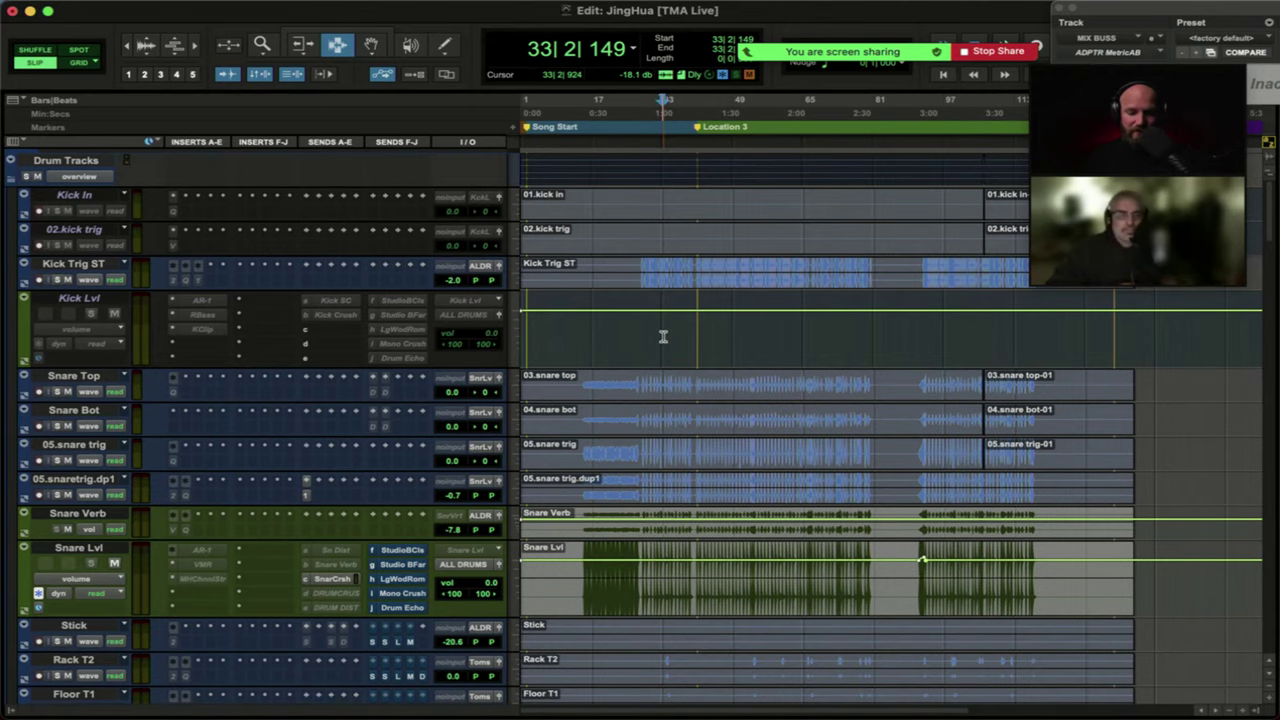
{"action": "scroll", "coordinate": [663, 336], "scroll_direction": "down", "scroll_amount": 10}
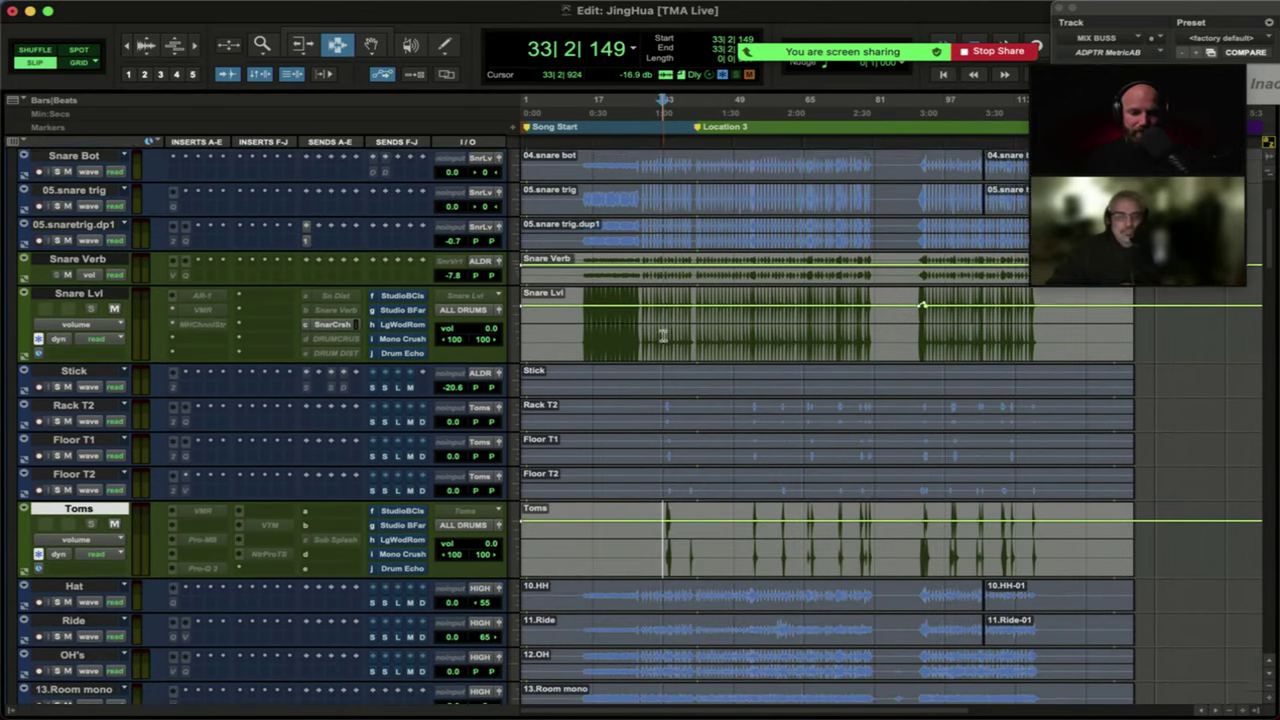
Inspect the ALL DRUMS volume automation boost around bars 54 and 55 up close and select that range.
{"action": "scroll", "coordinate": [663, 336], "scroll_direction": "down", "scroll_amount": 5}
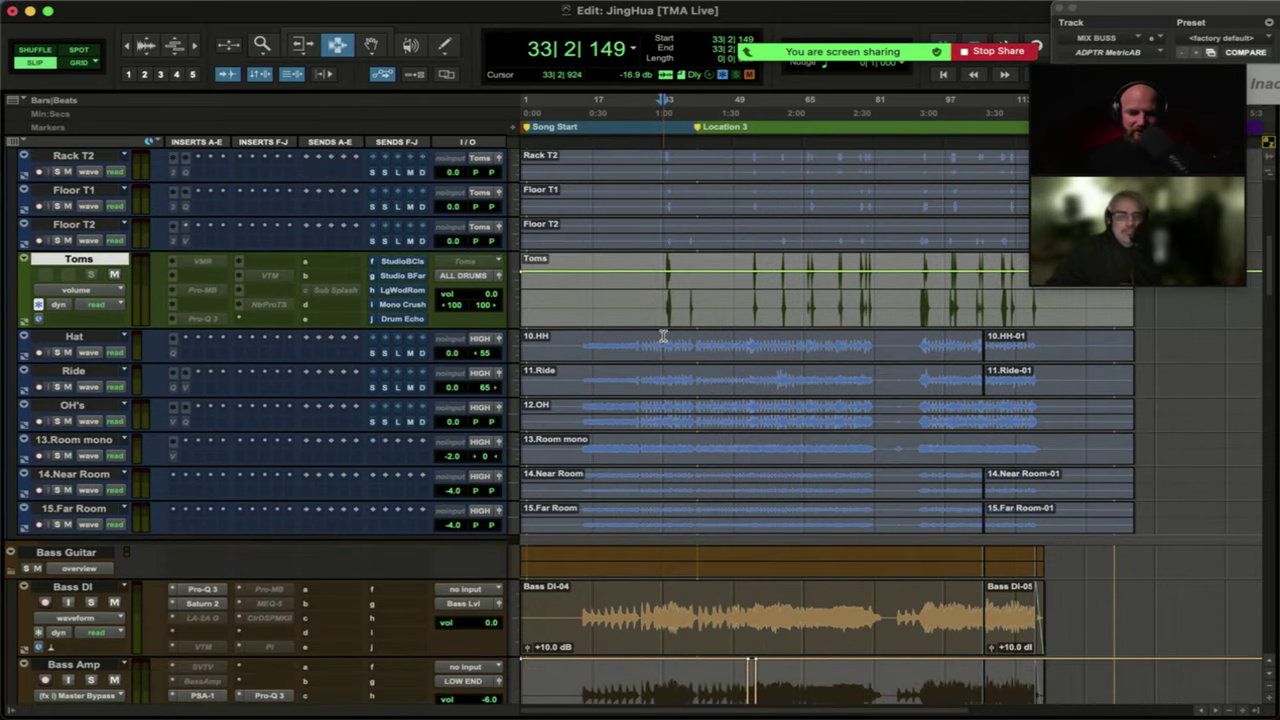
{"action": "scroll", "coordinate": [660, 342], "scroll_direction": "down", "scroll_amount": 6}
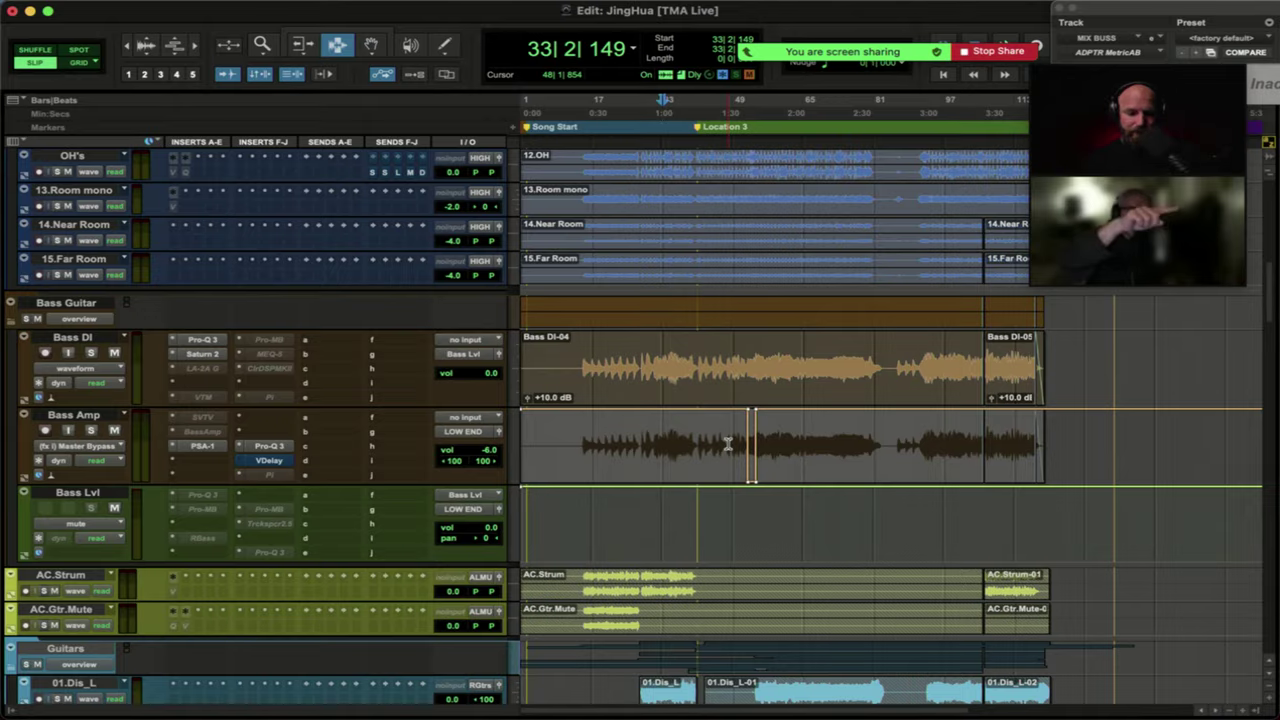
{"action": "scroll", "coordinate": [727, 444], "scroll_direction": "down", "scroll_amount": 20}
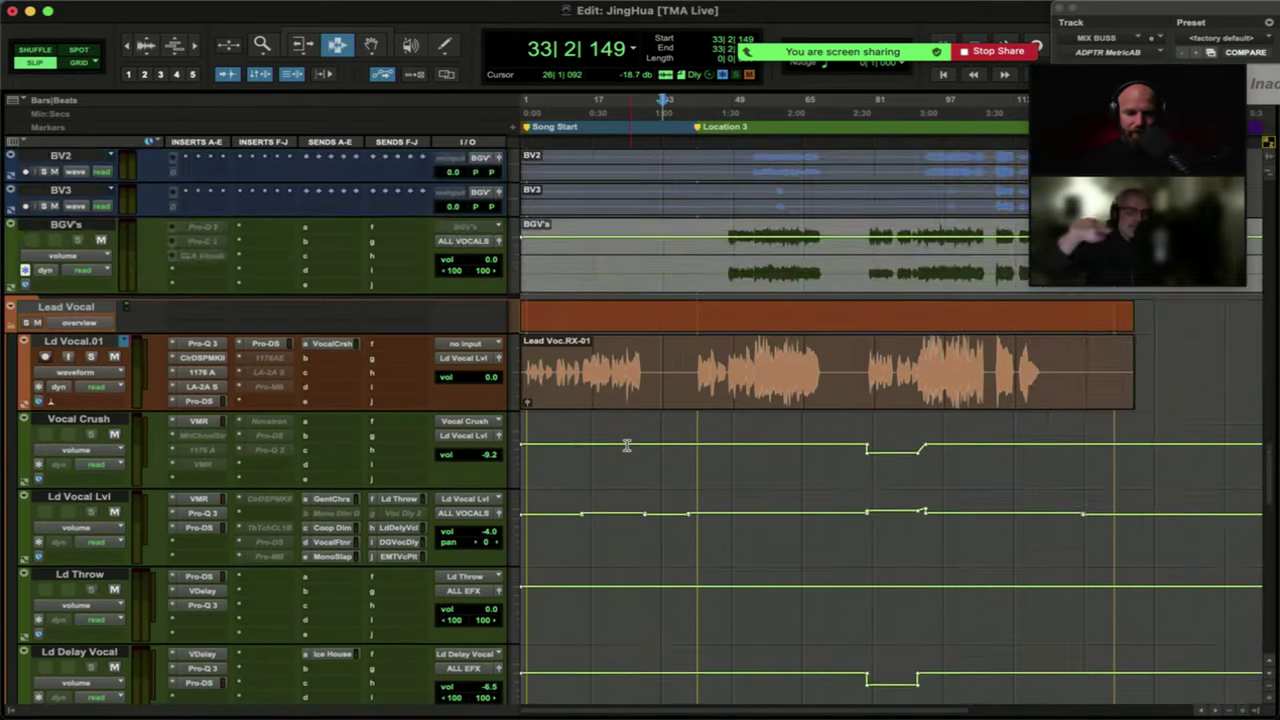
{"action": "scroll", "coordinate": [627, 445], "scroll_direction": "down", "scroll_amount": 15}
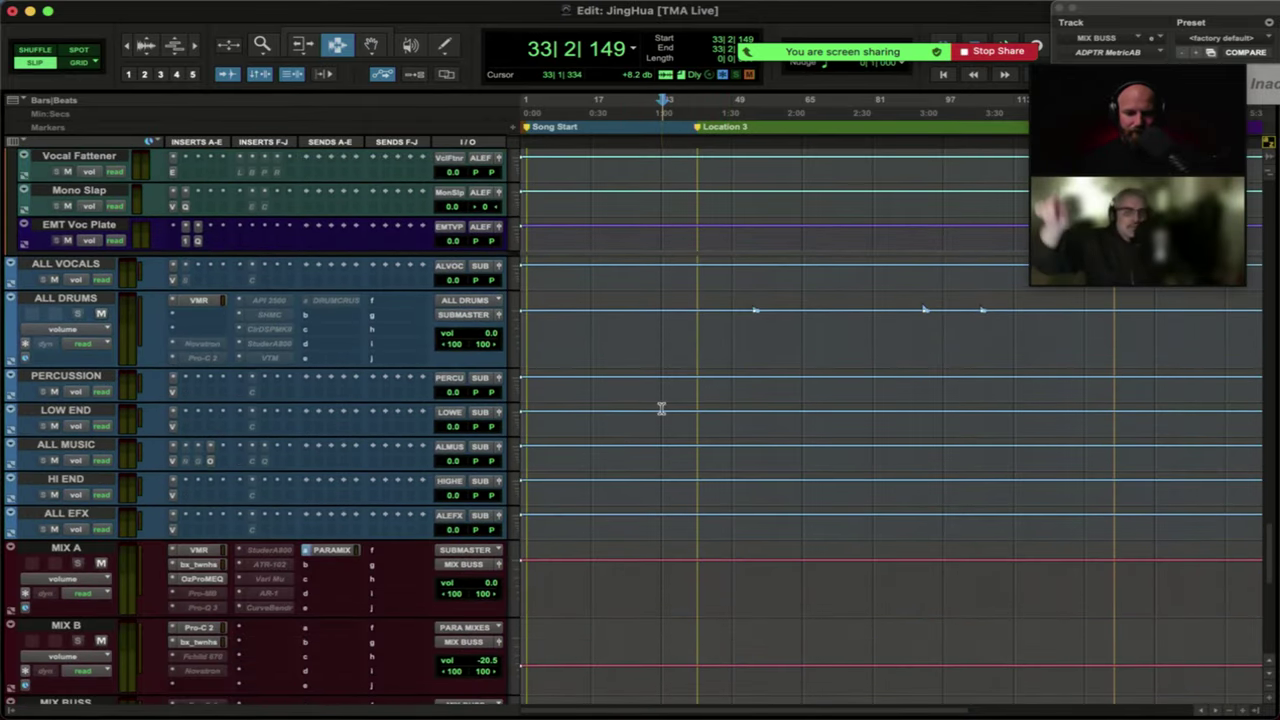
{"action": "left_click", "coordinate": [755, 335]}
{"action": "key", "text": "super+bracketright"}
{"action": "key", "text": "super+bracketright"}
{"action": "key", "text": "super+bracketright"}
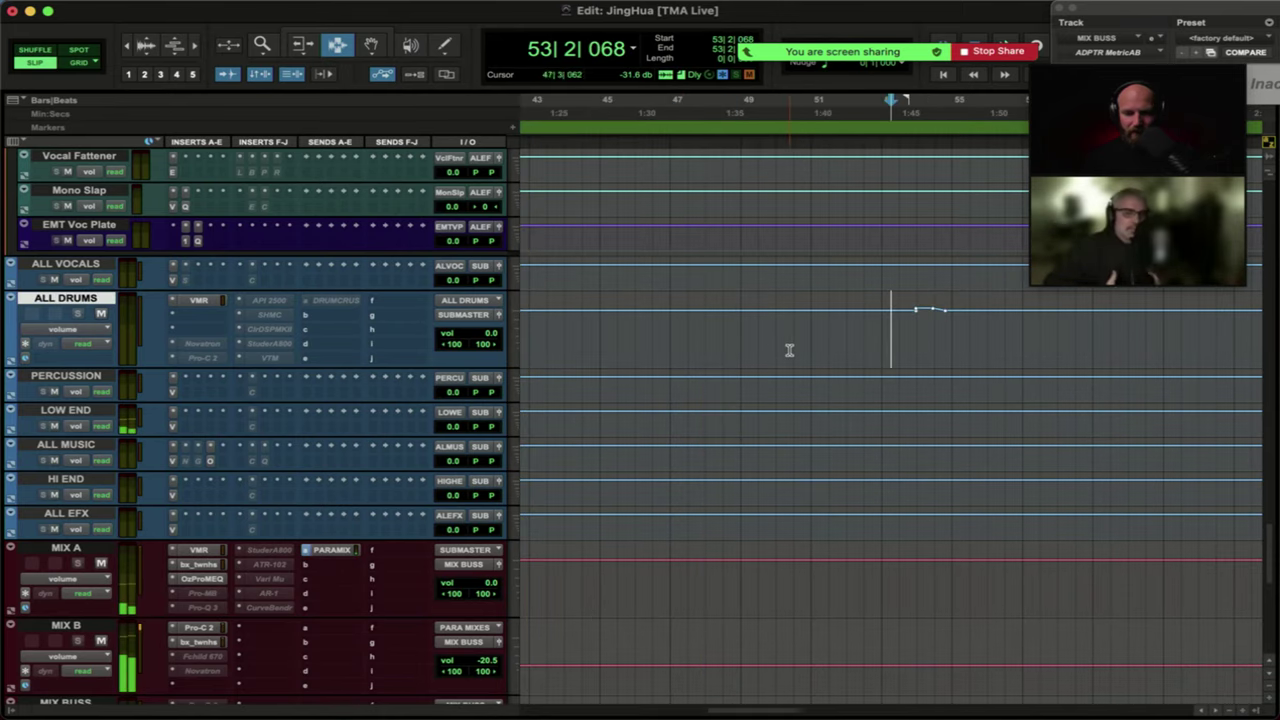
{"action": "key", "text": "super+bracketright"}
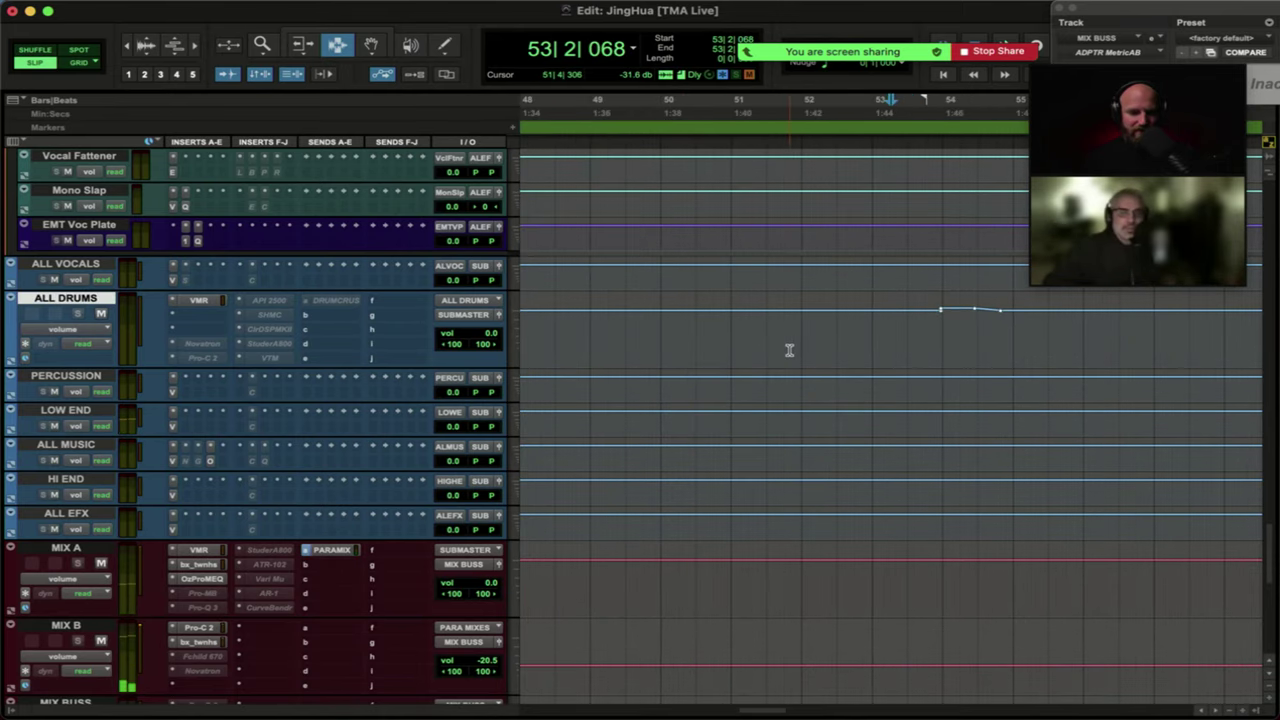
{"action": "scroll", "coordinate": [789, 350], "scroll_direction": "right", "scroll_amount": 5}
{"action": "left_click_drag", "start_coordinate": [680, 344], "coordinate": [780, 343]}
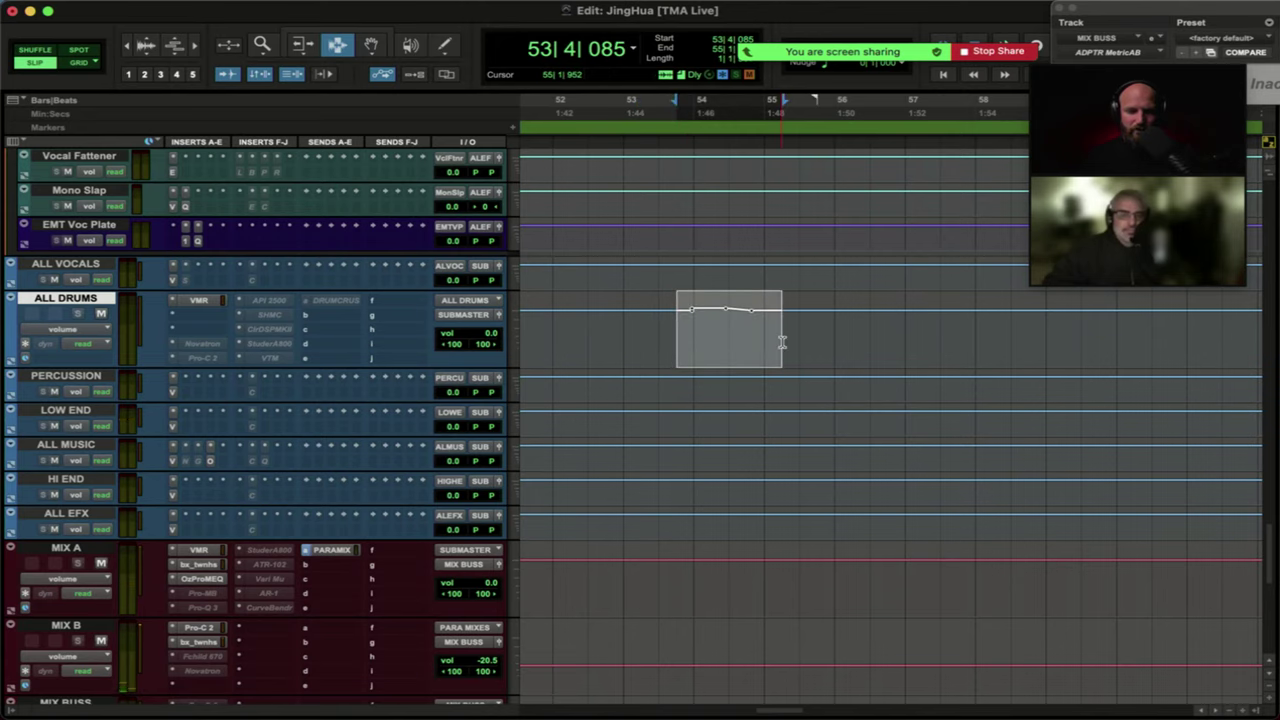
Play the song from about bar 91 beat 2 through the ALL DRUMS volume boost, then stop.
{"action": "scroll", "coordinate": [780, 343], "scroll_direction": "right", "scroll_amount": 3}
{"action": "scroll", "coordinate": [780, 343], "scroll_direction": "up", "scroll_amount": 1}
{"action": "scroll", "coordinate": [780, 343], "scroll_direction": "down", "scroll_amount": 4}
{"action": "scroll", "coordinate": [780, 343], "scroll_direction": "right", "scroll_amount": 5}
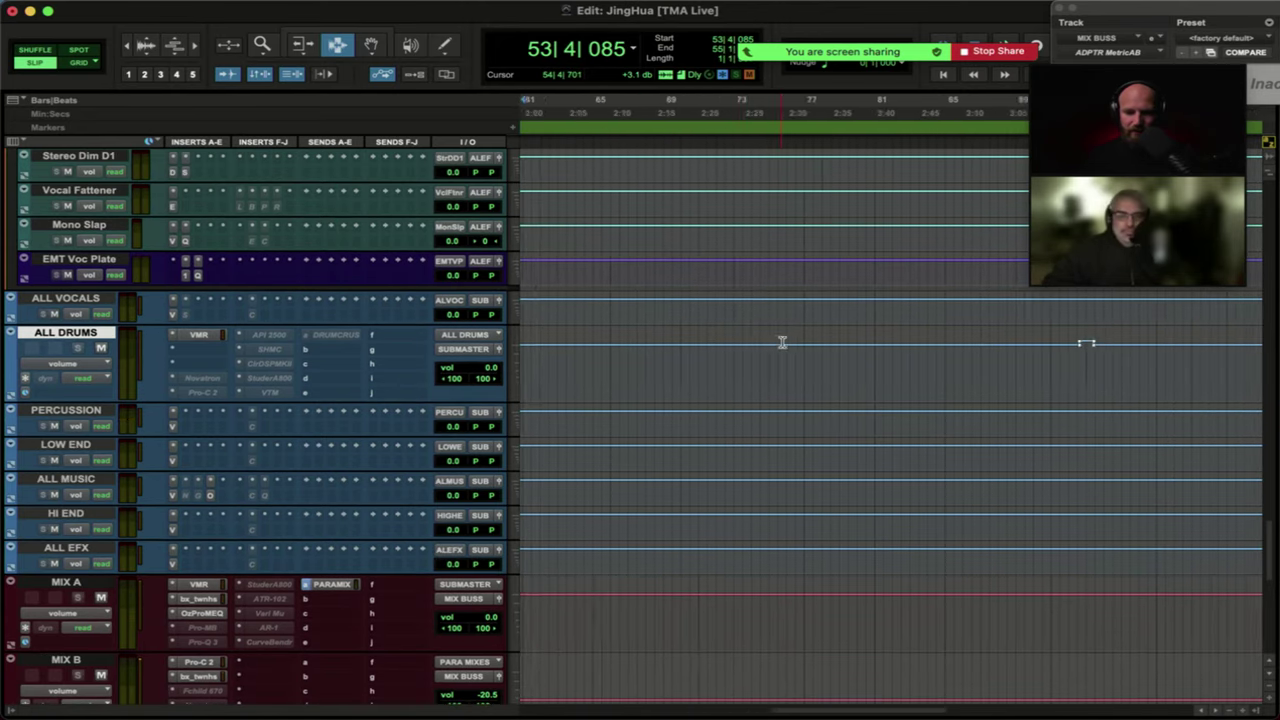
{"action": "scroll", "coordinate": [780, 343], "scroll_direction": "up", "scroll_amount": 1}
{"action": "left_click_drag", "start_coordinate": [717, 409], "coordinate": [758, 410]}
{"action": "left_click", "coordinate": [700, 408]}
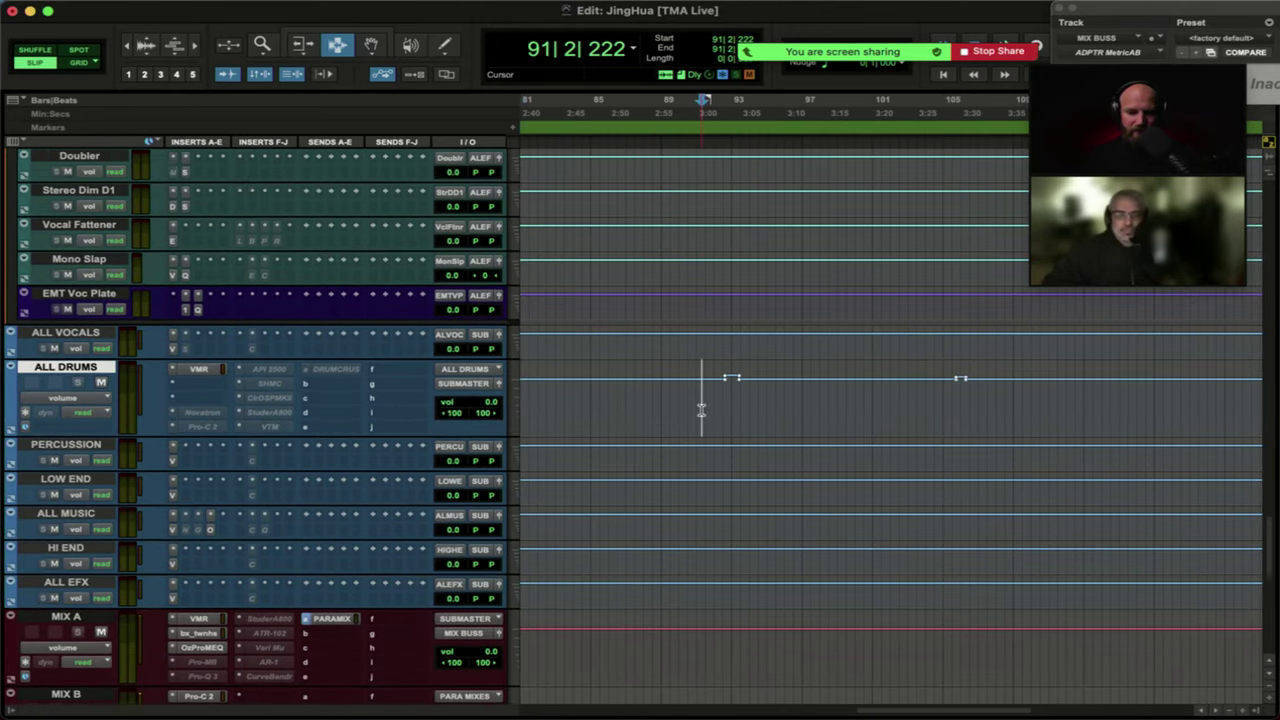
{"action": "key", "text": "space"}
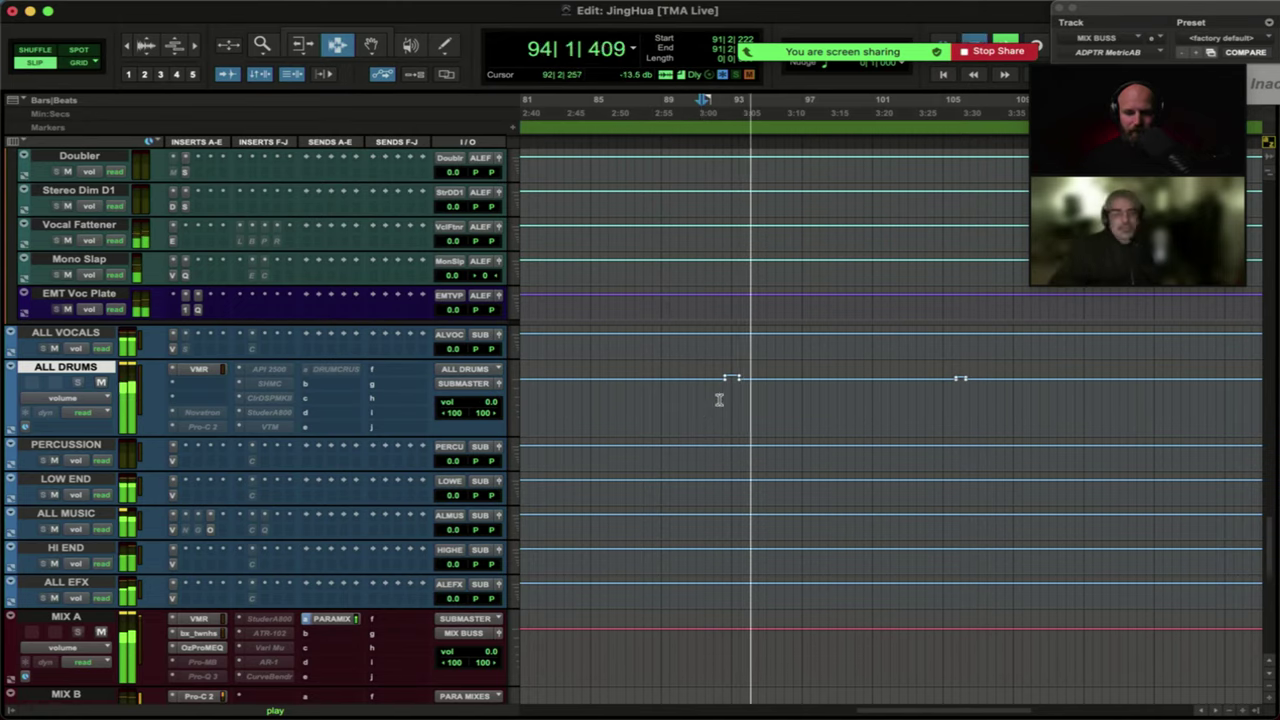
{"action": "key", "text": "space"}
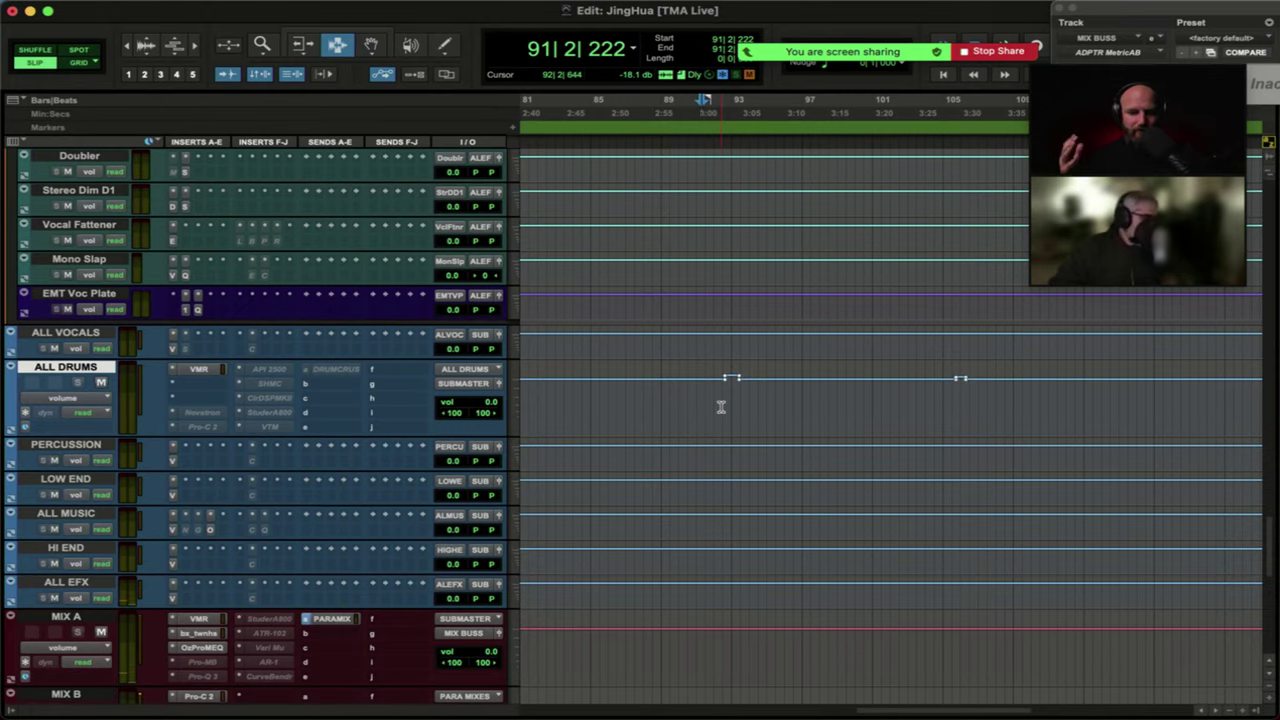
Examine the ALL DRUMS volume boost near bar 92 up close and against the whole song timeline.
{"action": "scroll", "coordinate": [722, 406], "scroll_direction": "up", "scroll_amount": 4}
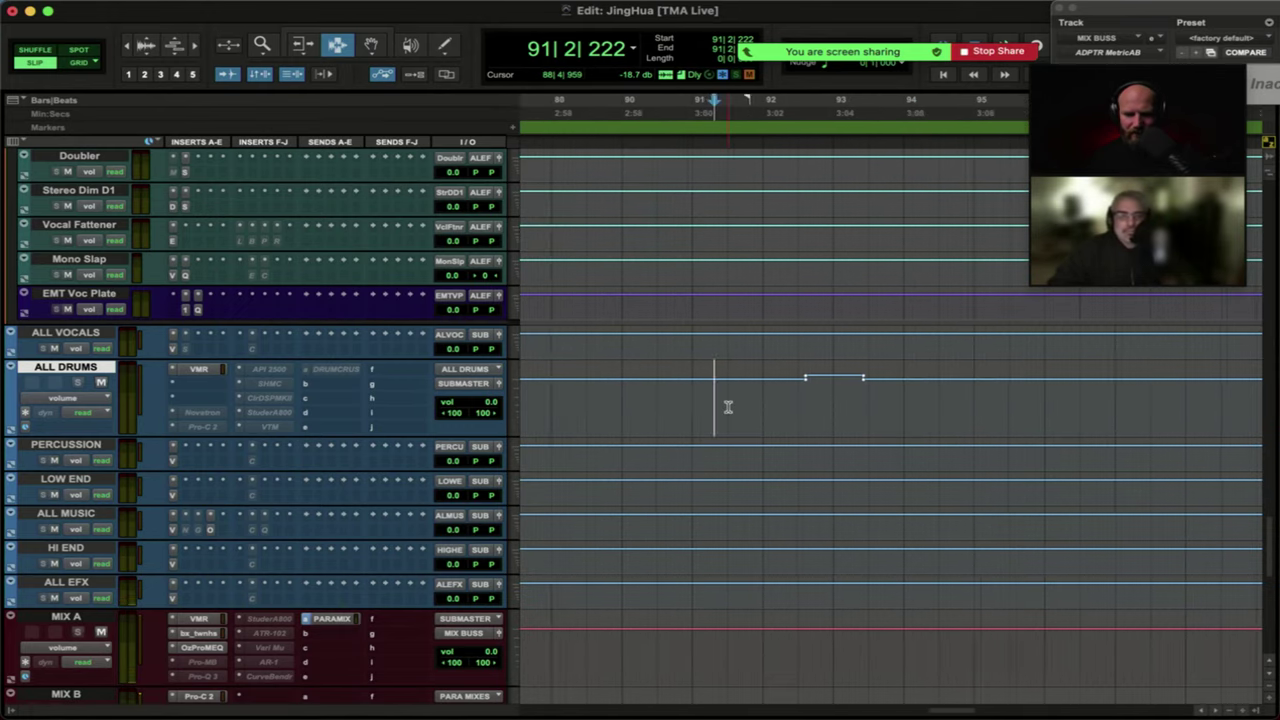
{"action": "left_click", "coordinate": [800, 401]}
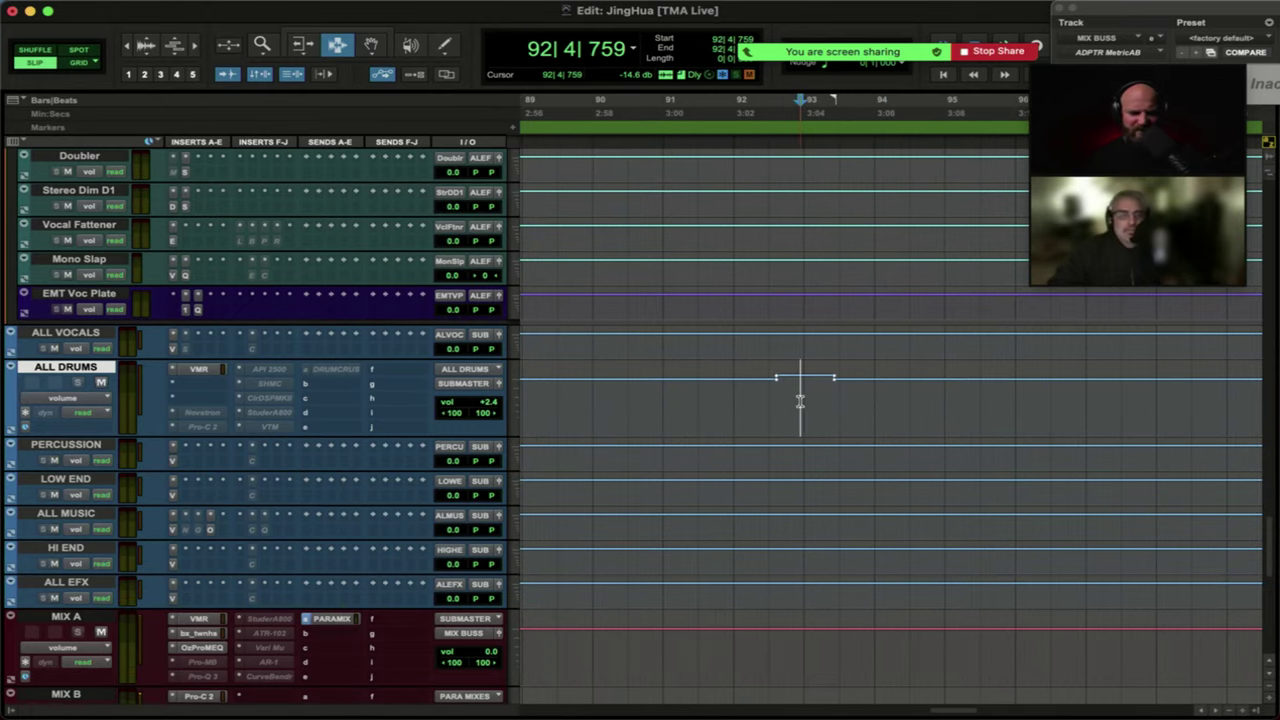
{"action": "left_click", "coordinate": [760, 402]}
{"action": "scroll", "coordinate": [760, 404], "scroll_direction": "down", "scroll_amount": 2}
{"action": "scroll", "coordinate": [760, 403], "scroll_direction": "down", "scroll_amount": 1}
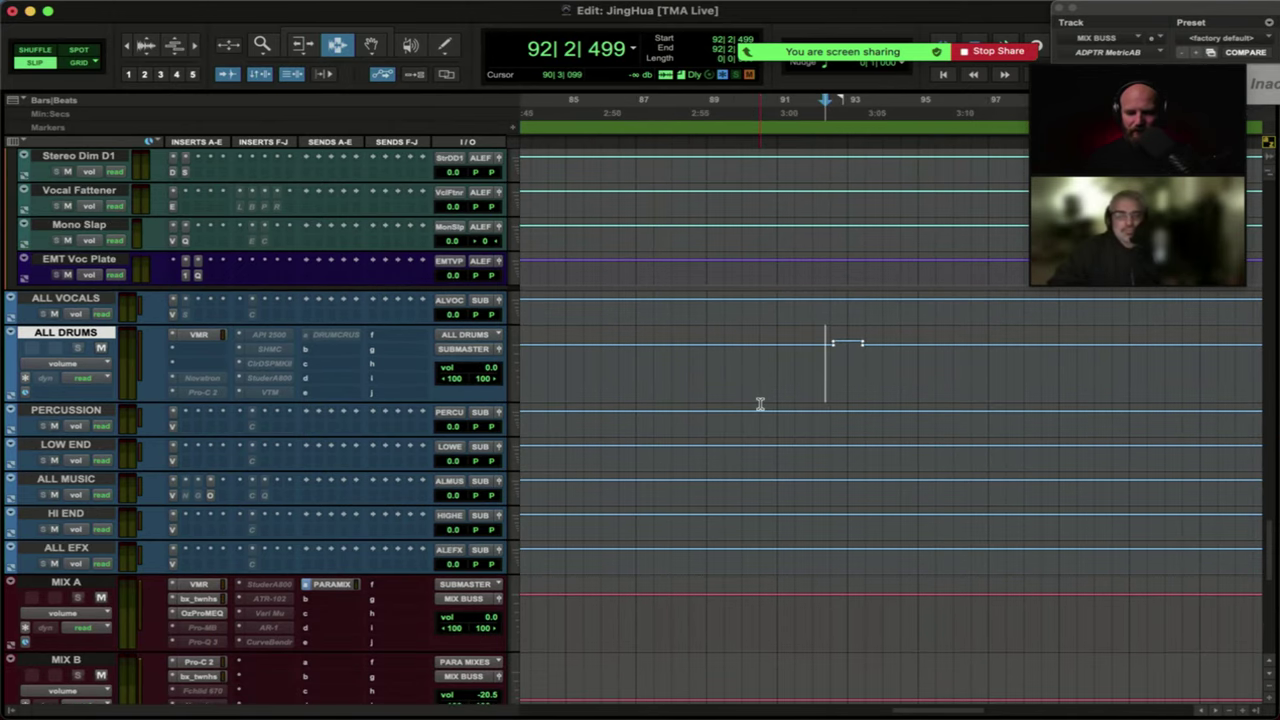
{"action": "scroll", "coordinate": [760, 403], "scroll_direction": "down", "scroll_amount": 2}
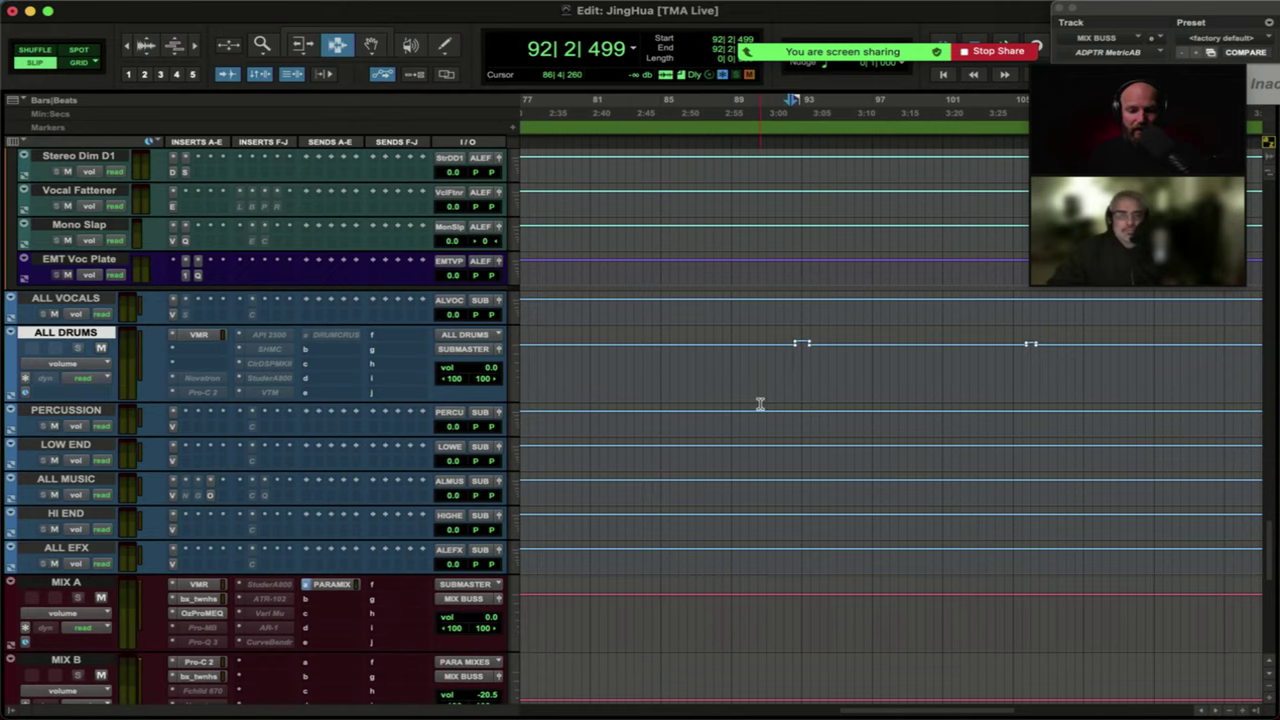
{"action": "scroll", "coordinate": [760, 403], "scroll_direction": "down", "scroll_amount": 3}
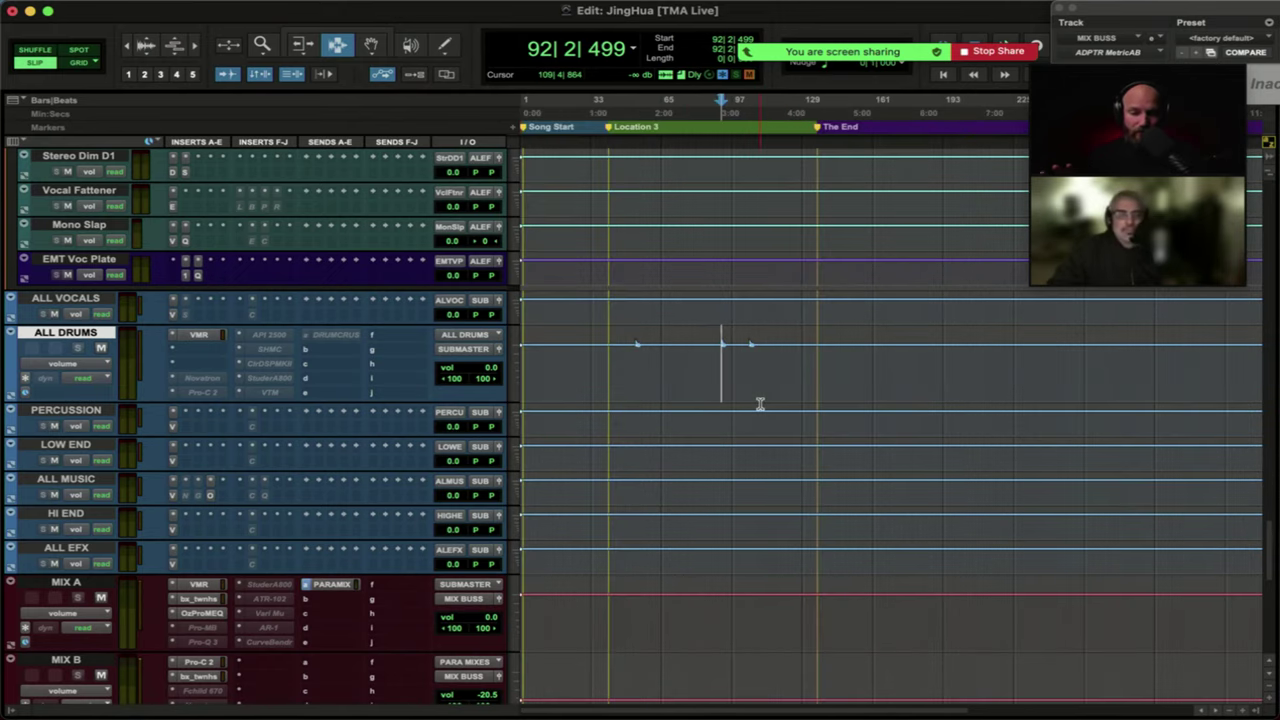
{"action": "scroll", "coordinate": [760, 403], "scroll_direction": "down", "scroll_amount": 2}
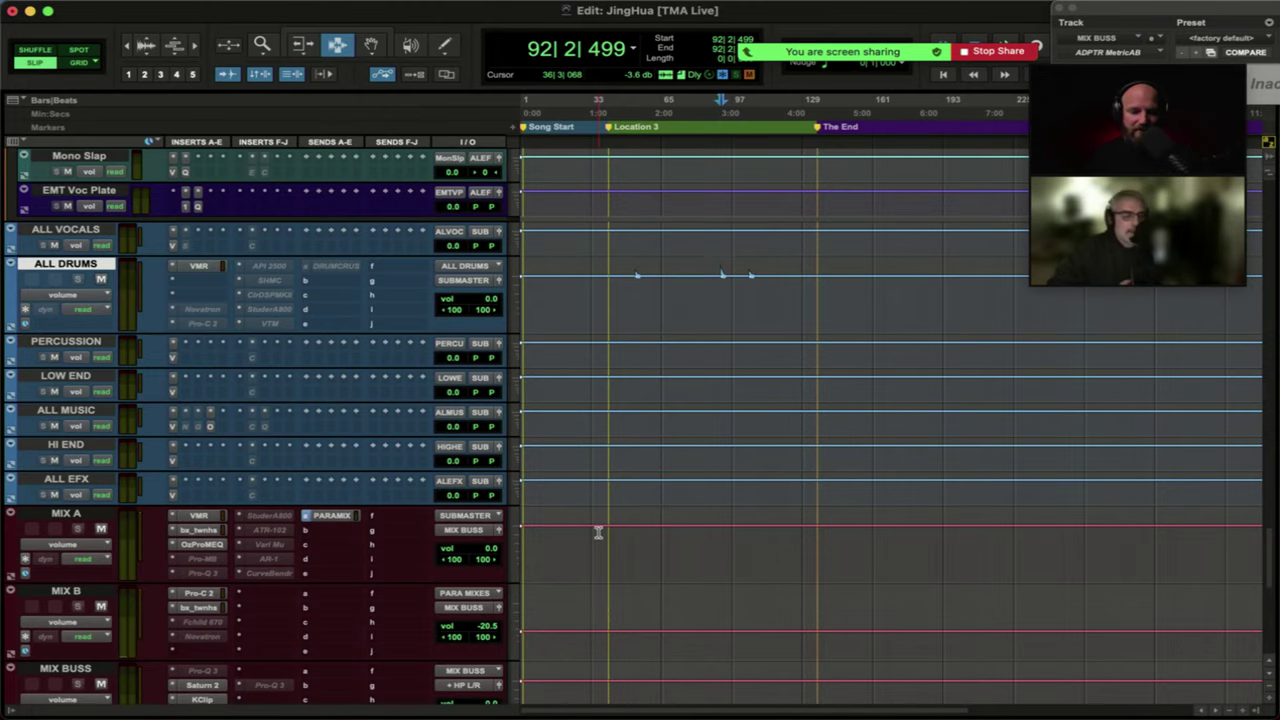
Place the edit cursor at about bar 48 on the MIX A track.
{"action": "key", "text": "super+bracketright"}
{"action": "key", "text": "super+bracketright"}
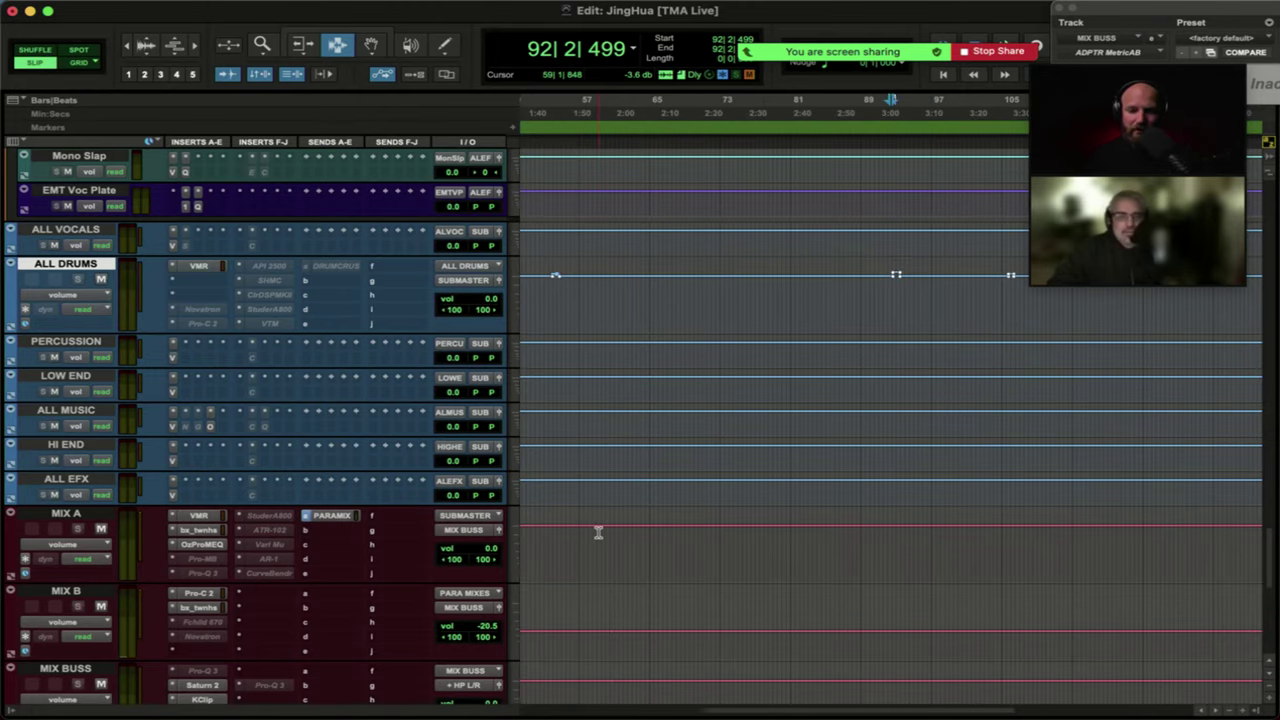
{"action": "key", "text": "super+bracketleft"}
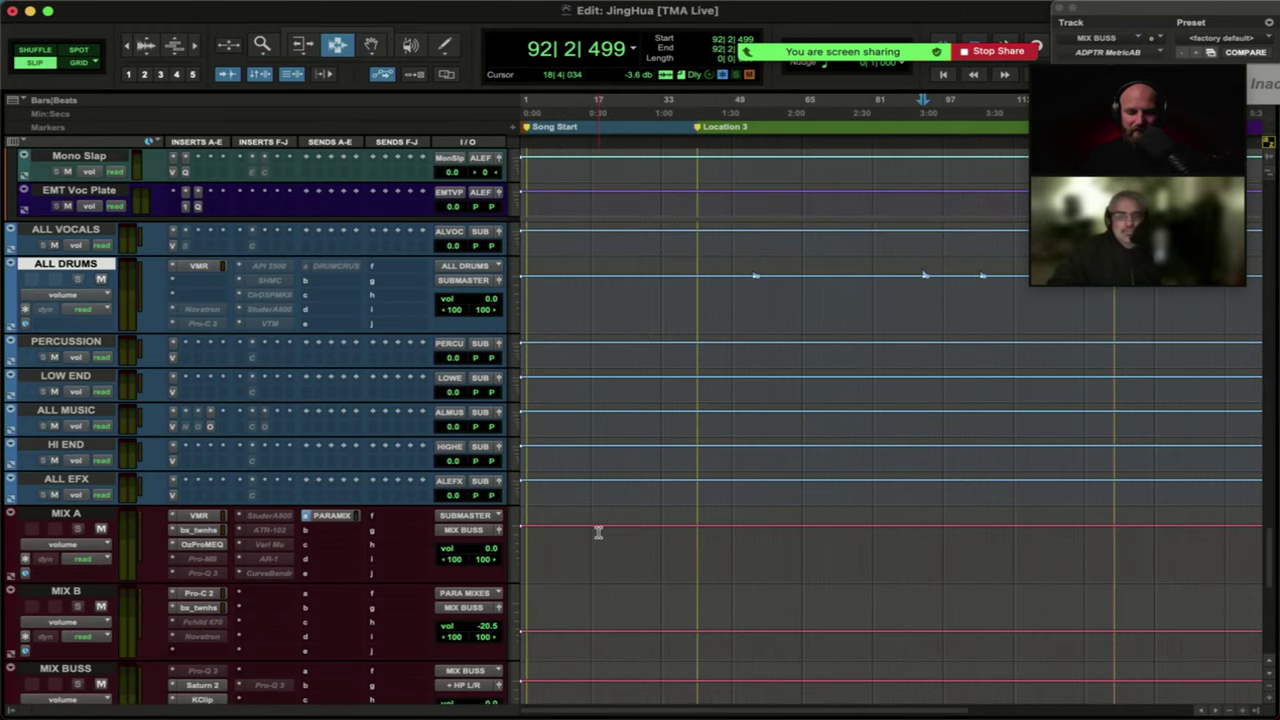
{"action": "left_click", "coordinate": [730, 537]}
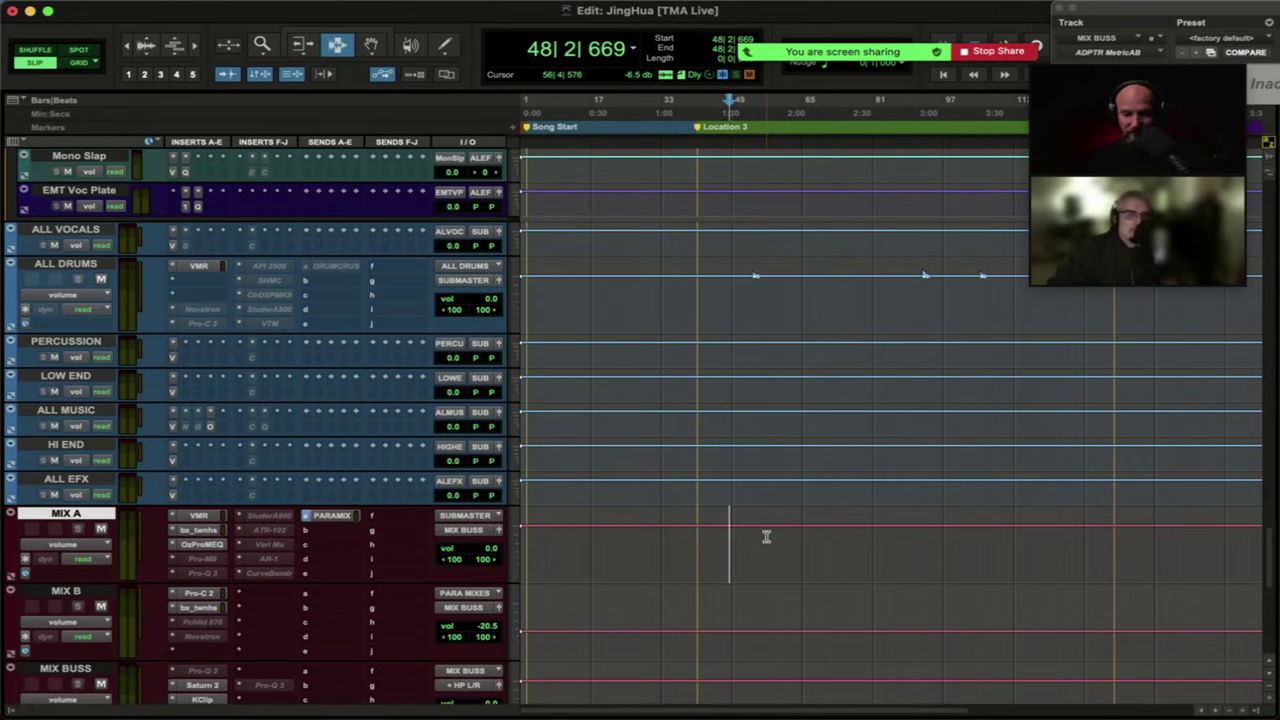
{"action": "key", "text": "super+bracketleft"}
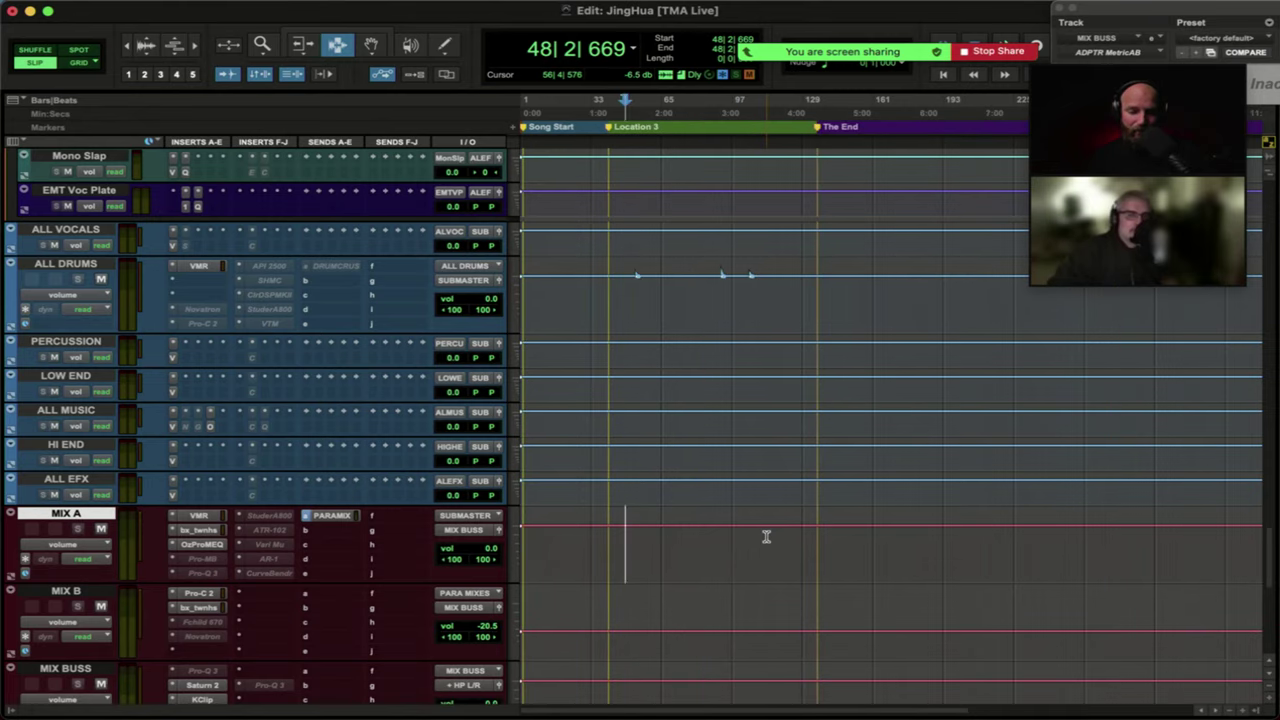
{"action": "key", "text": "super+bracketright"}
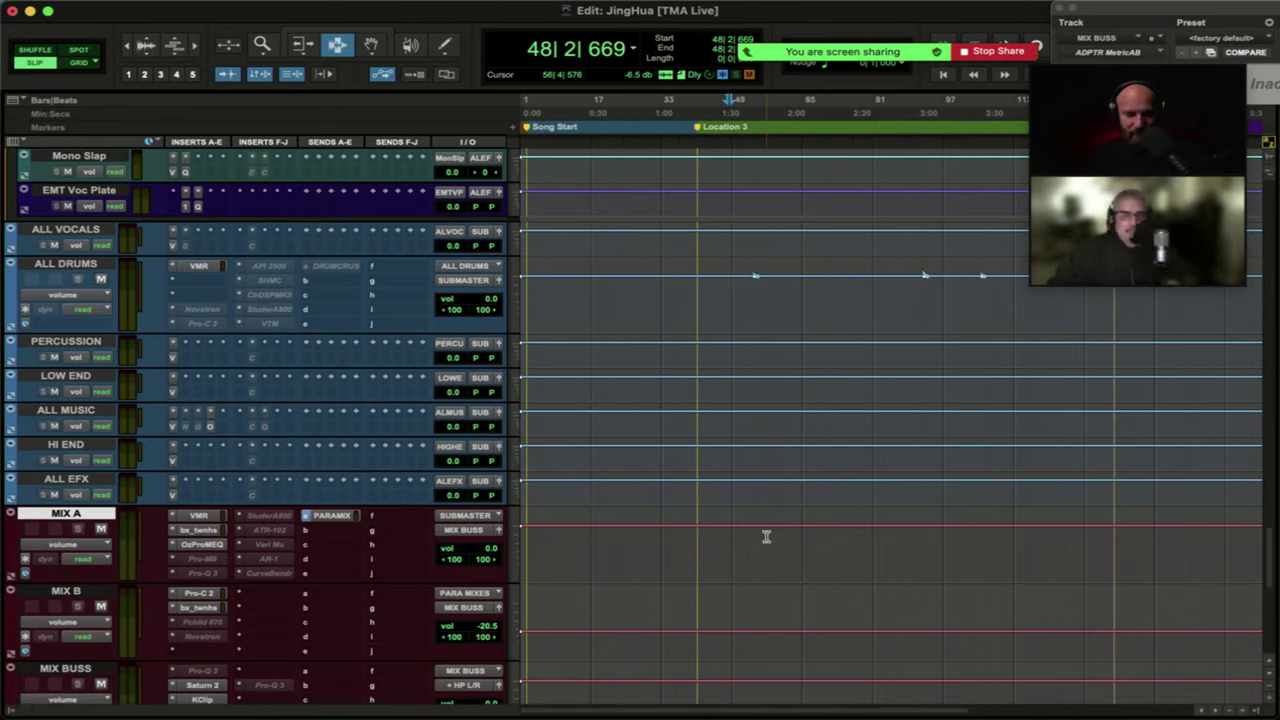
Unfreeze all the drum tracks from Kick In through 15.Far Room, then clear the track selection.
{"action": "scroll", "coordinate": [347, 500], "scroll_direction": "up", "scroll_amount": 20}
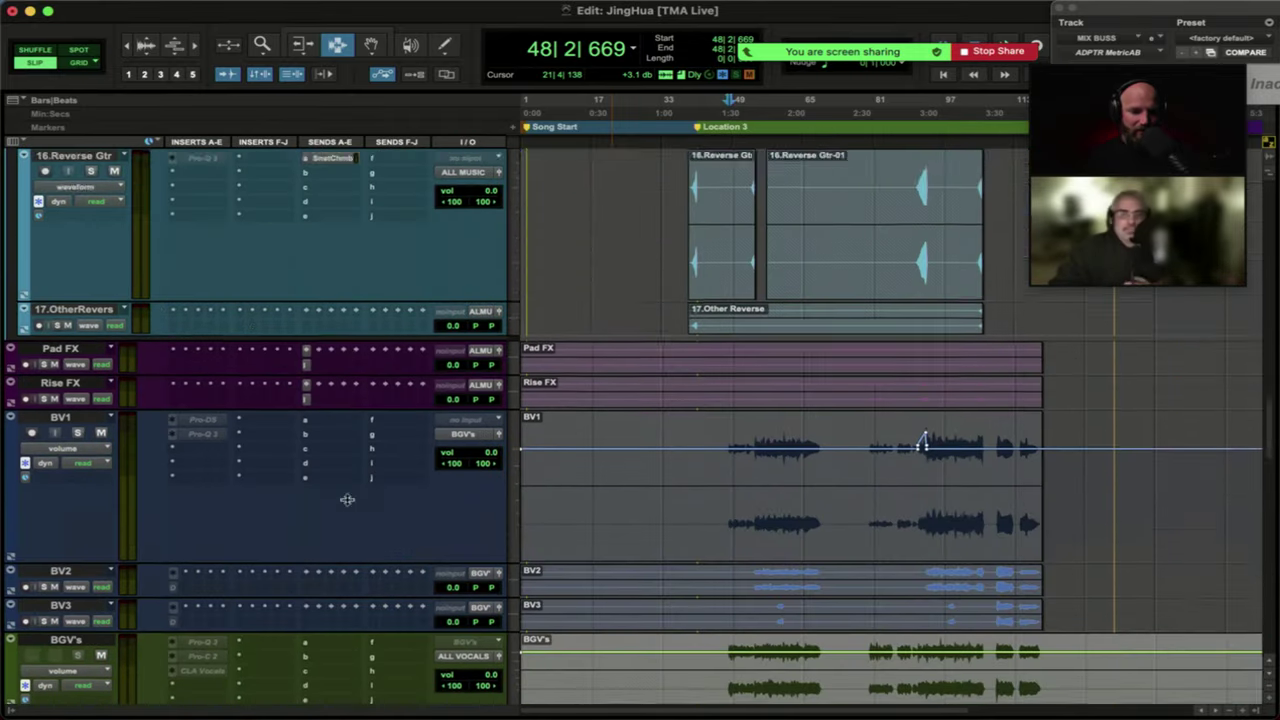
{"action": "scroll", "coordinate": [300, 460], "scroll_direction": "up", "scroll_amount": 10}
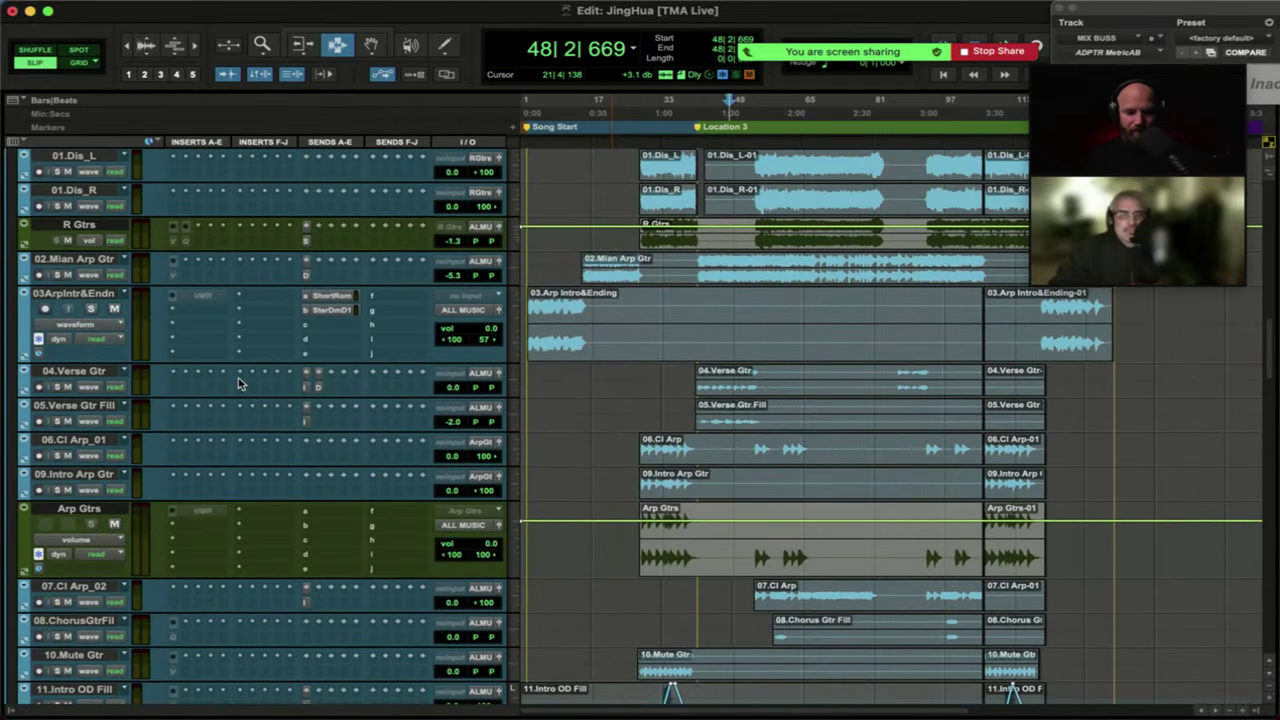
{"action": "scroll", "coordinate": [238, 382], "scroll_direction": "up", "scroll_amount": 5}
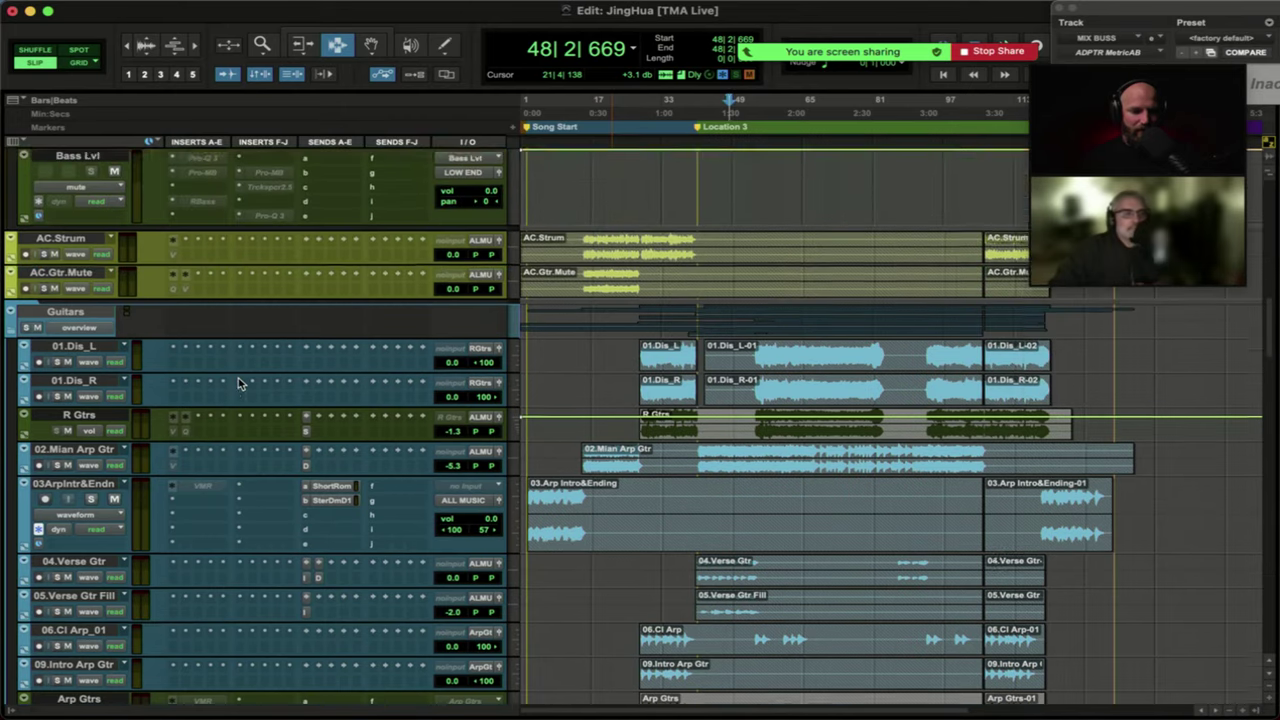
{"action": "scroll", "coordinate": [114, 318], "scroll_direction": "up", "scroll_amount": 2}
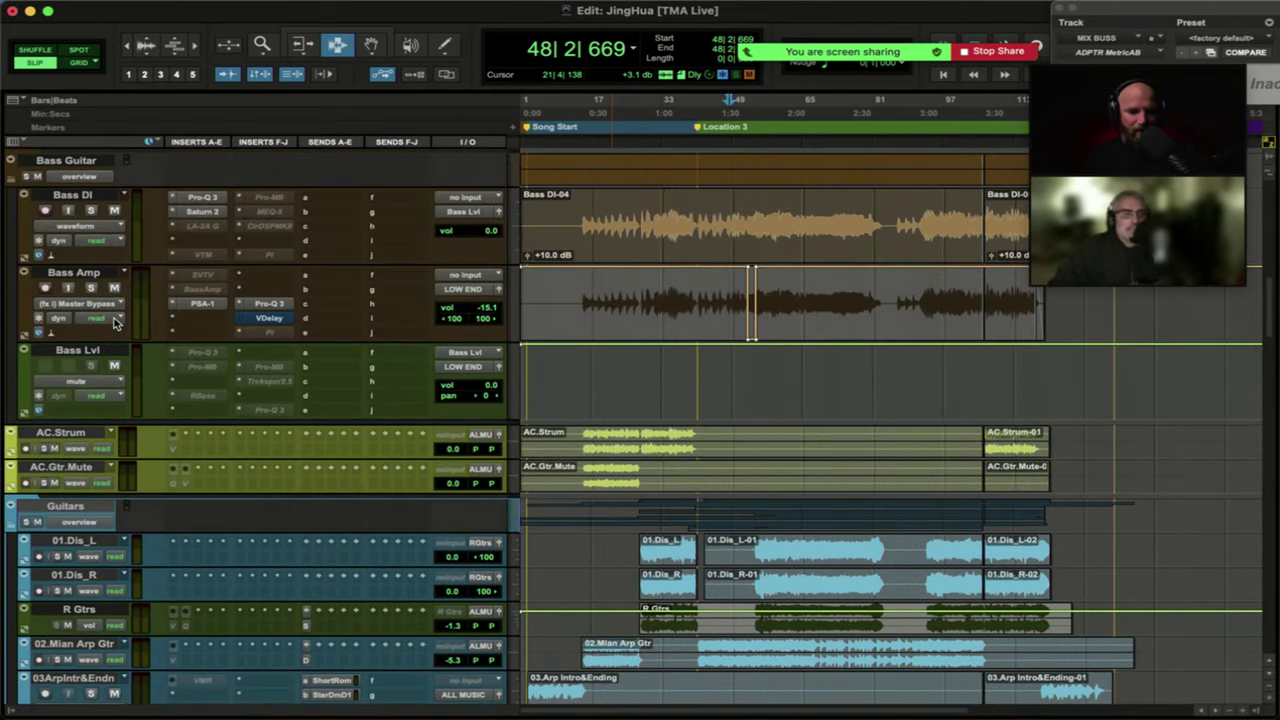
{"action": "scroll", "coordinate": [110, 332], "scroll_direction": "up", "scroll_amount": 6}
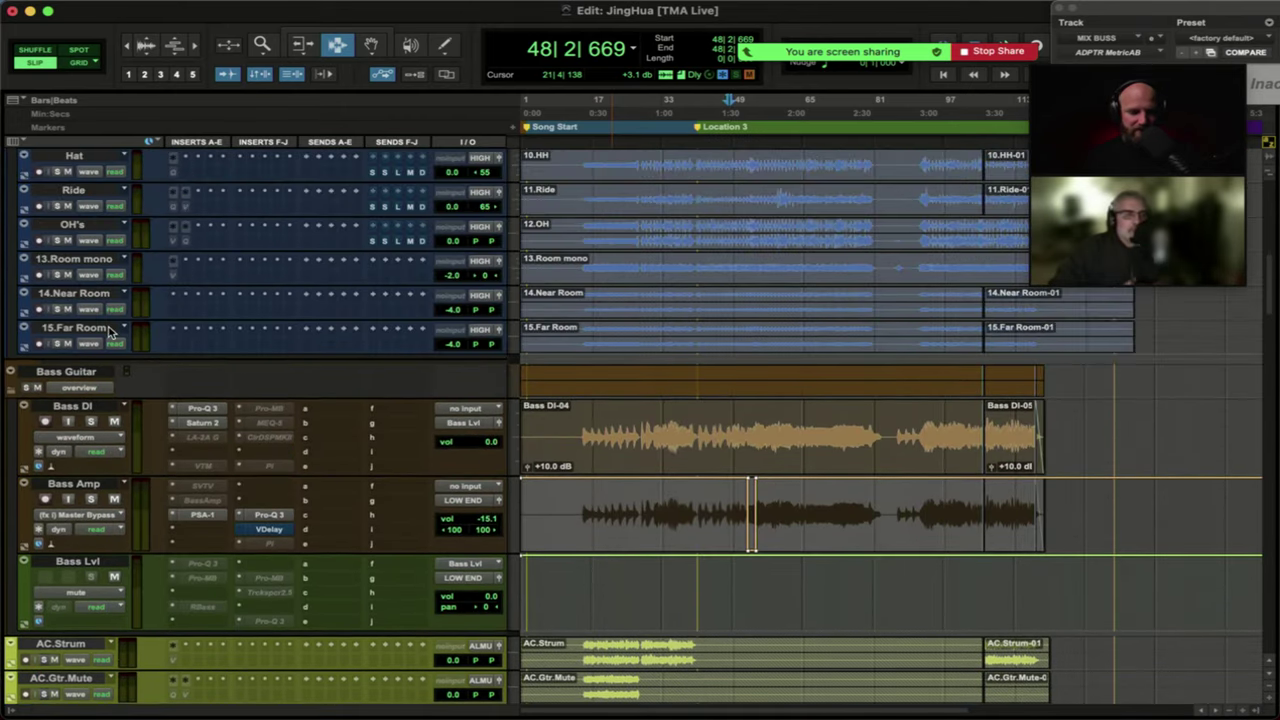
{"action": "scroll", "coordinate": [84, 335], "scroll_direction": "up", "scroll_amount": 6}
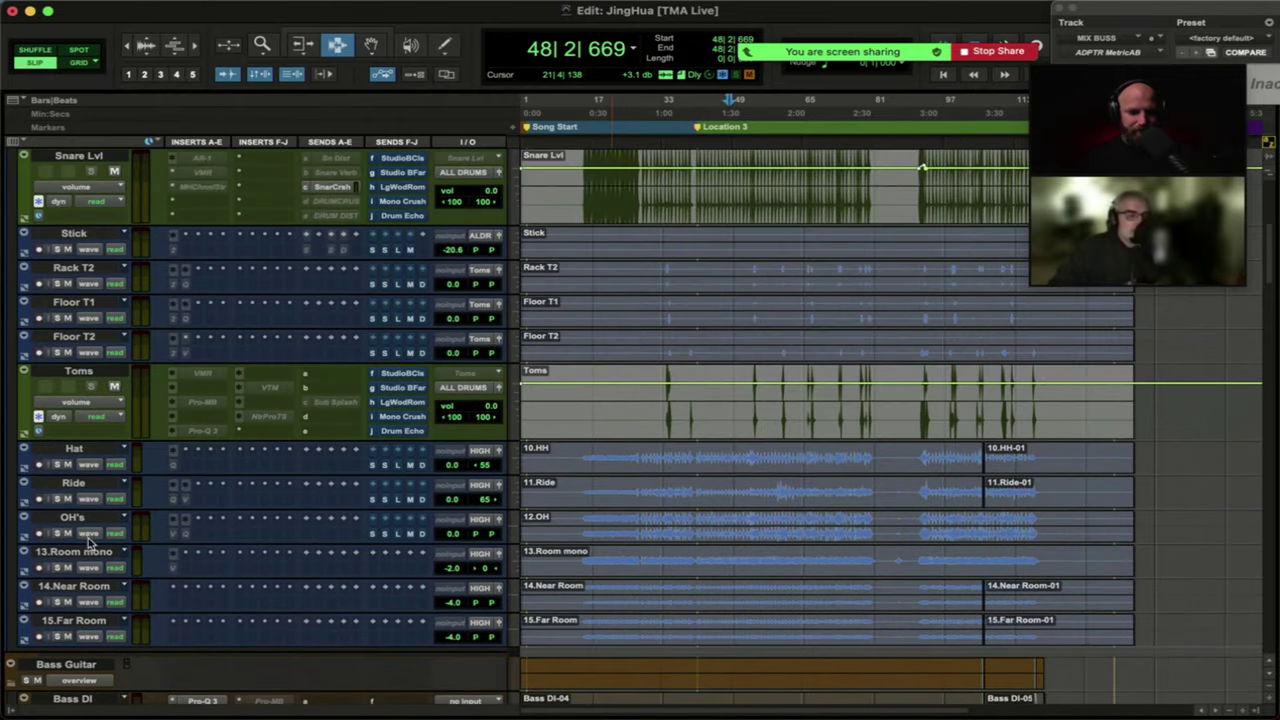
{"action": "scroll", "coordinate": [97, 607], "scroll_direction": "up", "scroll_amount": 6}
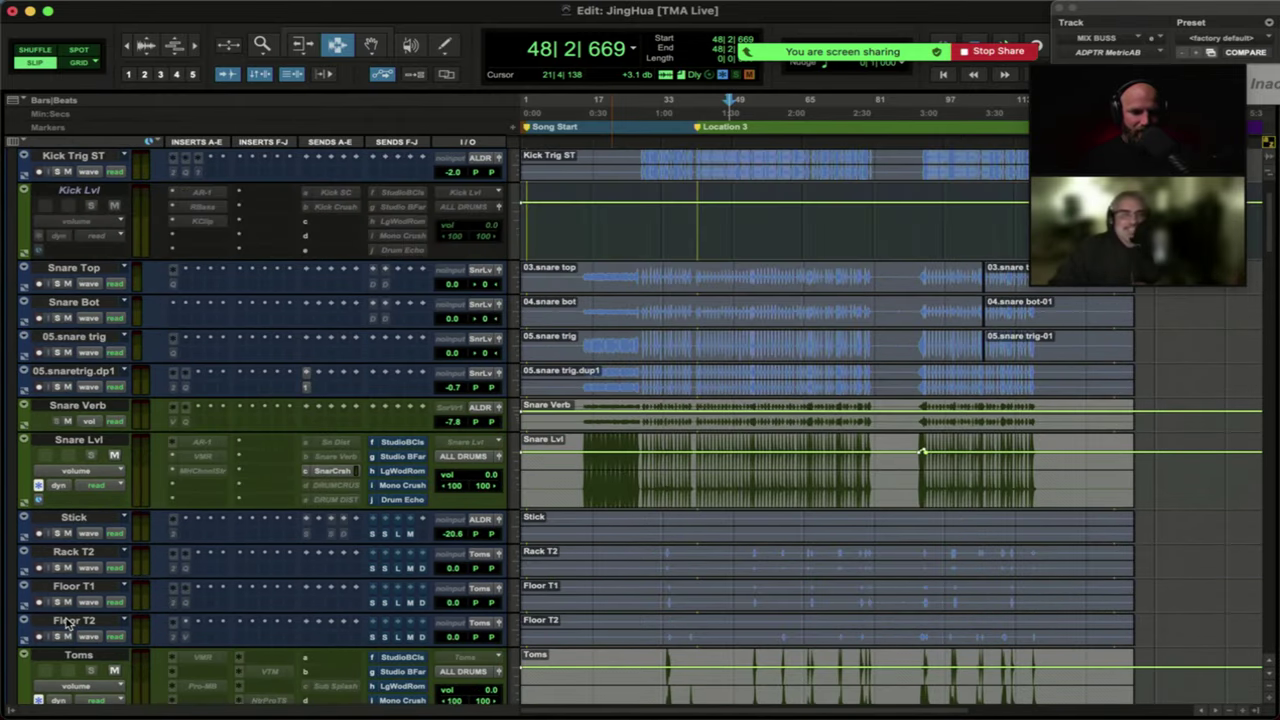
{"action": "scroll", "coordinate": [107, 467], "scroll_direction": "up", "scroll_amount": 2}
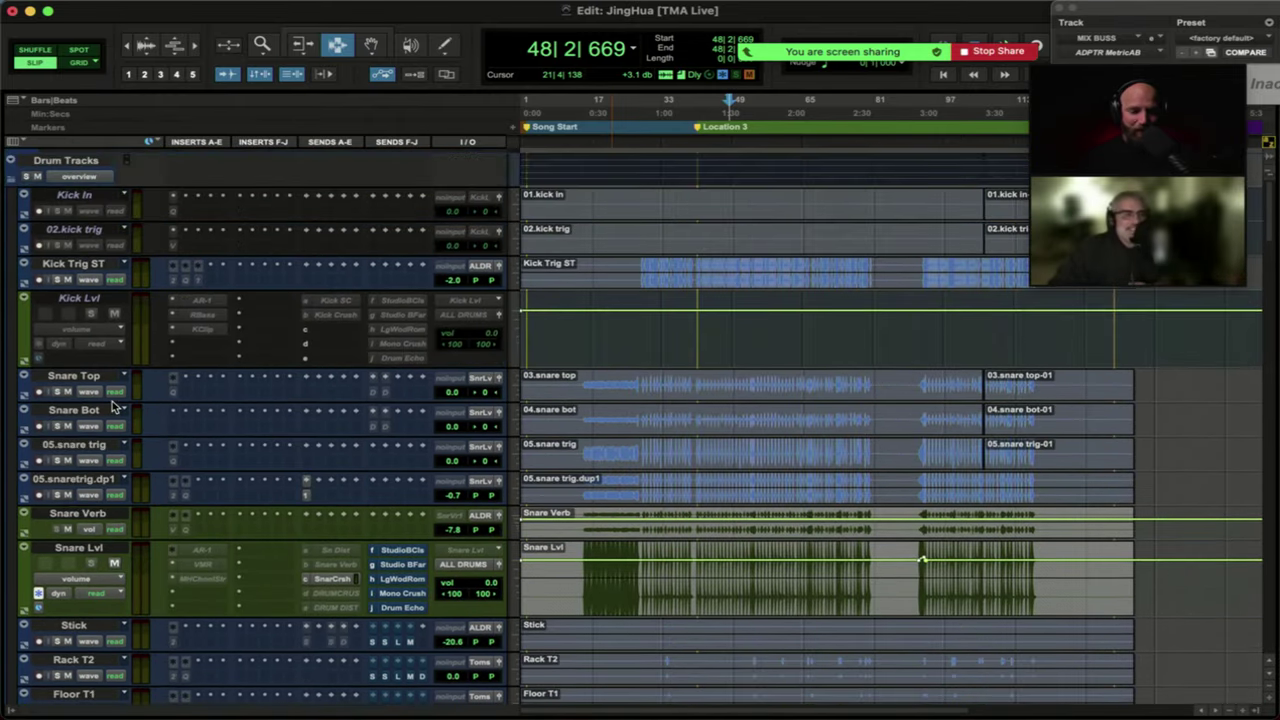
{"action": "left_click", "coordinate": [75, 199], "text": "shift"}
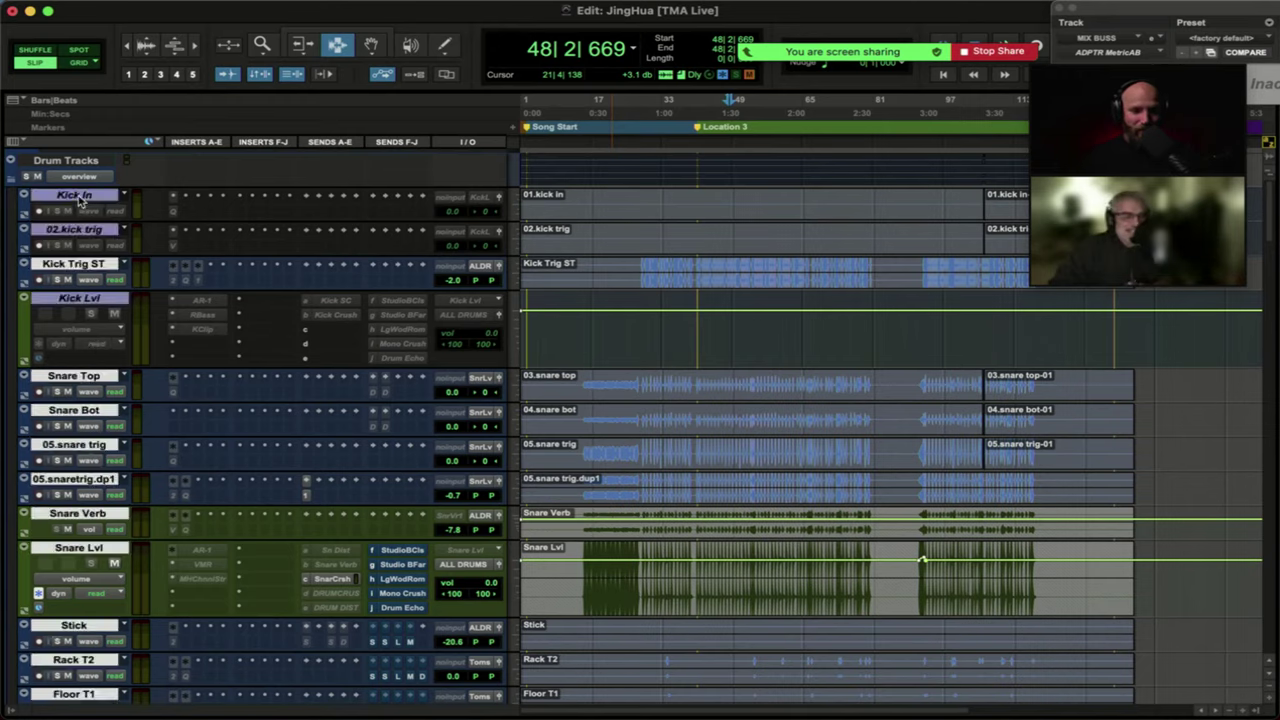
{"action": "right_click", "coordinate": [82, 198]}
{"action": "left_click", "coordinate": [133, 270]}
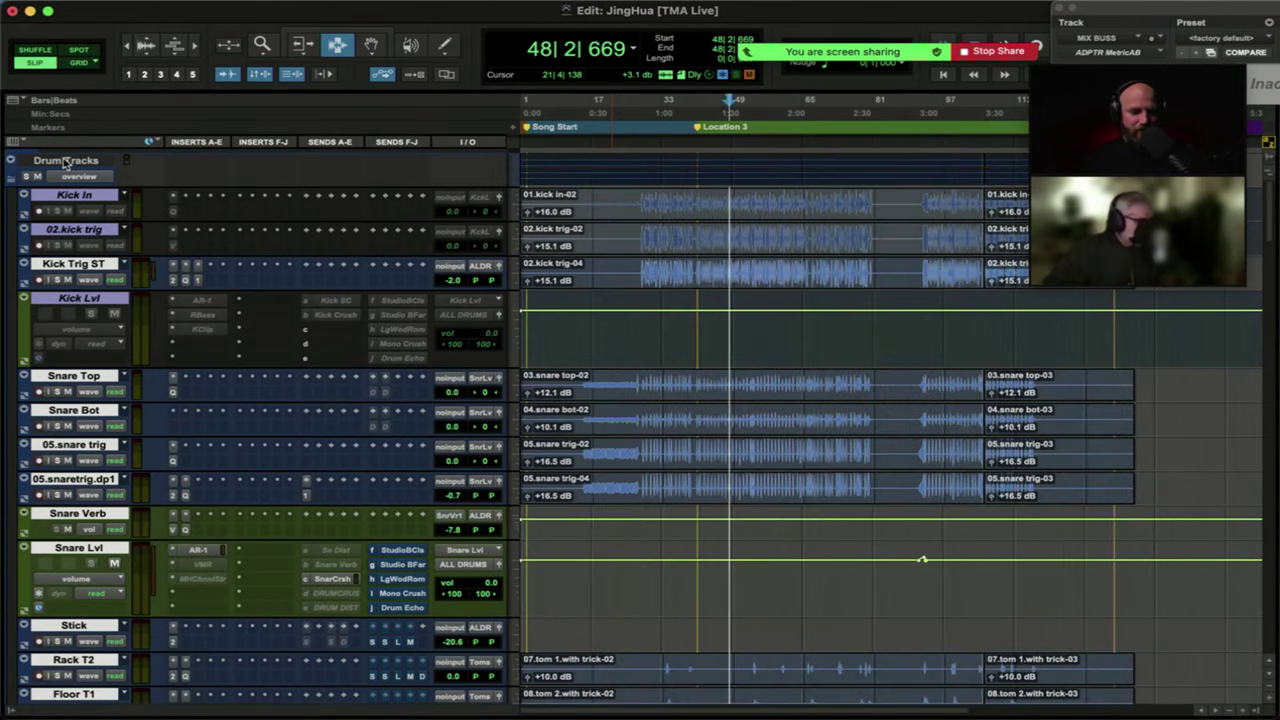
{"action": "left_click", "coordinate": [66, 161]}
Place the edit cursor on the Rack T2 hit at bar 54 and view it up close.
{"action": "scroll", "coordinate": [190, 395], "scroll_direction": "down", "scroll_amount": 10}
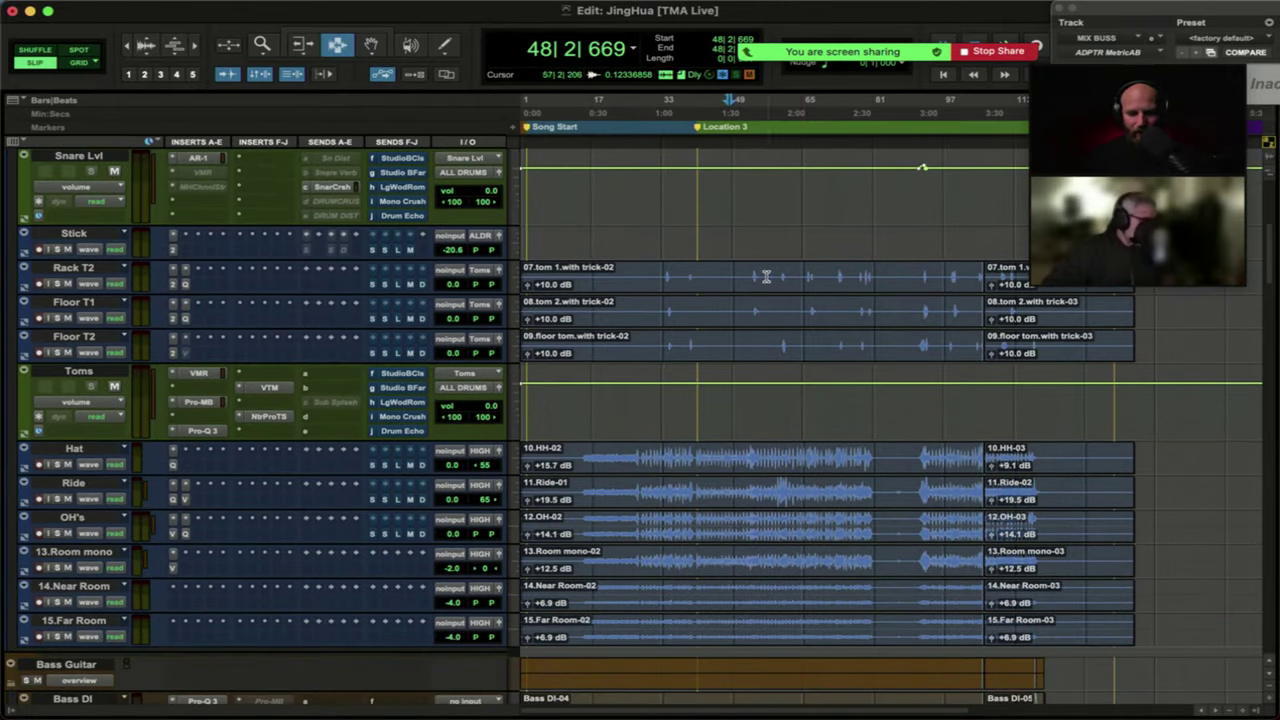
{"action": "left_click", "coordinate": [755, 278]}
{"action": "key", "text": "super+bracketright"}
{"action": "key", "text": "super+bracketright"}
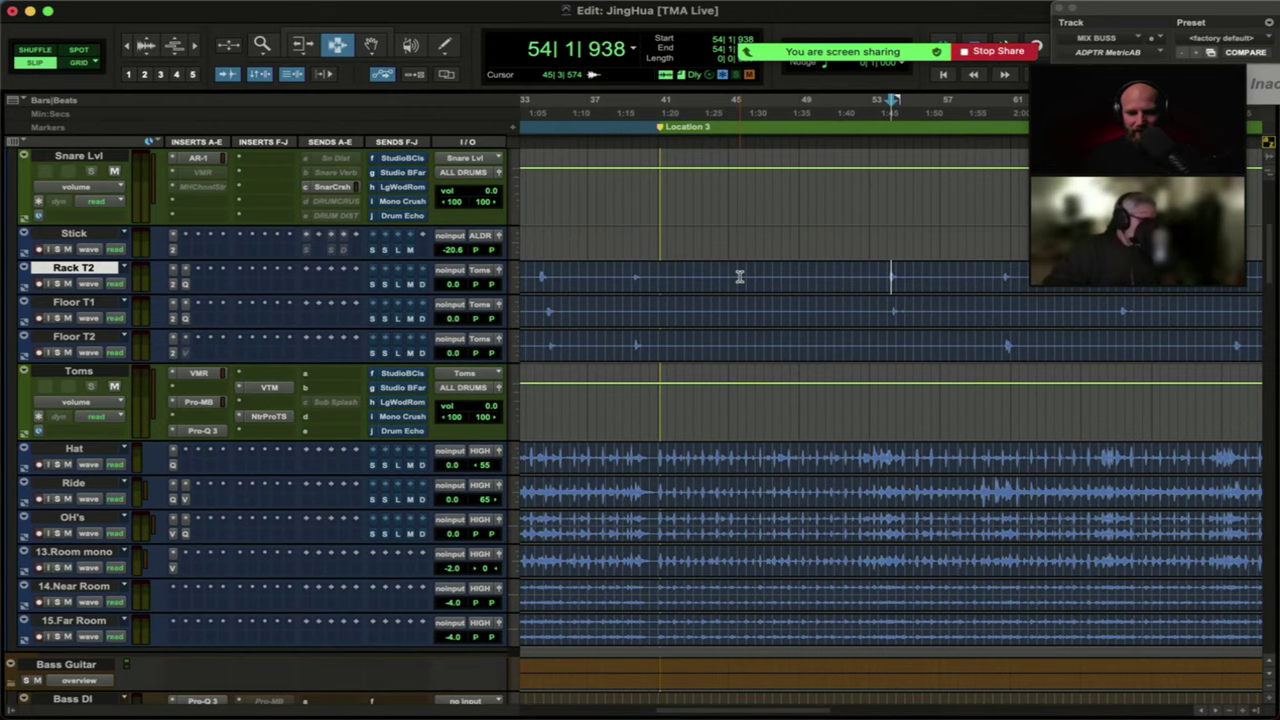
{"action": "key", "text": "super+bracketright"}
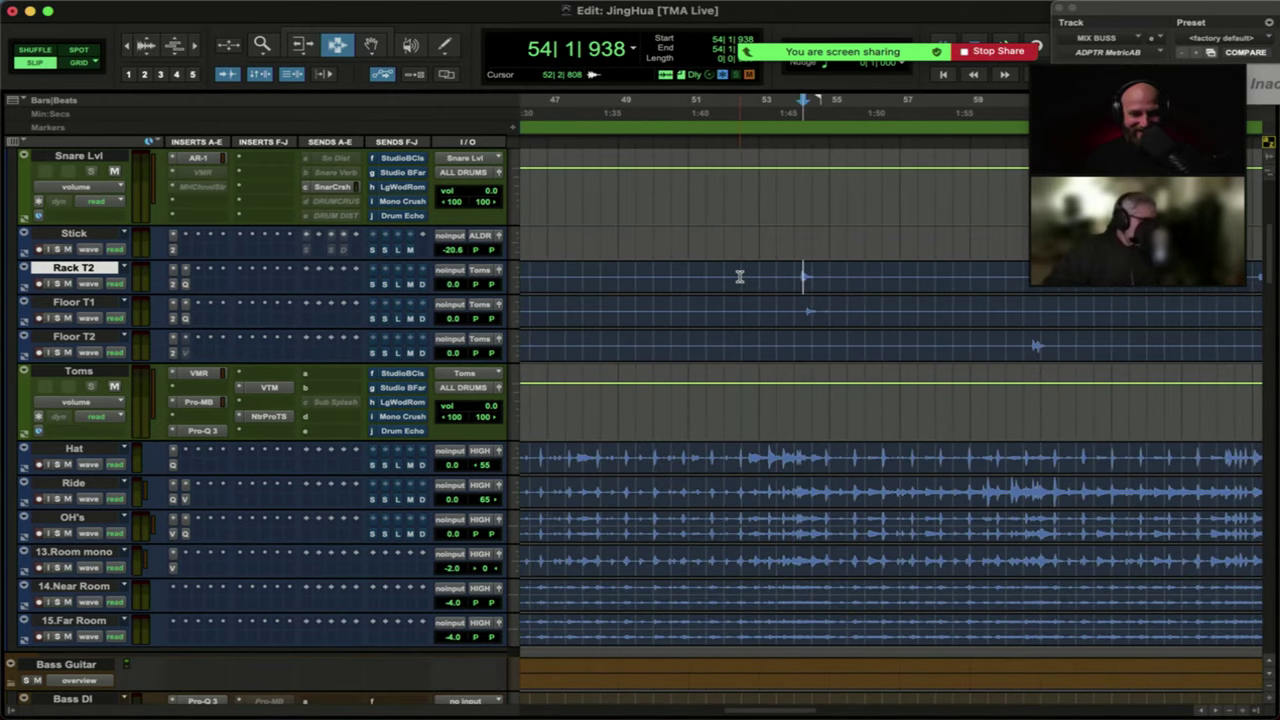
Place the edit cursor at bar 53 on the Rack T2 track and inspect the sample curves in its Trigger 2 plug-in.
{"action": "scroll", "coordinate": [740, 277], "scroll_direction": "right", "scroll_amount": 5}
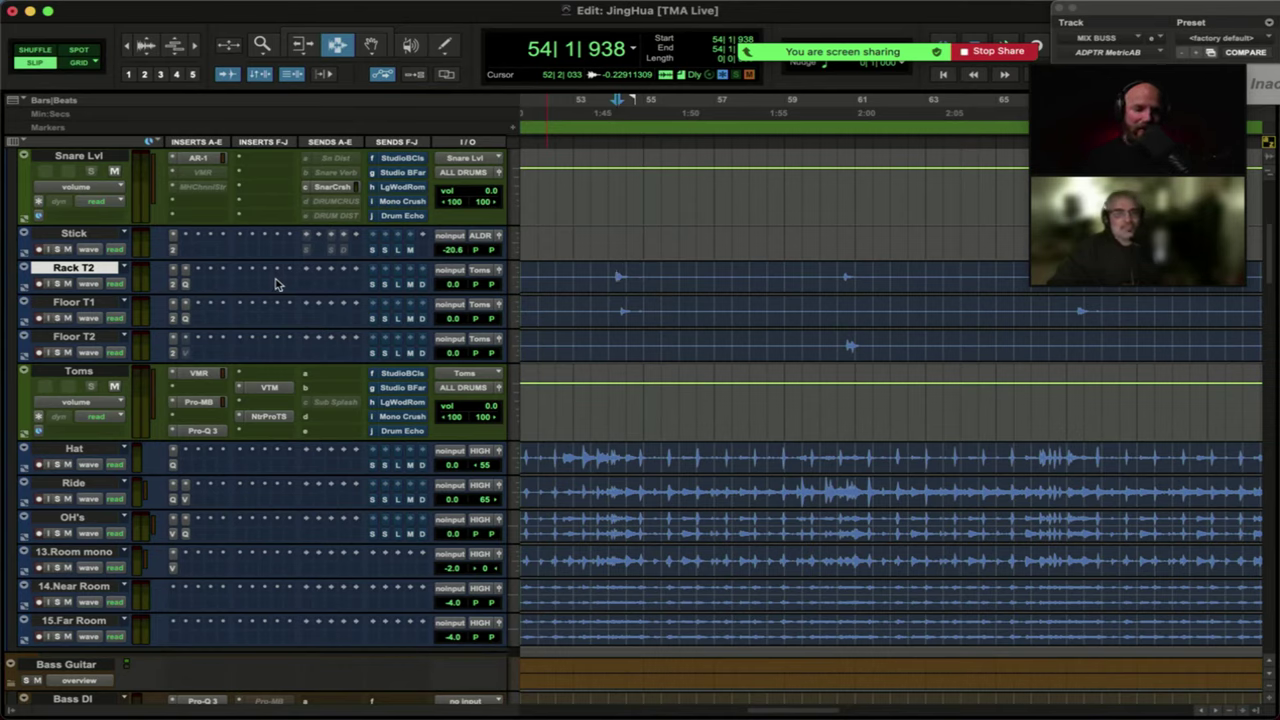
{"action": "left_click", "coordinate": [590, 275]}
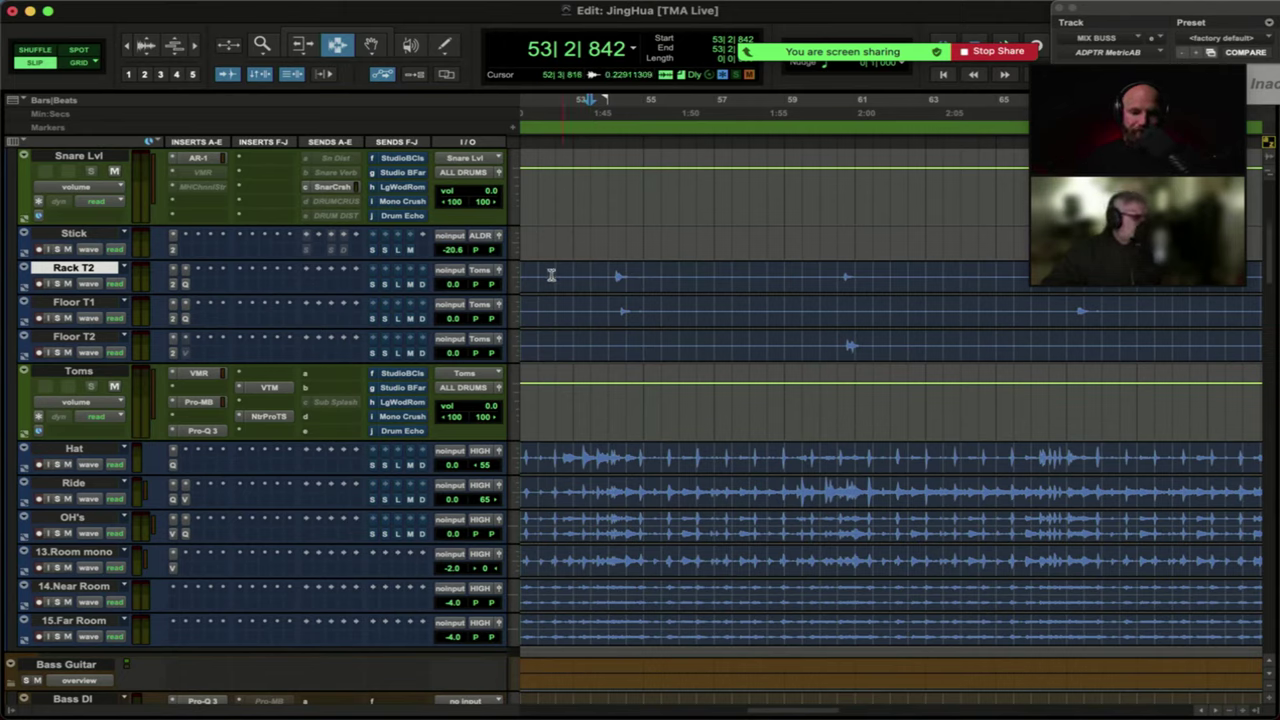
{"action": "left_click", "coordinate": [180, 285]}
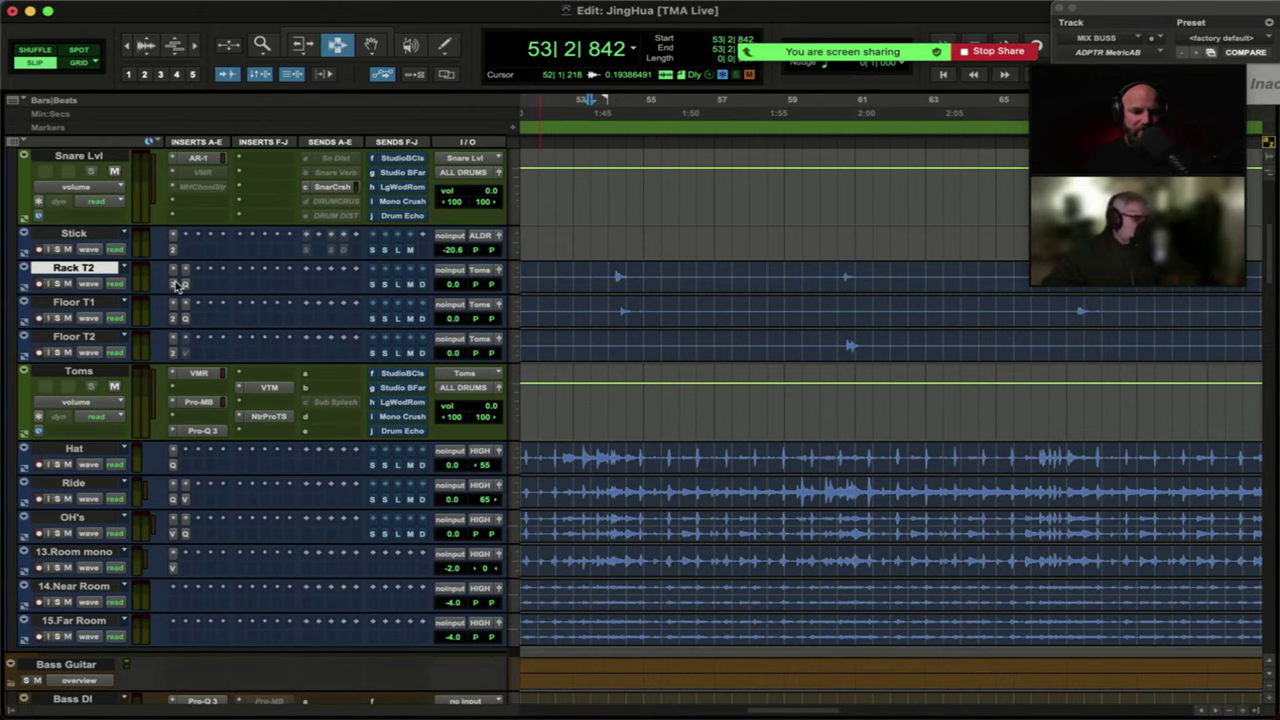
{"action": "left_click_drag", "start_coordinate": [618, 93], "coordinate": [498, 33]}
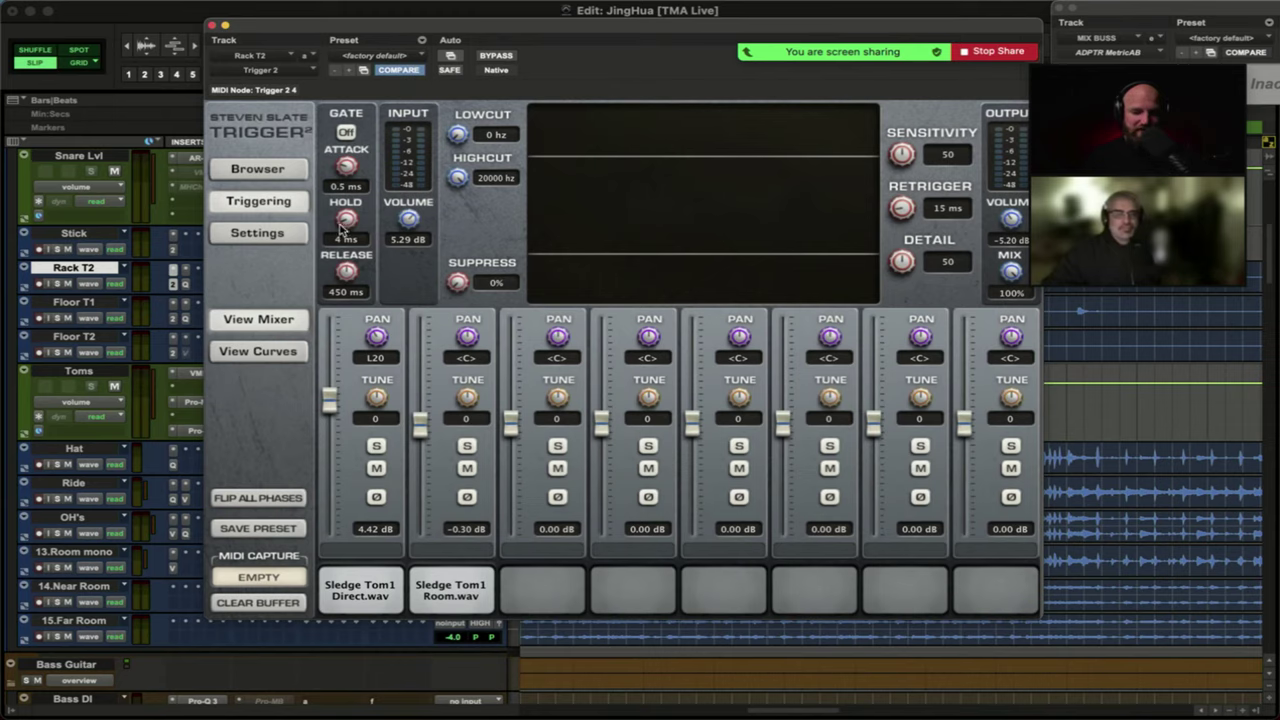
{"action": "left_click", "coordinate": [257, 351]}
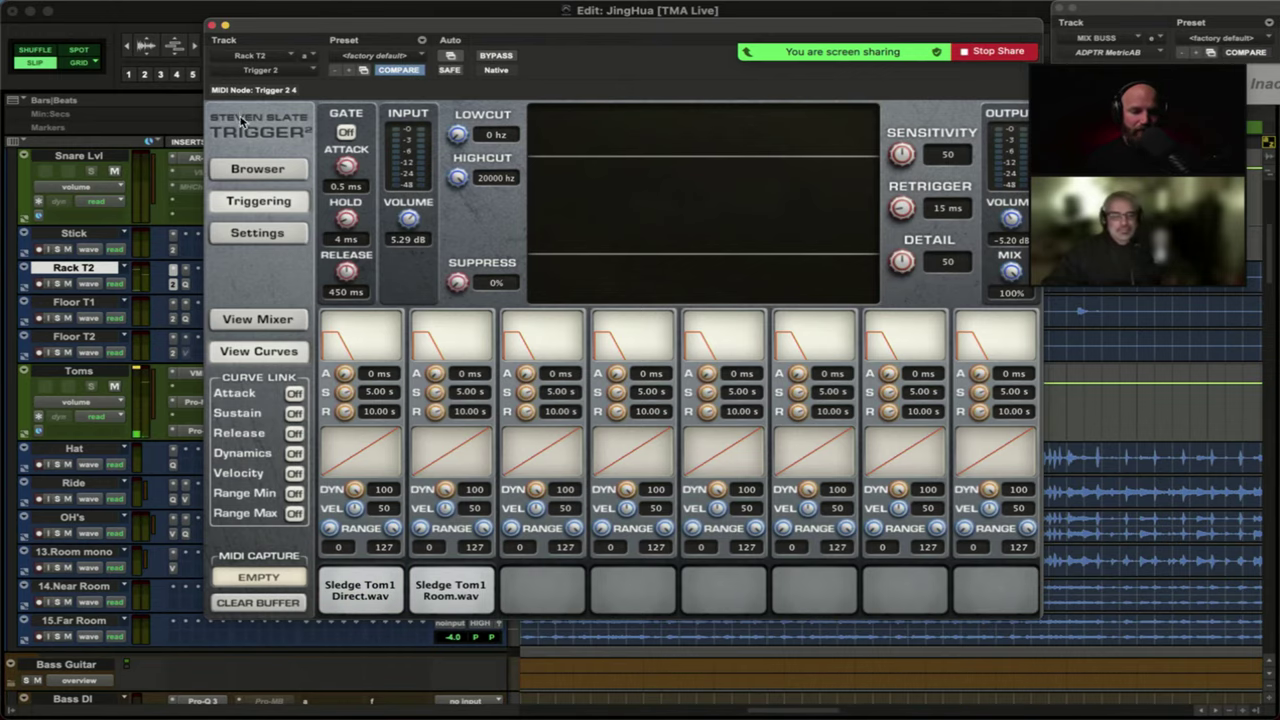
{"action": "left_click", "coordinate": [212, 25]}
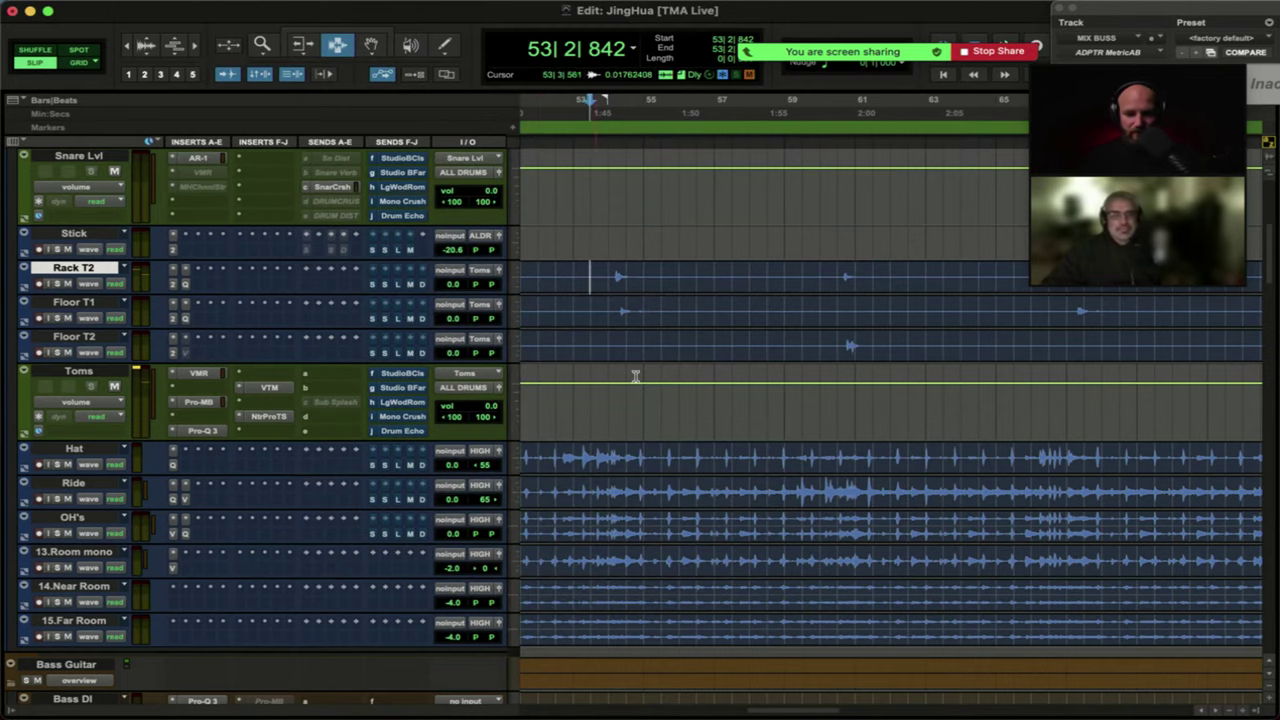
Place the edit cursor at bar 60 before the Rack T2 hit and audition the Sledge Tom1 Direct.wav sample in Trigger 2.
{"action": "scroll", "coordinate": [735, 320], "scroll_direction": "right", "scroll_amount": 2}
{"action": "left_click", "coordinate": [702, 284]}
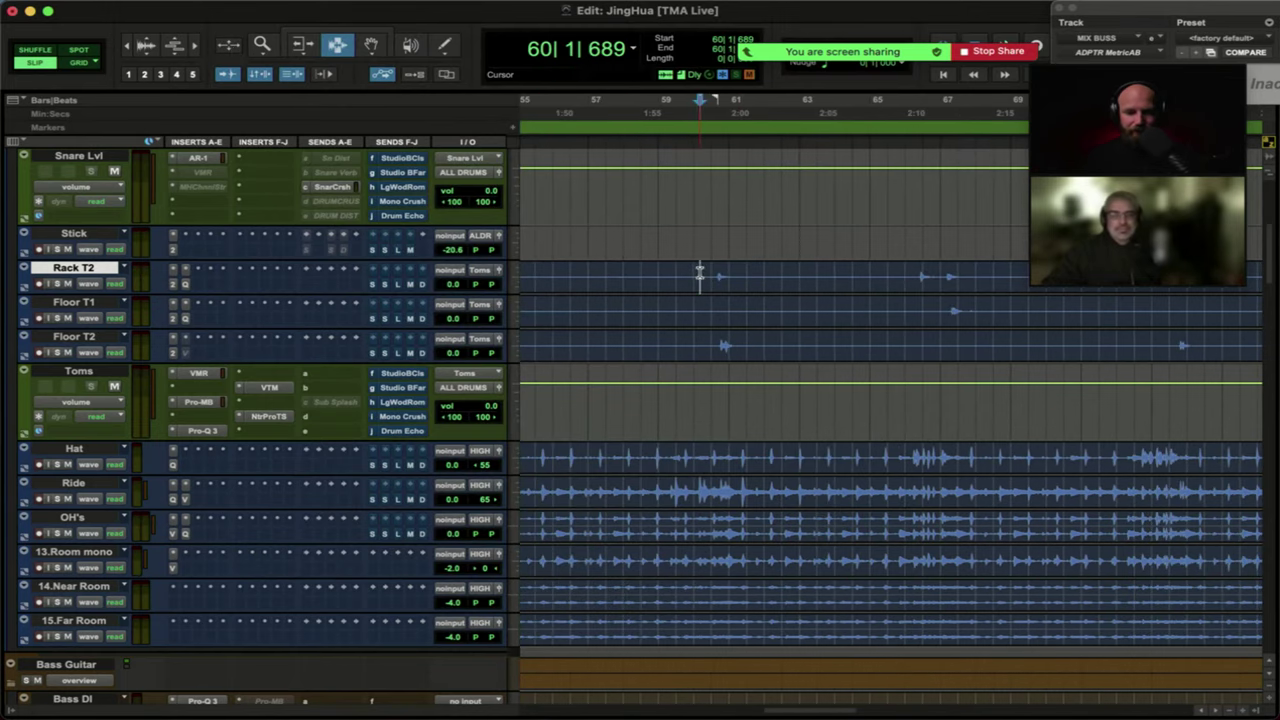
{"action": "scroll", "coordinate": [602, 350], "scroll_direction": "right", "scroll_amount": 3}
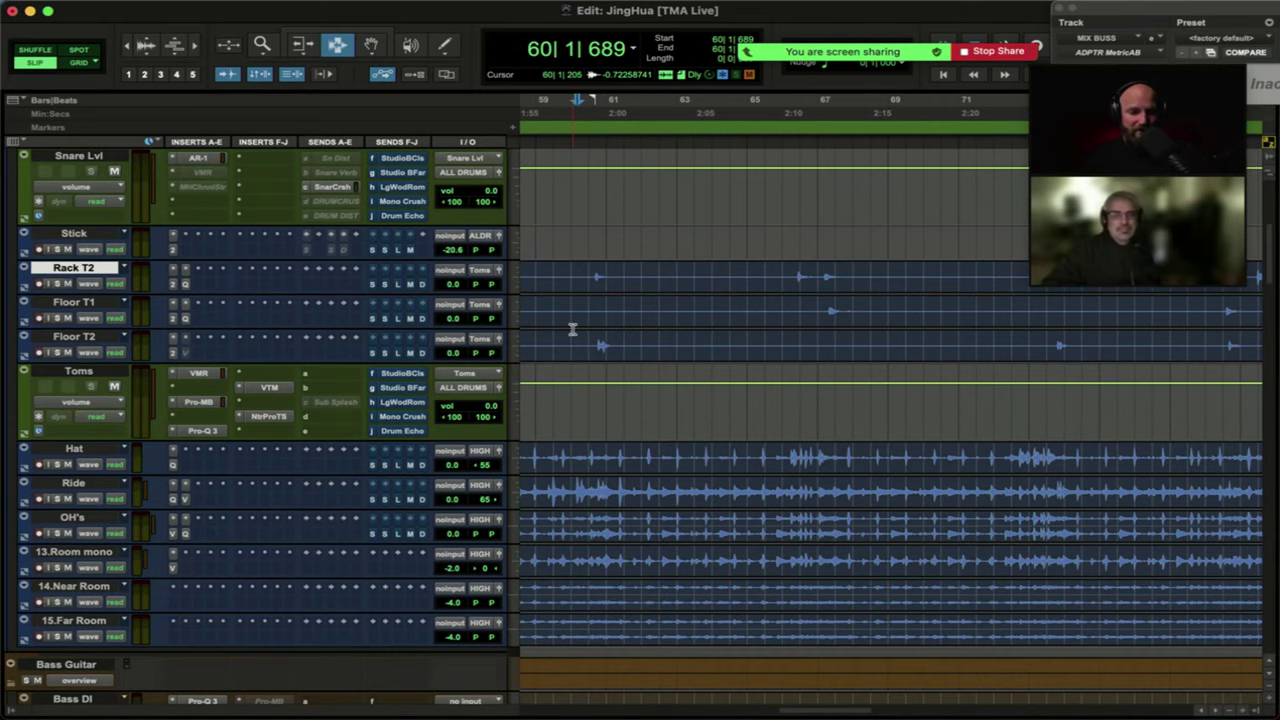
{"action": "left_click", "coordinate": [172, 284]}
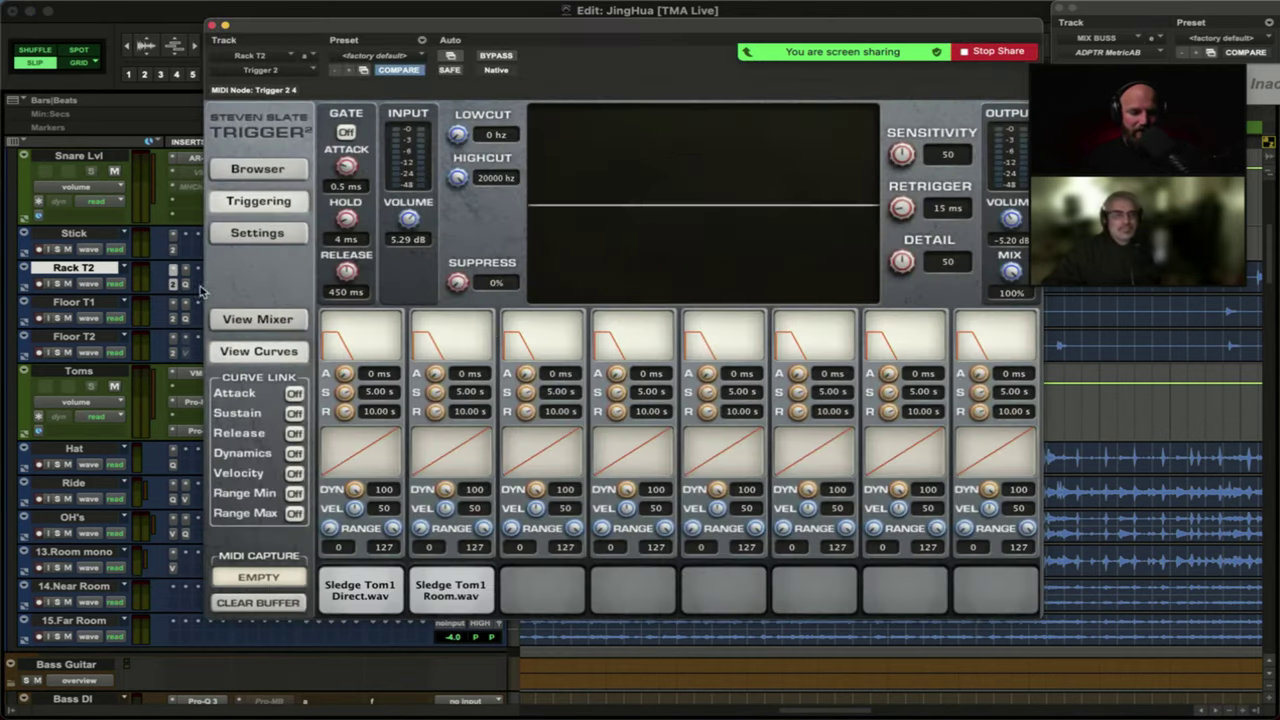
{"action": "left_click", "coordinate": [363, 586]}
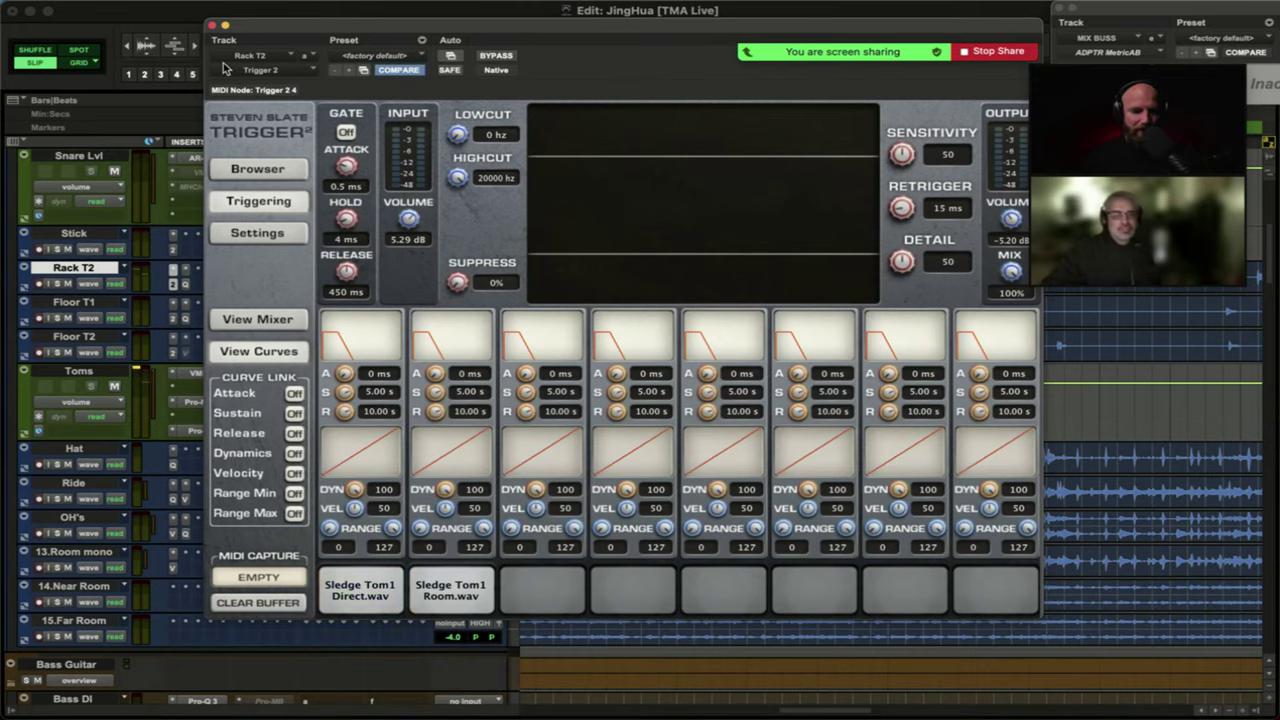
{"action": "left_click", "coordinate": [211, 24]}
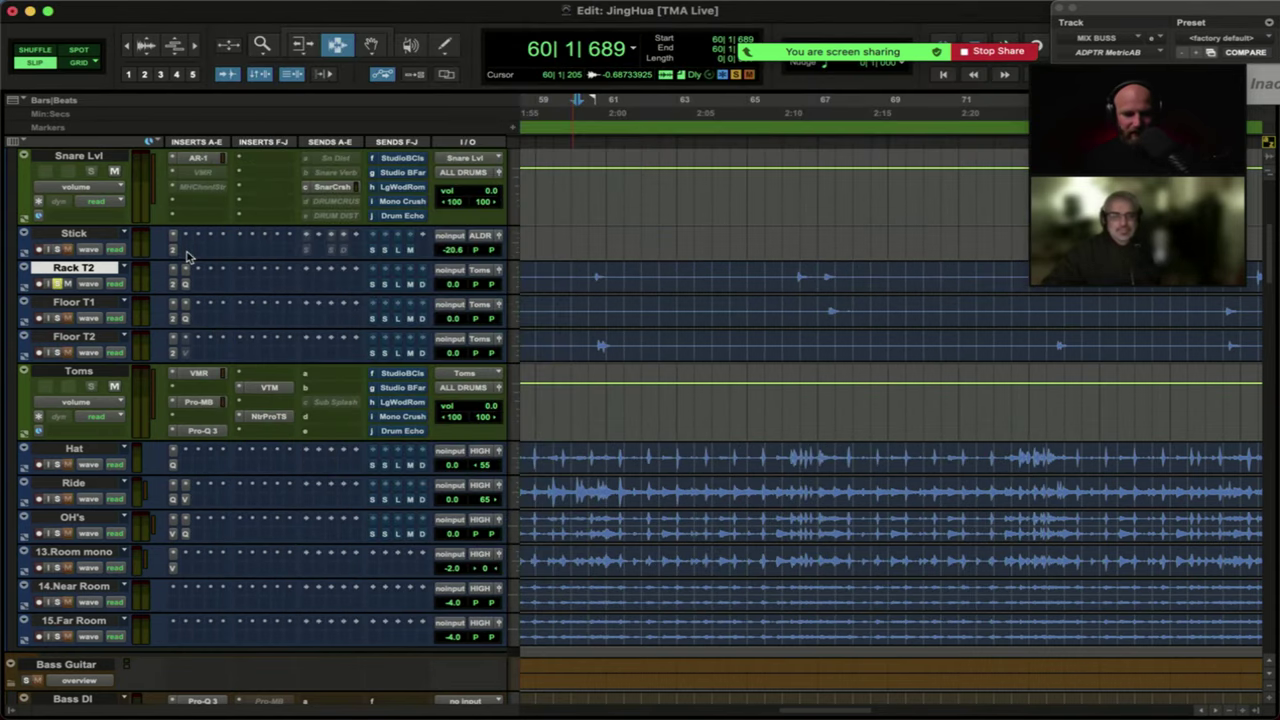
Play the soloed Rack T2 from bar 60 and check the meters of the drum, bass and guitar tracks for other sound.
{"action": "key", "text": "space"}
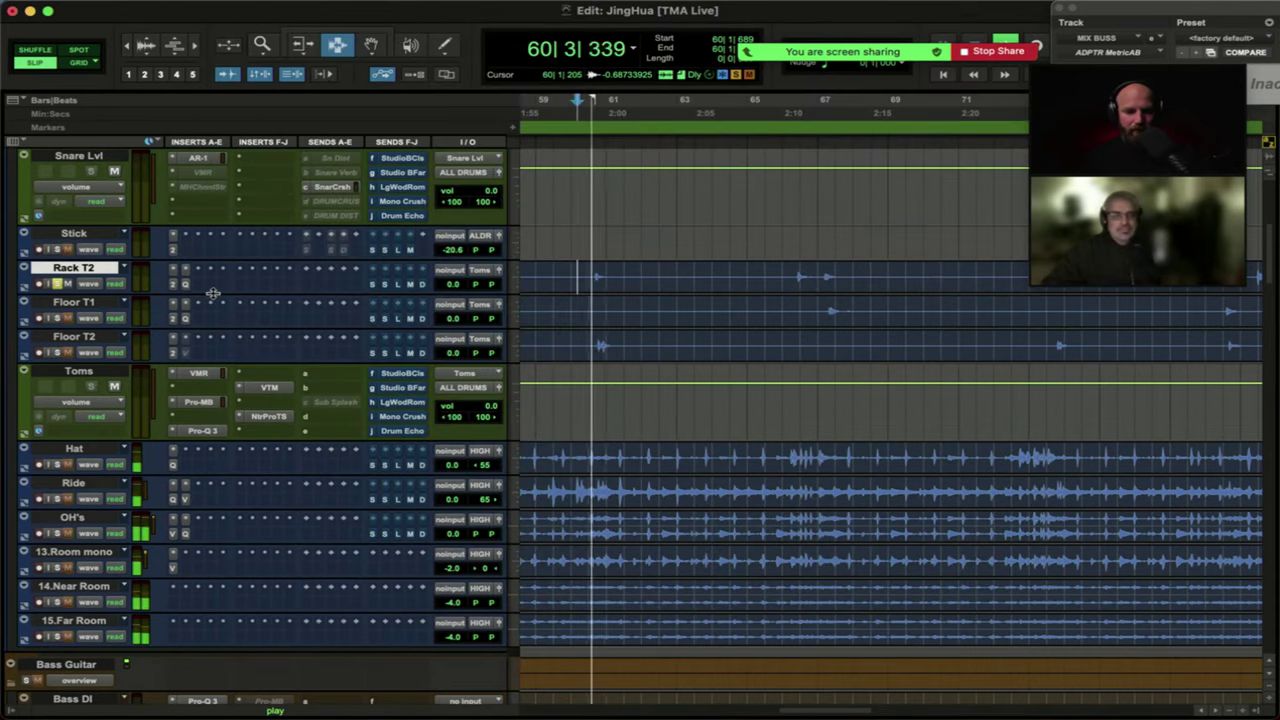
{"action": "key", "text": "space"}
{"action": "scroll", "coordinate": [140, 405], "scroll_direction": "down", "scroll_amount": 10}
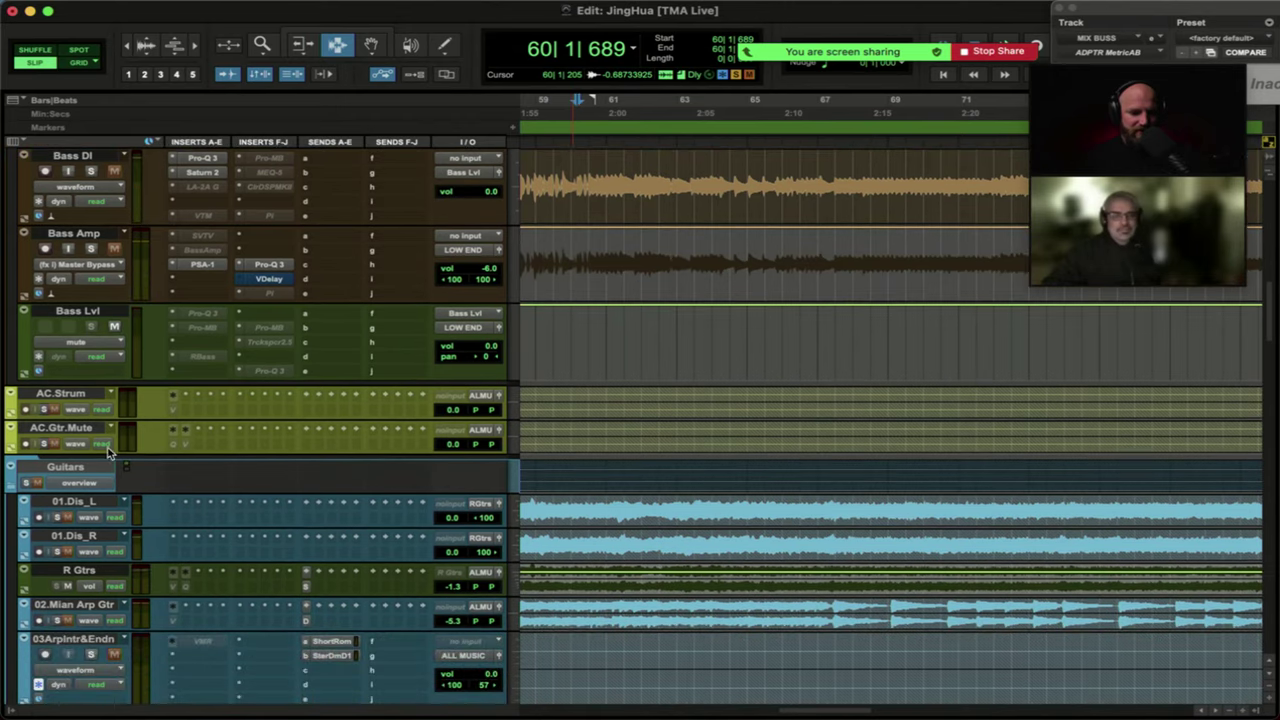
{"action": "key", "text": "space"}
{"action": "scroll", "coordinate": [148, 447], "scroll_direction": "up", "scroll_amount": 10}
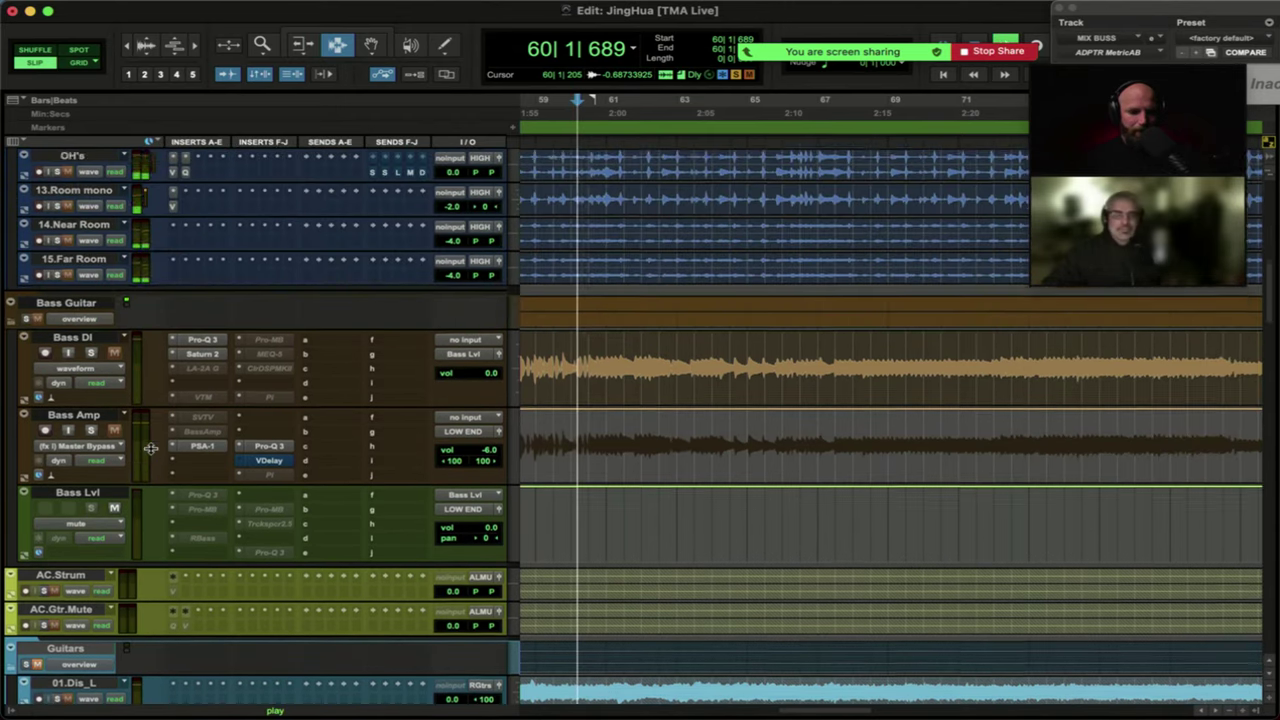
{"action": "scroll", "coordinate": [148, 447], "scroll_direction": "up", "scroll_amount": 5}
{"action": "scroll", "coordinate": [148, 447], "scroll_direction": "up", "scroll_amount": 3}
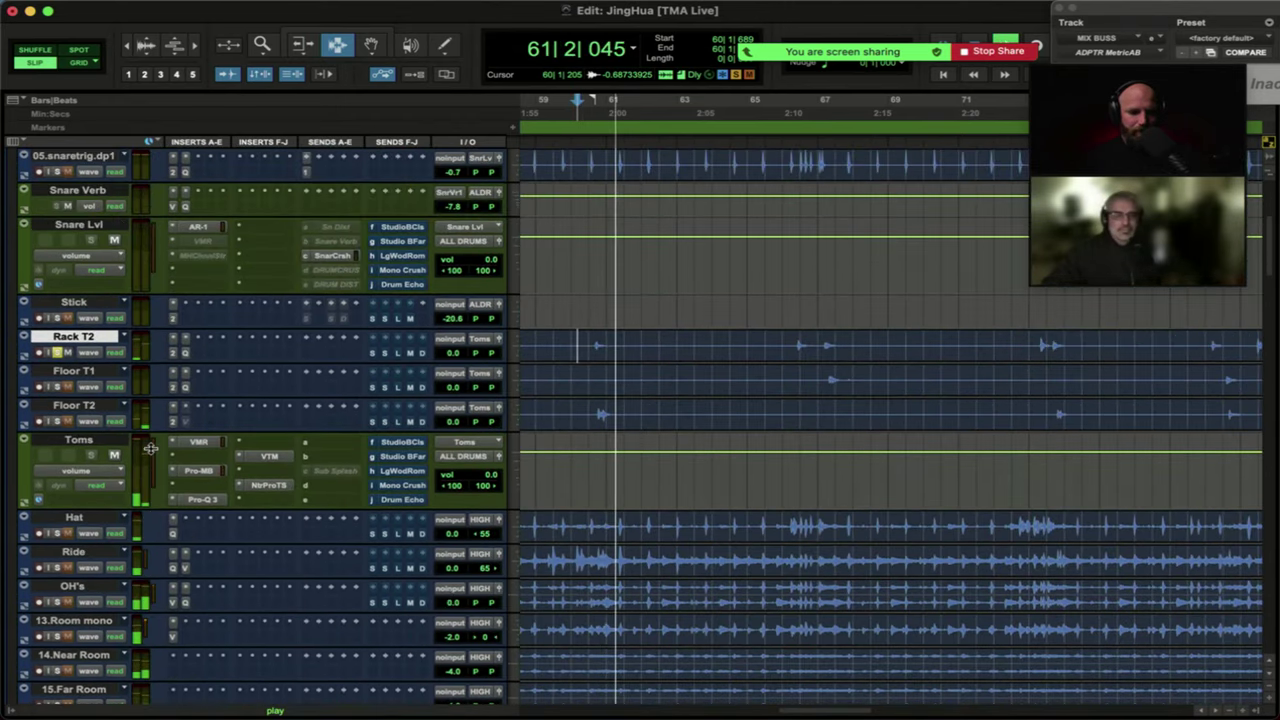
{"action": "scroll", "coordinate": [150, 449], "scroll_direction": "down", "scroll_amount": 3}
{"action": "scroll", "coordinate": [150, 449], "scroll_direction": "down", "scroll_amount": 10}
{"action": "key", "text": "space"}
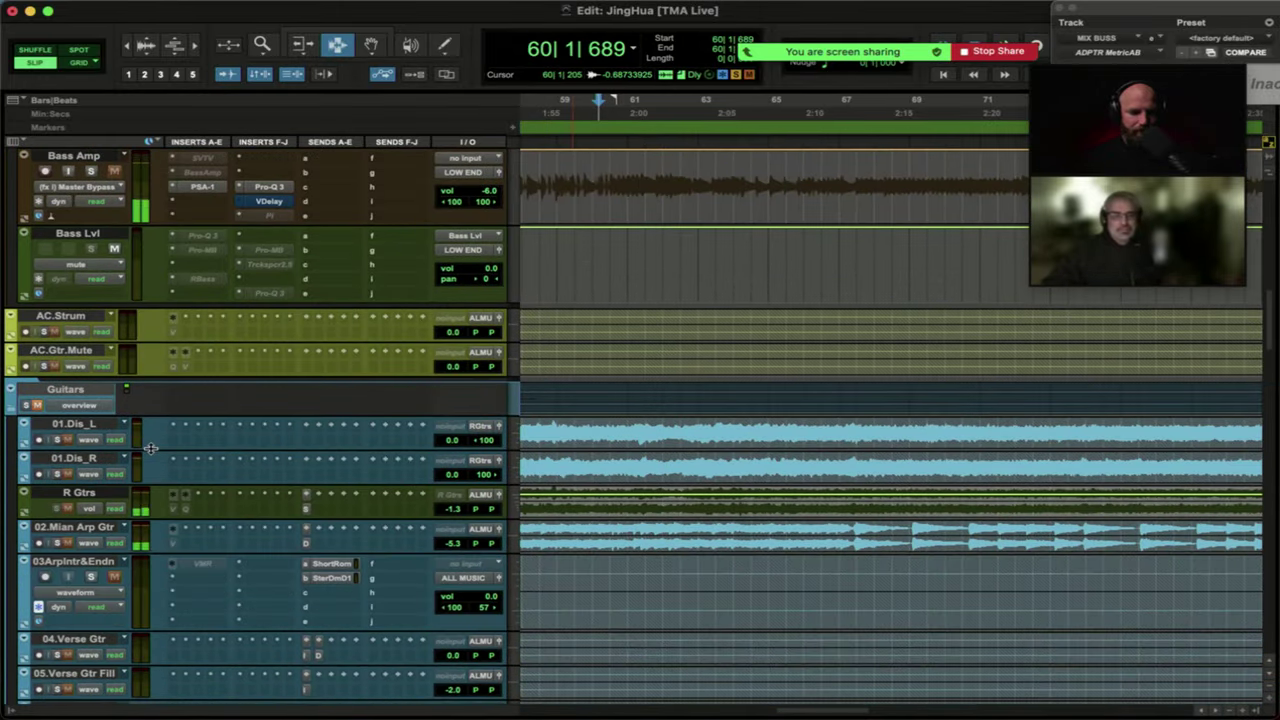
Select the BGV's track, play from bar 60 and check the vocal and guitar track meters on the way back to the drums.
{"action": "scroll", "coordinate": [150, 449], "scroll_direction": "down", "scroll_amount": 15}
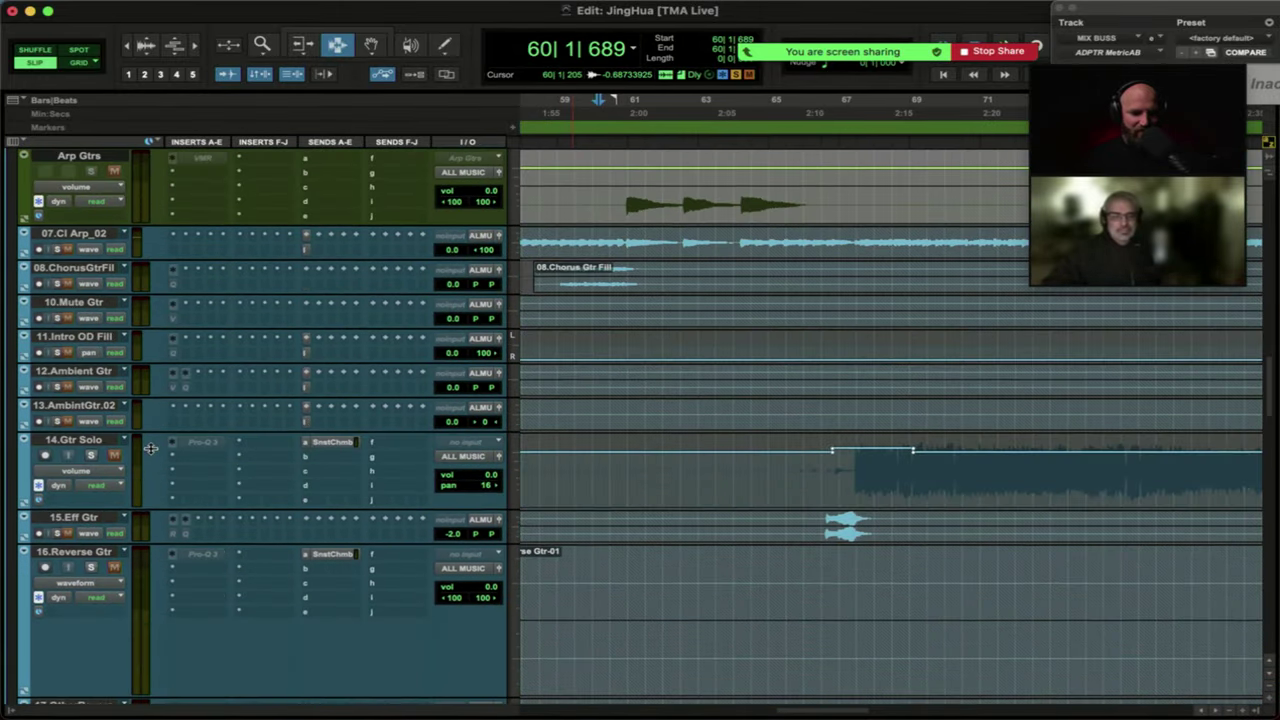
{"action": "scroll", "coordinate": [150, 448], "scroll_direction": "down", "scroll_amount": 10}
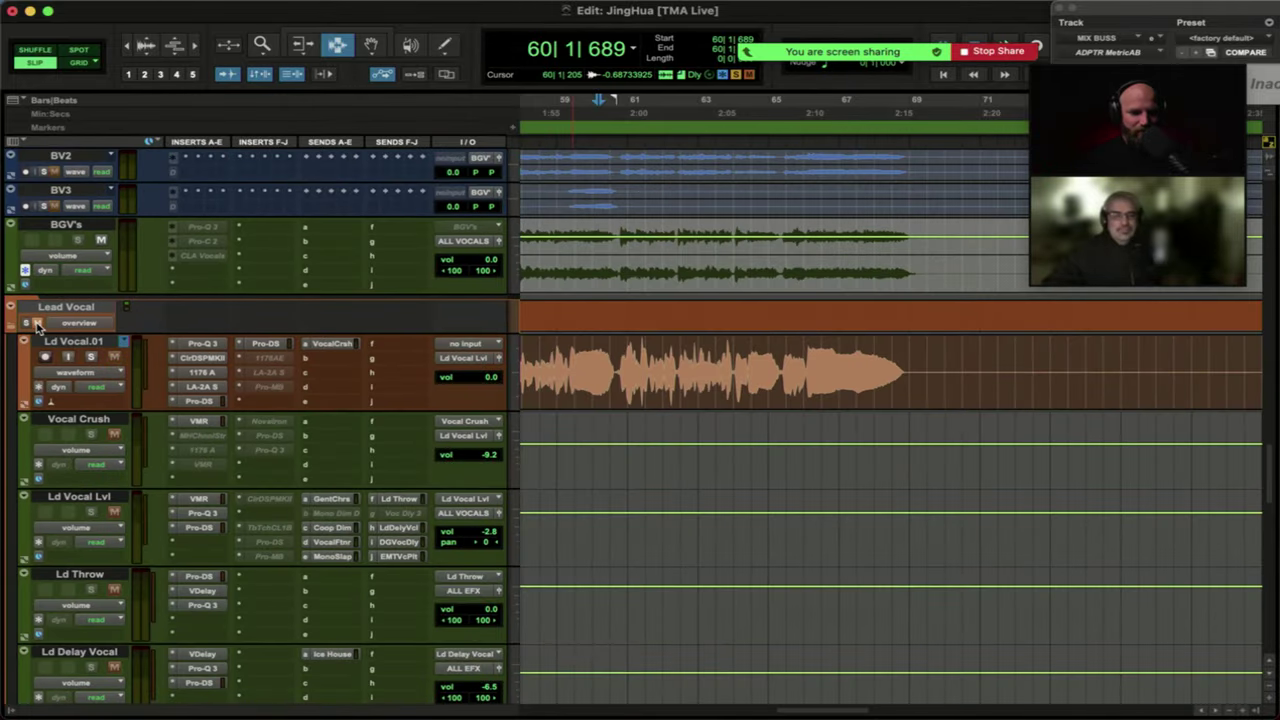
{"action": "scroll", "coordinate": [40, 326], "scroll_direction": "up", "scroll_amount": 3}
{"action": "left_click", "coordinate": [68, 452]}
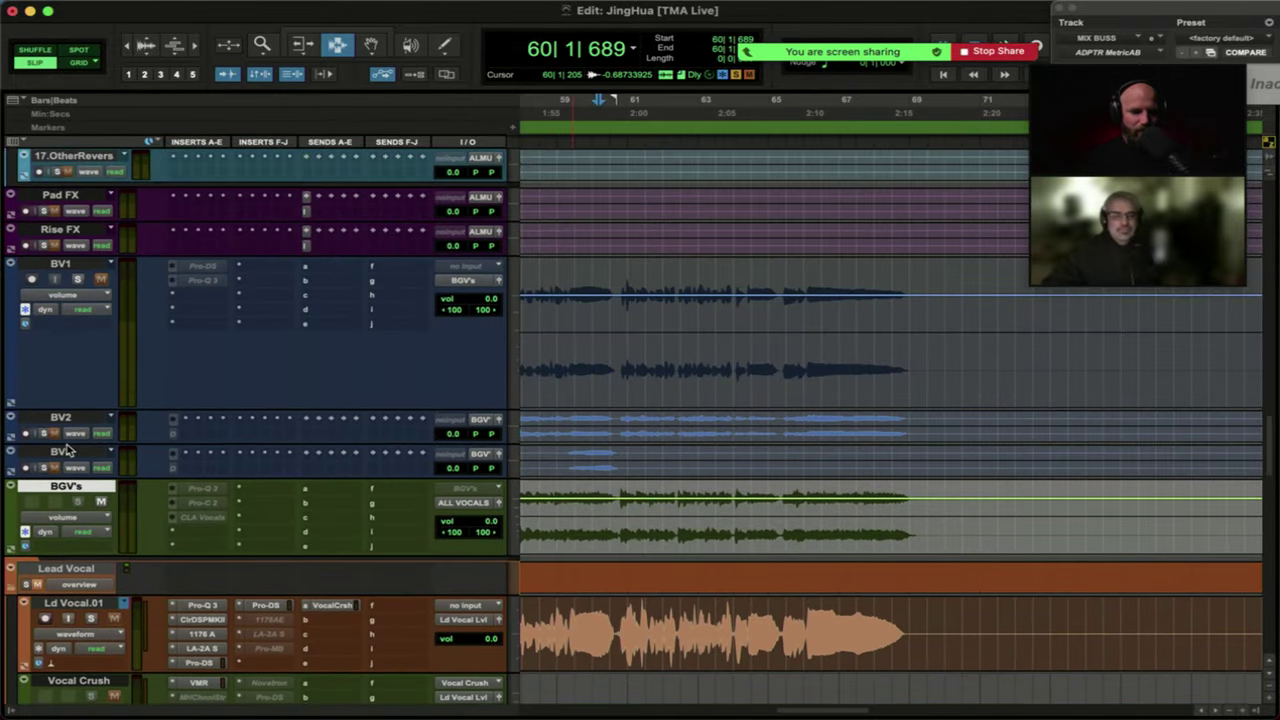
{"action": "scroll", "coordinate": [68, 452], "scroll_direction": "up", "scroll_amount": 1}
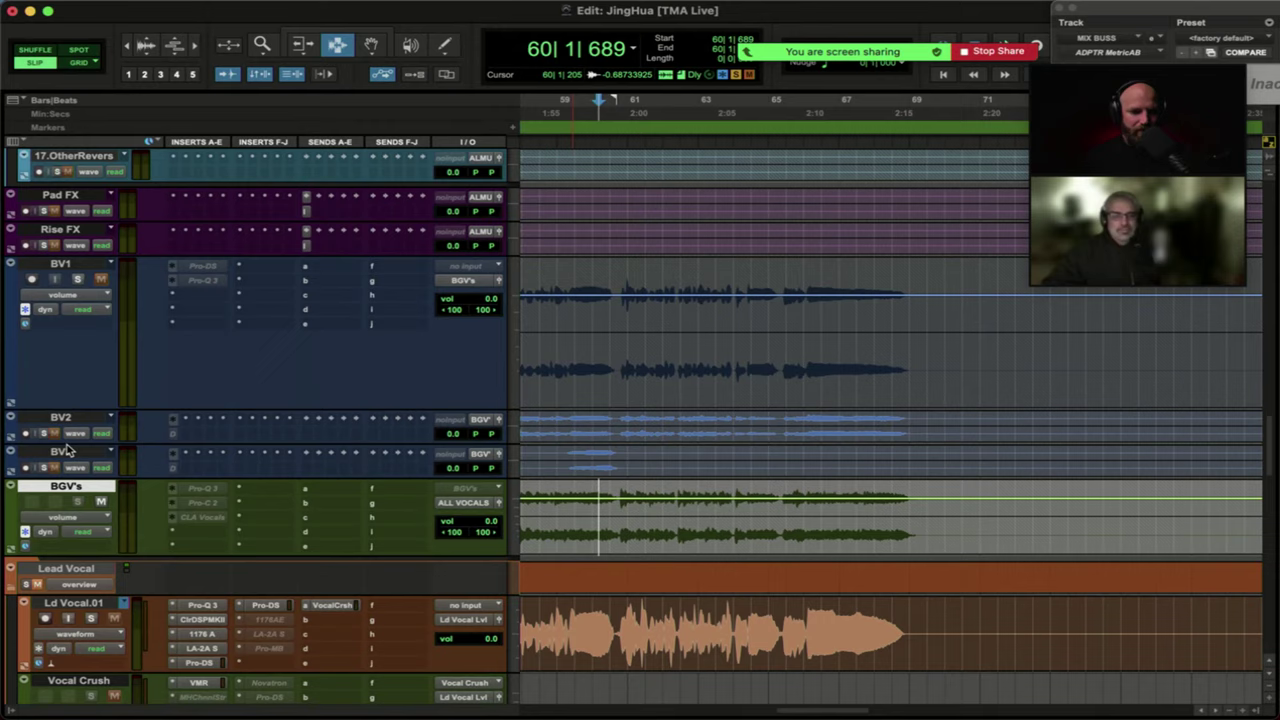
{"action": "left_click", "coordinate": [101, 501]}
{"action": "key", "text": "space"}
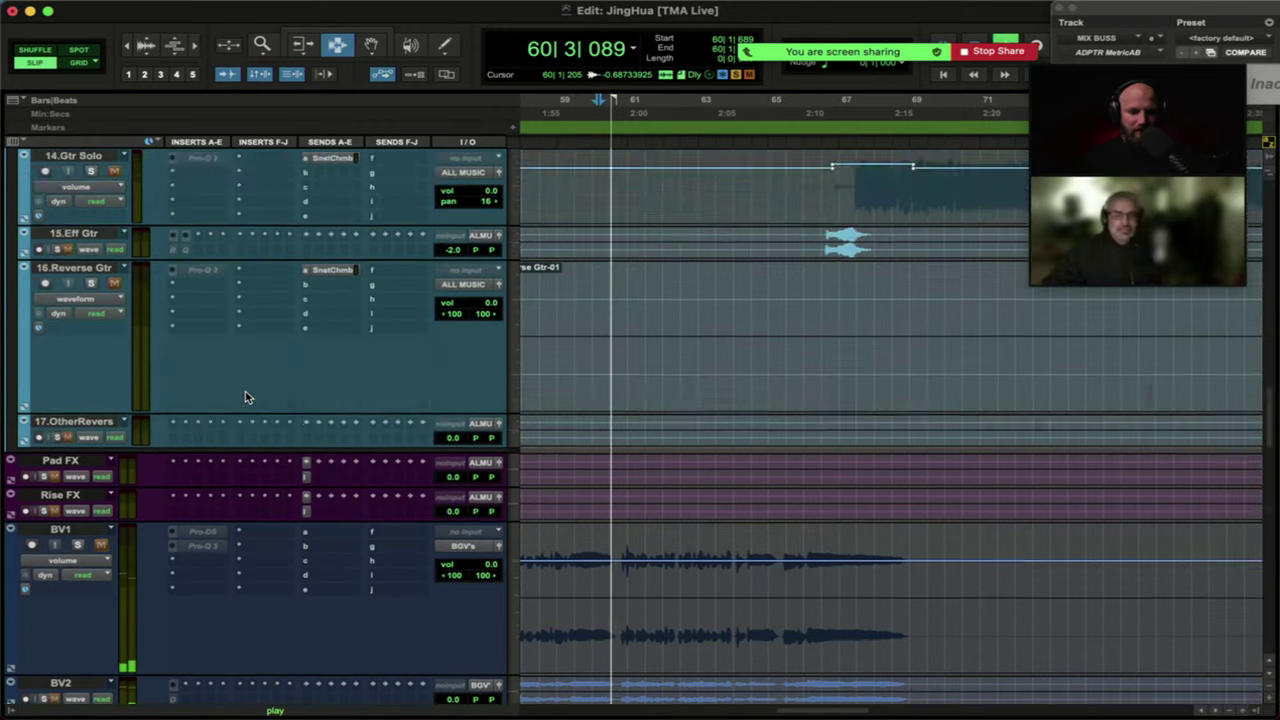
{"action": "scroll", "coordinate": [243, 400], "scroll_direction": "up", "scroll_amount": 15}
{"action": "scroll", "coordinate": [243, 397], "scroll_direction": "up", "scroll_amount": 20}
{"action": "key", "text": "space"}
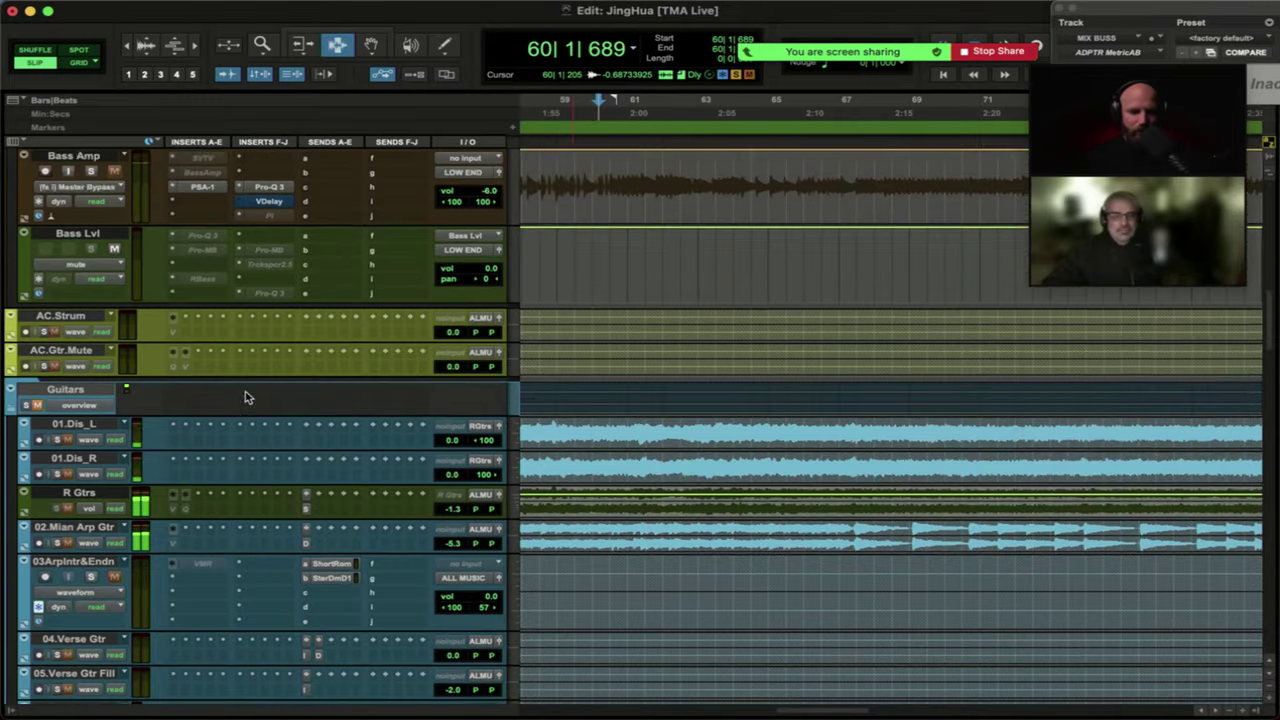
{"action": "scroll", "coordinate": [247, 397], "scroll_direction": "up", "scroll_amount": 8}
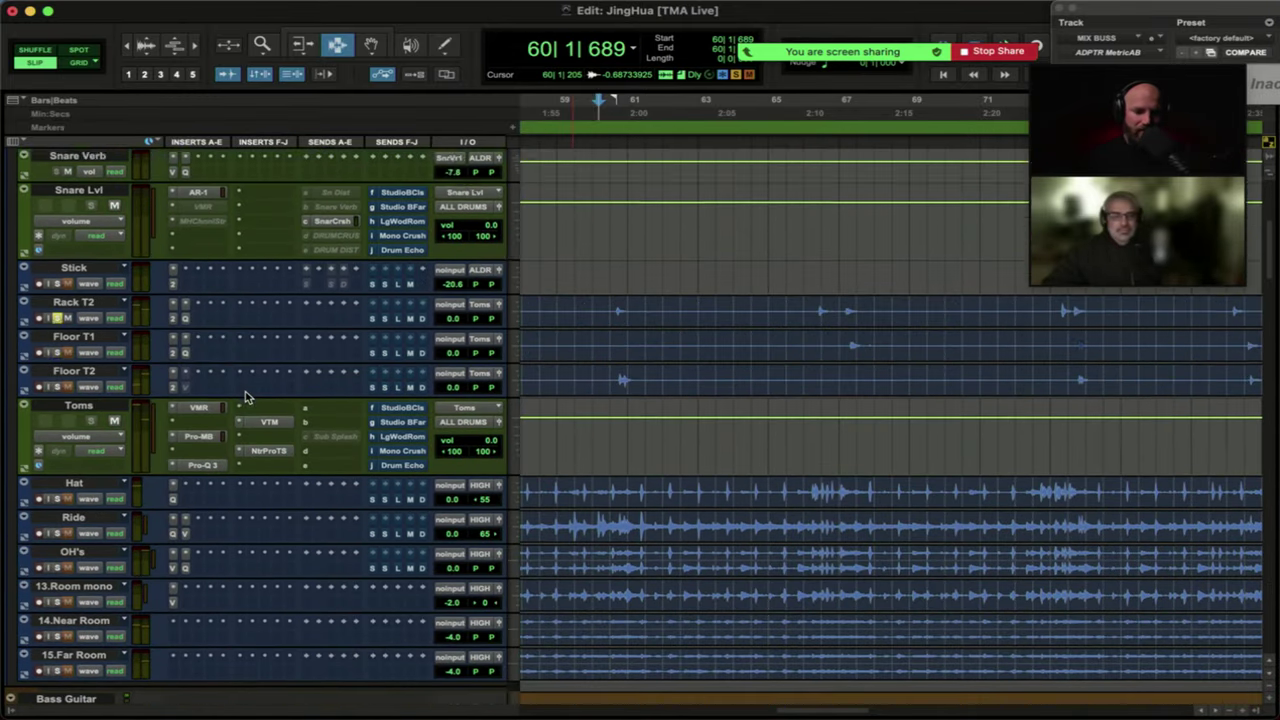
Switch the solo from Rack T2 to Floor T1 and listen to the Floor T1 hit at bar 67.
{"action": "left_click", "coordinate": [100, 342]}
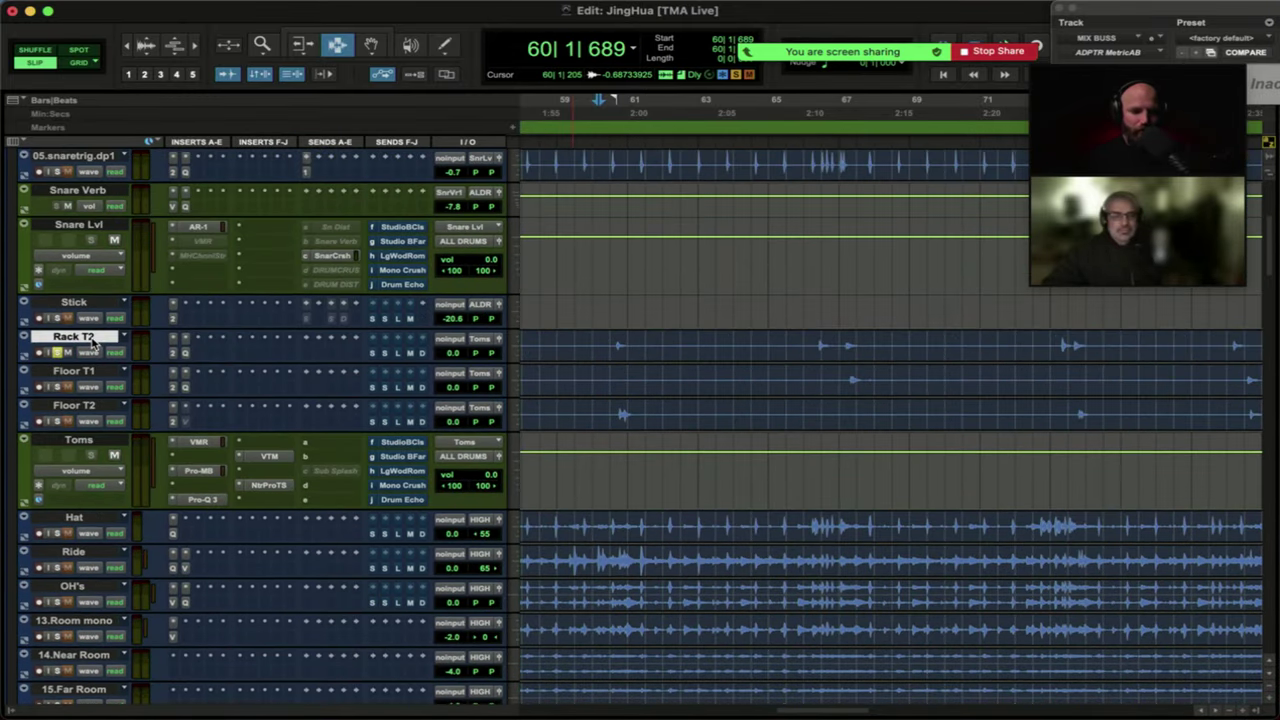
{"action": "left_click", "coordinate": [75, 372]}
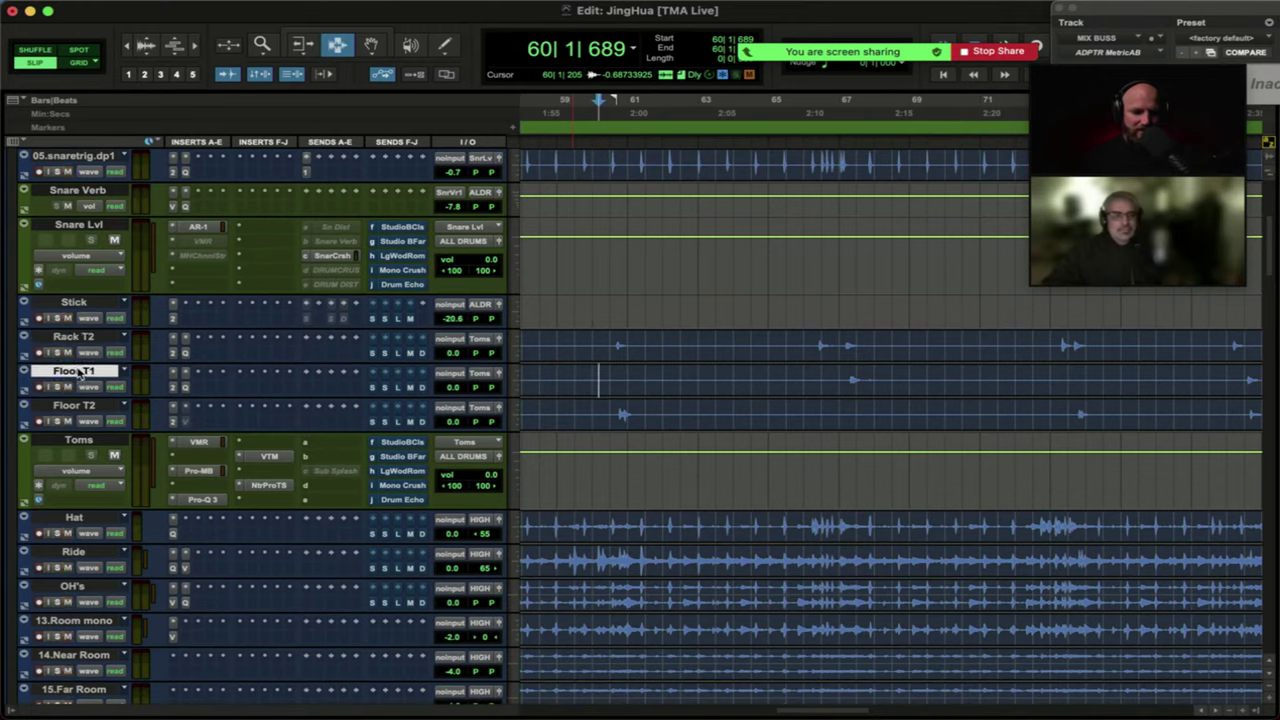
{"action": "left_click", "coordinate": [852, 380]}
{"action": "key", "text": "space"}
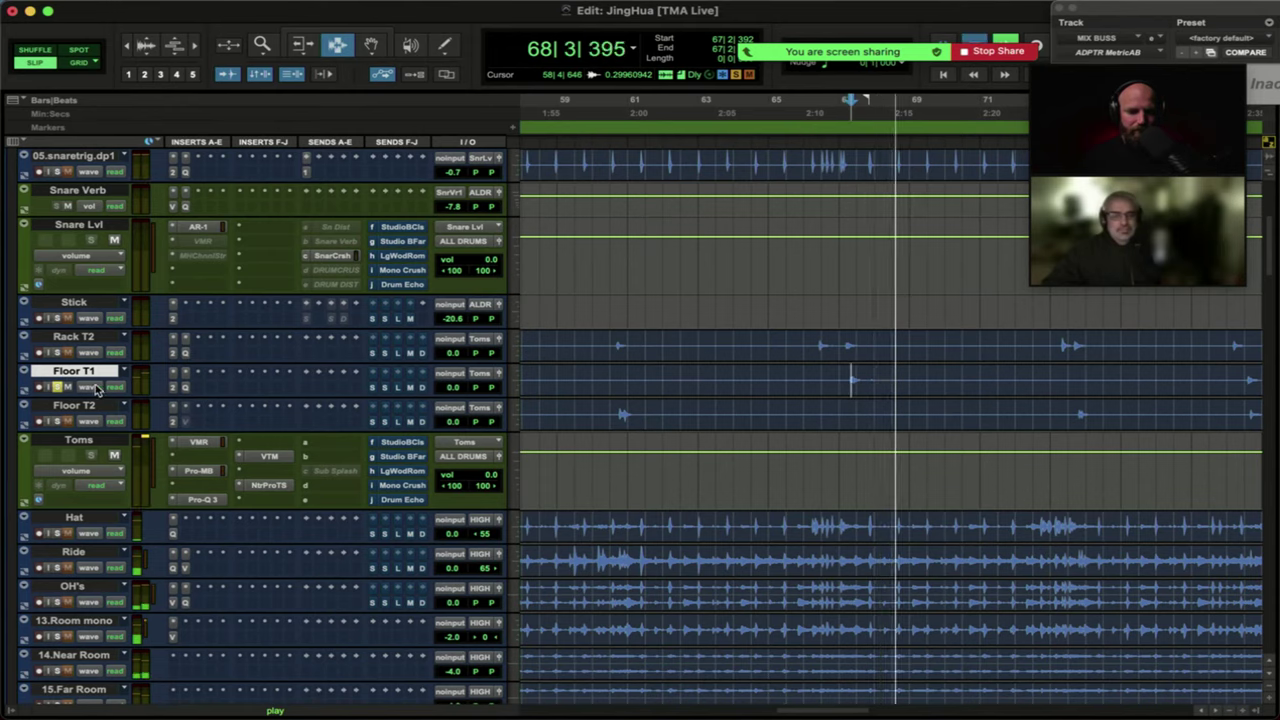
{"action": "key", "text": "space"}
Solo Floor T2 instead of Floor T1 and listen to its hit from bar 73.
{"action": "left_click", "coordinate": [57, 407]}
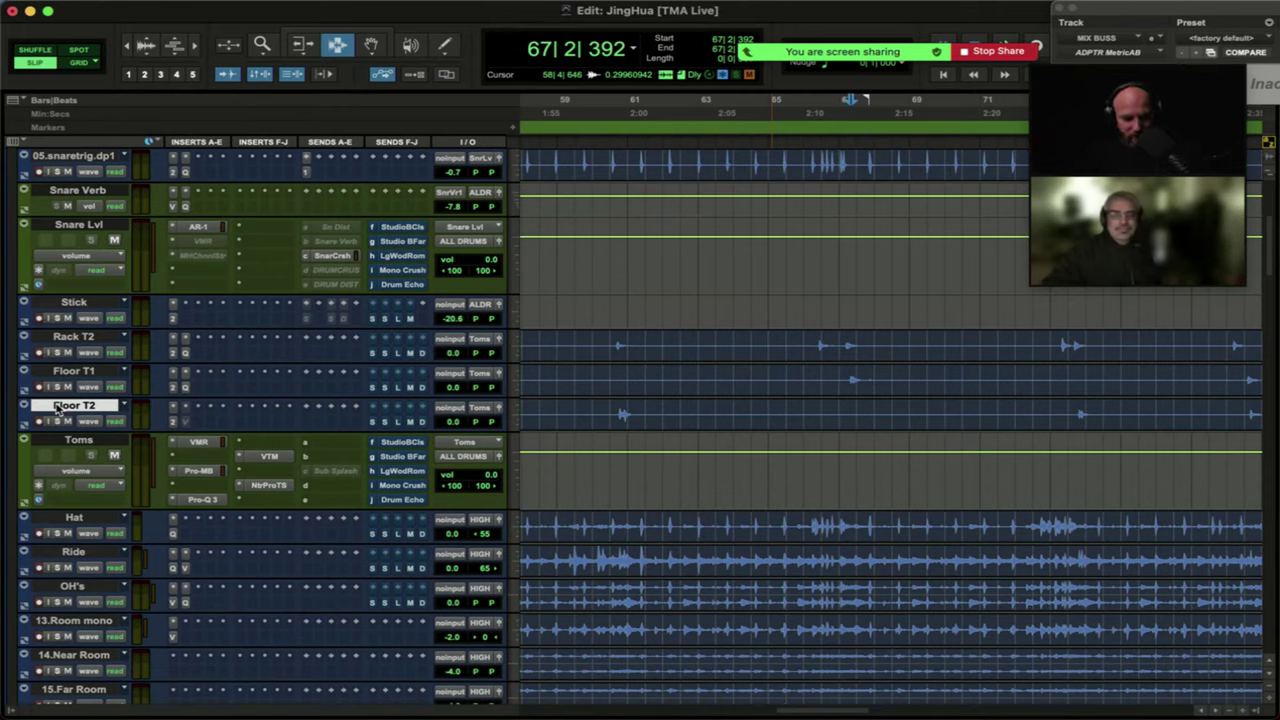
{"action": "key", "text": "Tab"}
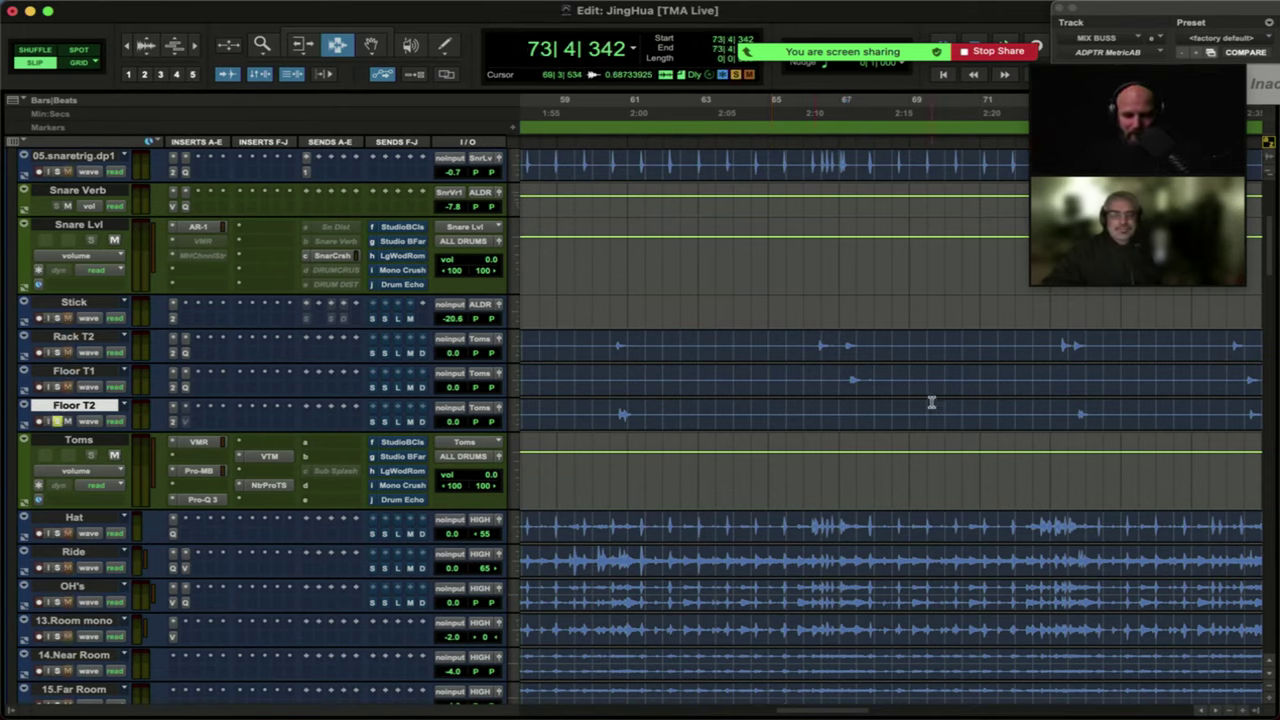
{"action": "key", "text": "space"}
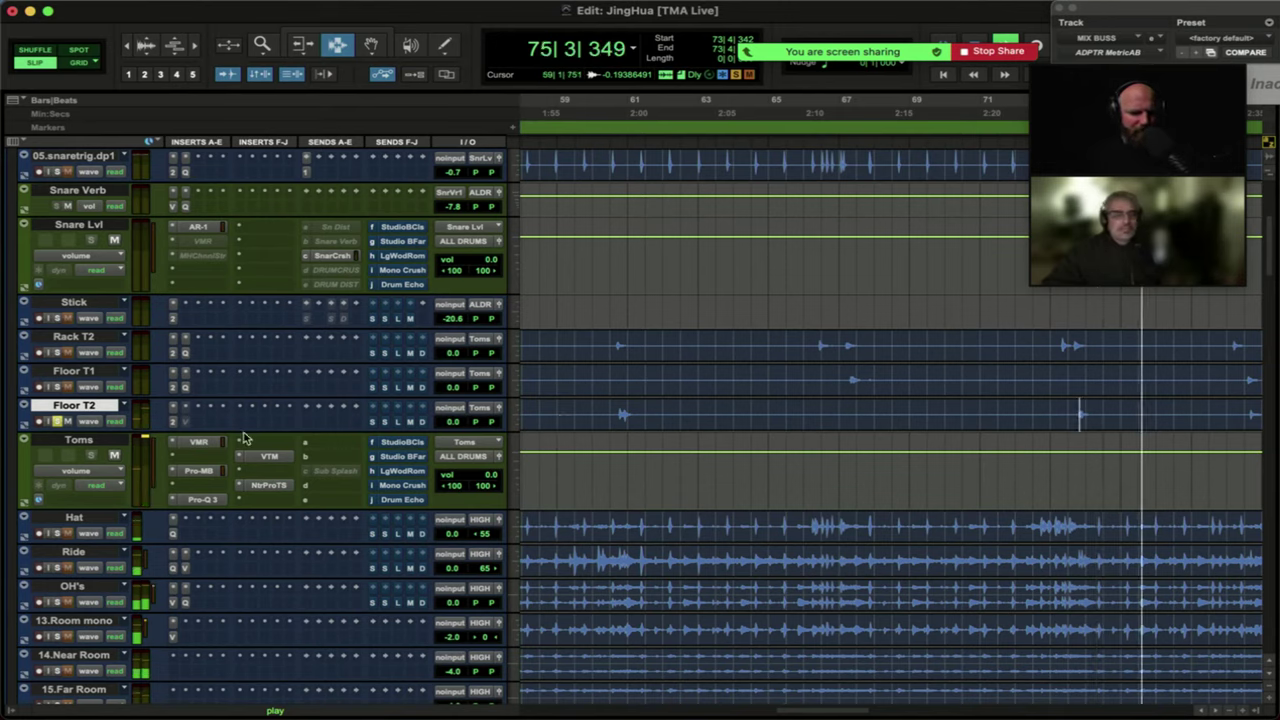
{"action": "key", "text": "space"}
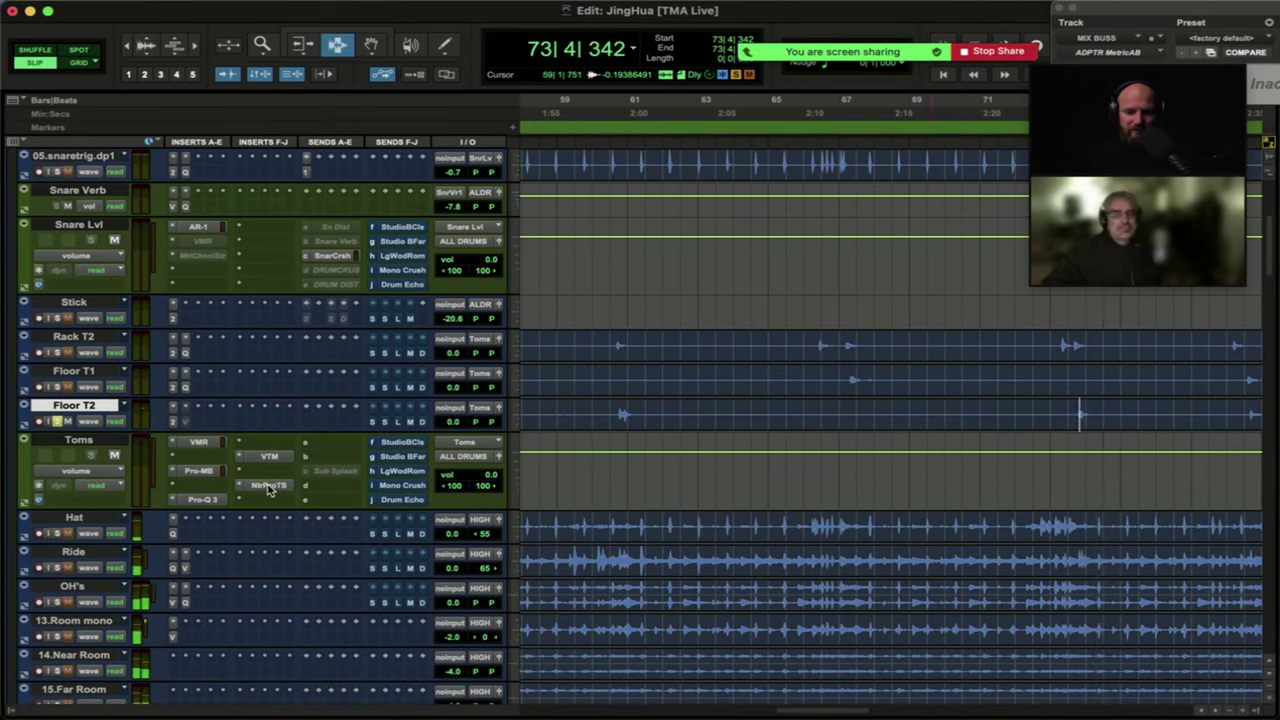
Review the Neutron transient shaper's attack and sustain settings on the Toms bus, then clear the Floor T2 solo.
{"action": "key", "text": "ctrl+alt+super+w"}
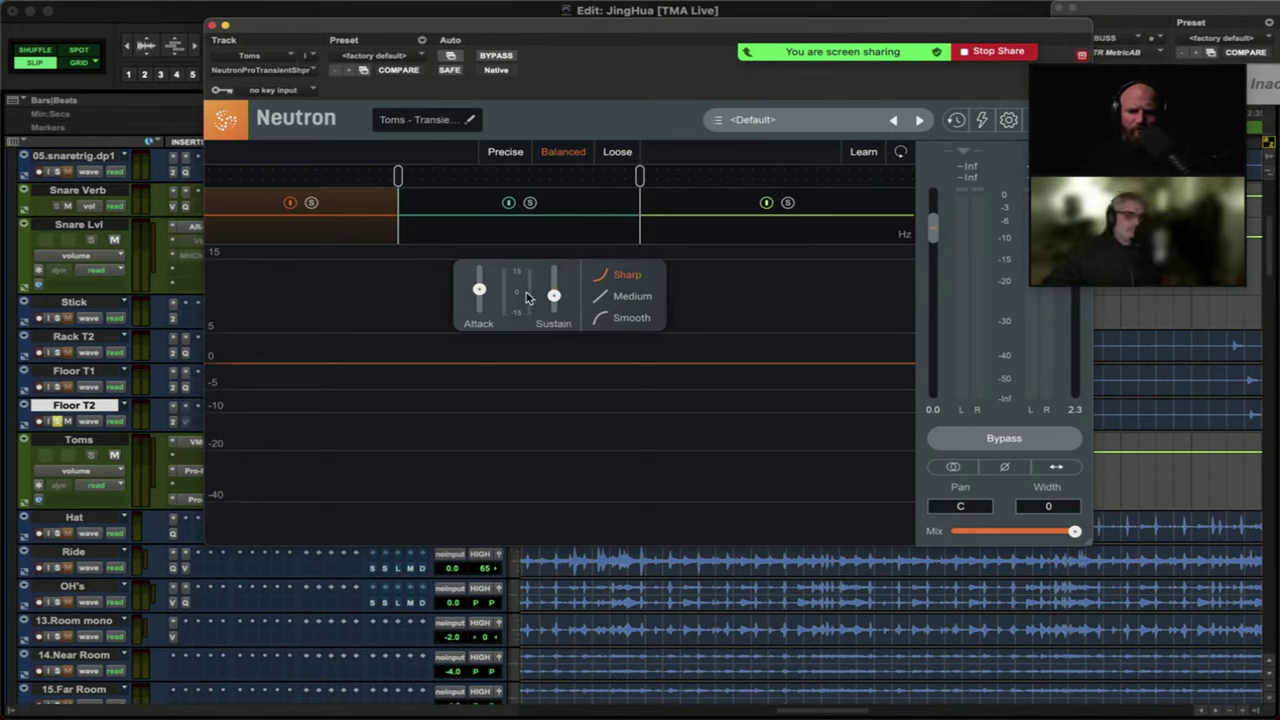
{"action": "left_click", "coordinate": [213, 26]}
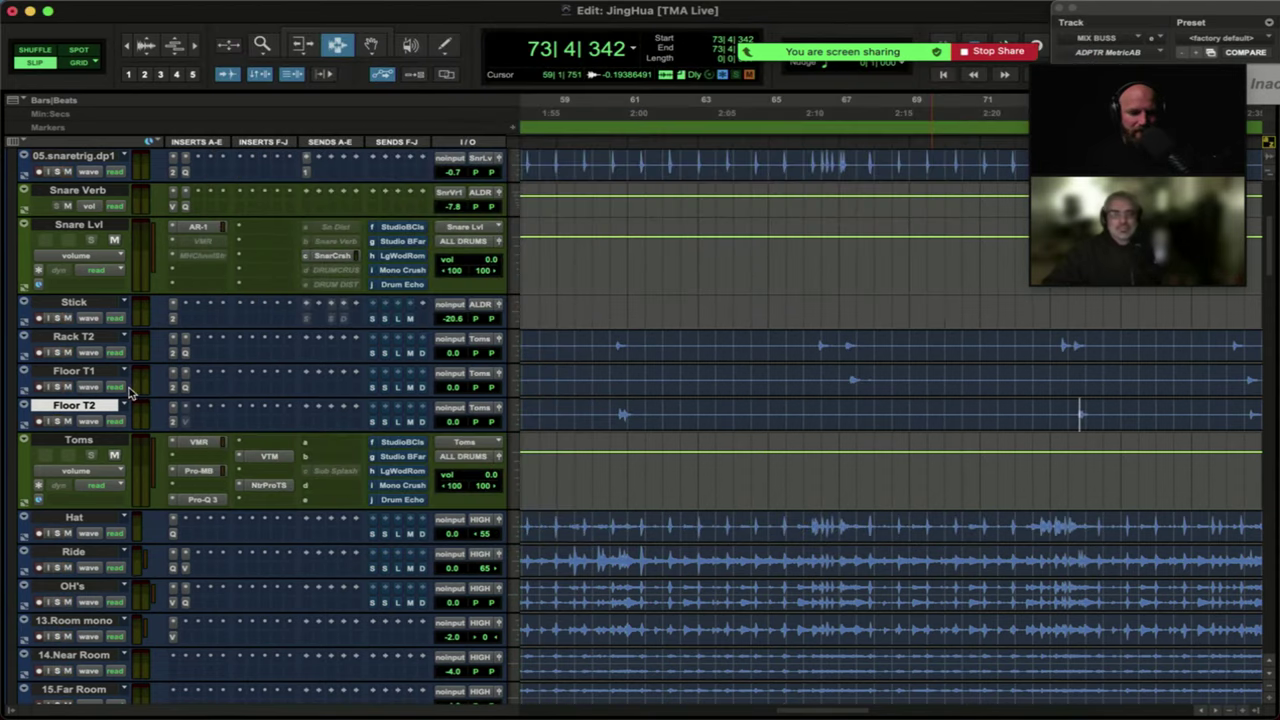
Audition the Sledge Tom2 Direct.wav sample in Floor T1's Trigger 2 and review the track's Pro-Q 3 curve.
{"action": "left_click", "coordinate": [174, 390]}
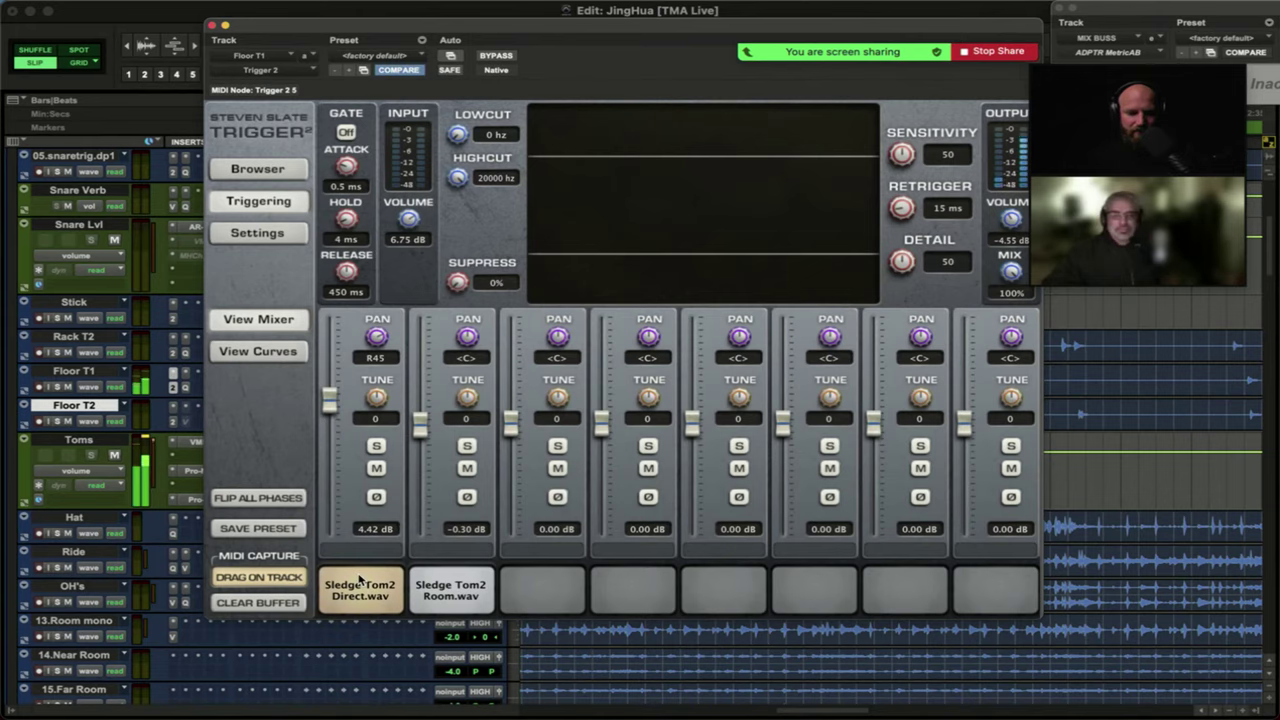
{"action": "left_click", "coordinate": [212, 25]}
{"action": "left_click", "coordinate": [186, 389]}
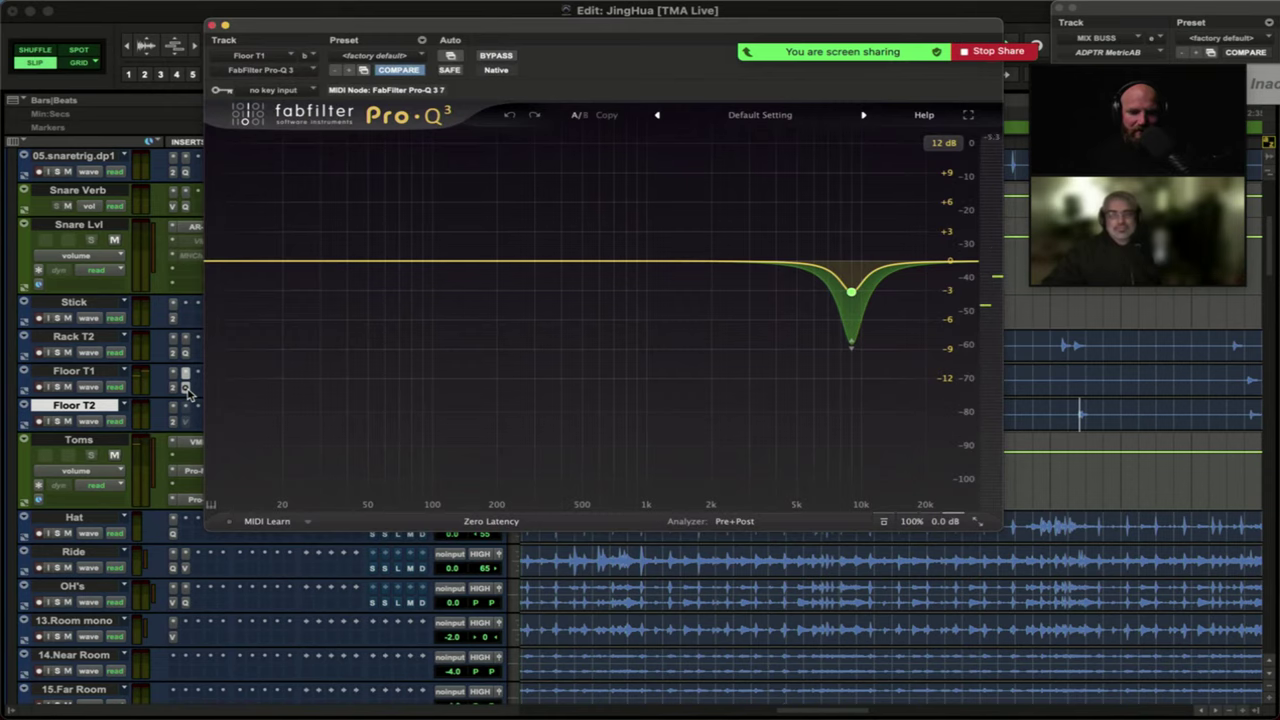
{"action": "left_click", "coordinate": [213, 25]}
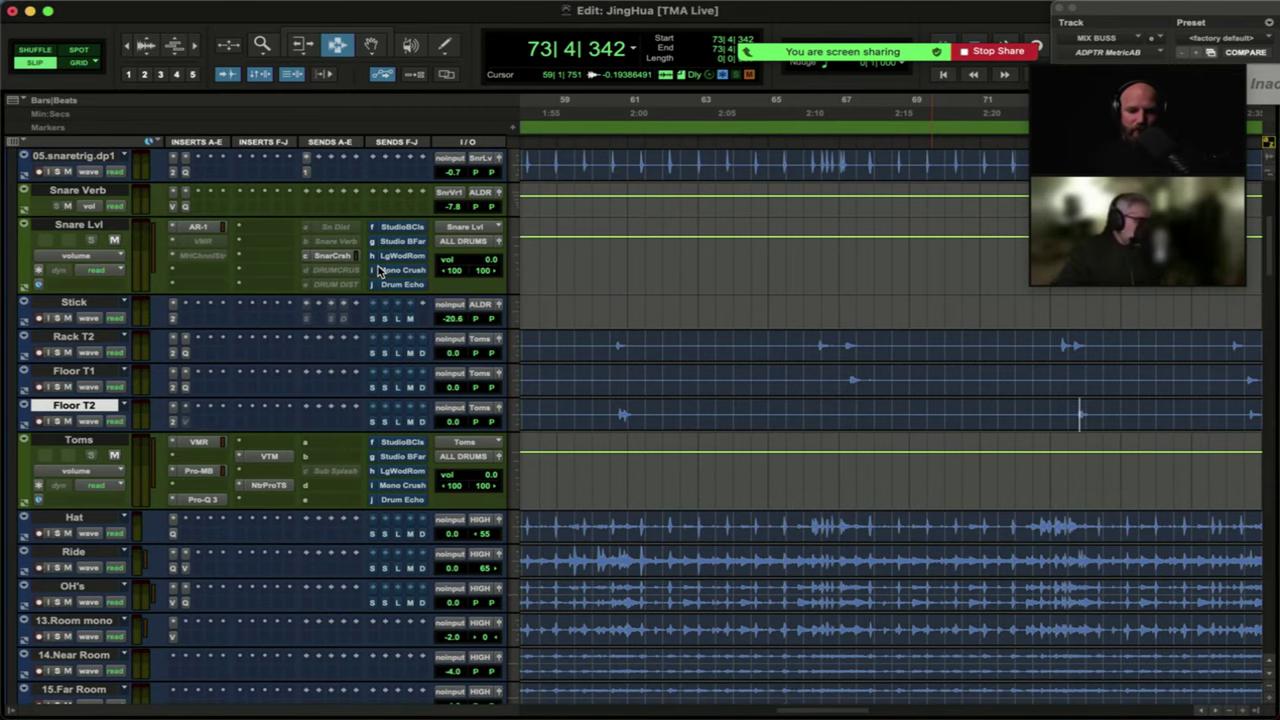
Select the tom fill from bar 78 to just past bar 79 across Rack T2, Floor T1 and Floor T2, and play it.
{"action": "scroll", "coordinate": [380, 272], "scroll_direction": "up", "scroll_amount": 1}
{"action": "scroll", "coordinate": [775, 276], "scroll_direction": "right", "scroll_amount": 5}
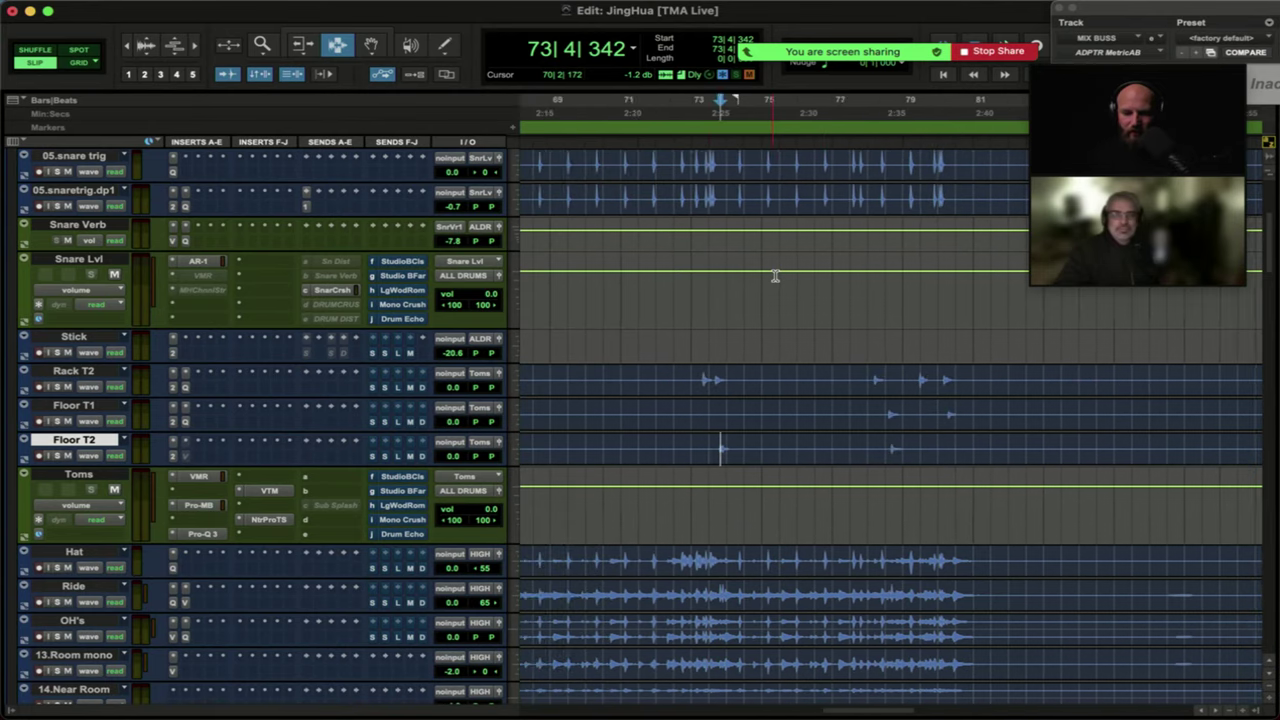
{"action": "scroll", "coordinate": [775, 276], "scroll_direction": "right", "scroll_amount": 1}
{"action": "left_click_drag", "start_coordinate": [838, 370], "coordinate": [886, 442]}
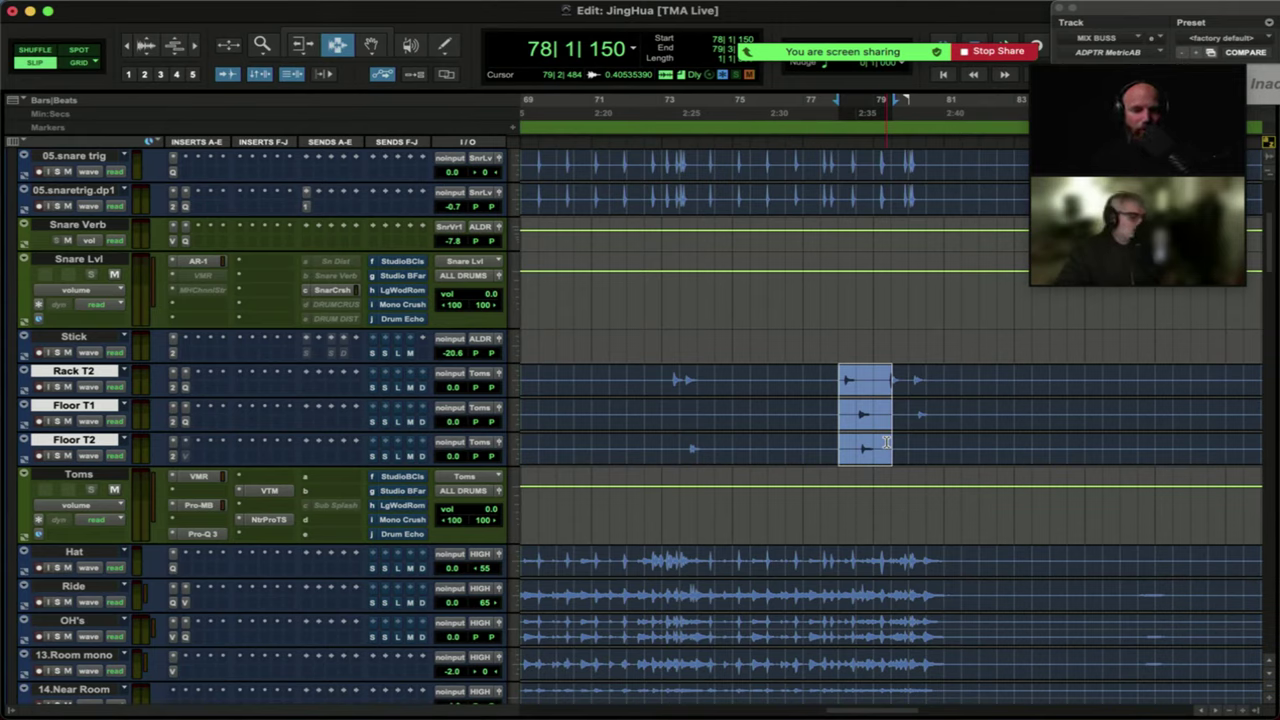
{"action": "key", "text": "space"}
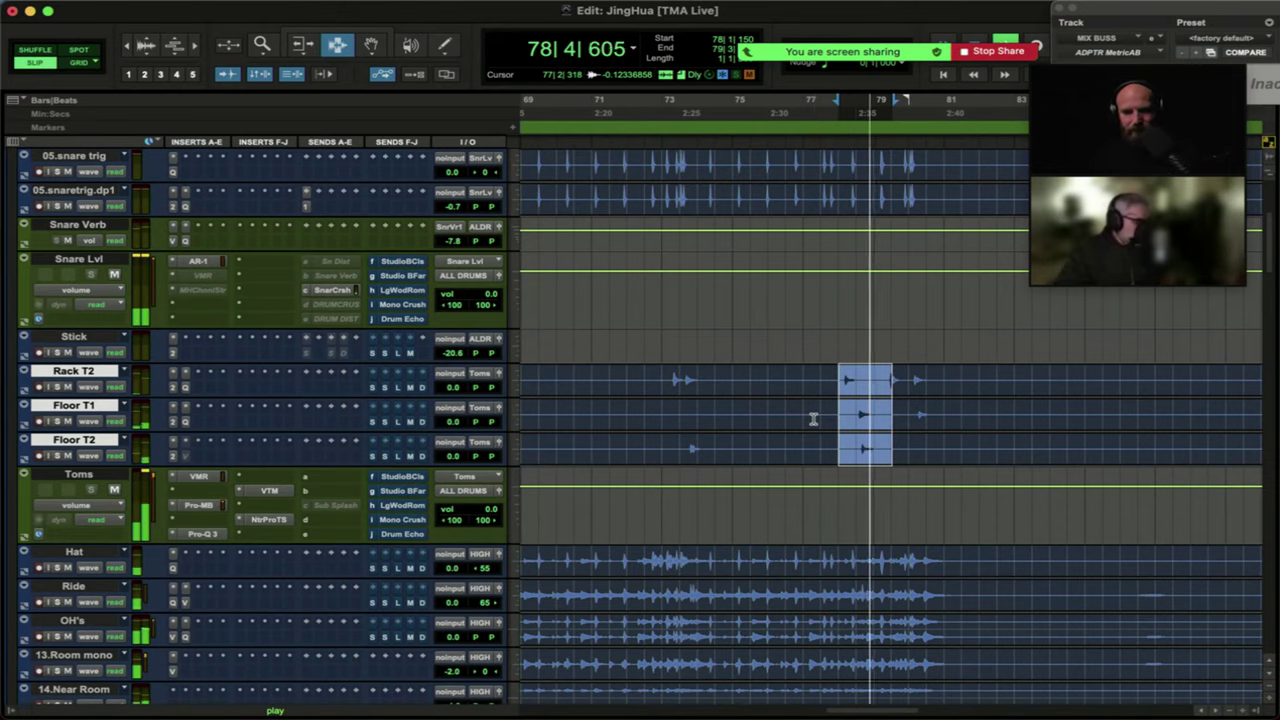
Check the Pro-Q 3 EQ curves on the Rack T2 and Floor T1 tracks.
{"action": "left_click", "coordinate": [186, 389]}
{"action": "left_click", "coordinate": [186, 390]}
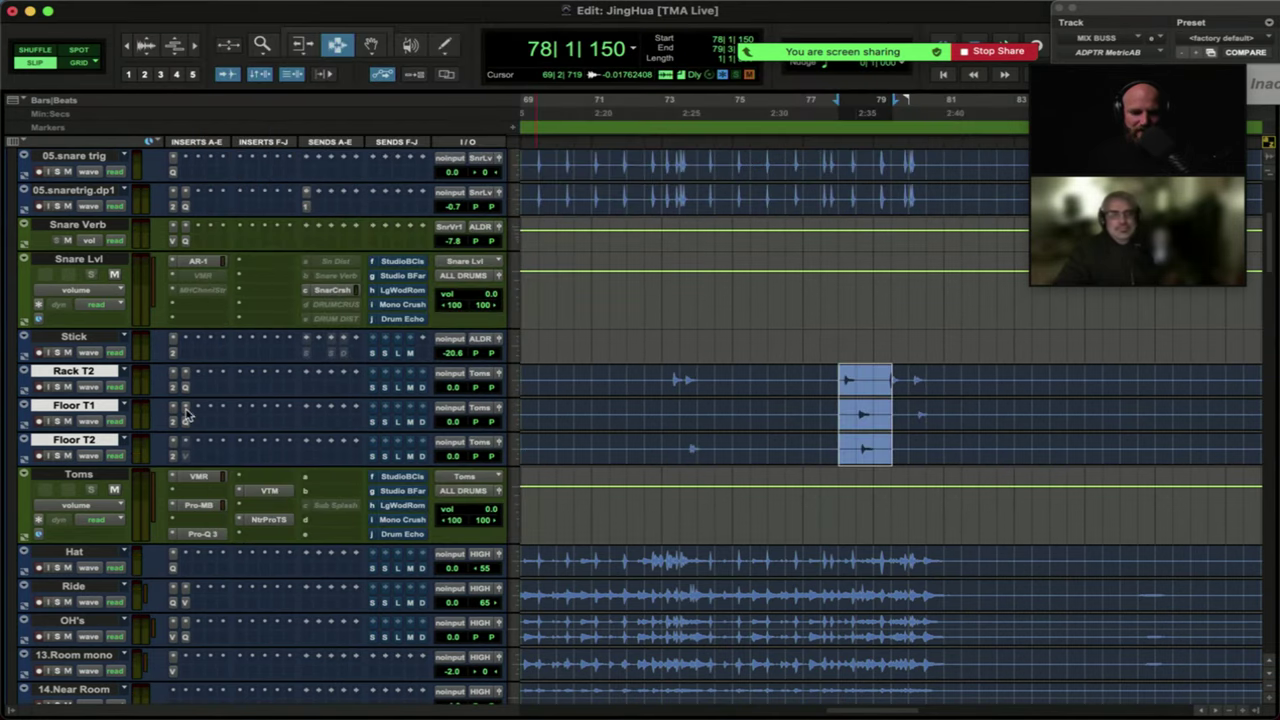
{"action": "left_click", "coordinate": [186, 423]}
{"action": "left_click", "coordinate": [187, 424]}
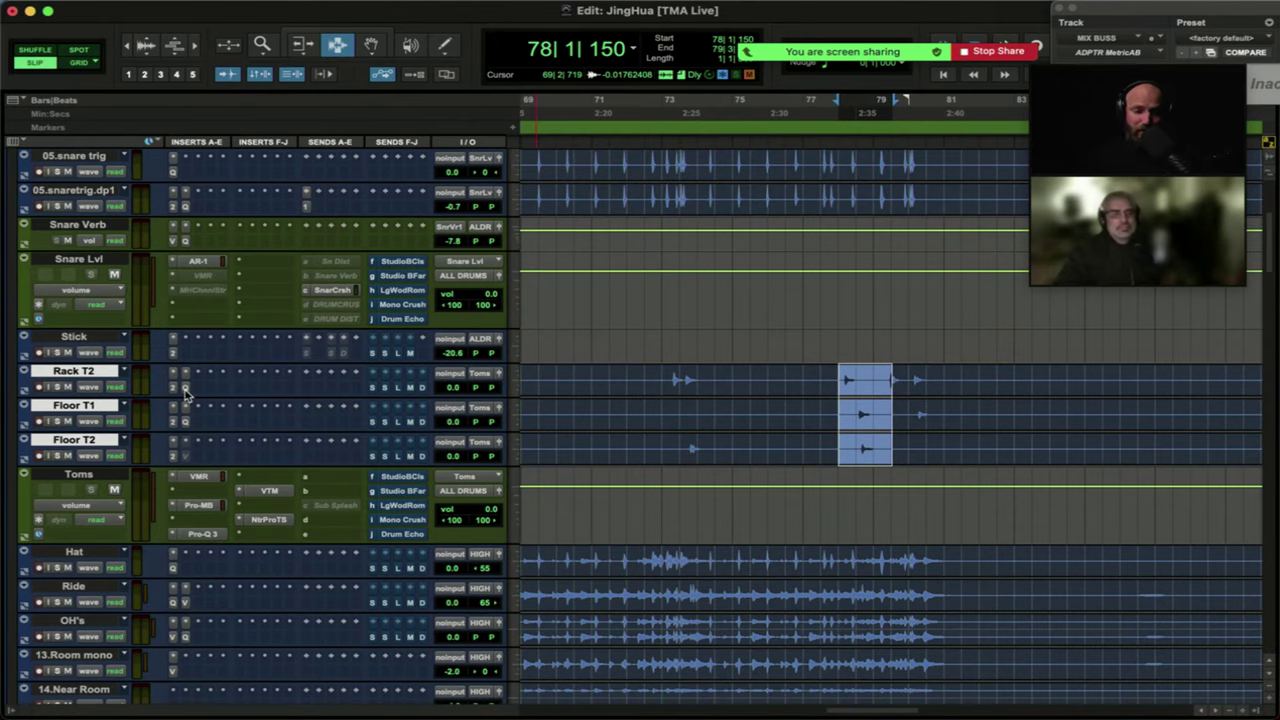
Solo the three tom tracks and listen to the bar 78 fill with the tom track and Toms bus inserts bypassed.
{"action": "key", "text": "shift+s"}
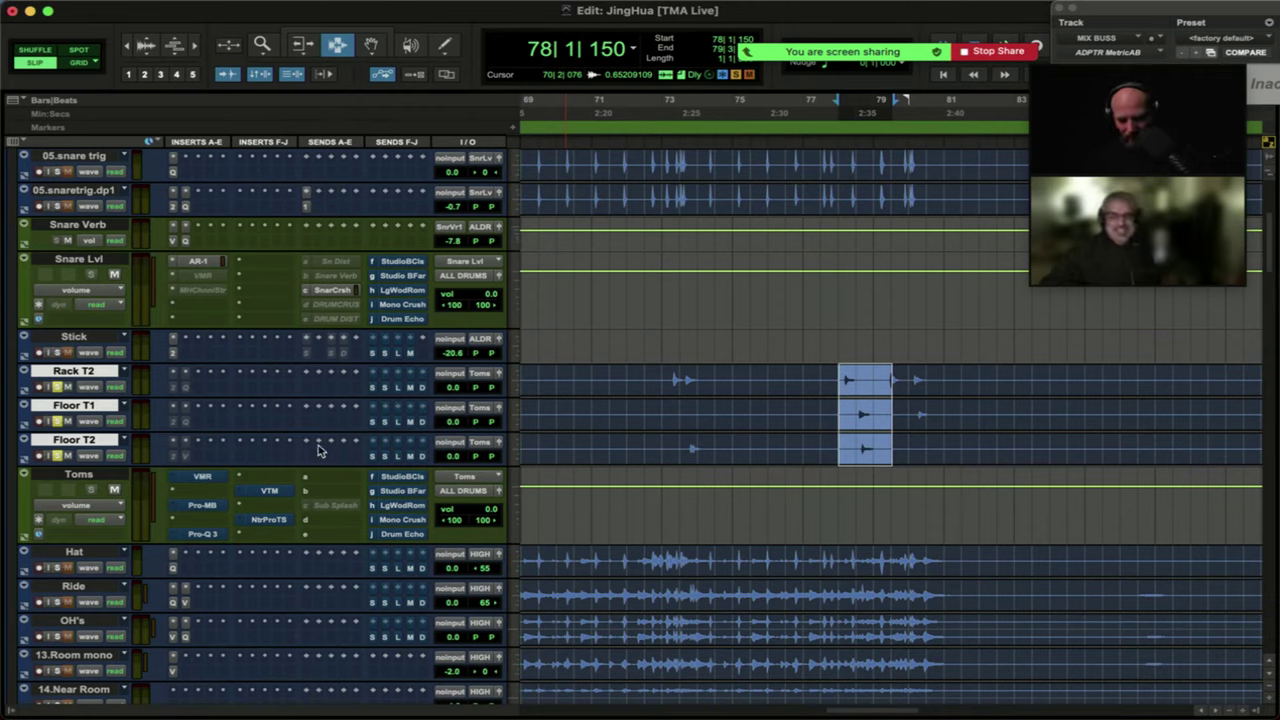
{"action": "key", "text": "space"}
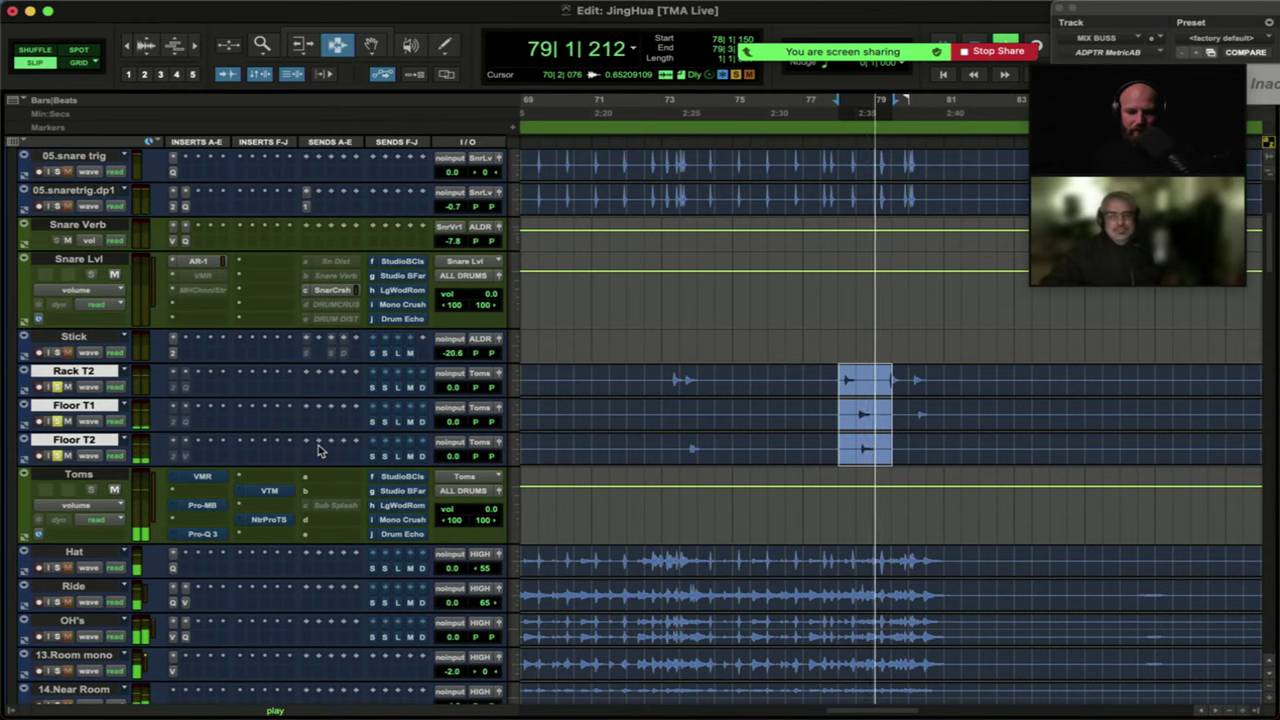
{"action": "key", "text": "space"}
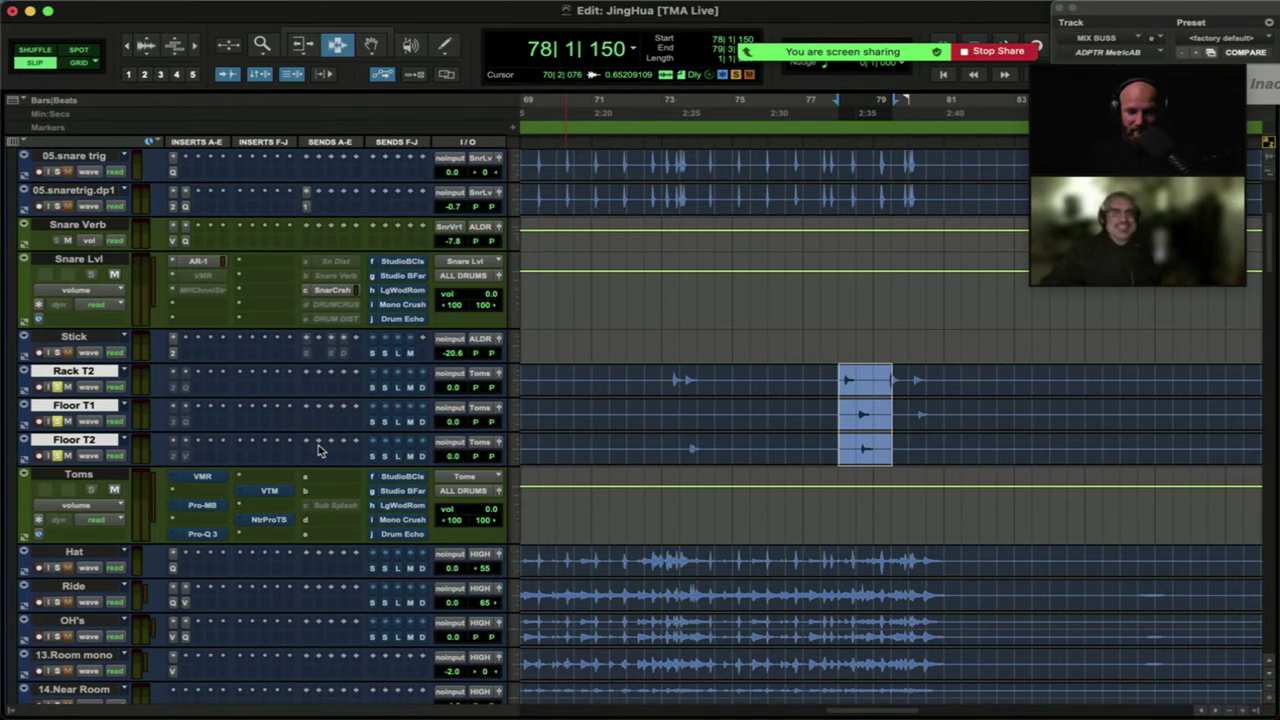
{"action": "key", "text": "space"}
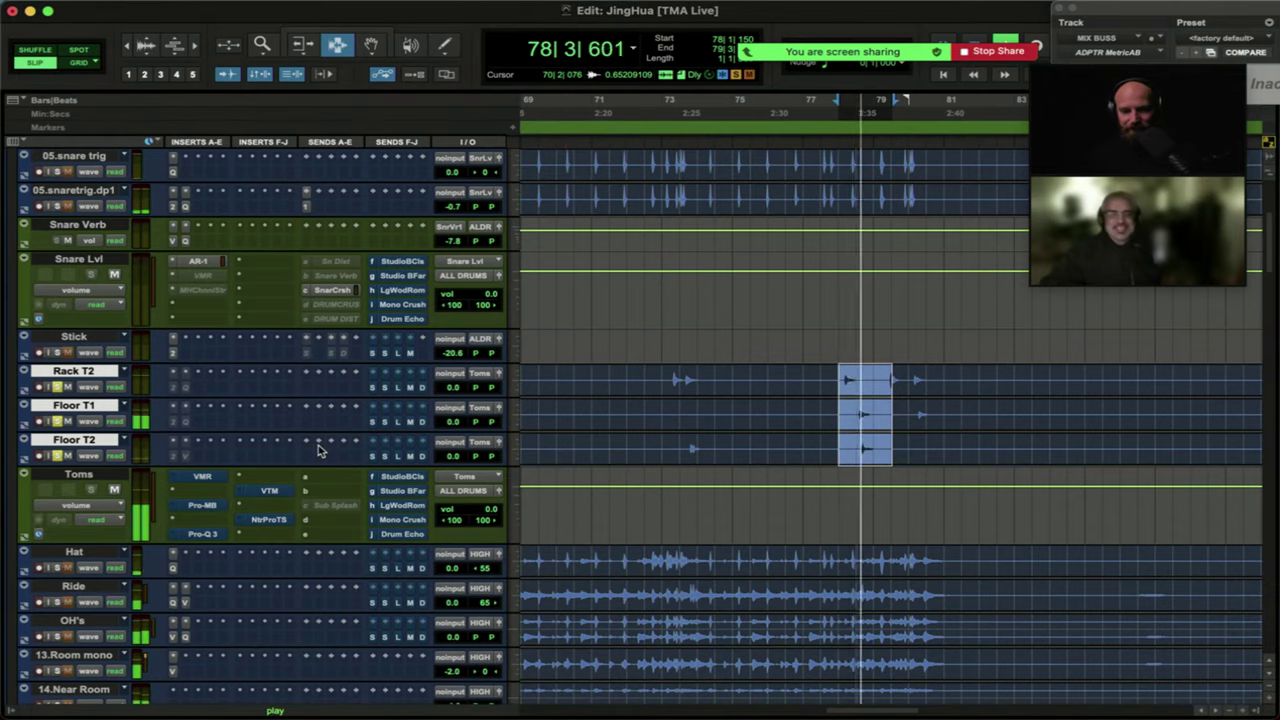
{"action": "key", "text": "space"}
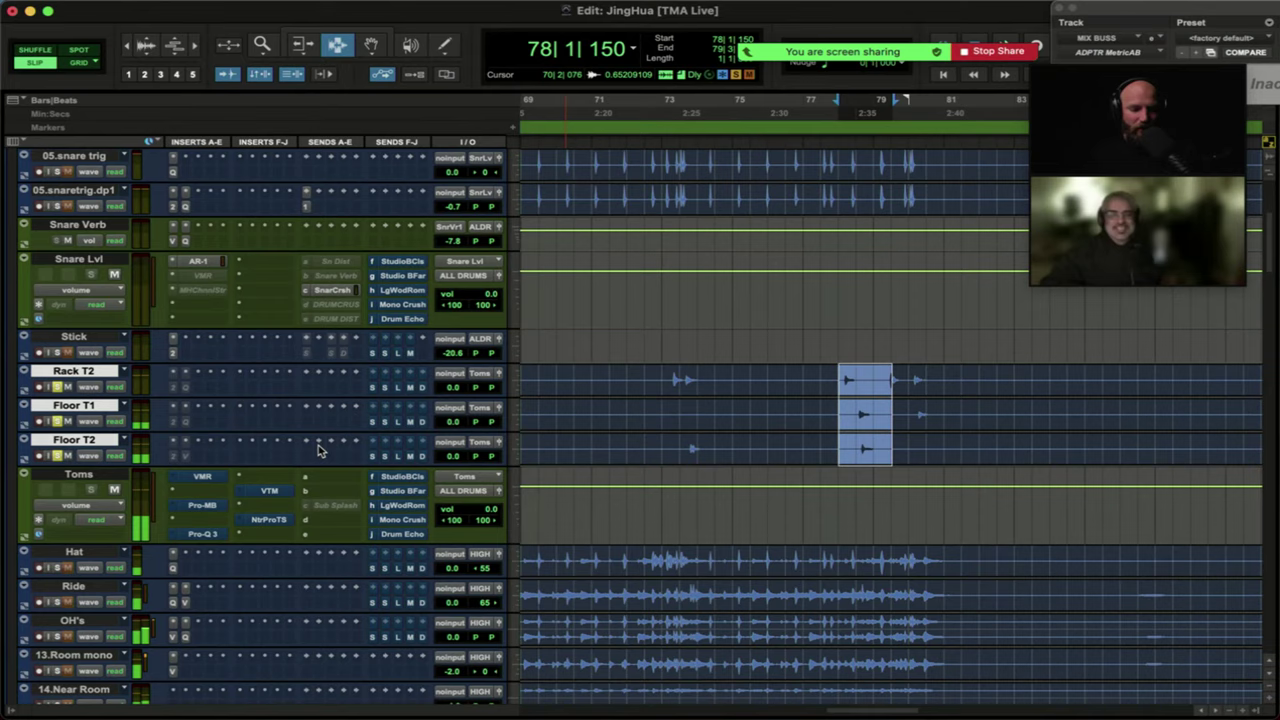
Re-enable the Toms bus inserts and listen to the fill, then listen again with the tom track inserts active too.
{"action": "left_click", "coordinate": [199, 478]}
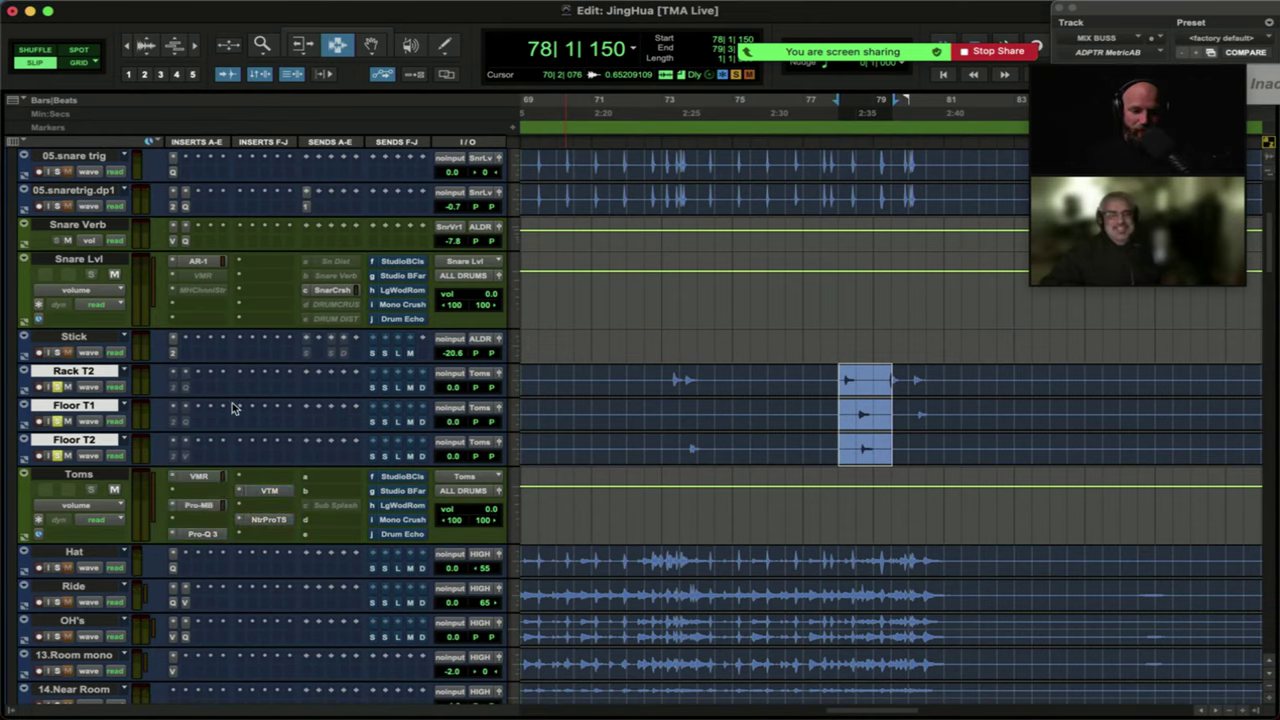
{"action": "key", "text": "space"}
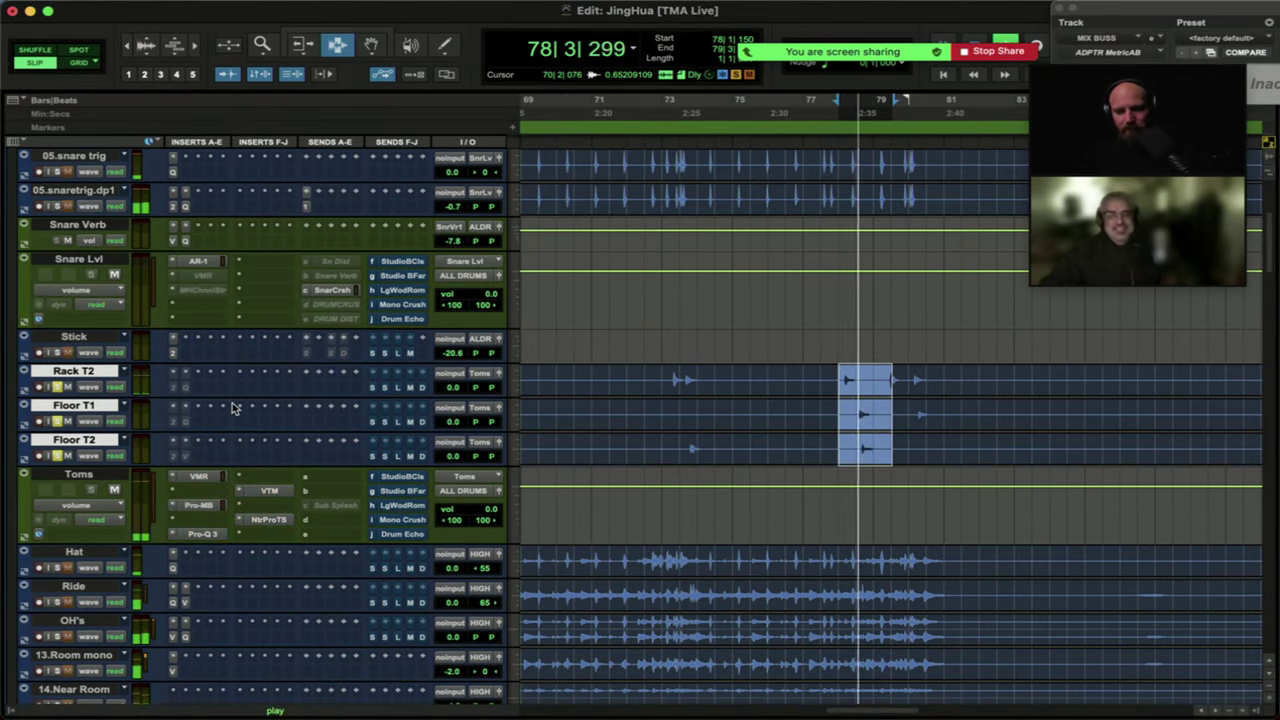
{"action": "key", "text": "space"}
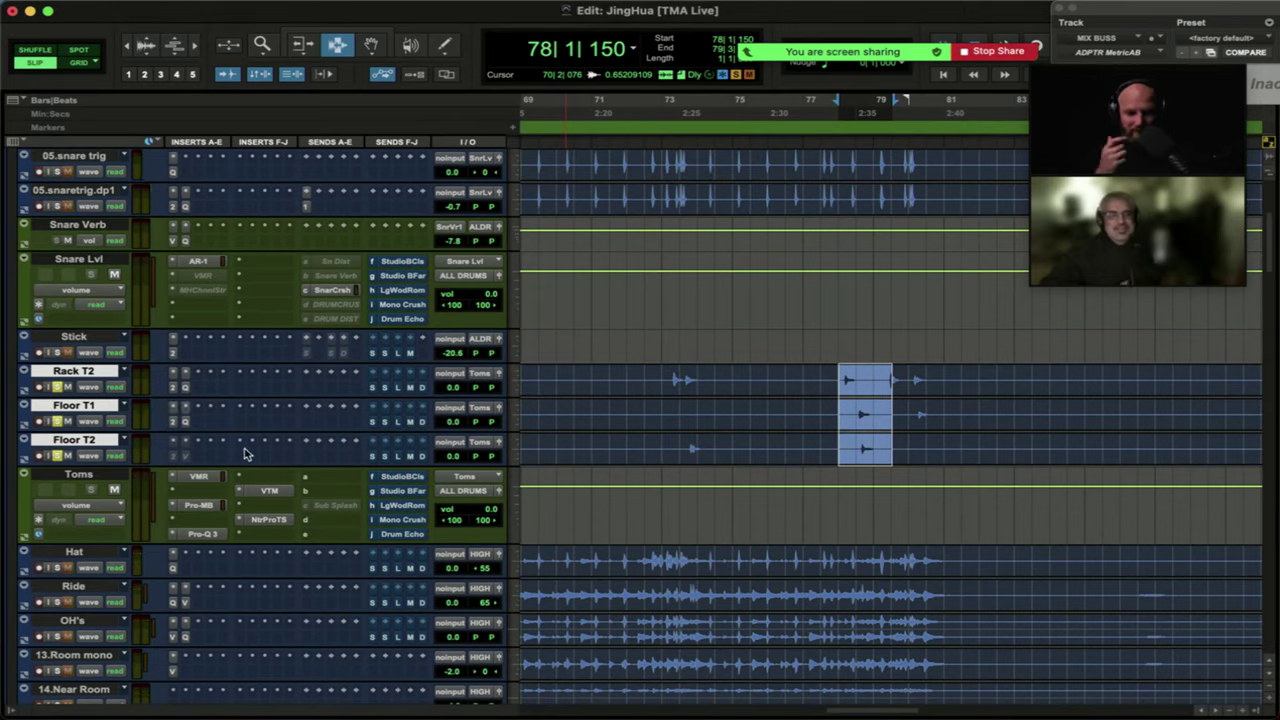
{"action": "key", "text": "space"}
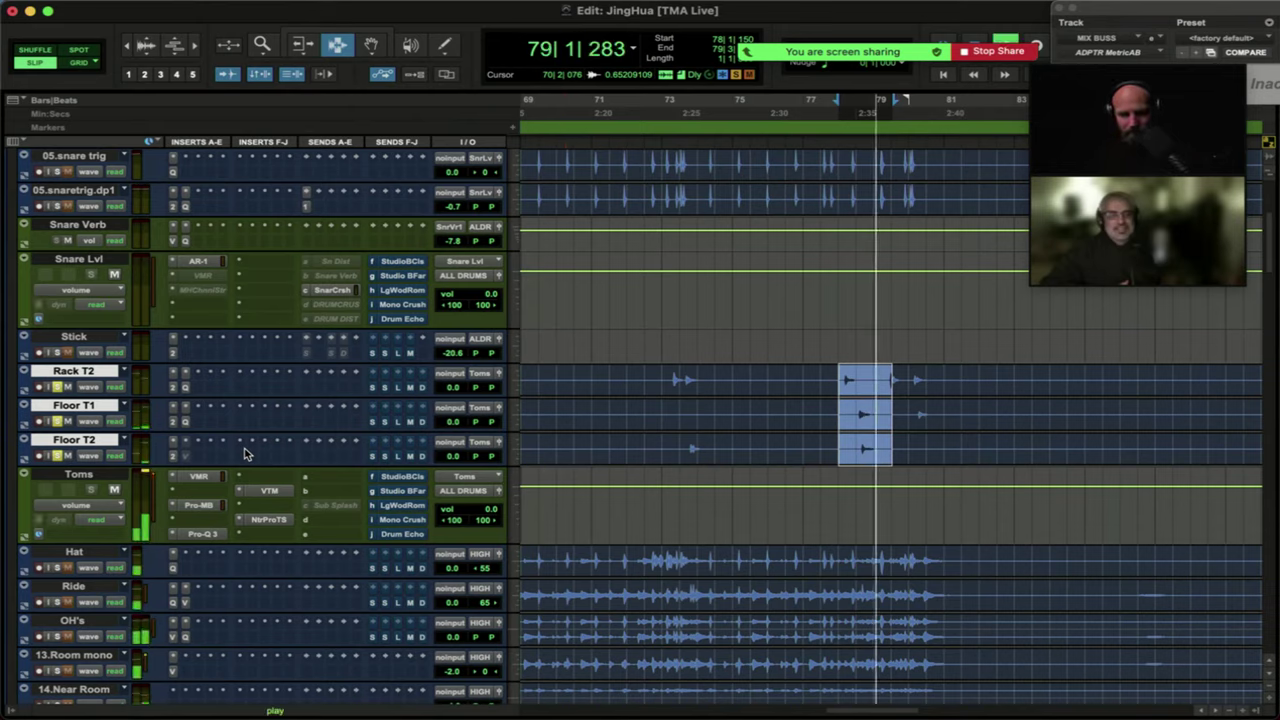
{"action": "key", "text": "space"}
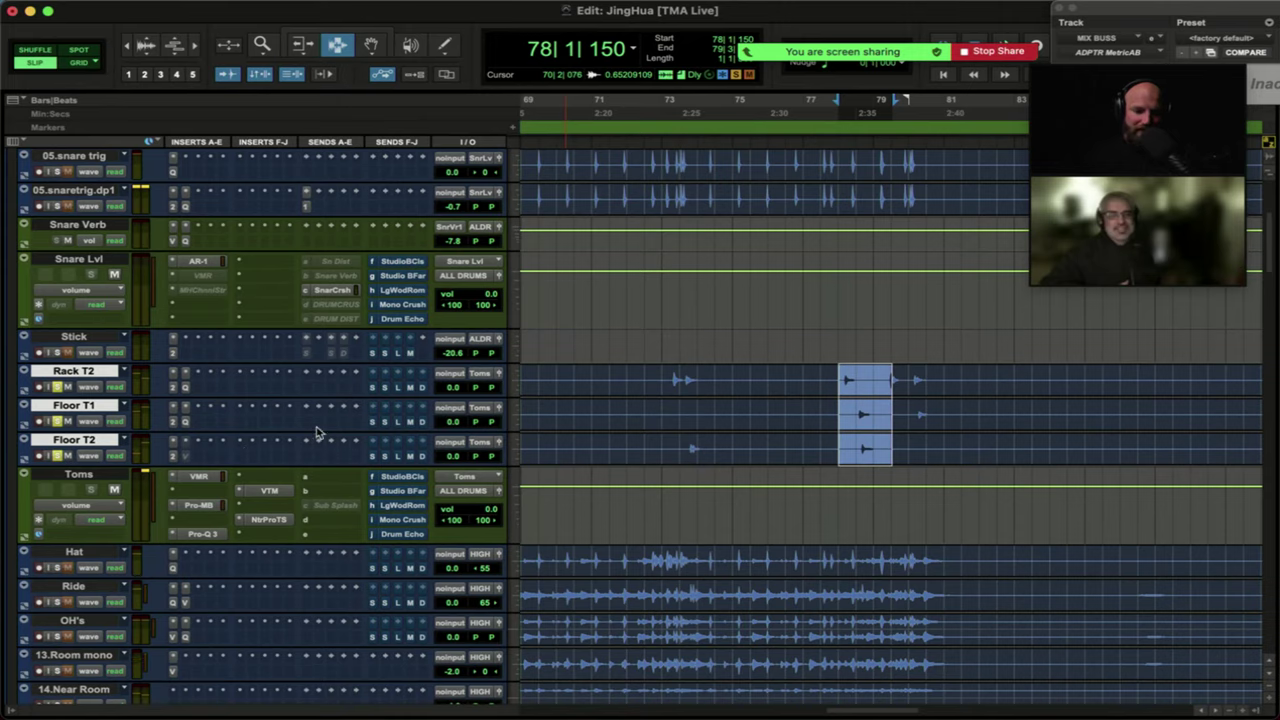
Clear the solos on the three tom tracks and place the playback cursor on Floor T1 before the bar 91 fill.
{"action": "left_click", "coordinate": [672, 381]}
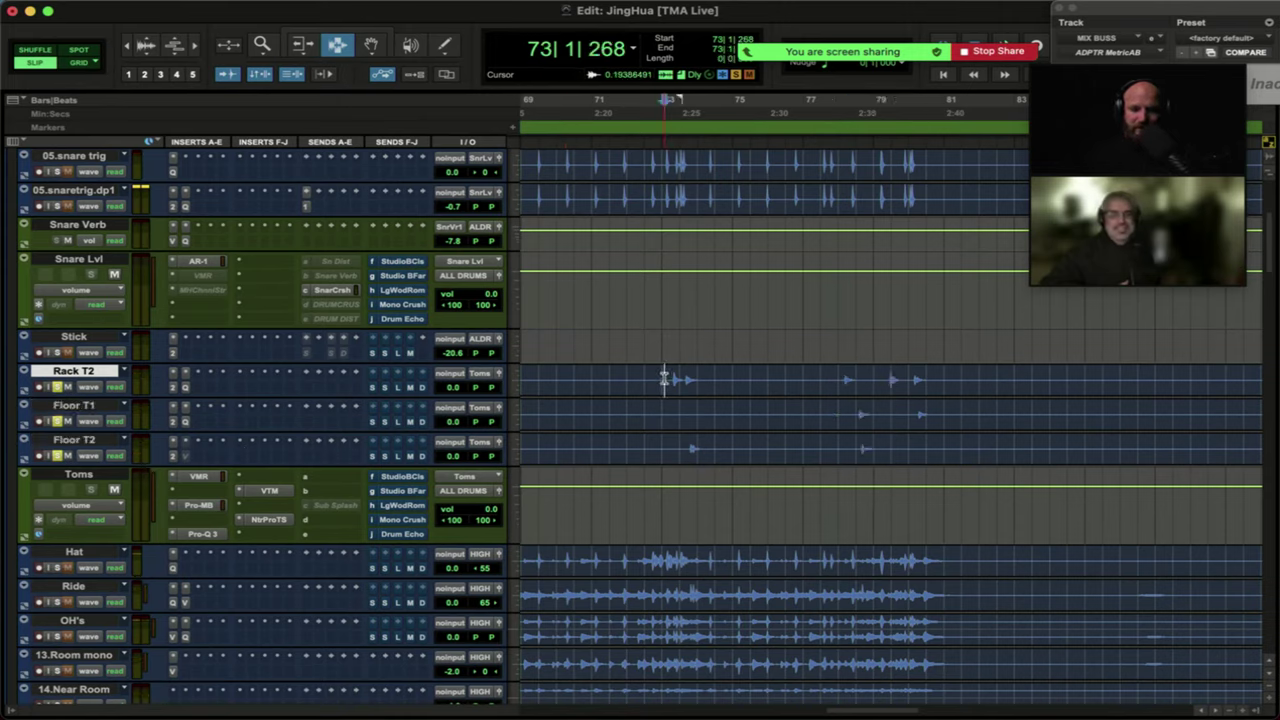
{"action": "left_click", "coordinate": [86, 440], "text": "shift"}
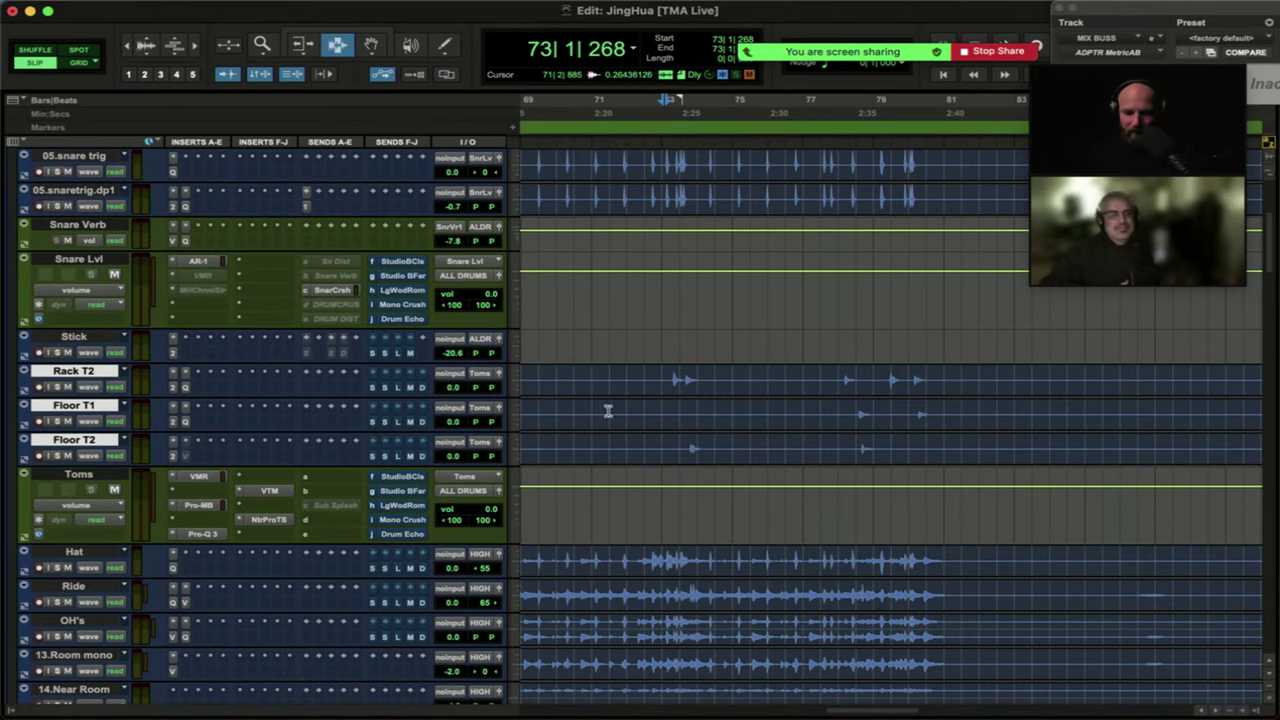
{"action": "scroll", "coordinate": [677, 408], "scroll_direction": "right", "scroll_amount": 10}
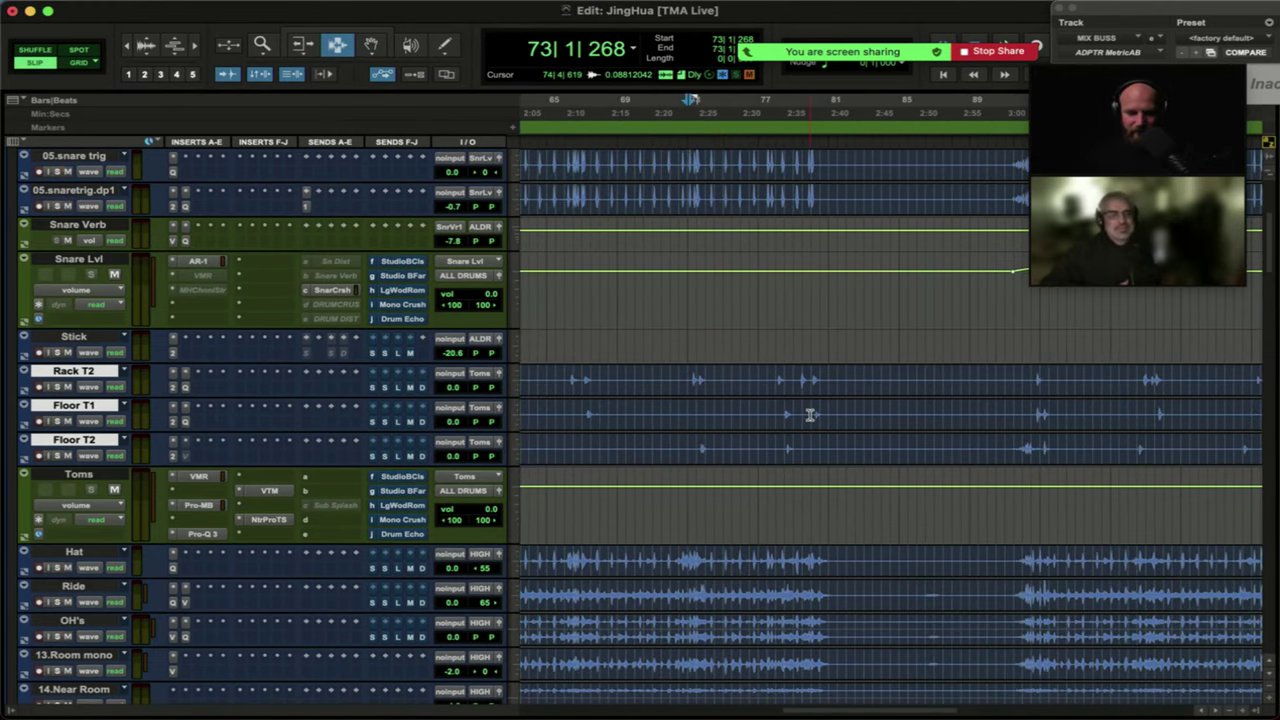
{"action": "left_click", "coordinate": [770, 412]}
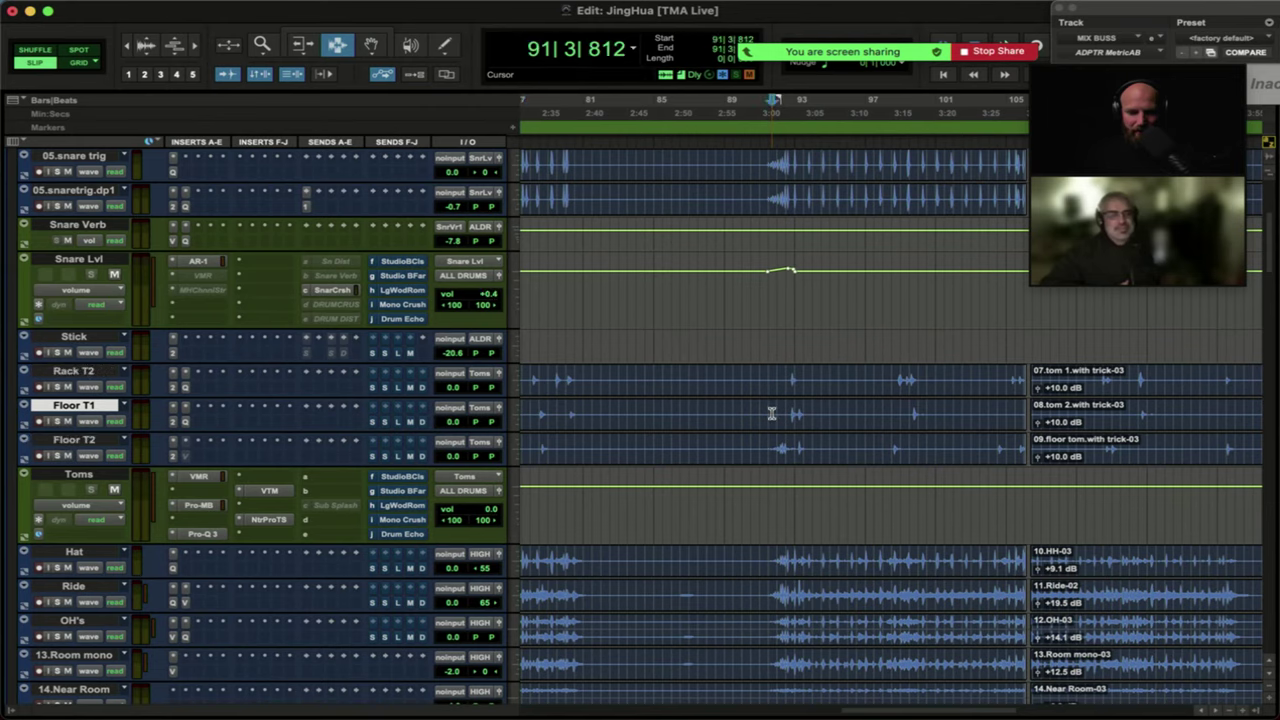
{"action": "left_click", "coordinate": [770, 412]}
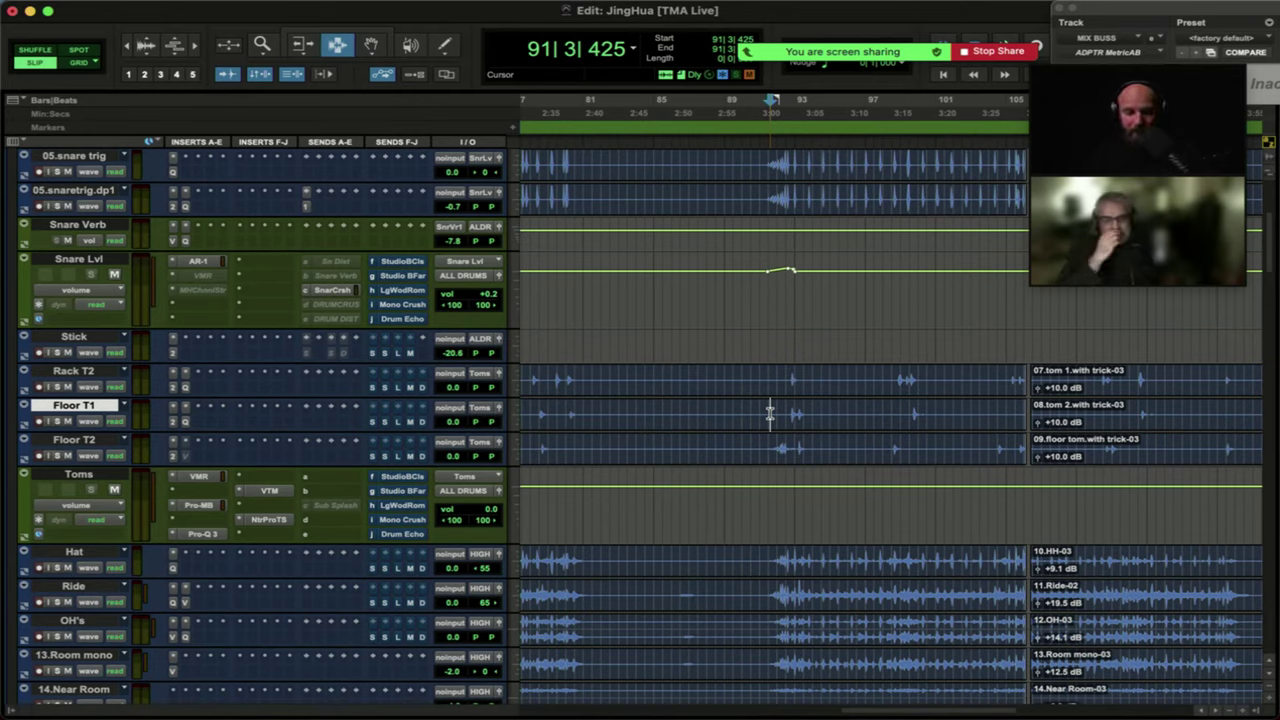
Review the Pro-MB bands on the Toms bus, then bypass the bus inserts.
{"action": "left_click", "coordinate": [197, 512]}
{"action": "left_click_drag", "start_coordinate": [539, 31], "coordinate": [577, 74]}
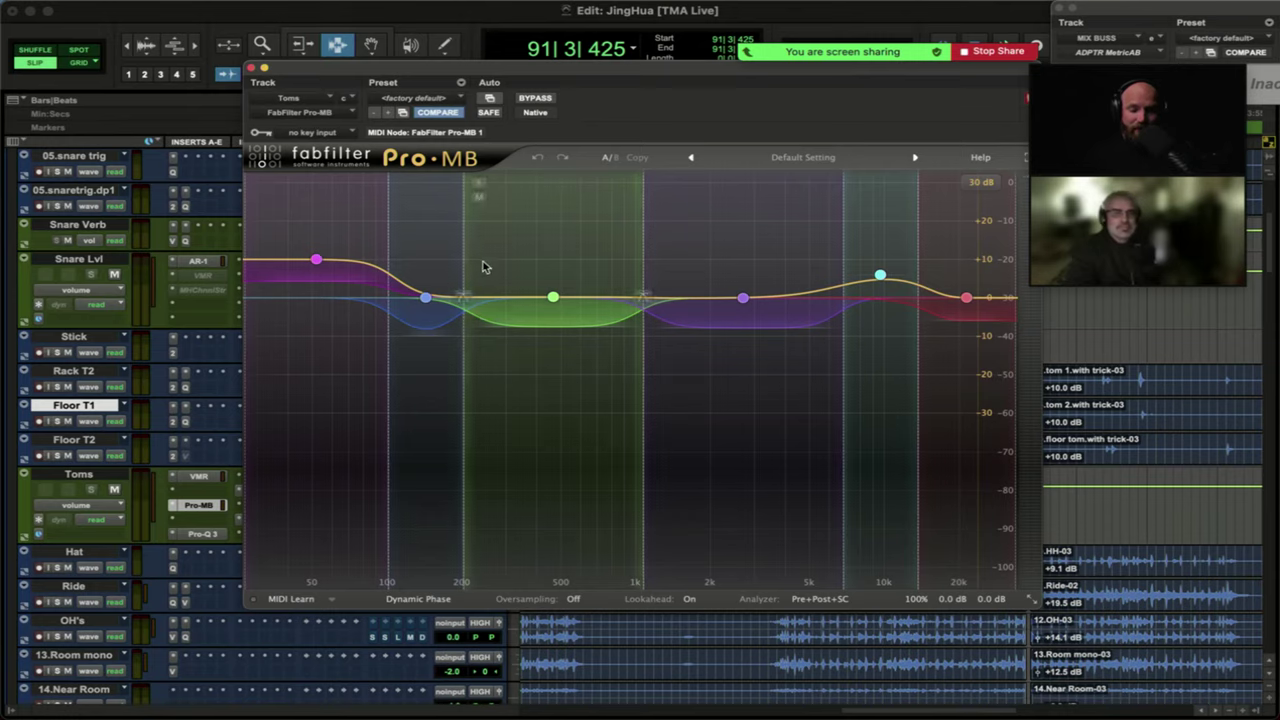
{"action": "left_click", "coordinate": [203, 503], "text": "super"}
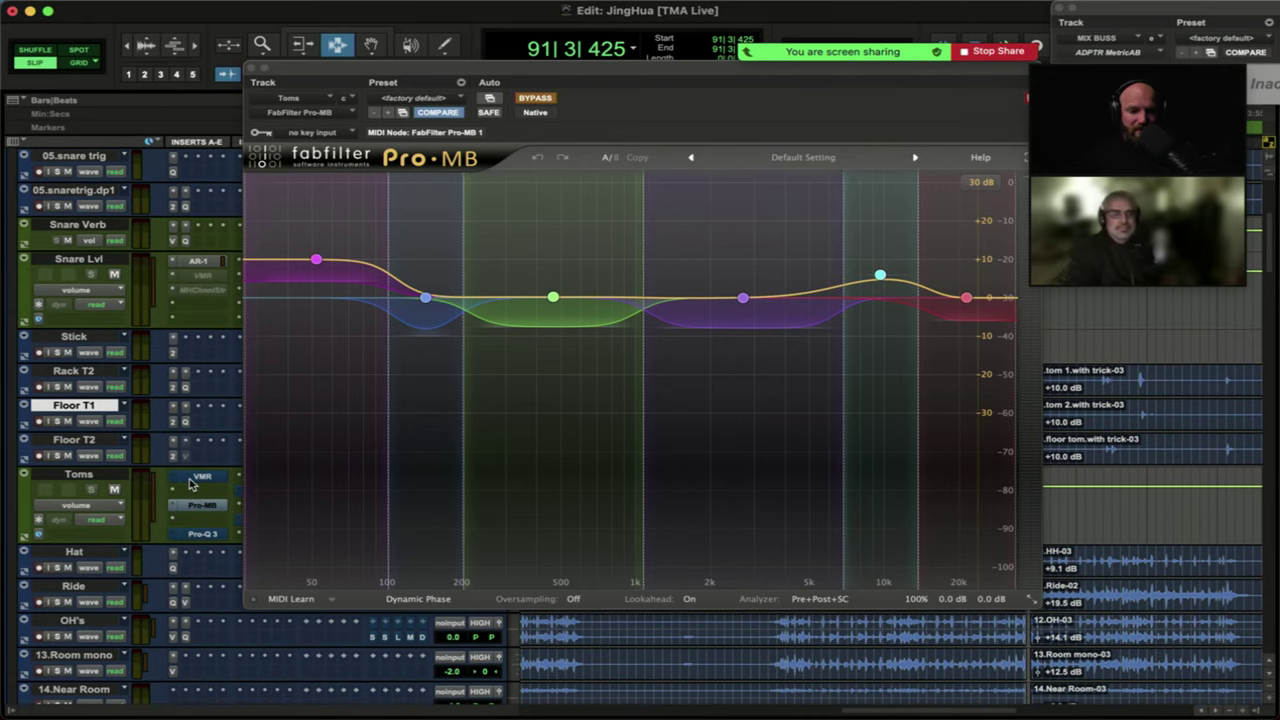
{"action": "left_click", "coordinate": [253, 68]}
Play briefly from bar 91, then solo Rack T2, Floor T1 and Floor T2 together.
{"action": "key", "text": "space"}
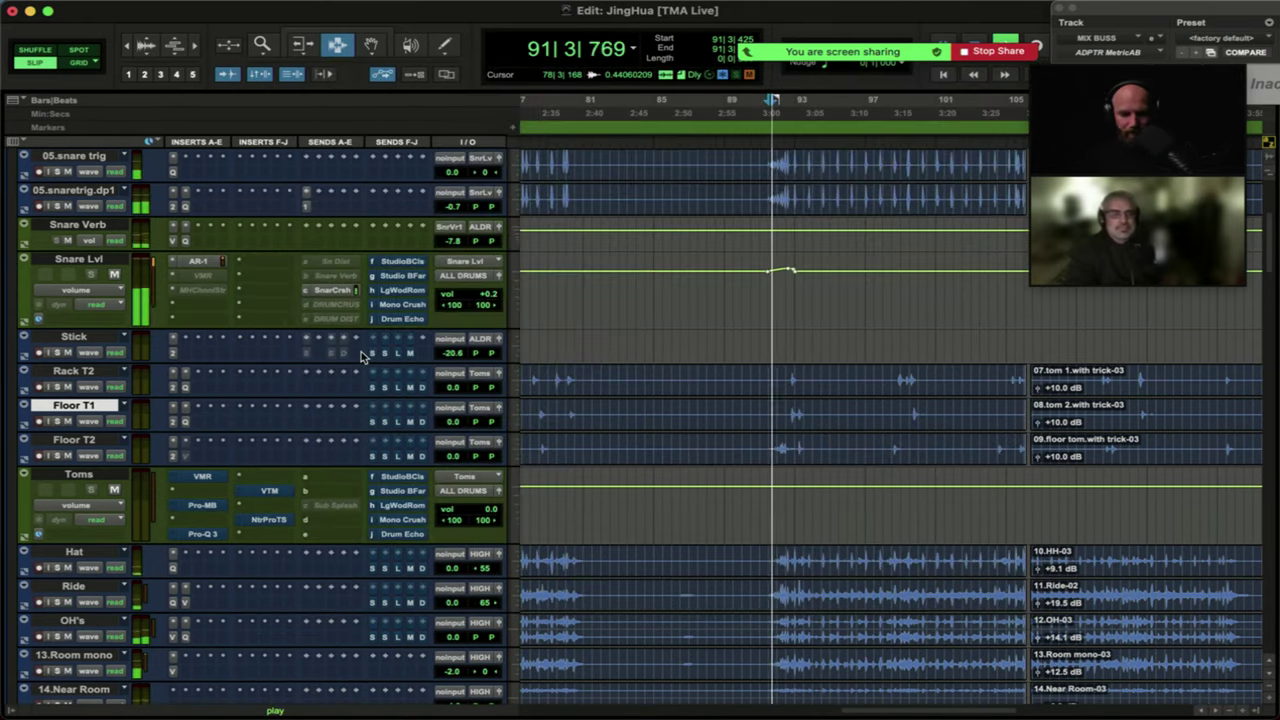
{"action": "key", "text": "space"}
{"action": "left_click", "coordinate": [78, 376]}
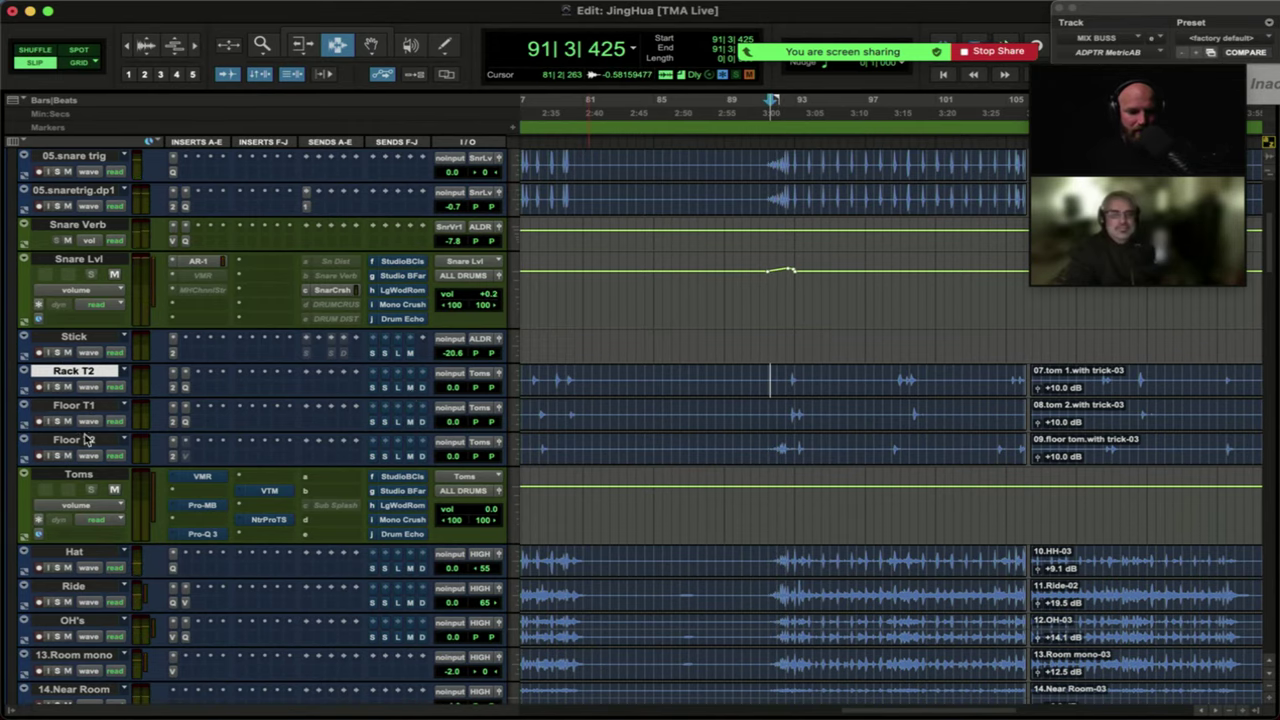
{"action": "left_click", "coordinate": [84, 440], "text": "shift"}
{"action": "scroll", "coordinate": [592, 408], "scroll_direction": "left", "scroll_amount": 3}
{"action": "scroll", "coordinate": [595, 405], "scroll_direction": "left", "scroll_amount": 2}
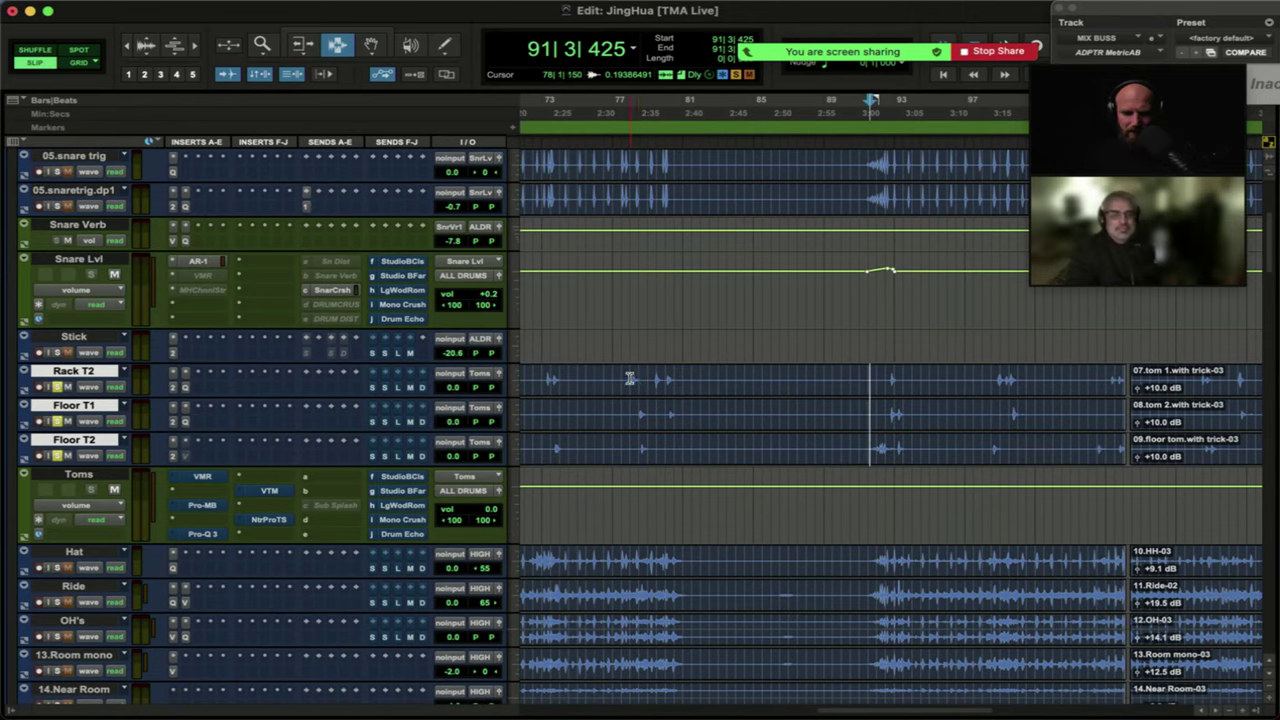
Play the soloed toms from just before bar 78 and zoom the timeline in on the fill.
{"action": "left_click", "coordinate": [636, 378]}
{"action": "key", "text": "space"}
{"action": "key", "text": "super+bracketright"}
{"action": "key", "text": "super+bracketright"}
{"action": "key", "text": "super+bracketright"}
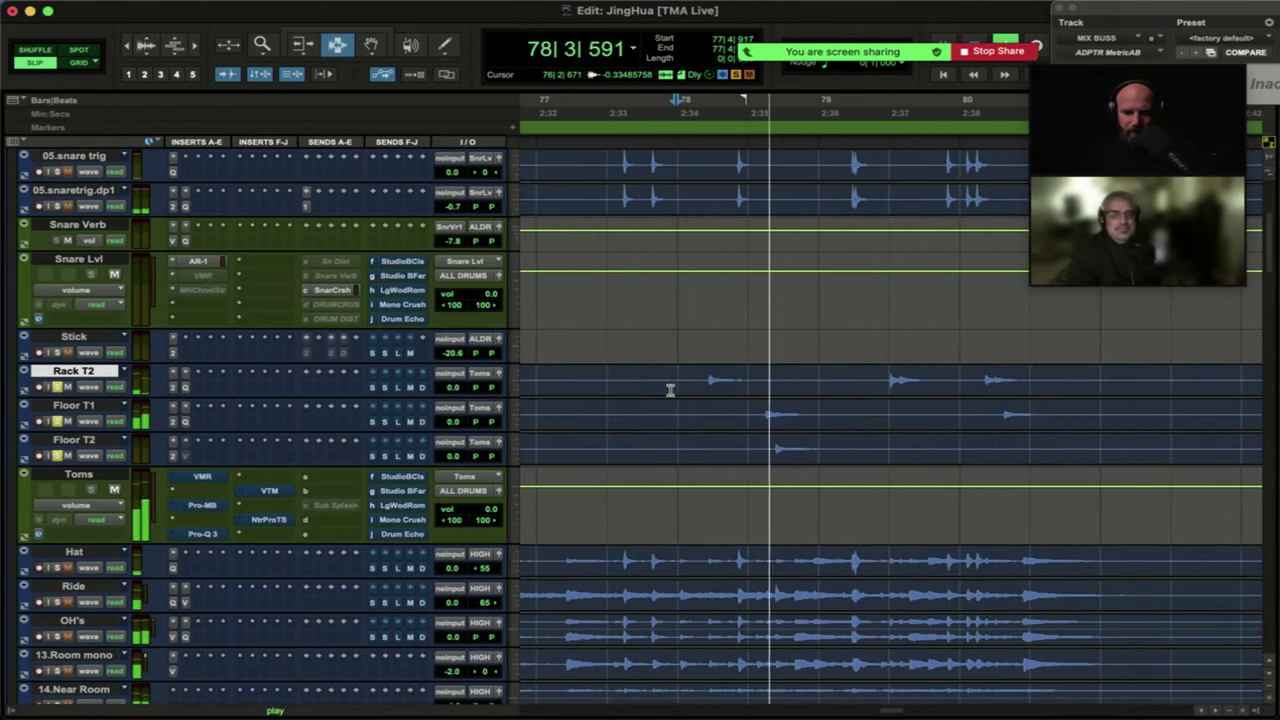
{"action": "key", "text": "space"}
Select the bar 78 fill across the three tom tracks and compare it with the Toms bus inserts bypassed and enabled.
{"action": "left_click_drag", "start_coordinate": [698, 377], "coordinate": [884, 445]}
{"action": "key", "text": "space"}
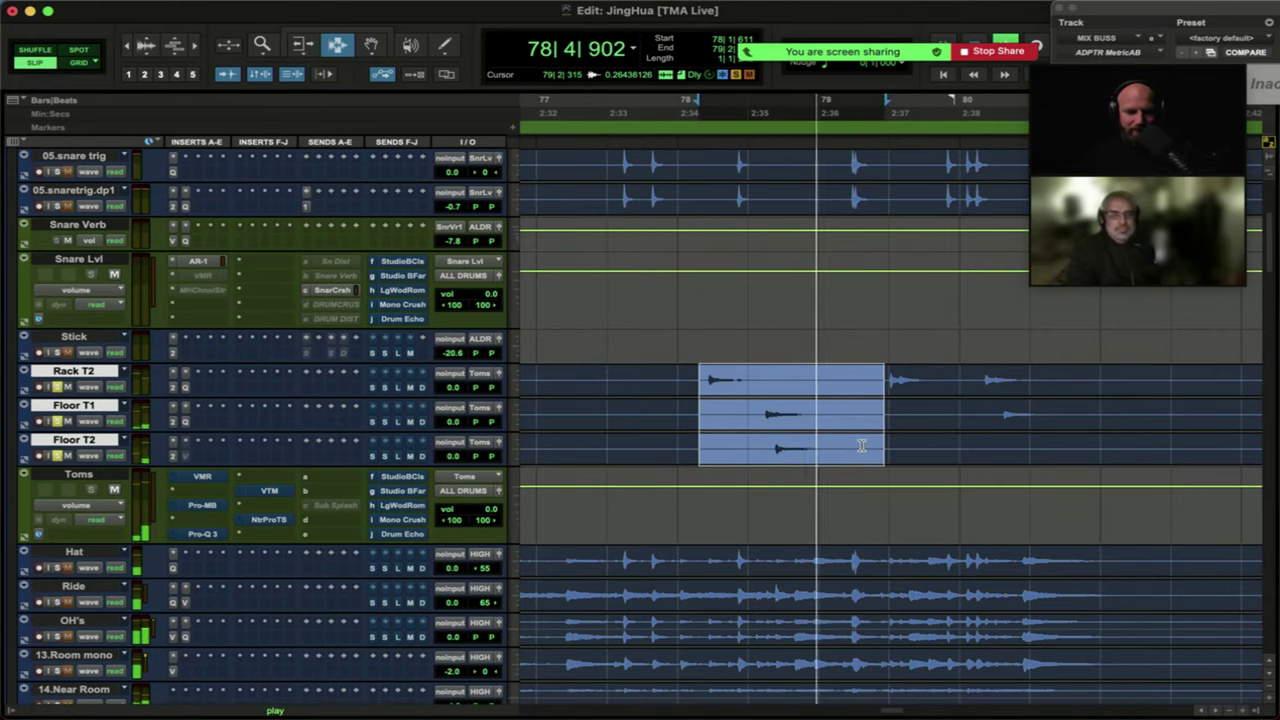
{"action": "key", "text": "space"}
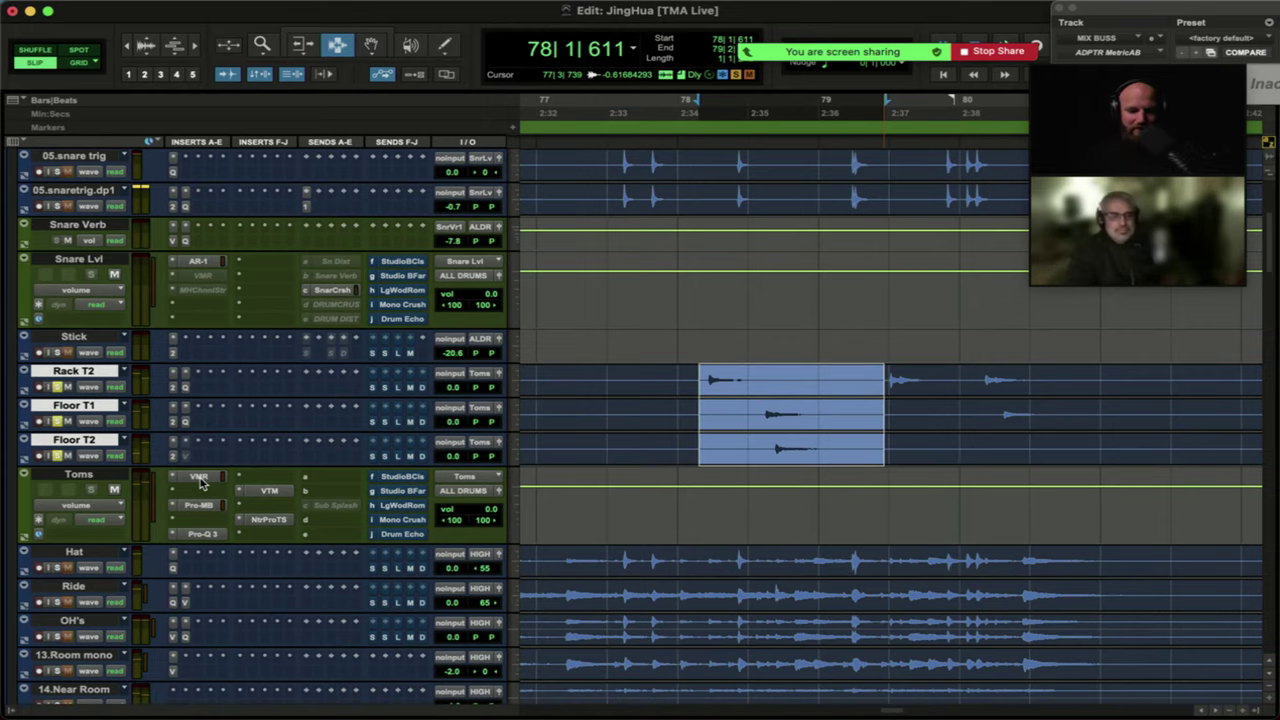
{"action": "key", "text": "space"}
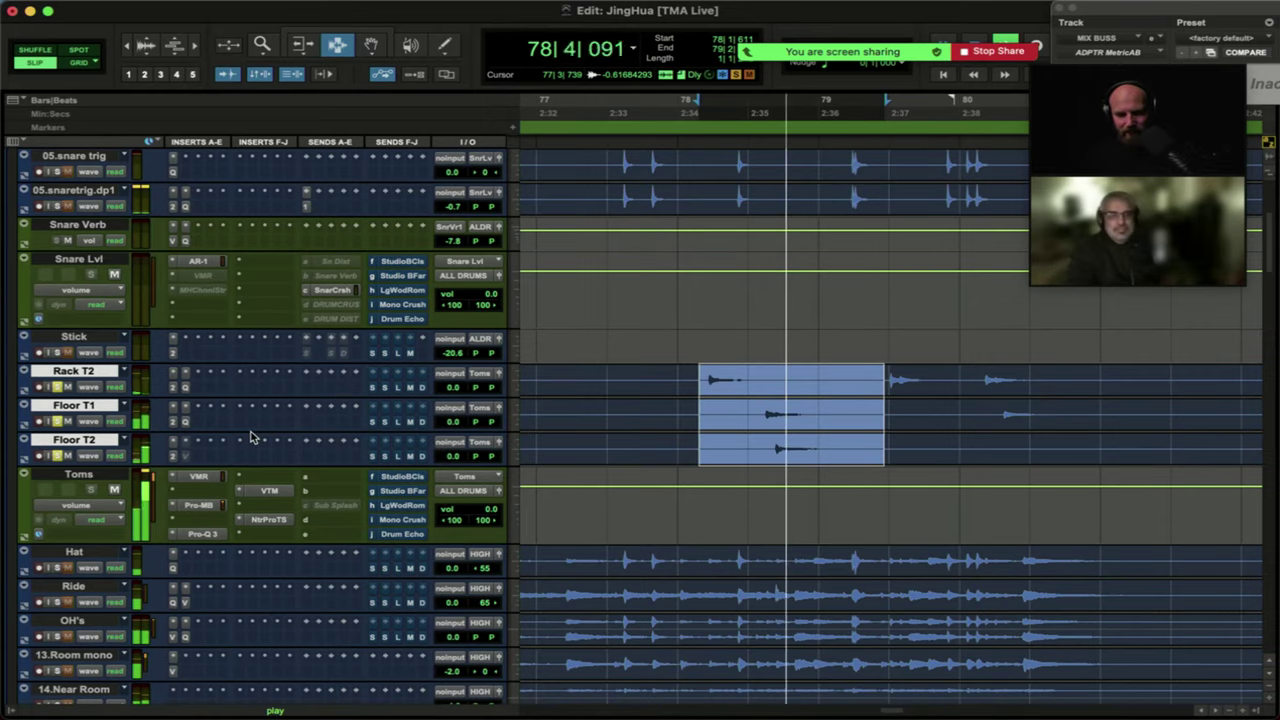
{"action": "key", "text": "space"}
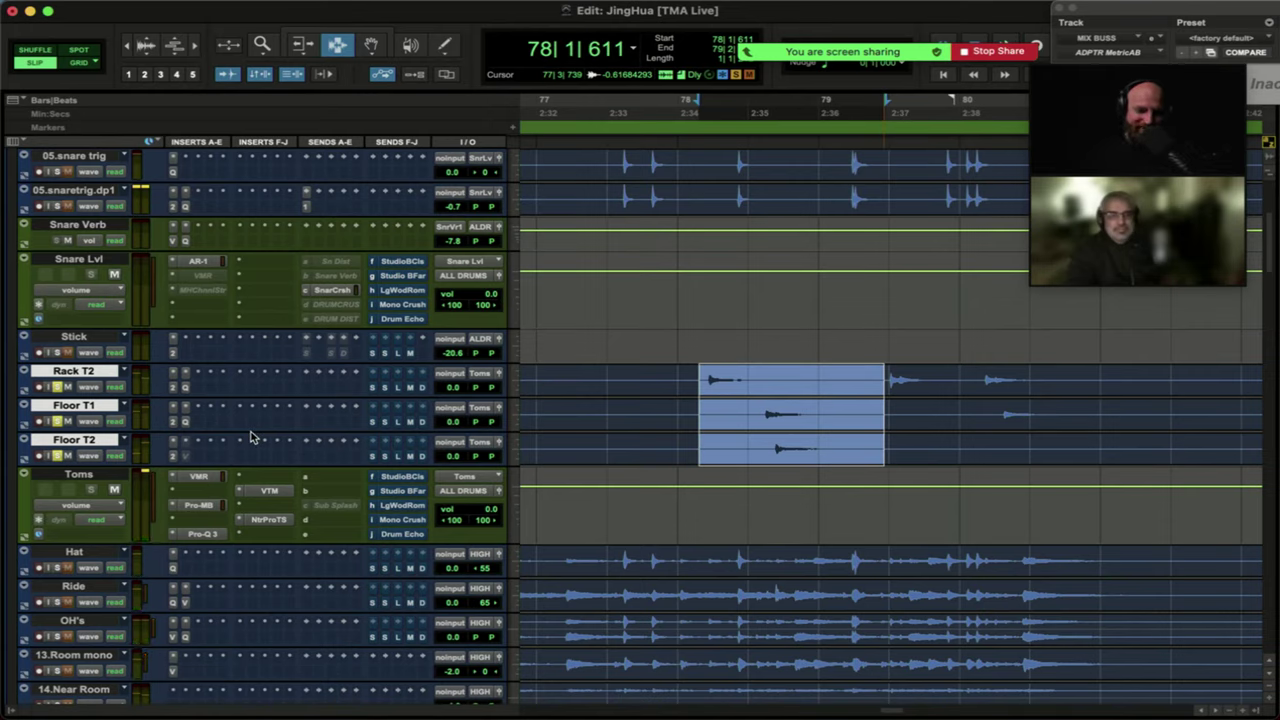
Look at the VMR on the Toms bus, then play the selected bar 78 fill with Pro-MB active.
{"action": "left_click", "coordinate": [199, 476]}
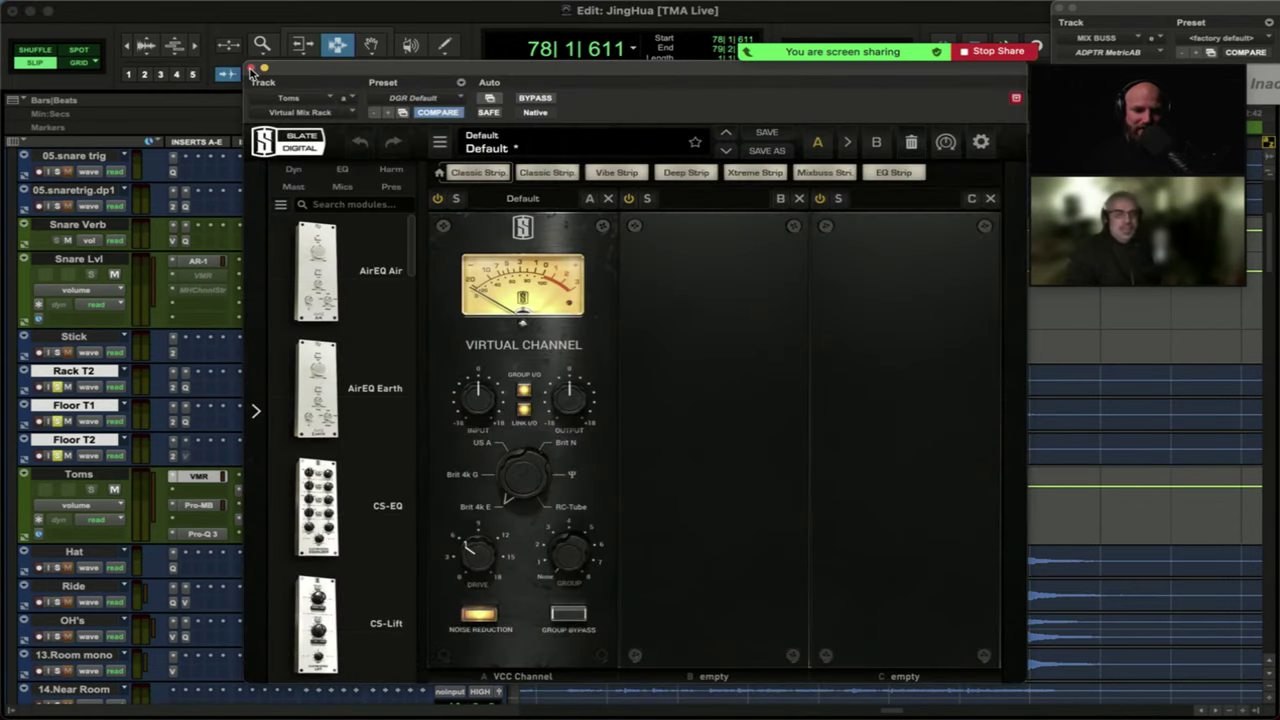
{"action": "left_click", "coordinate": [252, 69]}
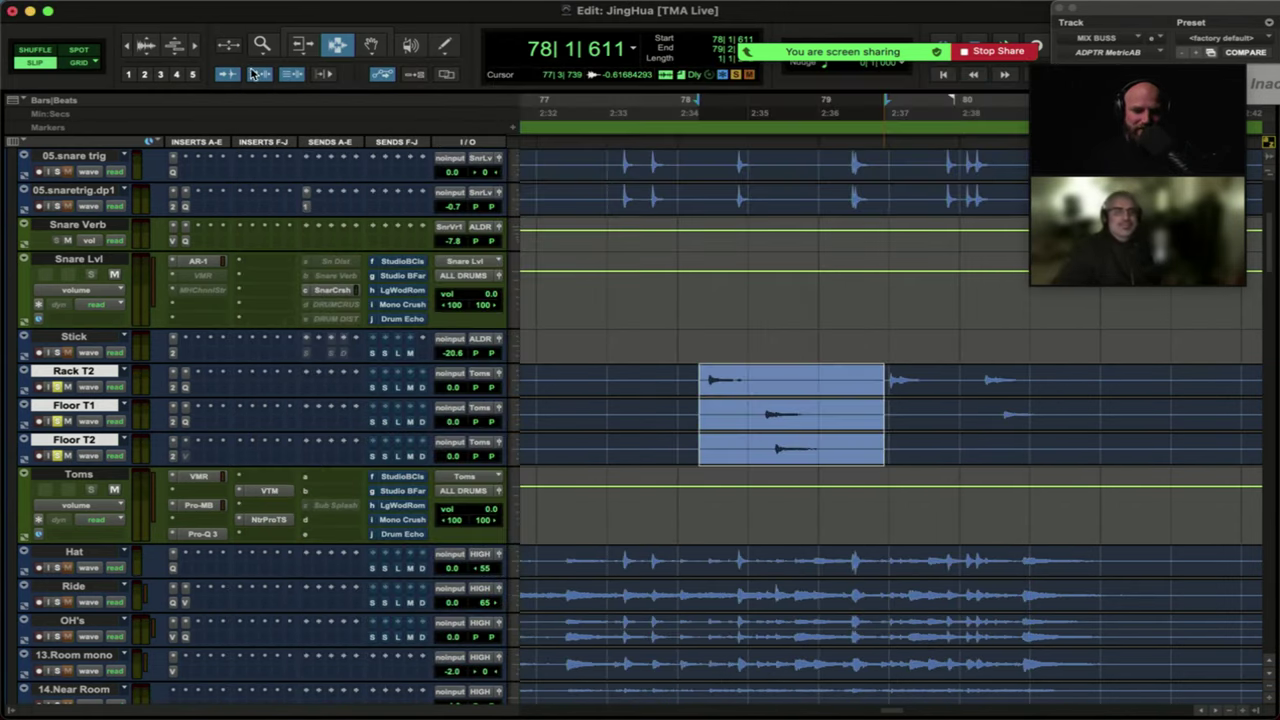
{"action": "left_click", "coordinate": [199, 506]}
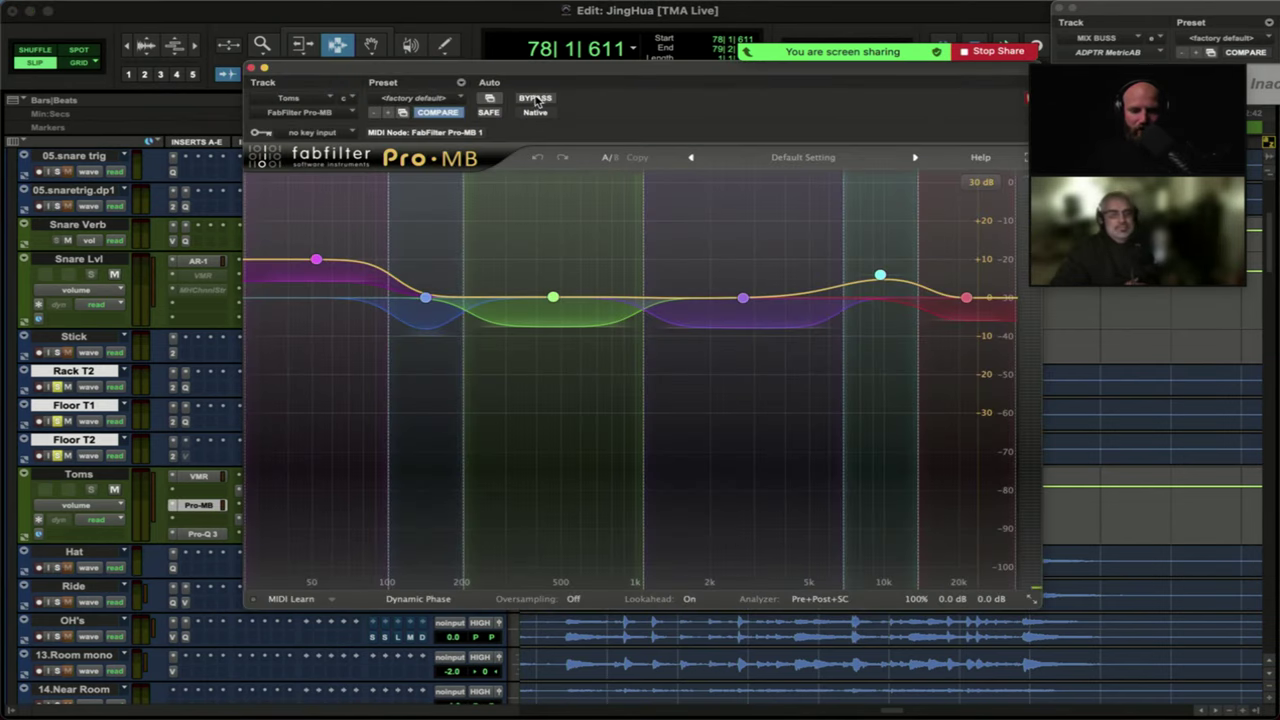
{"action": "key", "text": "space"}
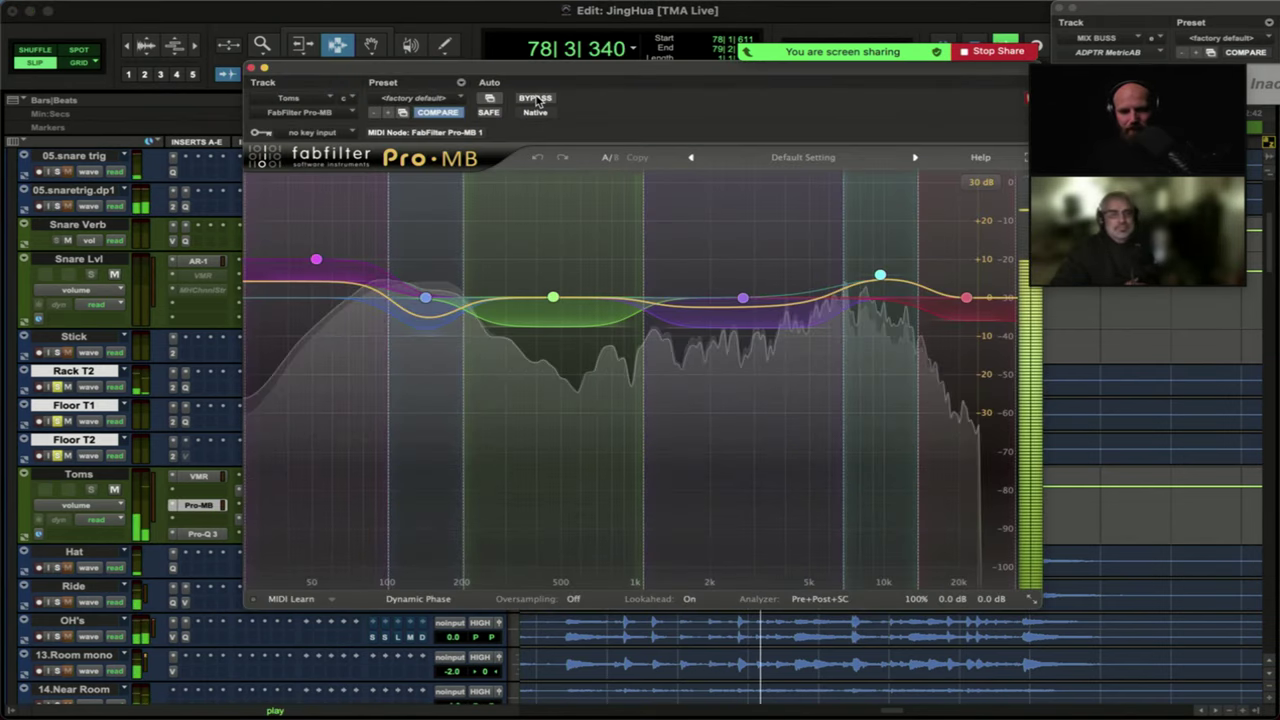
{"action": "key", "text": "space"}
Bypass Pro-MB on the Toms bus and play the selected tom fill without it.
{"action": "left_click", "coordinate": [535, 98]}
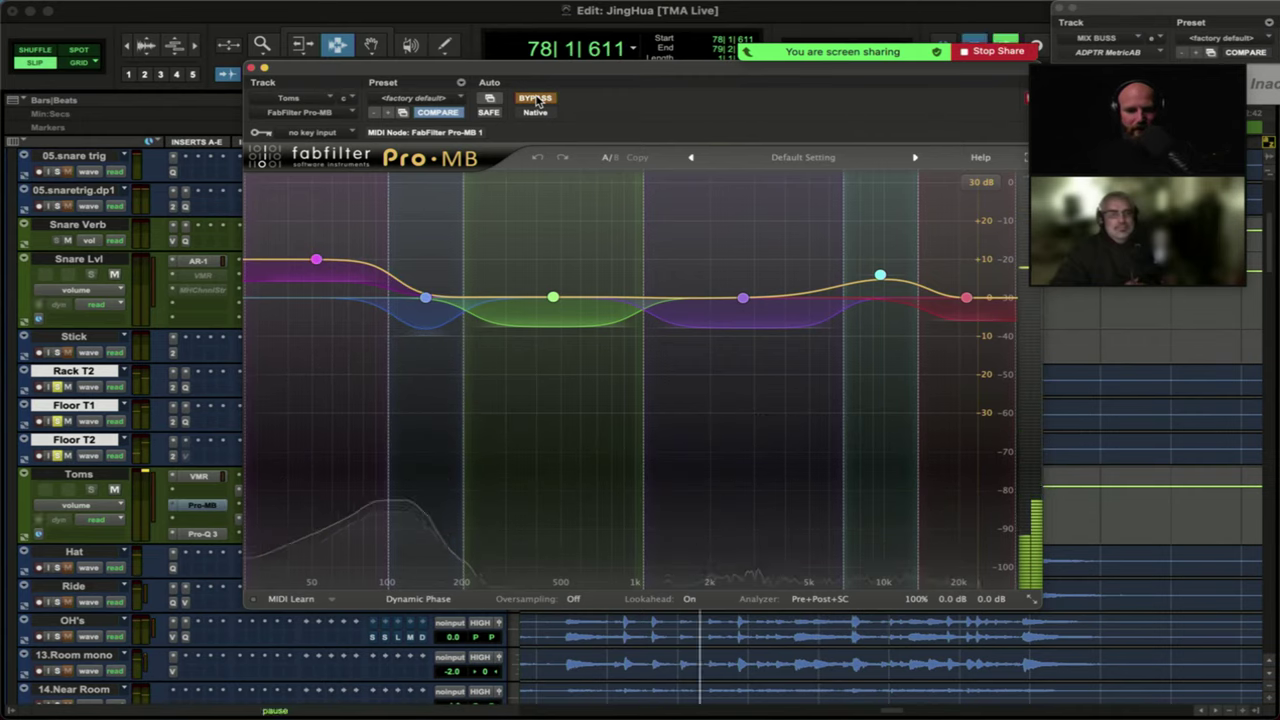
{"action": "key", "text": "space"}
{"action": "key", "text": "space"}
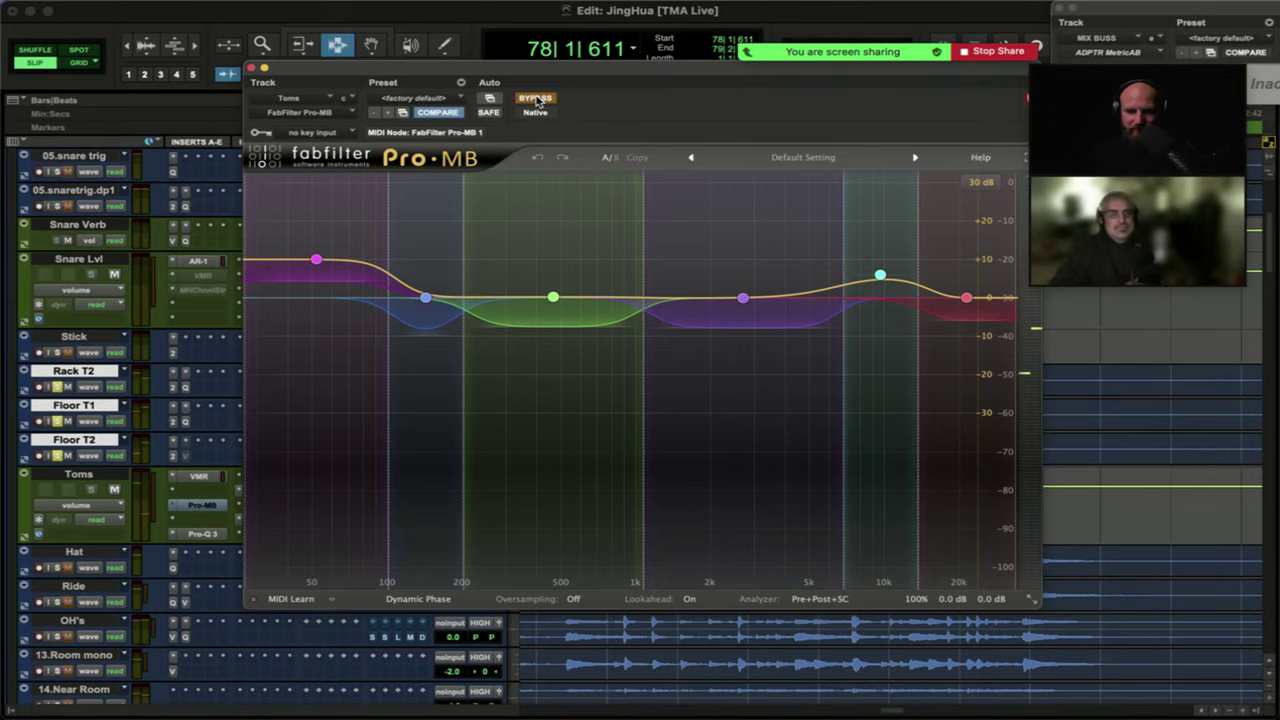
{"action": "key", "text": "space"}
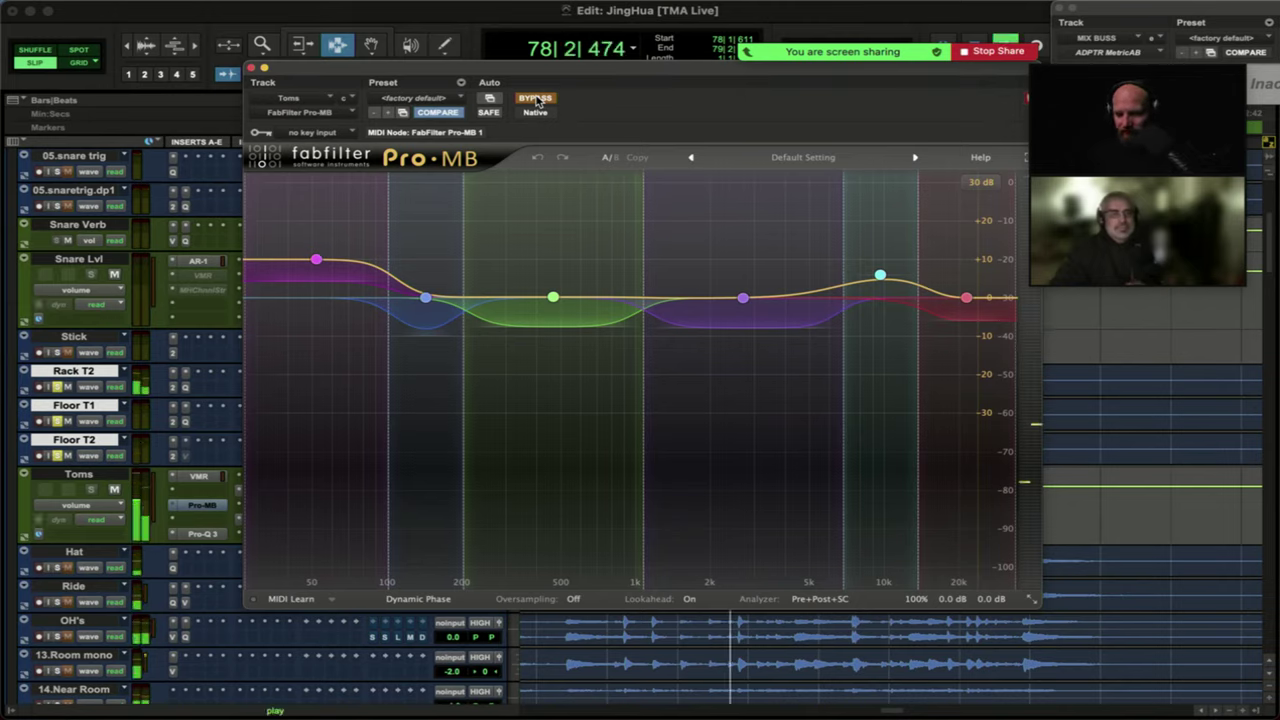
{"action": "key", "text": "space"}
{"action": "key", "text": "space"}
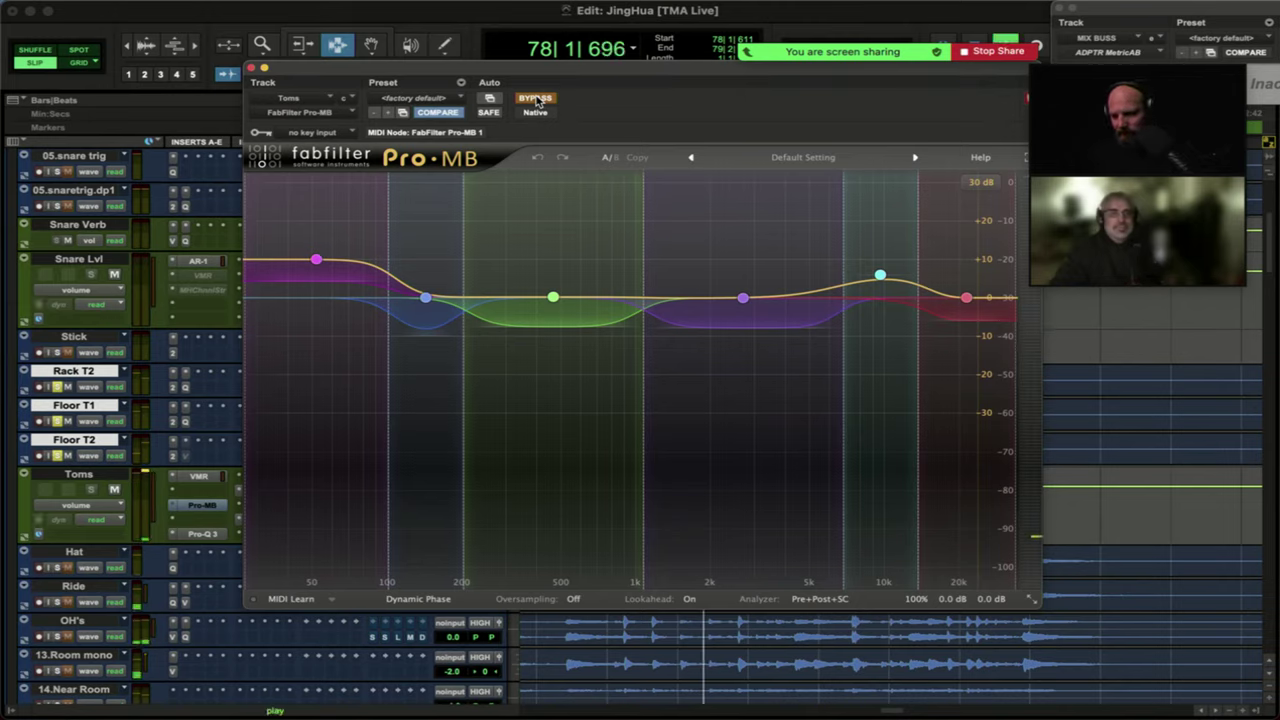
{"action": "key", "text": "space"}
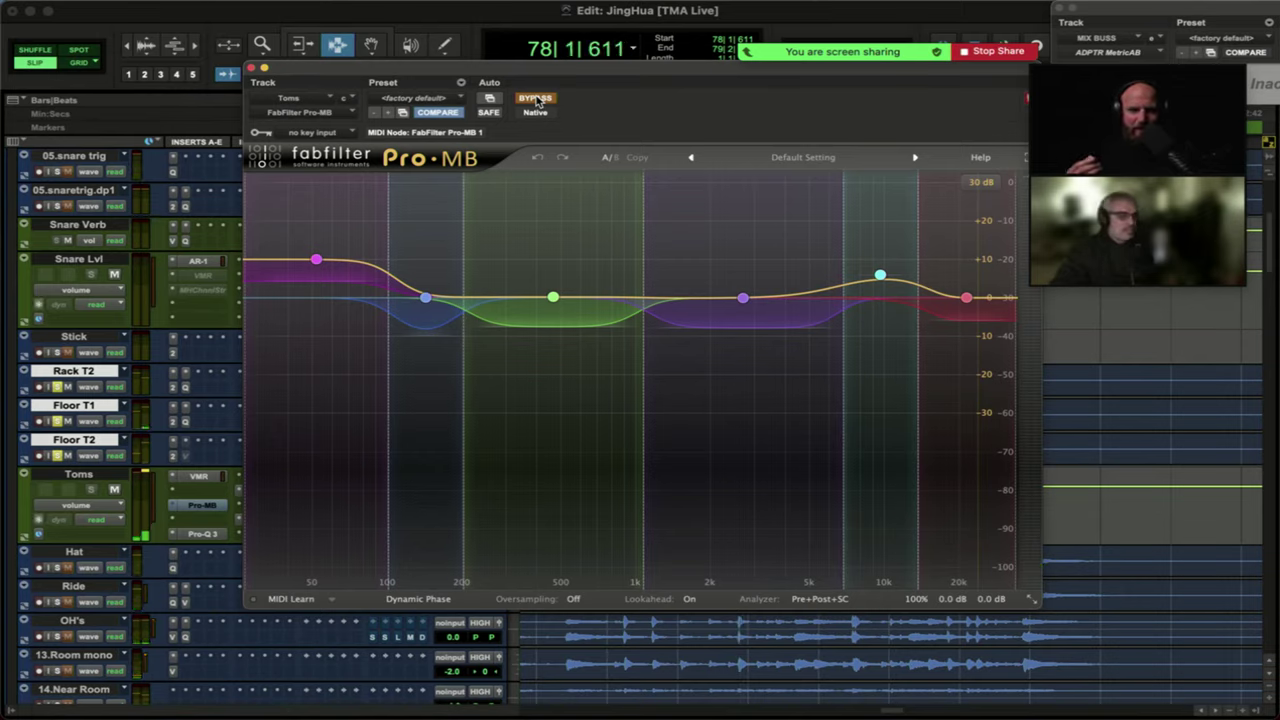
Re-enable Pro-MB, replay the tom fill through it and close the plug-in.
{"action": "left_click", "coordinate": [535, 98]}
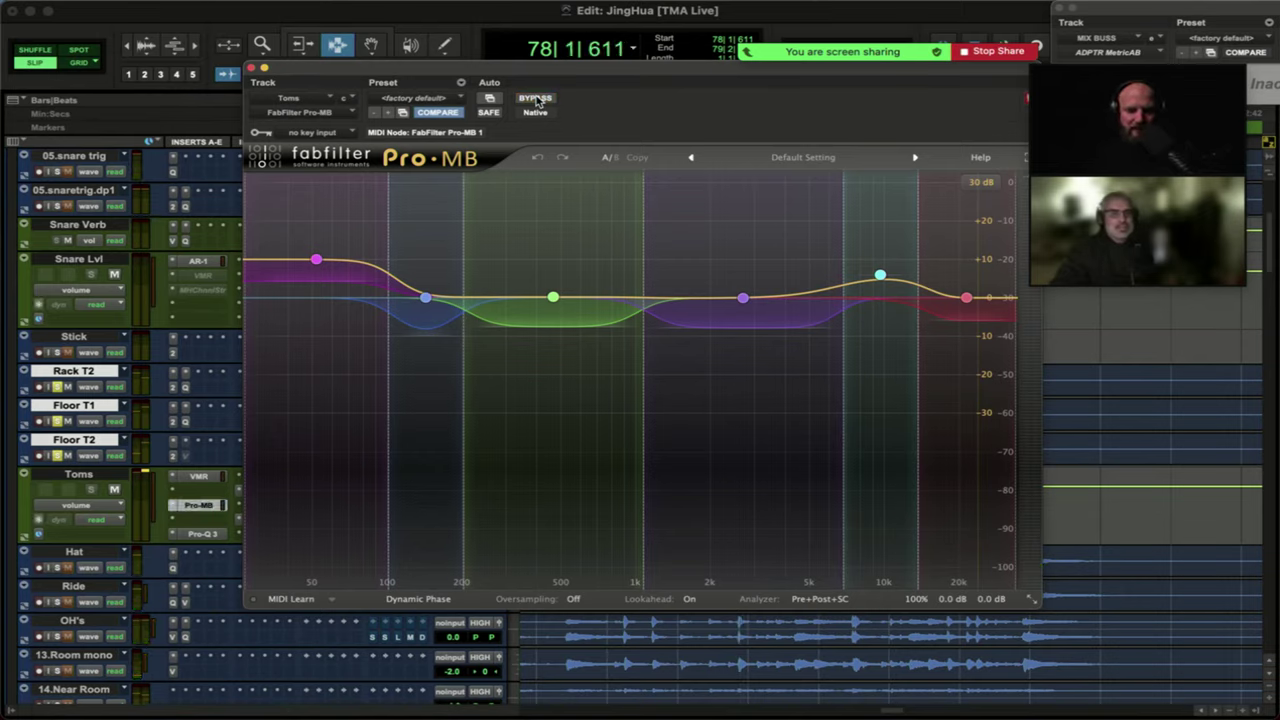
{"action": "key", "text": "space"}
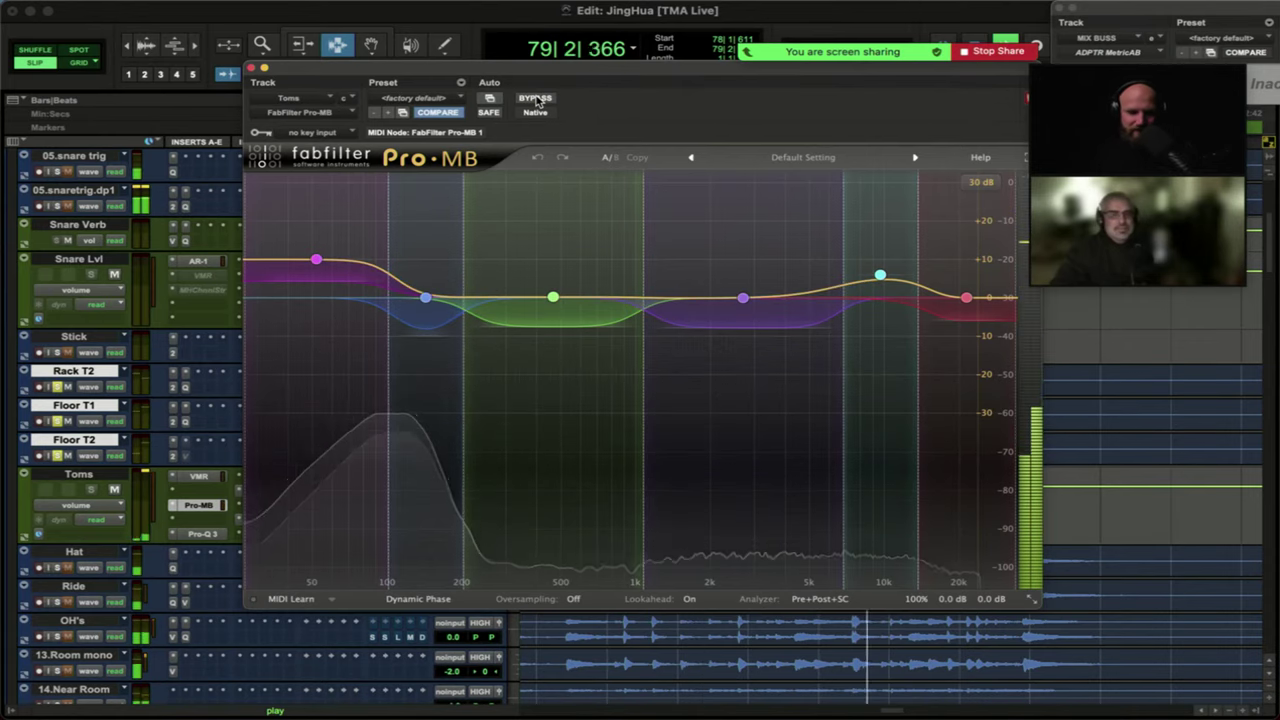
{"action": "key", "text": "space"}
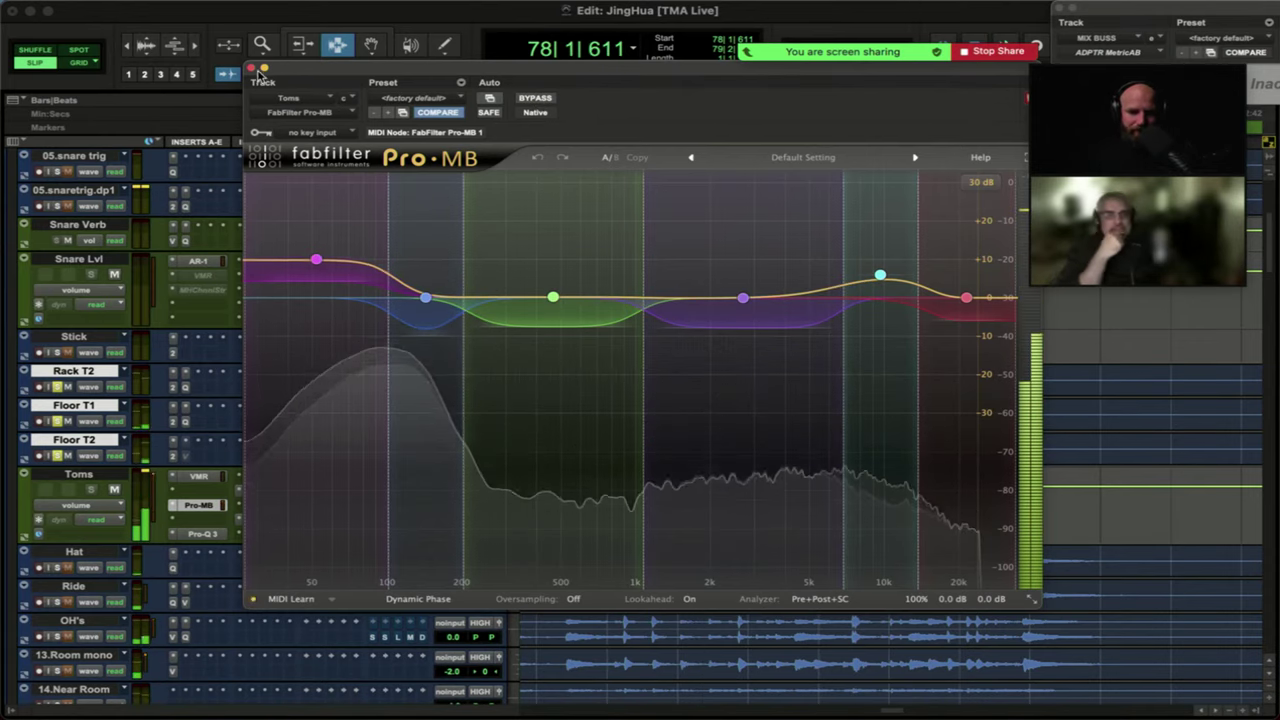
{"action": "left_click", "coordinate": [250, 68]}
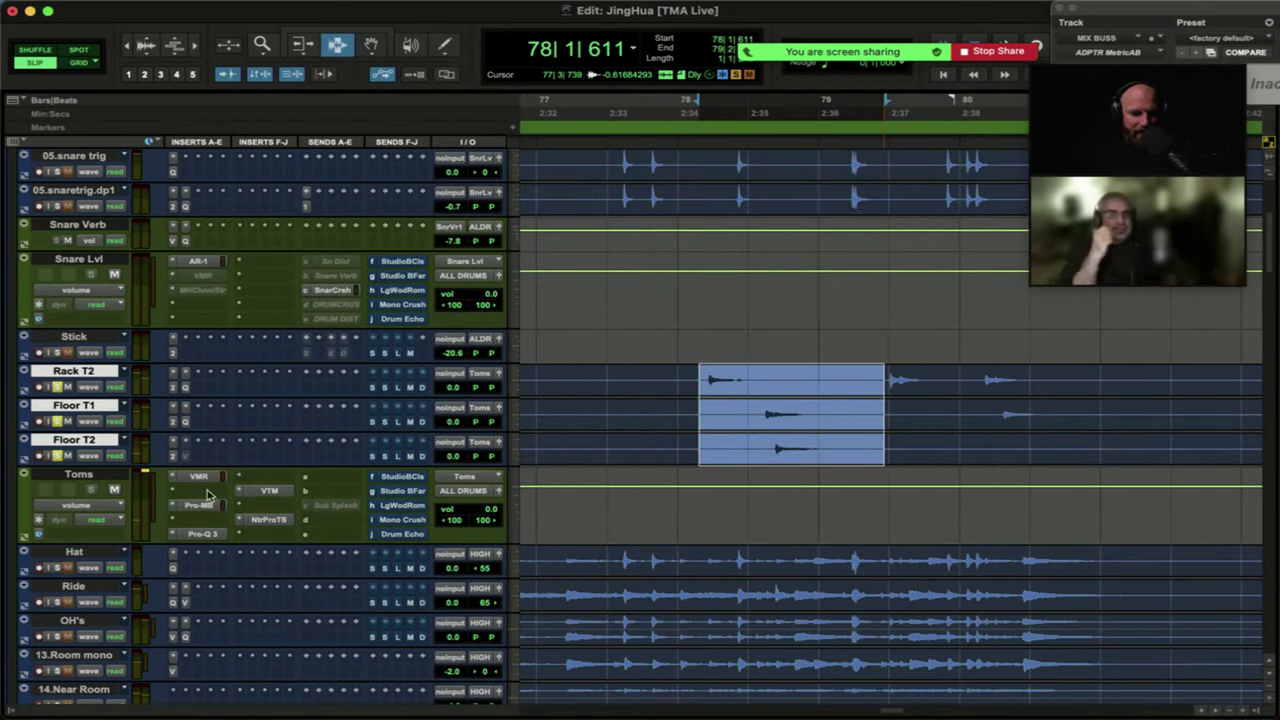
Compare the tom fill with the Toms bus Pro-Q 3 enabled and bypassed.
{"action": "left_click", "coordinate": [202, 534]}
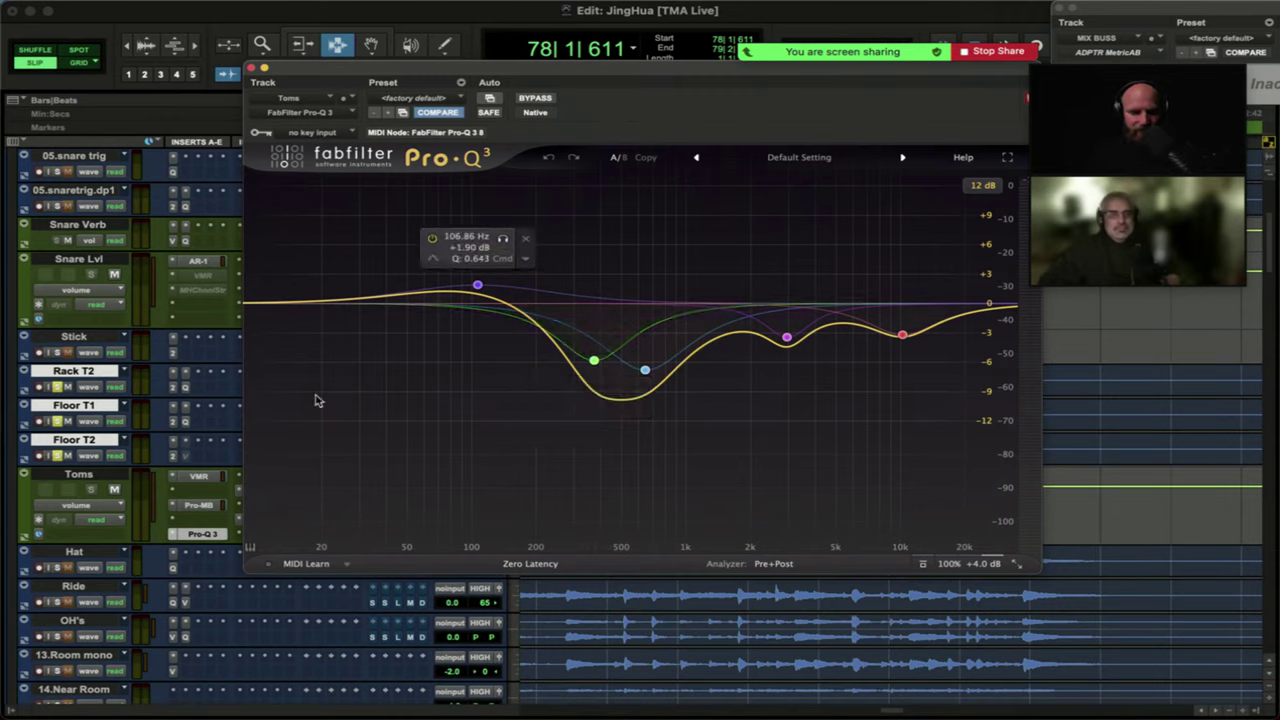
{"action": "left_click", "coordinate": [199, 534], "text": "super"}
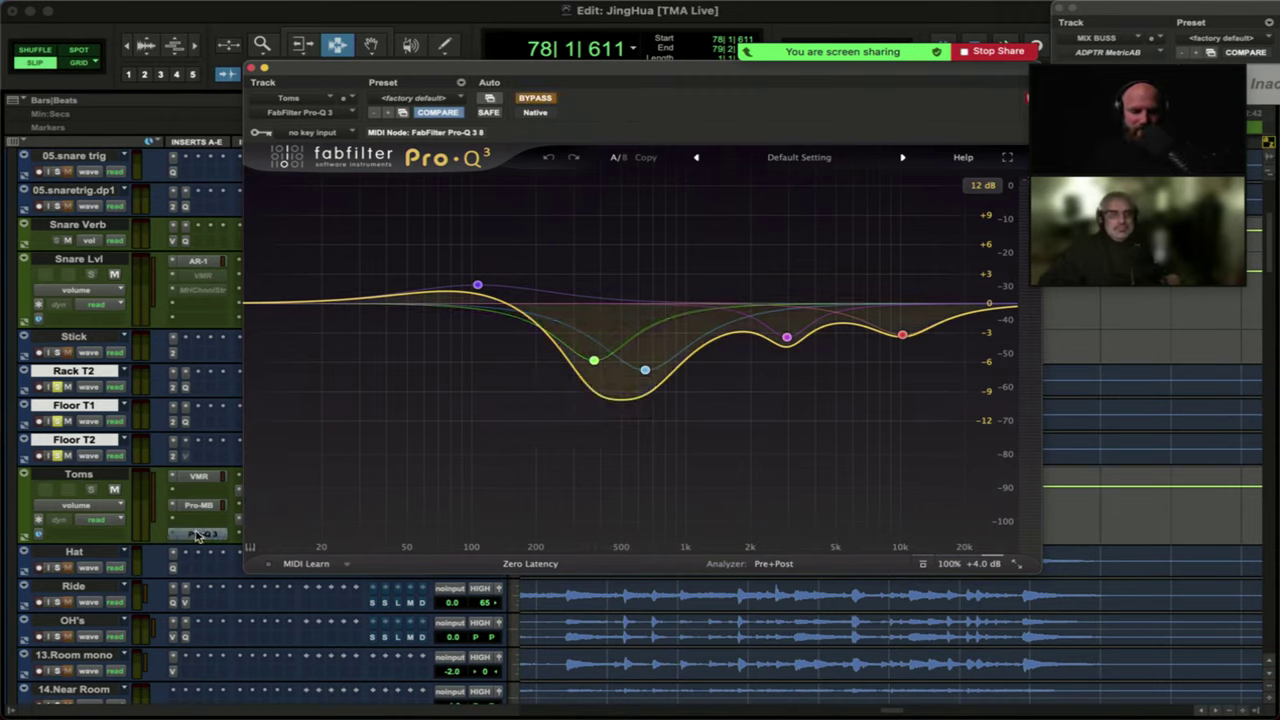
{"action": "left_click", "coordinate": [203, 534], "text": "super"}
{"action": "key", "text": "space"}
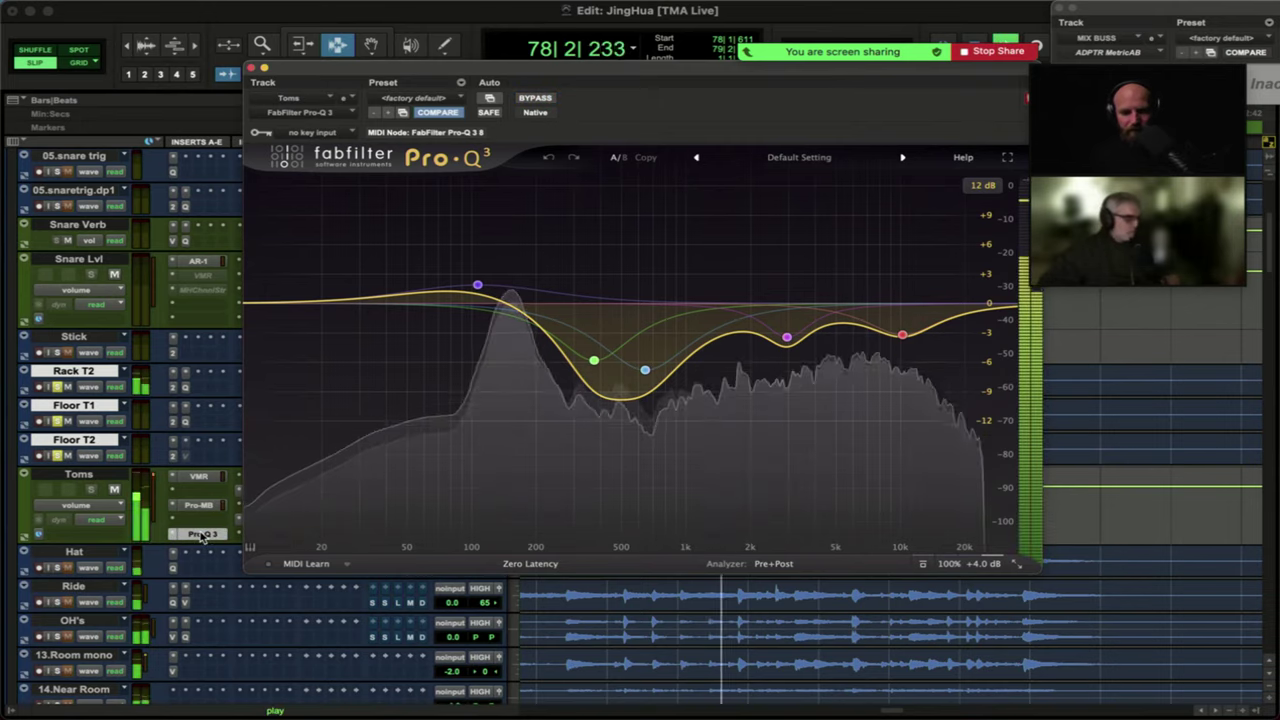
{"action": "key", "text": "space"}
{"action": "left_click", "coordinate": [203, 534], "text": "super"}
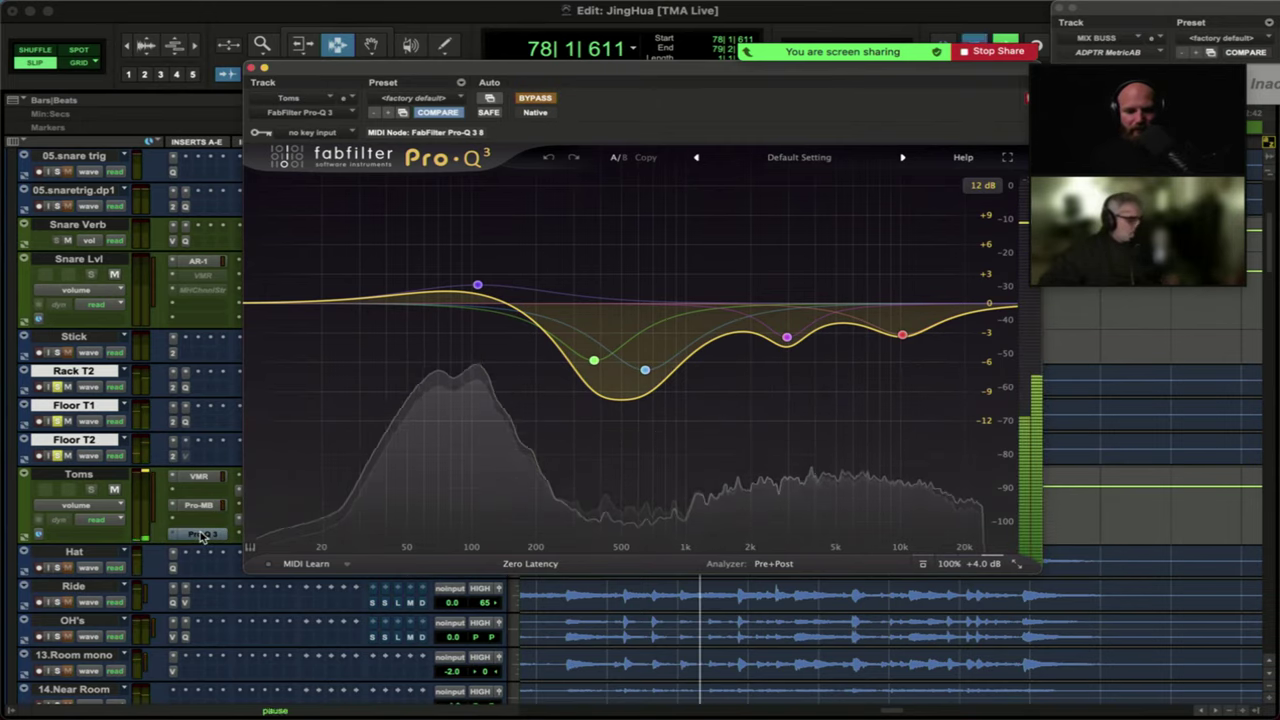
{"action": "key", "text": "space"}
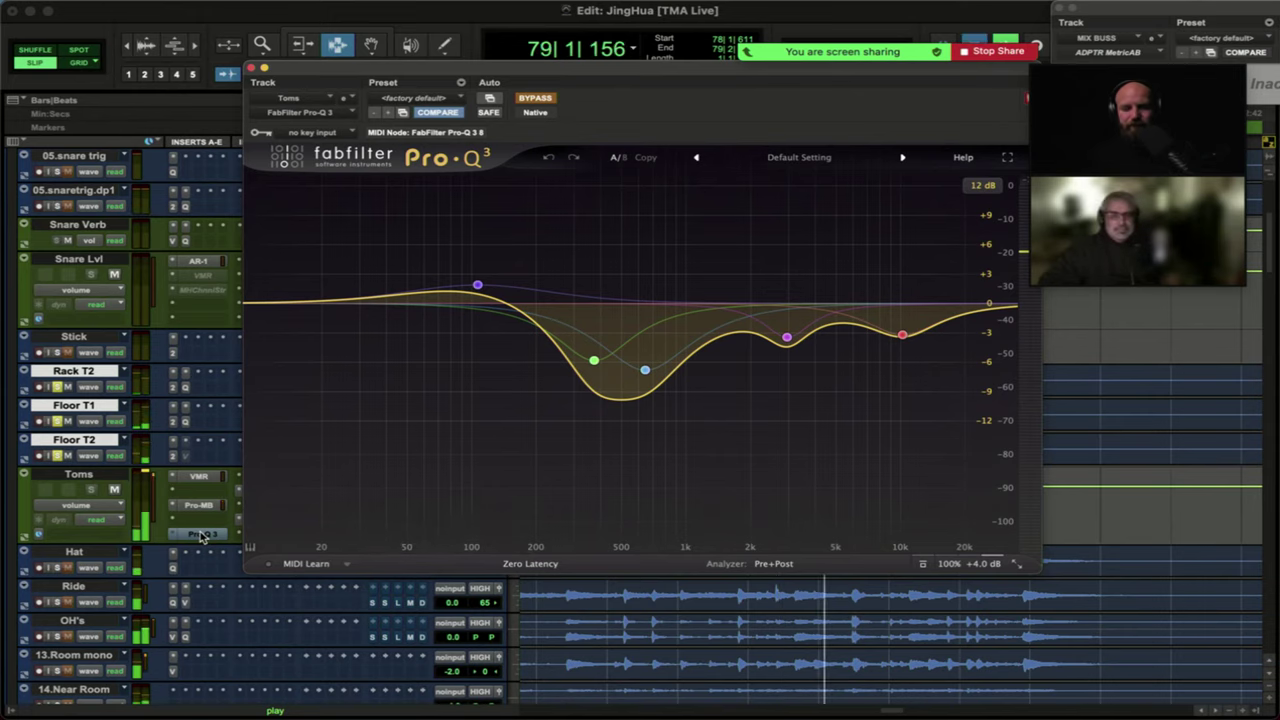
{"action": "key", "text": "space"}
{"action": "left_click", "coordinate": [203, 534]}
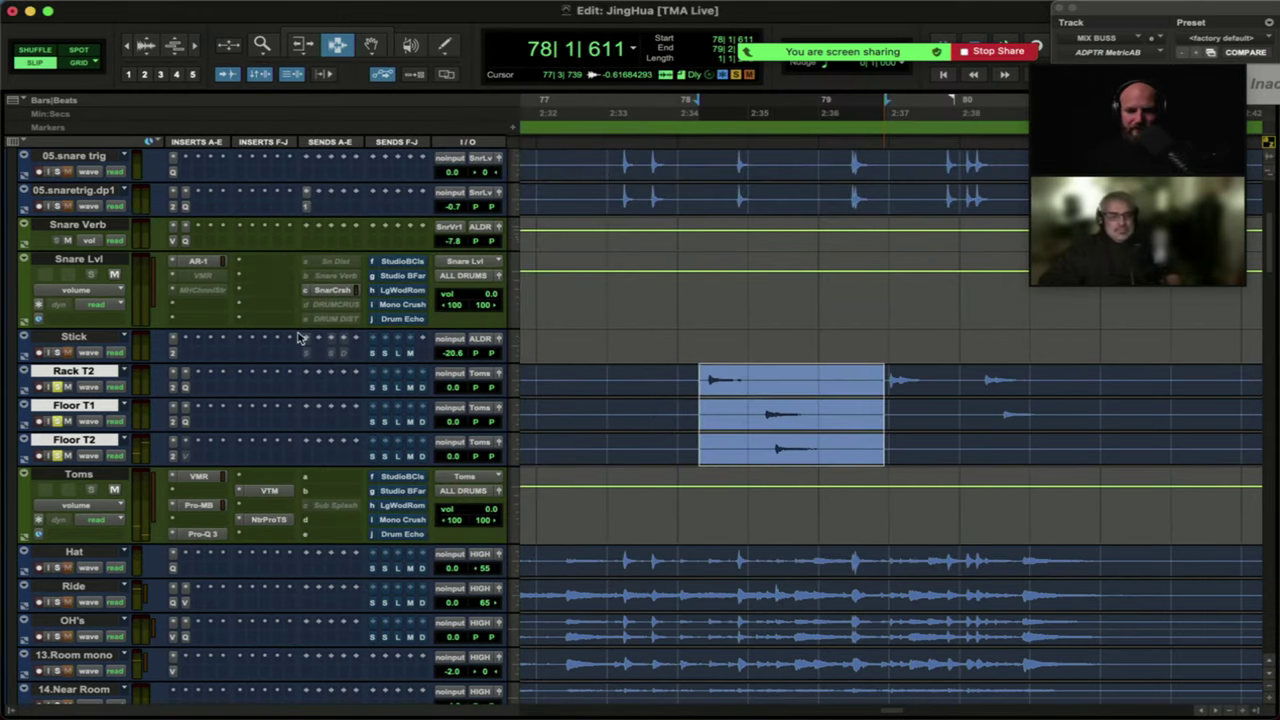
Play the tom fill while viewing the Virtual Tape Machines insert on the Toms bus.
{"action": "left_click", "coordinate": [269, 490]}
{"action": "key", "text": "space"}
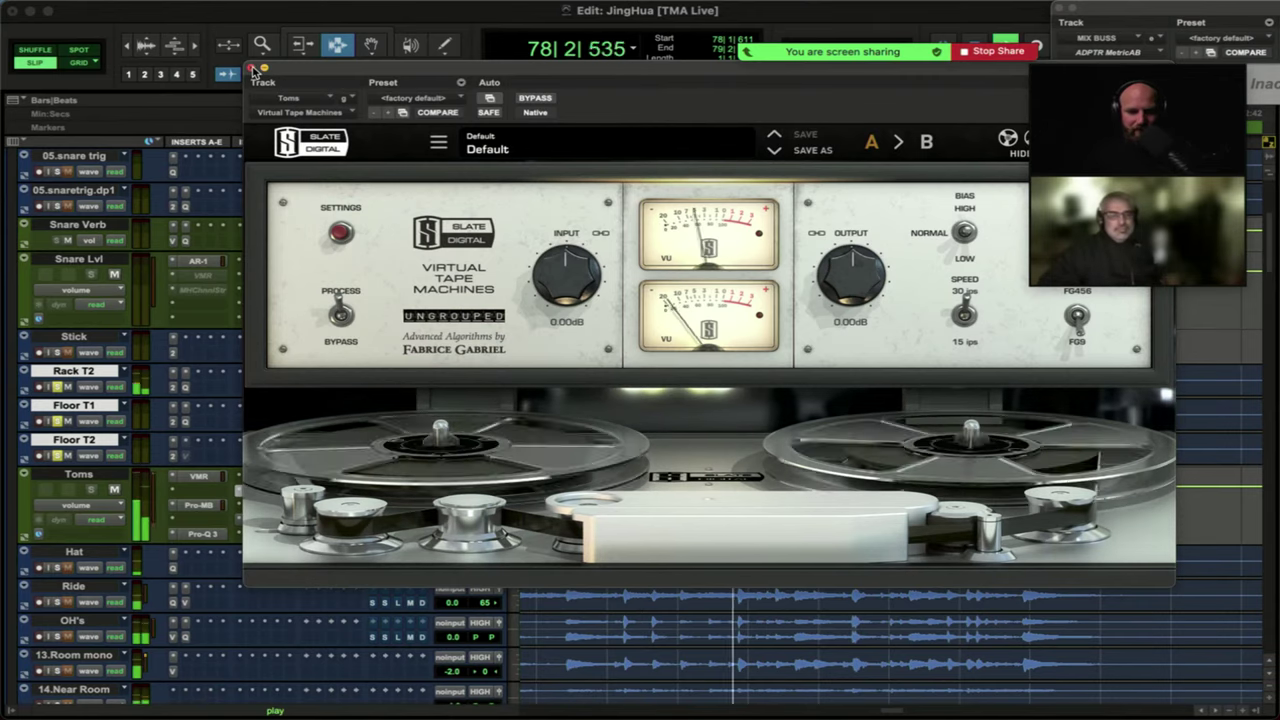
{"action": "left_click", "coordinate": [251, 67]}
{"action": "key", "text": "space"}
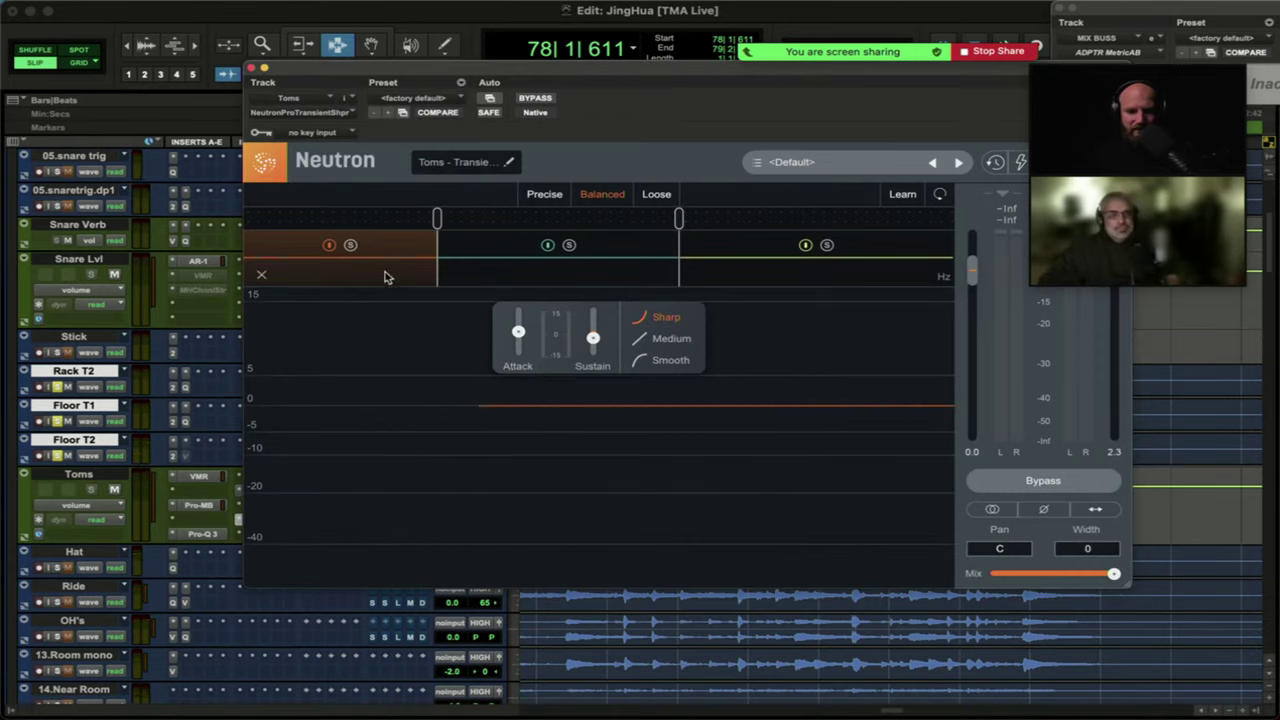
Review the attack and sustain settings of the high and low bands in the Toms bus Neutron transient shaper.
{"action": "left_click", "coordinate": [775, 272]}
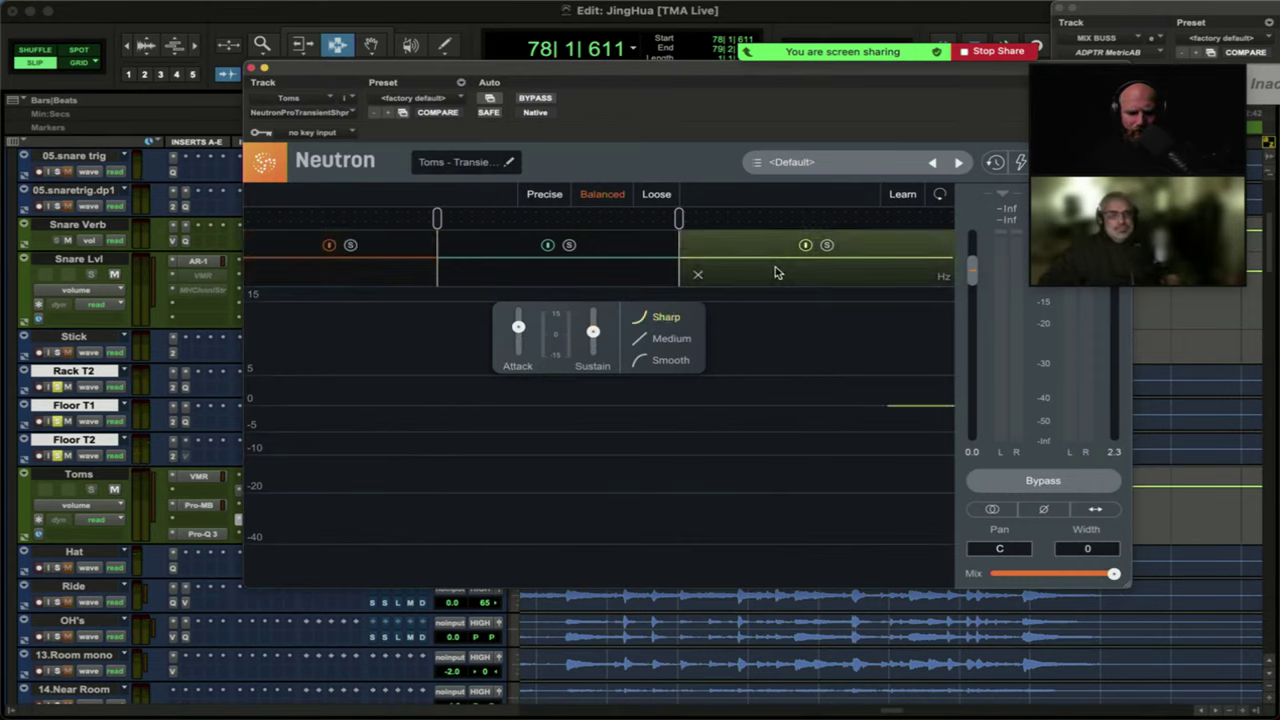
{"action": "mouse_move", "coordinate": [518, 332]}
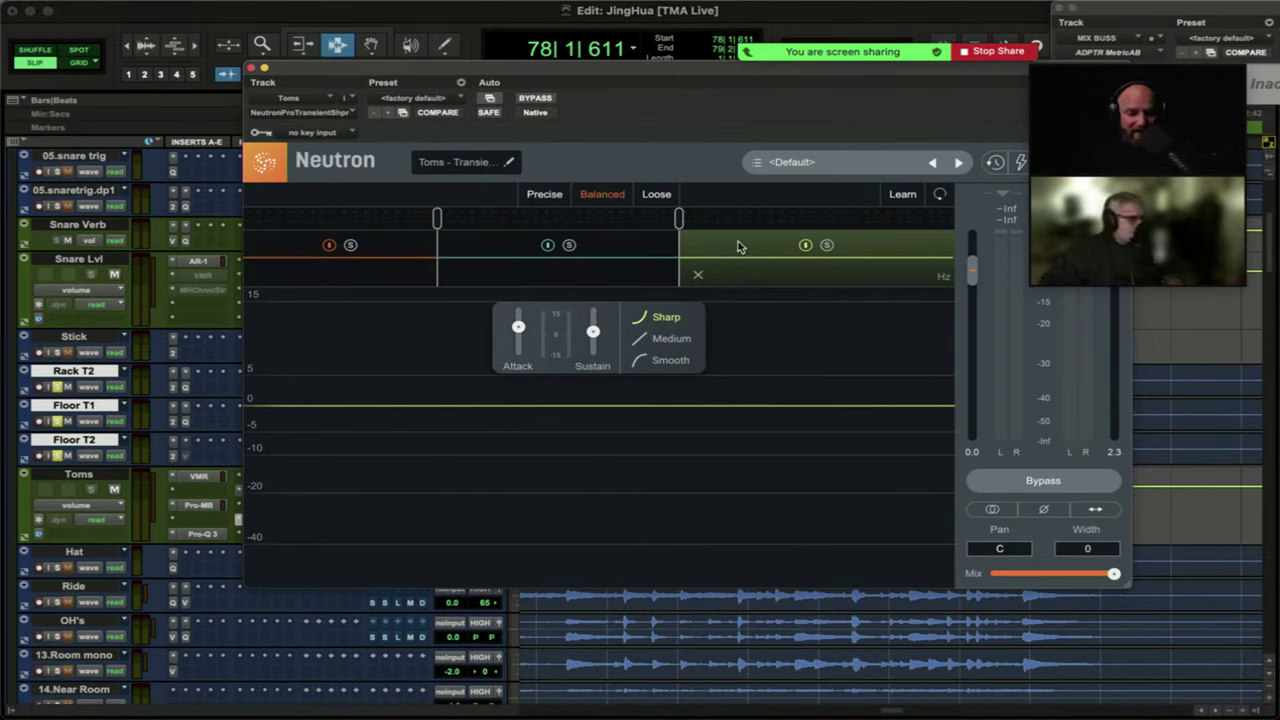
{"action": "mouse_move", "coordinate": [592, 333]}
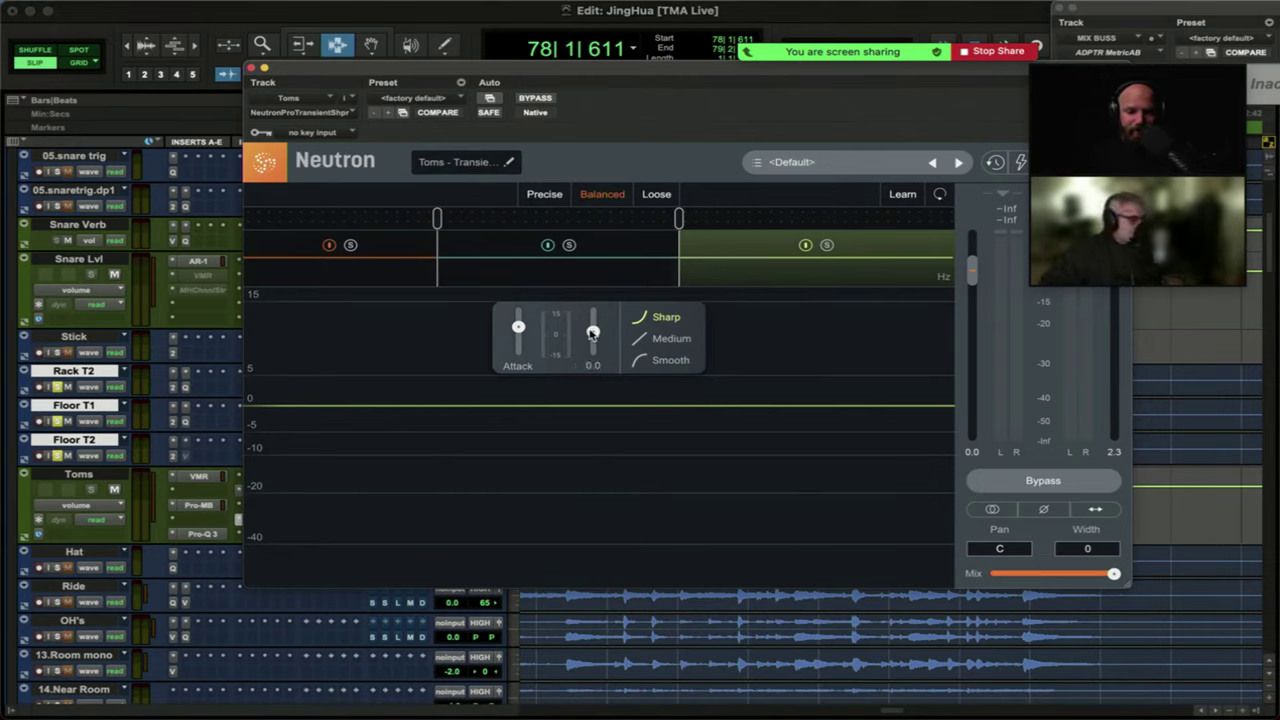
{"action": "left_click", "coordinate": [395, 280]}
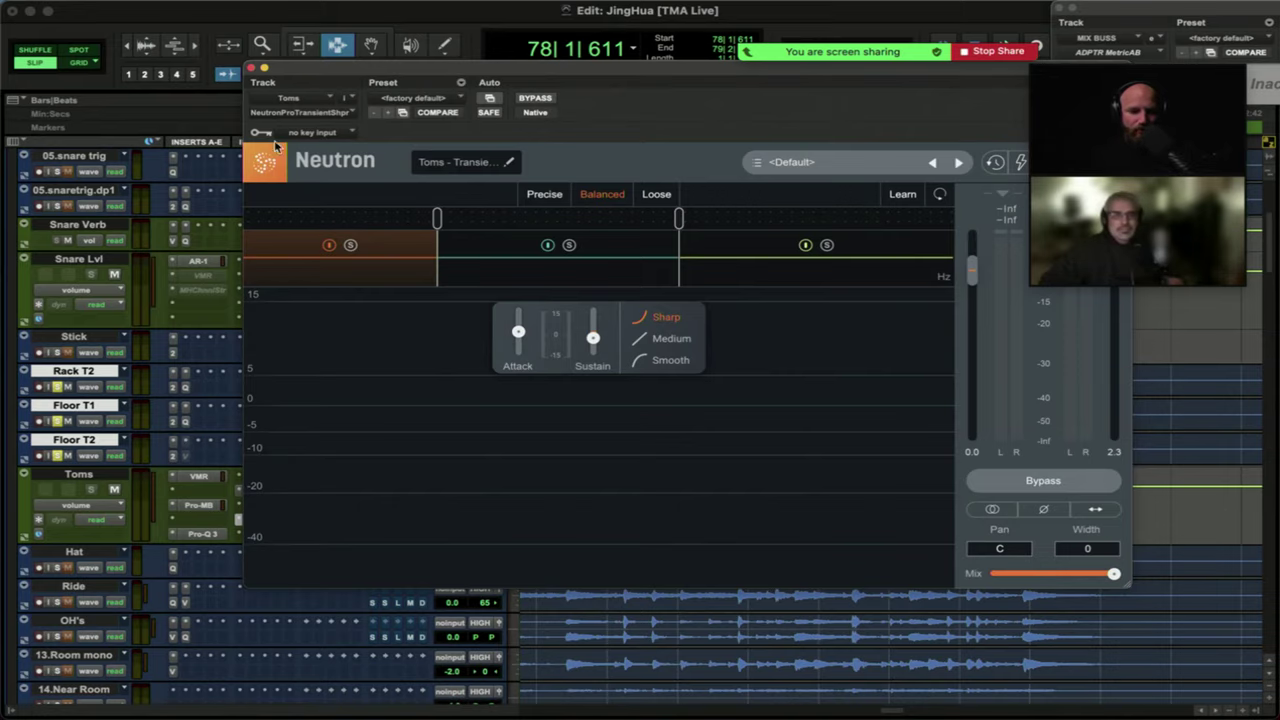
{"action": "left_click", "coordinate": [252, 68]}
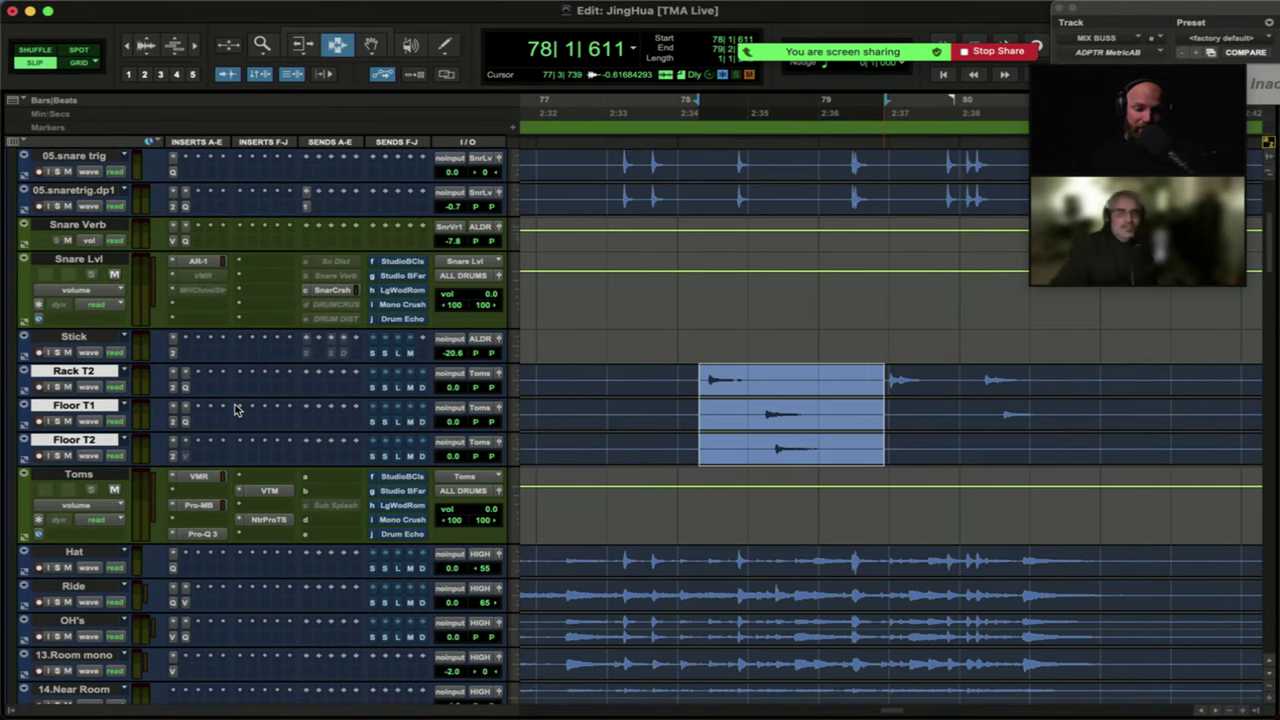
Unmute the BGV's bus and the Lead Vocal folder.
{"action": "scroll", "coordinate": [235, 410], "scroll_direction": "down", "scroll_amount": 15}
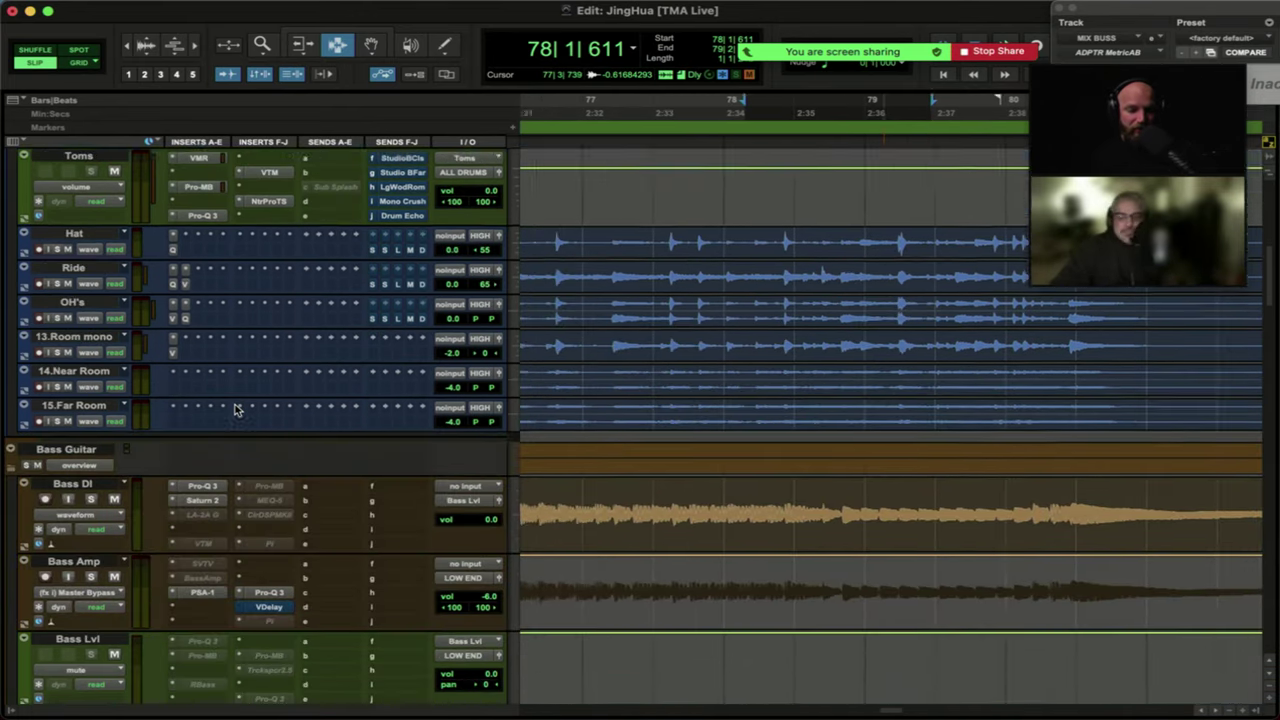
{"action": "scroll", "coordinate": [235, 404], "scroll_direction": "down", "scroll_amount": 15}
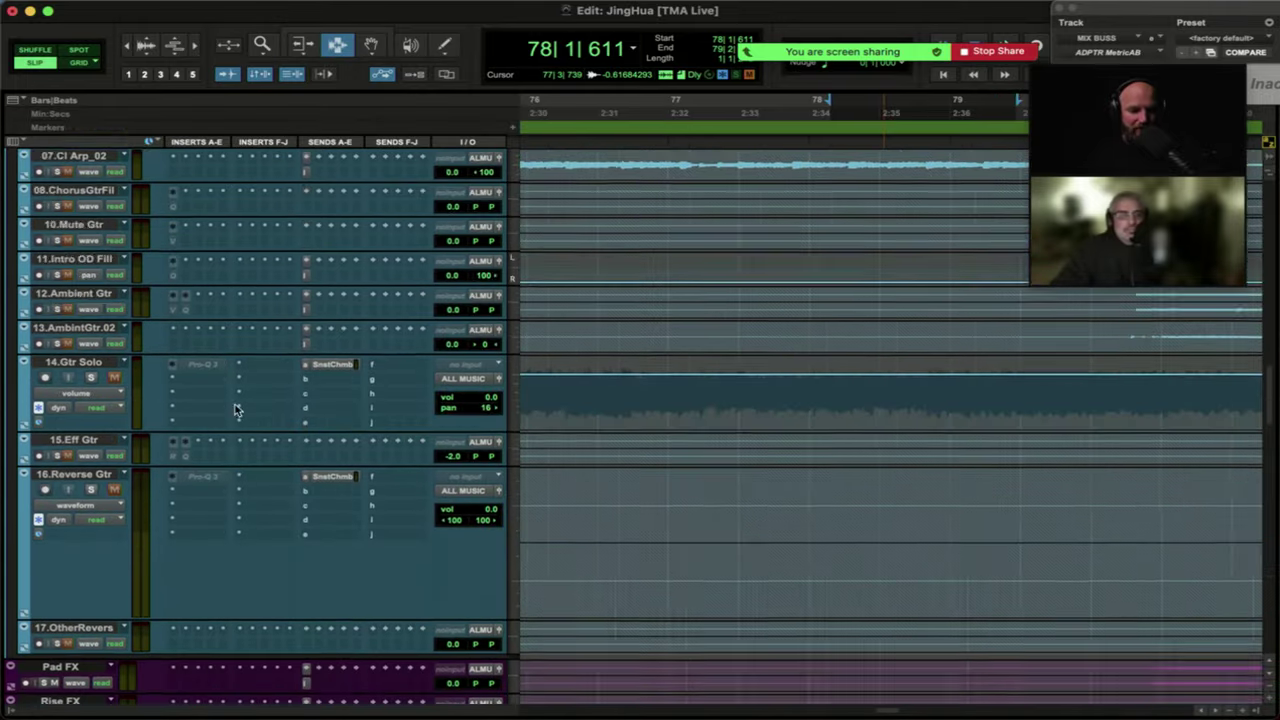
{"action": "scroll", "coordinate": [235, 410], "scroll_direction": "down", "scroll_amount": 10}
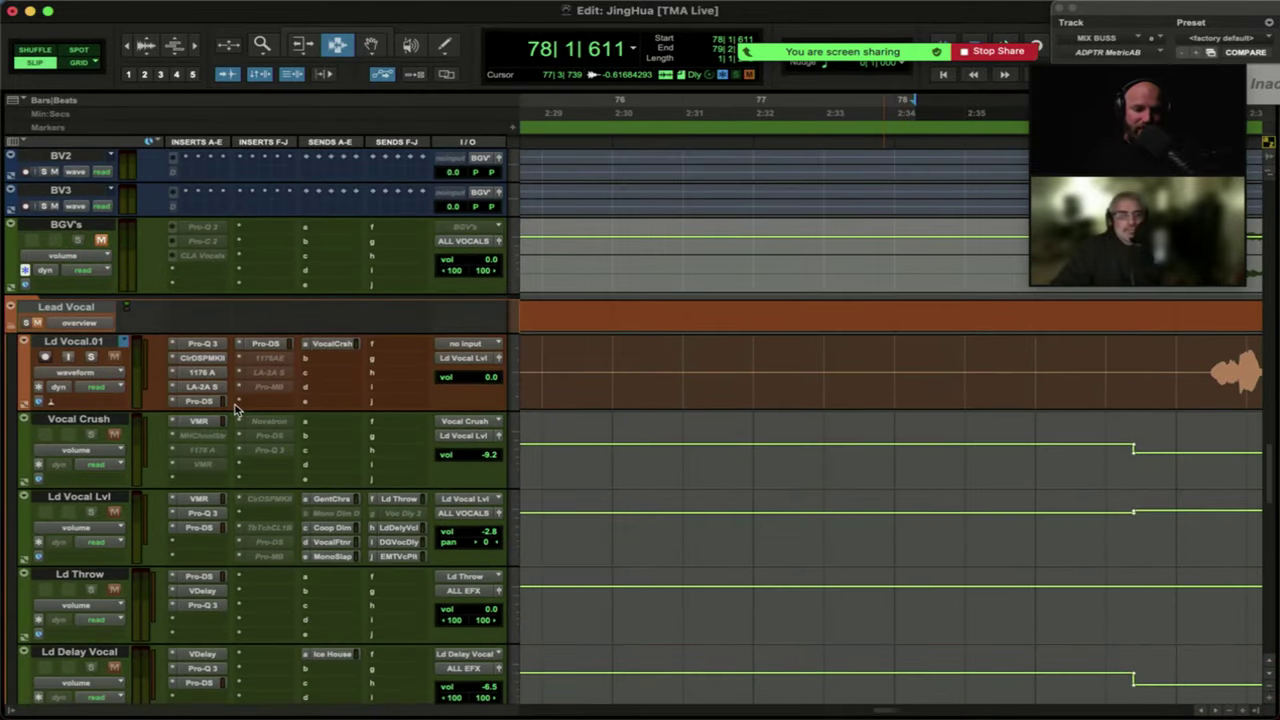
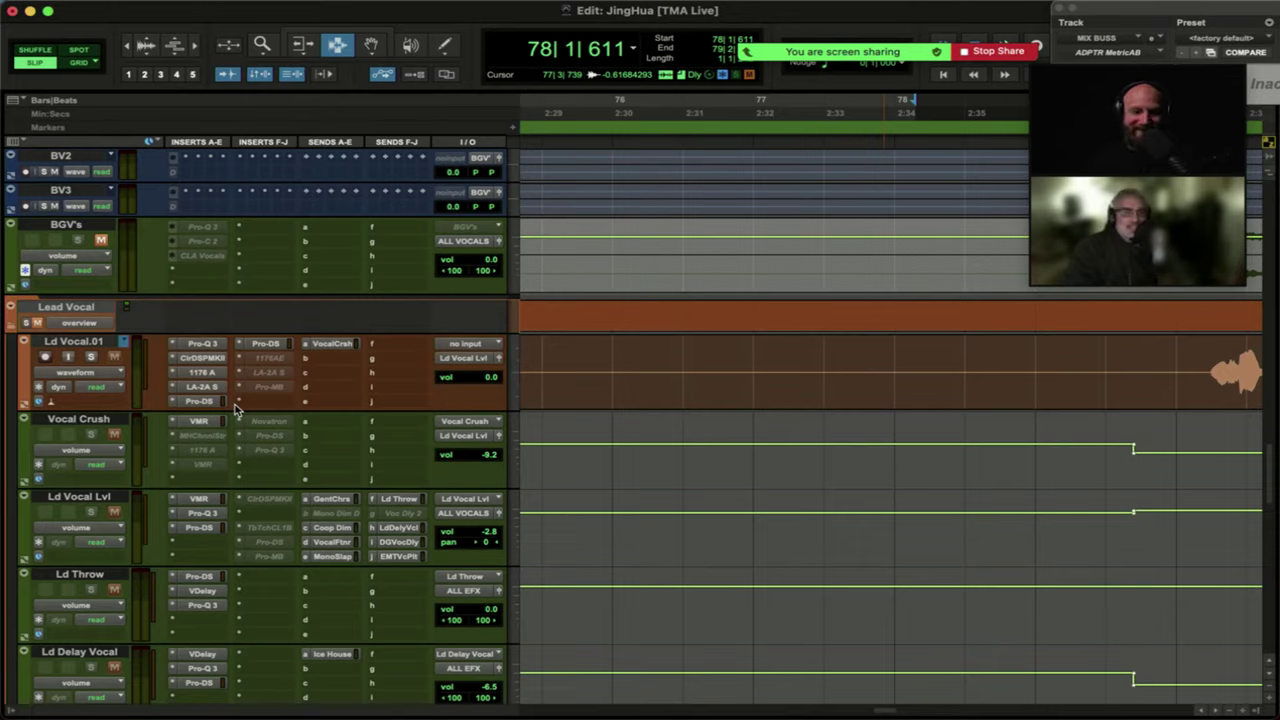
{"action": "scroll", "coordinate": [272, 390], "scroll_direction": "up", "scroll_amount": 5}
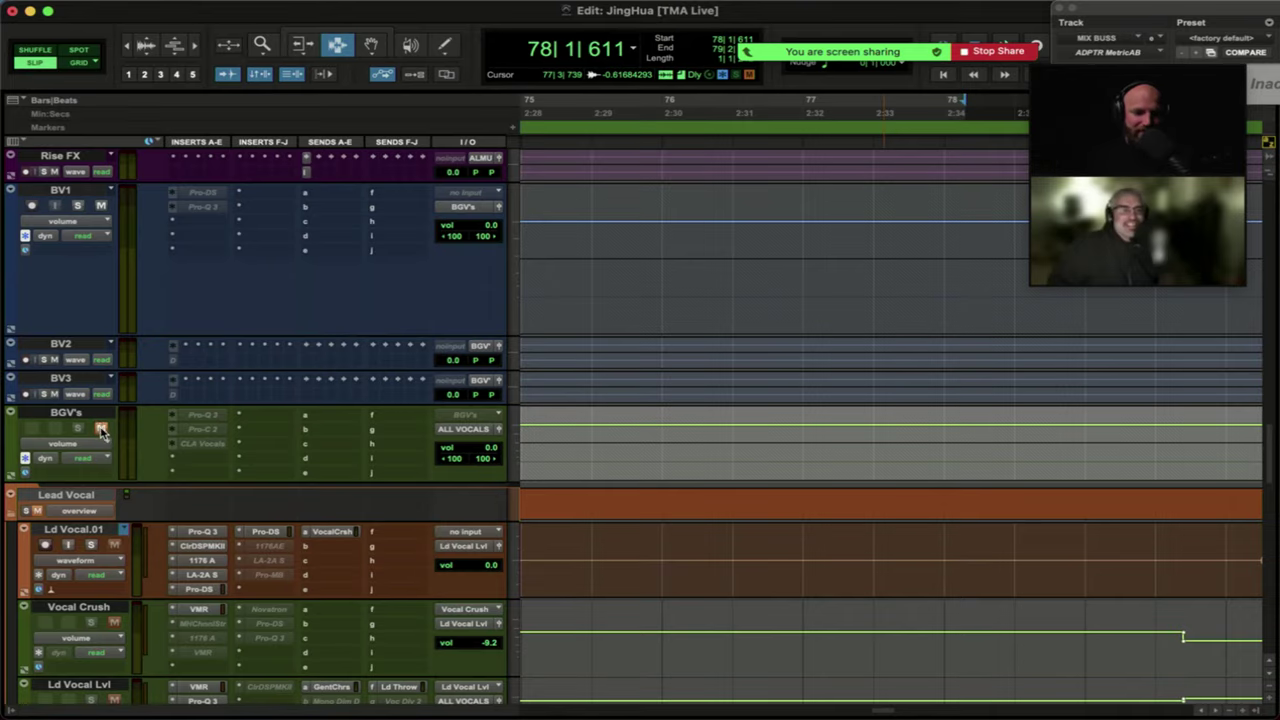
{"action": "scroll", "coordinate": [92, 418], "scroll_direction": "down", "scroll_amount": 5}
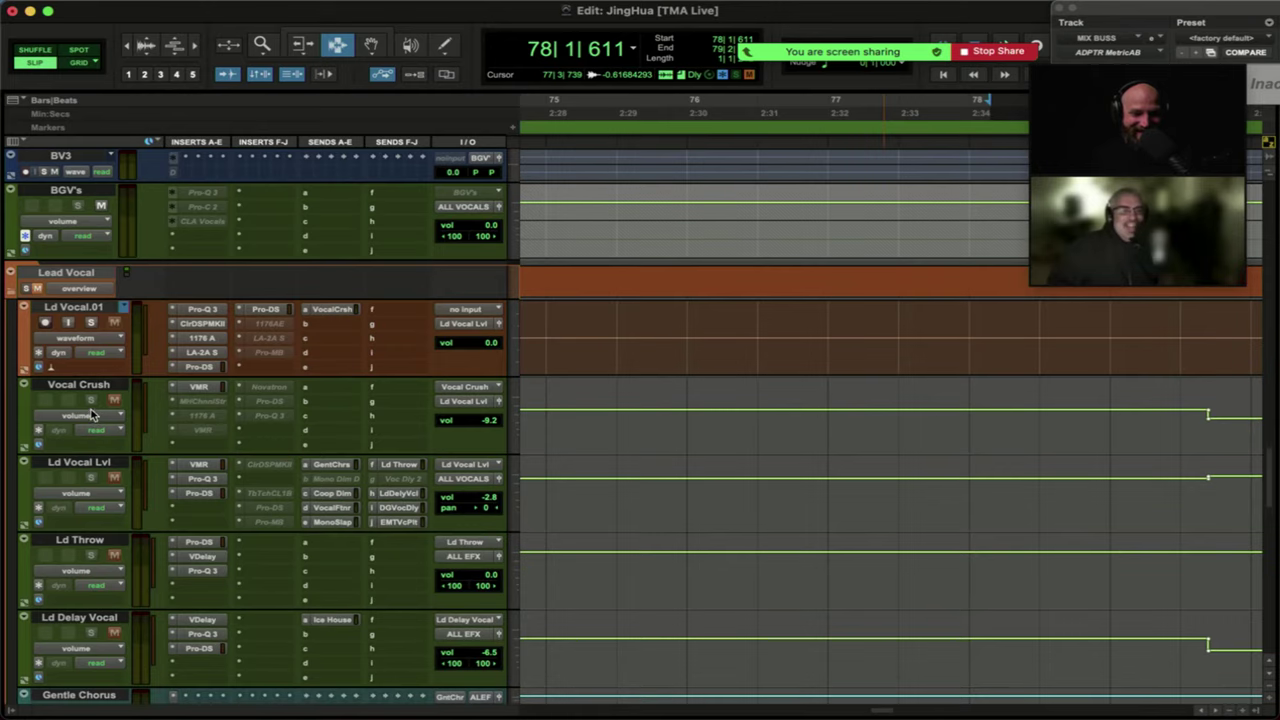
{"action": "left_click", "coordinate": [38, 289]}
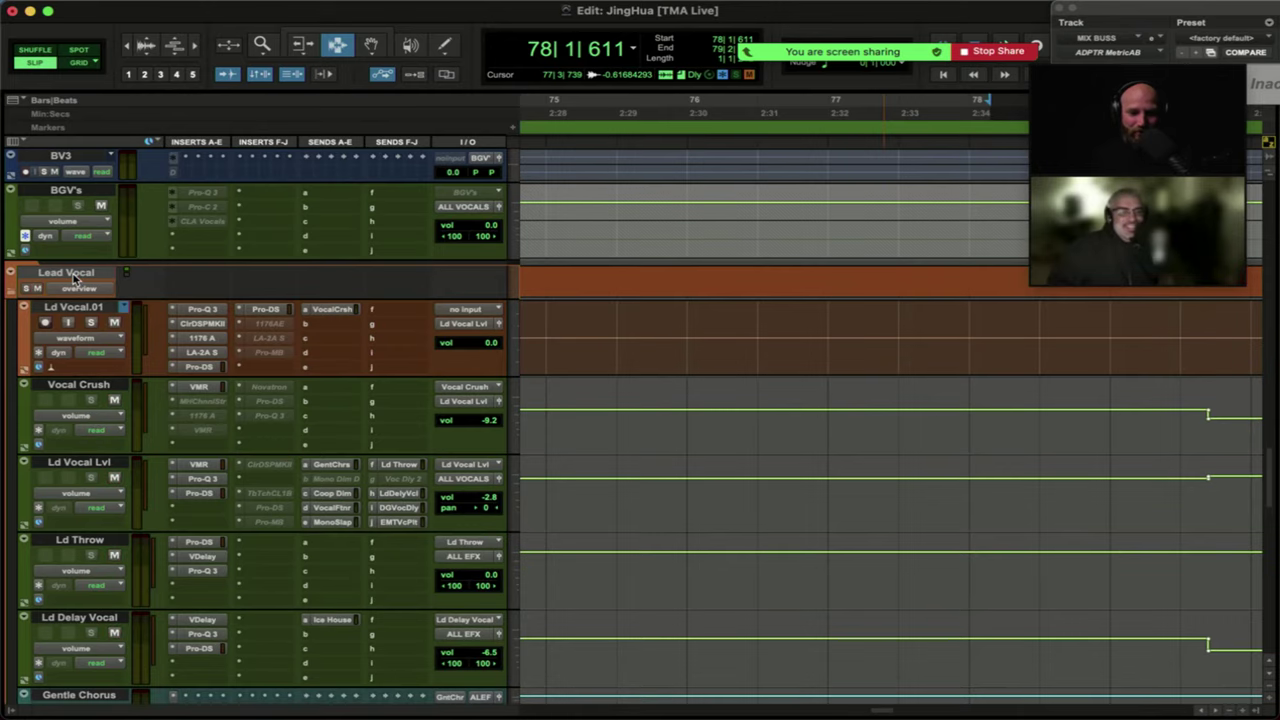
{"action": "scroll", "coordinate": [72, 280], "scroll_direction": "down", "scroll_amount": 3}
{"action": "scroll", "coordinate": [113, 432], "scroll_direction": "down", "scroll_amount": 10}
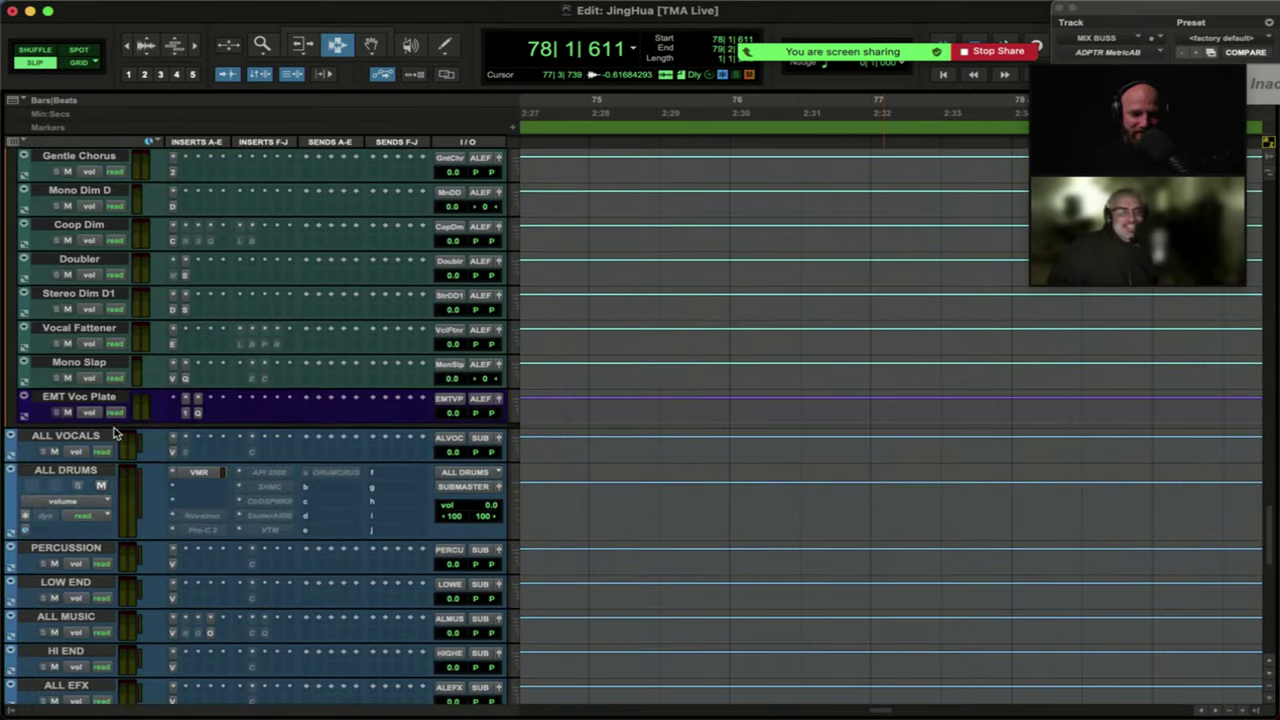
{"action": "scroll", "coordinate": [113, 470], "scroll_direction": "up", "scroll_amount": 15}
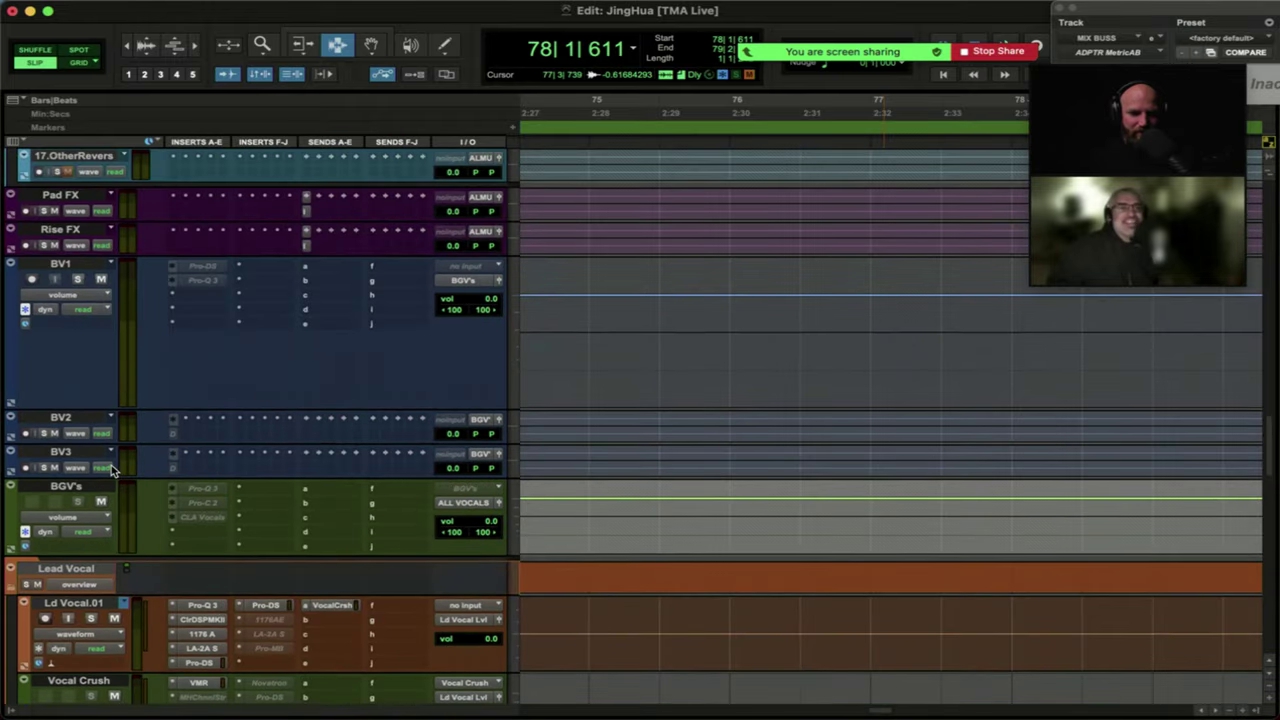
Unmute the Guitars folder and place the edit cursor near bar 53 on the 01.Dis_L track.
{"action": "scroll", "coordinate": [113, 470], "scroll_direction": "up", "scroll_amount": 6}
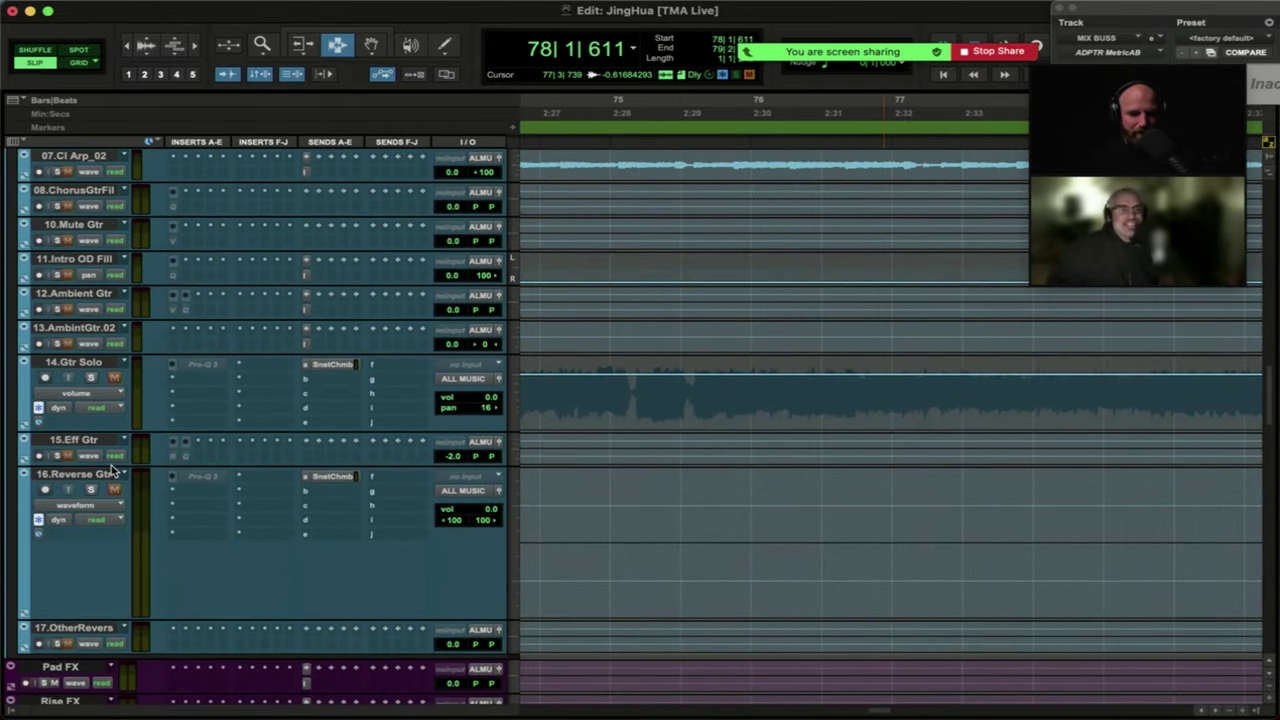
{"action": "scroll", "coordinate": [139, 408], "scroll_direction": "up", "scroll_amount": 6}
{"action": "key", "text": "super+bracketleft"}
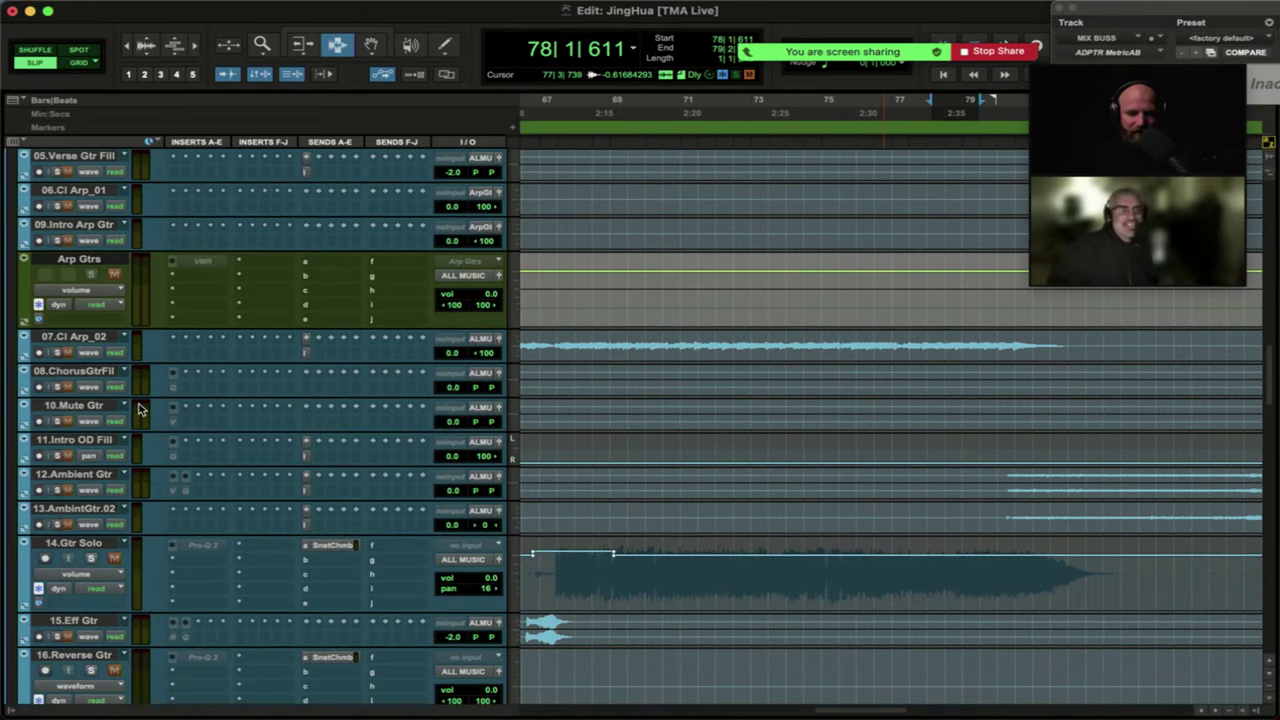
{"action": "key", "text": "super+bracketleft"}
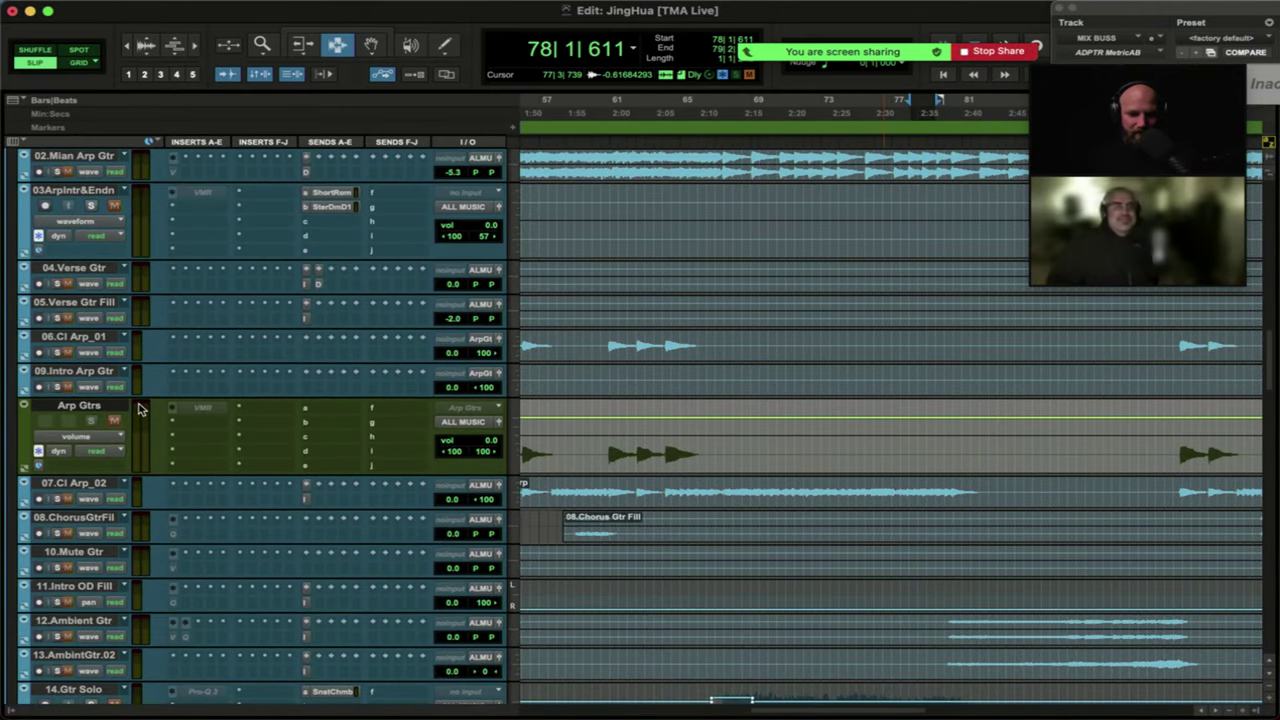
{"action": "key", "text": "super+bracketleft"}
{"action": "scroll", "coordinate": [139, 408], "scroll_direction": "up", "scroll_amount": 2}
{"action": "scroll", "coordinate": [139, 408], "scroll_direction": "up", "scroll_amount": 8}
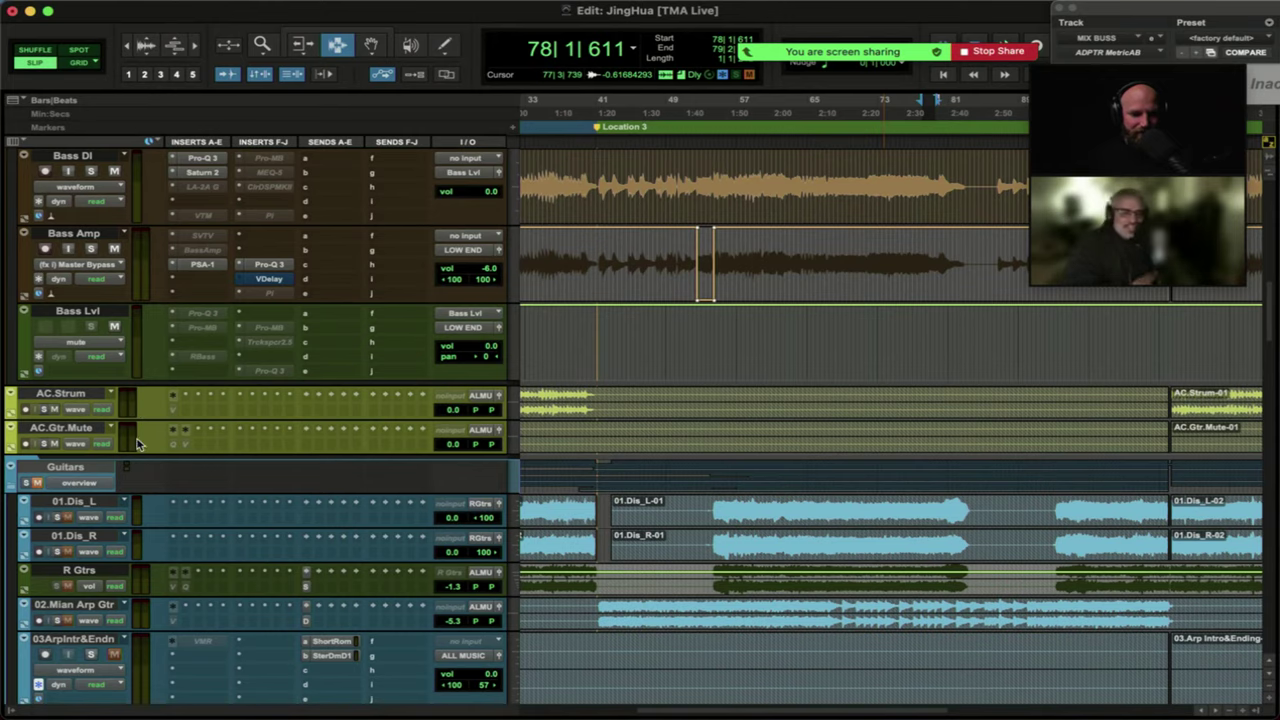
{"action": "left_click", "coordinate": [65, 467]}
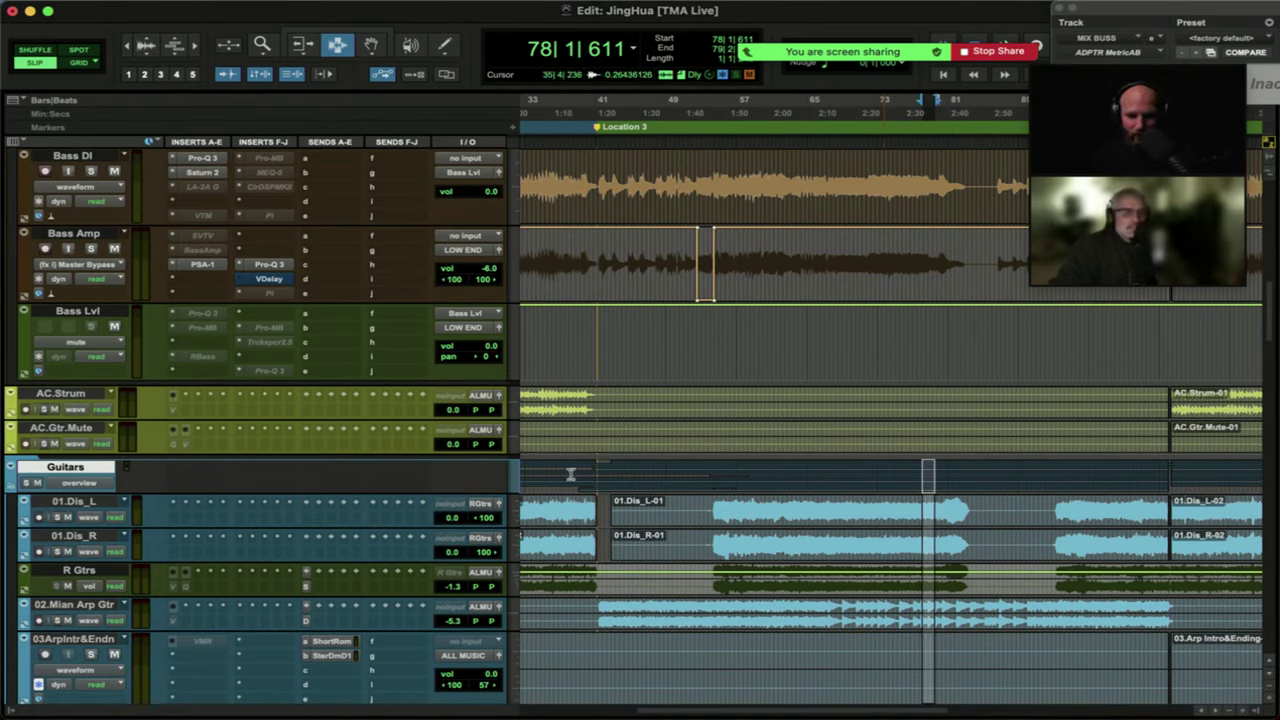
{"action": "left_click", "coordinate": [690, 500]}
{"action": "left_click", "coordinate": [707, 505]}
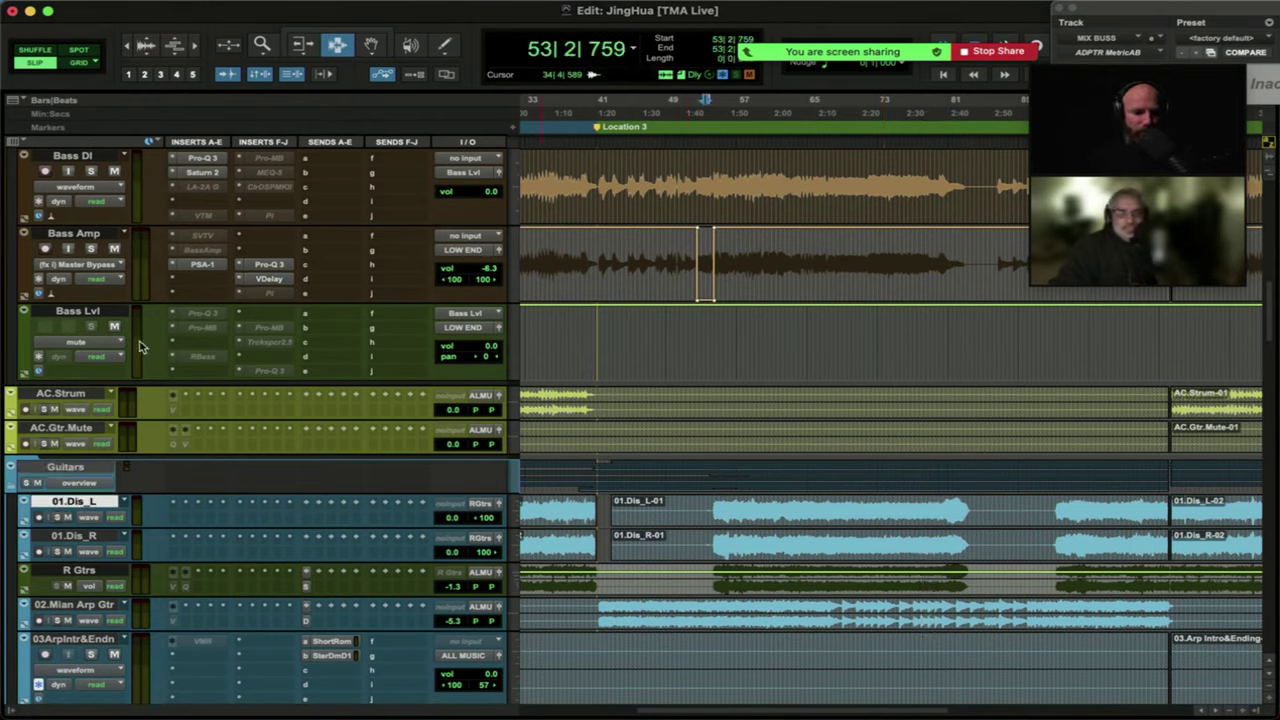
{"action": "scroll", "coordinate": [130, 275], "scroll_direction": "up", "scroll_amount": 1}
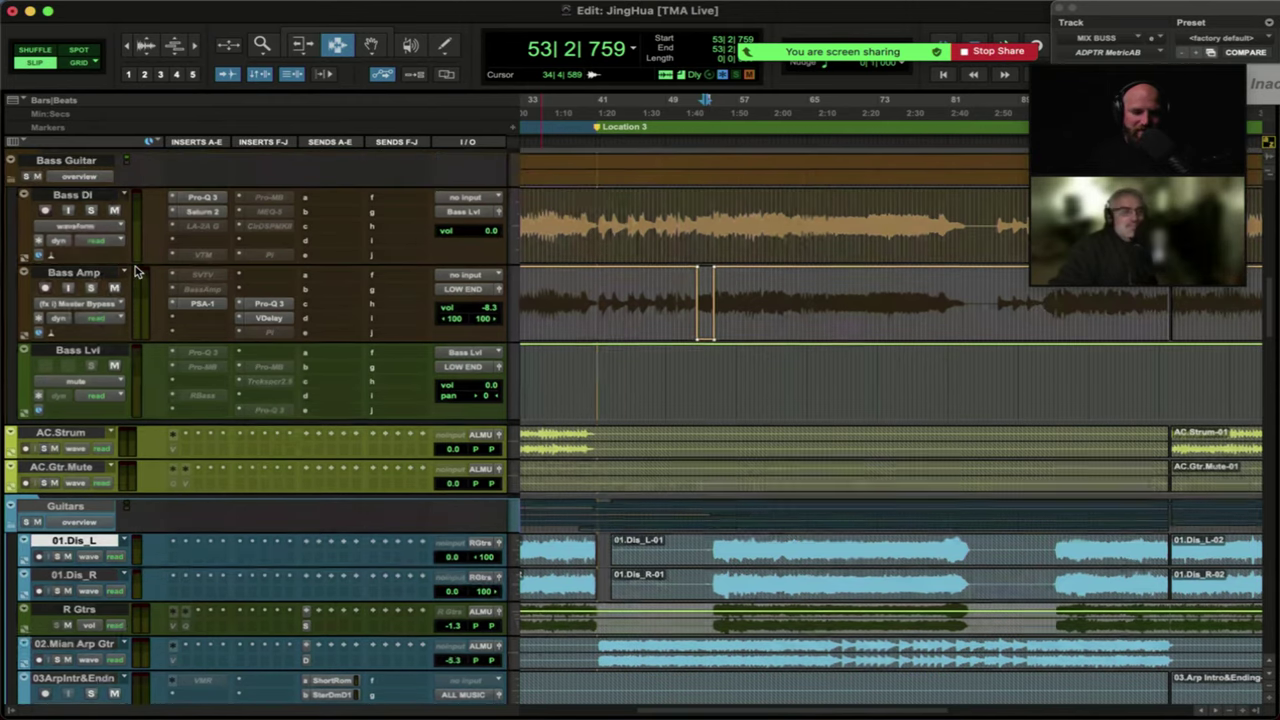
{"action": "left_click", "coordinate": [78, 197]}
{"action": "scroll", "coordinate": [82, 250], "scroll_direction": "up", "scroll_amount": 3}
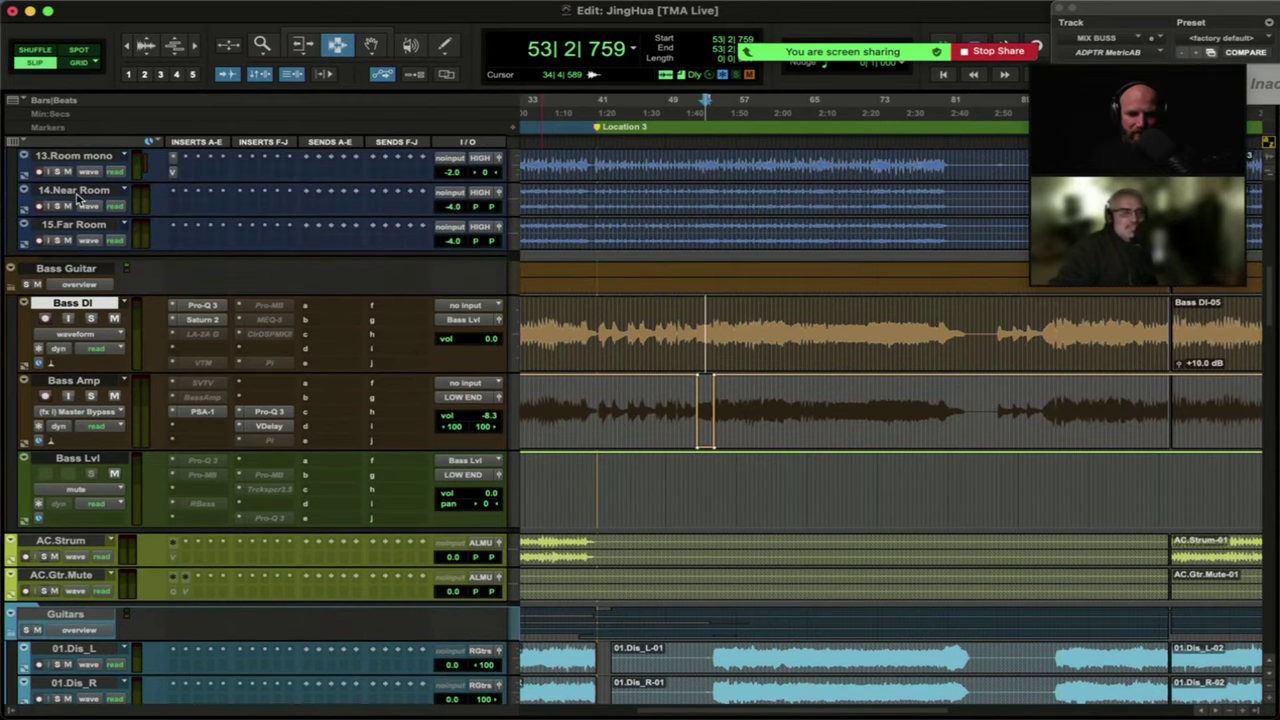
{"action": "left_click", "coordinate": [80, 268]}
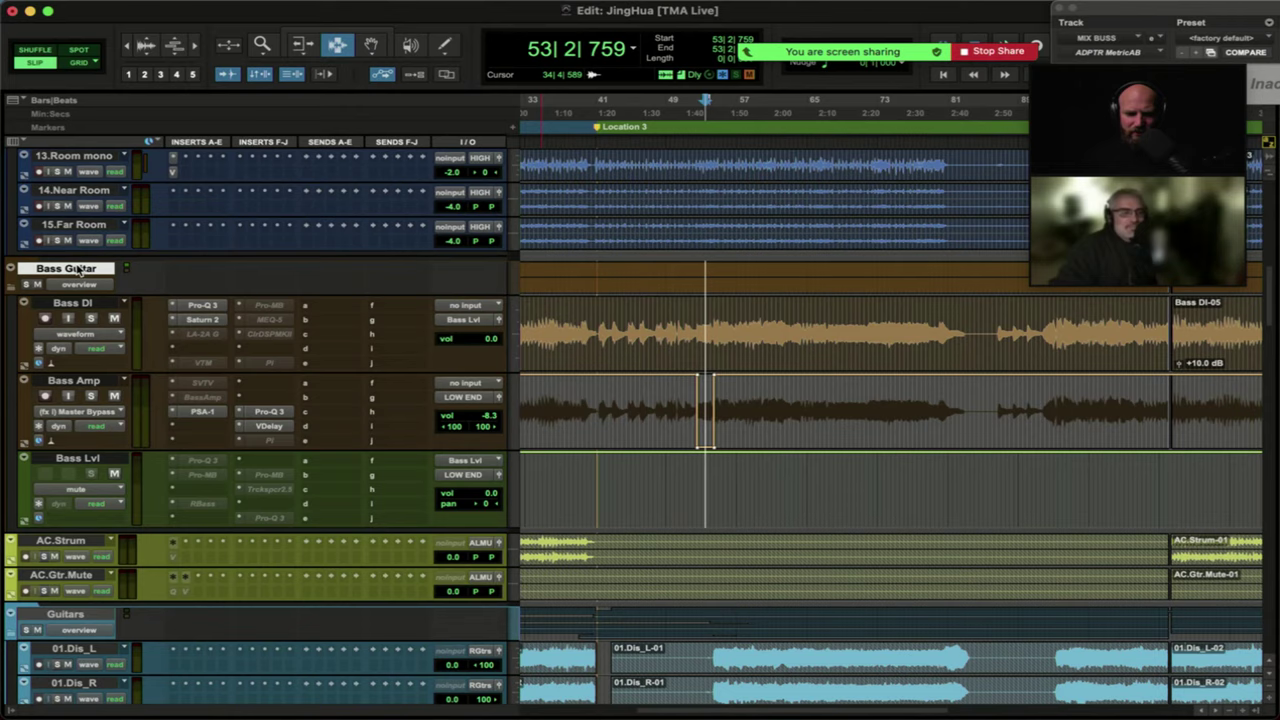
{"action": "right_click", "coordinate": [76, 463]}
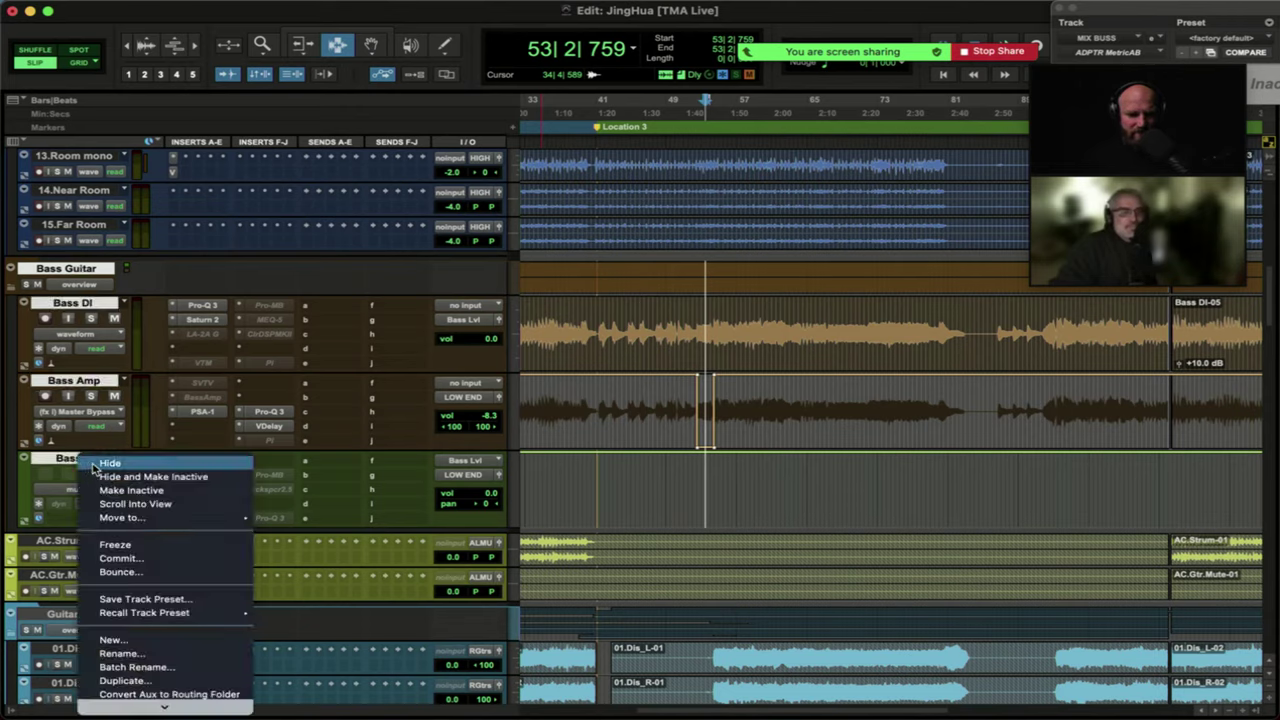
{"action": "left_click", "coordinate": [68, 277]}
{"action": "left_click", "coordinate": [64, 270]}
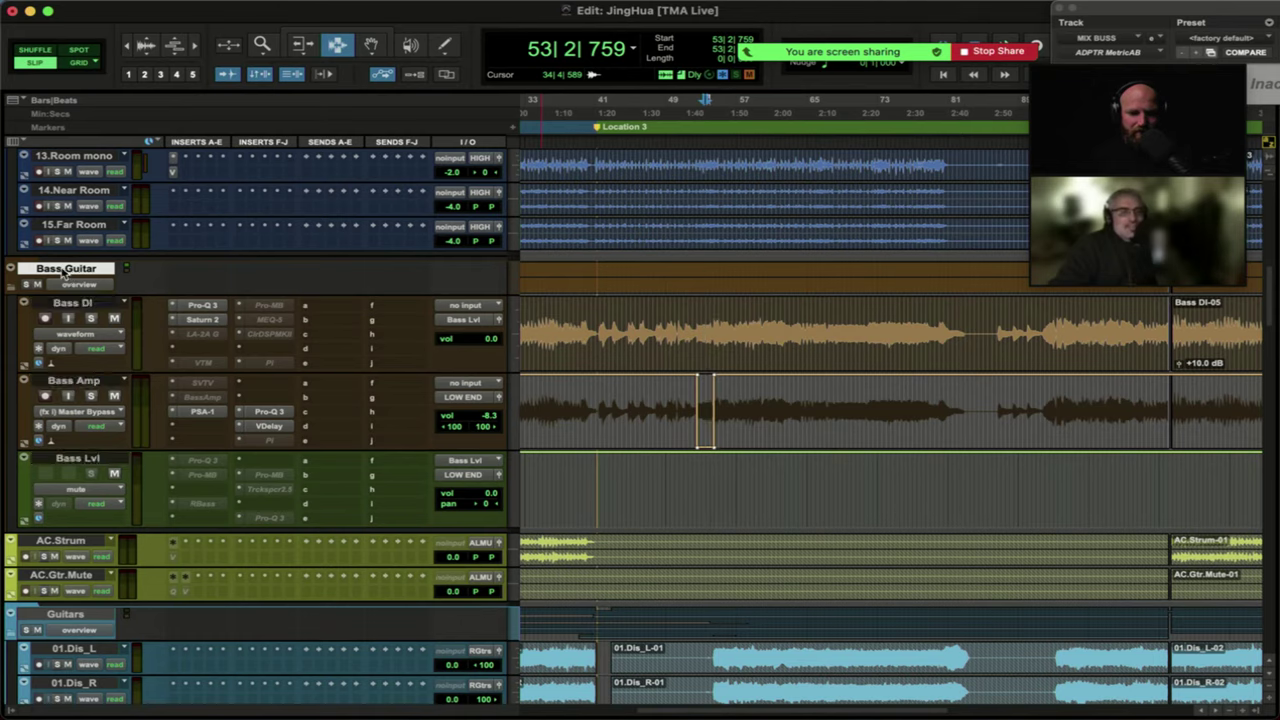
{"action": "right_click", "coordinate": [69, 274]}
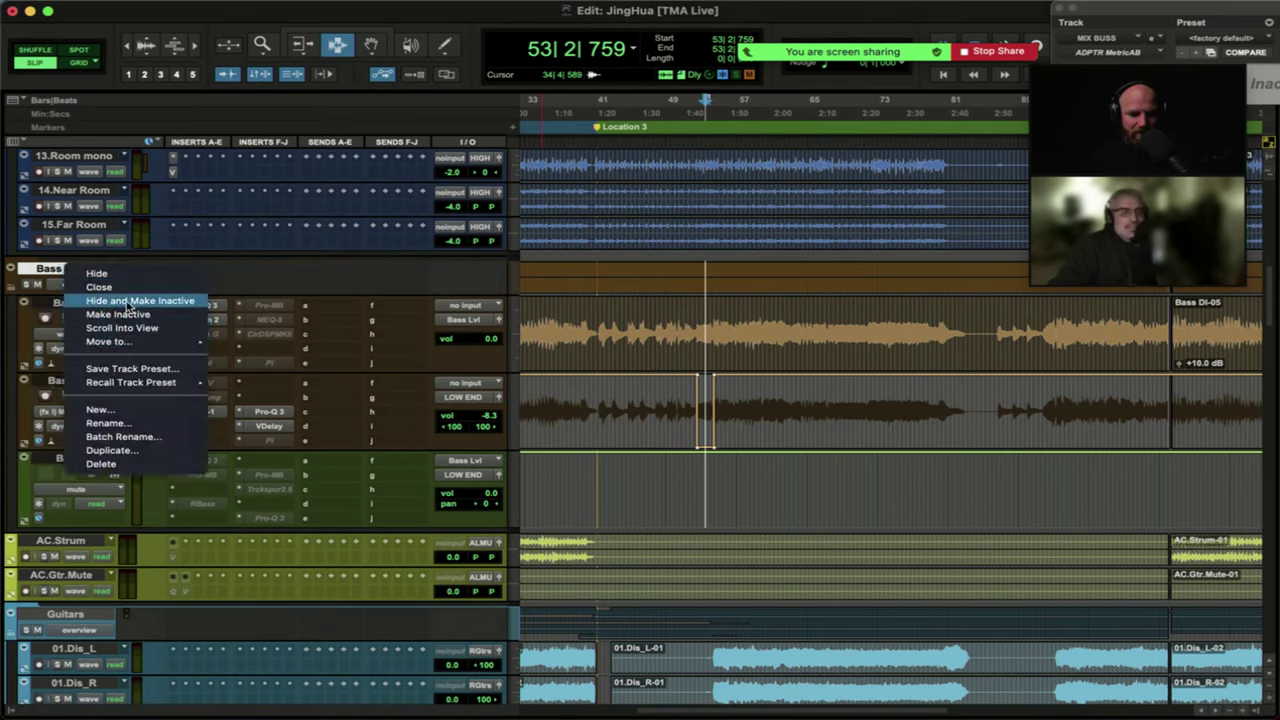
{"action": "left_click", "coordinate": [45, 273]}
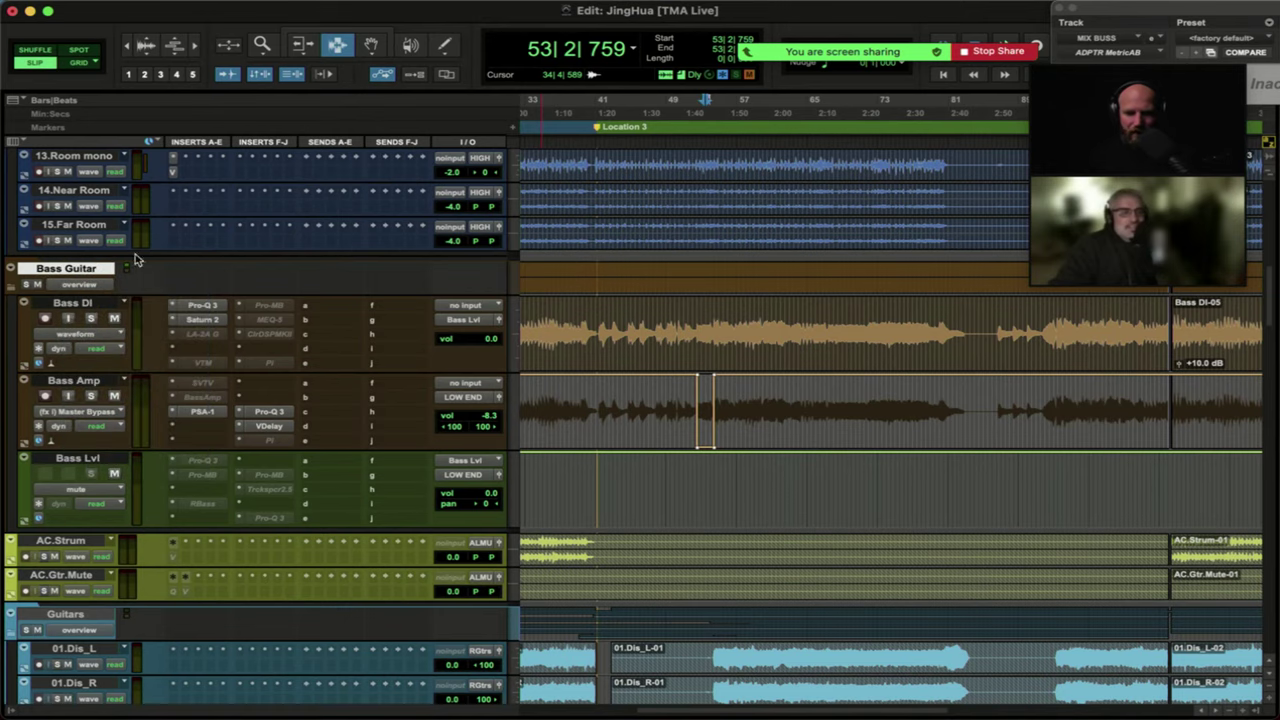
Select from about bar 47 to bar 69 in the Bass Guitar folder and solo the Bass DI track.
{"action": "left_click_drag", "start_coordinate": [582, 268], "coordinate": [829, 268]}
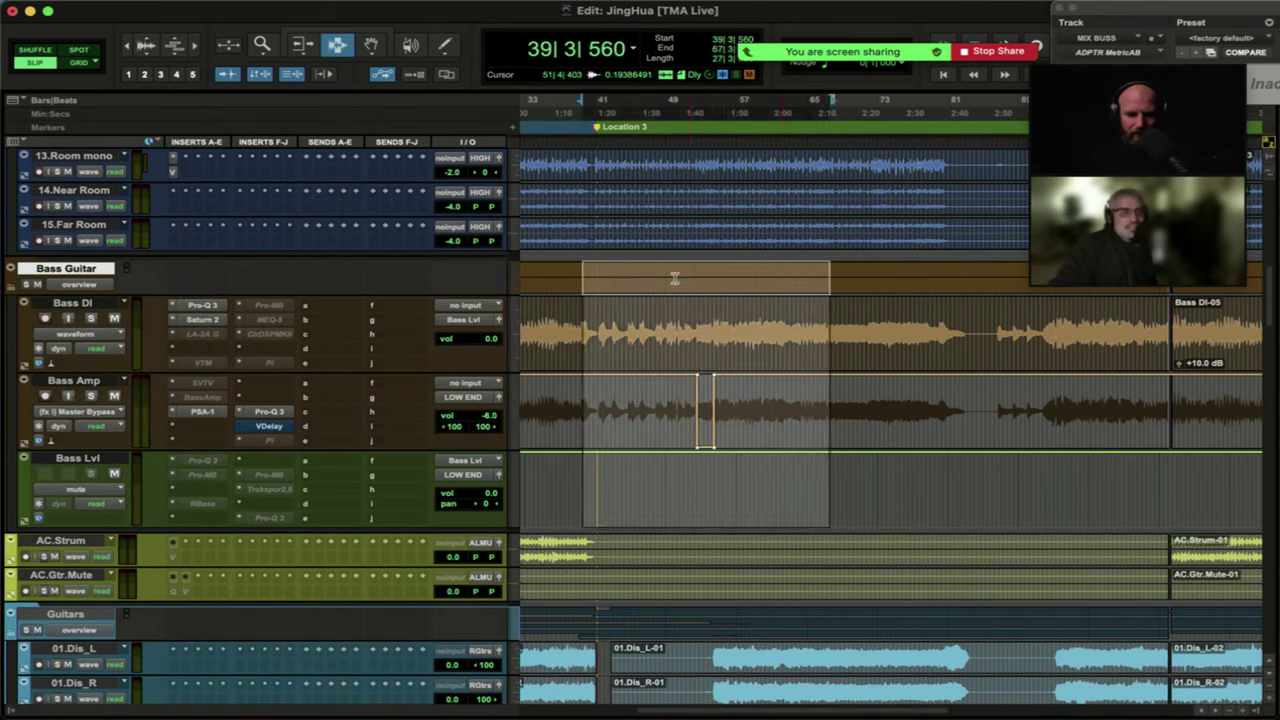
{"action": "left_click_drag", "start_coordinate": [652, 270], "coordinate": [848, 270]}
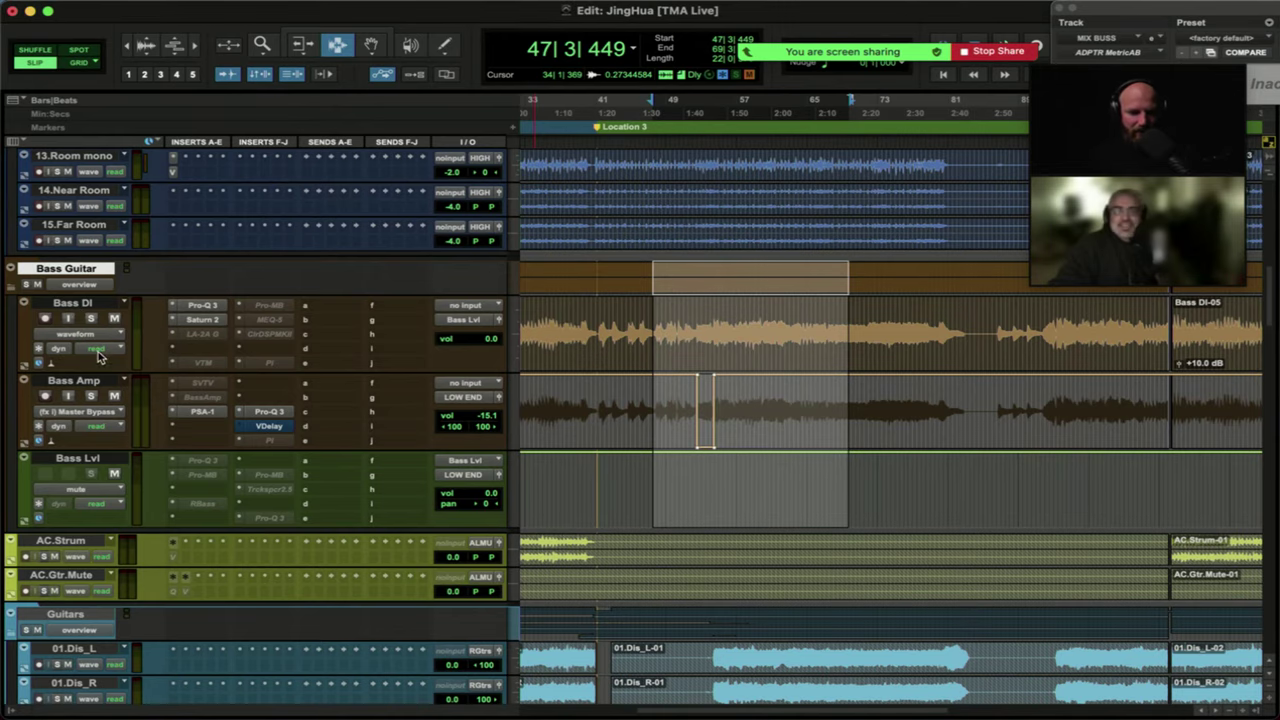
{"action": "left_click", "coordinate": [90, 308]}
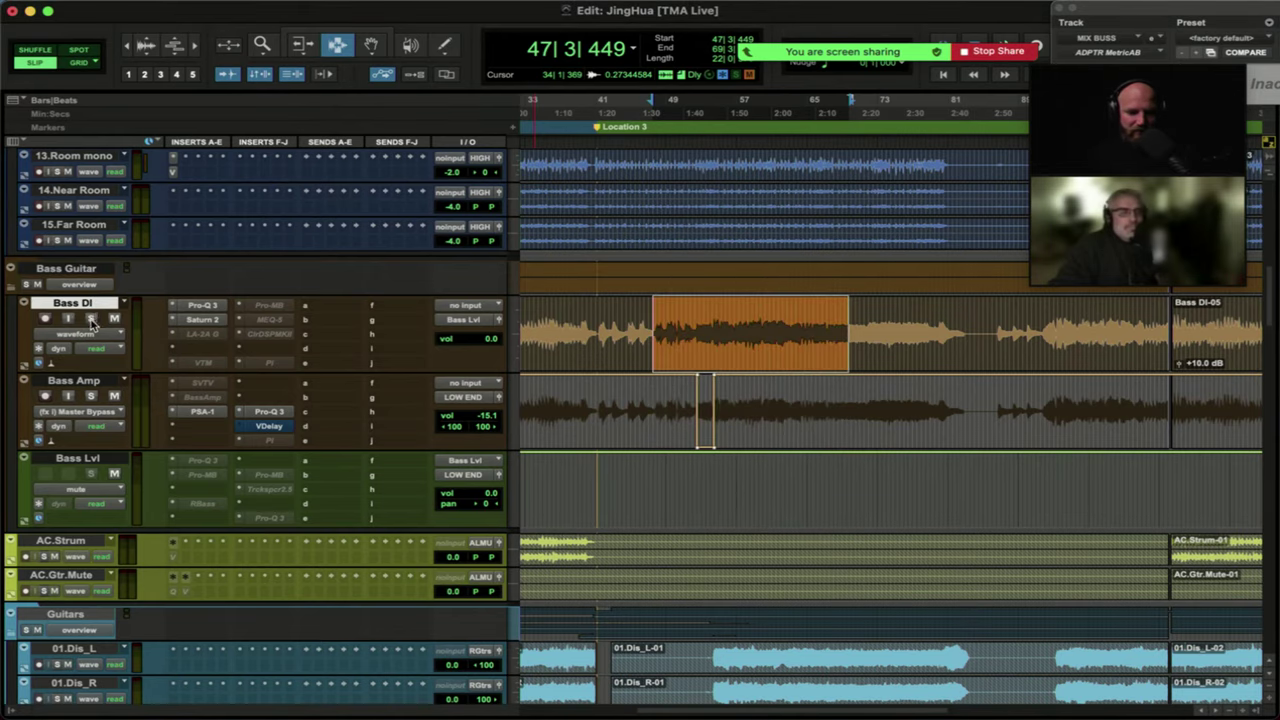
{"action": "left_click", "coordinate": [91, 318]}
Play the soloed Bass DI track from about bar 28.
{"action": "scroll", "coordinate": [700, 335], "scroll_direction": "left", "scroll_amount": 3}
{"action": "key", "text": "super+bracketleft"}
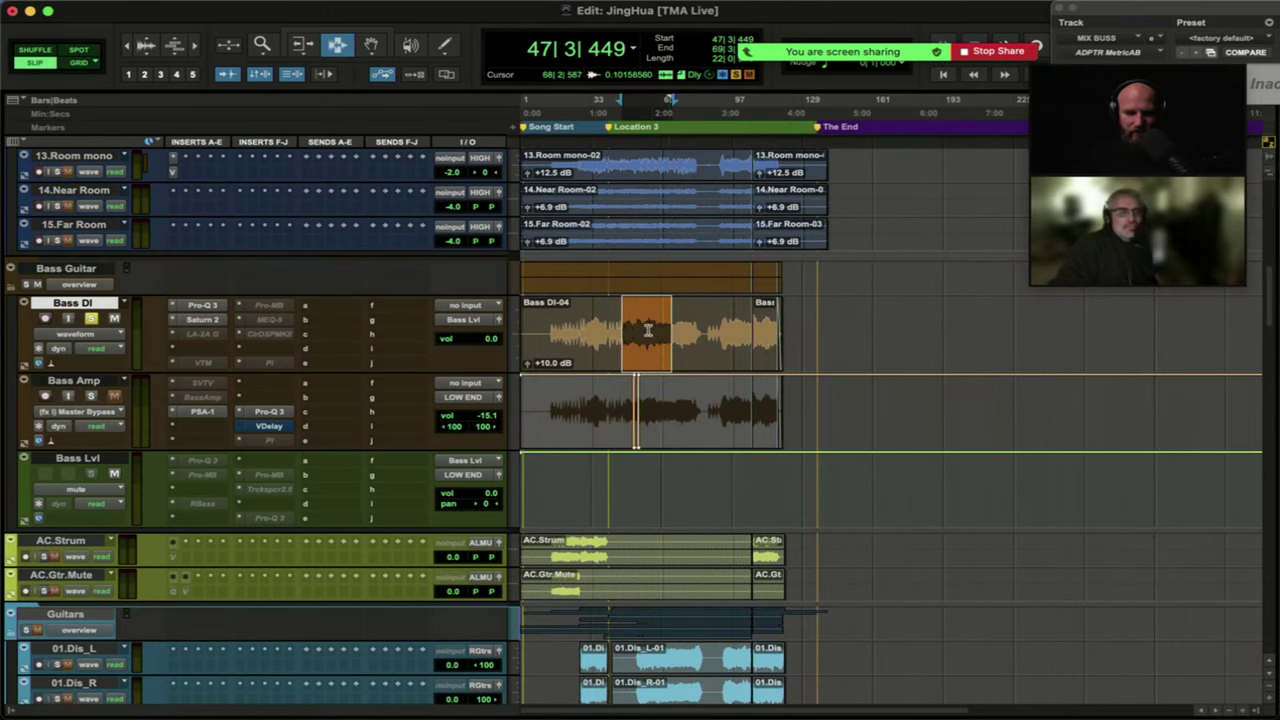
{"action": "key", "text": "super+bracketright"}
{"action": "key", "text": "super+bracketright"}
{"action": "left_click", "coordinate": [721, 328]}
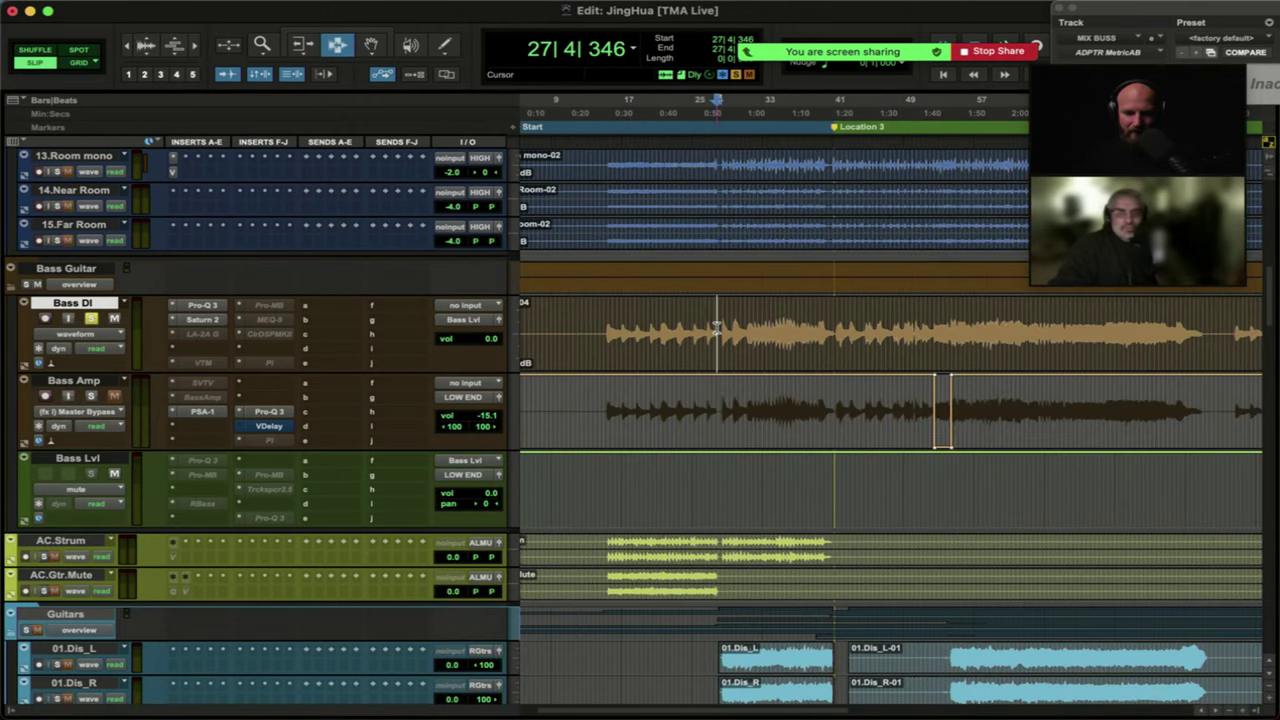
{"action": "key", "text": "space"}
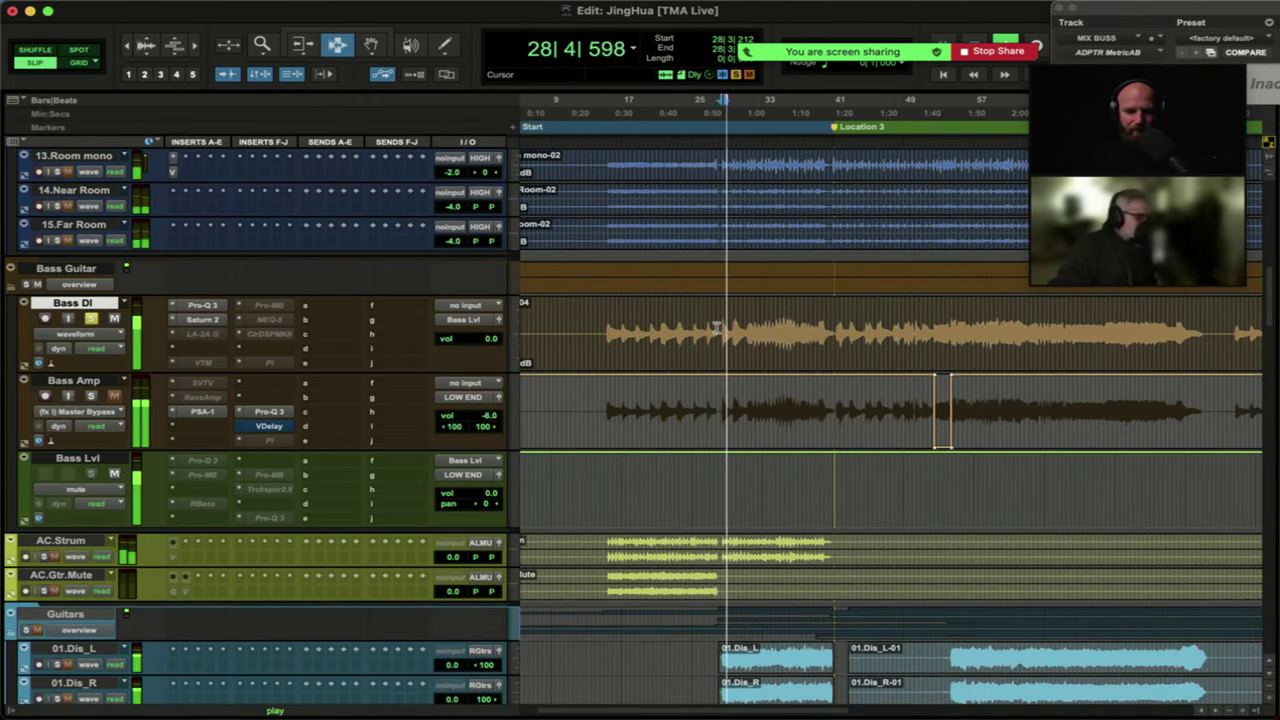
{"action": "key", "text": "space"}
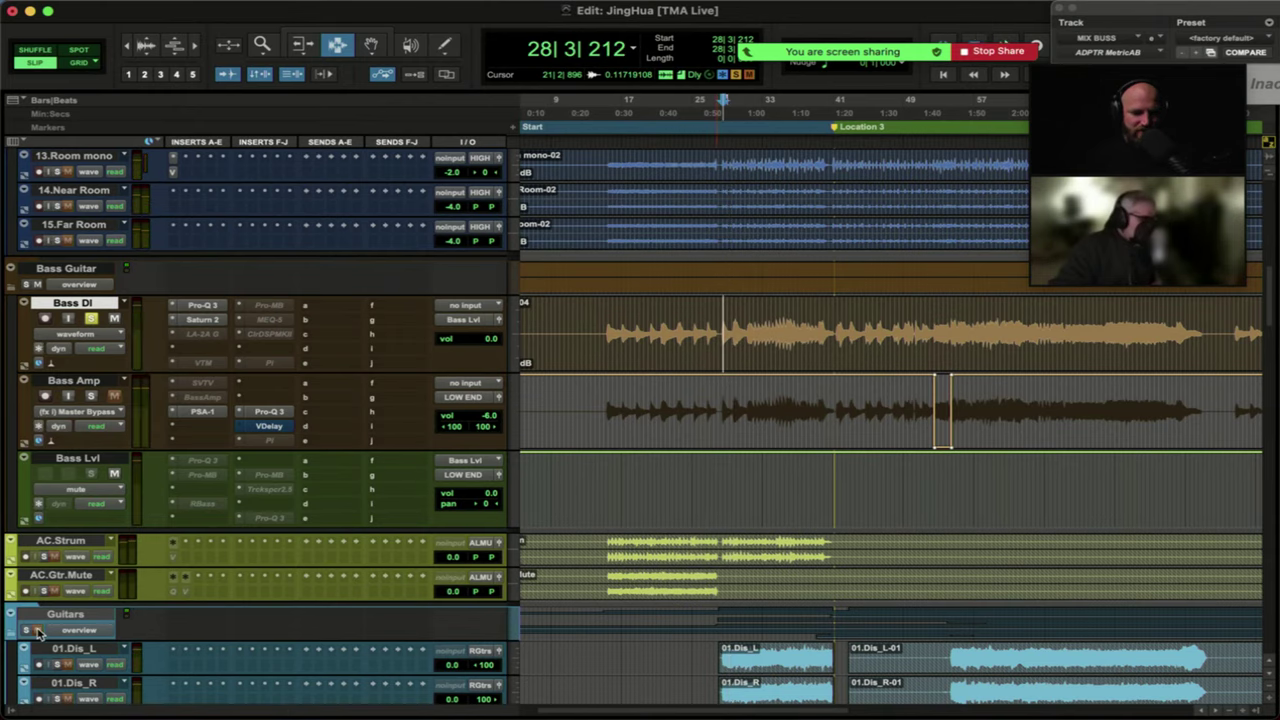
Mute the Guitars folder and audition the Bass DI from bar 28, bypassing its Pro-Q 3 and Saturn 2 inserts.
{"action": "left_click", "coordinate": [37, 630]}
{"action": "key", "text": "space"}
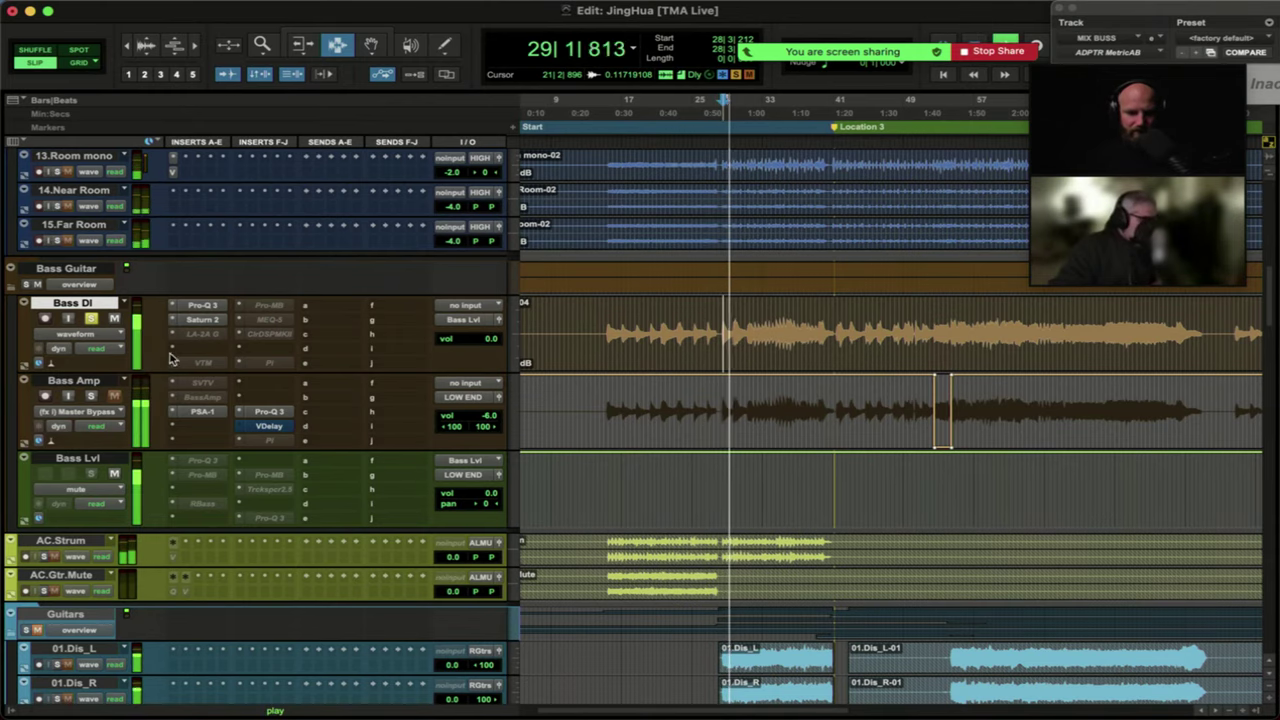
{"action": "key", "text": "space"}
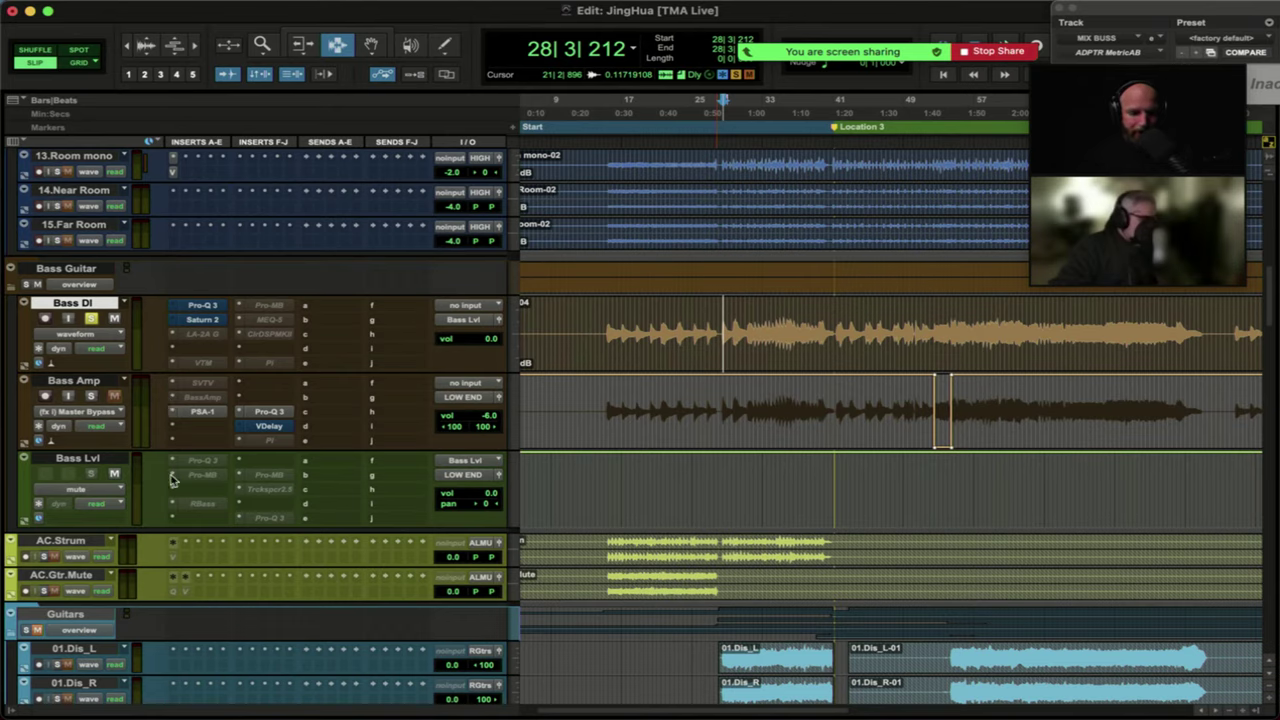
Play the soloed Bass DI from about bar 31 with its Pro-Q 3 and Saturn 2 bypassed.
{"action": "left_click", "coordinate": [88, 460]}
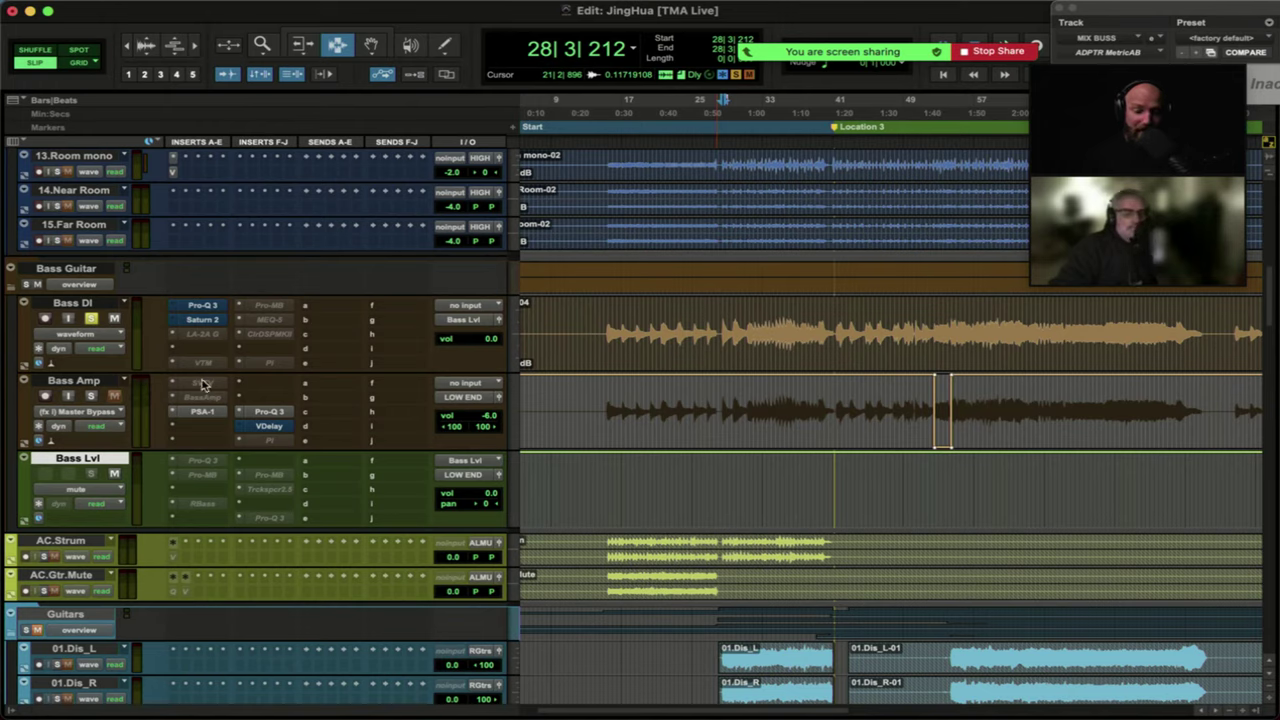
{"action": "left_click", "coordinate": [78, 304]}
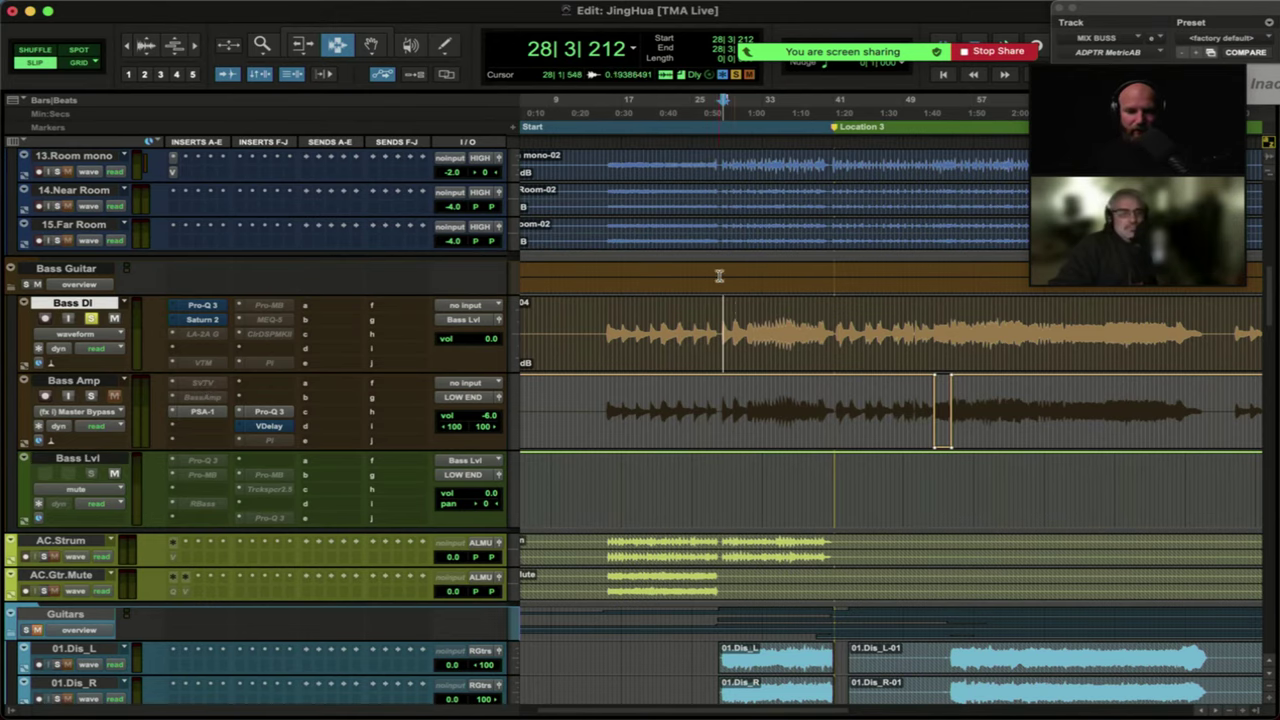
{"action": "left_click", "coordinate": [741, 320]}
{"action": "key", "text": "space"}
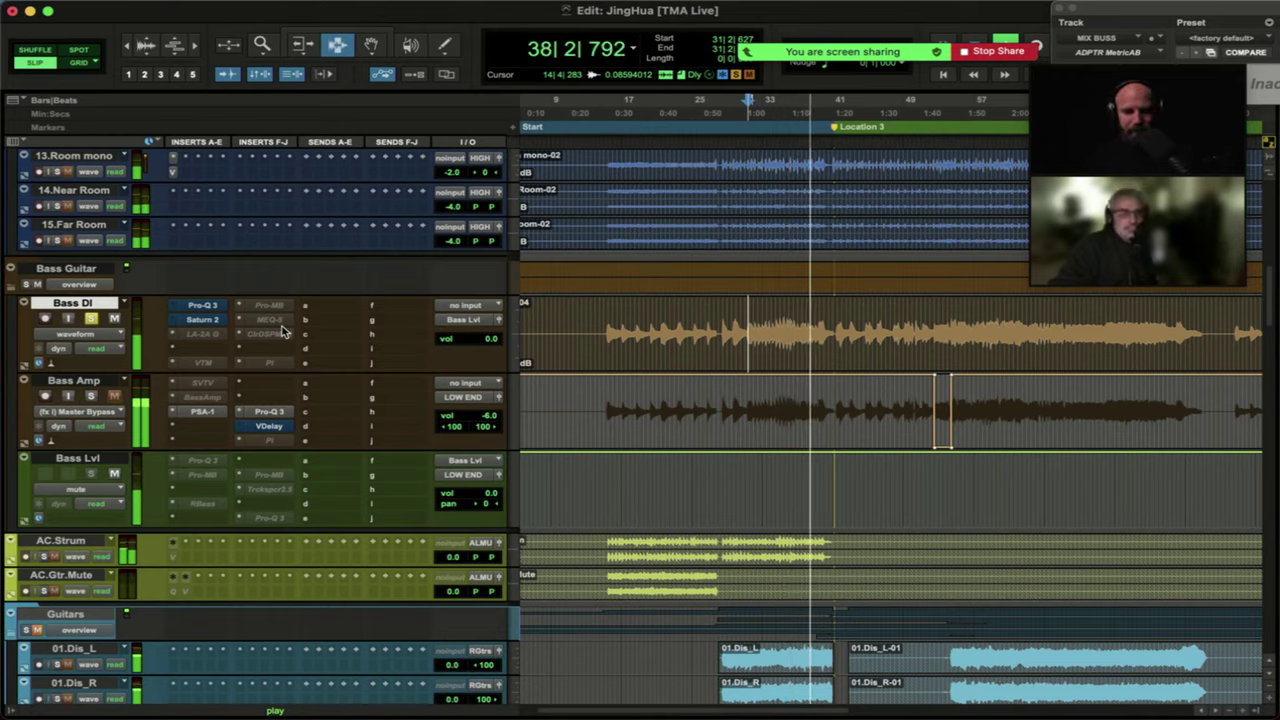
{"action": "key", "text": "space"}
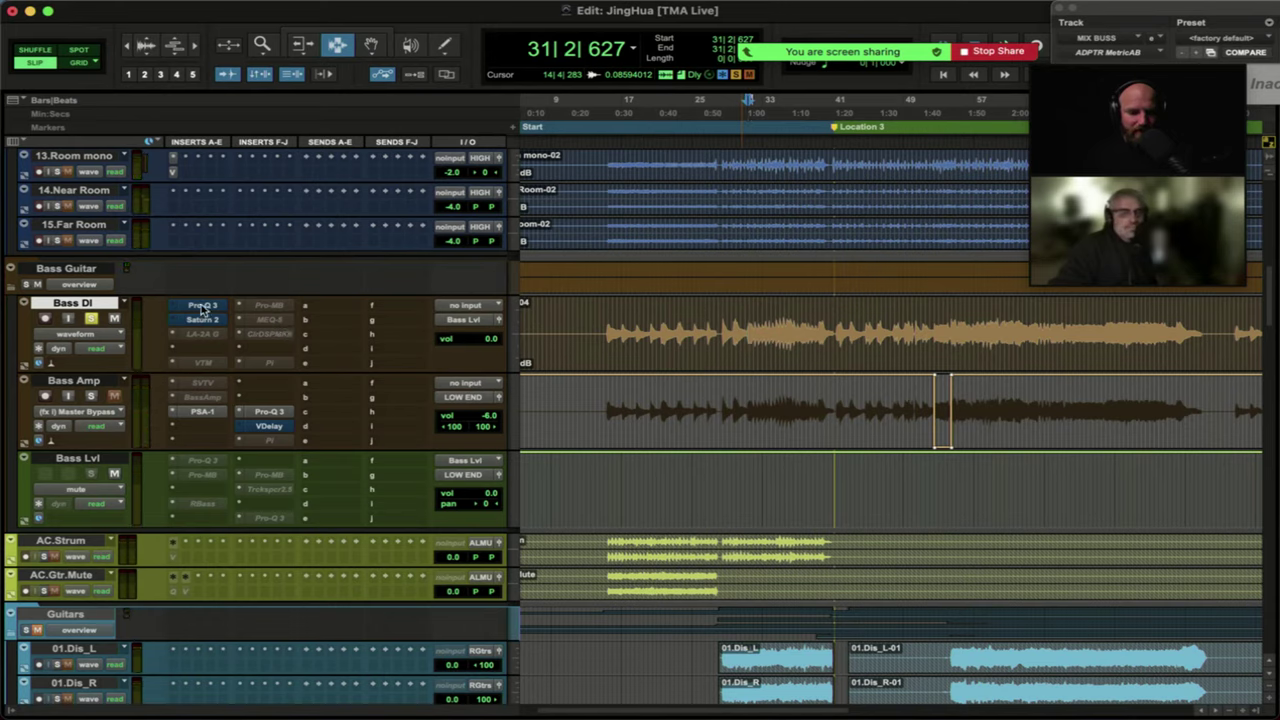
Compare the soloed Bass DI from bar 31 with its Pro-Q 3 and Saturn 2 enabled and bypassed.
{"action": "left_click", "coordinate": [203, 310]}
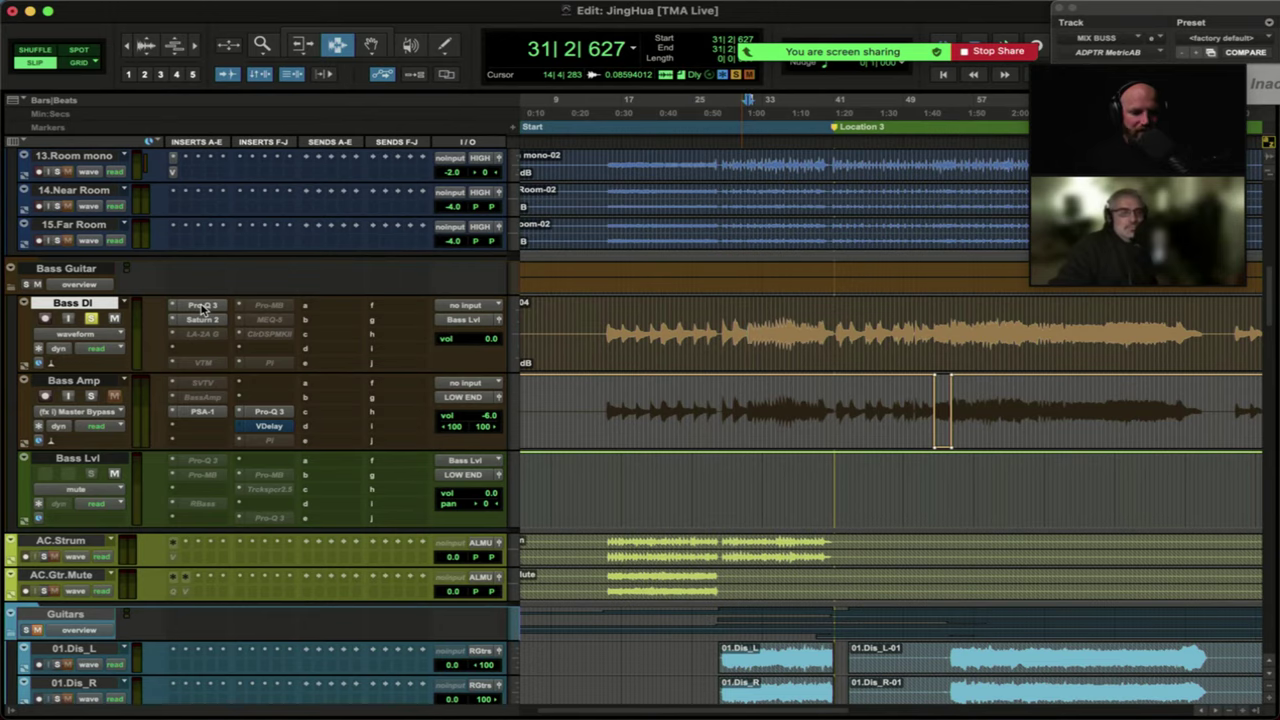
{"action": "key", "text": "space"}
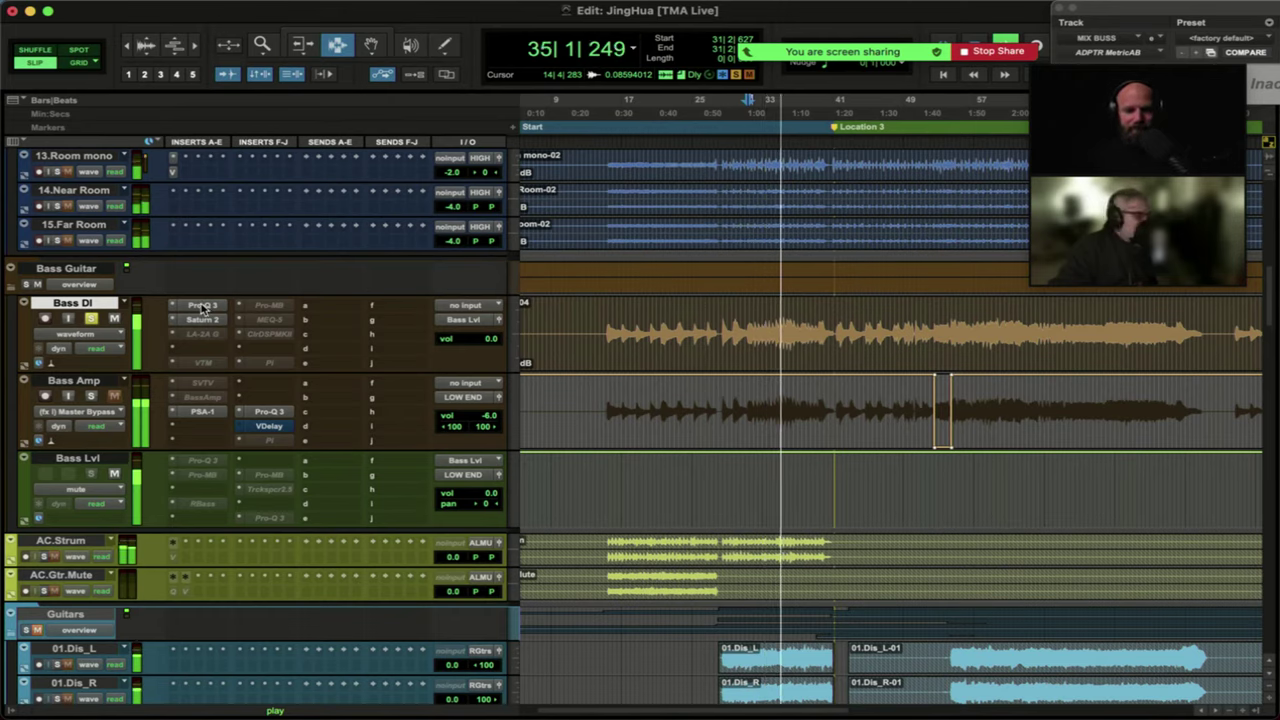
{"action": "left_click", "coordinate": [203, 309], "text": "super"}
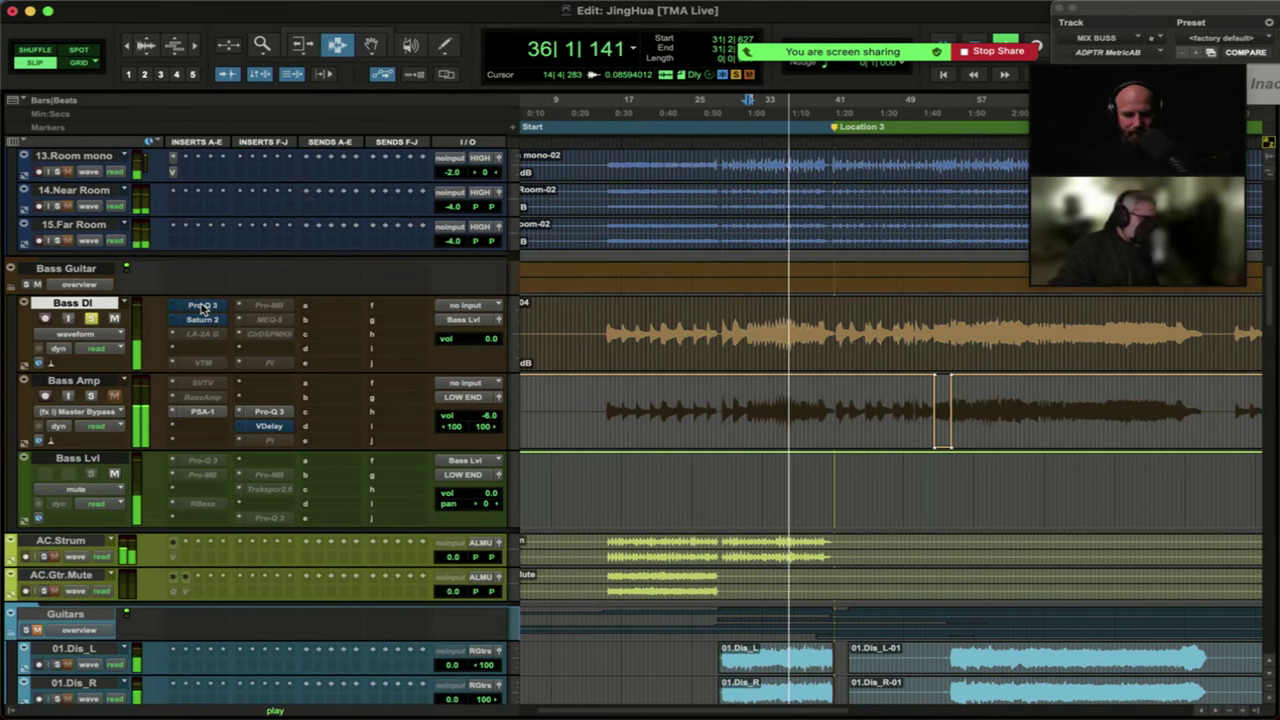
{"action": "key", "text": "space"}
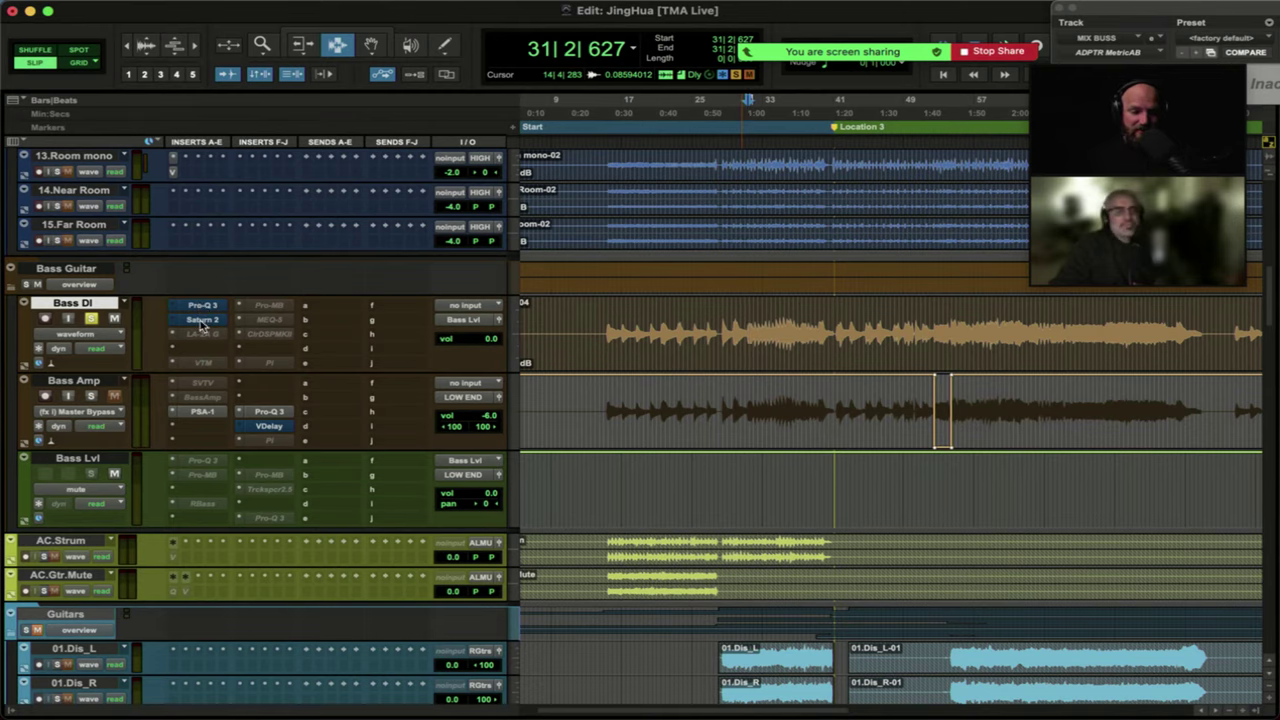
Review the band drive, level and Warm Tape settings in the Bass DI track's Saturn 2.
{"action": "left_click", "coordinate": [202, 318]}
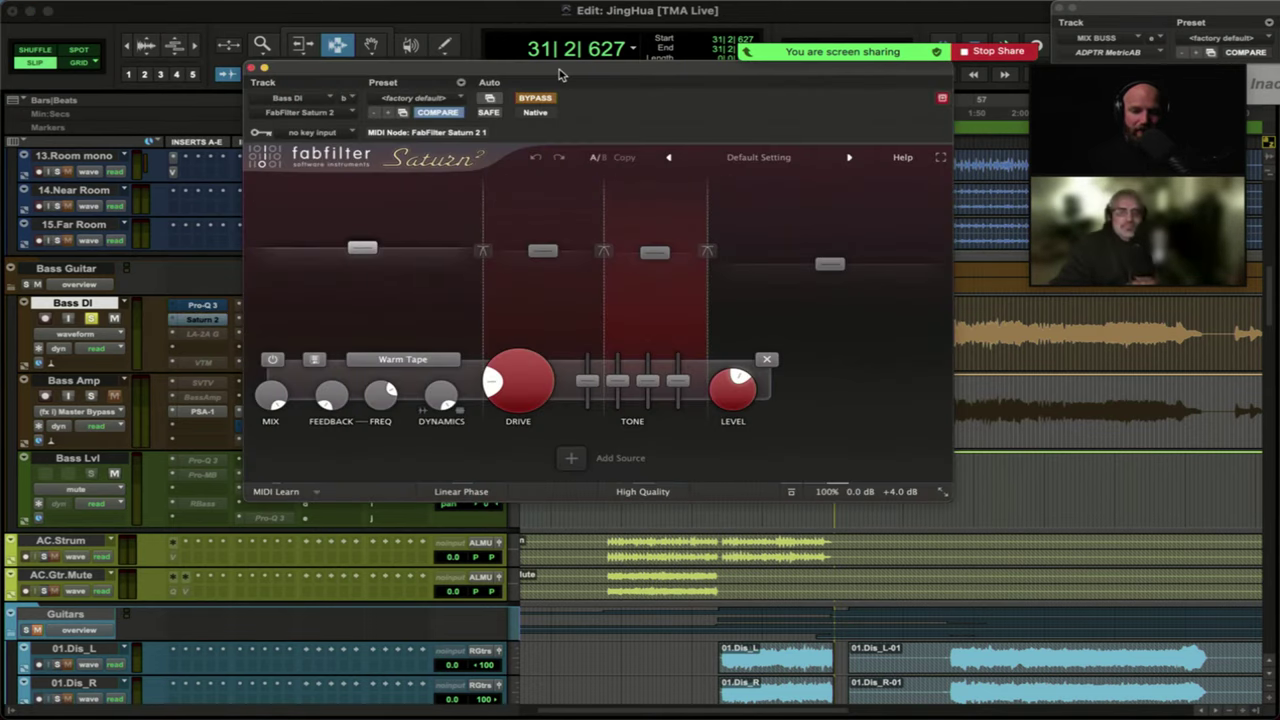
{"action": "mouse_move", "coordinate": [433, 398]}
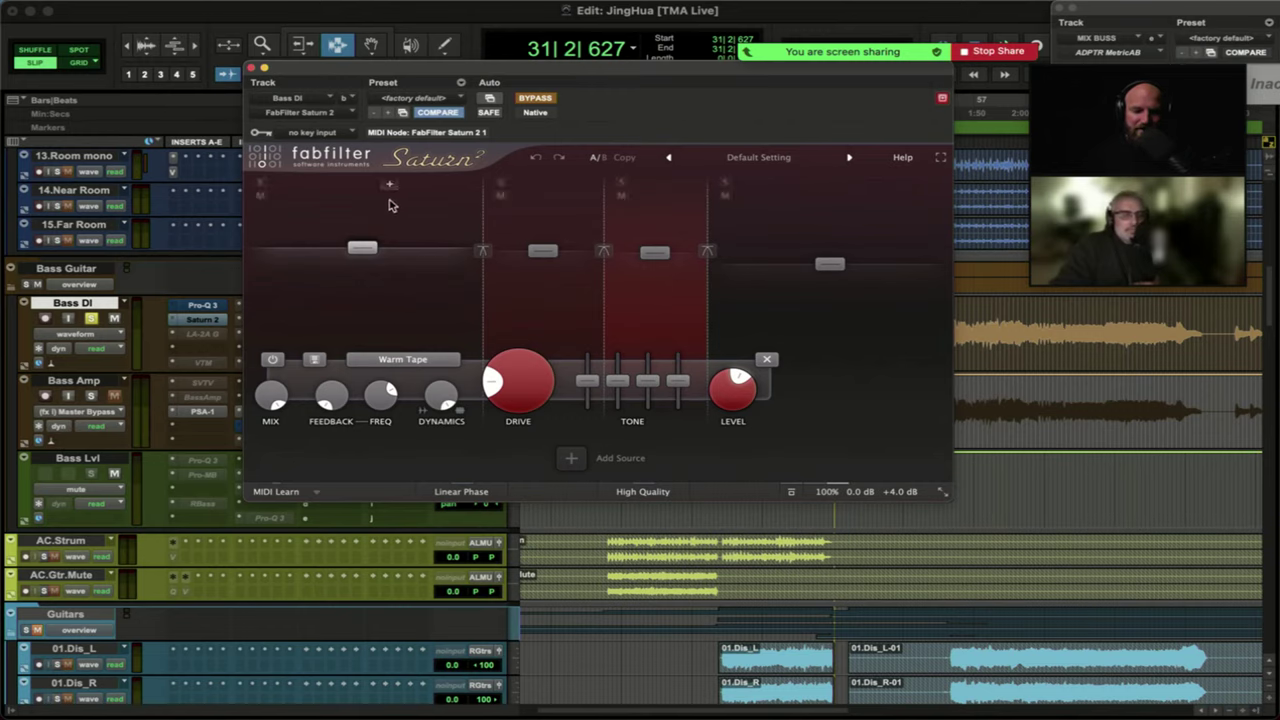
{"action": "mouse_move", "coordinate": [527, 370]}
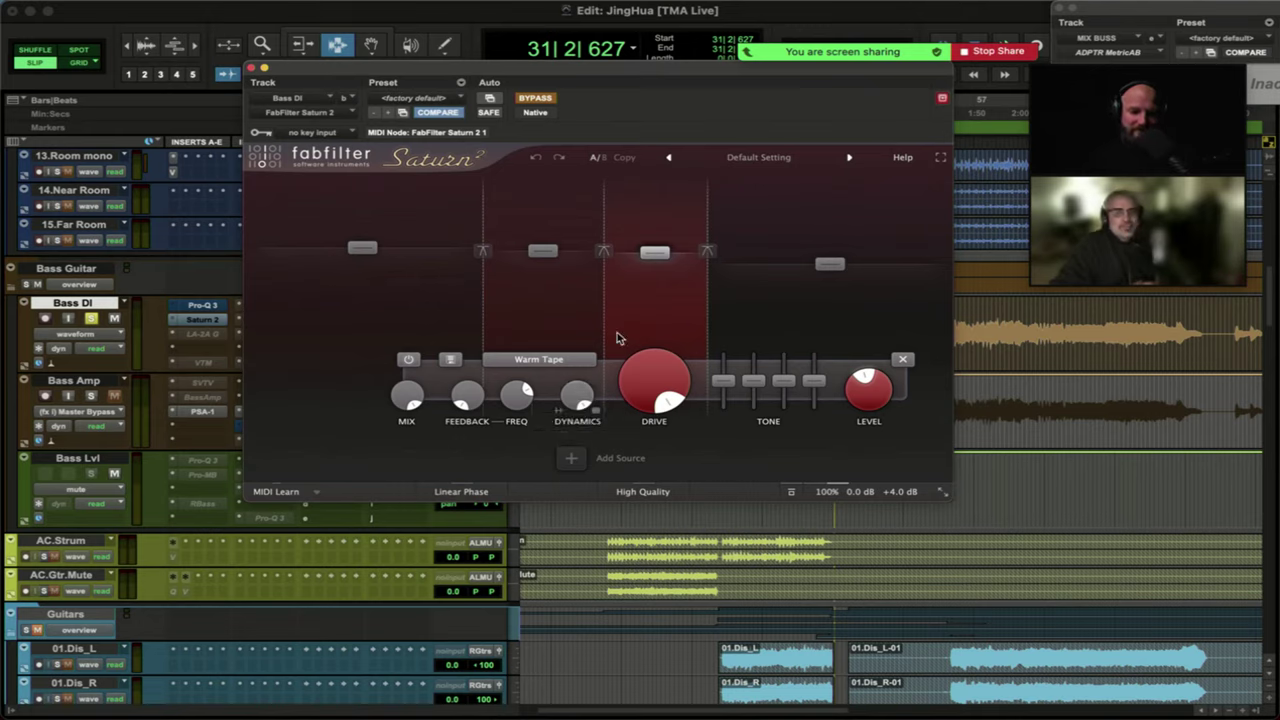
{"action": "mouse_move", "coordinate": [575, 400]}
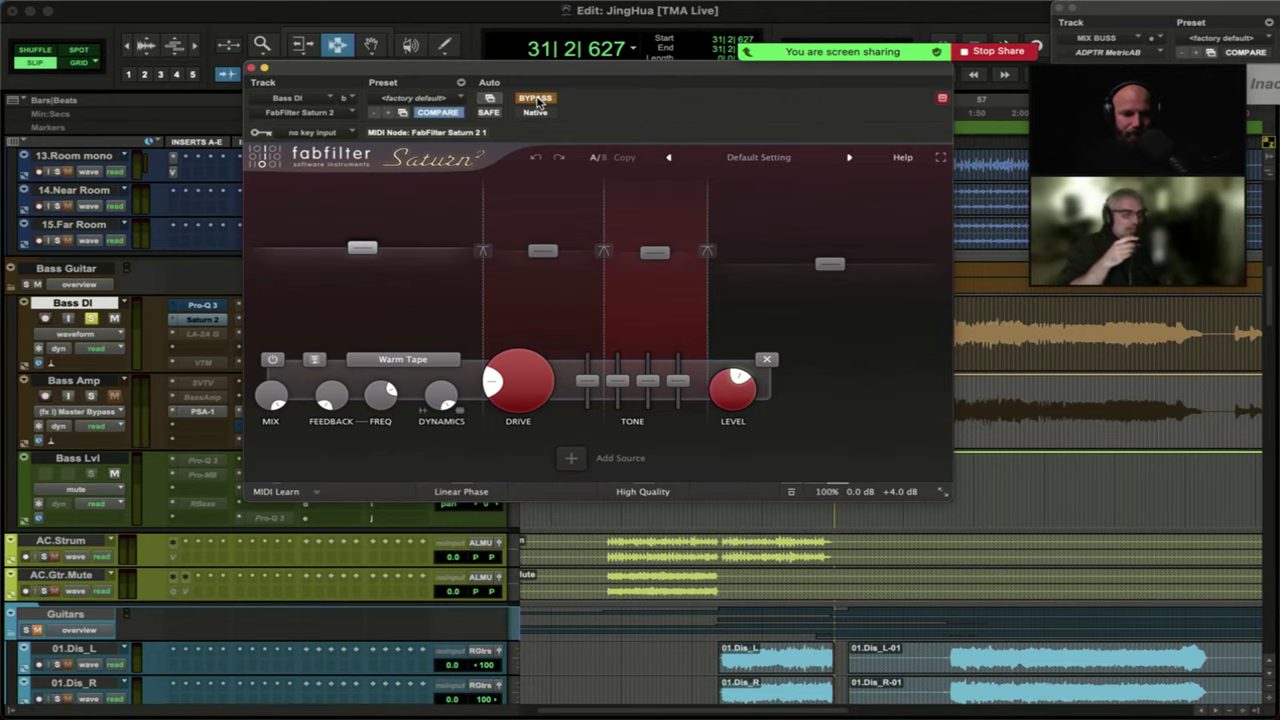
Inspect the 765 Hz cut in the Bass DI track's Pro-Q 3 and close the plug-in.
{"action": "left_click", "coordinate": [203, 306]}
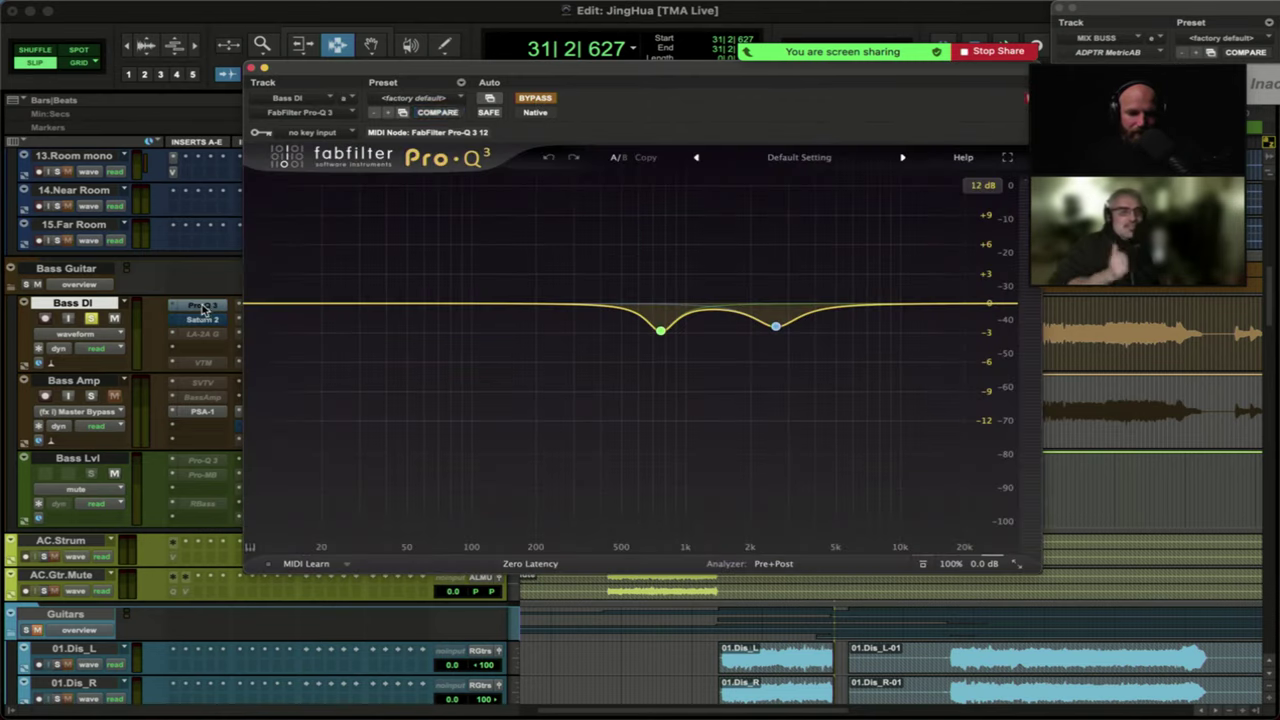
{"action": "mouse_move", "coordinate": [660, 333]}
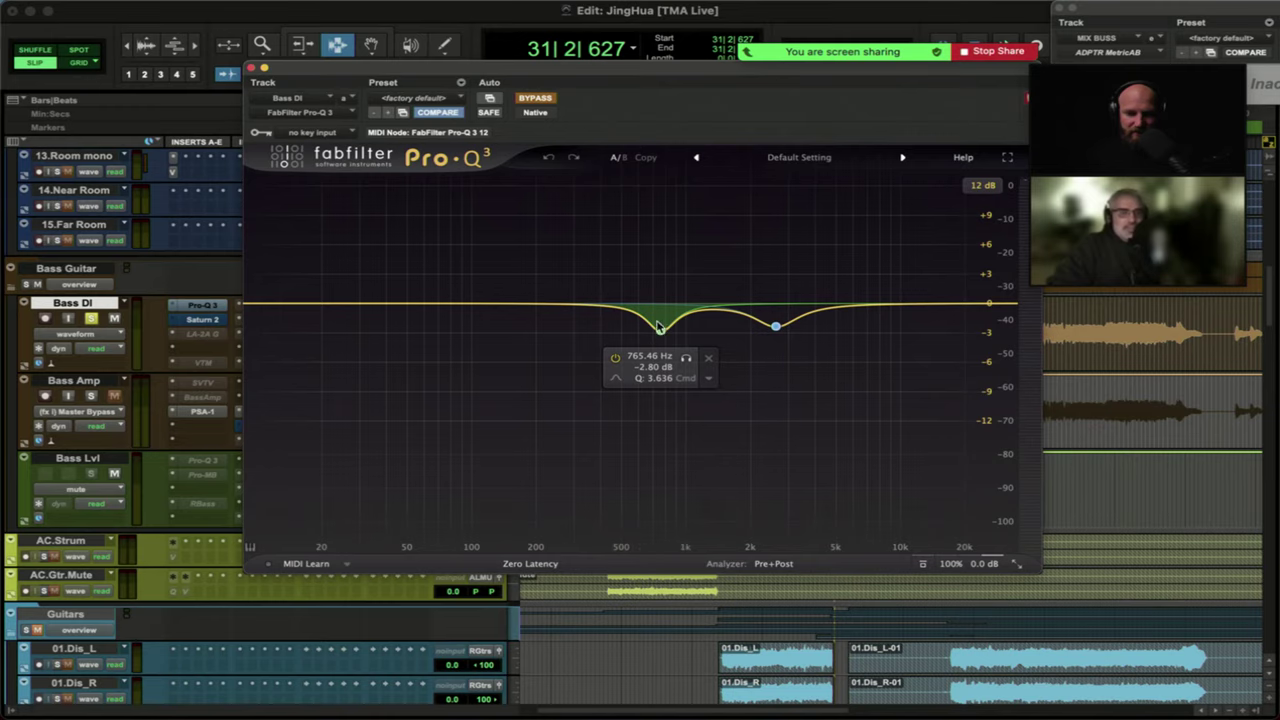
{"action": "left_click", "coordinate": [203, 308]}
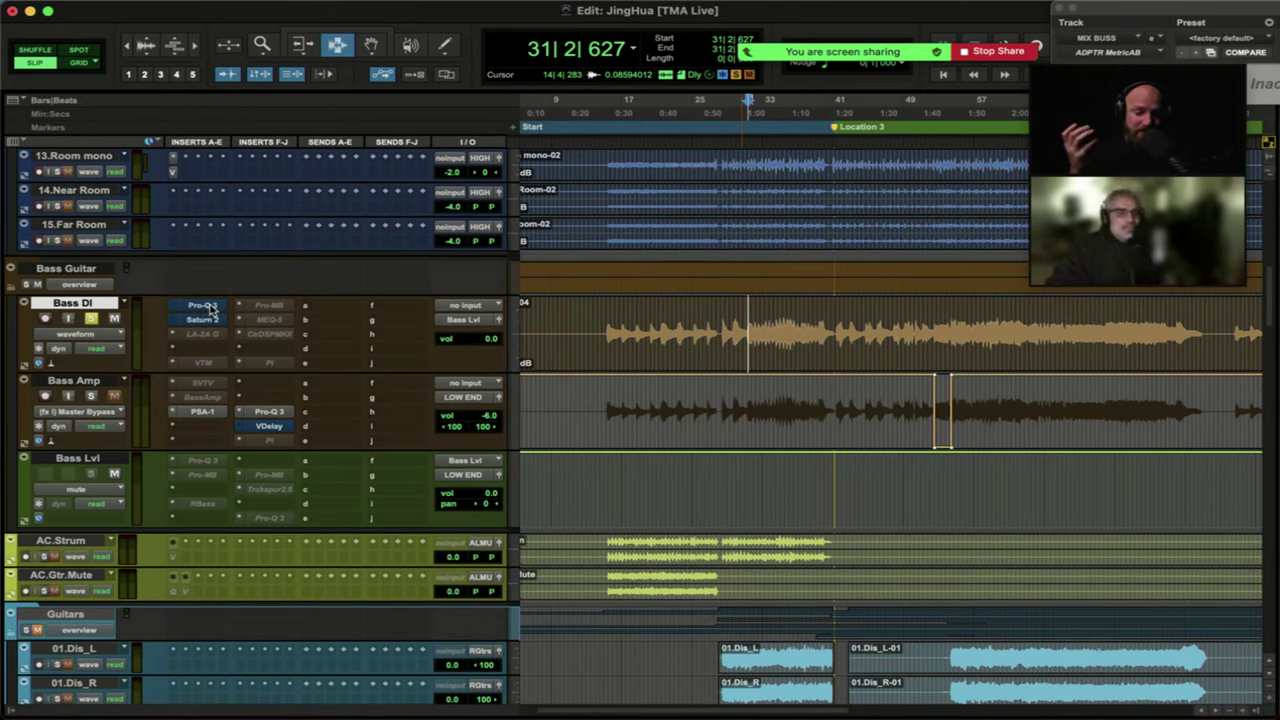
Play the soloed Bass DI from bar 31 with Pro-Q 3 and Saturn 2 bypassed, and replay it with both inserts enabled.
{"action": "key", "text": "space"}
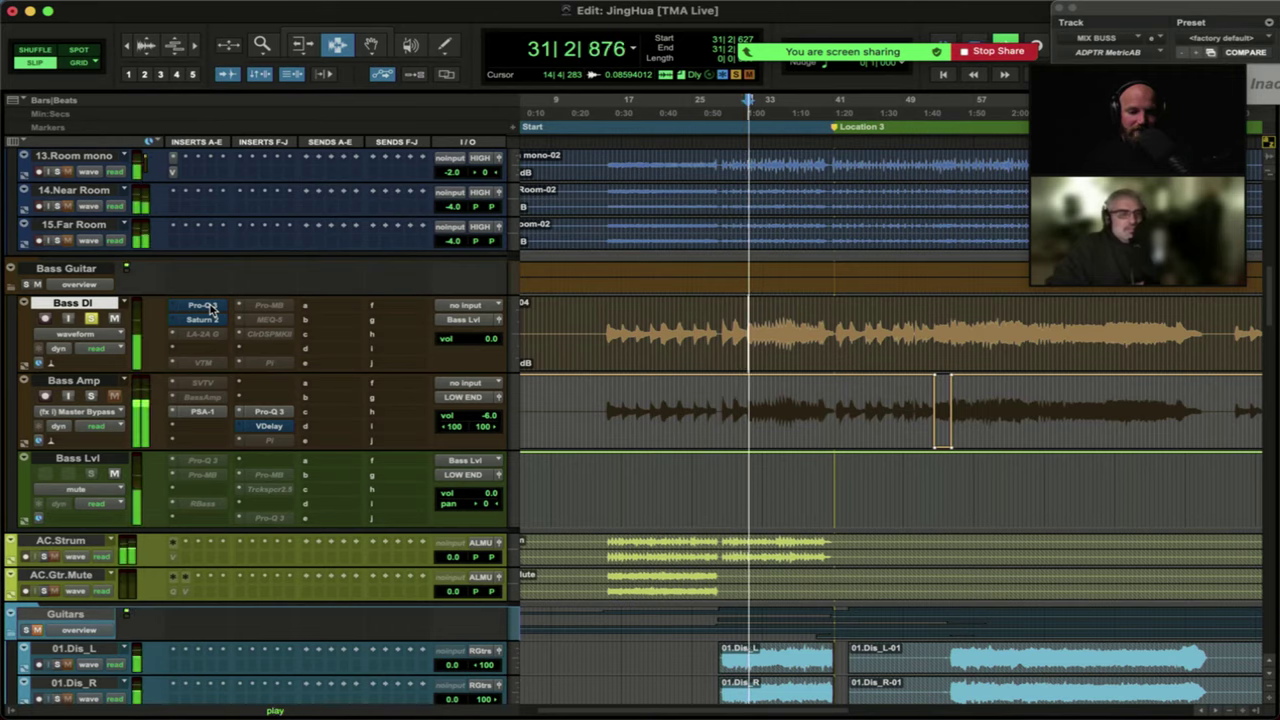
{"action": "key", "text": "space"}
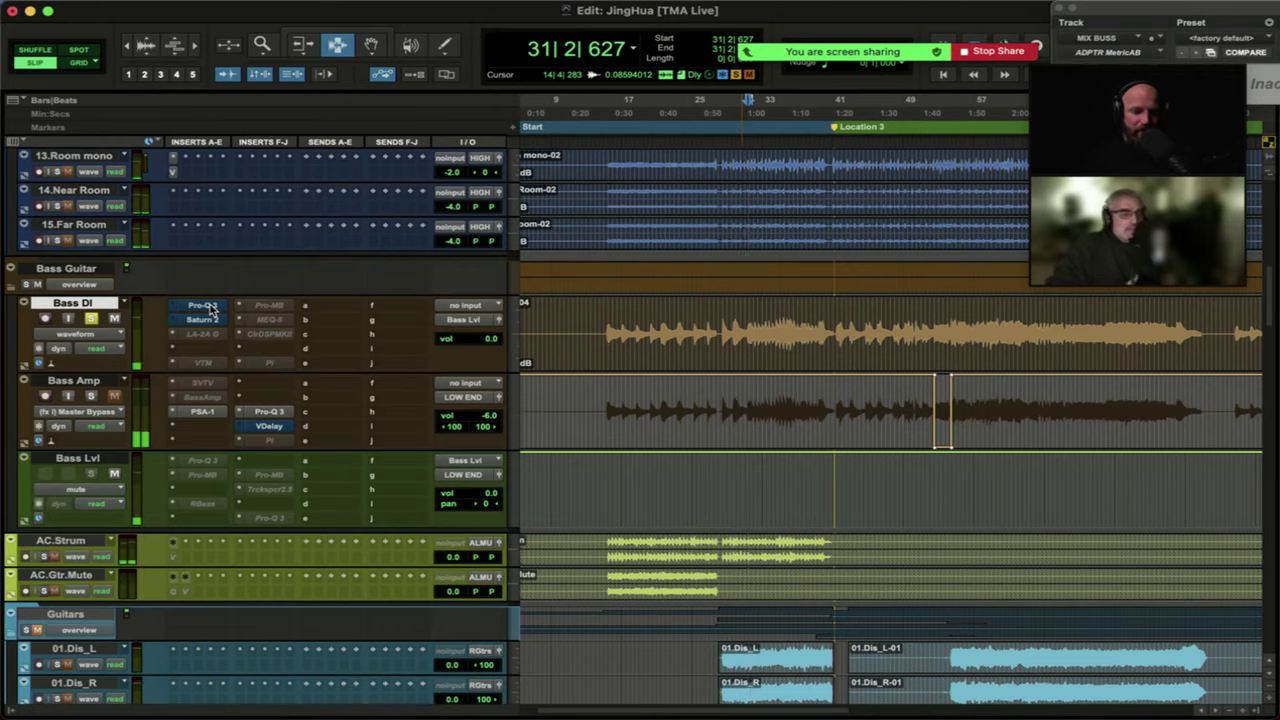
{"action": "key", "text": "space"}
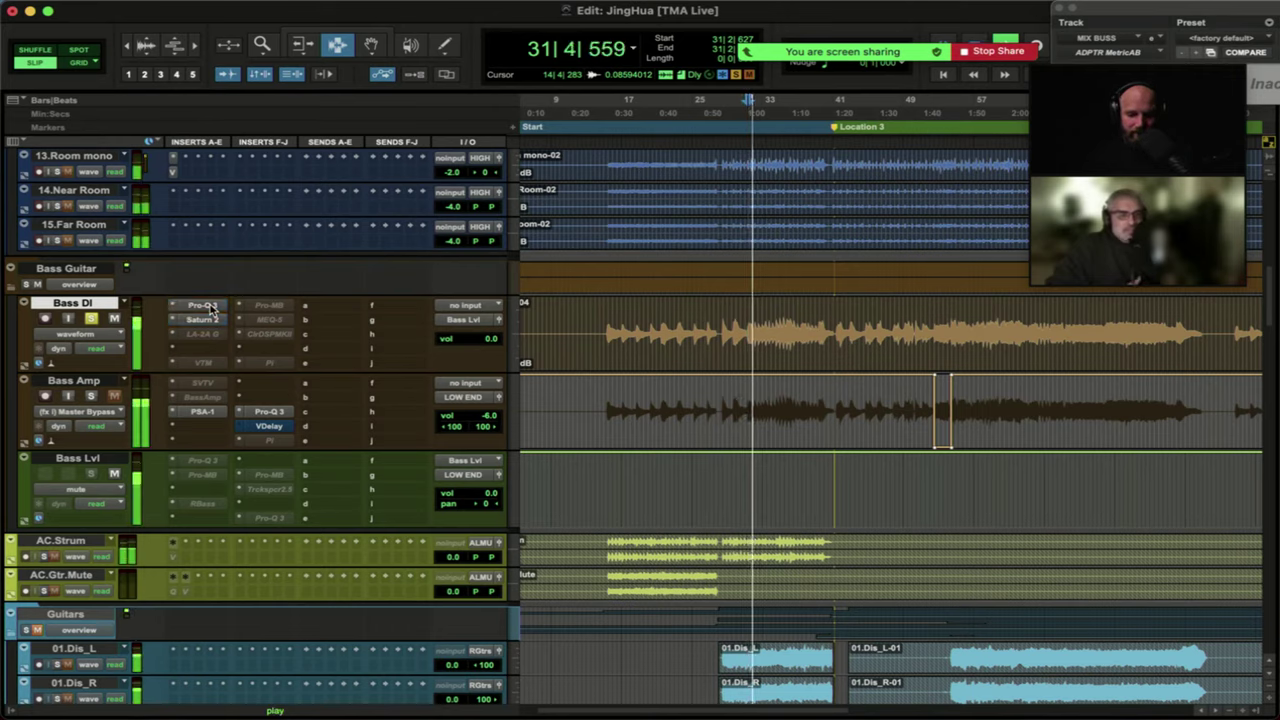
{"action": "key", "text": "space"}
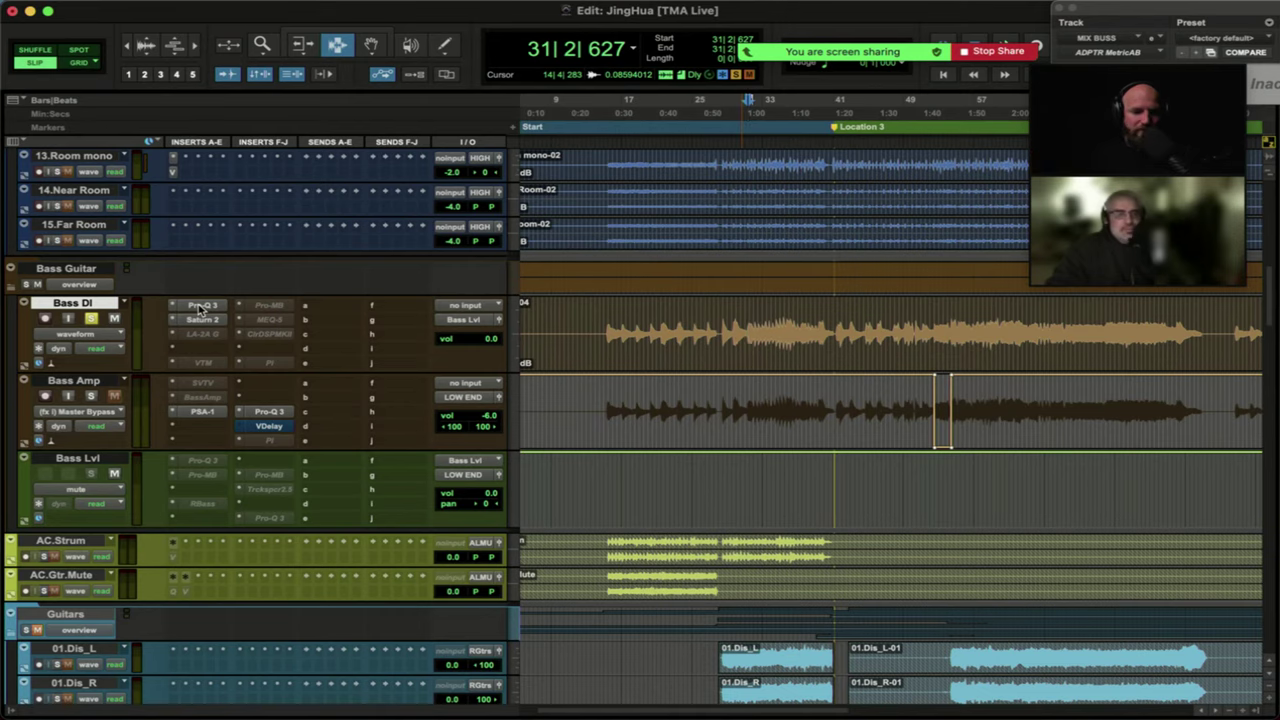
Inspect the Warm Tape band's dynamics and frequency bands in the Bass DI's Saturn 2, and close the plug-in.
{"action": "left_click", "coordinate": [202, 319]}
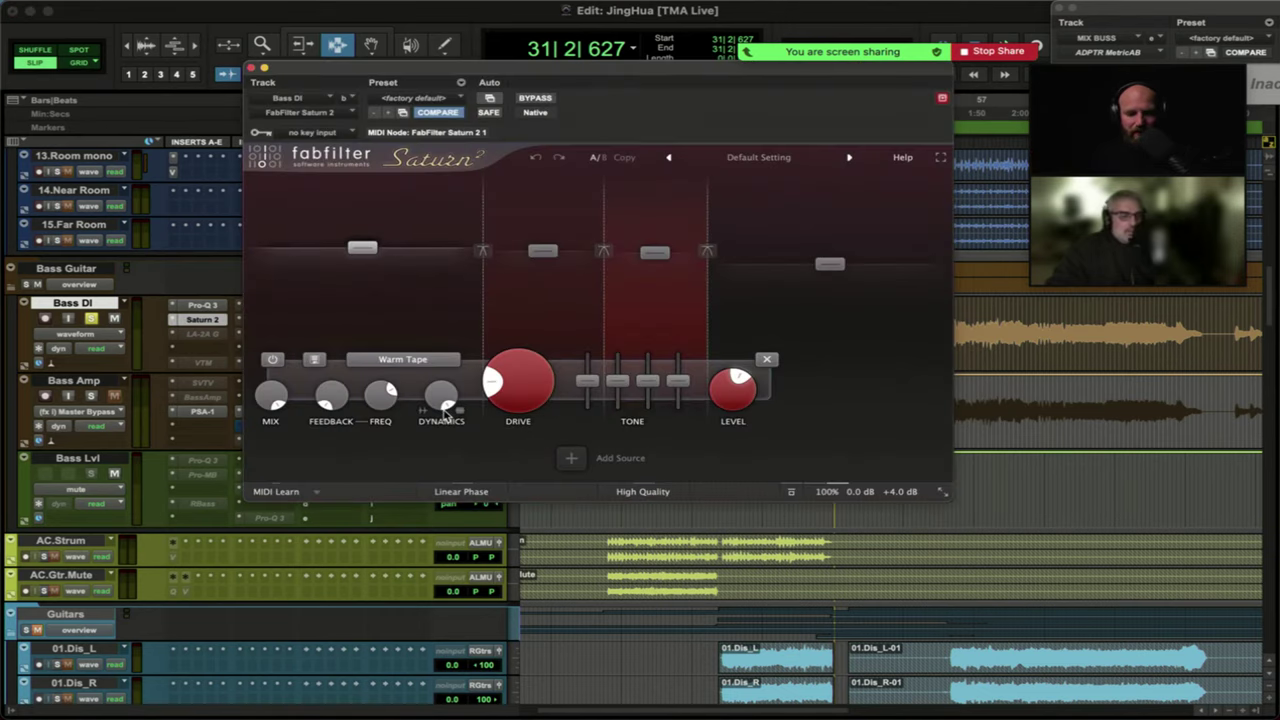
{"action": "mouse_move", "coordinate": [446, 407]}
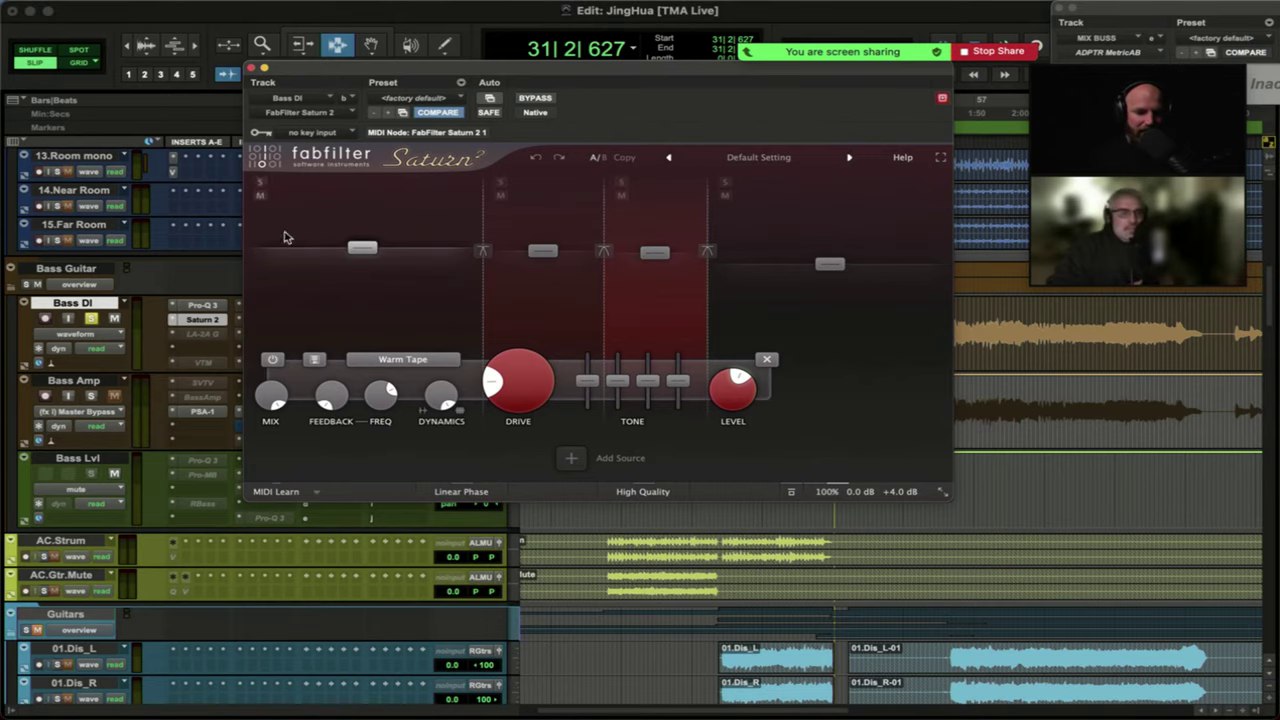
{"action": "left_click", "coordinate": [201, 320]}
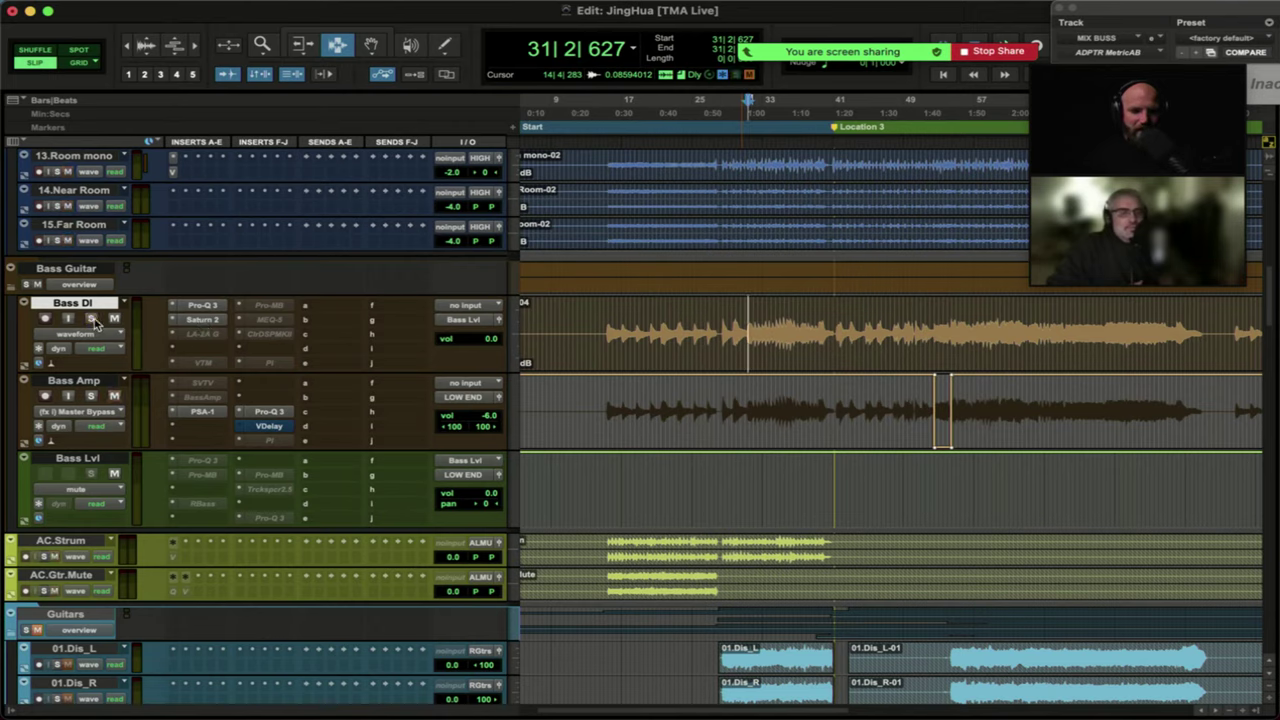
Solo the Bass Amp instead of the Bass DI and play it from bar 31.
{"action": "left_click", "coordinate": [91, 396]}
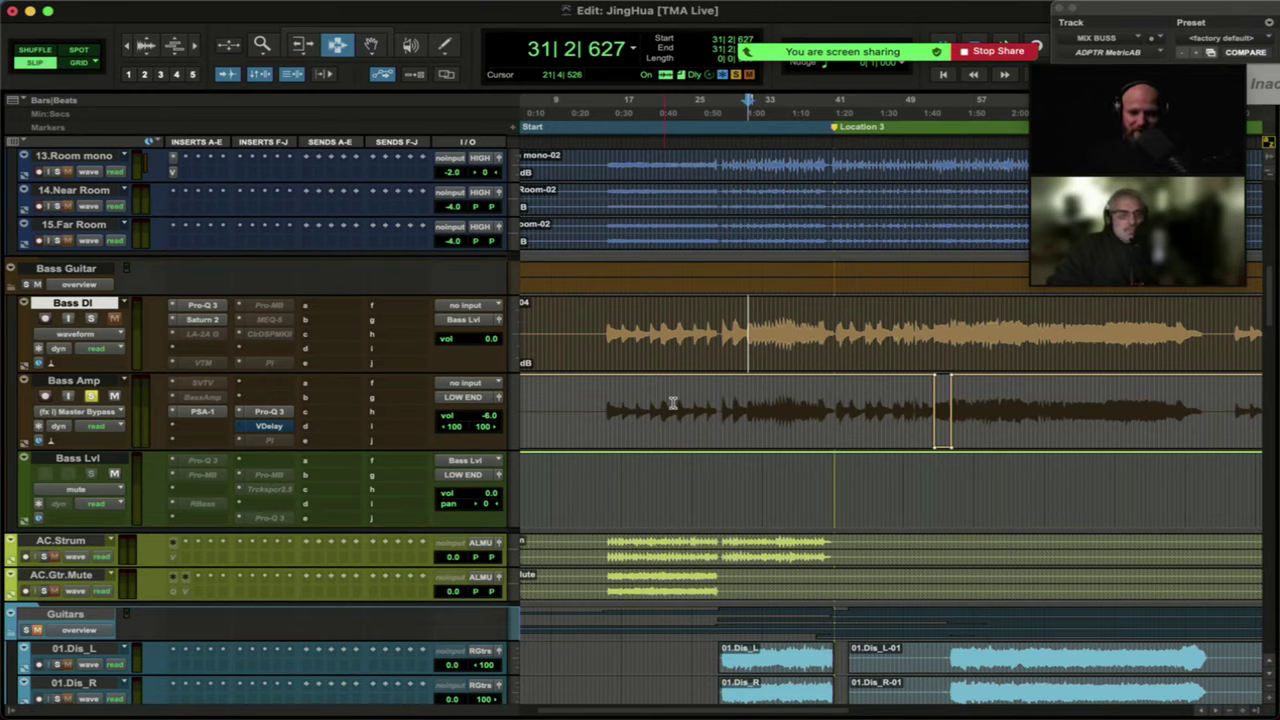
{"action": "key", "text": "space"}
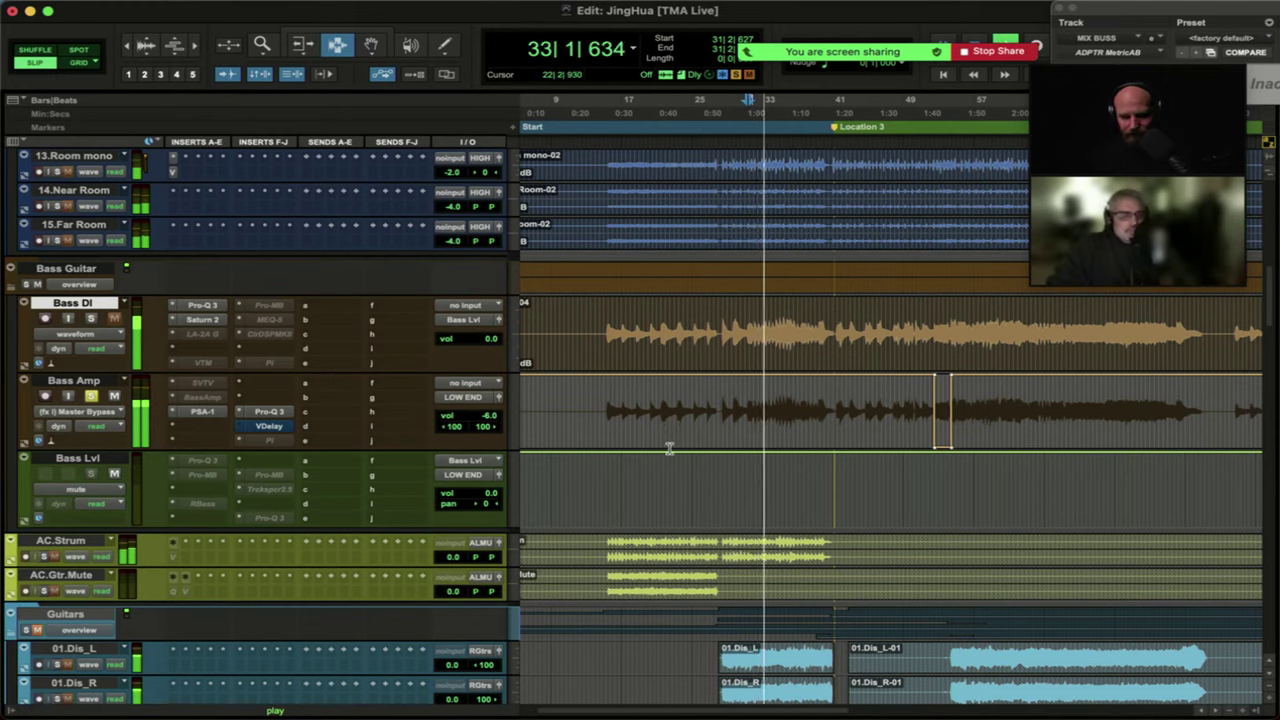
{"action": "key", "text": "space"}
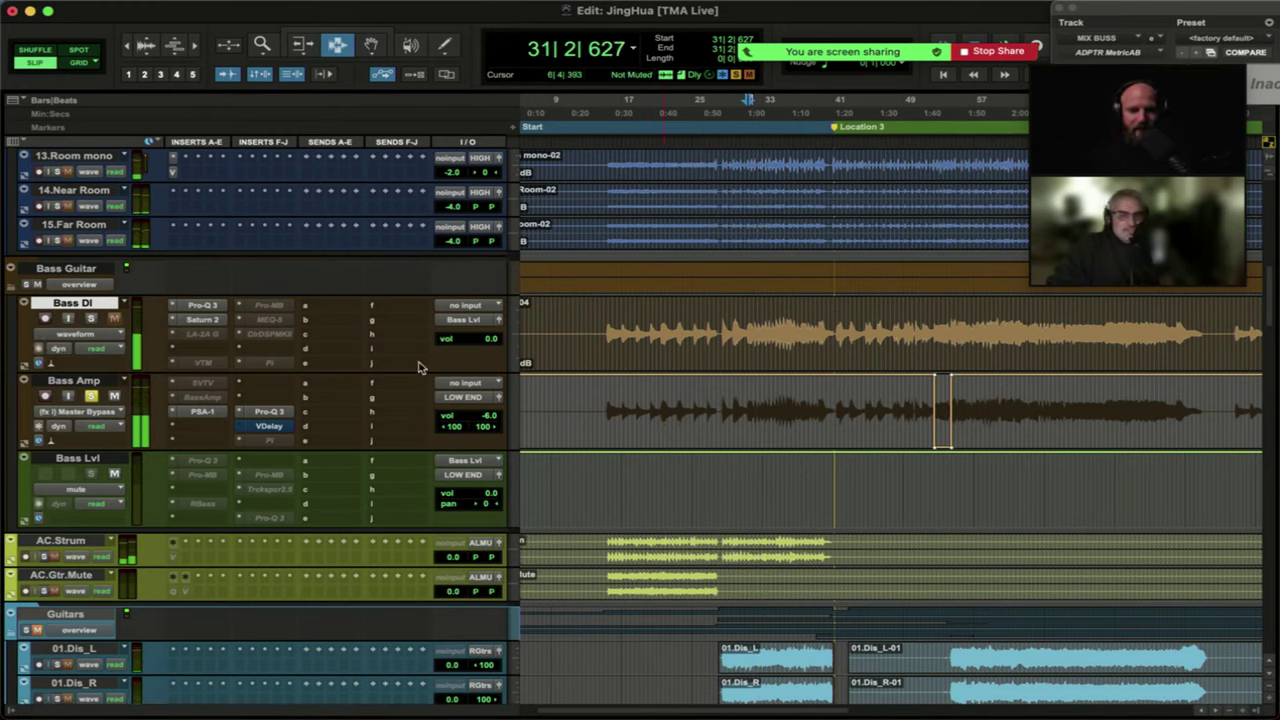
Display the Bass Amp track's volume automation over the whole song.
{"action": "left_click", "coordinate": [672, 403]}
{"action": "key", "text": "ctrl+minus"}
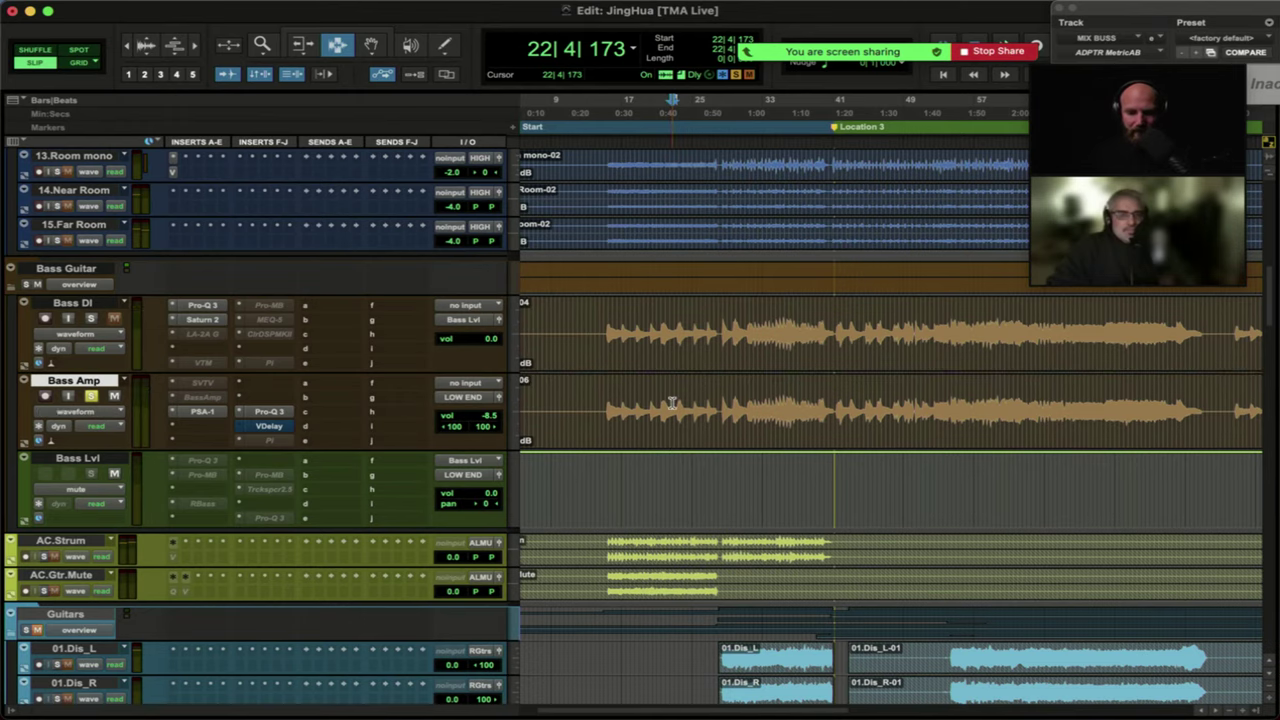
{"action": "key", "text": "super+bracketleft"}
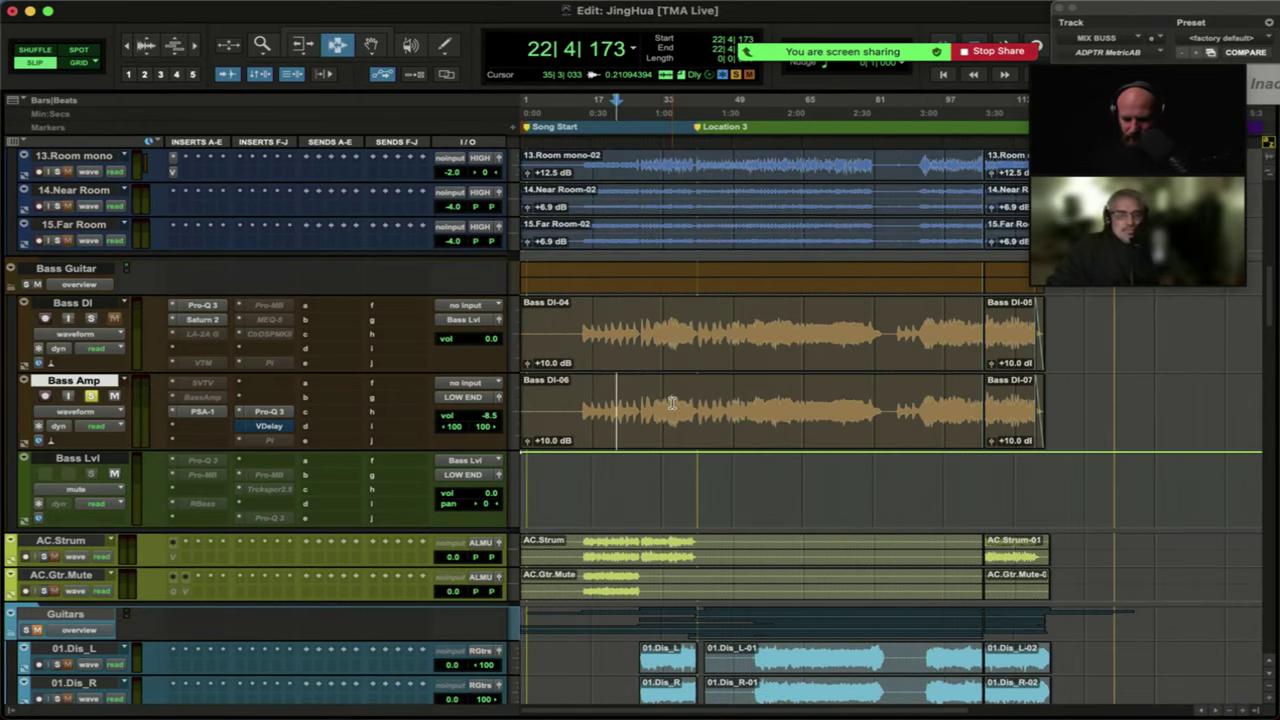
{"action": "key", "text": "ctrl+minus"}
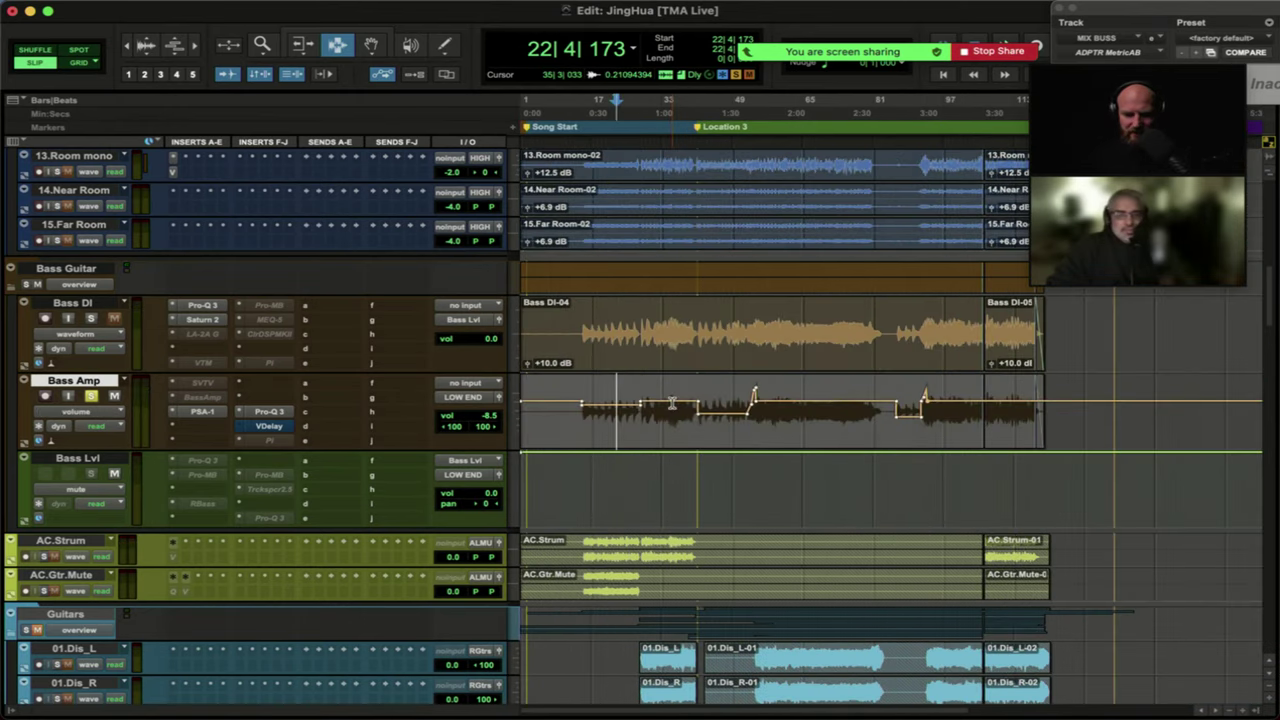
Review the Bass Amp volume automation section by section from about bar 14 to the part after Location 3.
{"action": "left_click", "coordinate": [578, 418]}
{"action": "key", "text": "super+bracketright"}
{"action": "scroll", "coordinate": [578, 420], "scroll_direction": "right", "scroll_amount": 5}
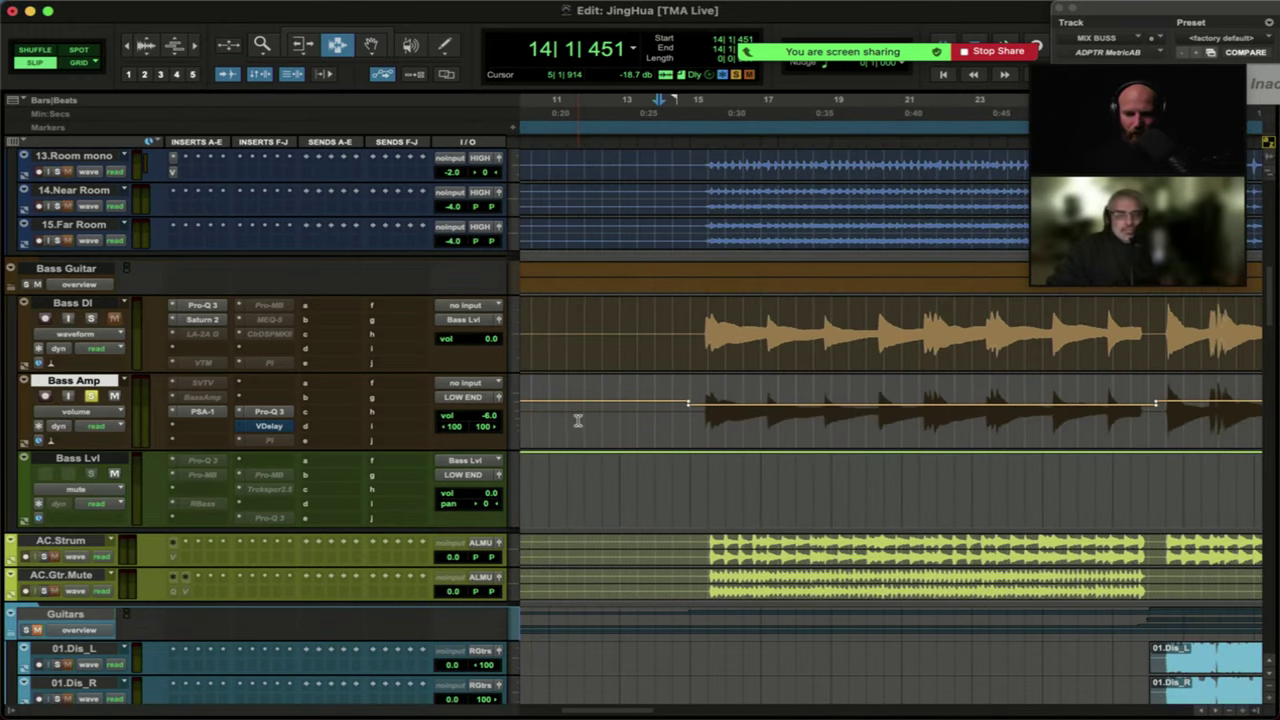
{"action": "key", "text": "super+bracketleft"}
{"action": "scroll", "coordinate": [660, 418], "scroll_direction": "right", "scroll_amount": 10}
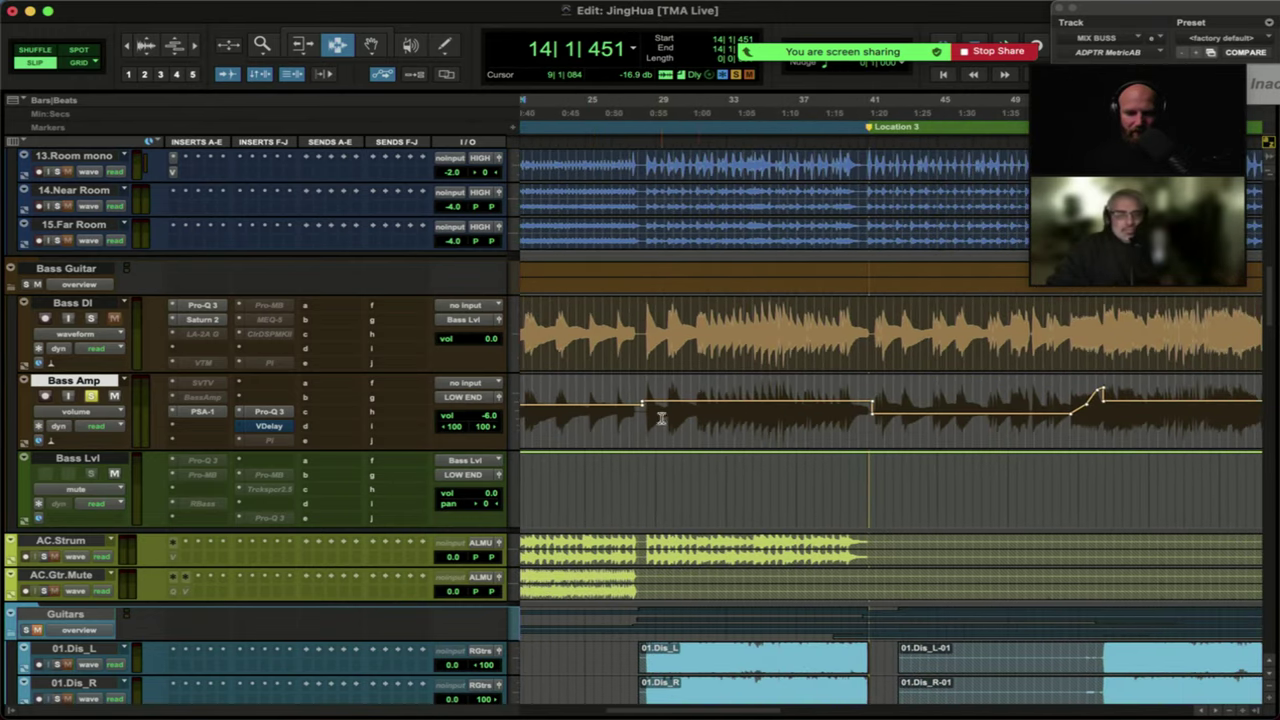
{"action": "scroll", "coordinate": [710, 404], "scroll_direction": "right", "scroll_amount": 10}
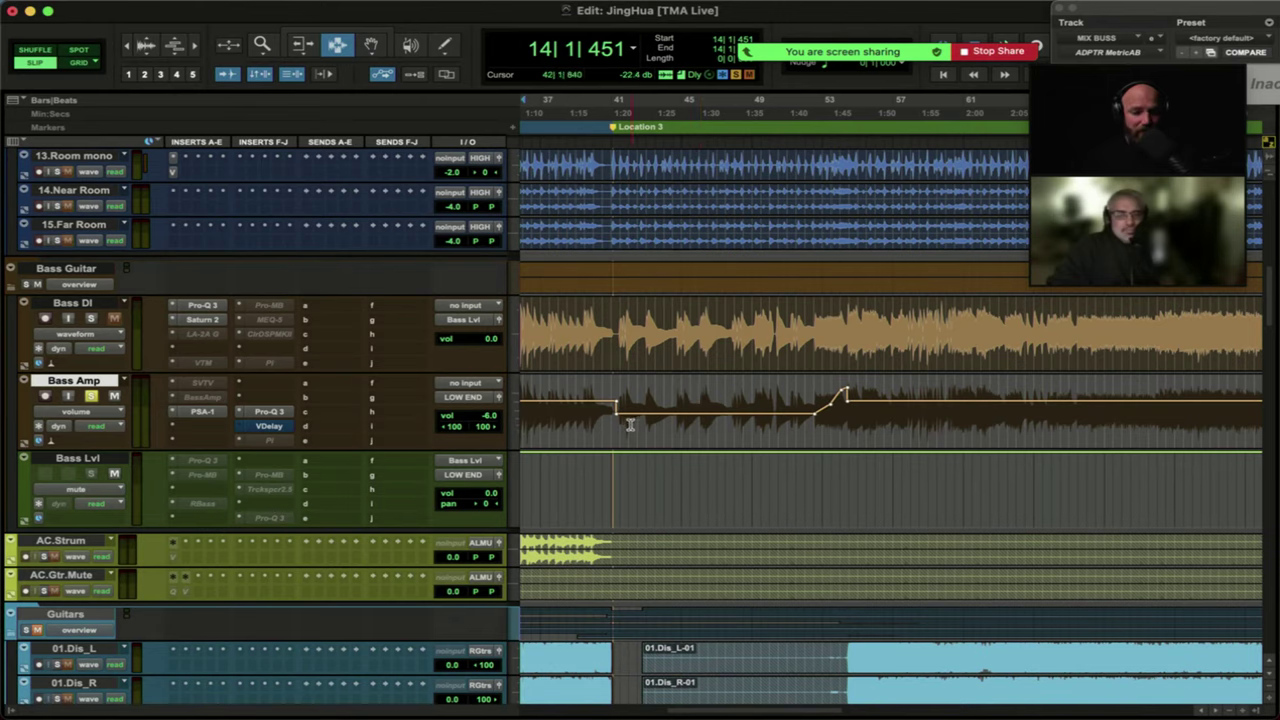
Examine the Bass Amp volume ramp between about bars 52 and 55 up close, and place the playback cursor in bar 51.
{"action": "scroll", "coordinate": [617, 430], "scroll_direction": "right", "scroll_amount": 4}
{"action": "scroll", "coordinate": [617, 430], "scroll_direction": "up", "scroll_amount": 1}
{"action": "left_click_drag", "start_coordinate": [672, 458], "coordinate": [718, 460]}
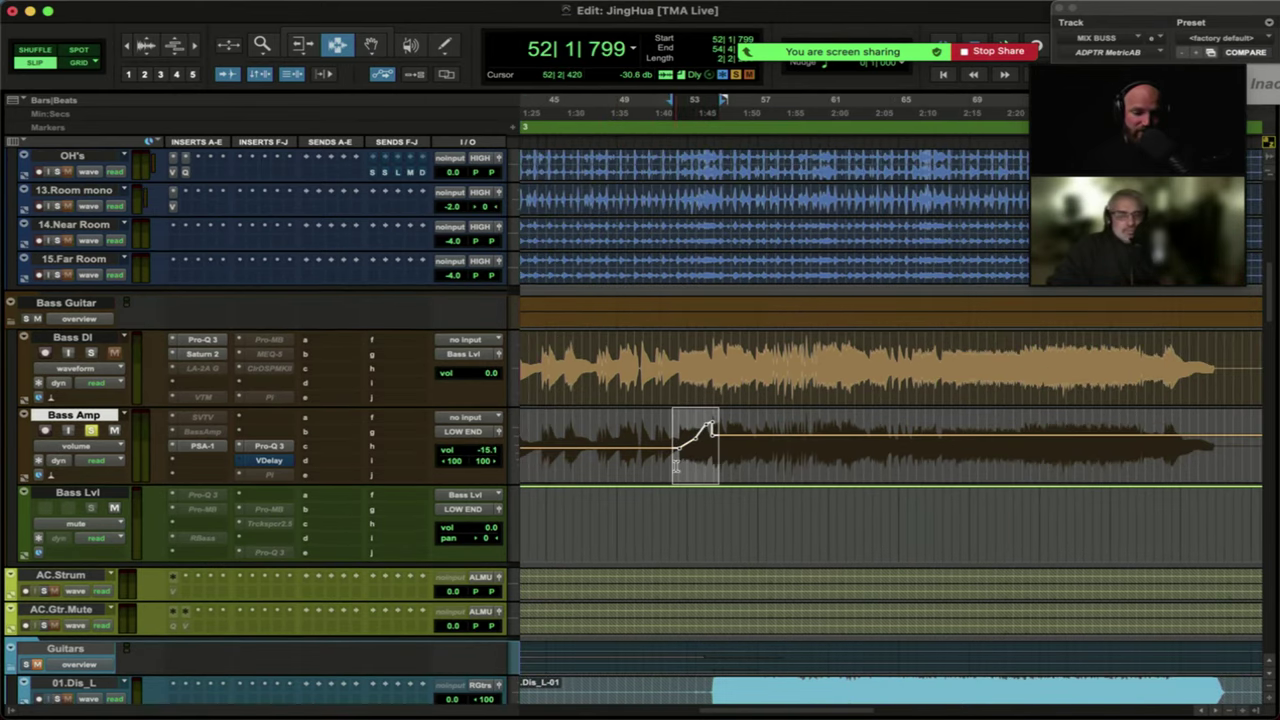
{"action": "left_click", "coordinate": [667, 464]}
{"action": "scroll", "coordinate": [667, 464], "scroll_direction": "up", "scroll_amount": 4}
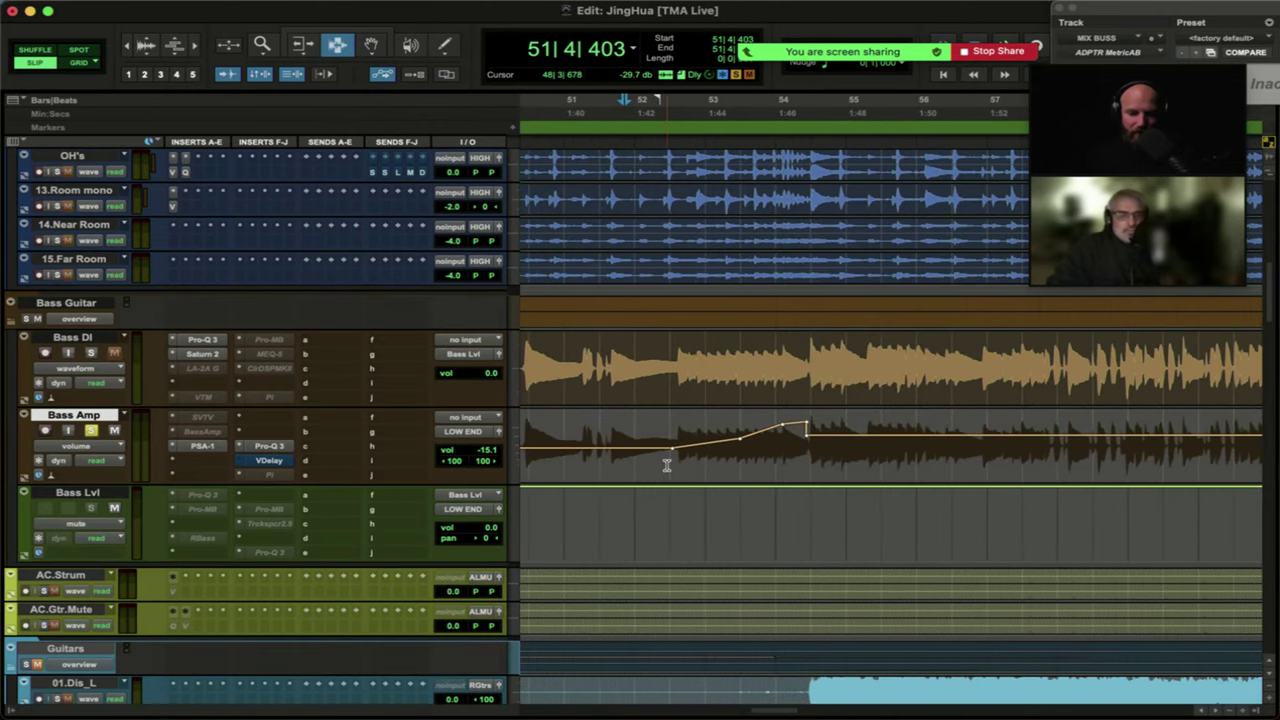
{"action": "left_click", "coordinate": [559, 463]}
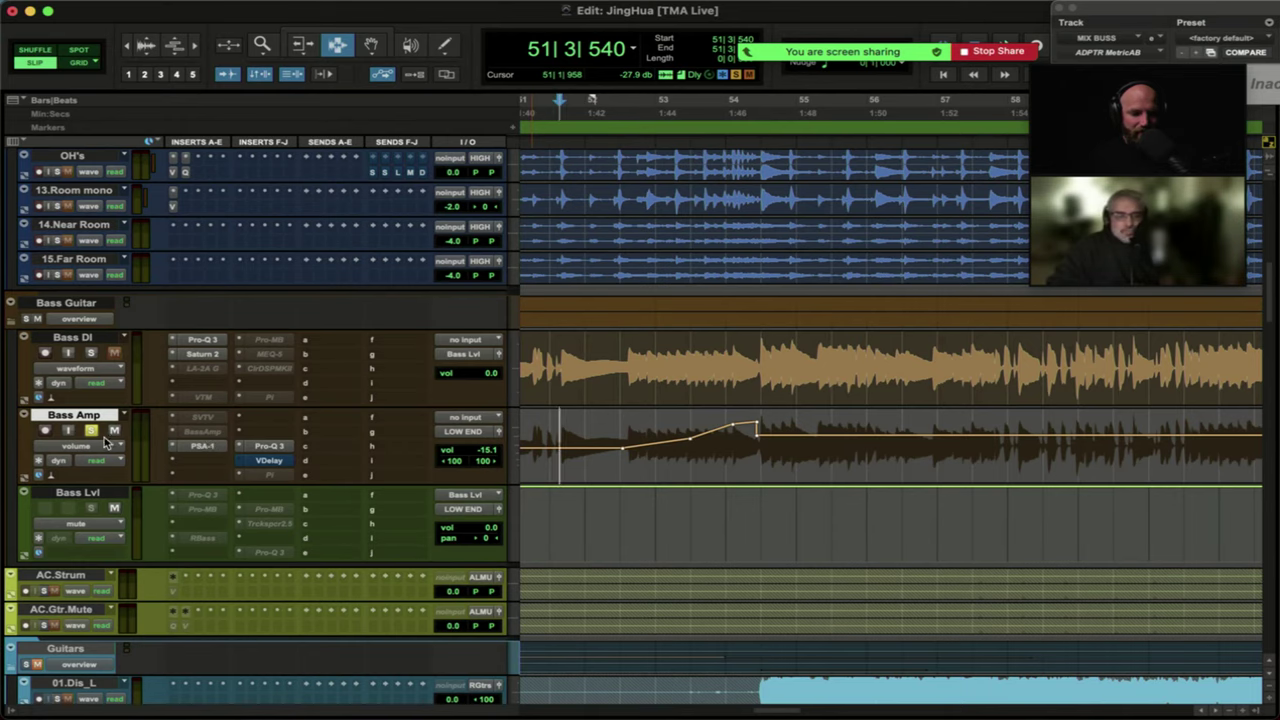
Inspect the ValhallaDelay settings on the Bass Amp track and close the plug-in.
{"action": "left_click", "coordinate": [268, 461]}
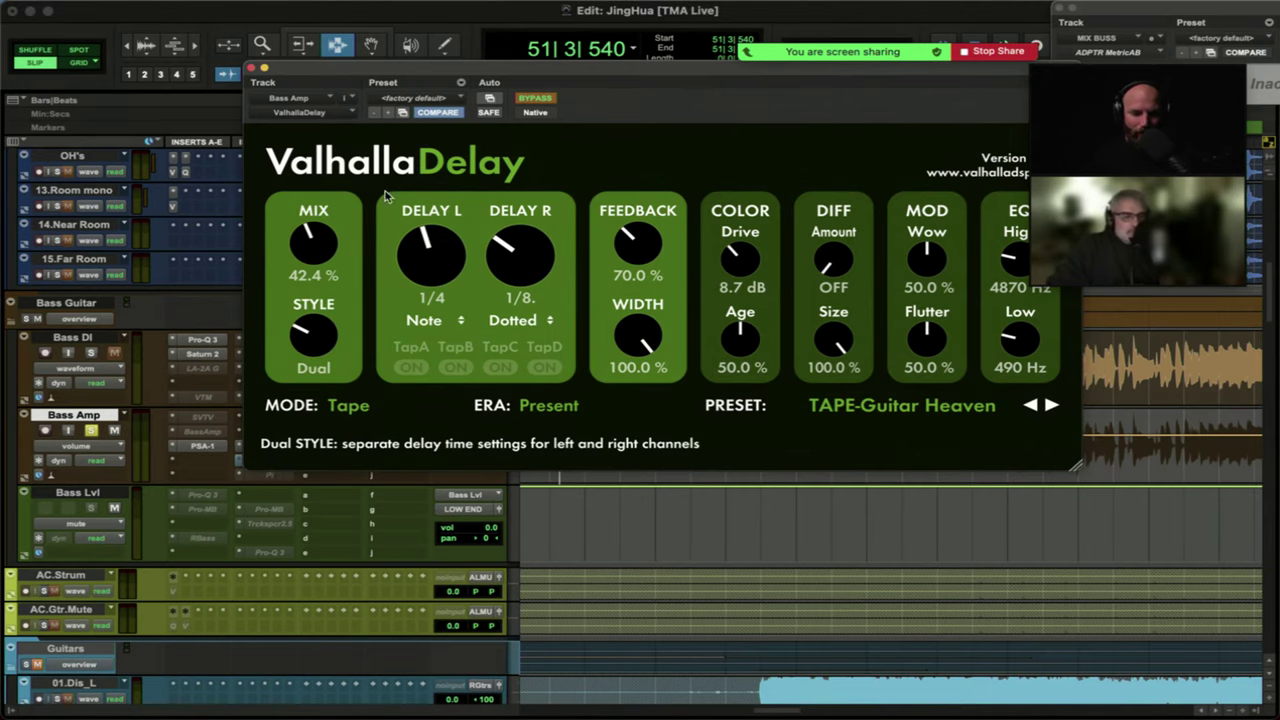
{"action": "left_click", "coordinate": [249, 68]}
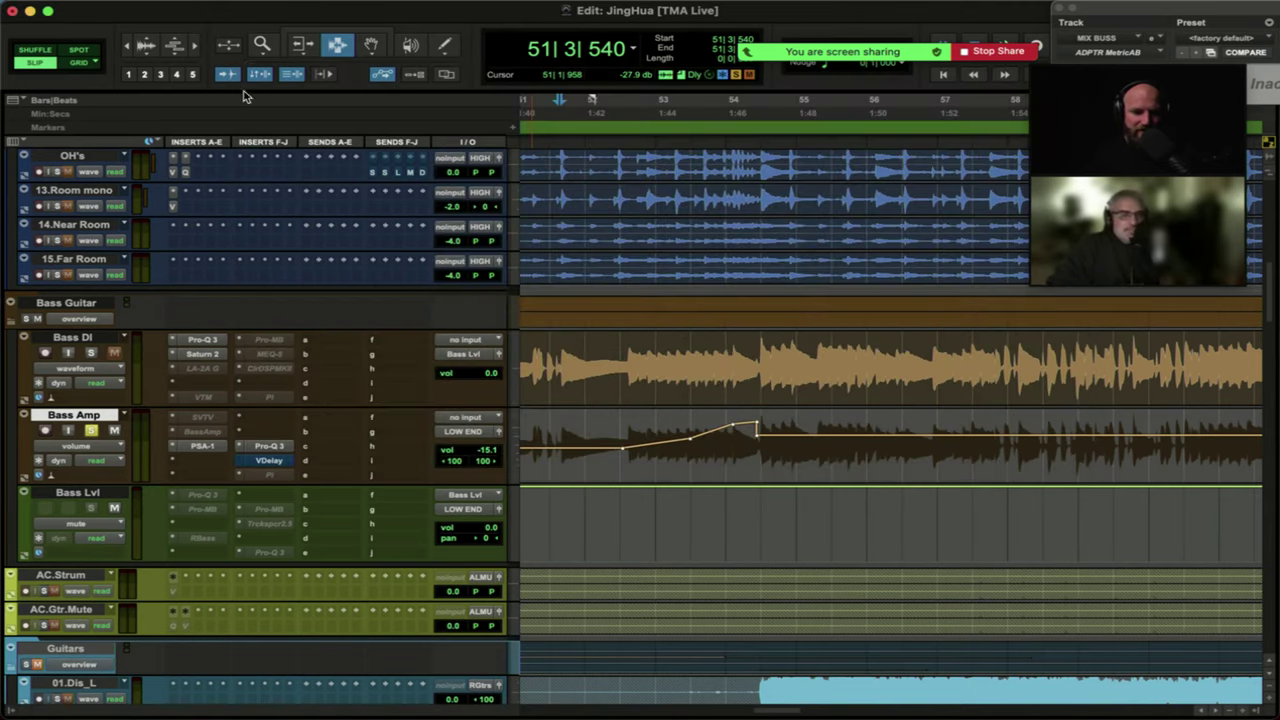
{"action": "left_click", "coordinate": [268, 461]}
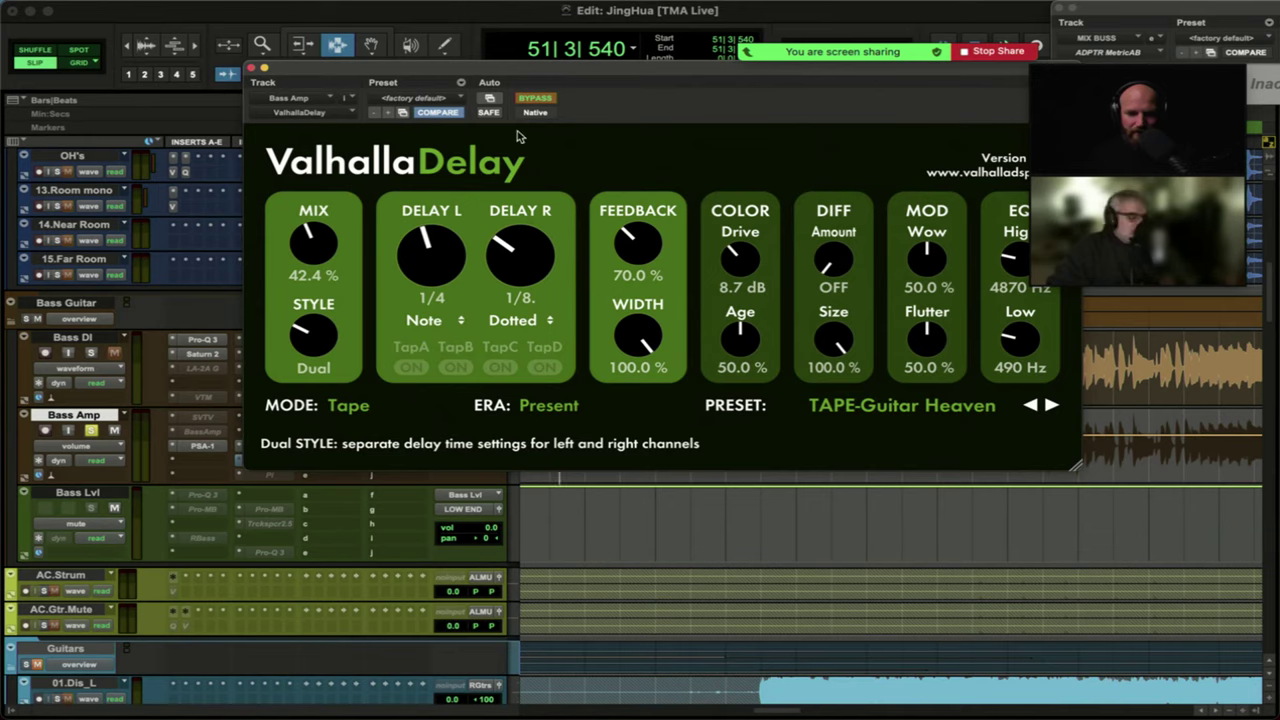
{"action": "left_click", "coordinate": [250, 68]}
Show the Bass Amp delay's master bypass automation around bars 52 to 55, and briefly play from bar 51.
{"action": "left_click_drag", "start_coordinate": [586, 447], "coordinate": [815, 447]}
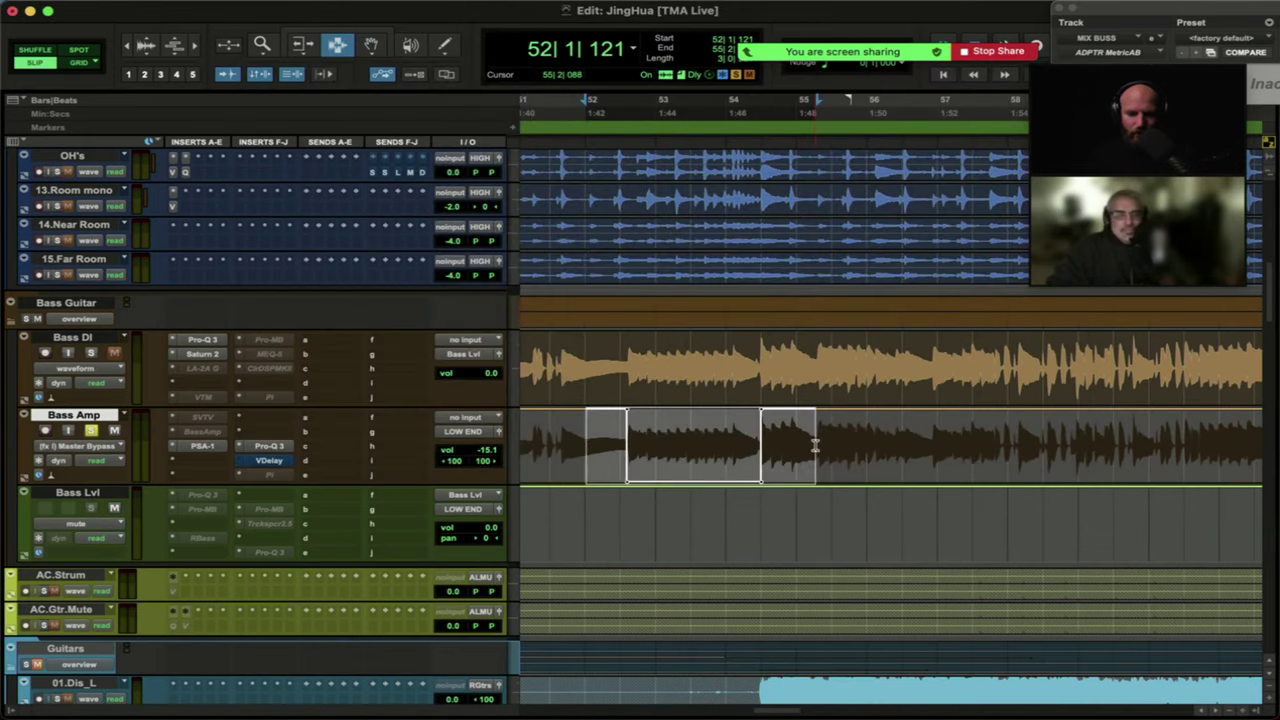
{"action": "left_click", "coordinate": [545, 446]}
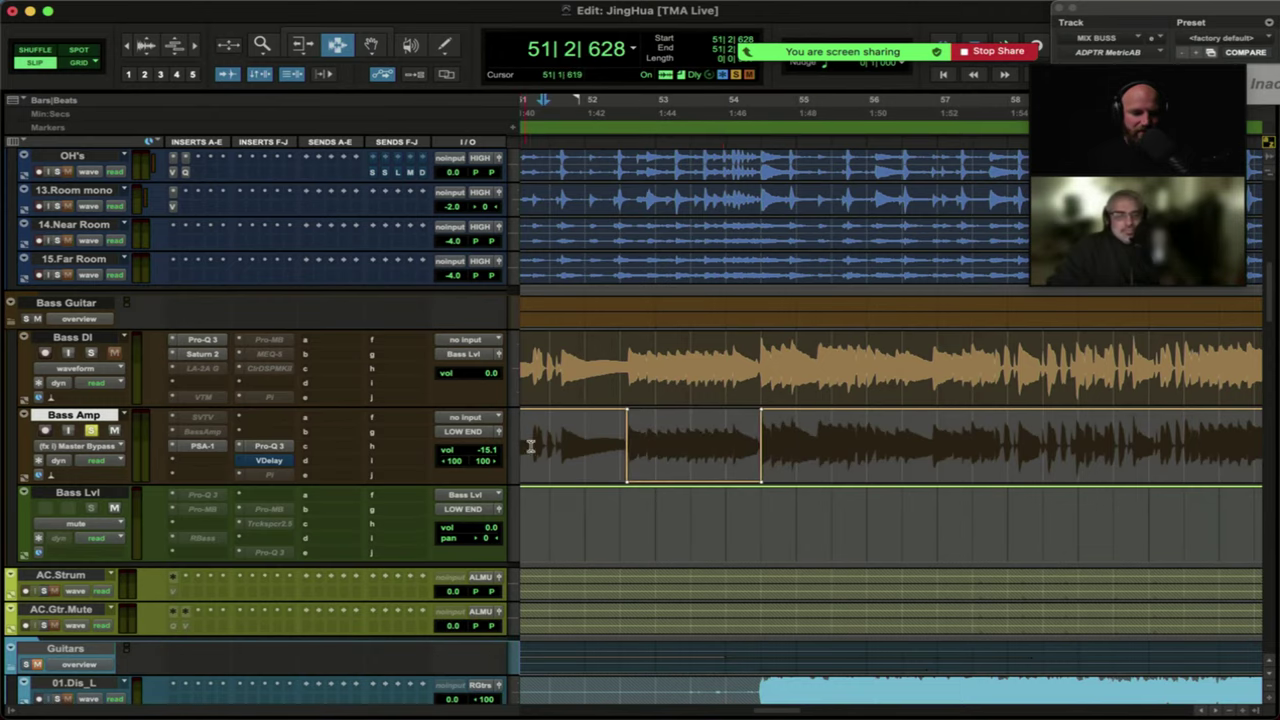
{"action": "key", "text": "space"}
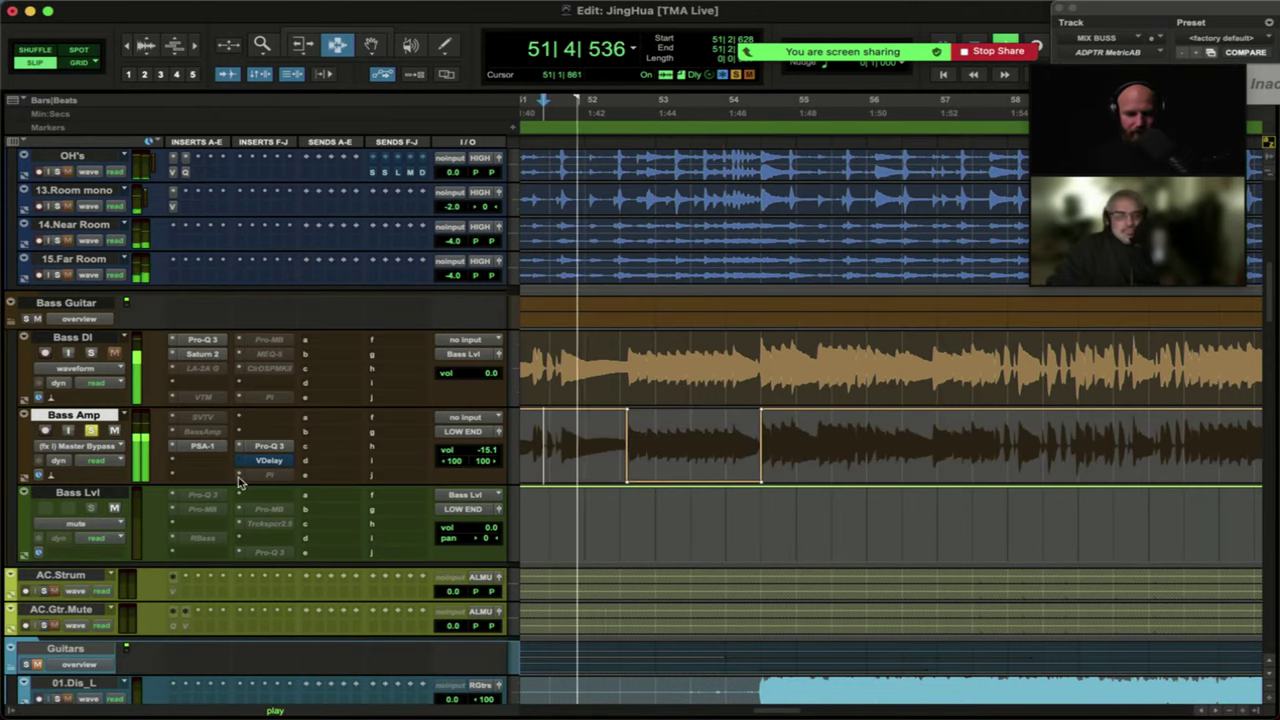
{"action": "key", "text": "space"}
Check the guitar and backing vocal tracks, and play the soloed Bass Amp from bar 51 through the automated delay passage.
{"action": "scroll", "coordinate": [117, 553], "scroll_direction": "down", "scroll_amount": 5}
{"action": "scroll", "coordinate": [117, 553], "scroll_direction": "down", "scroll_amount": 10}
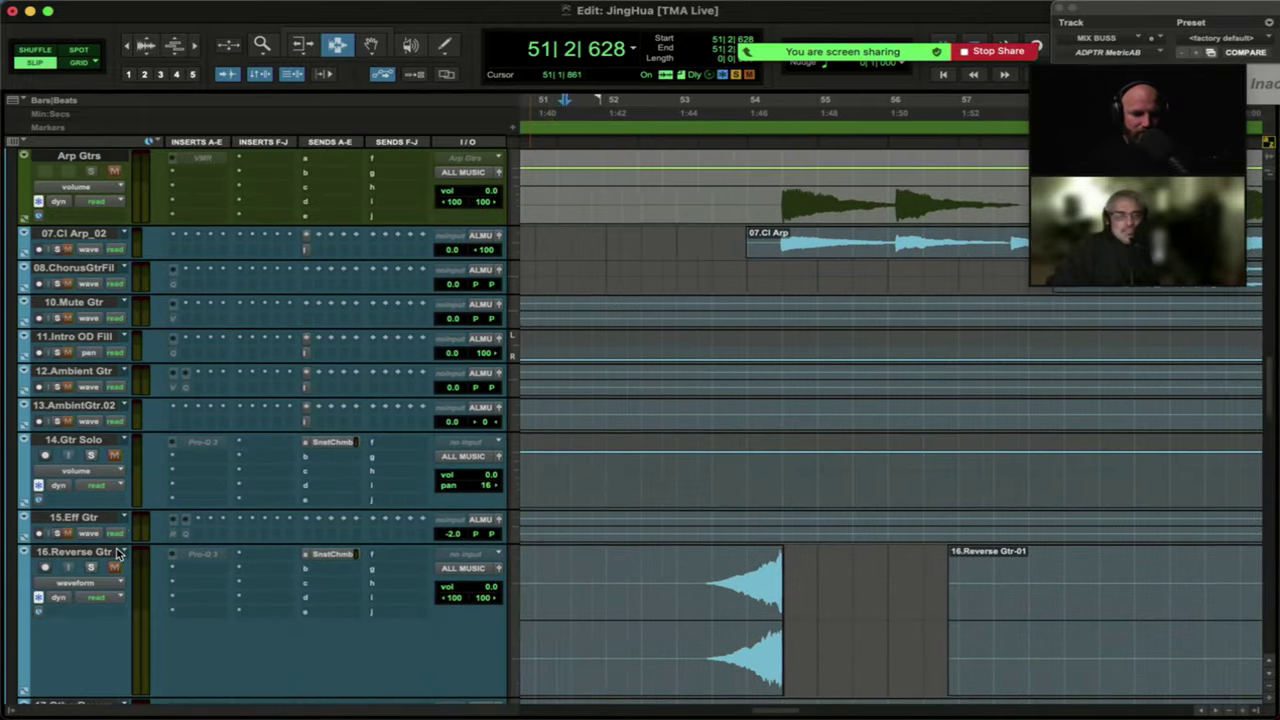
{"action": "scroll", "coordinate": [159, 489], "scroll_direction": "down", "scroll_amount": 7}
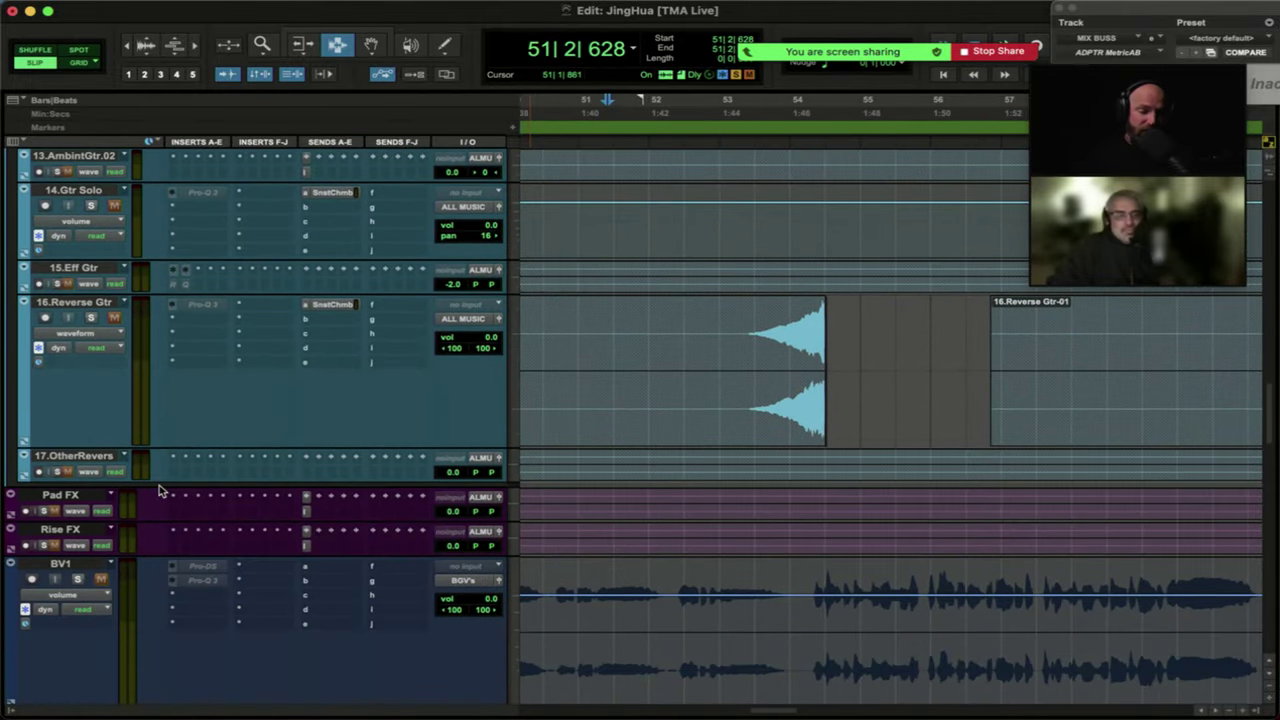
{"action": "scroll", "coordinate": [159, 489], "scroll_direction": "down", "scroll_amount": 1}
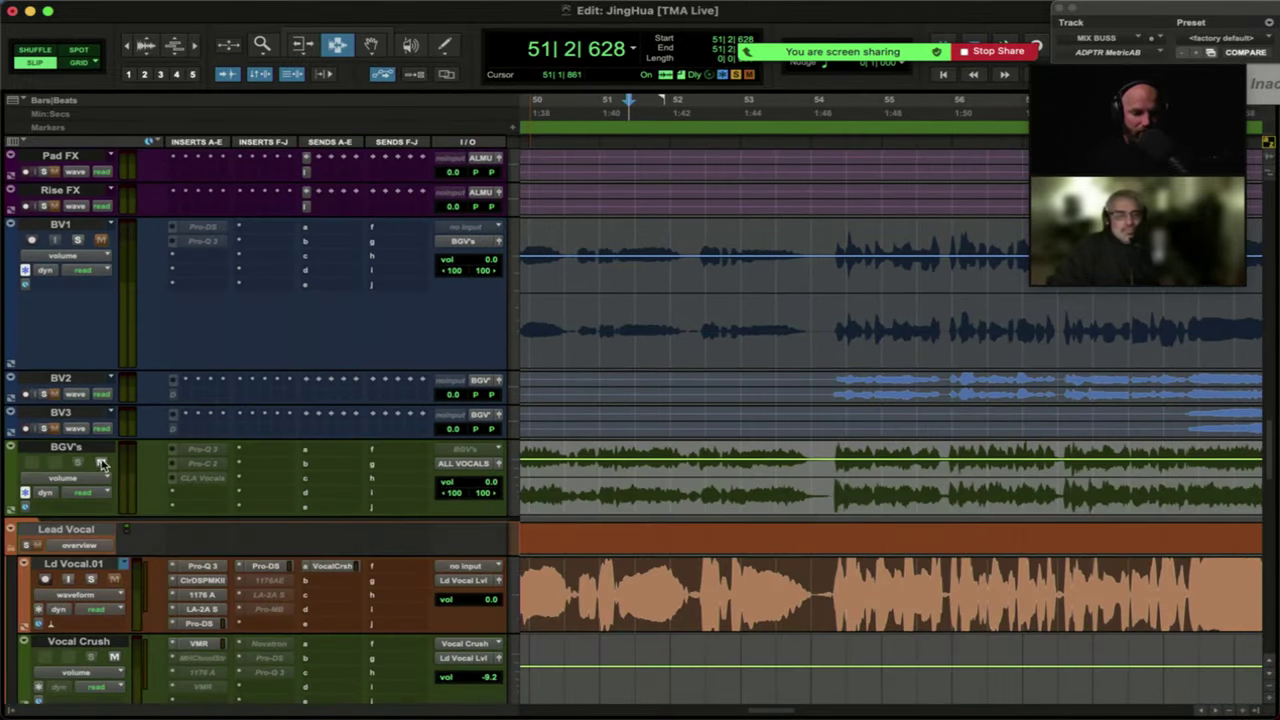
{"action": "key", "text": "space"}
{"action": "scroll", "coordinate": [130, 458], "scroll_direction": "up", "scroll_amount": 8}
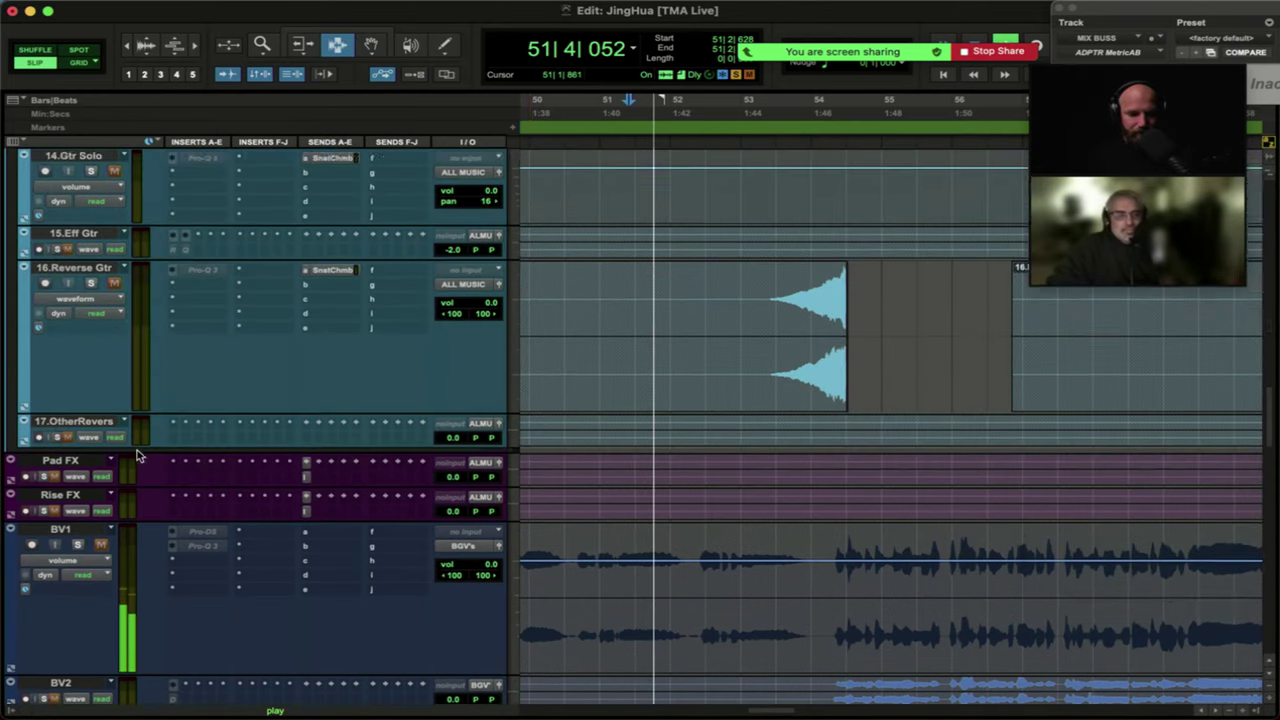
{"action": "scroll", "coordinate": [137, 455], "scroll_direction": "up", "scroll_amount": 15}
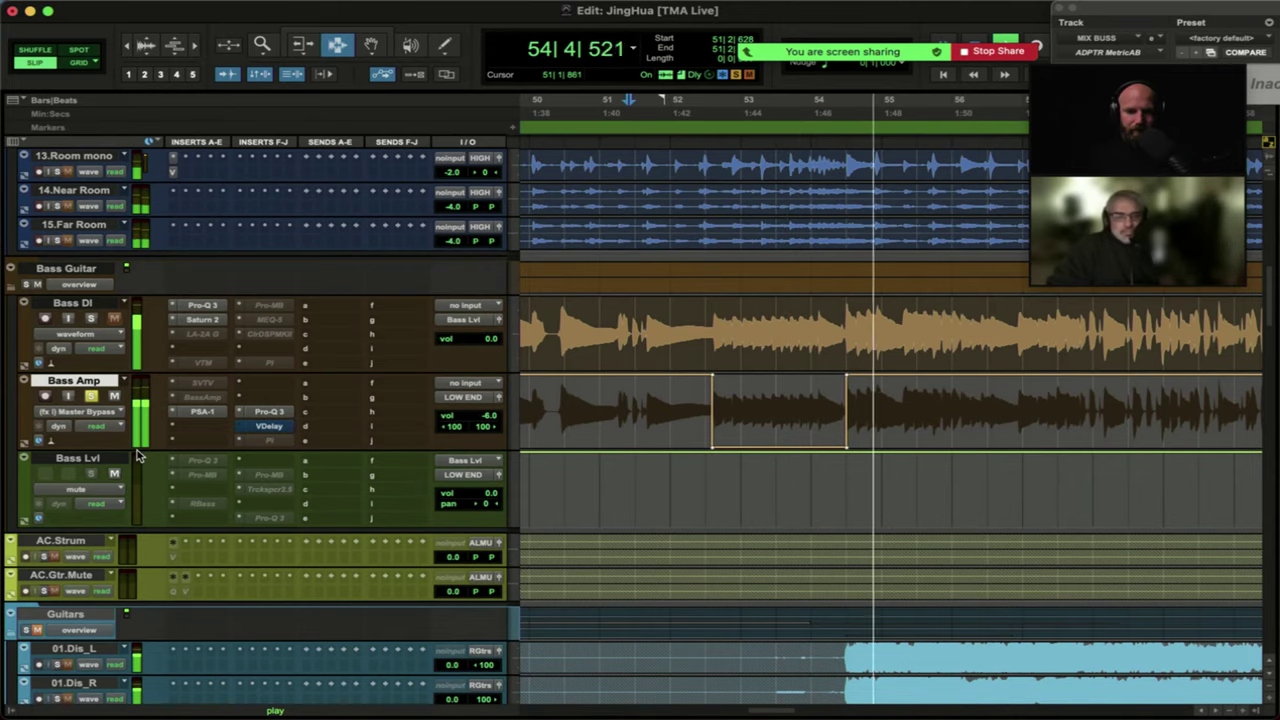
{"action": "key", "text": "space"}
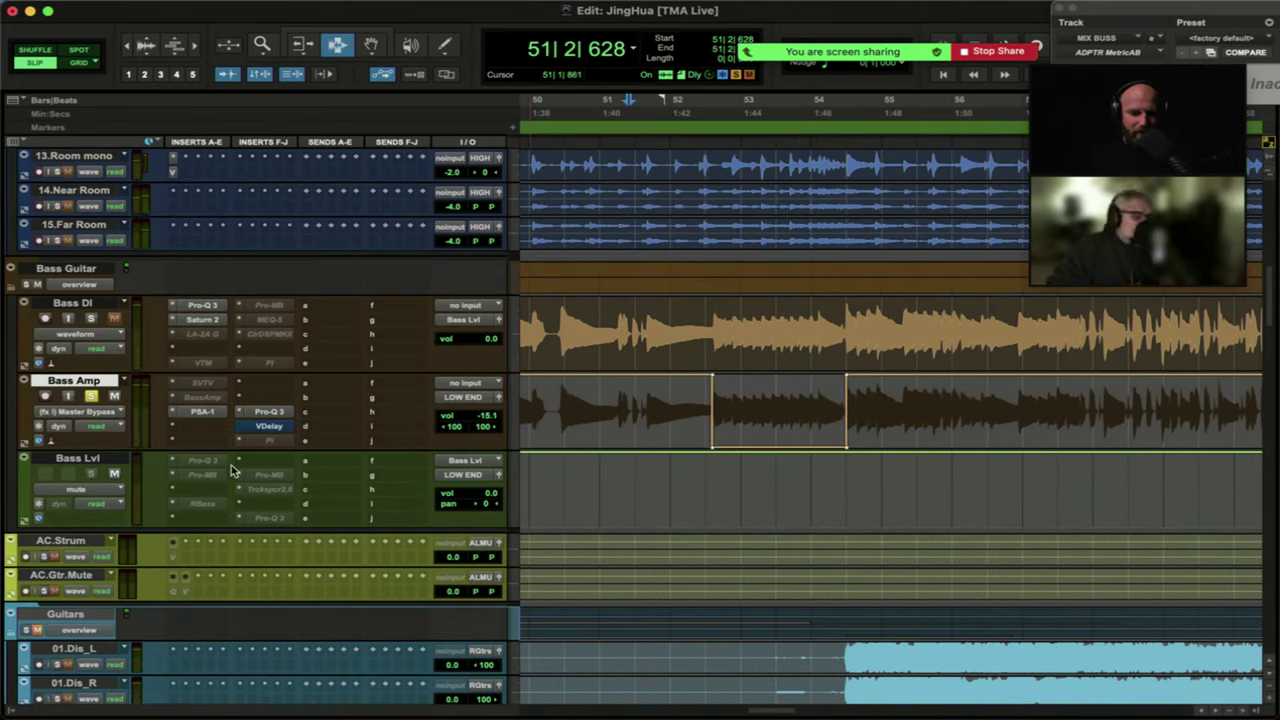
Solo the Bass DI track together with the Bass Amp and play both from bar 51 through the automated delay passage.
{"action": "left_click", "coordinate": [91, 318]}
{"action": "left_click", "coordinate": [82, 303]}
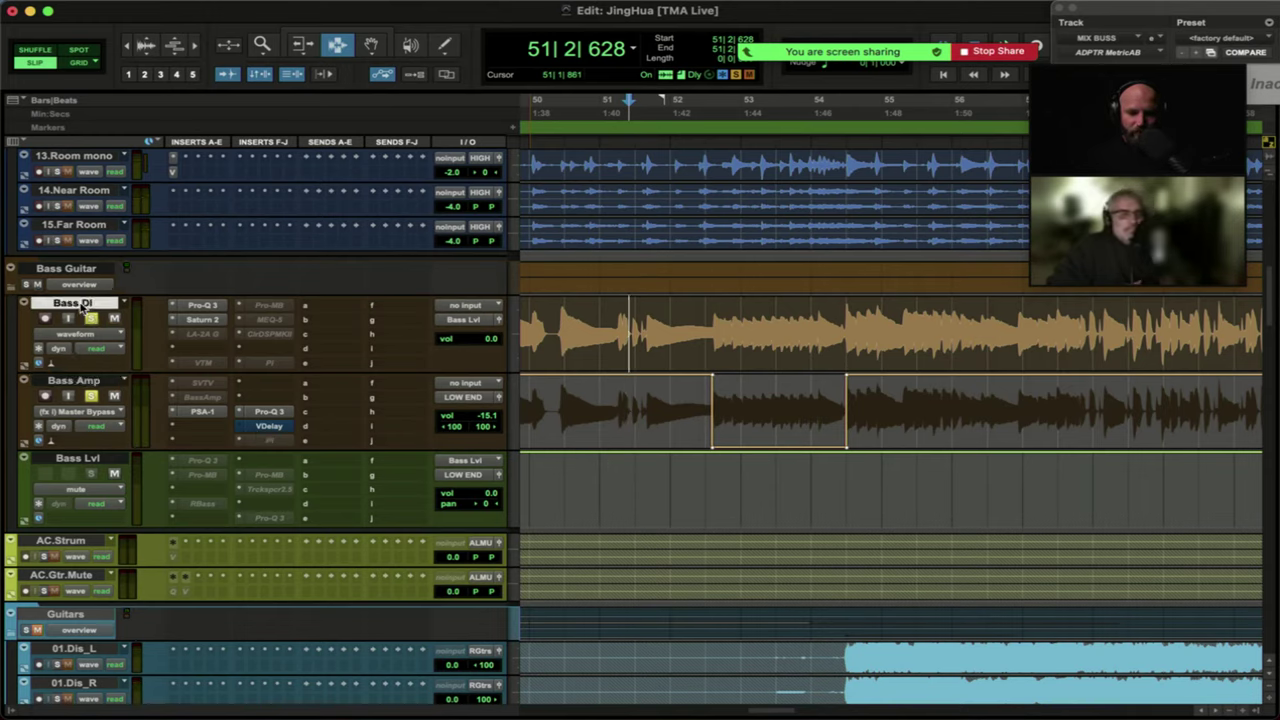
{"action": "key", "text": "space"}
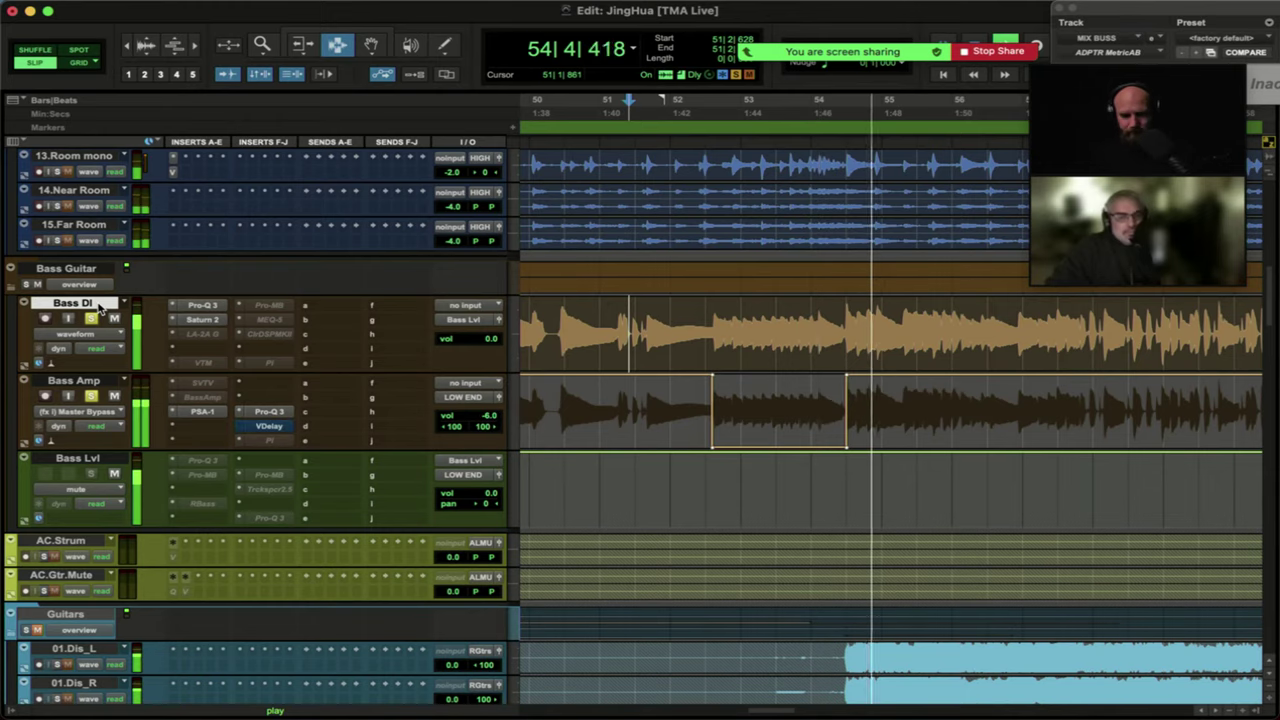
{"action": "key", "text": "space"}
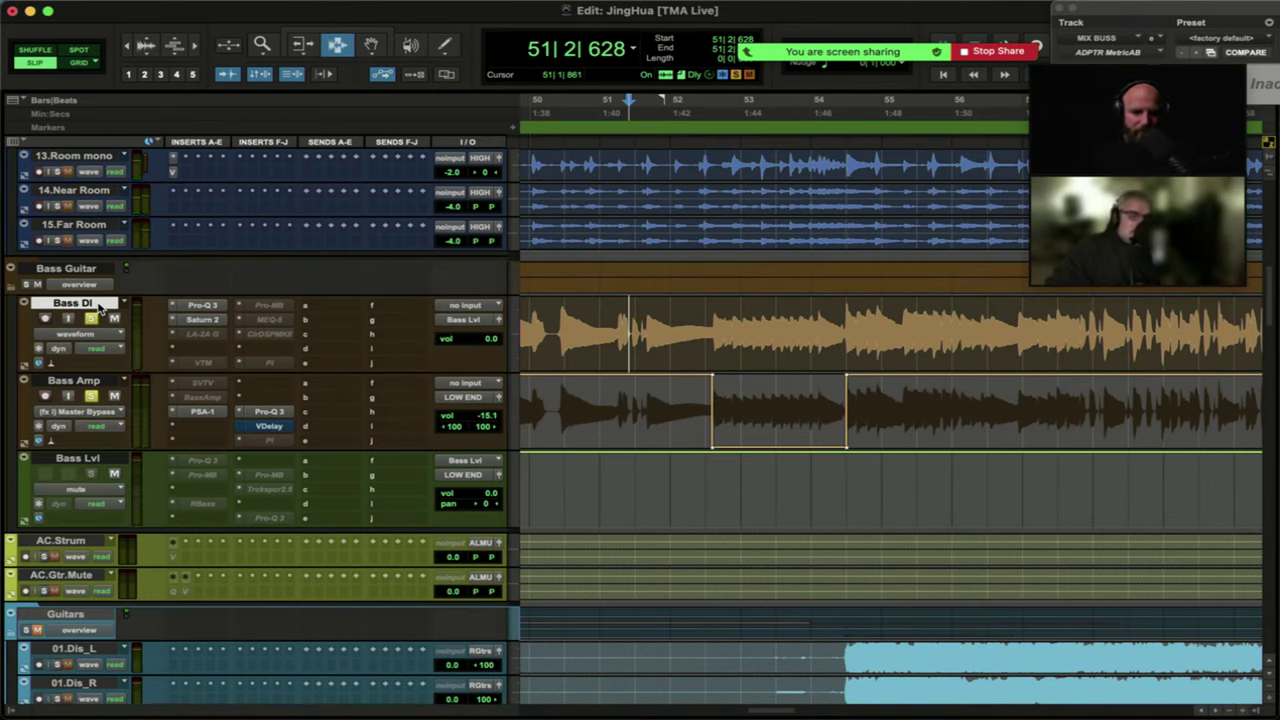
Take both bass tracks out of solo and play the passage from bar 51 in the full mix.
{"action": "left_click", "coordinate": [92, 318]}
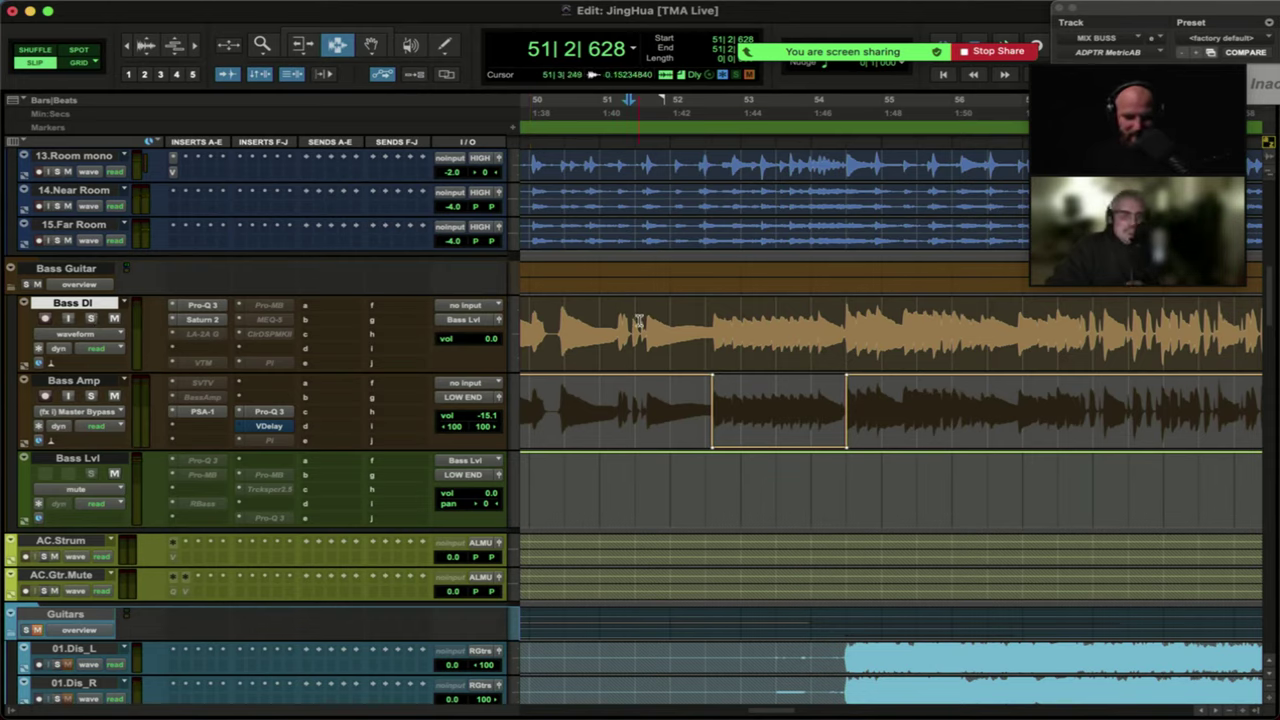
{"action": "key", "text": "space"}
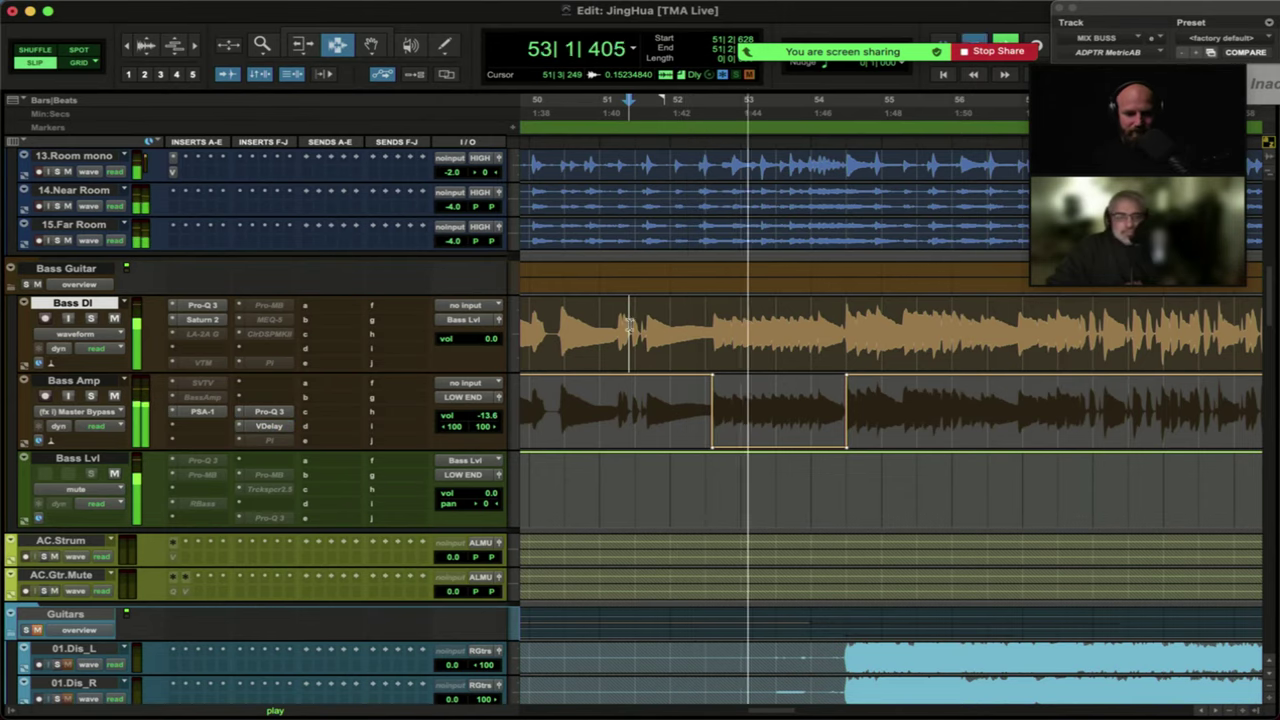
{"action": "key", "text": "space"}
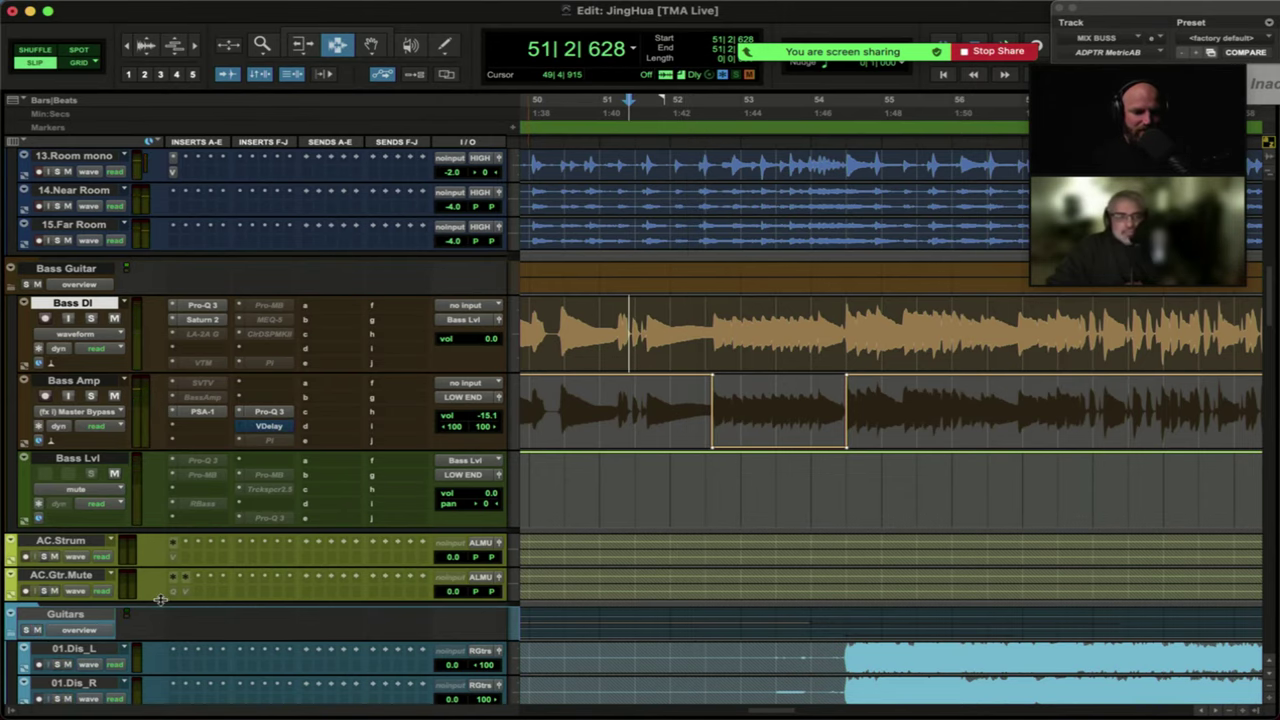
Replay the full mix from bar 51 past the Bass Amp delay automation while checking the guitar and bass tracks.
{"action": "scroll", "coordinate": [160, 598], "scroll_direction": "down", "scroll_amount": 10}
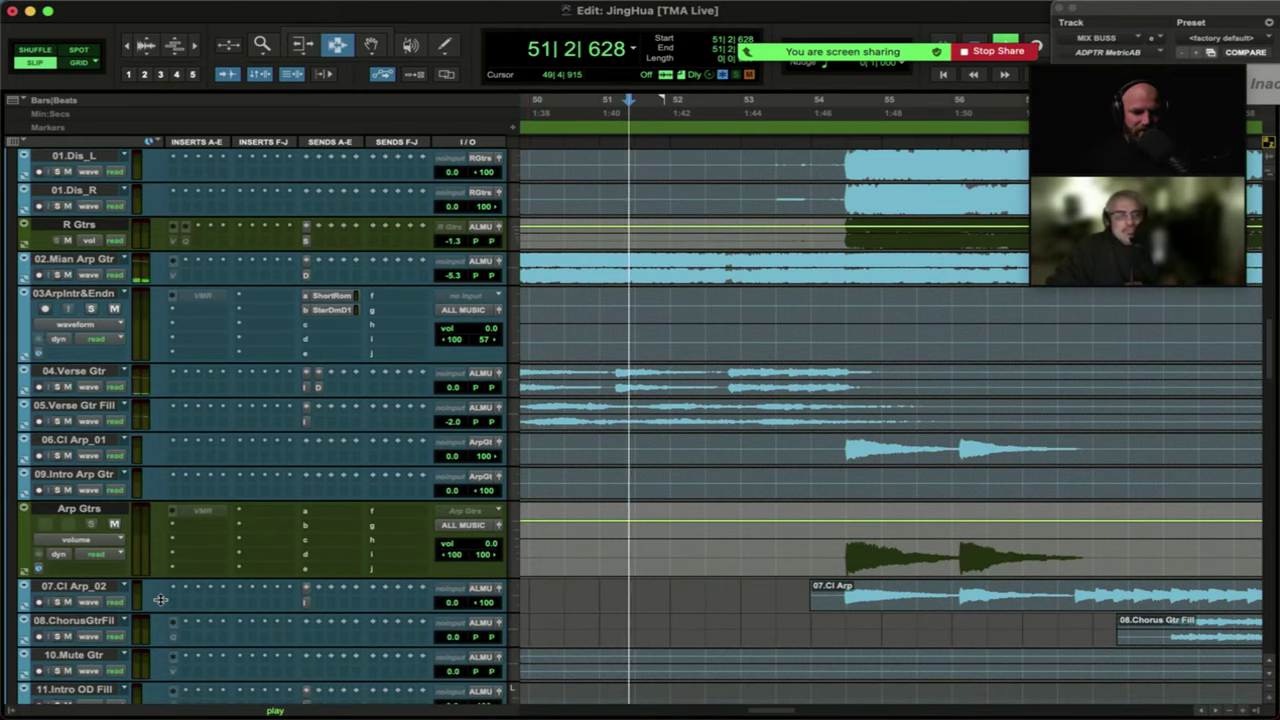
{"action": "key", "text": "space"}
{"action": "scroll", "coordinate": [160, 598], "scroll_direction": "up", "scroll_amount": 11}
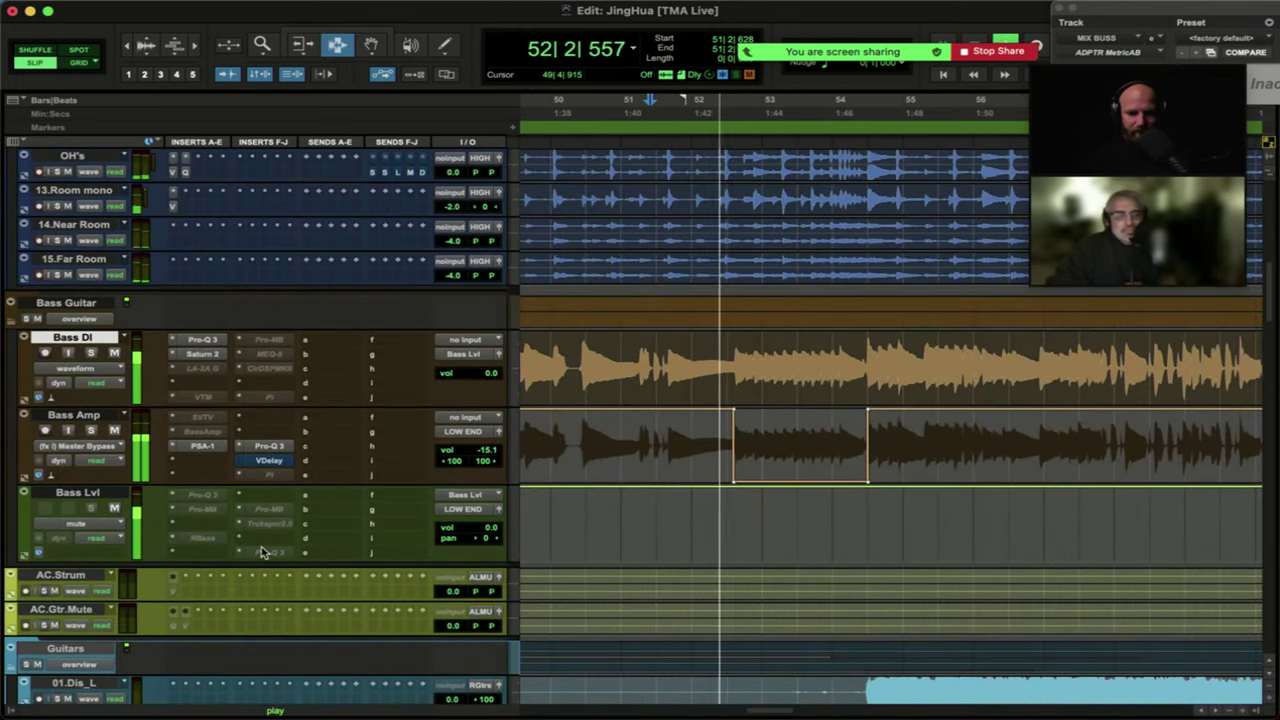
{"action": "scroll", "coordinate": [632, 540], "scroll_direction": "up", "scroll_amount": 1}
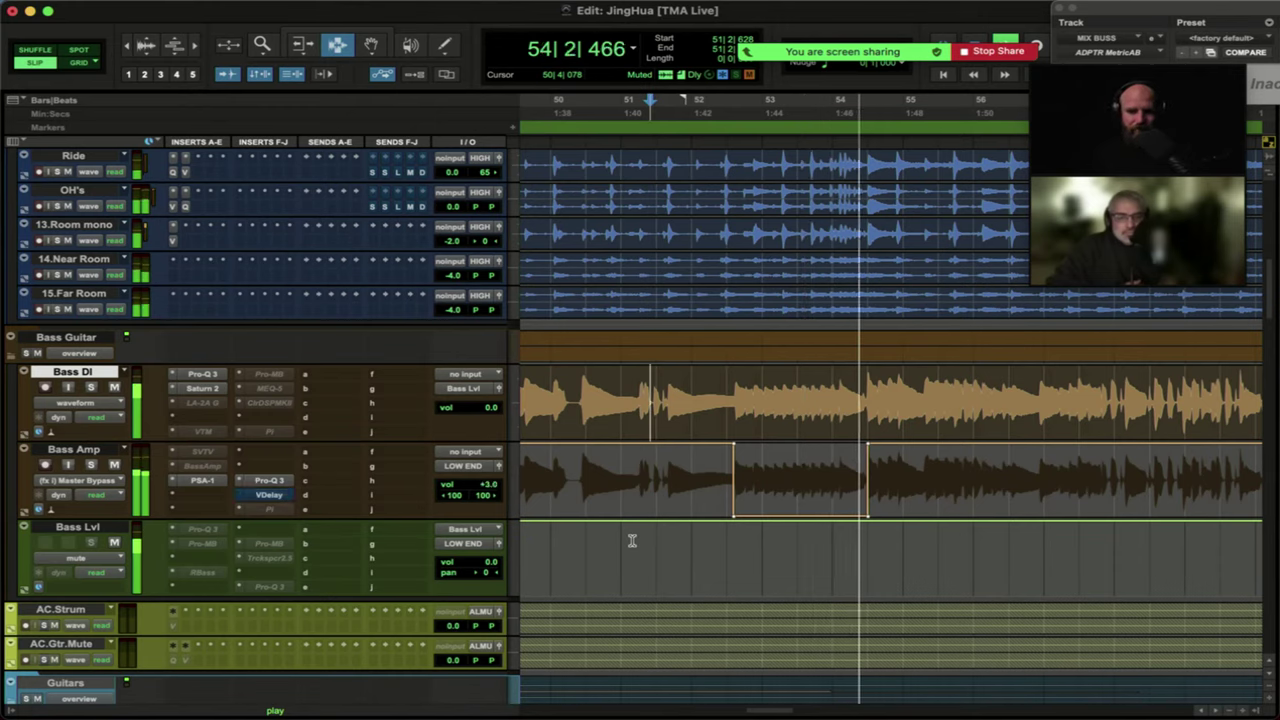
{"action": "key", "text": "space"}
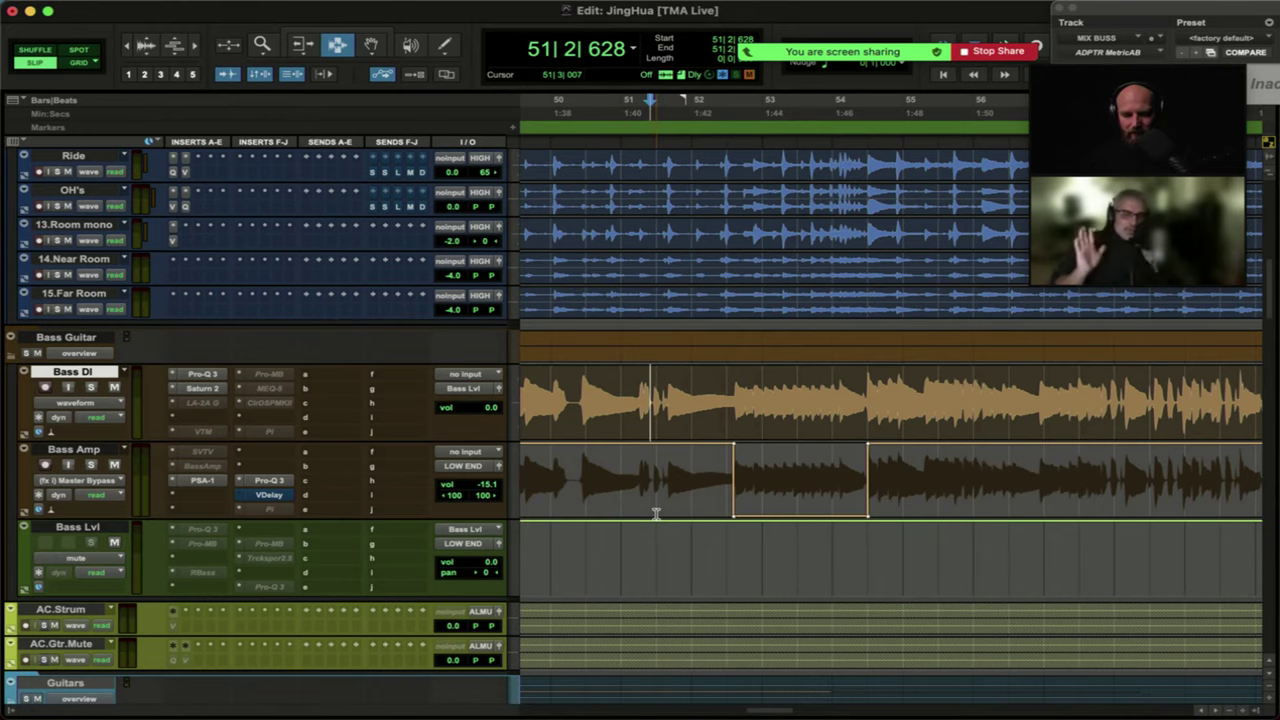
Place the playback cursor in bar 50 on the Bass Amp track, ahead of the delay bypass automation.
{"action": "key", "text": "super+bracketleft"}
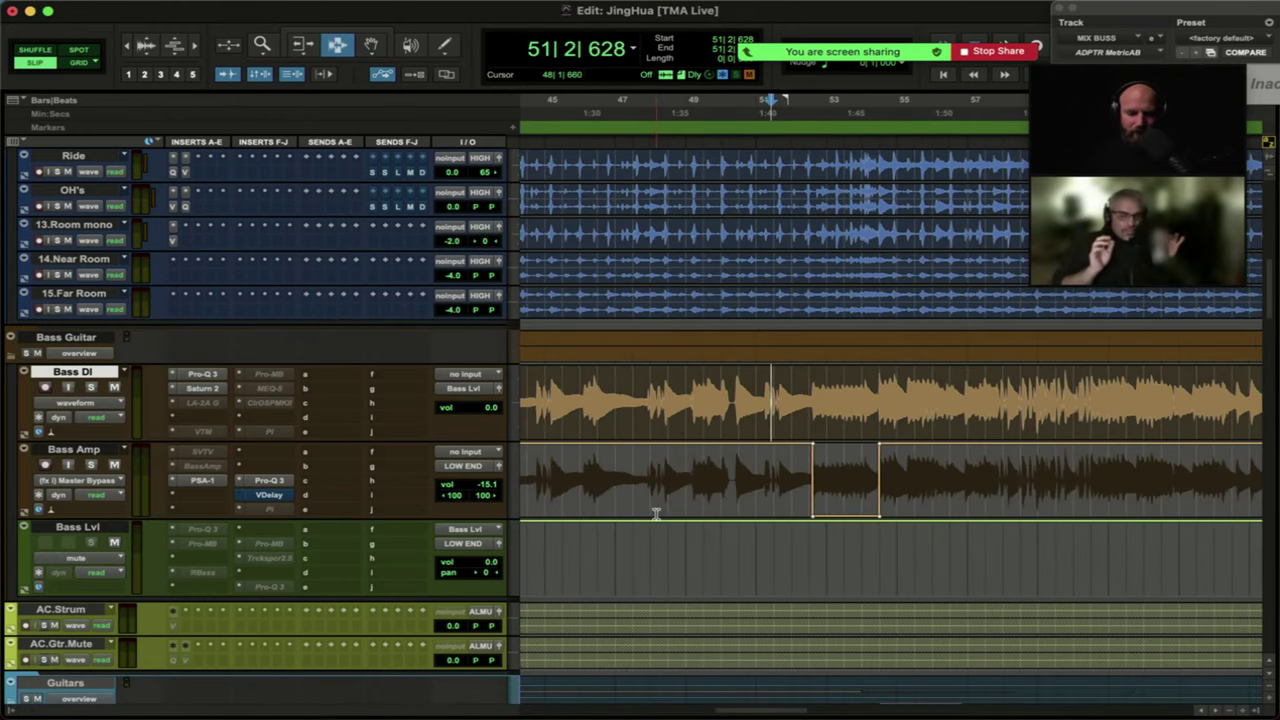
{"action": "scroll", "coordinate": [655, 513], "scroll_direction": "up", "scroll_amount": 1}
{"action": "scroll", "coordinate": [657, 512], "scroll_direction": "right", "scroll_amount": 3}
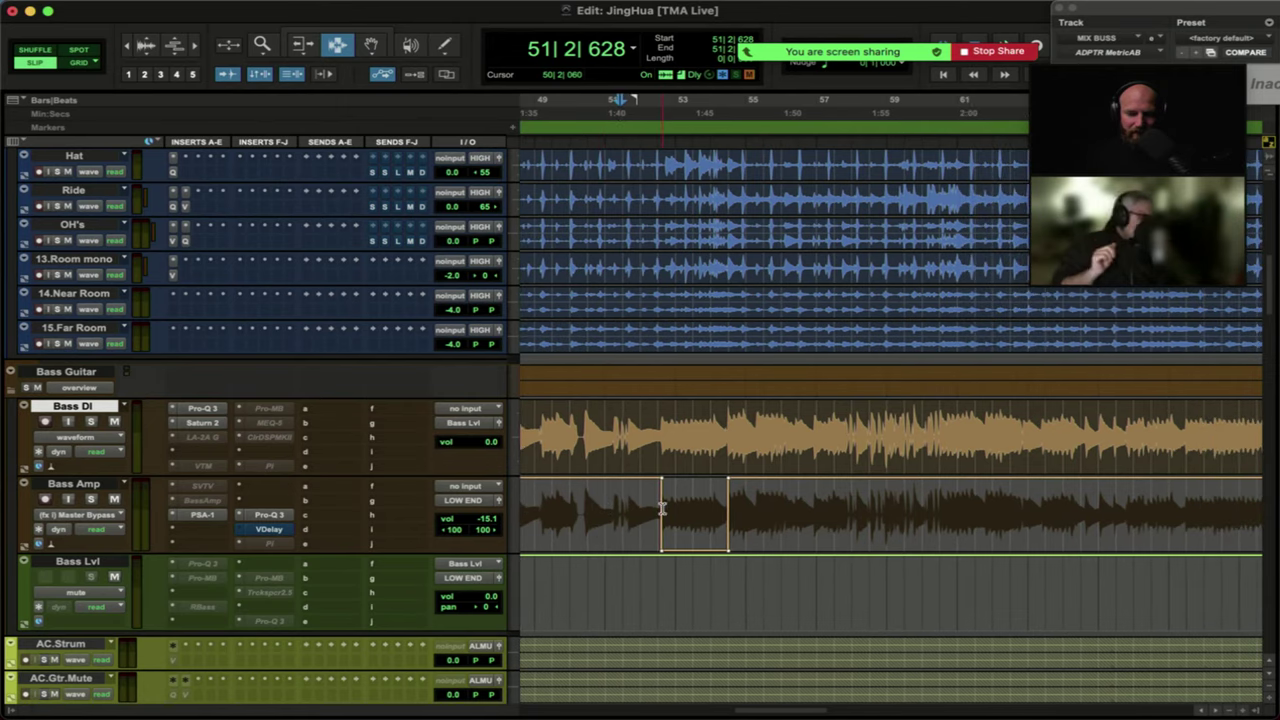
{"action": "left_click", "coordinate": [579, 510]}
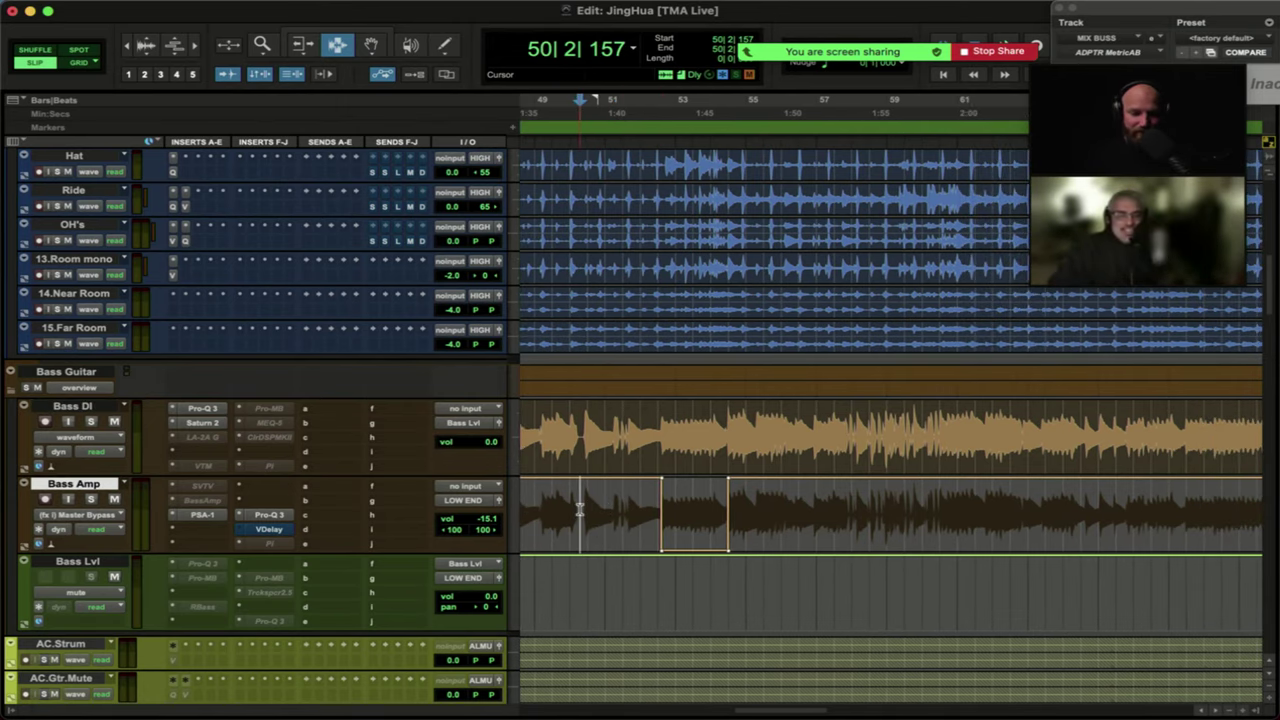
{"action": "scroll", "coordinate": [640, 514], "scroll_direction": "right", "scroll_amount": 1}
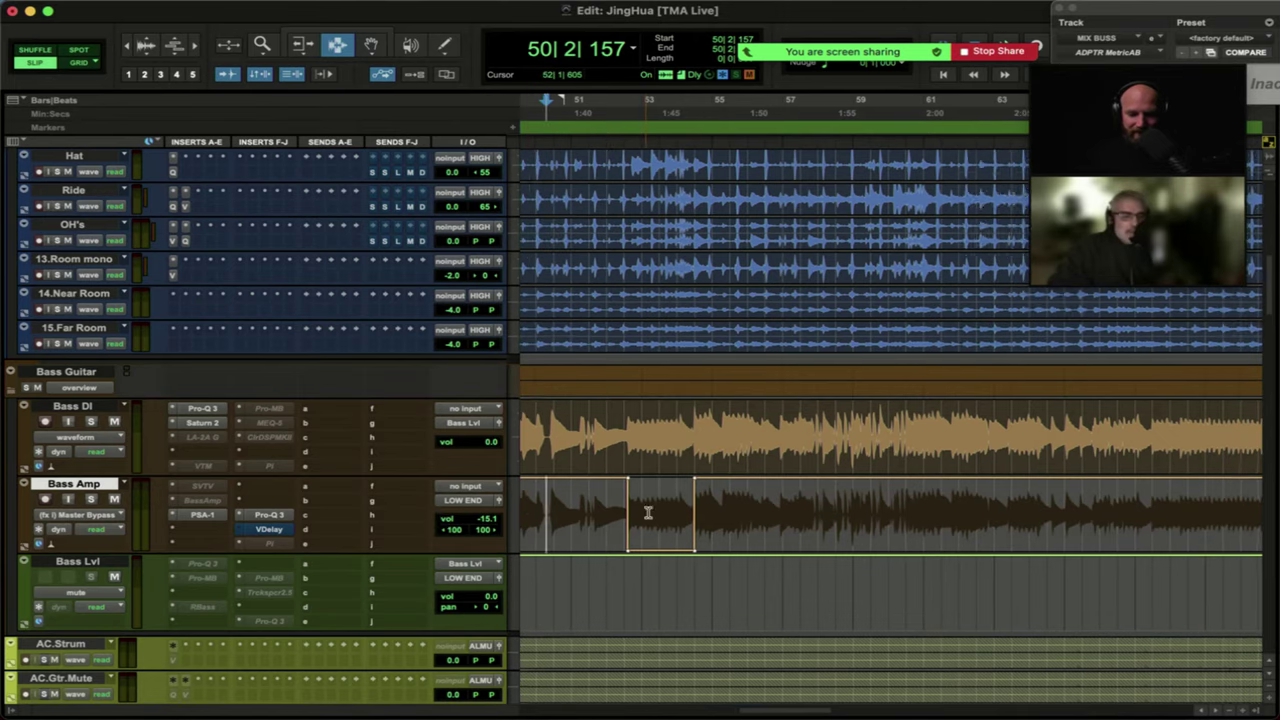
{"action": "scroll", "coordinate": [645, 512], "scroll_direction": "down", "scroll_amount": 1}
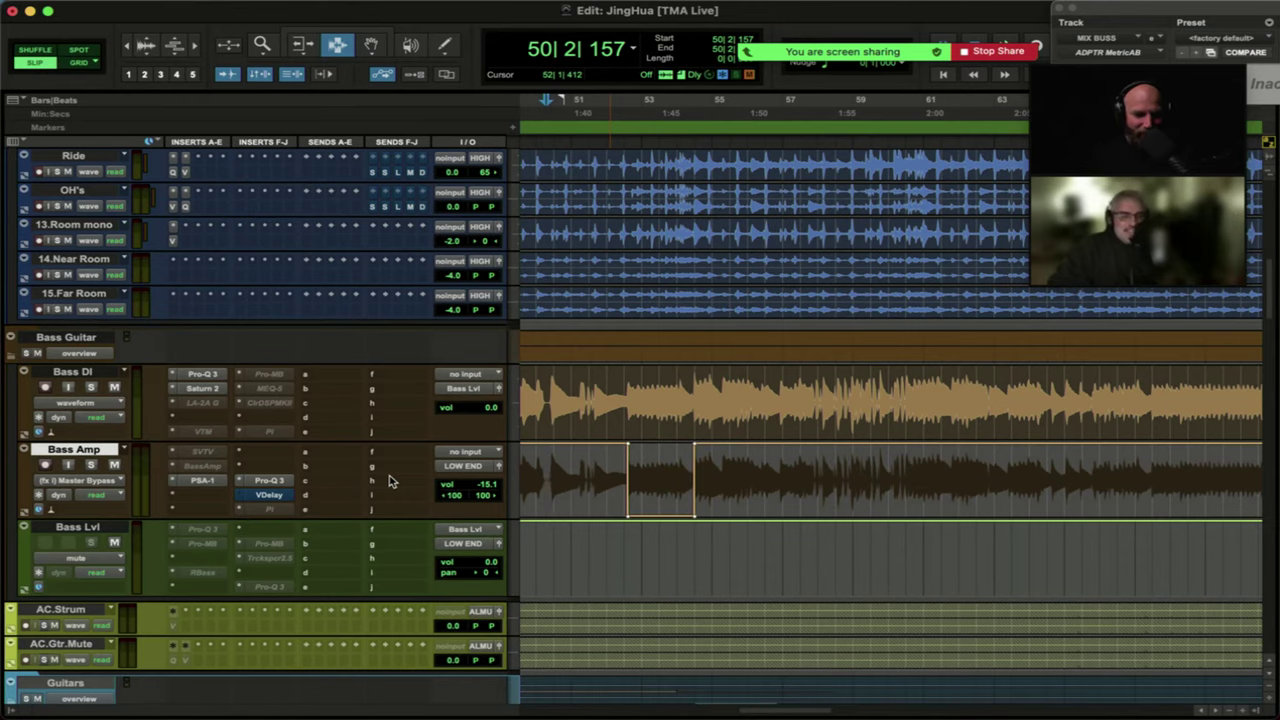
Examine the bass tracks over a wider range from about bar 37, along with the Bass Lvl and guitar tracks below.
{"action": "key", "text": "r"}
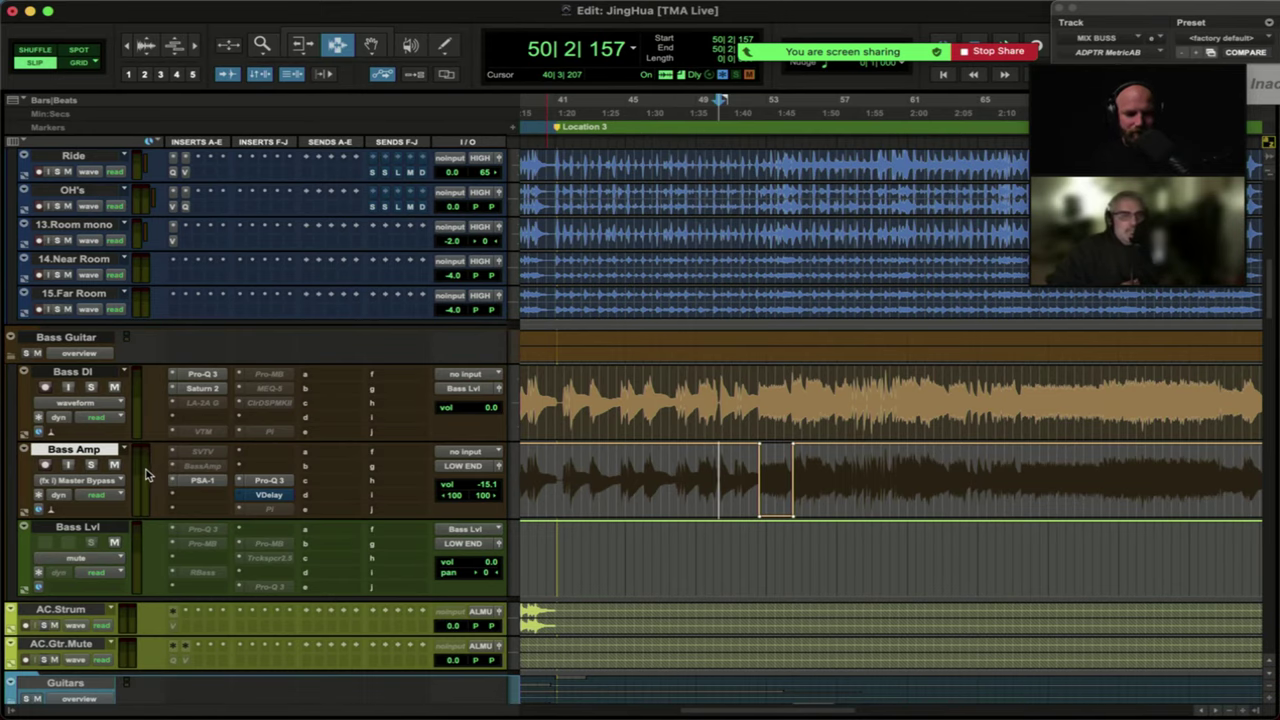
{"action": "scroll", "coordinate": [145, 472], "scroll_direction": "down", "scroll_amount": 1}
{"action": "scroll", "coordinate": [145, 469], "scroll_direction": "down", "scroll_amount": 1}
{"action": "scroll", "coordinate": [145, 473], "scroll_direction": "down", "scroll_amount": 2}
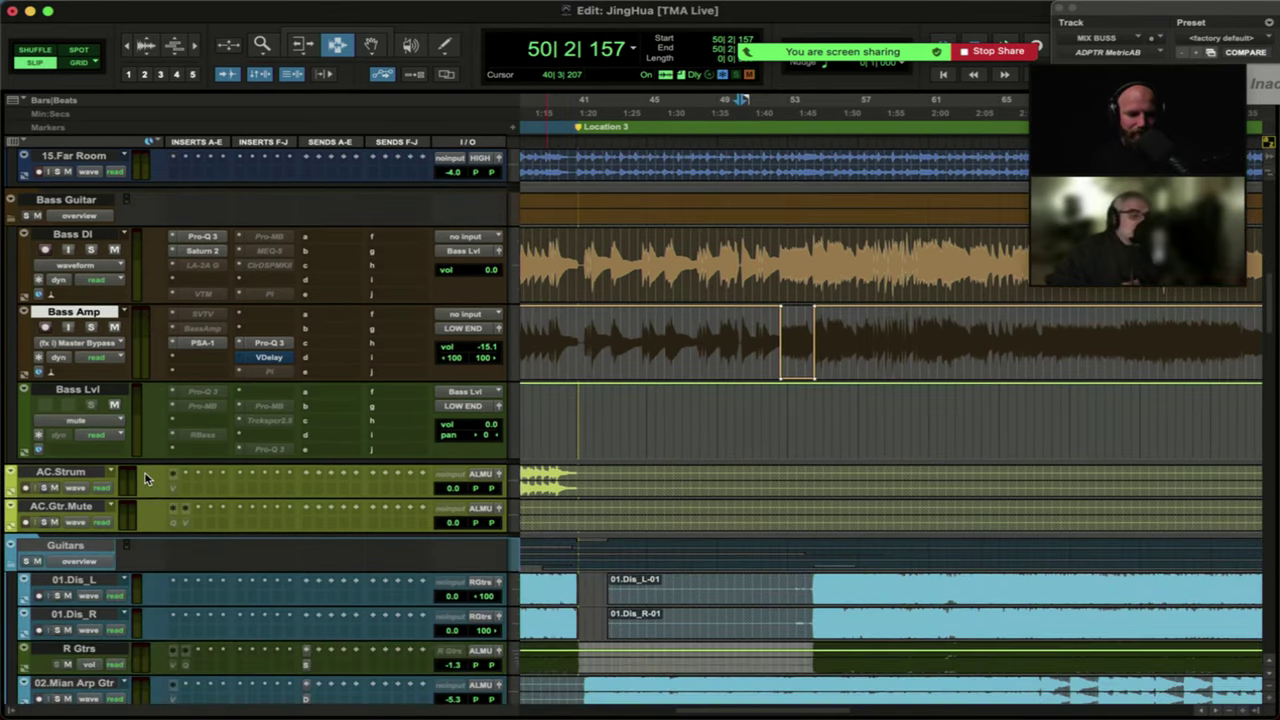
{"action": "scroll", "coordinate": [153, 430], "scroll_direction": "up", "scroll_amount": 1}
{"action": "scroll", "coordinate": [147, 389], "scroll_direction": "up", "scroll_amount": 2}
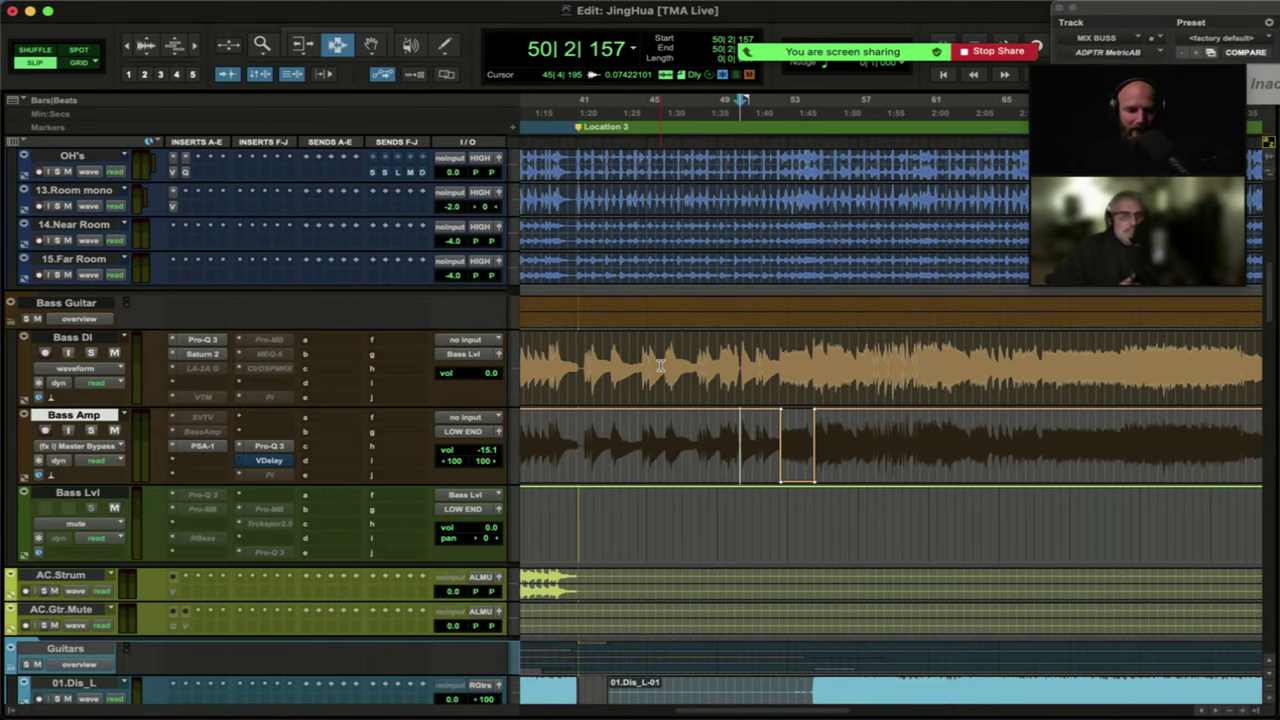
{"action": "scroll", "coordinate": [370, 453], "scroll_direction": "down", "scroll_amount": 2}
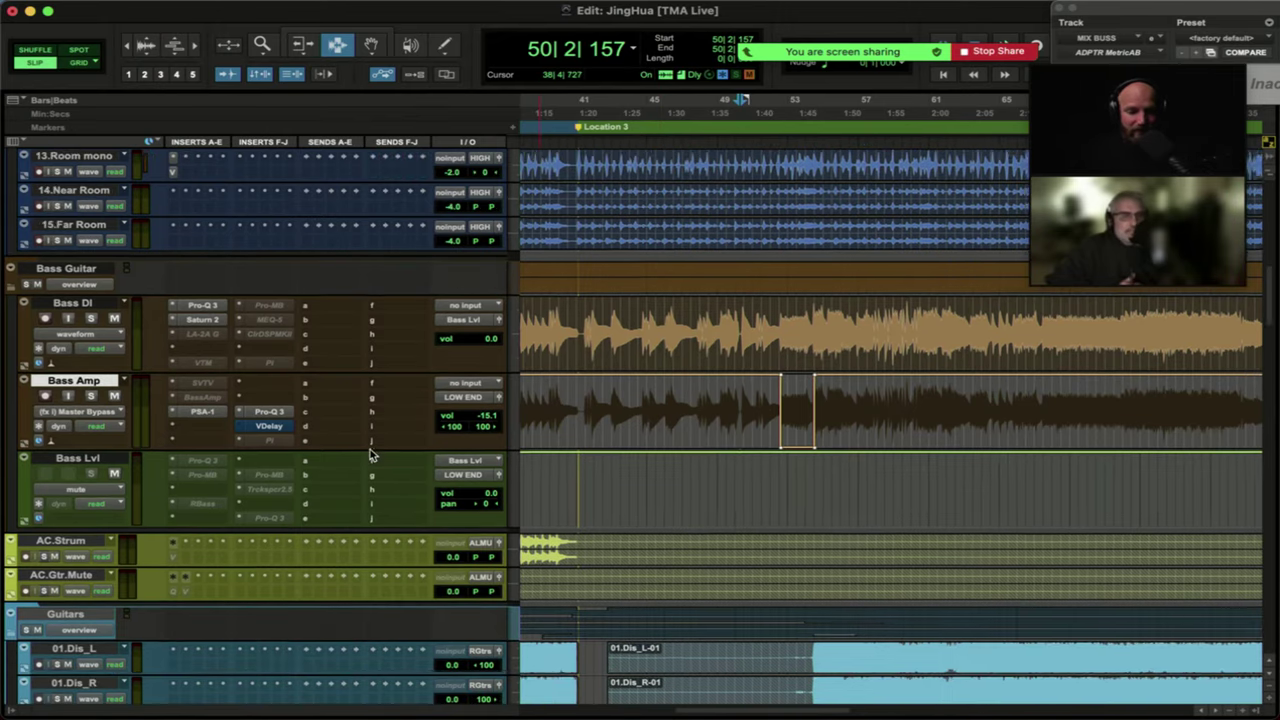
{"action": "scroll", "coordinate": [349, 431], "scroll_direction": "left", "scroll_amount": 1}
{"action": "scroll", "coordinate": [342, 416], "scroll_direction": "down", "scroll_amount": 2}
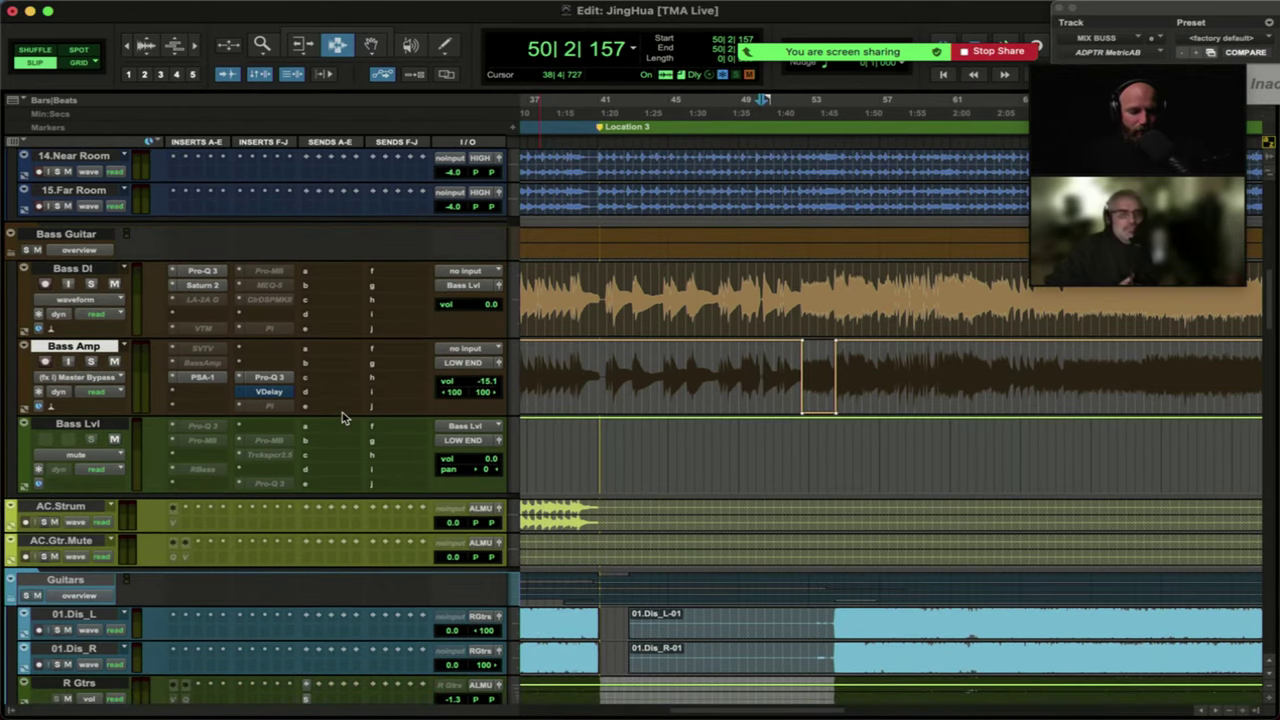
{"action": "scroll", "coordinate": [342, 416], "scroll_direction": "down", "scroll_amount": 2}
{"action": "scroll", "coordinate": [342, 416], "scroll_direction": "down", "scroll_amount": 2}
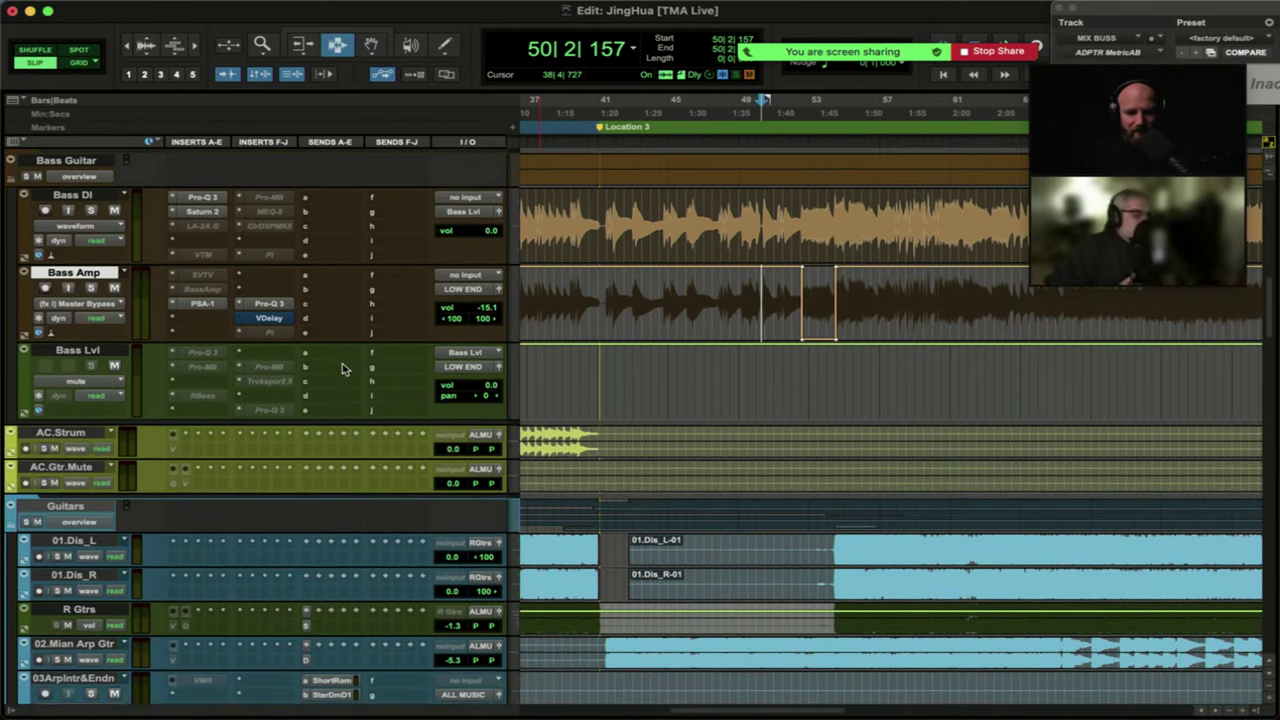